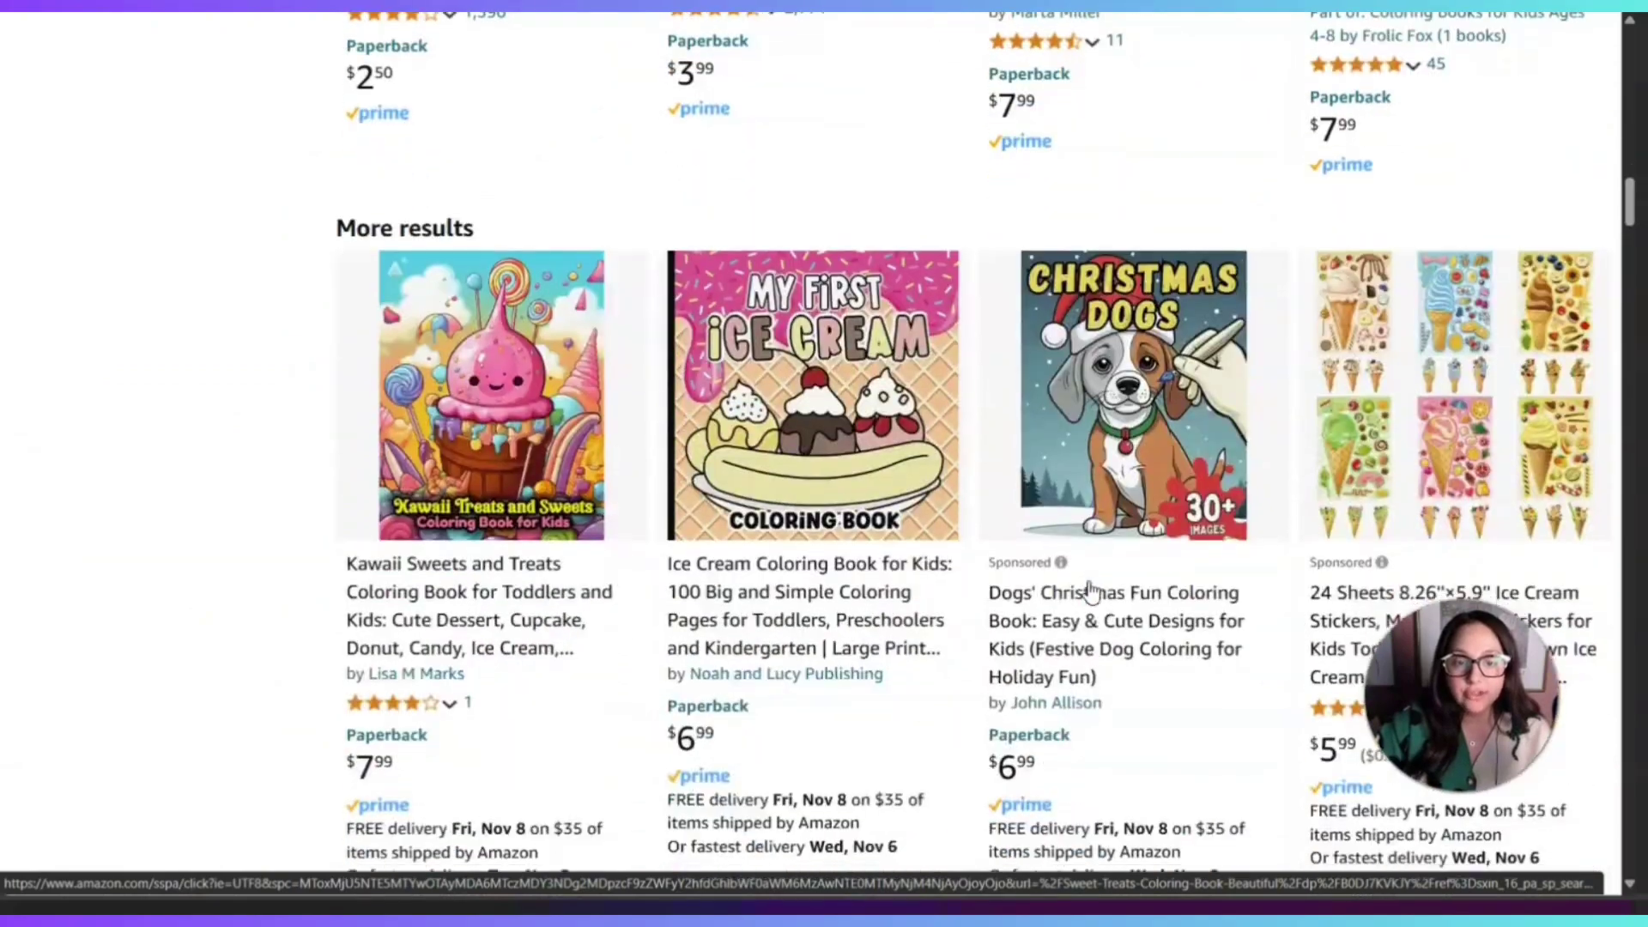
# - Browse the ice cream coloring book results and open the pink "Ice Cream Coloring Book" with 50 coloring pages
pyautogui.scroll(-7, 1090, 591)
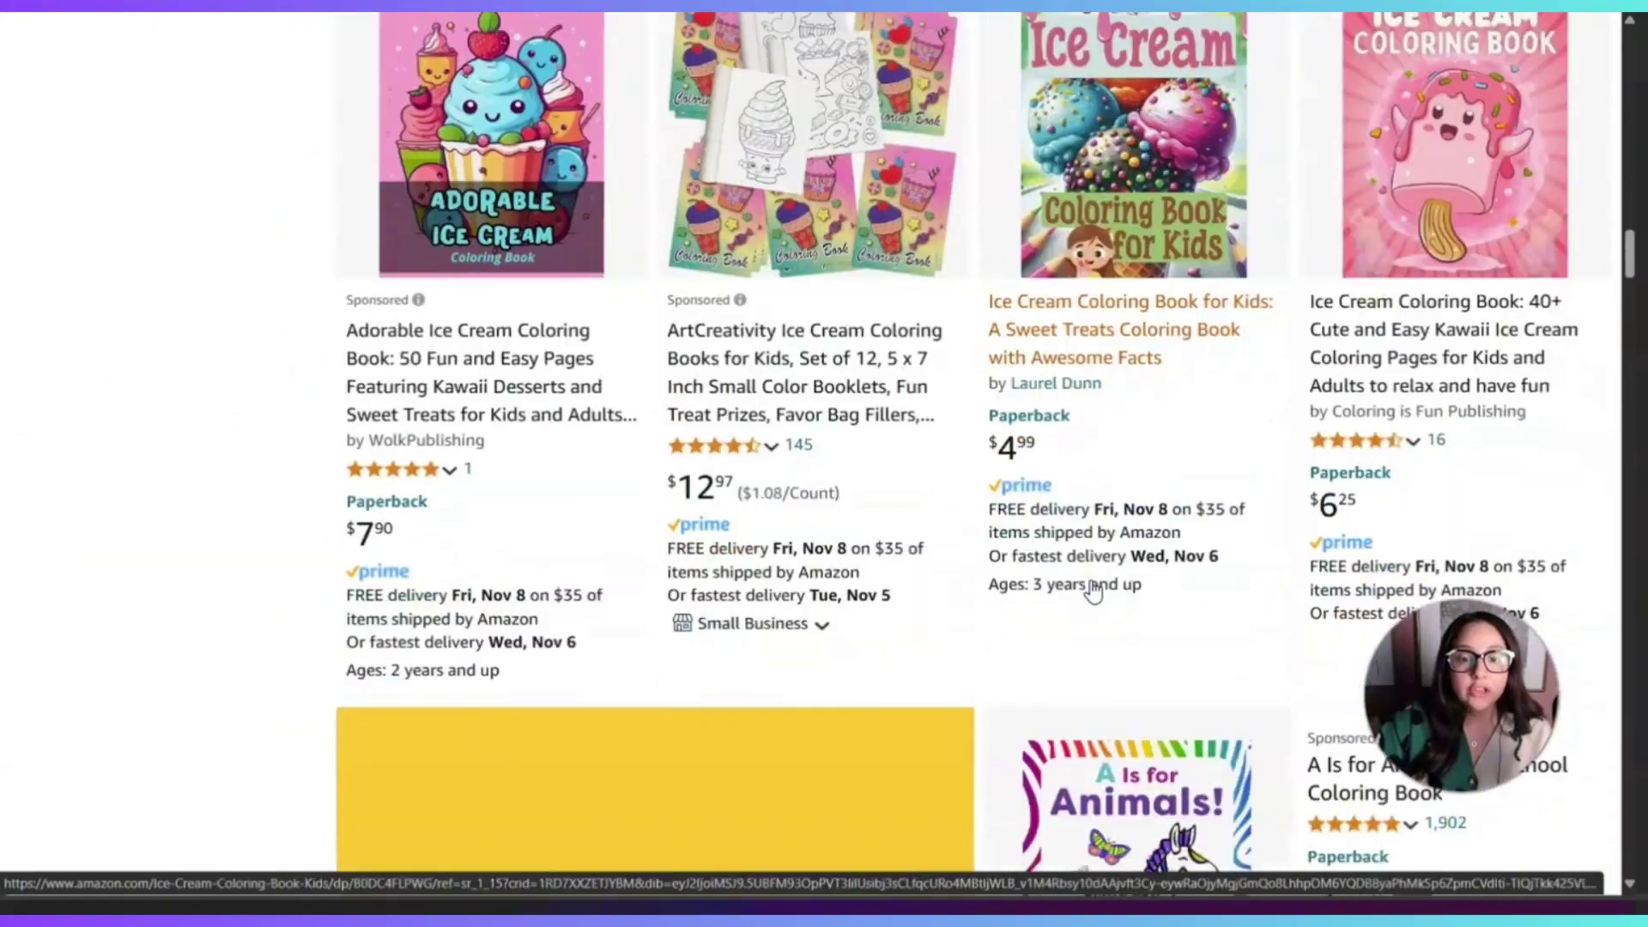
pyautogui.scroll(-7, 1092, 591)
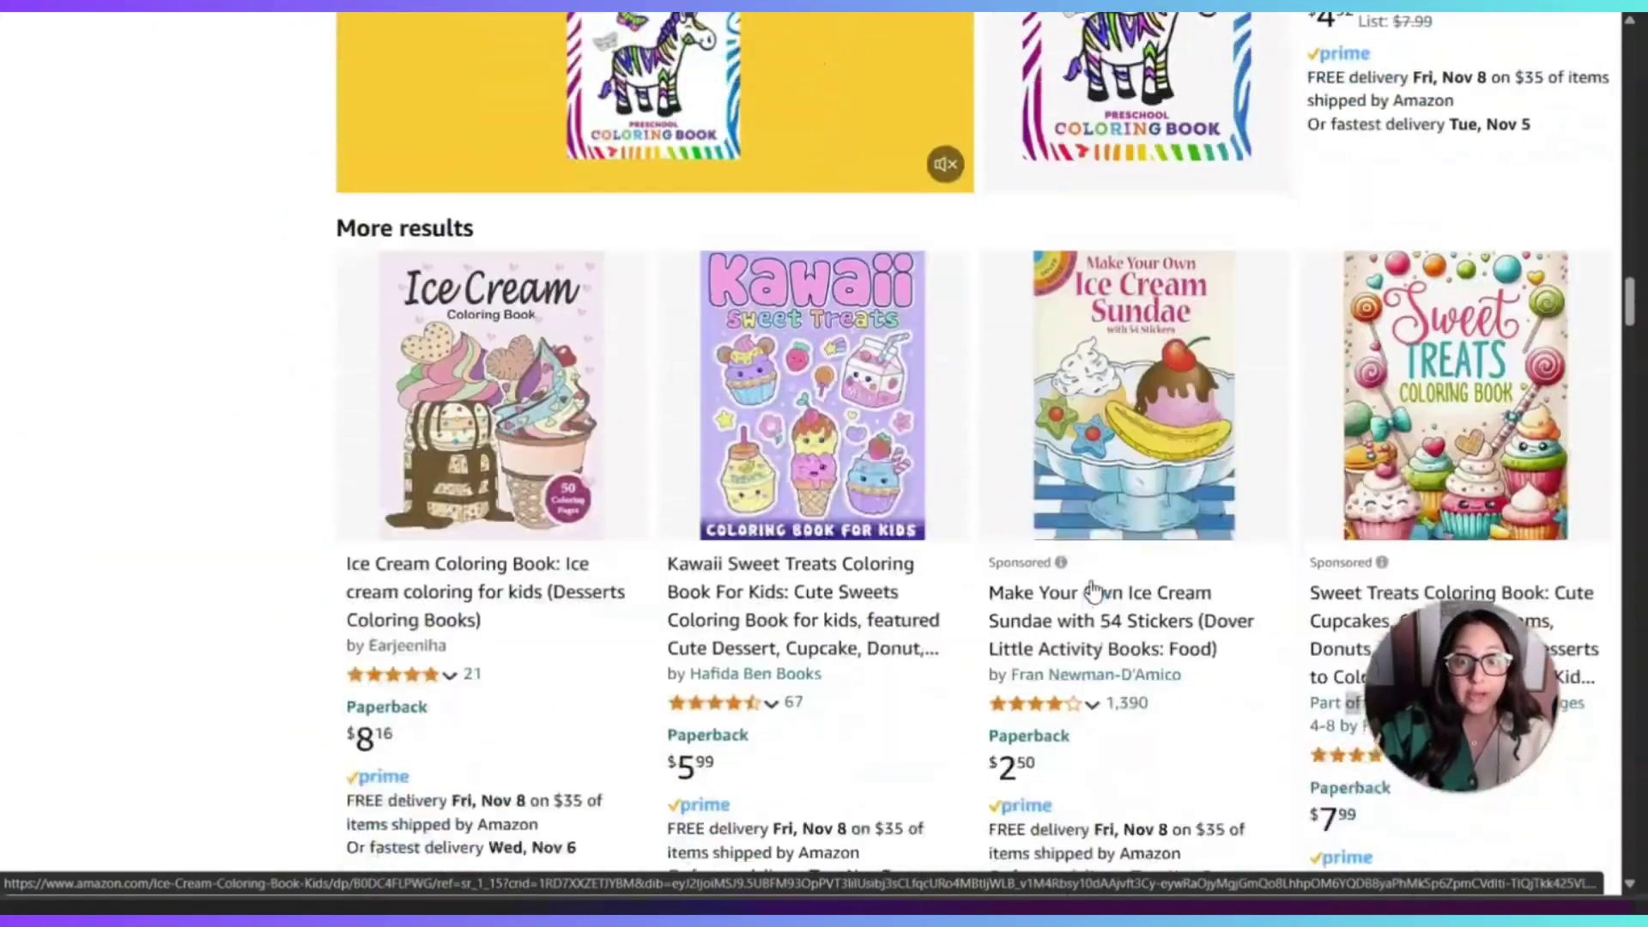
pyautogui.scroll(-5, 1088, 591)
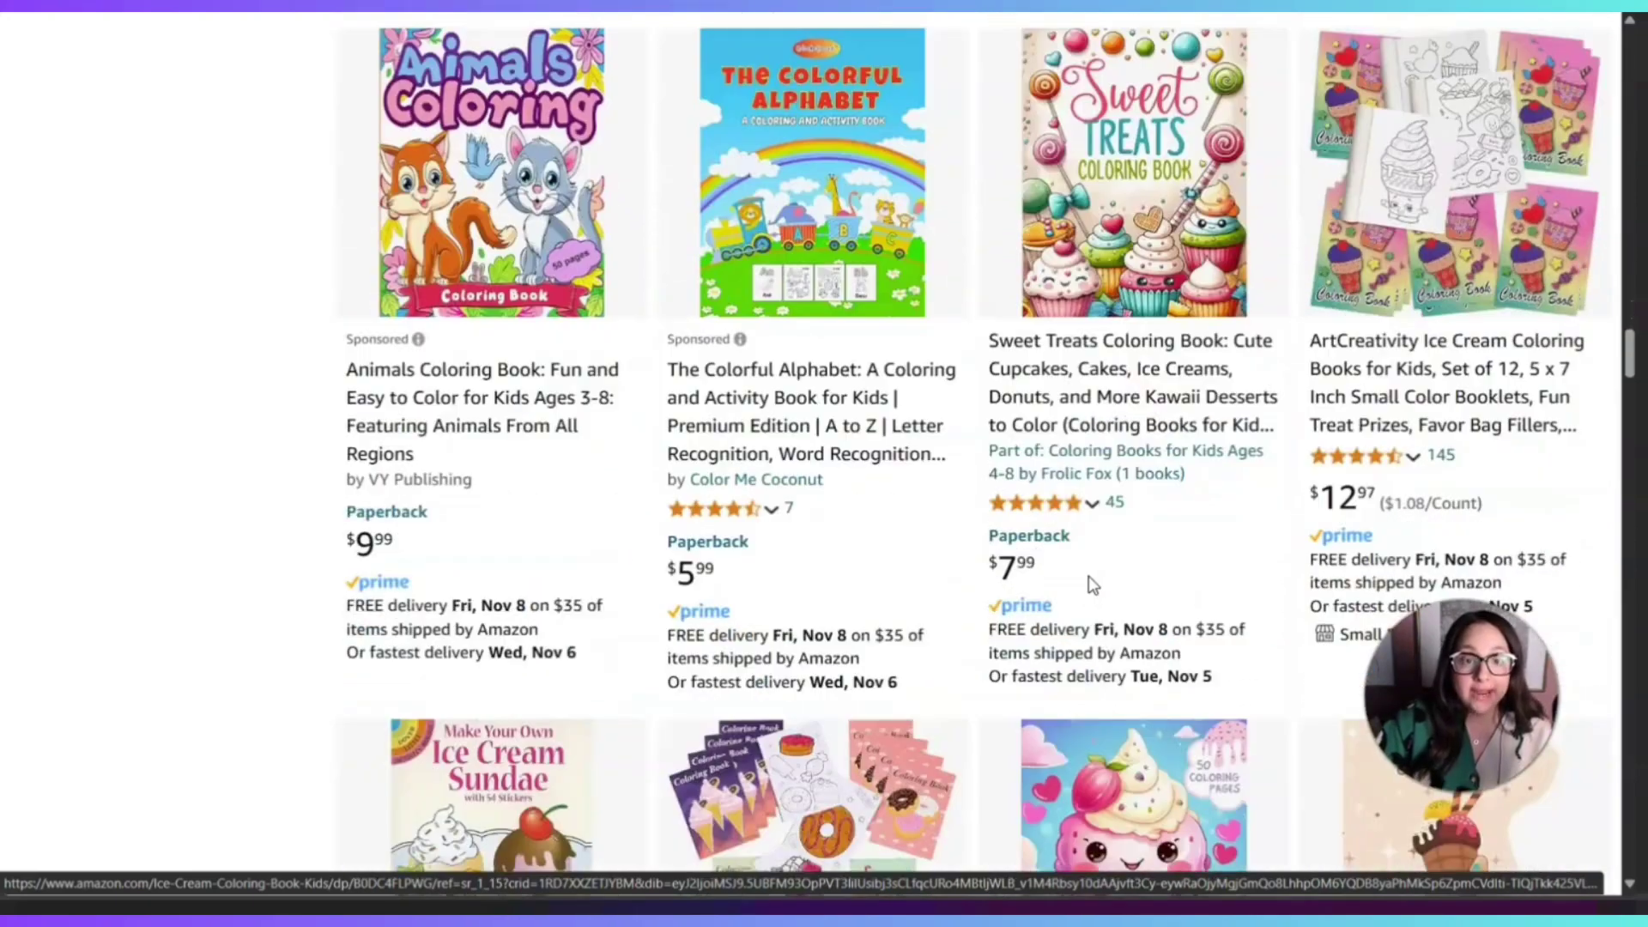
pyautogui.click(923, 558)
pyautogui.scroll(-5, 922, 558)
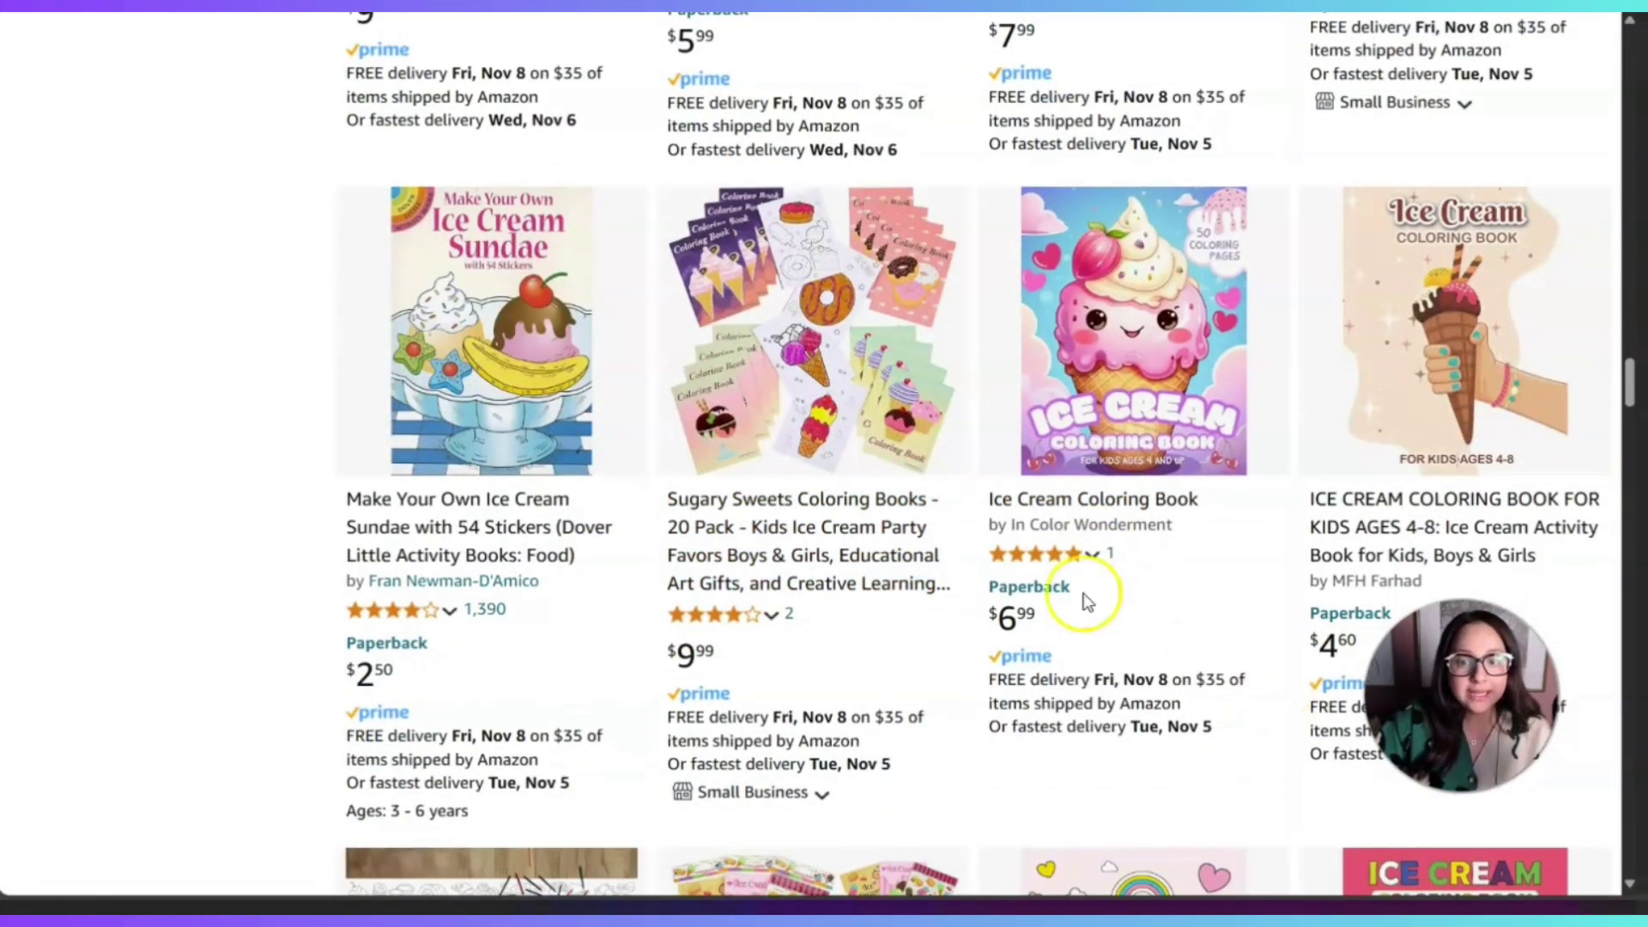
pyautogui.click(1148, 398)
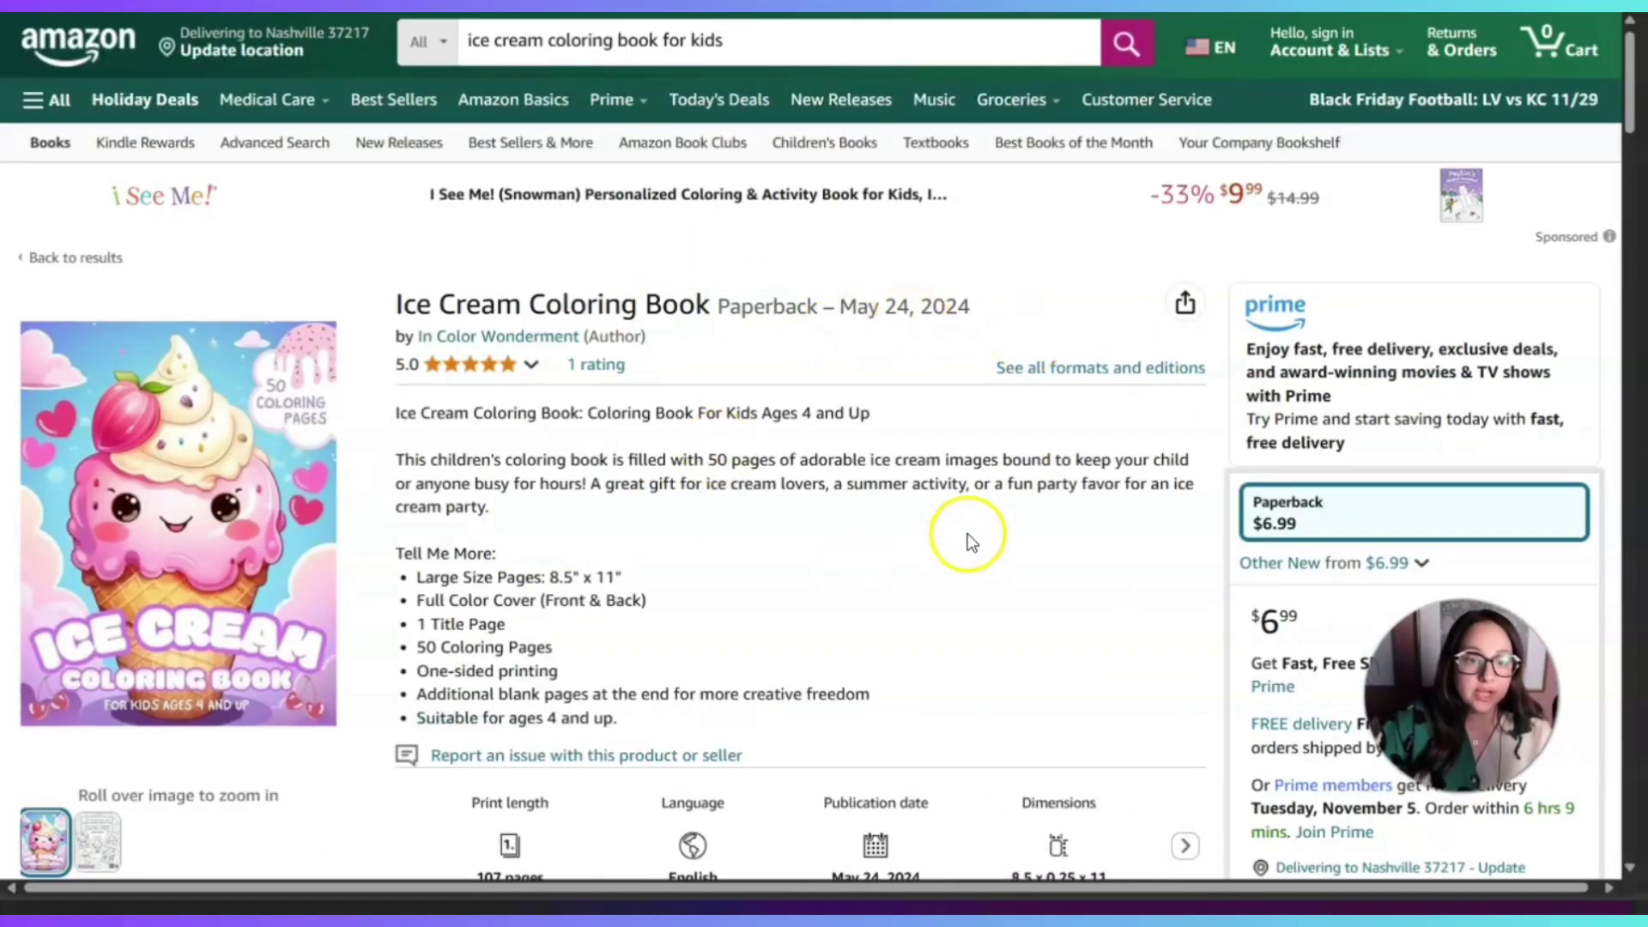
# - Examine the Ice Cream Coloring Book listing: description, product details, best sellers rank and related products
pyautogui.scroll(-20, 634, 420)
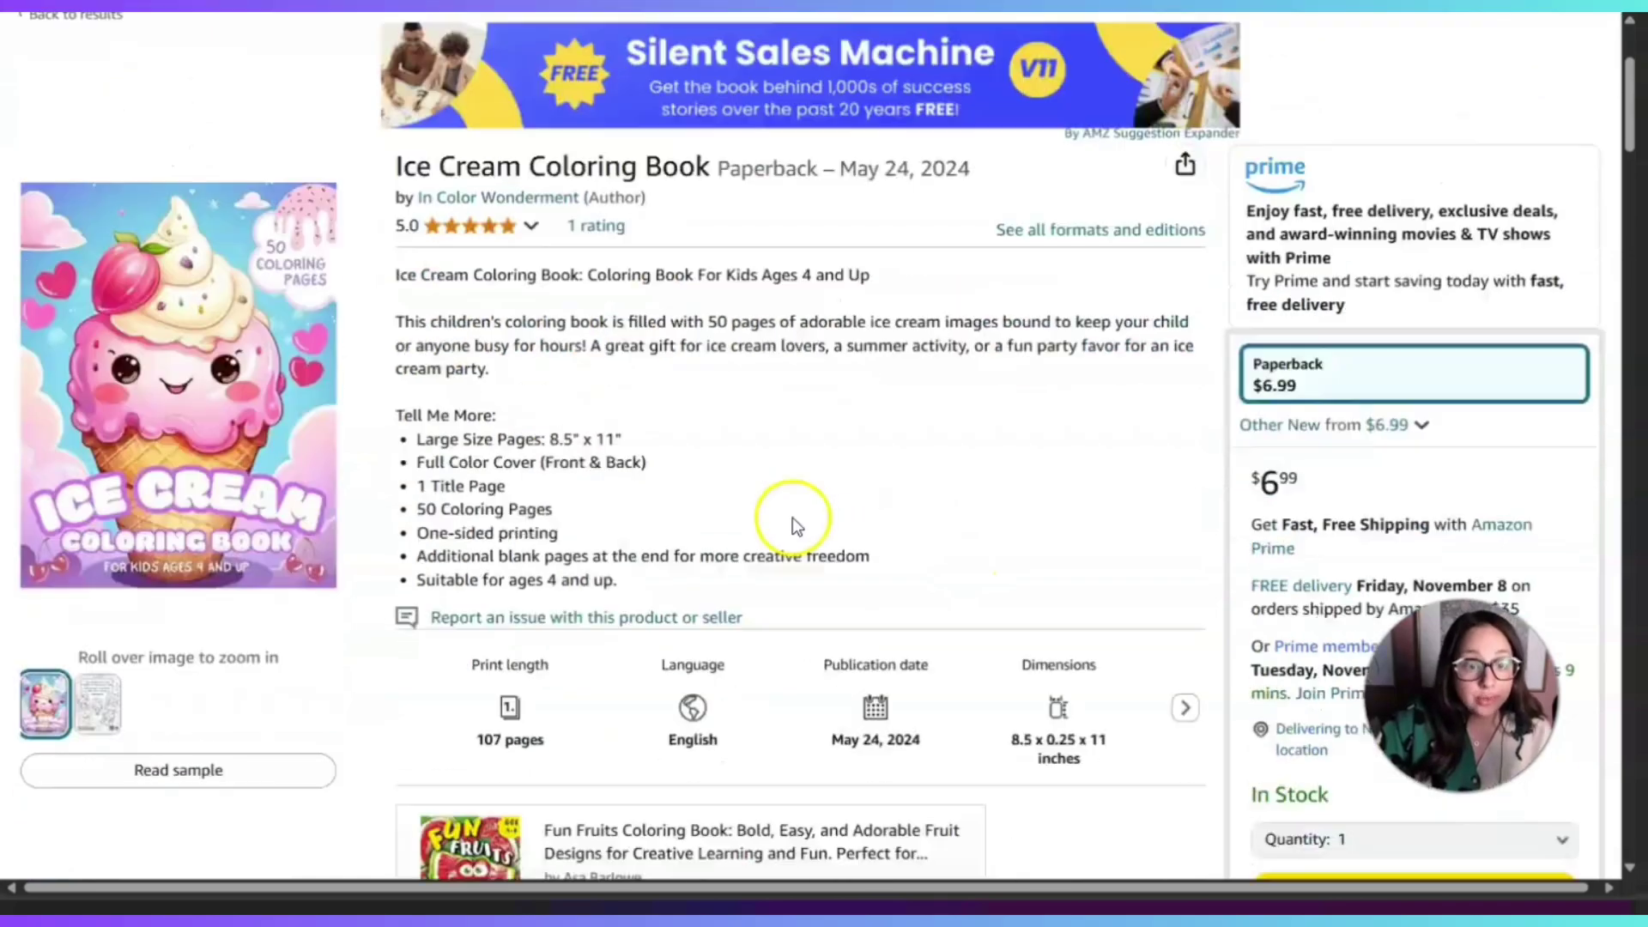
pyautogui.scroll(-2, 776, 538)
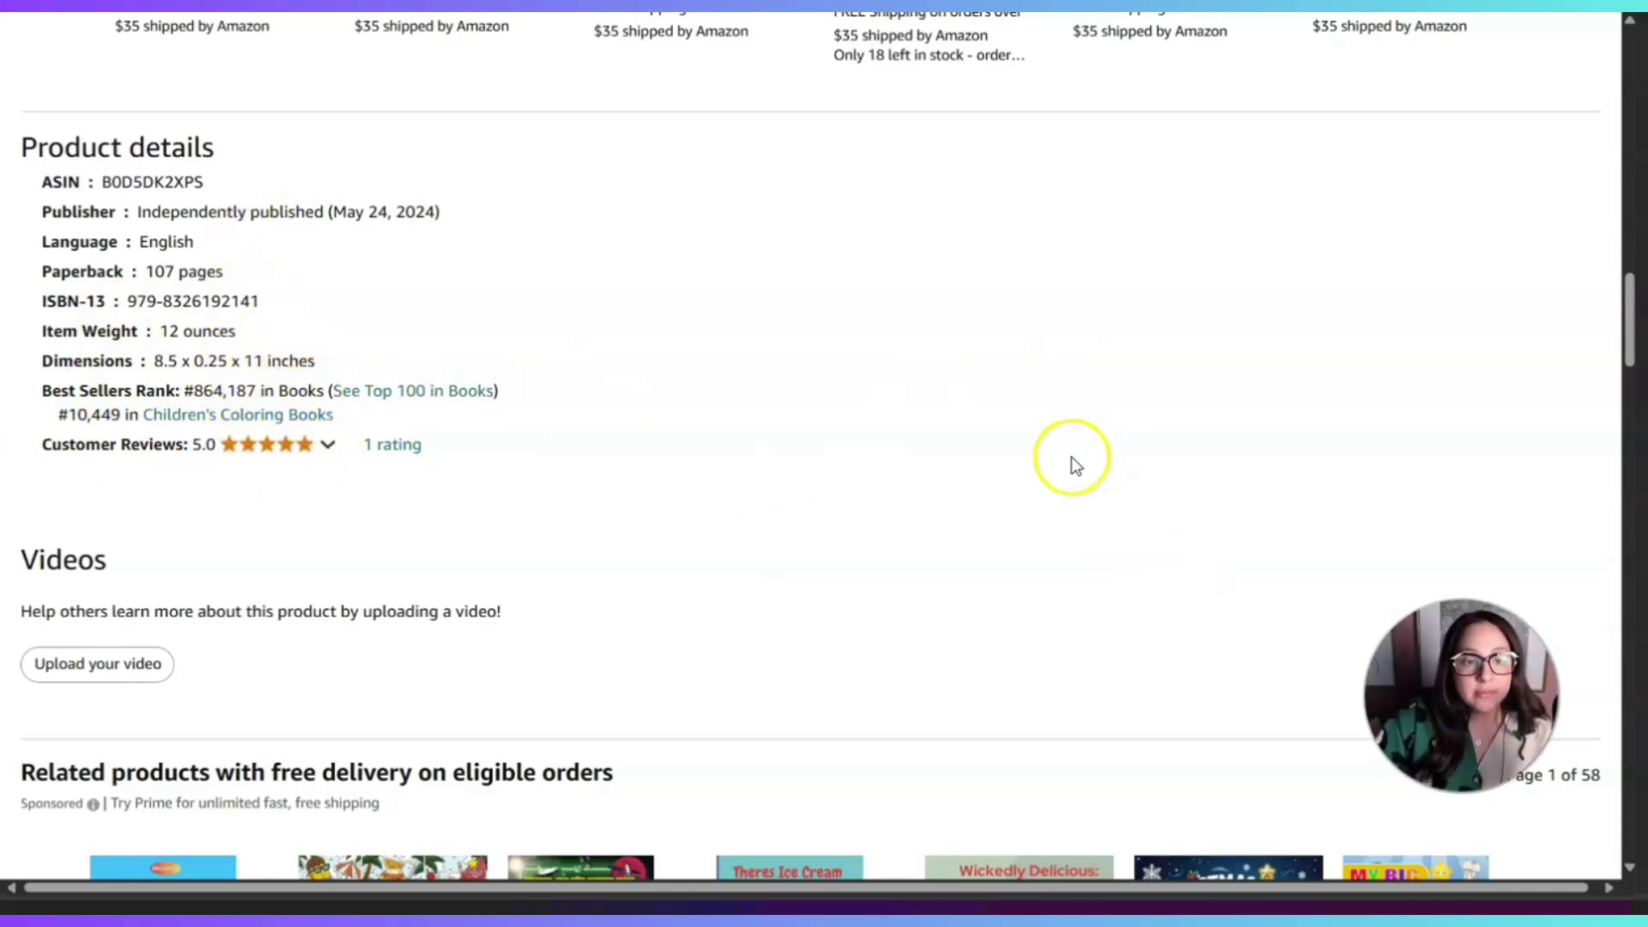
pyautogui.scroll(20, 1072, 461)
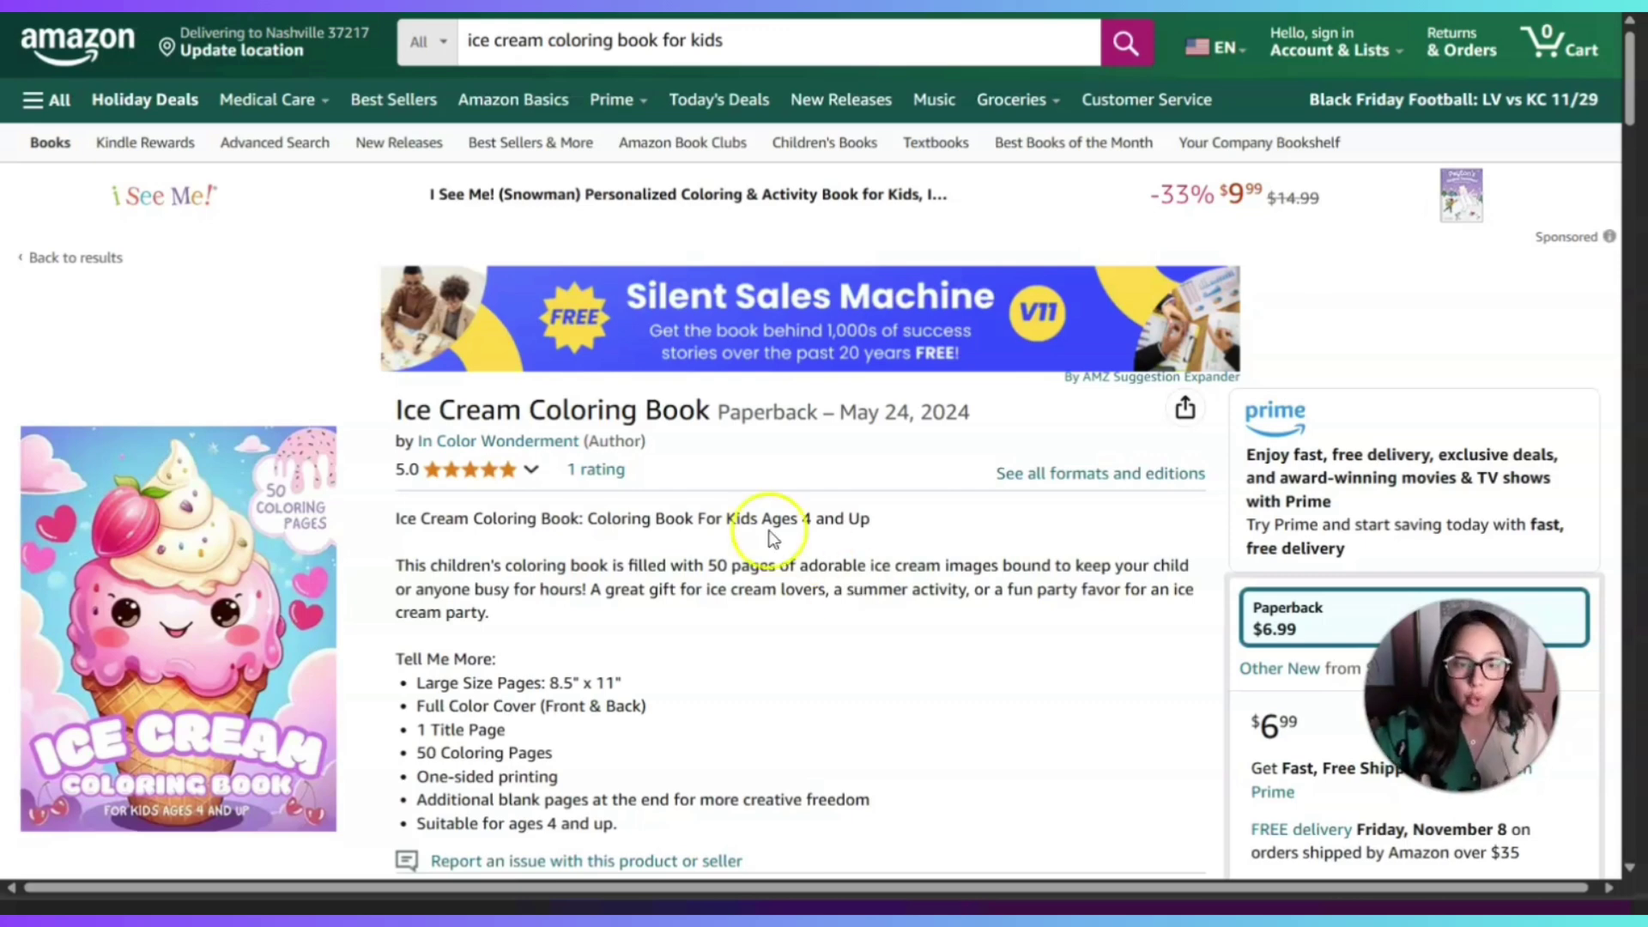
pyautogui.scroll(-1, 987, 712)
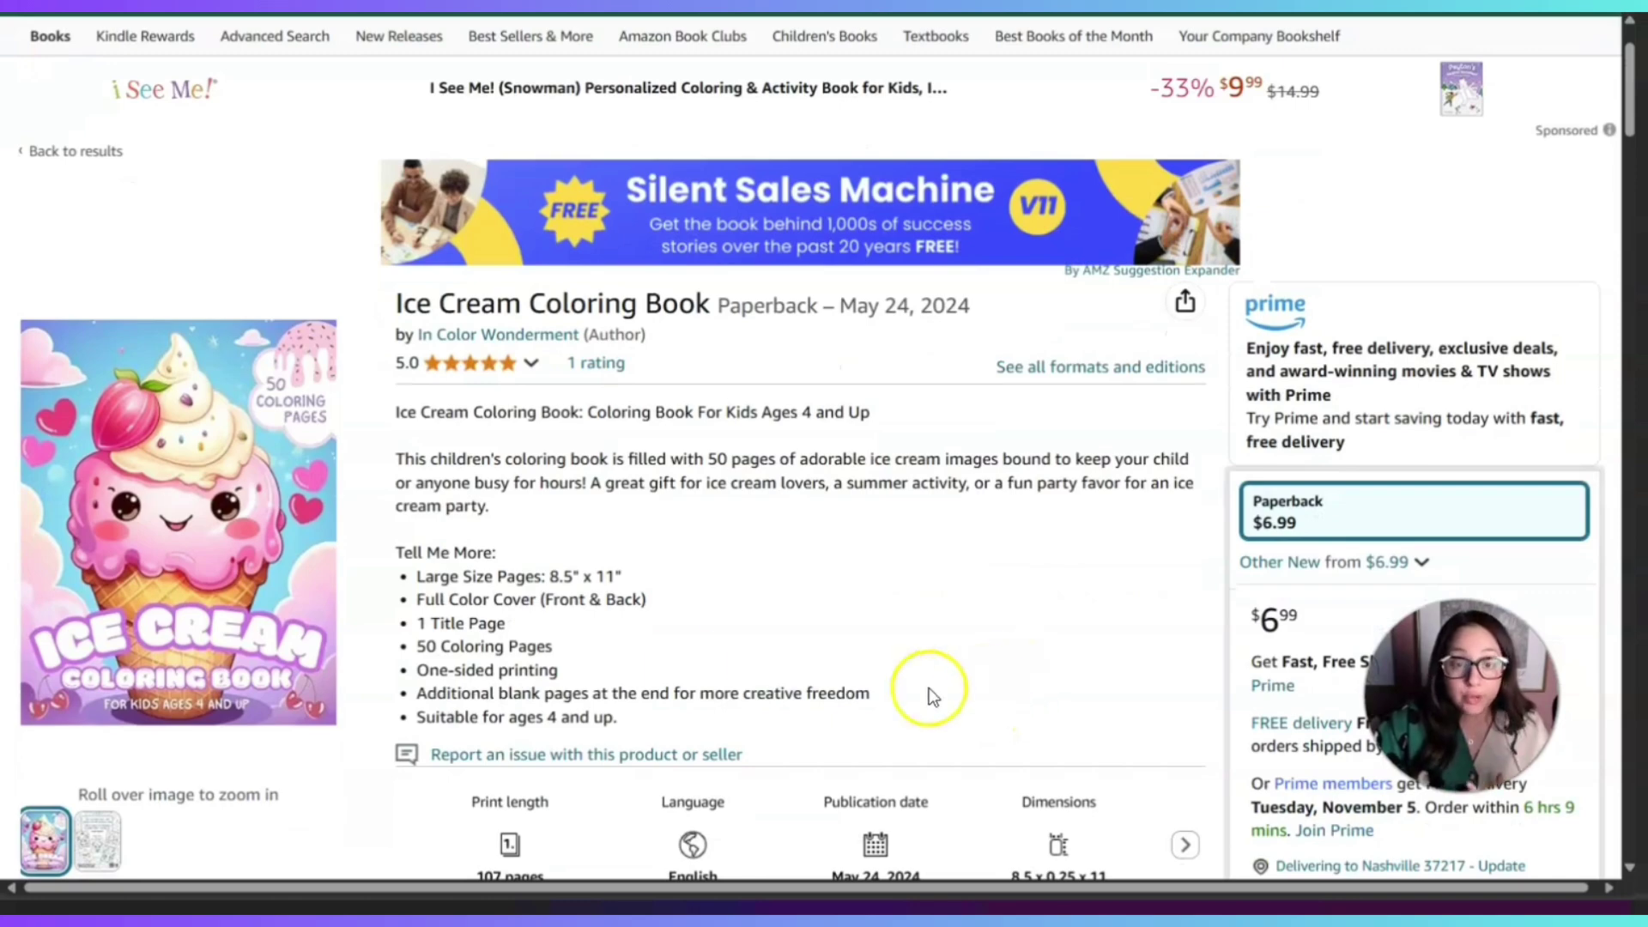
pyautogui.scroll(-8, 931, 695)
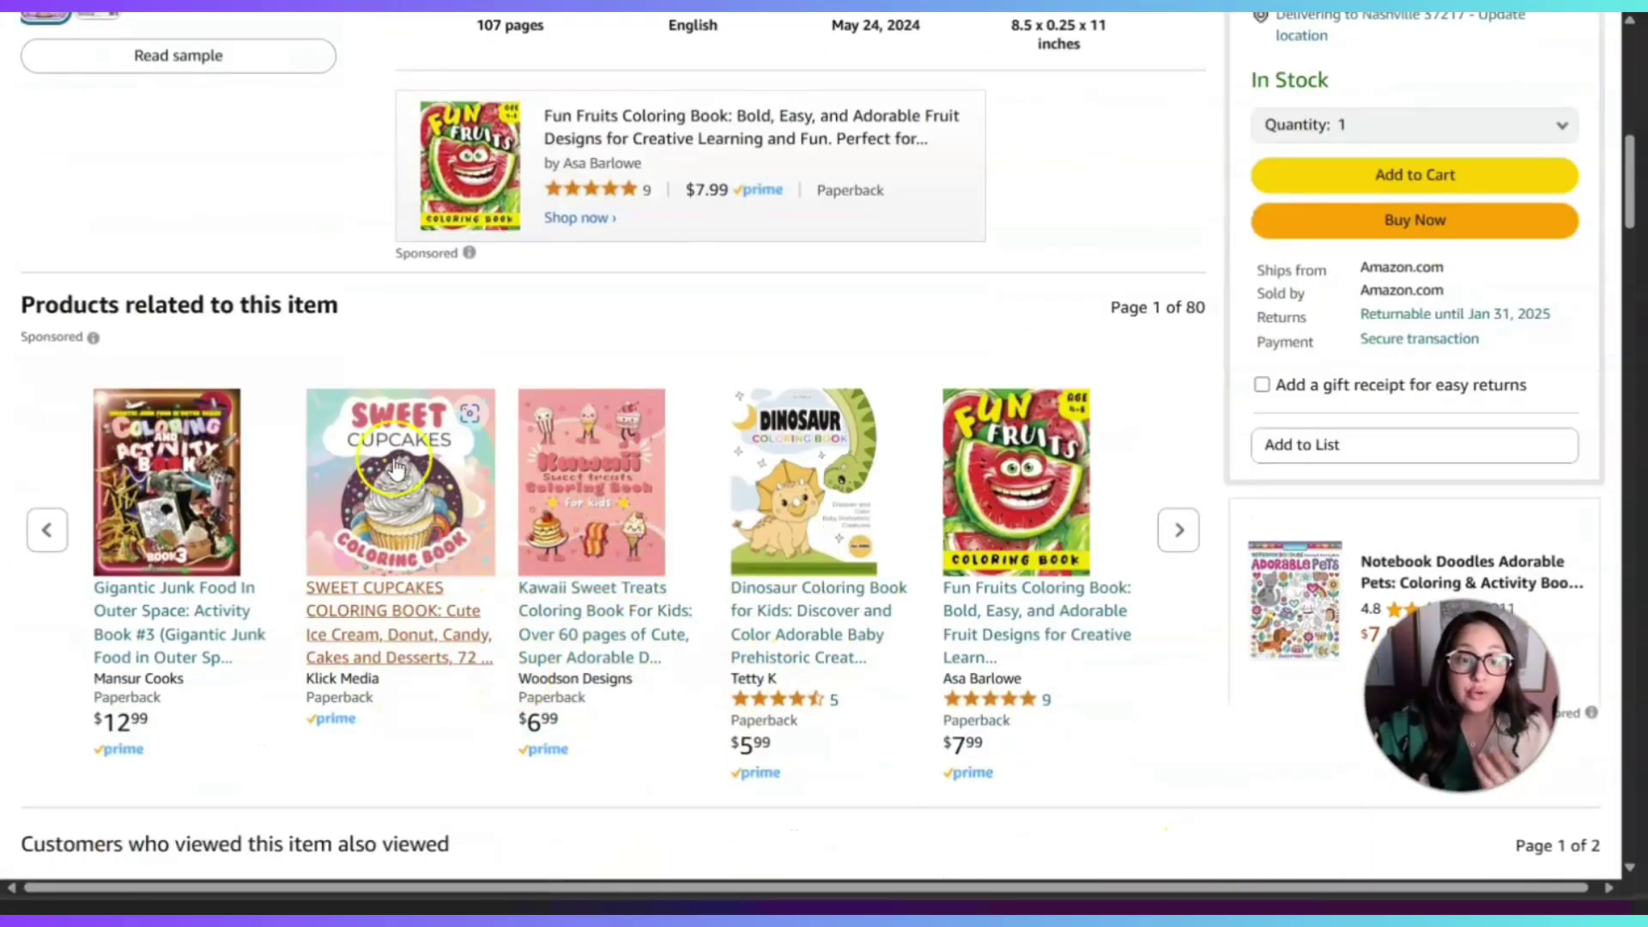
pyautogui.scroll(10, 734, 611)
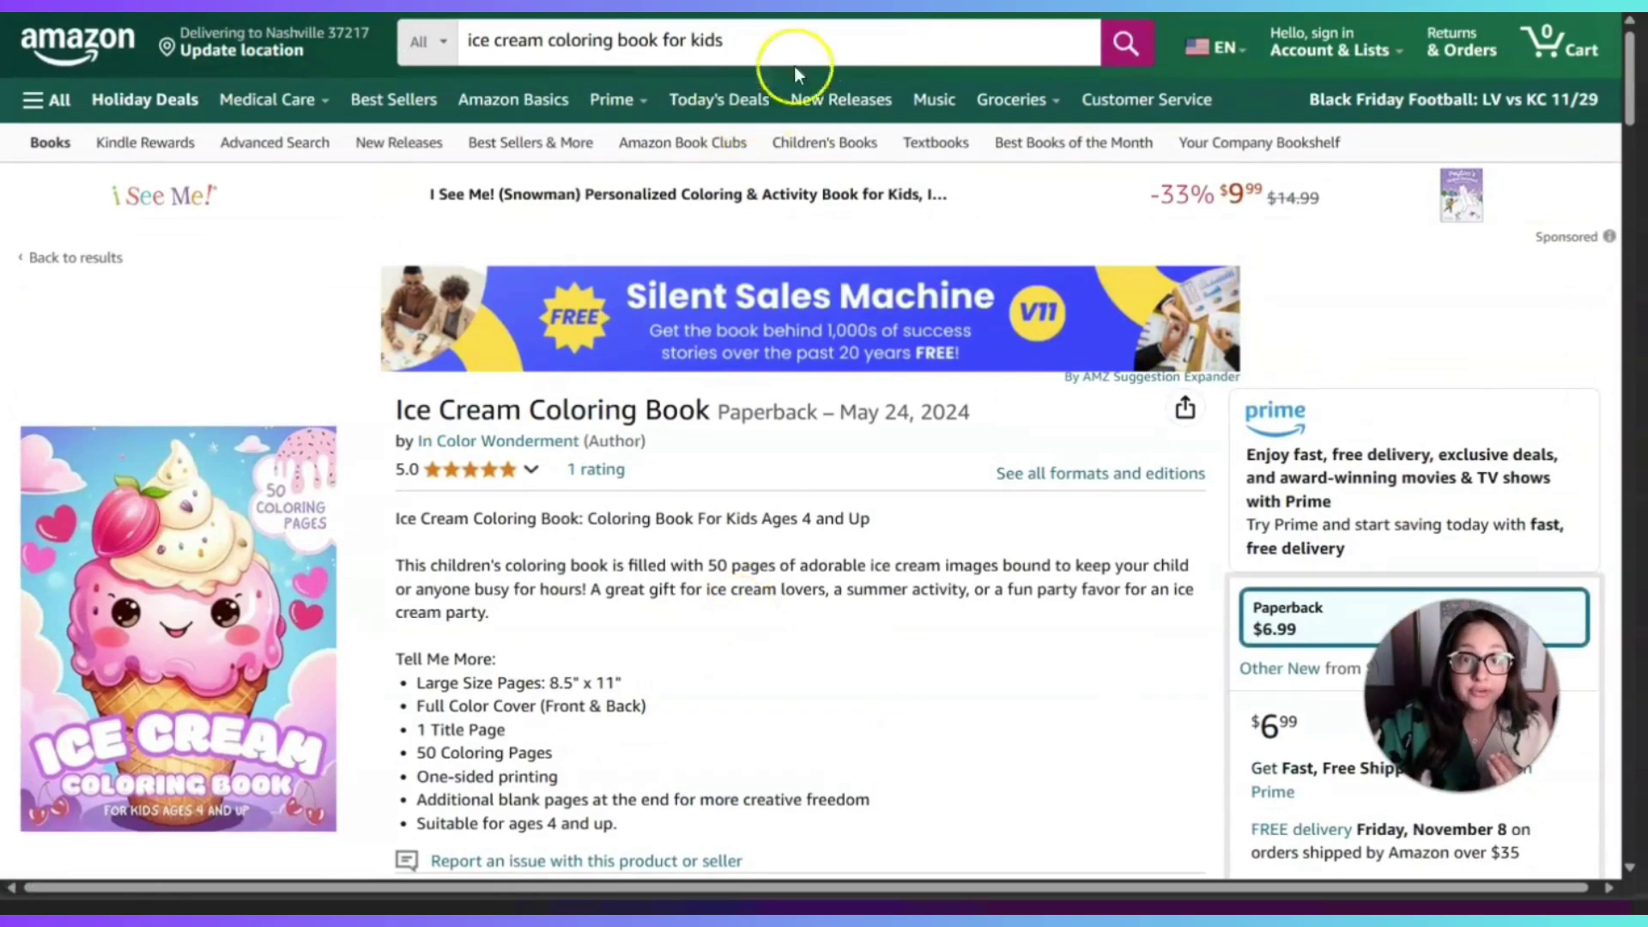
# - Replace the search phrase with "sweet treats" and run the suggested search "sweet treats coloring book"
pyautogui.click(750, 40)
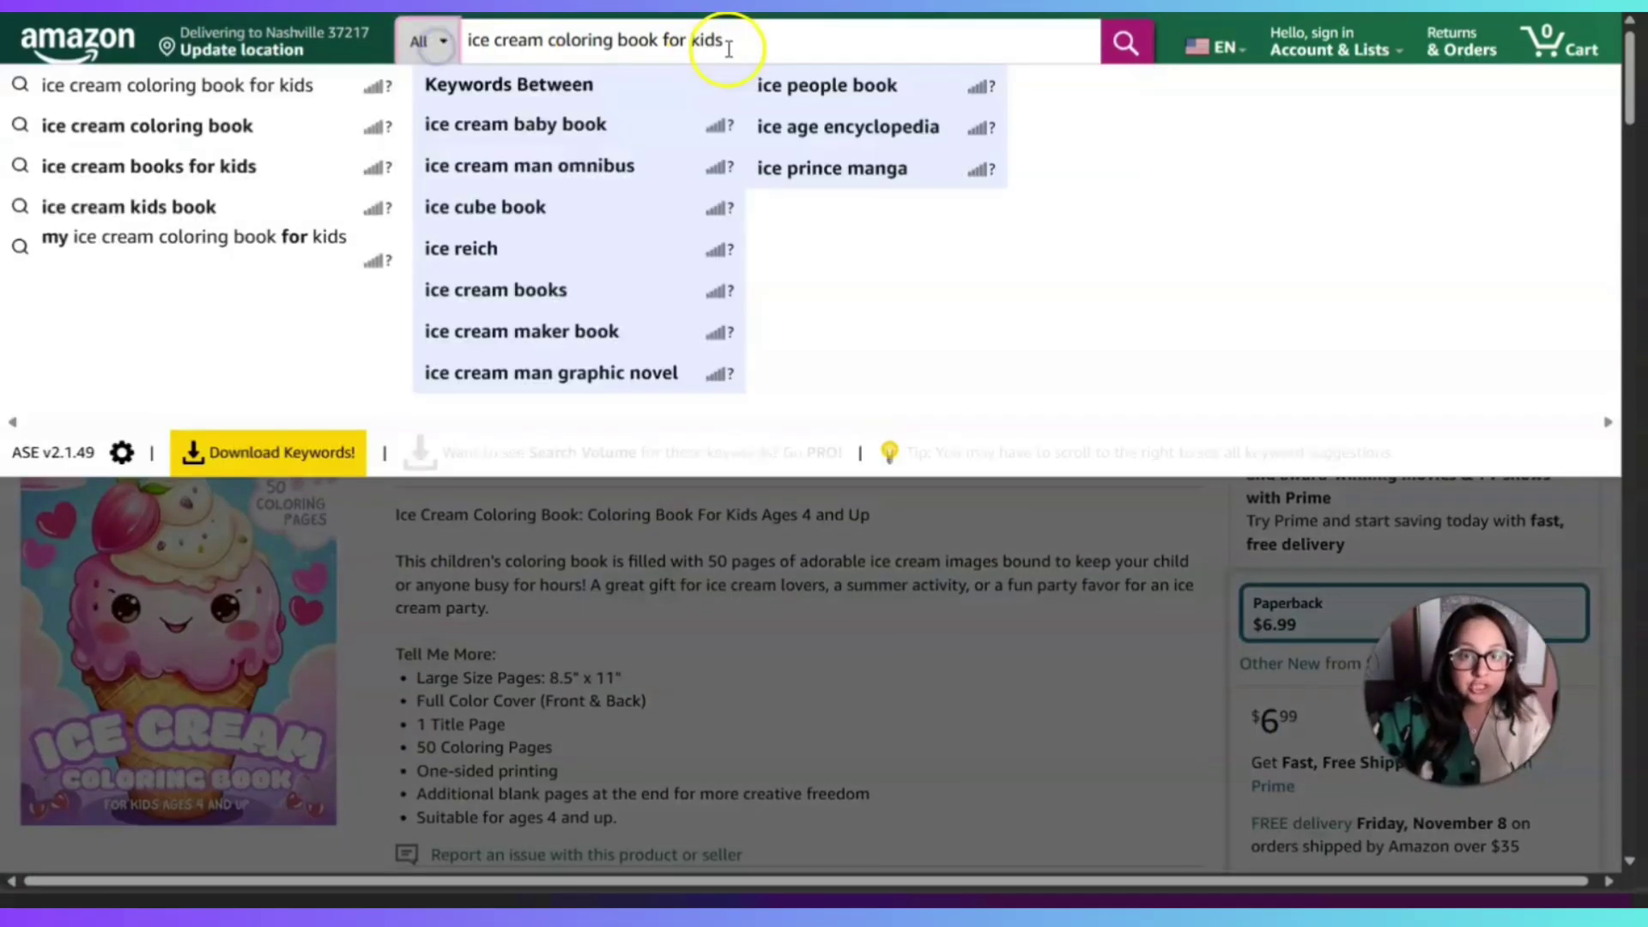
pyautogui.moveTo(724, 40); pyautogui.dragTo(497, 39)
pyautogui.click(465, 41)
pyautogui.moveTo(723, 52); pyautogui.dragTo(471, 37)
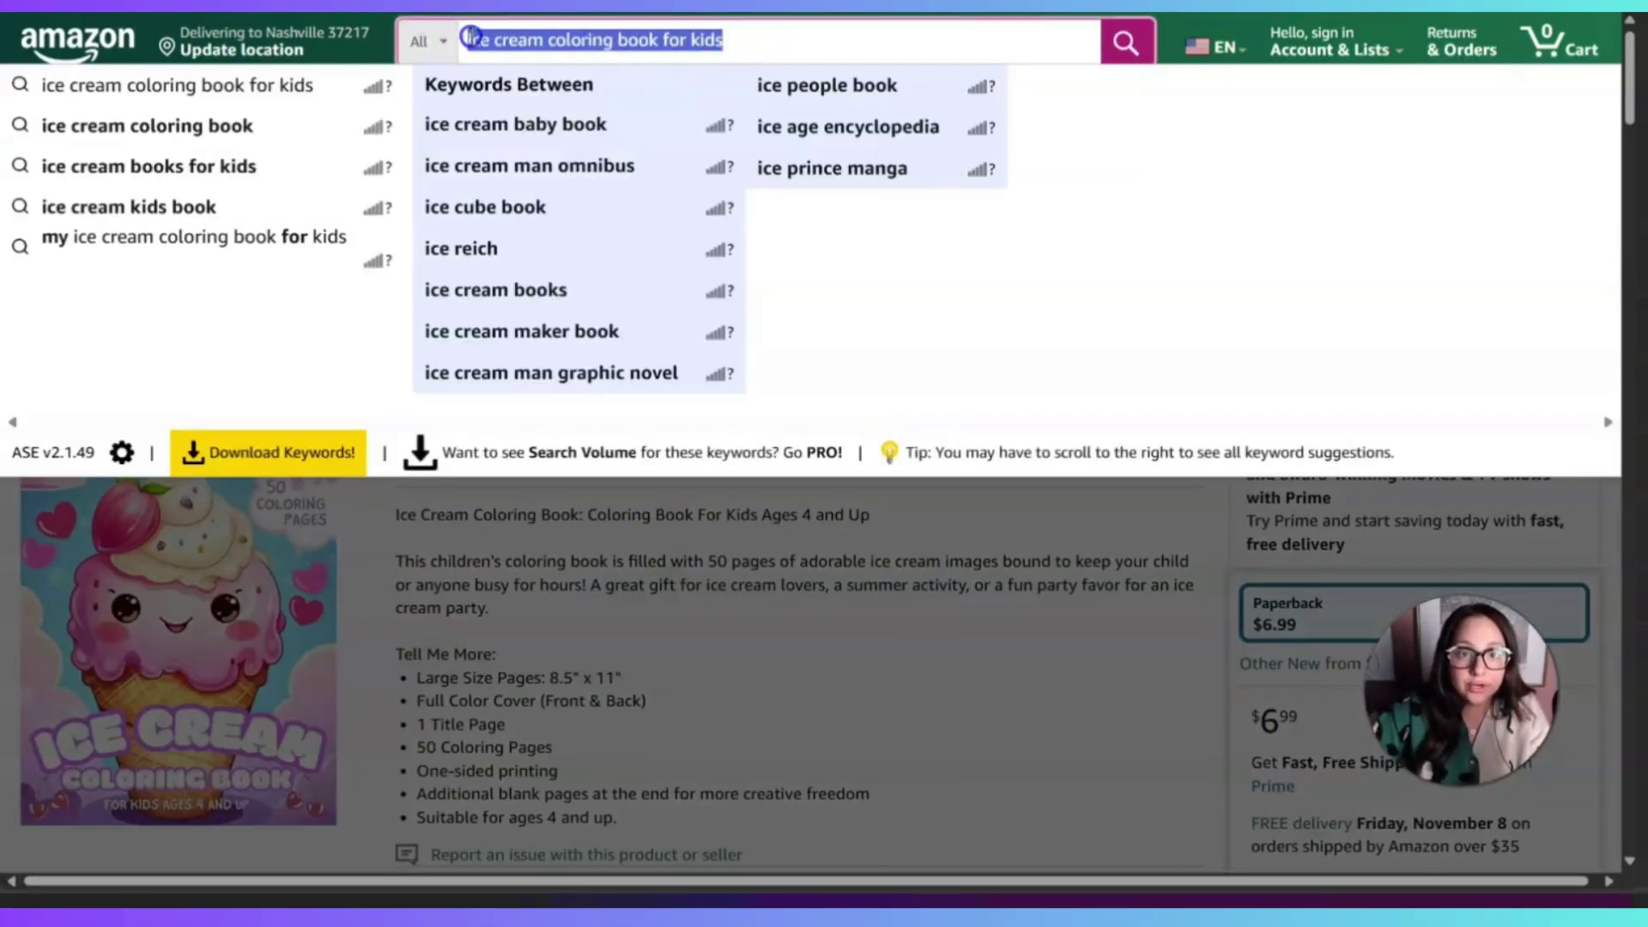
pyautogui.write('swee')
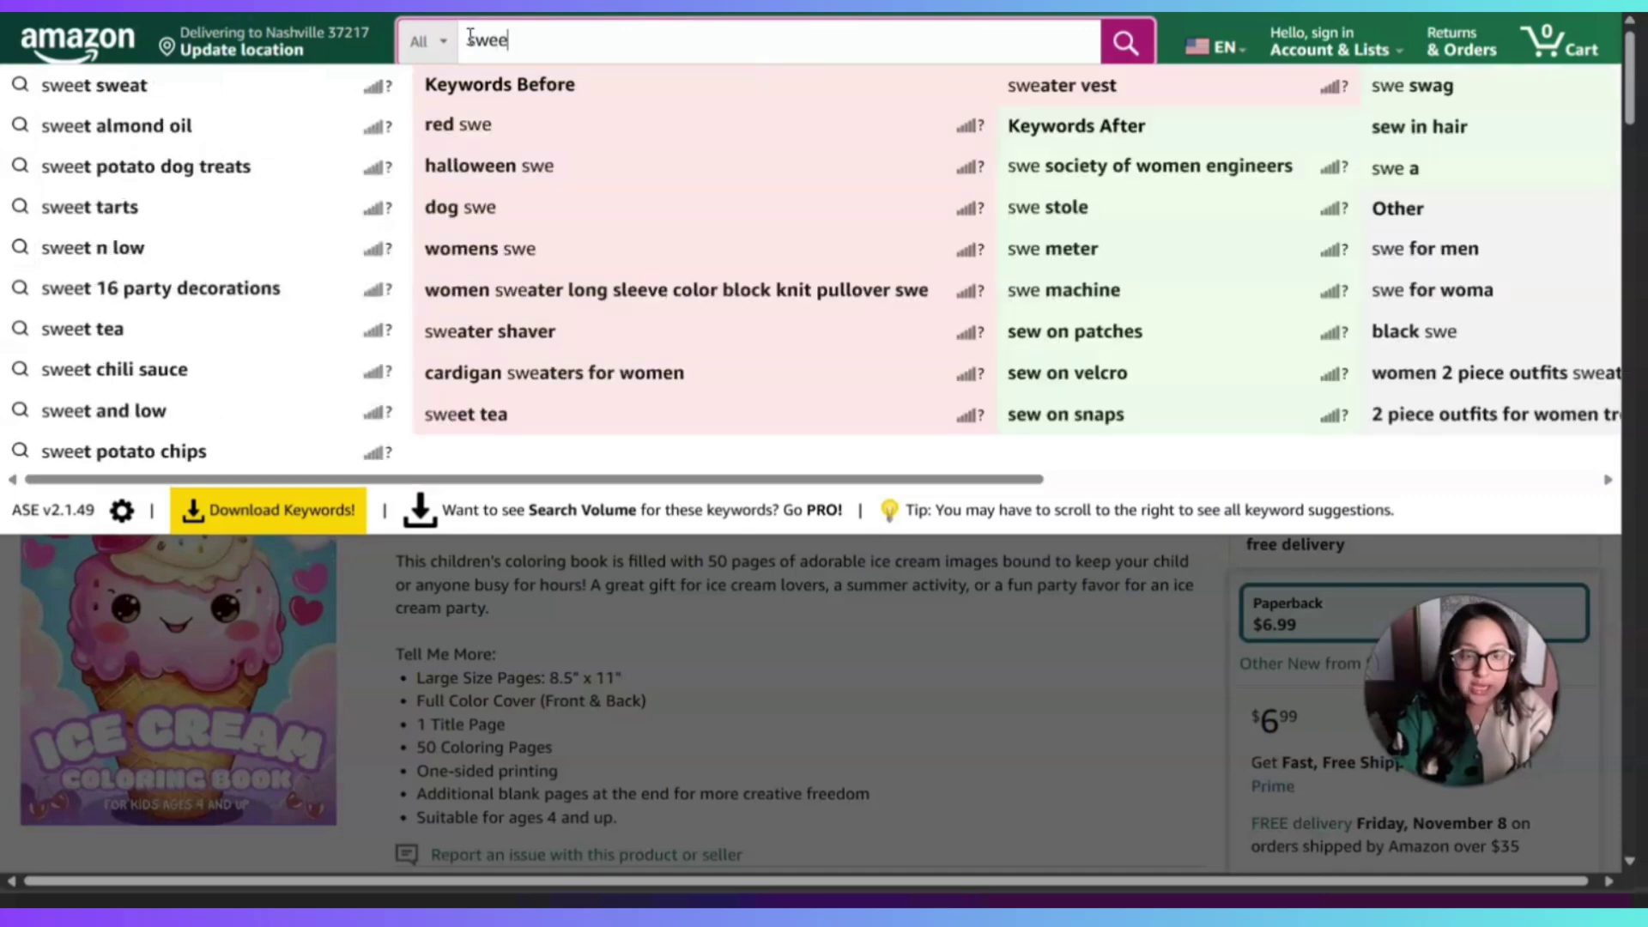
pyautogui.write('t treats')
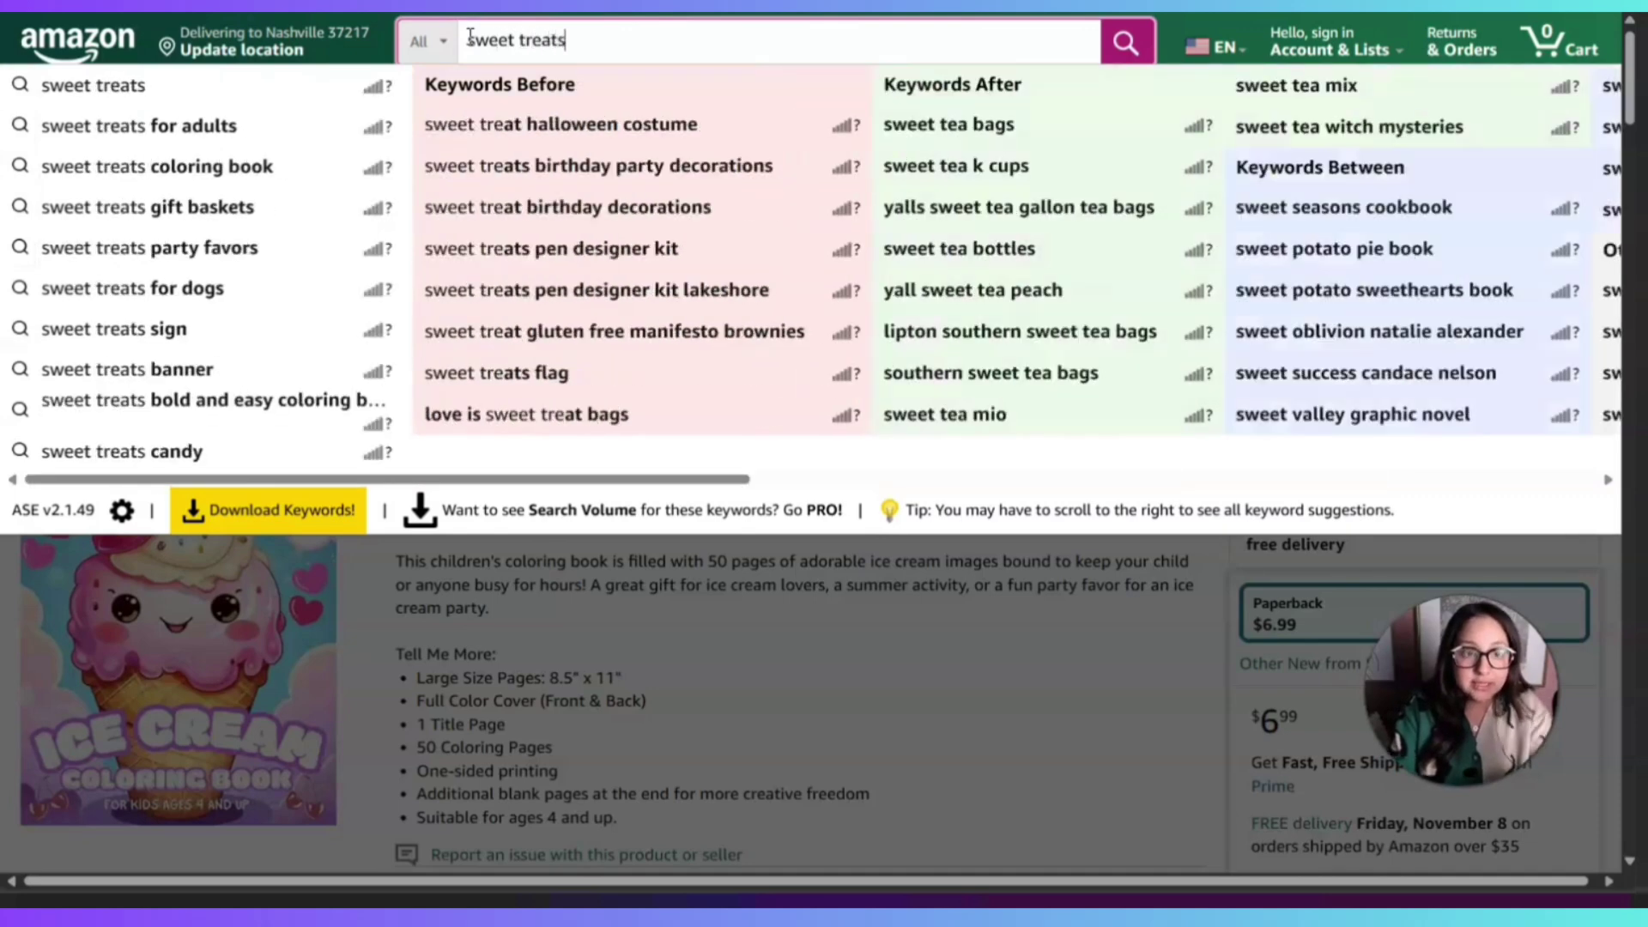
pyautogui.click(163, 167)
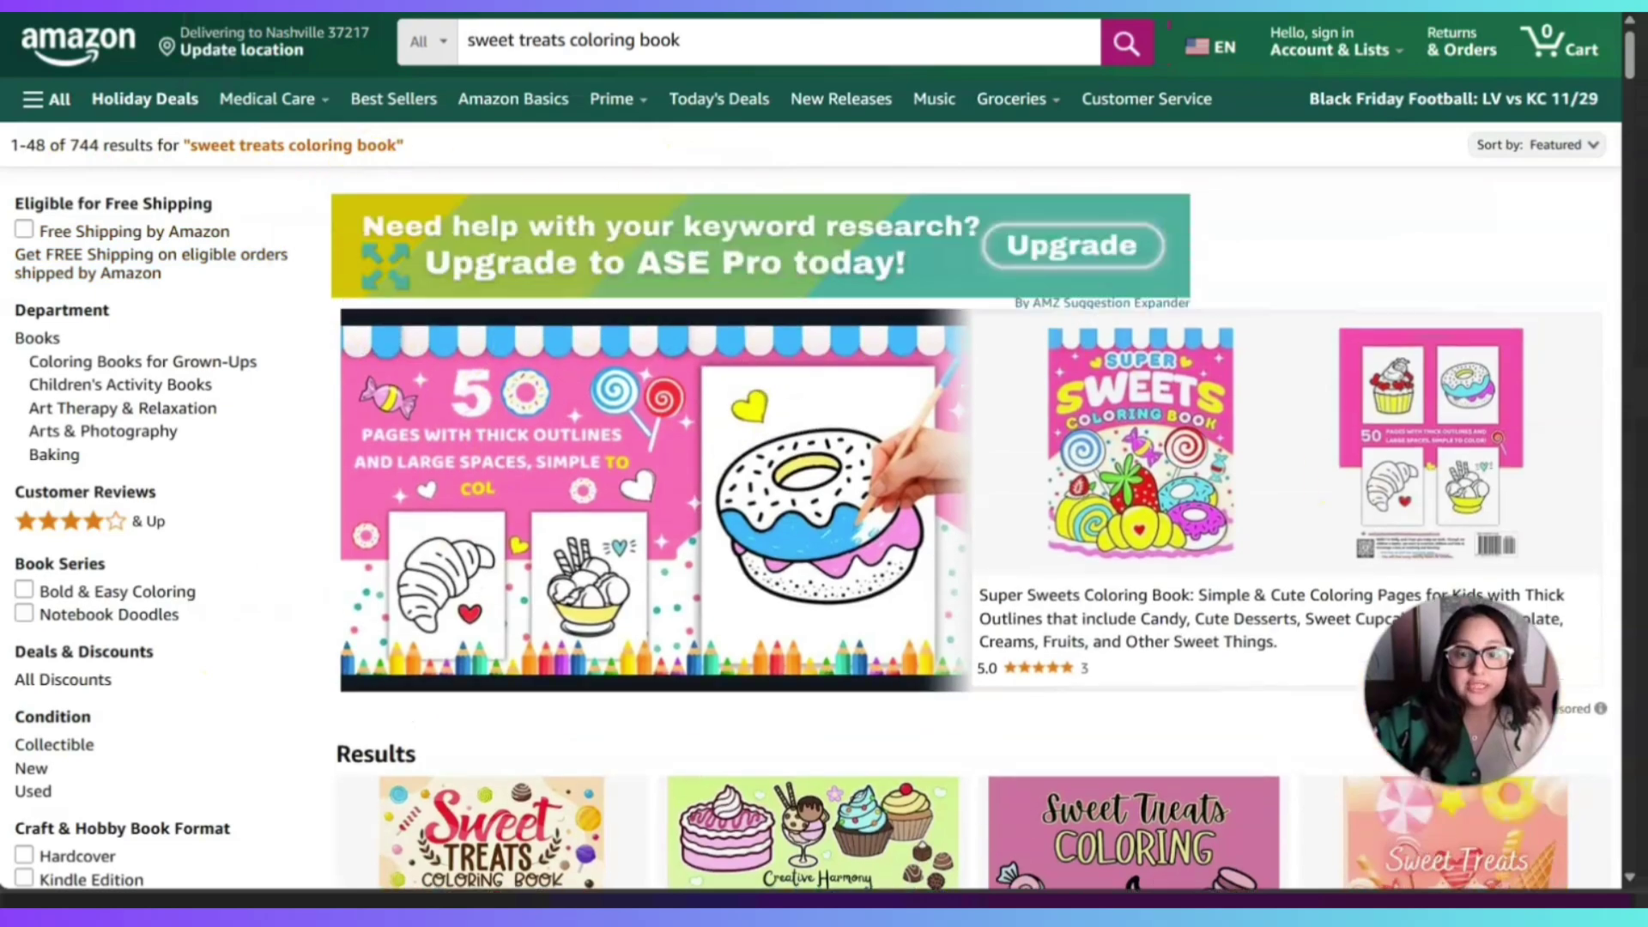
# - Examine the sweet treats coloring book results, comparing covers, titles, prices, ratings and bold-and-easy or kawaii styles
pyautogui.scroll(-2, 1379, 862)
pyautogui.scroll(-6, 1379, 863)
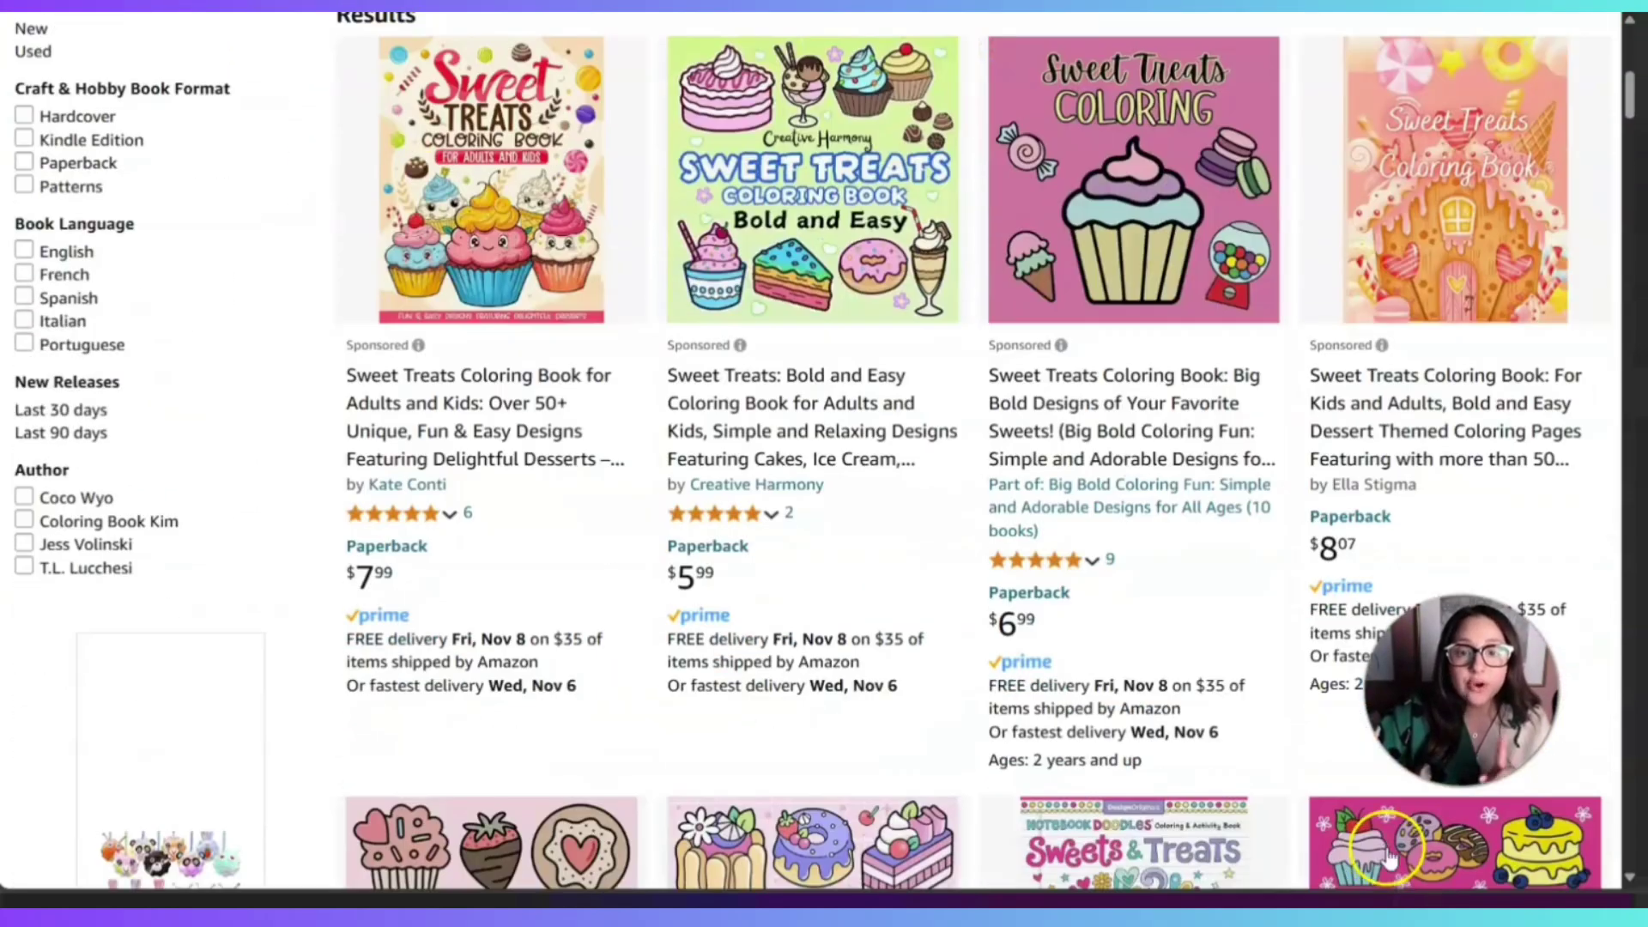
pyautogui.scroll(-8, 1425, 867)
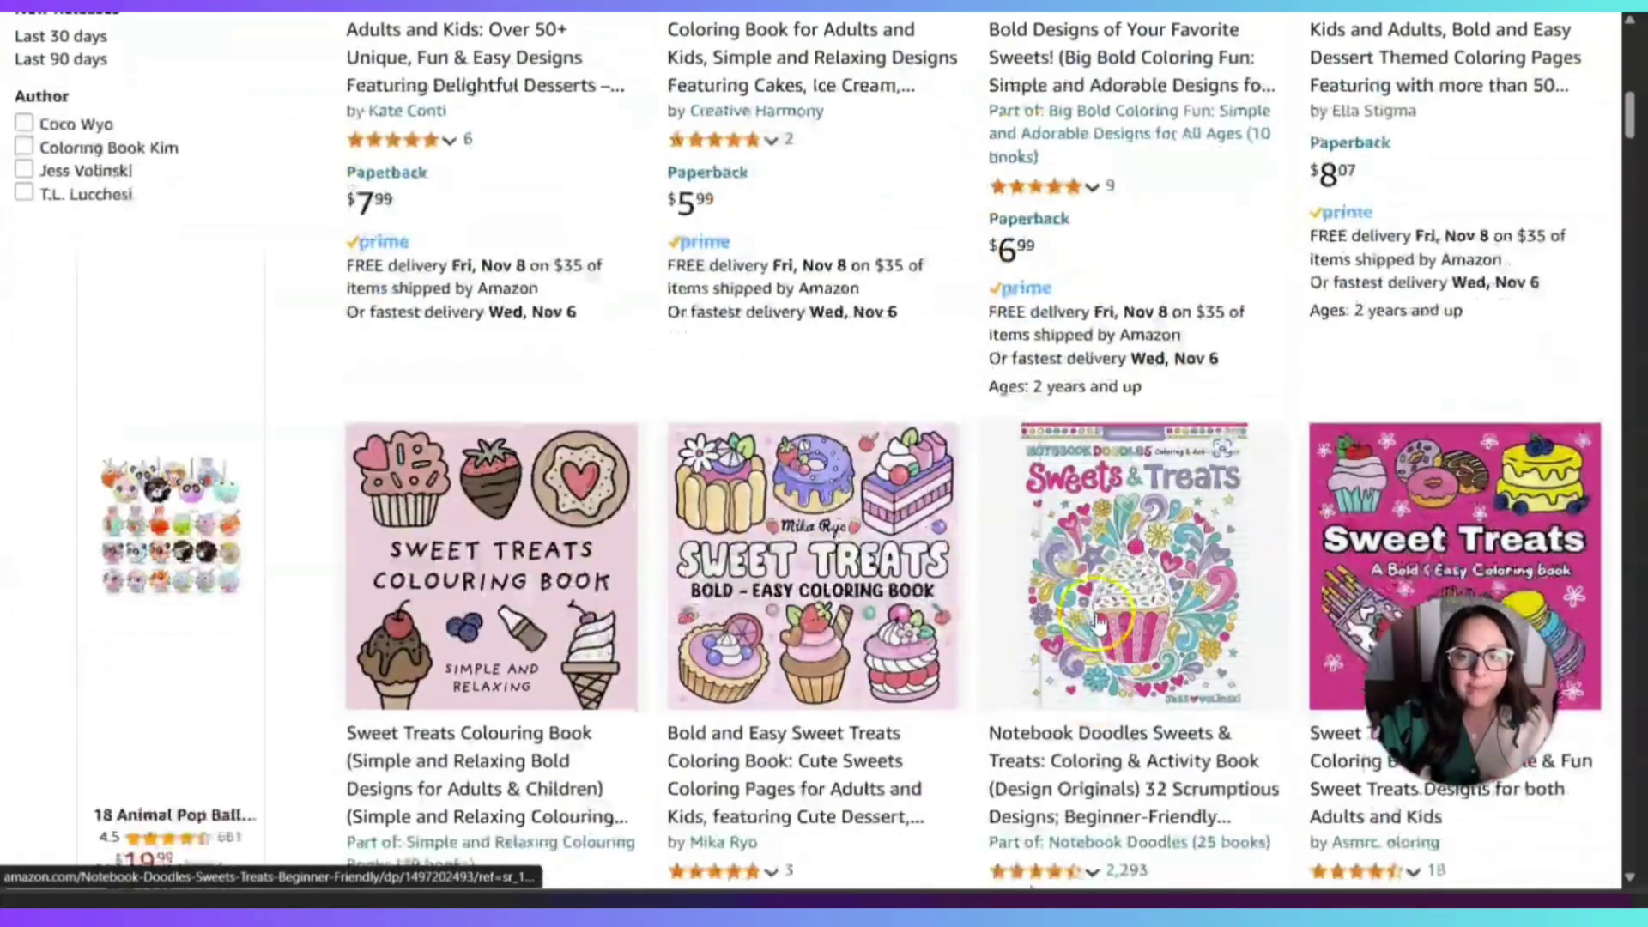
pyautogui.scroll(-1, 1092, 620)
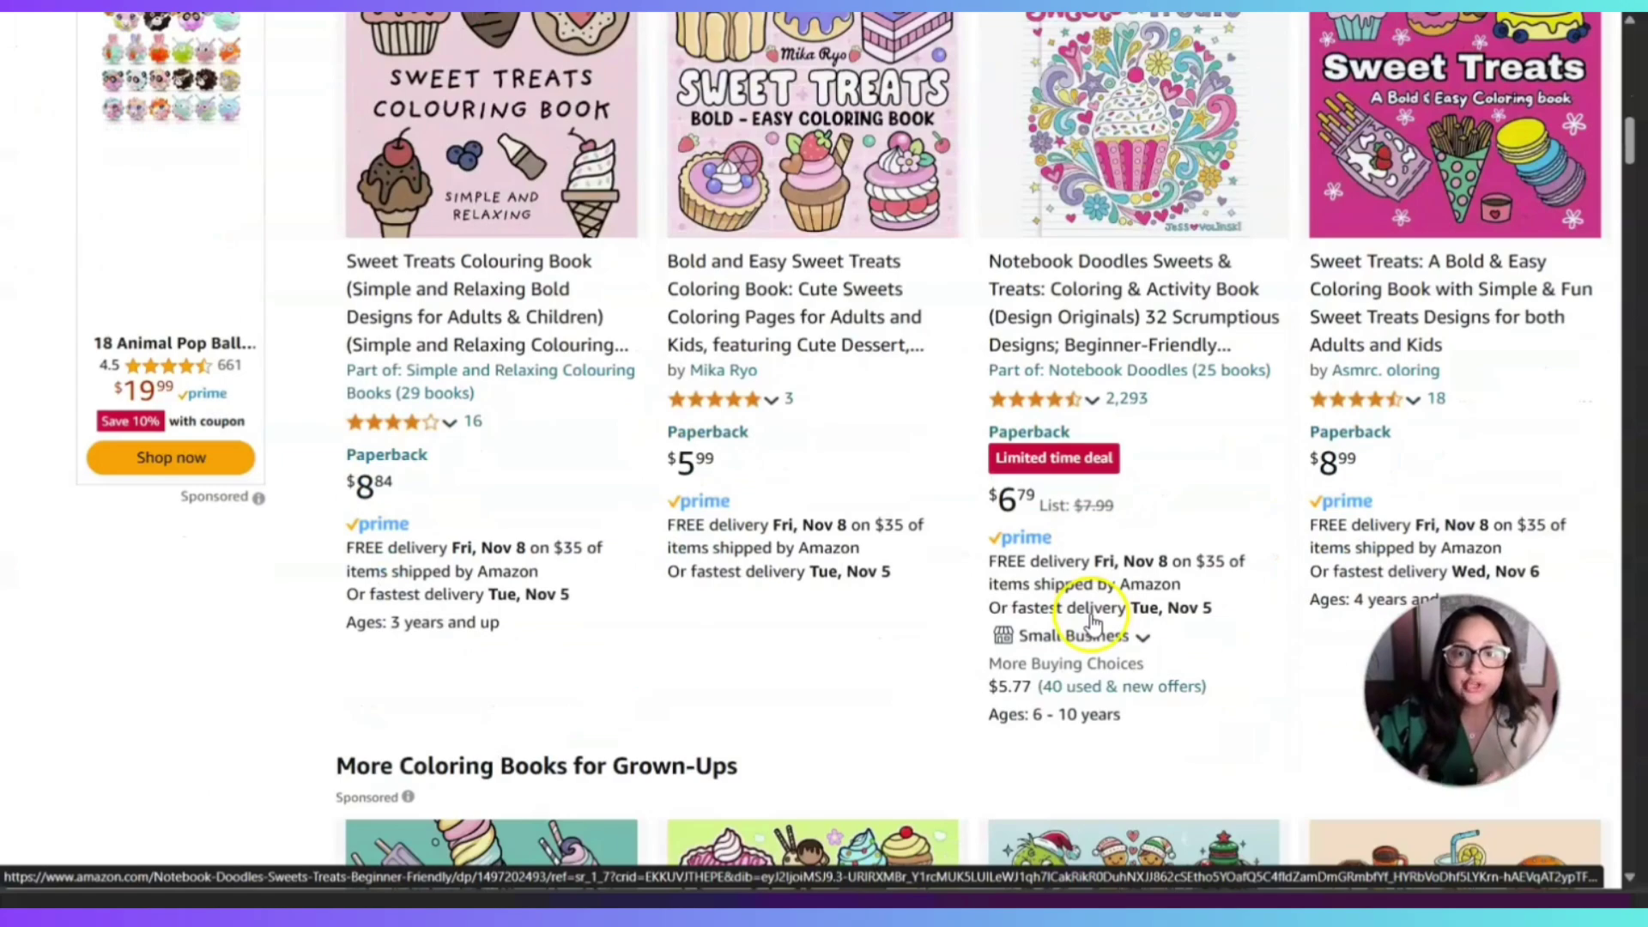
pyautogui.scroll(-8, 1092, 620)
pyautogui.scroll(-2, 1086, 616)
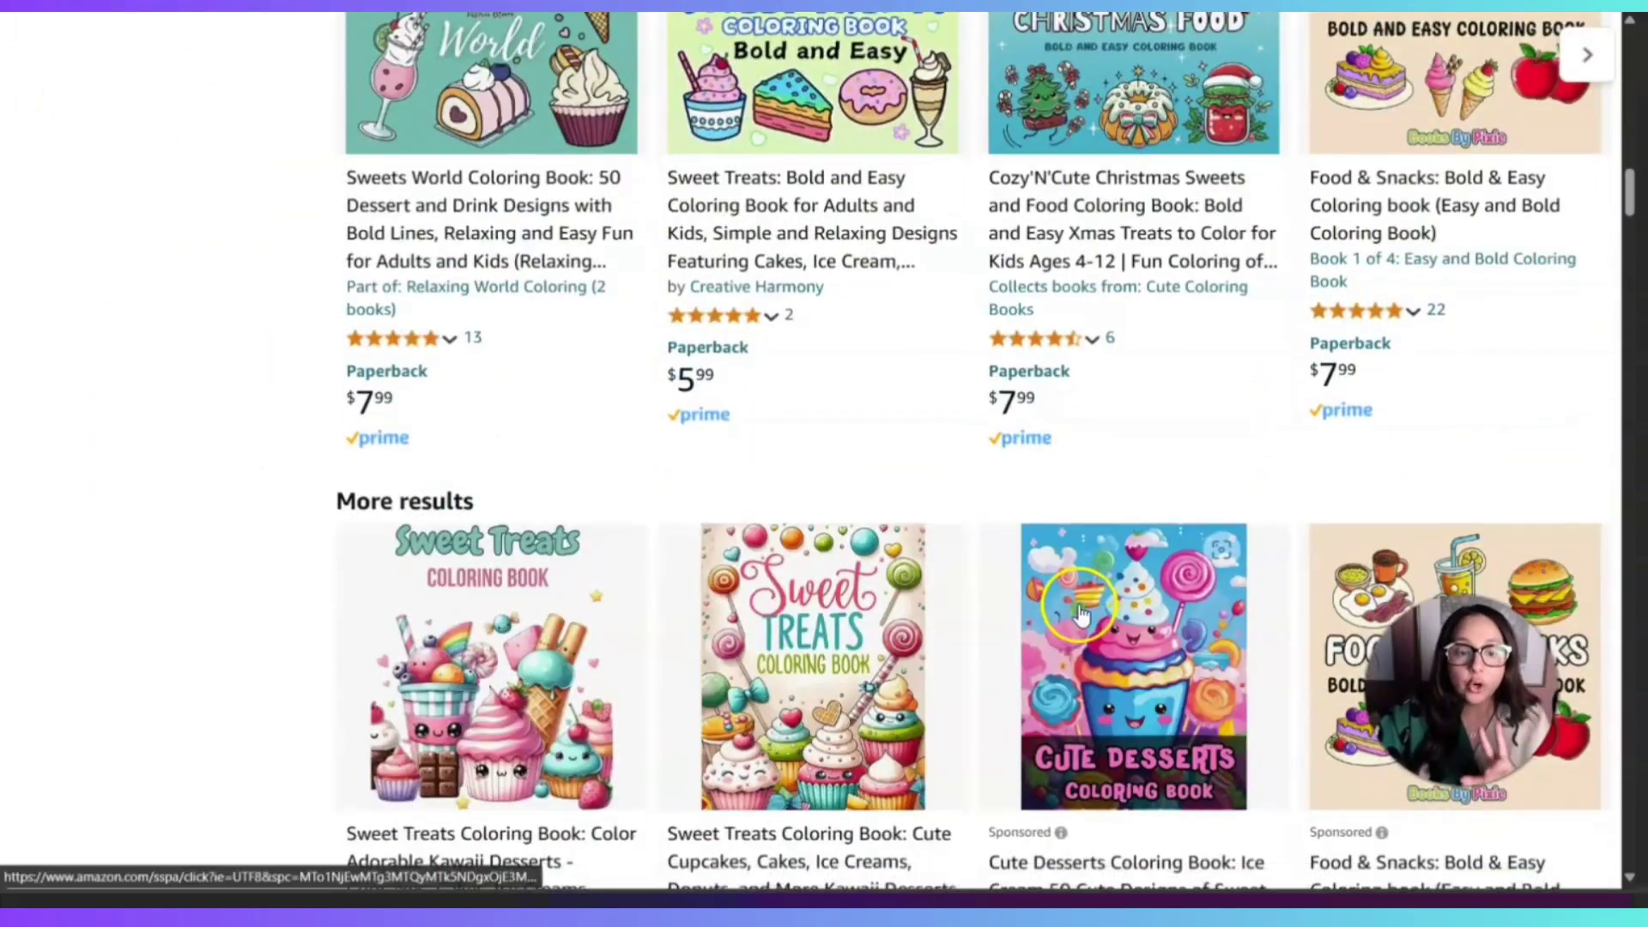
pyautogui.scroll(-10, 883, 585)
pyautogui.scroll(-15, 885, 592)
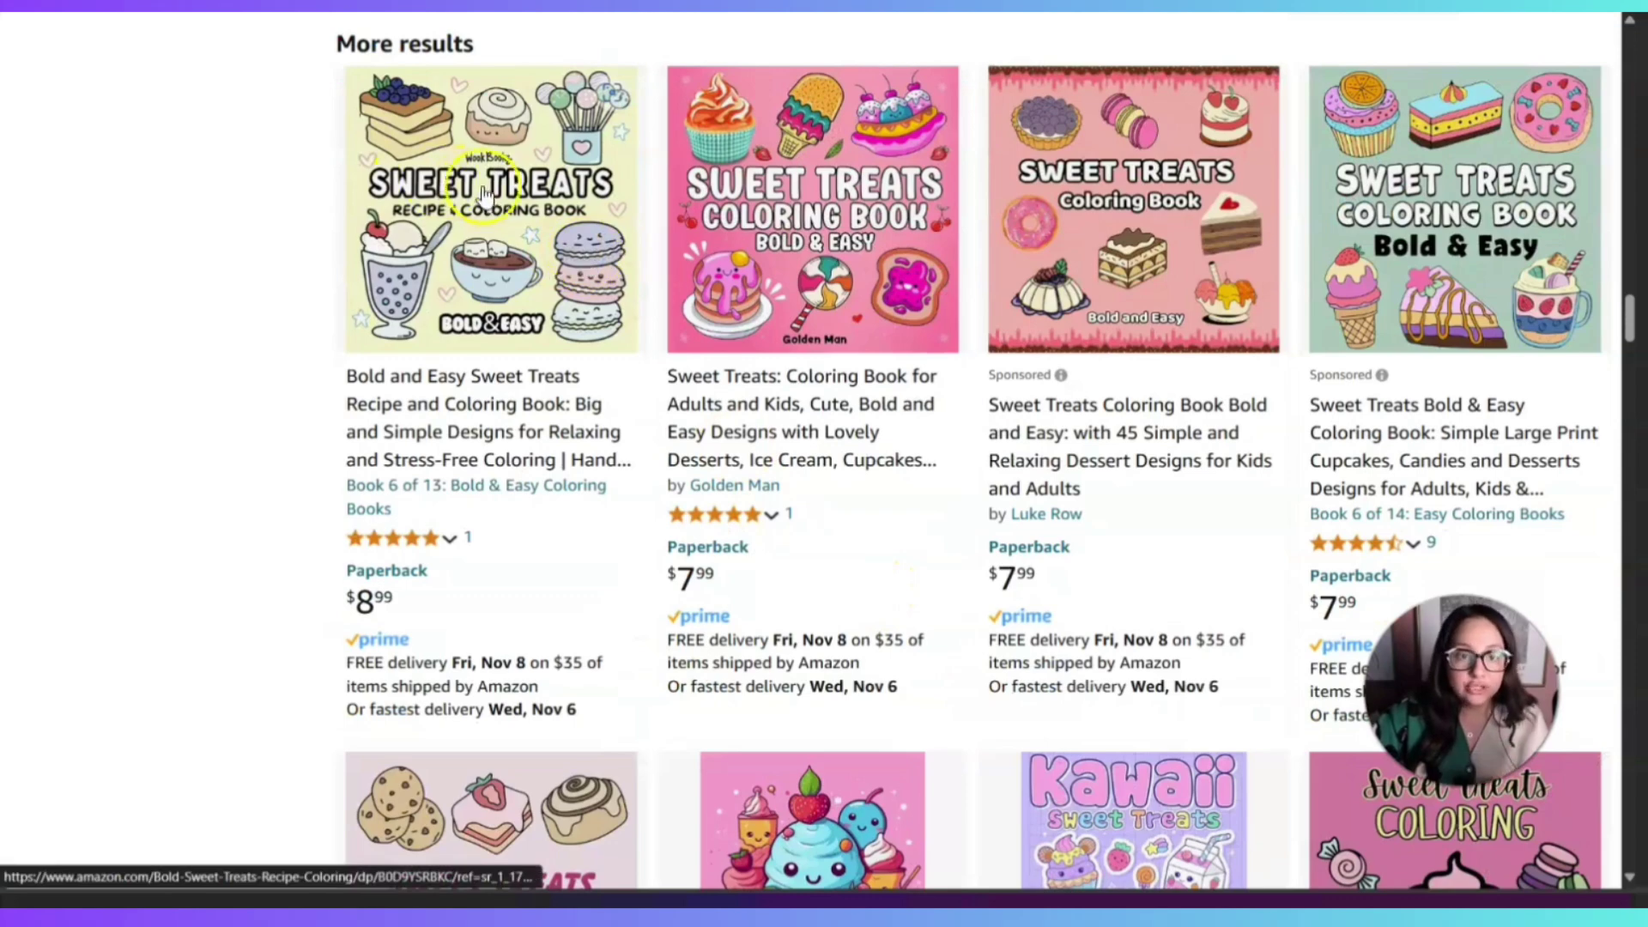
pyautogui.scroll(-6, 991, 249)
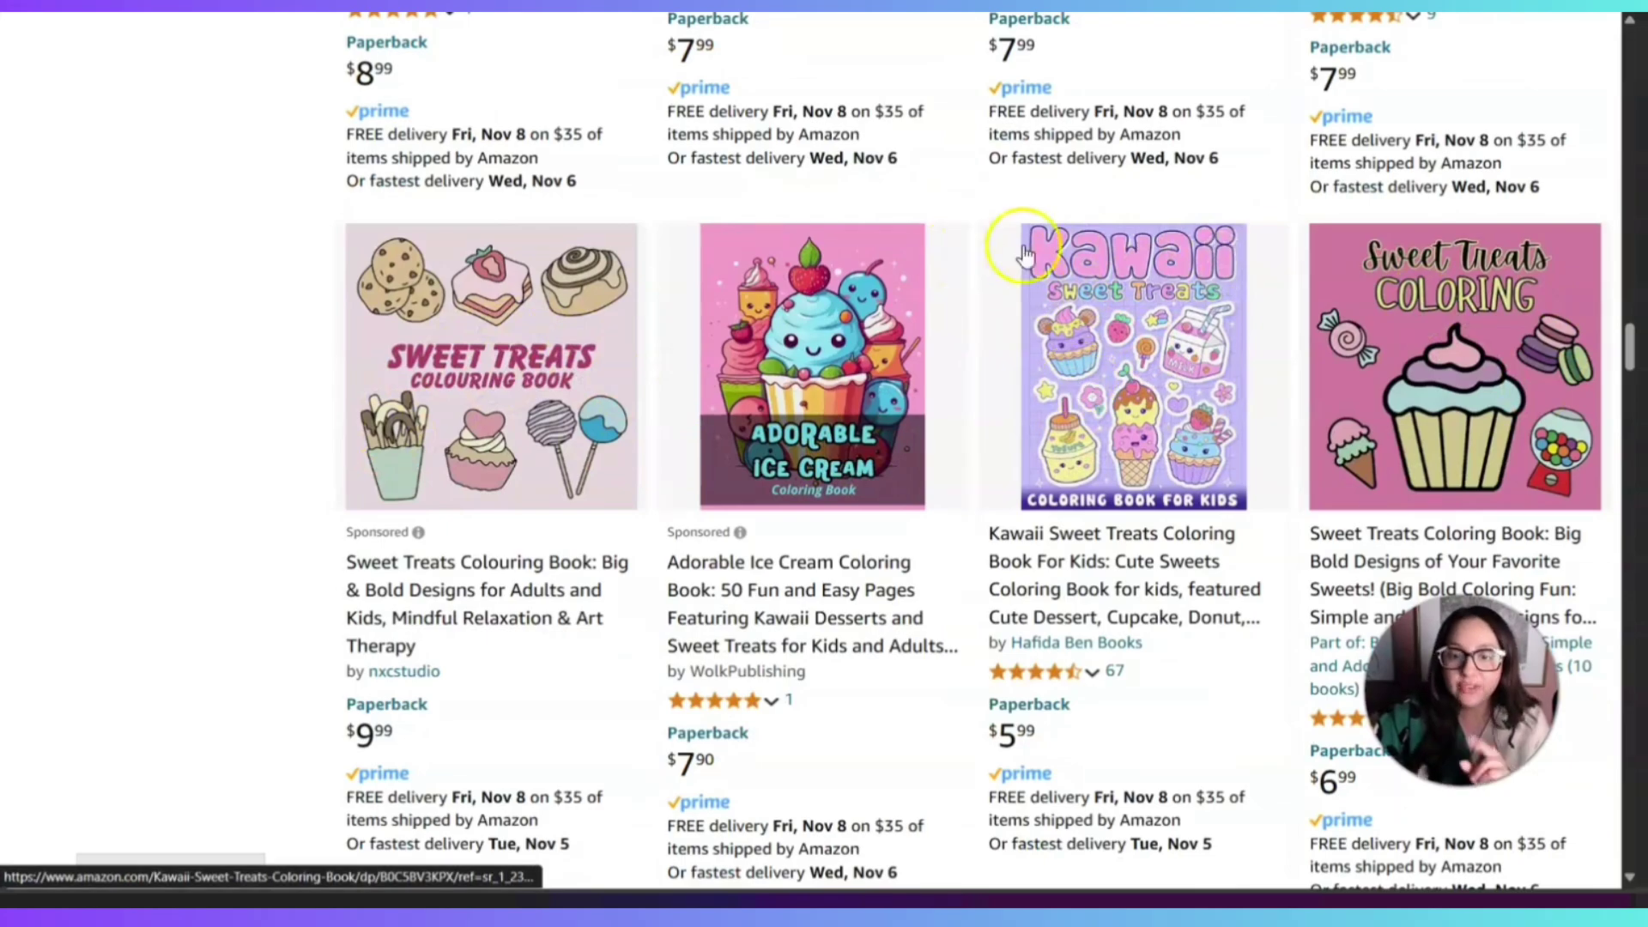
pyautogui.scroll(-7, 1125, 480)
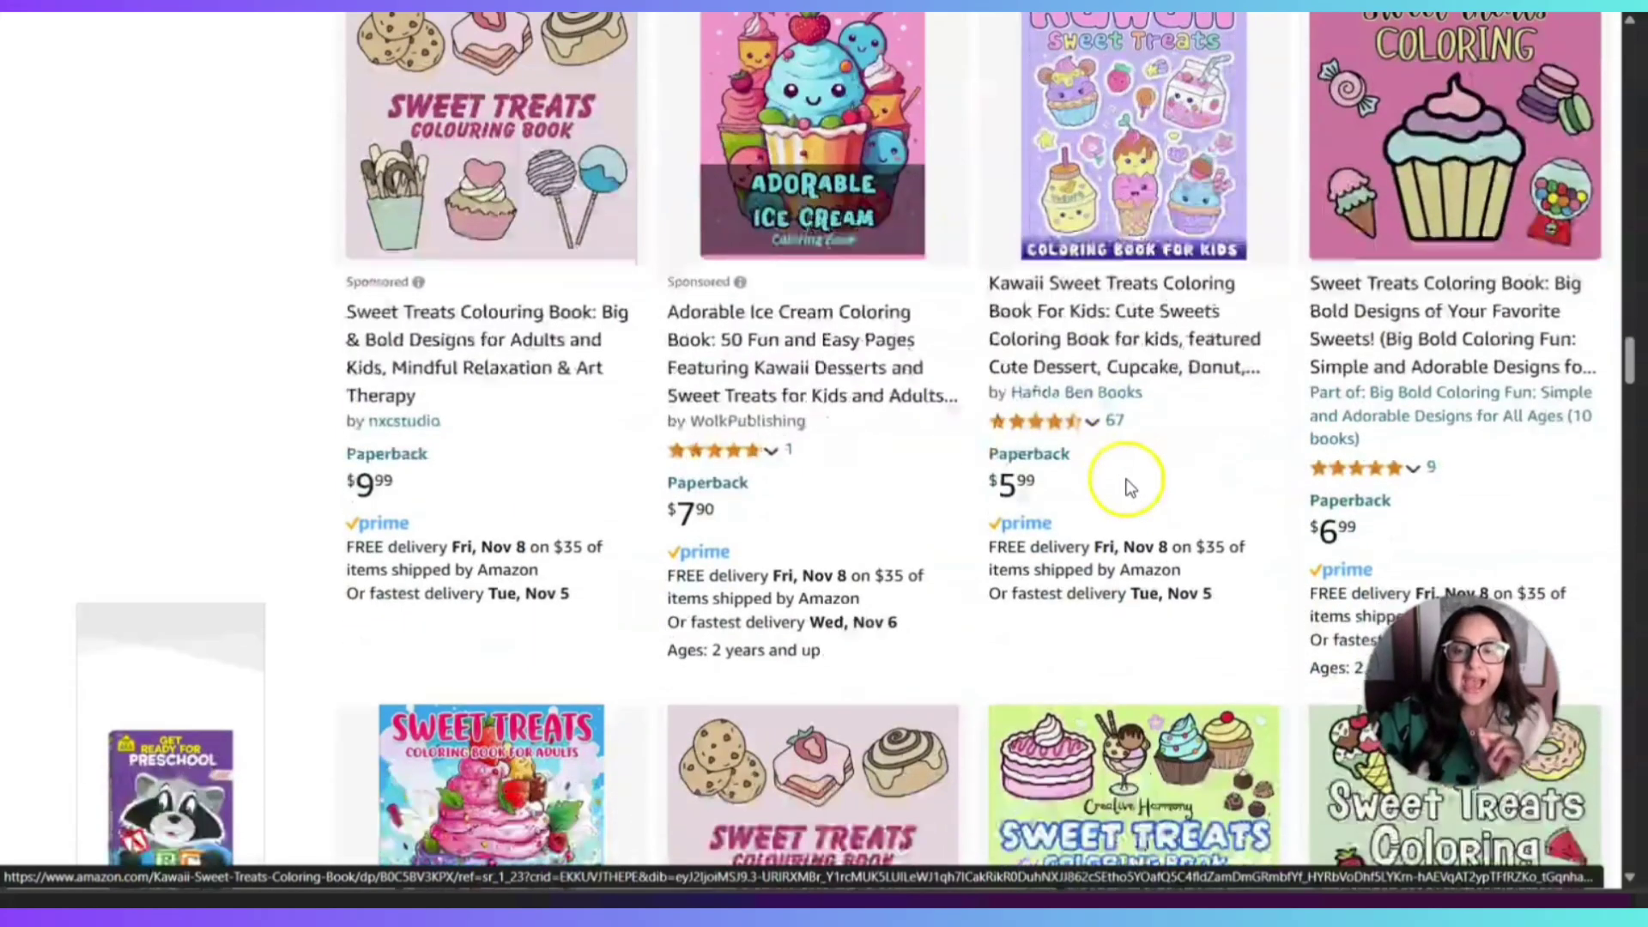
pyautogui.scroll(-5, 1124, 485)
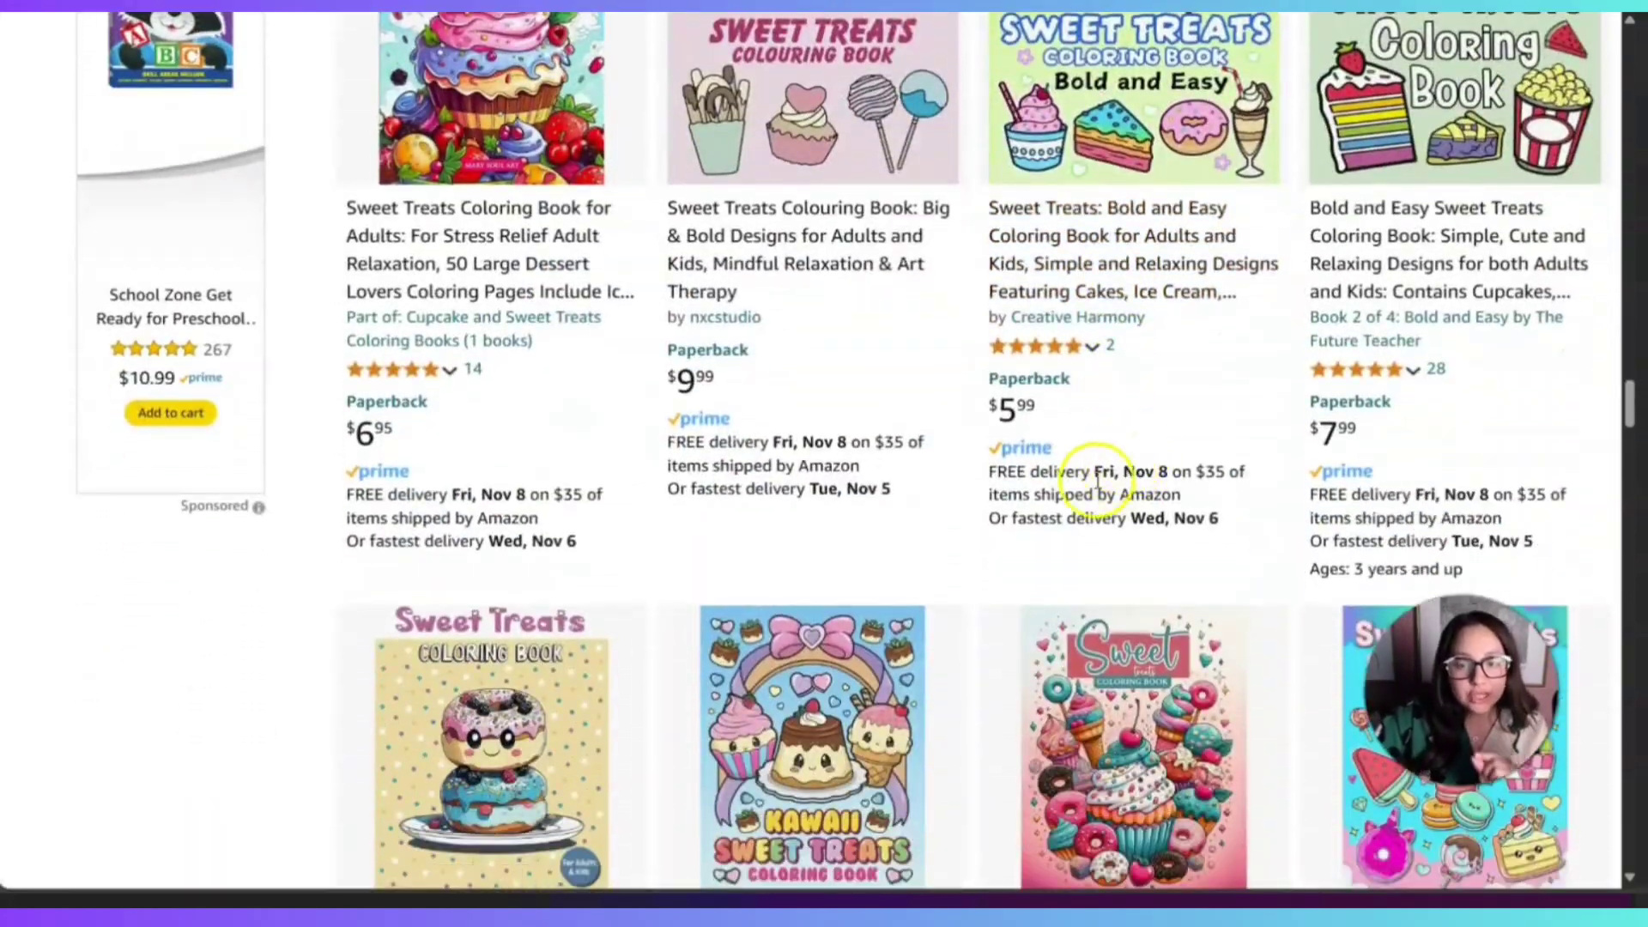
pyautogui.scroll(-4, 1079, 513)
pyautogui.scroll(-3, 884, 601)
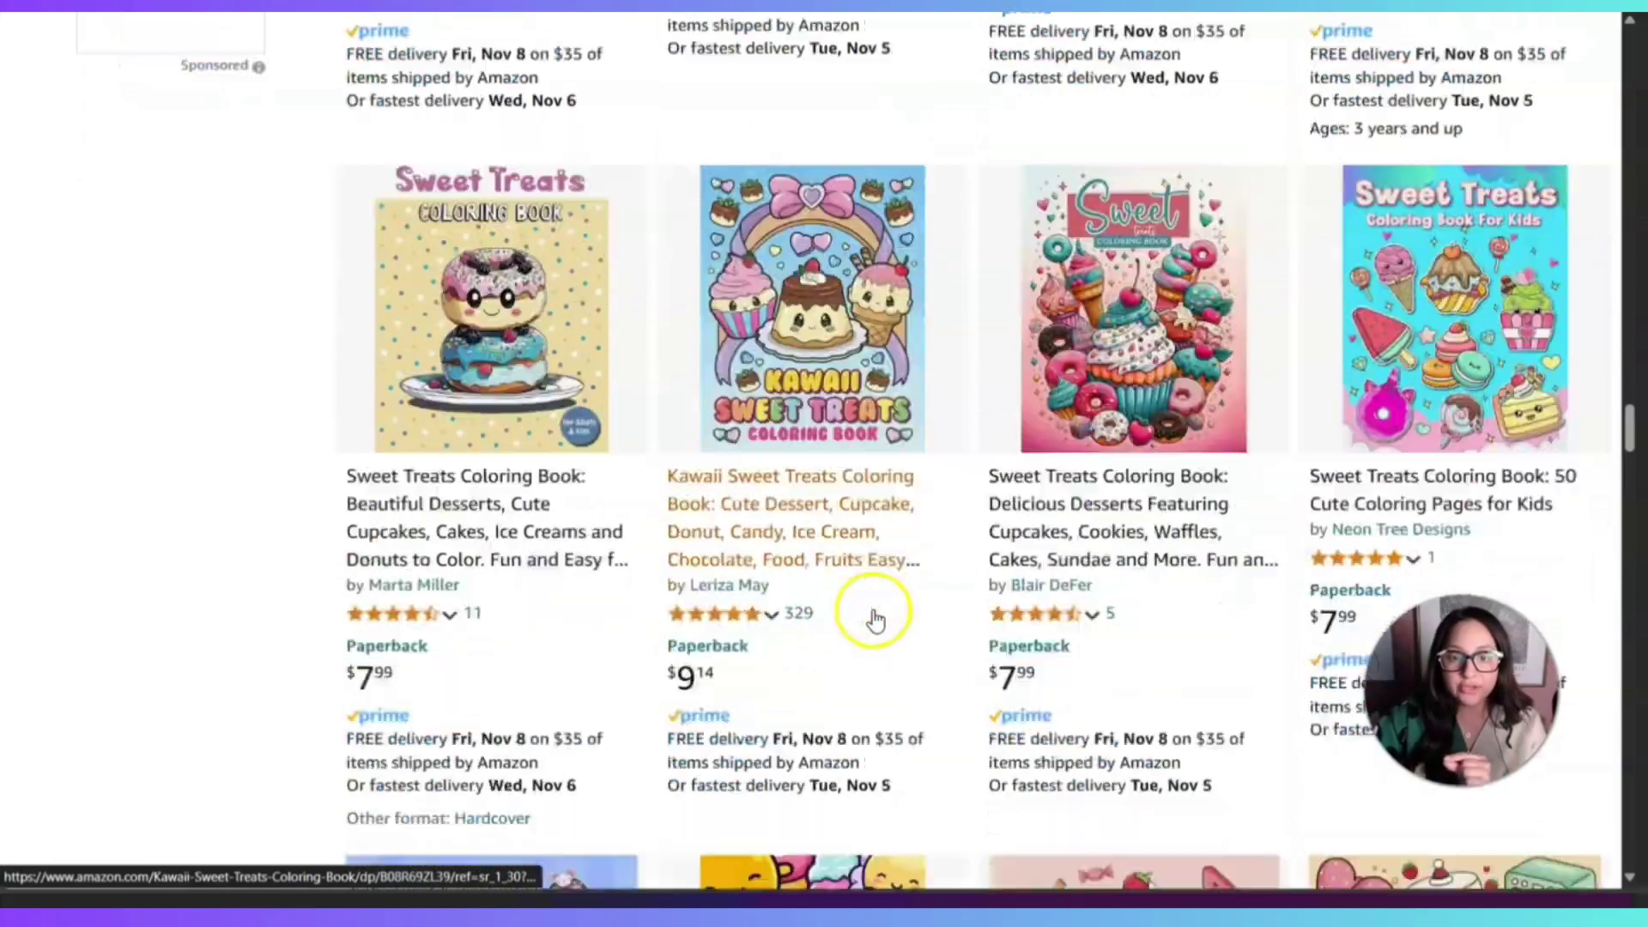
pyautogui.scroll(-5, 884, 601)
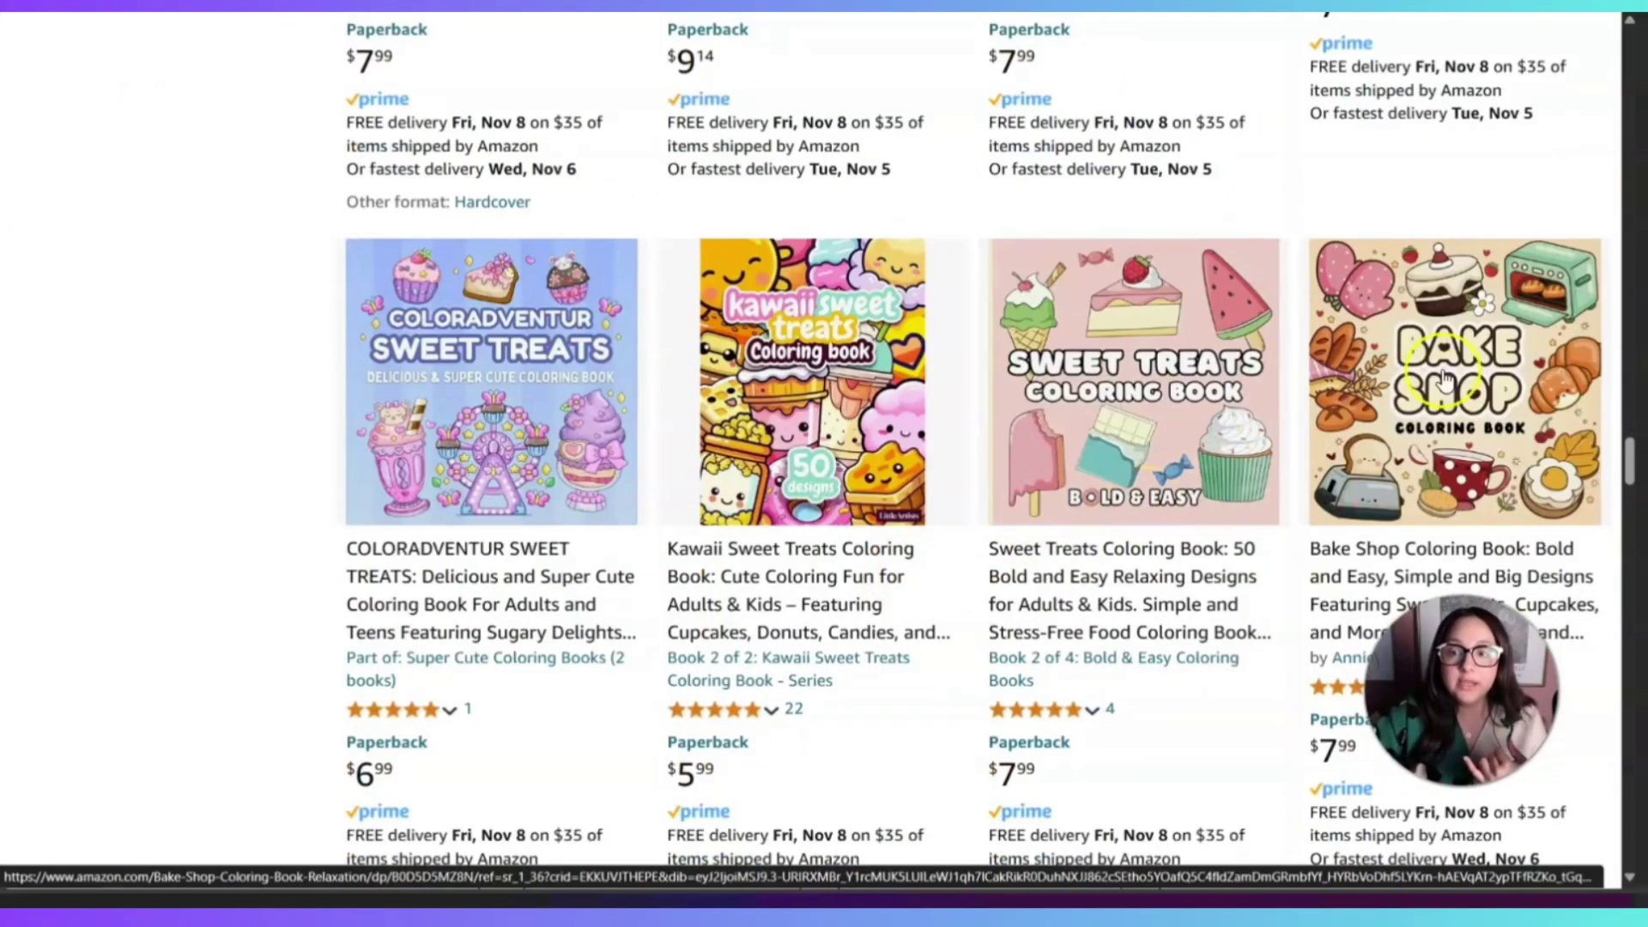
pyautogui.scroll(-1, 1457, 377)
pyautogui.scroll(-2, 1457, 375)
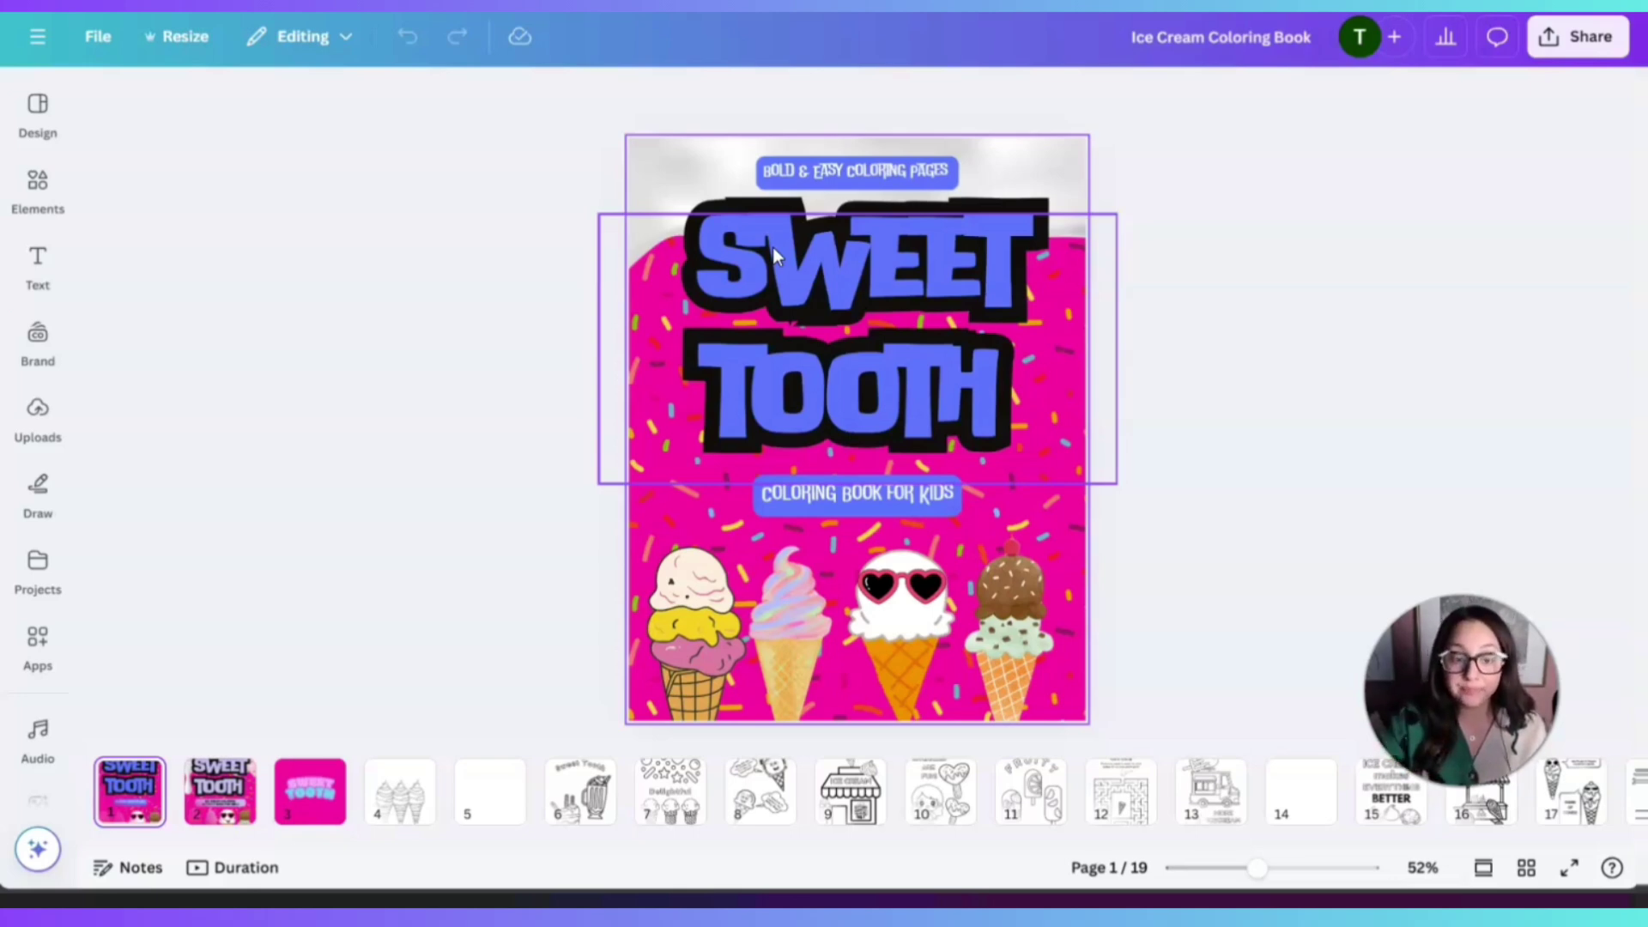
# - Switch to the "Ice Cream Coloring Book" design in Canva and review interior pages 6, 7 and 8
pyautogui.click(573, 803)
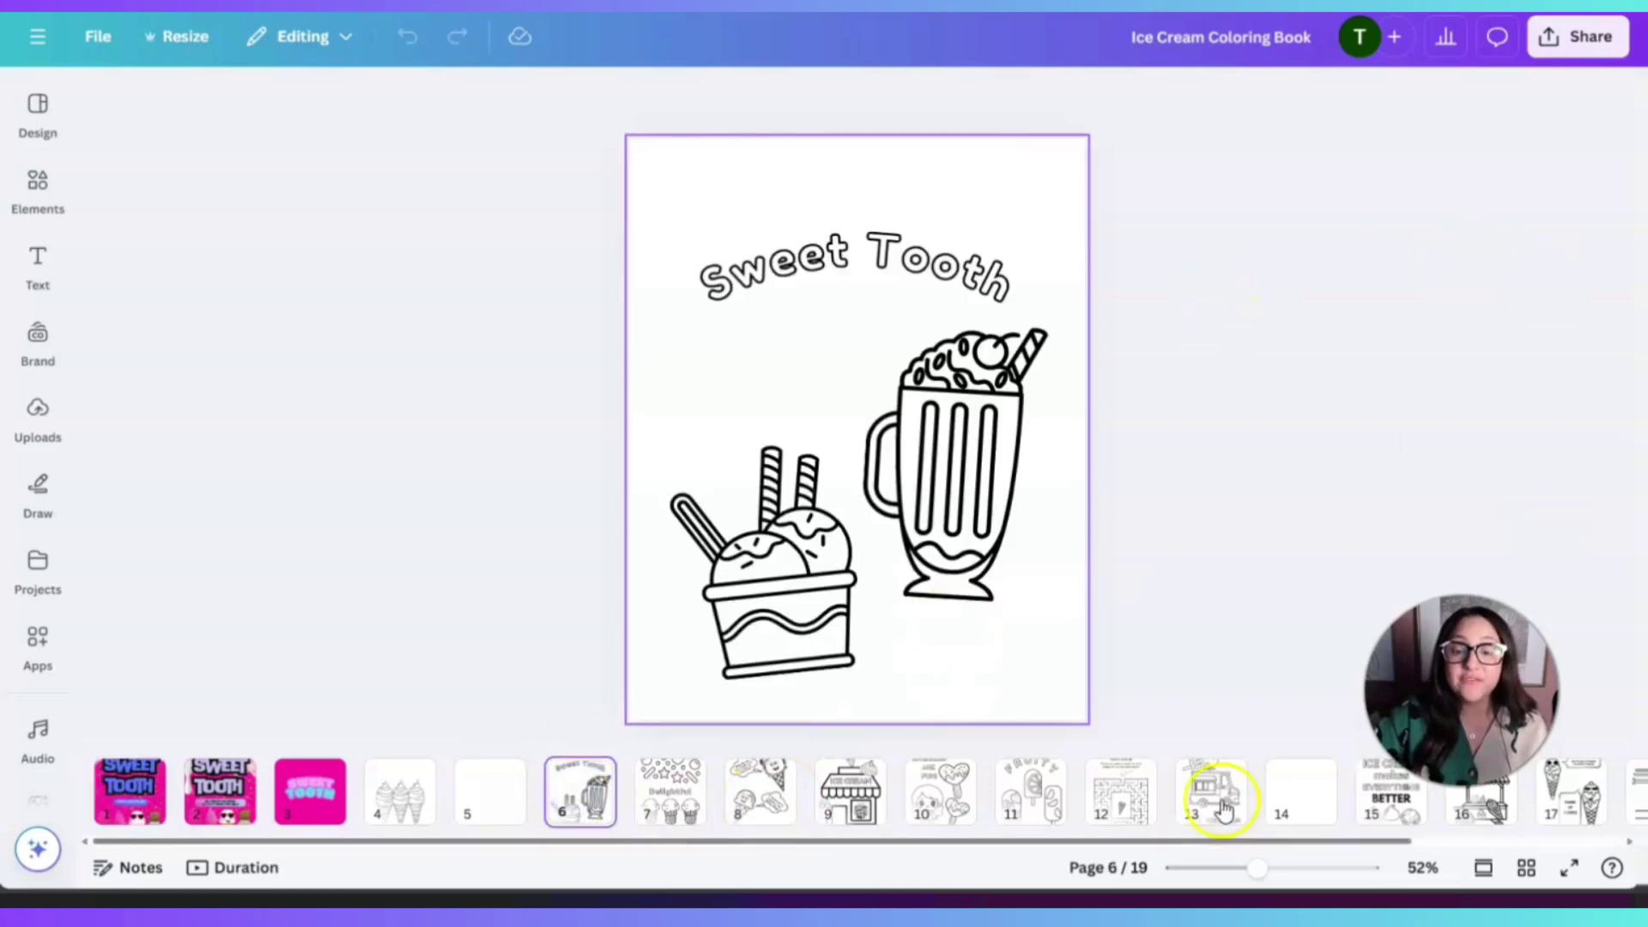
pyautogui.click(686, 802)
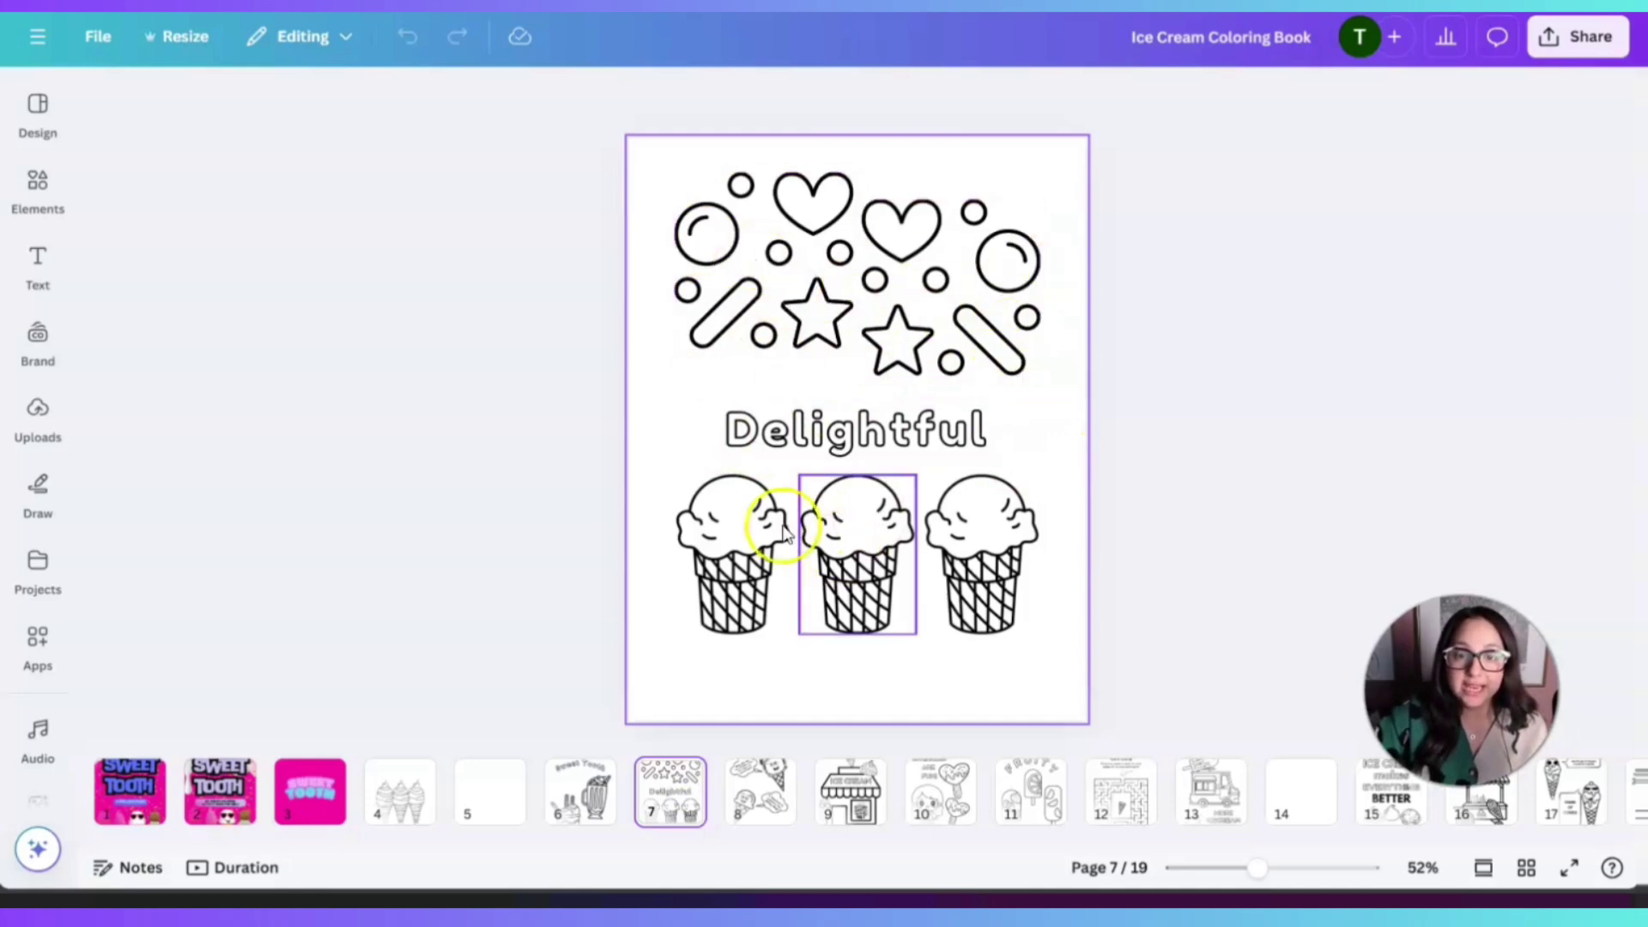
pyautogui.click(772, 804)
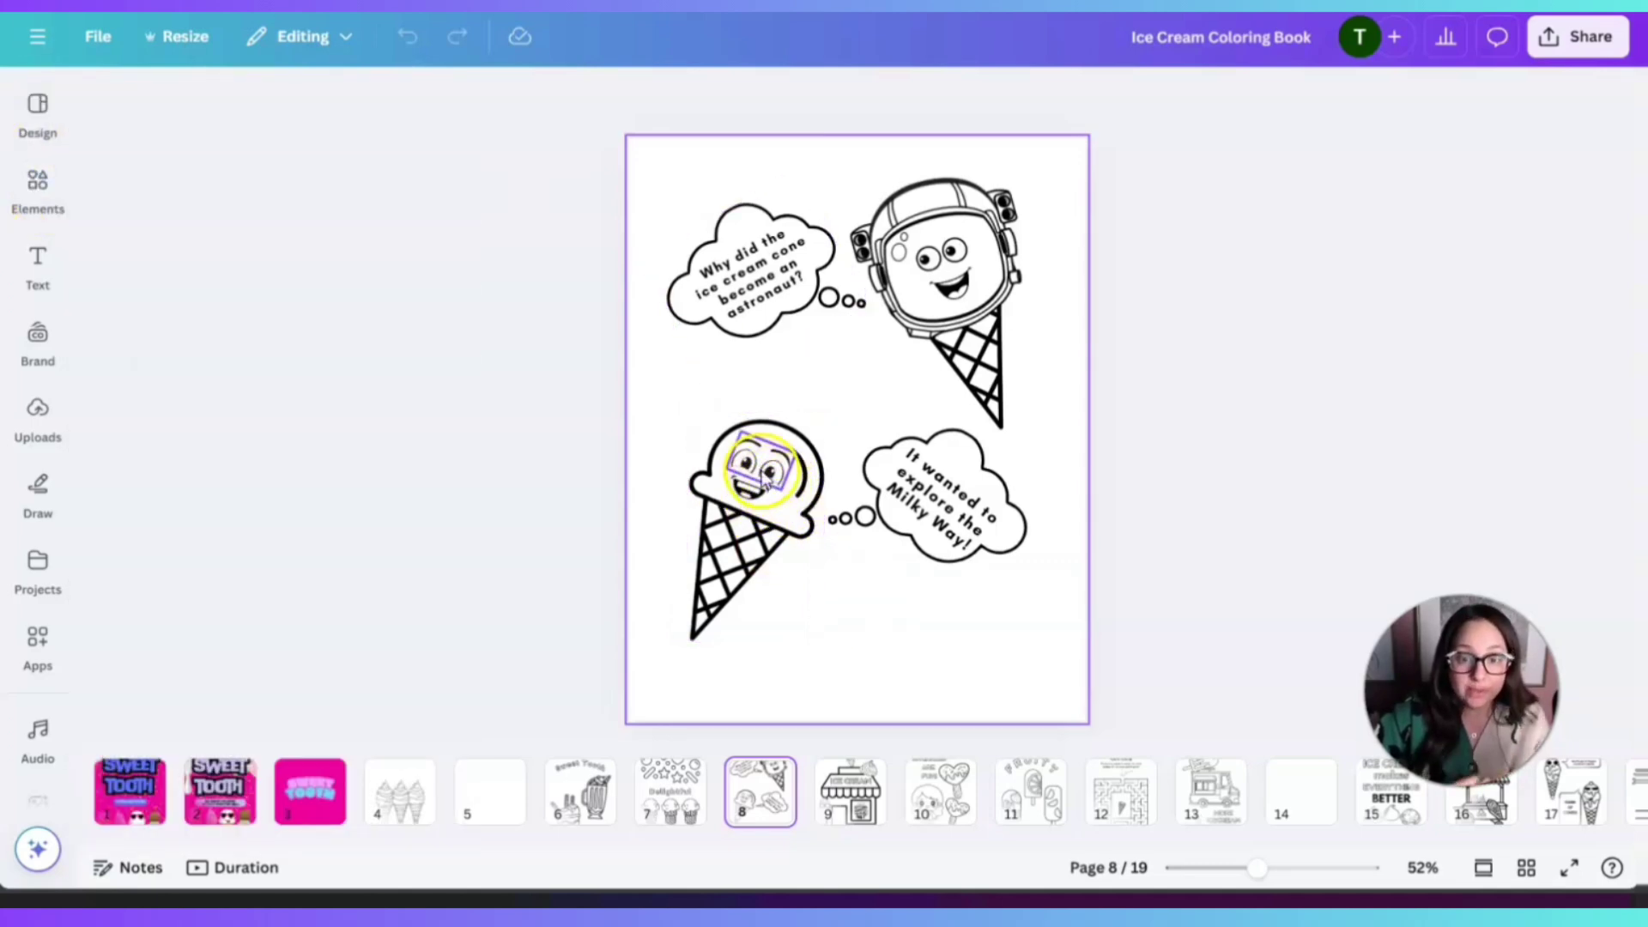
# - Undo the last change on the astronaut joke page and briefly view the library of graphic elements
pyautogui.hotkey('ctrl', 'z')
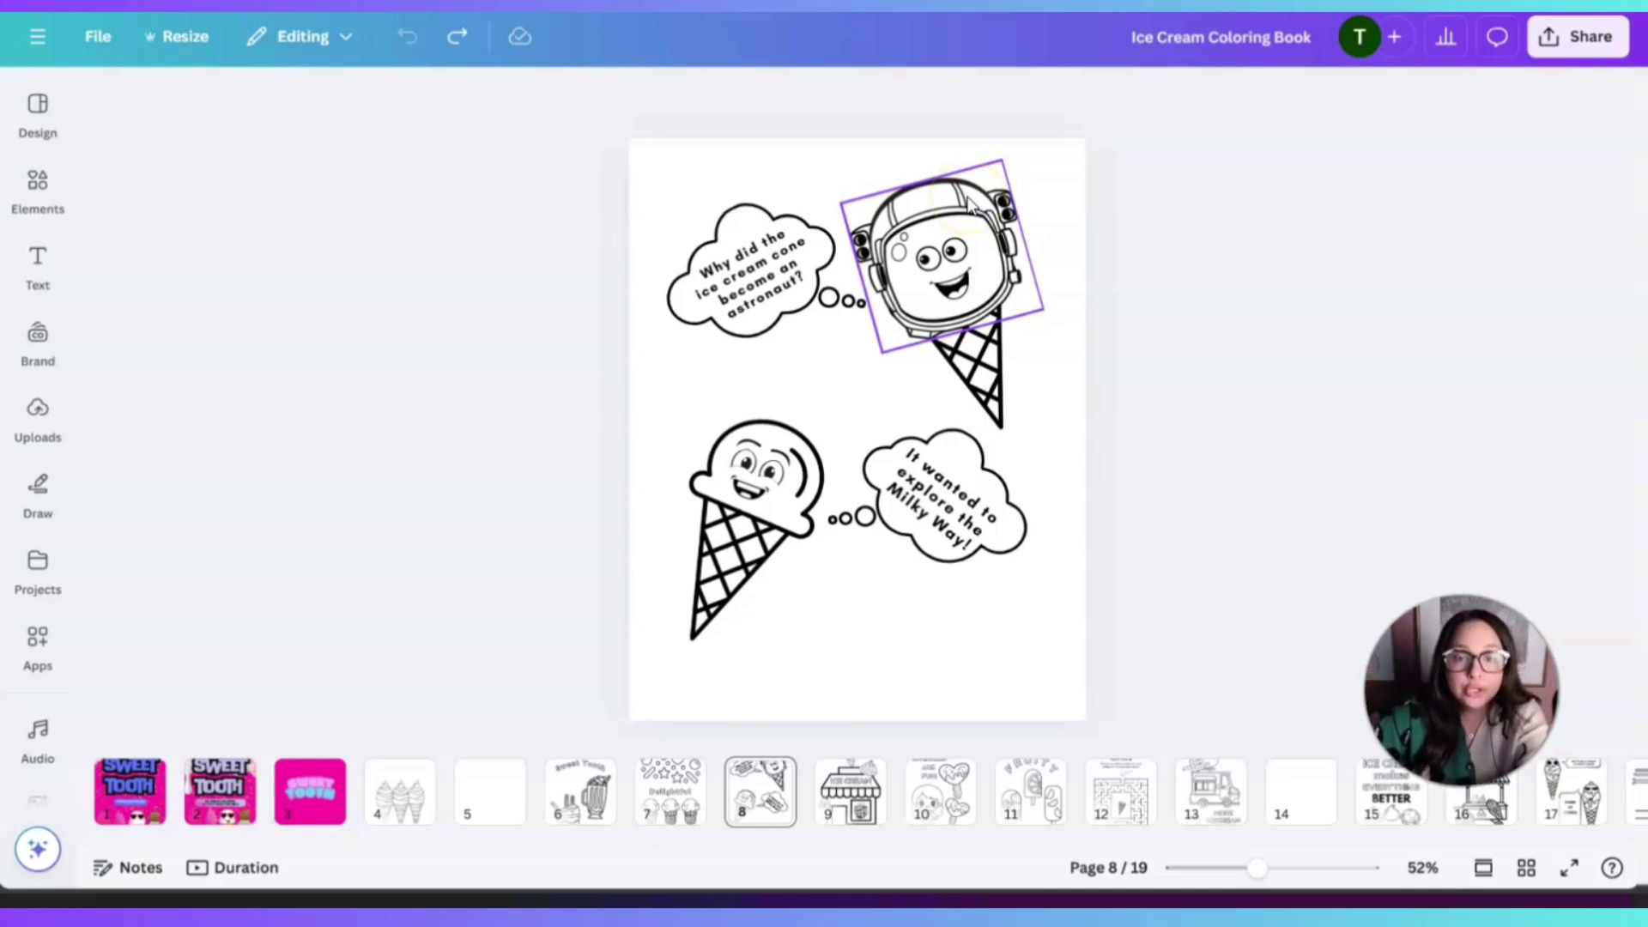
pyautogui.click(40, 187)
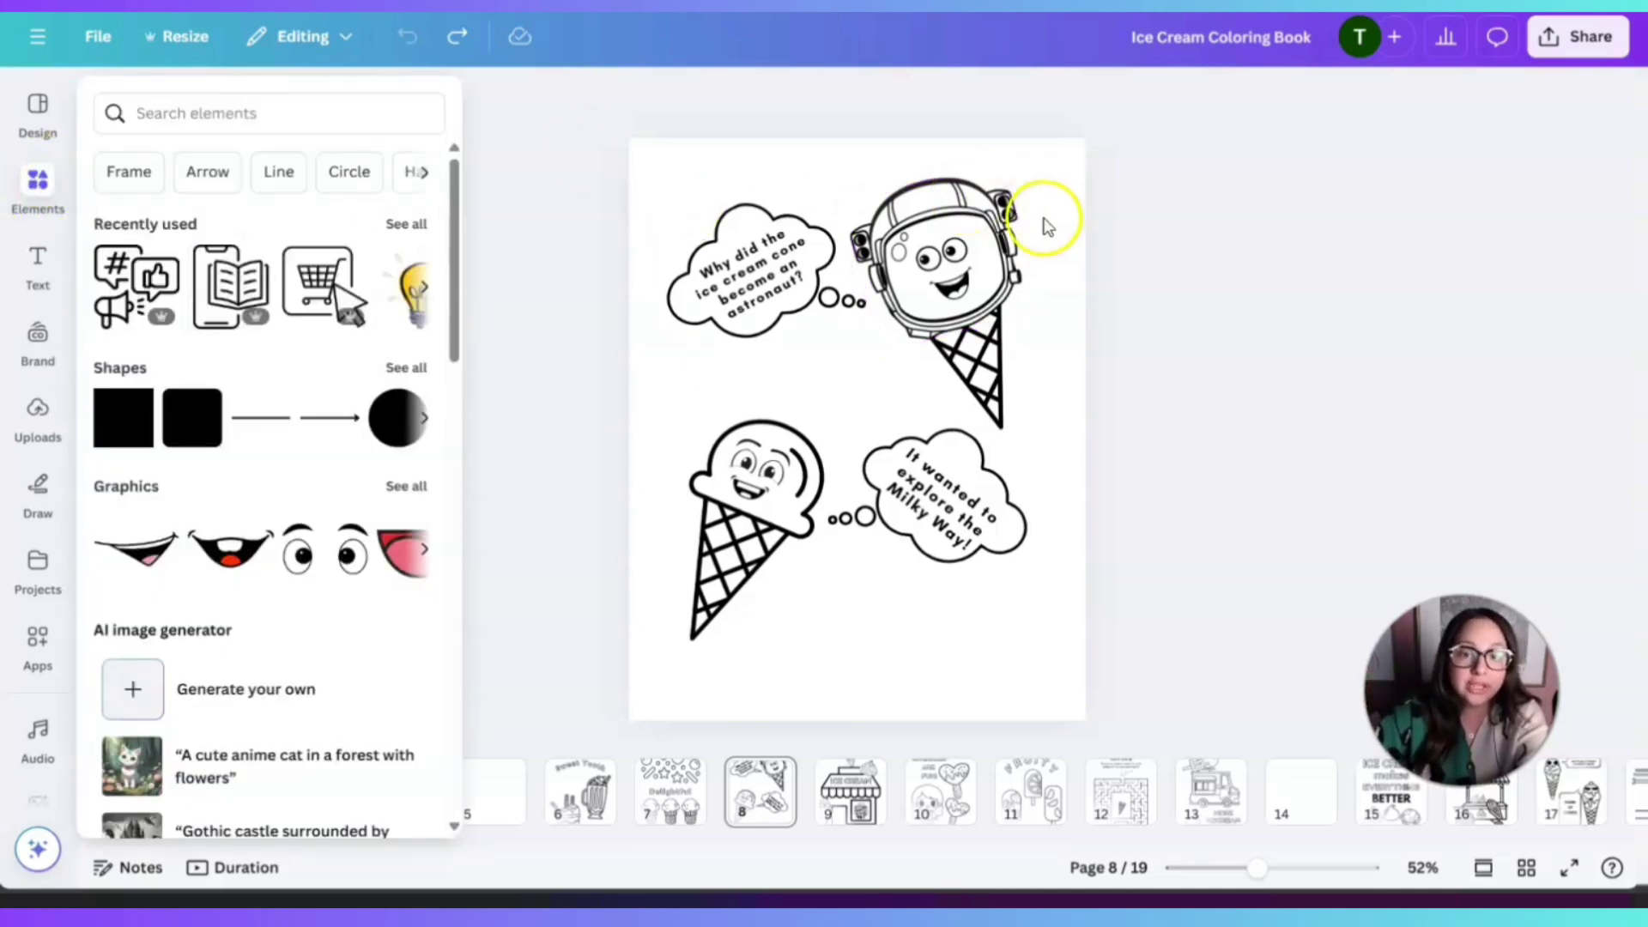
pyautogui.click(1040, 227)
# - Review the ice cream shop on page 9, inspect its "ICE CREAM" sign text, and go to page 10
pyautogui.scroll(-3, 1072, 386)
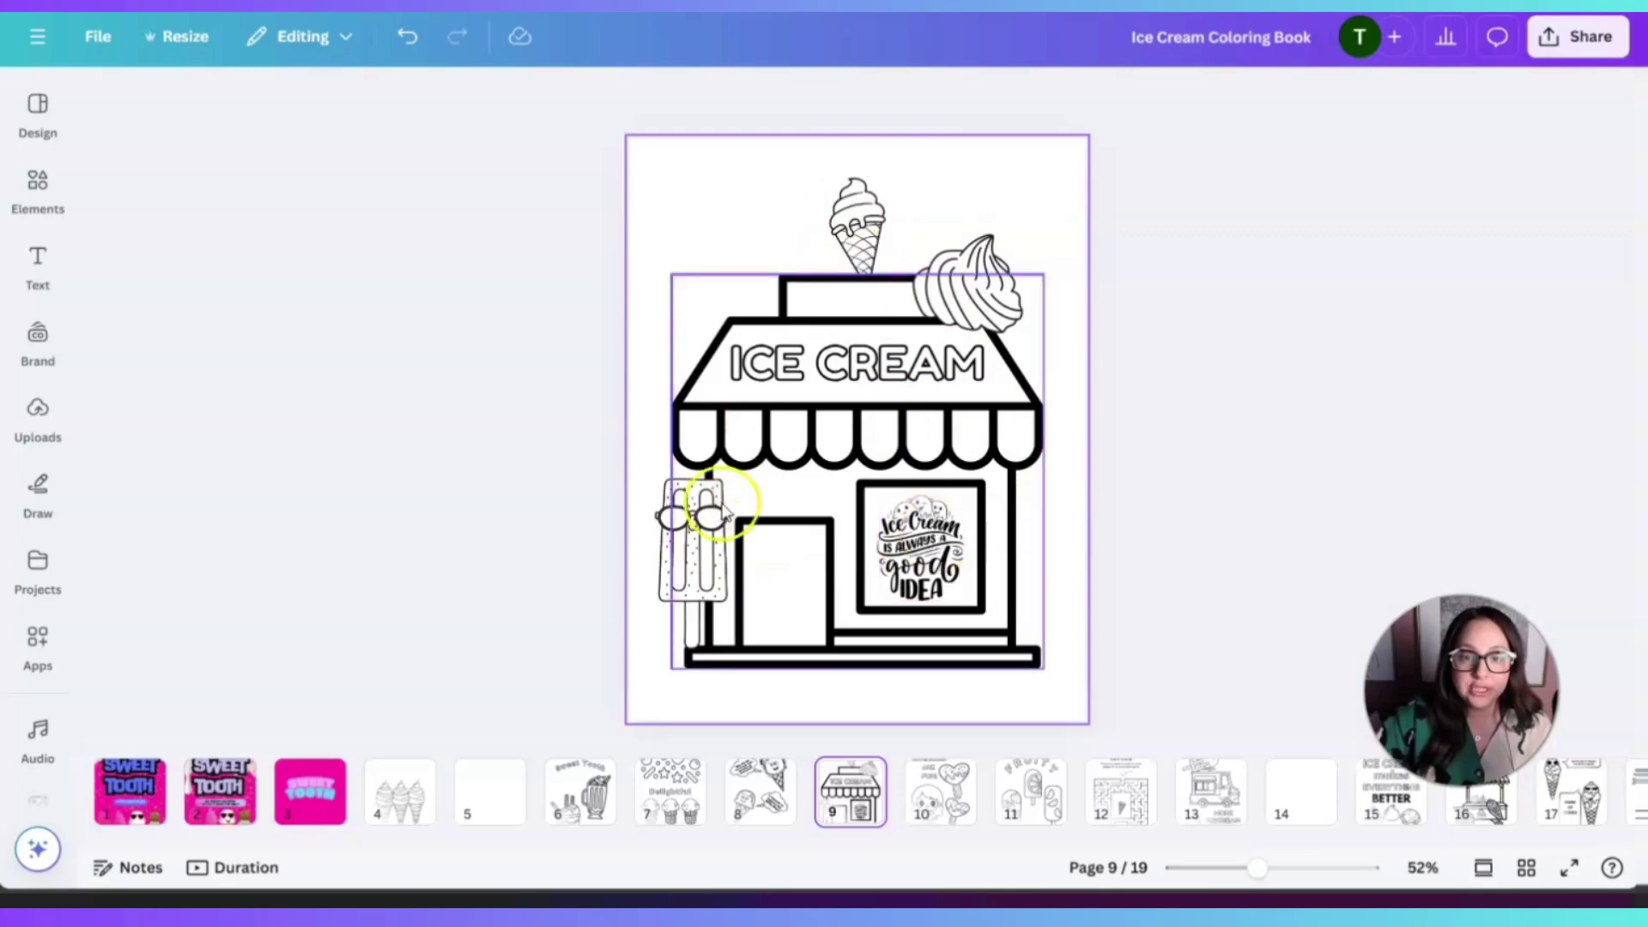
pyautogui.click(848, 362)
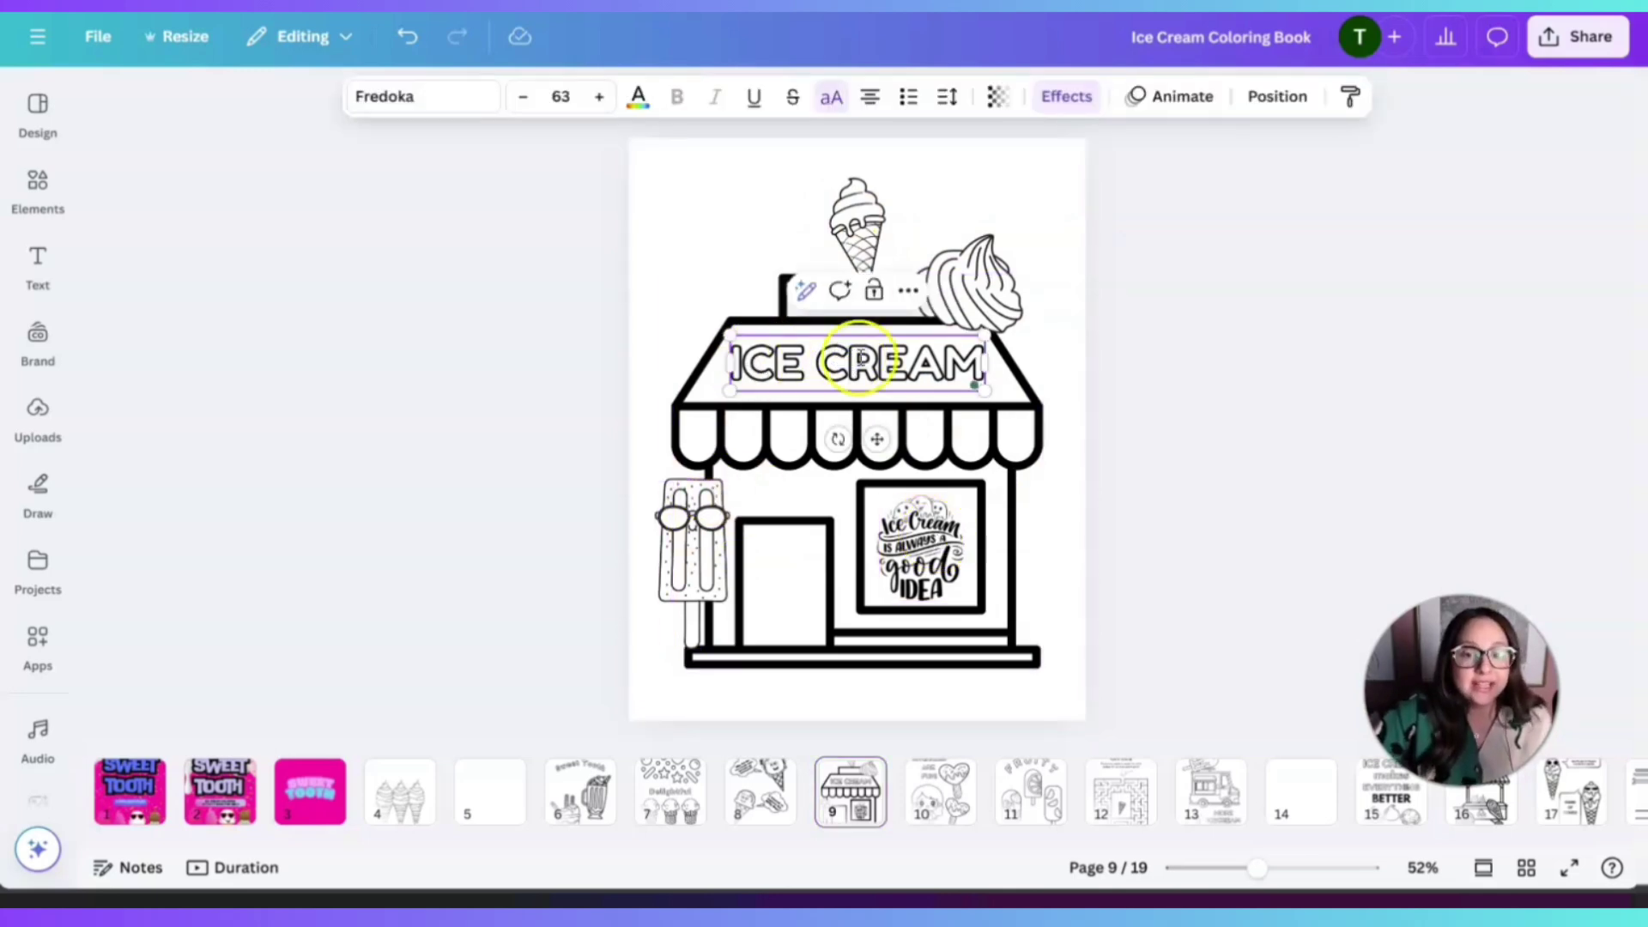
pyautogui.click(1223, 477)
pyautogui.scroll(-3, 1223, 478)
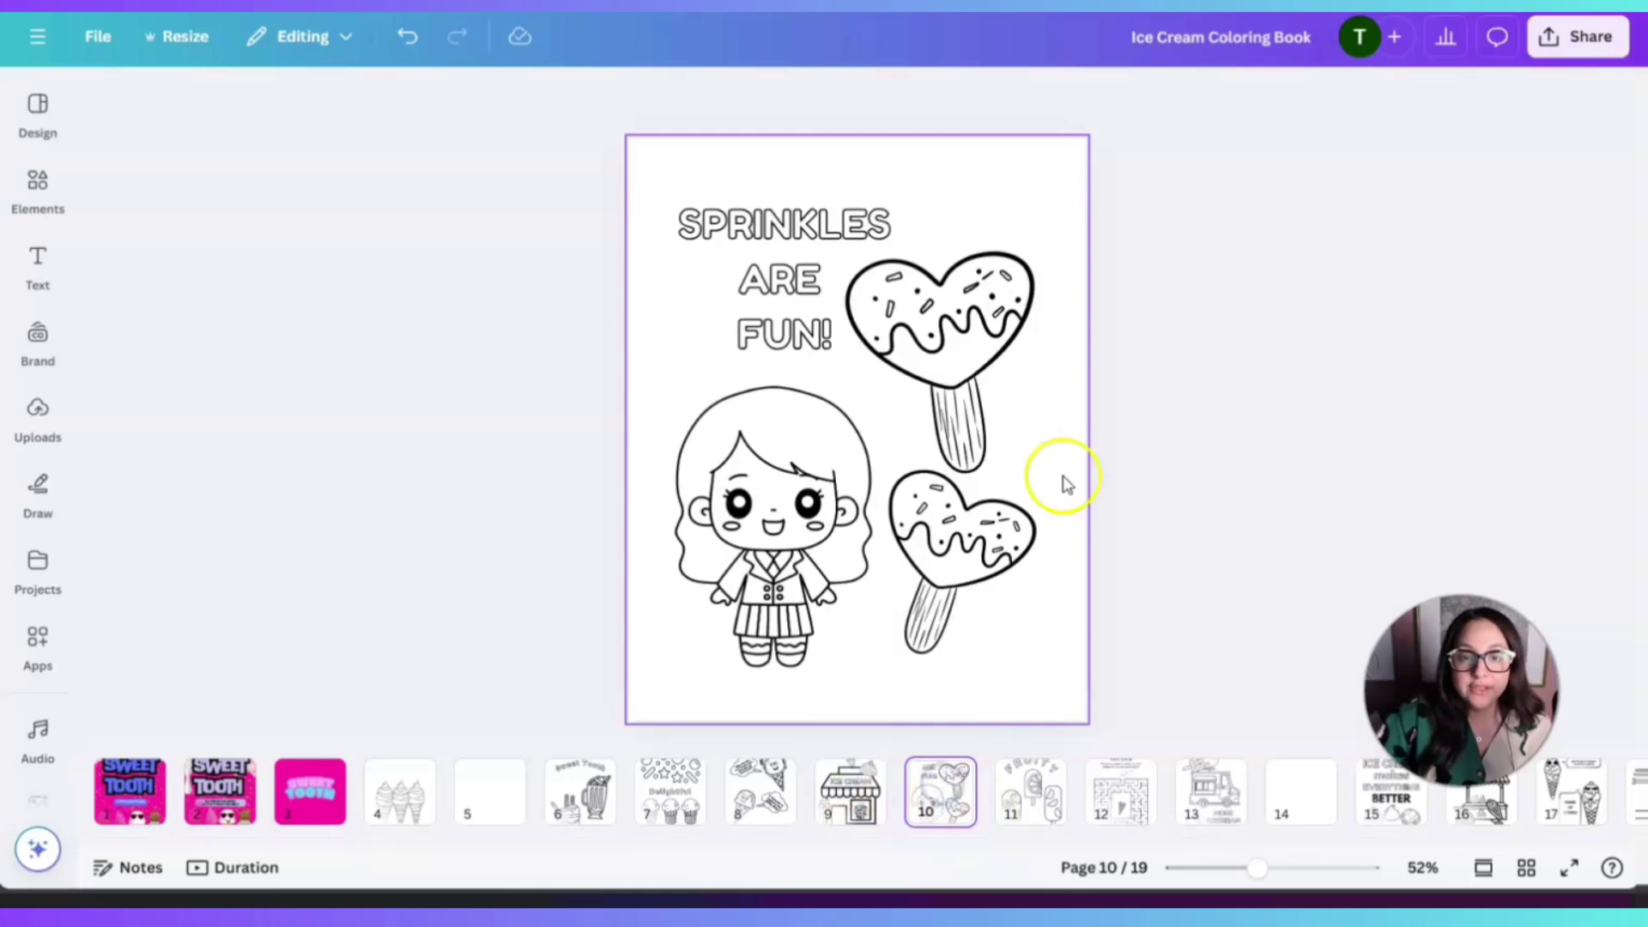
# - Inspect the "SPRINKLES ARE FUN!" text on page 10 and view the "FRUITY" popsicles on page 11
pyautogui.click(748, 274)
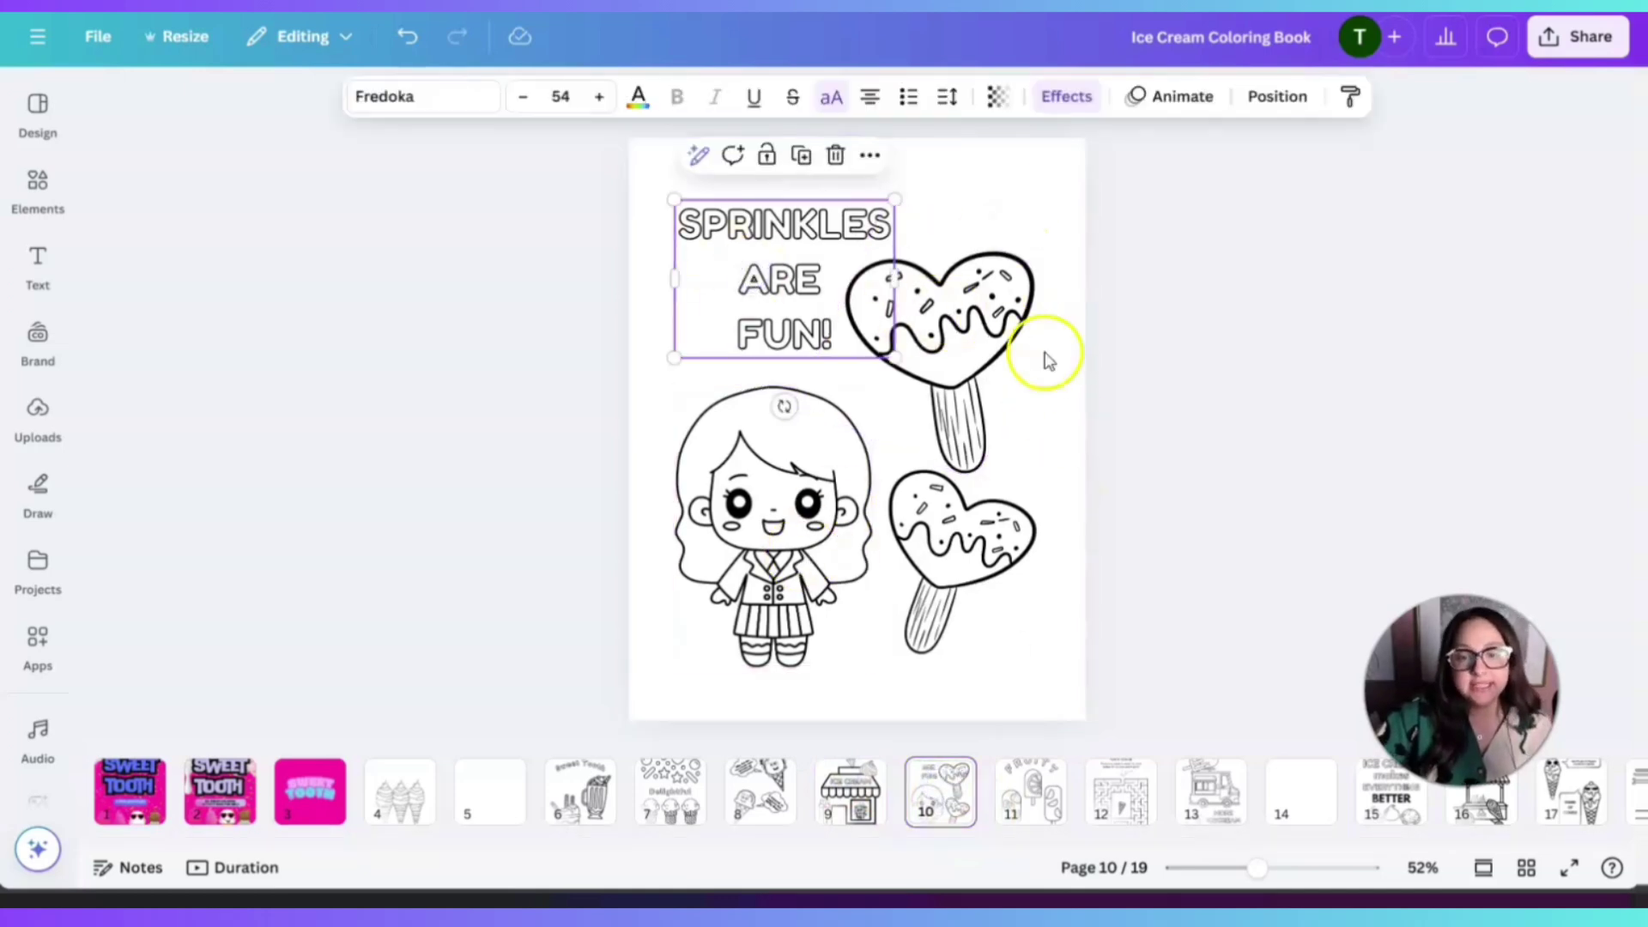
pyautogui.click(1036, 772)
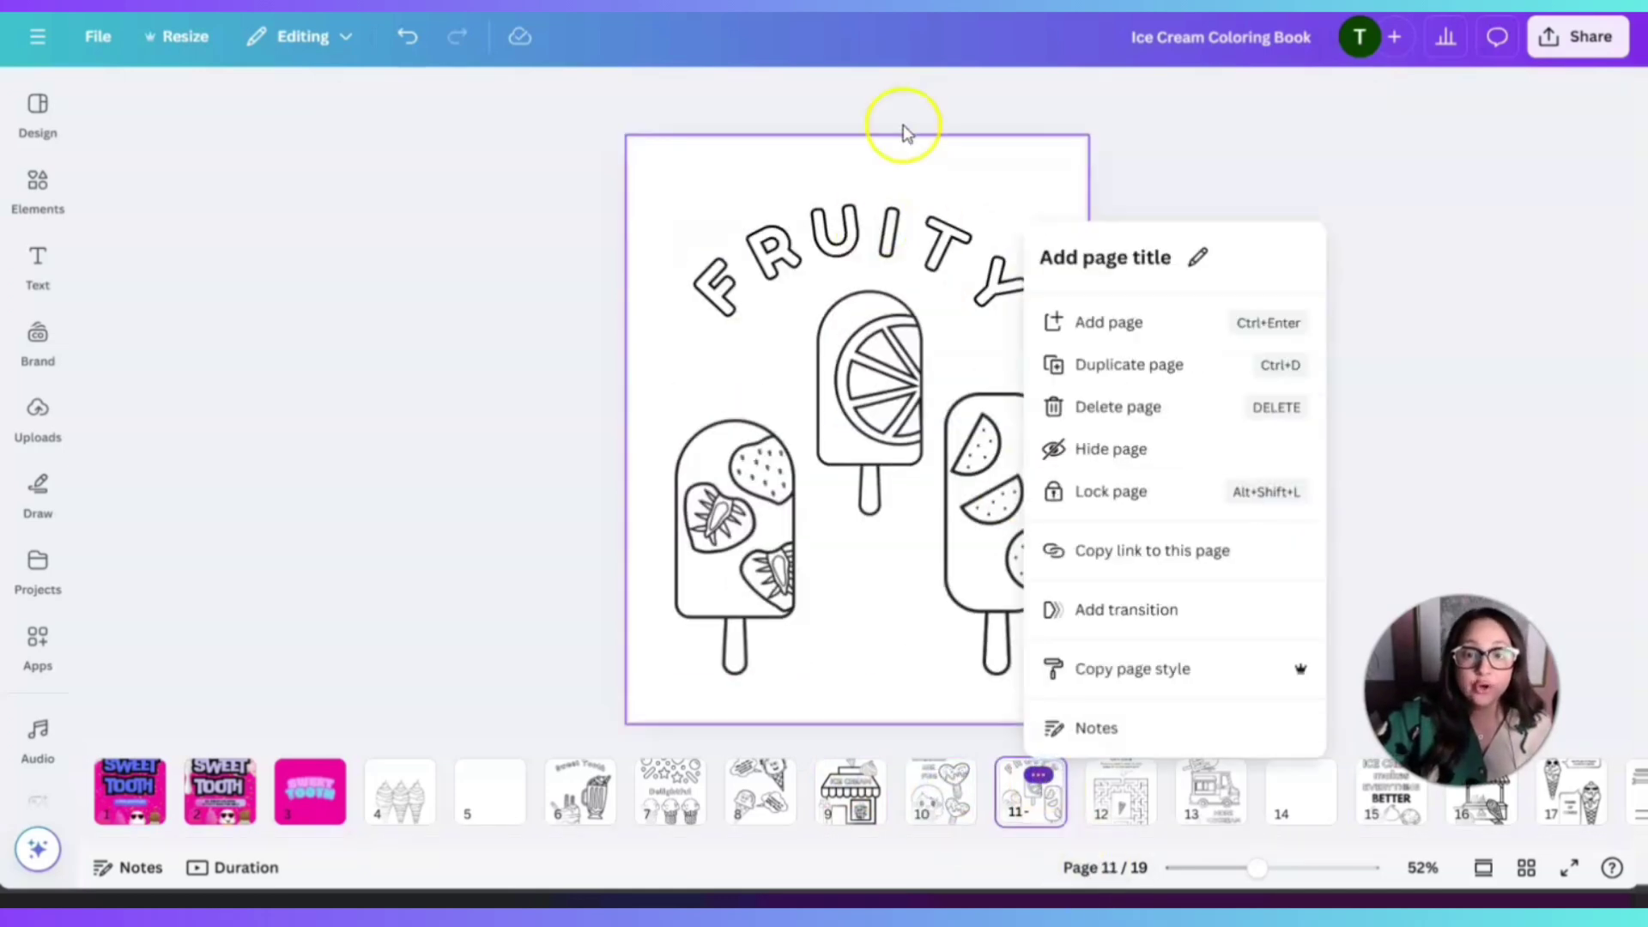
pyautogui.click(952, 166)
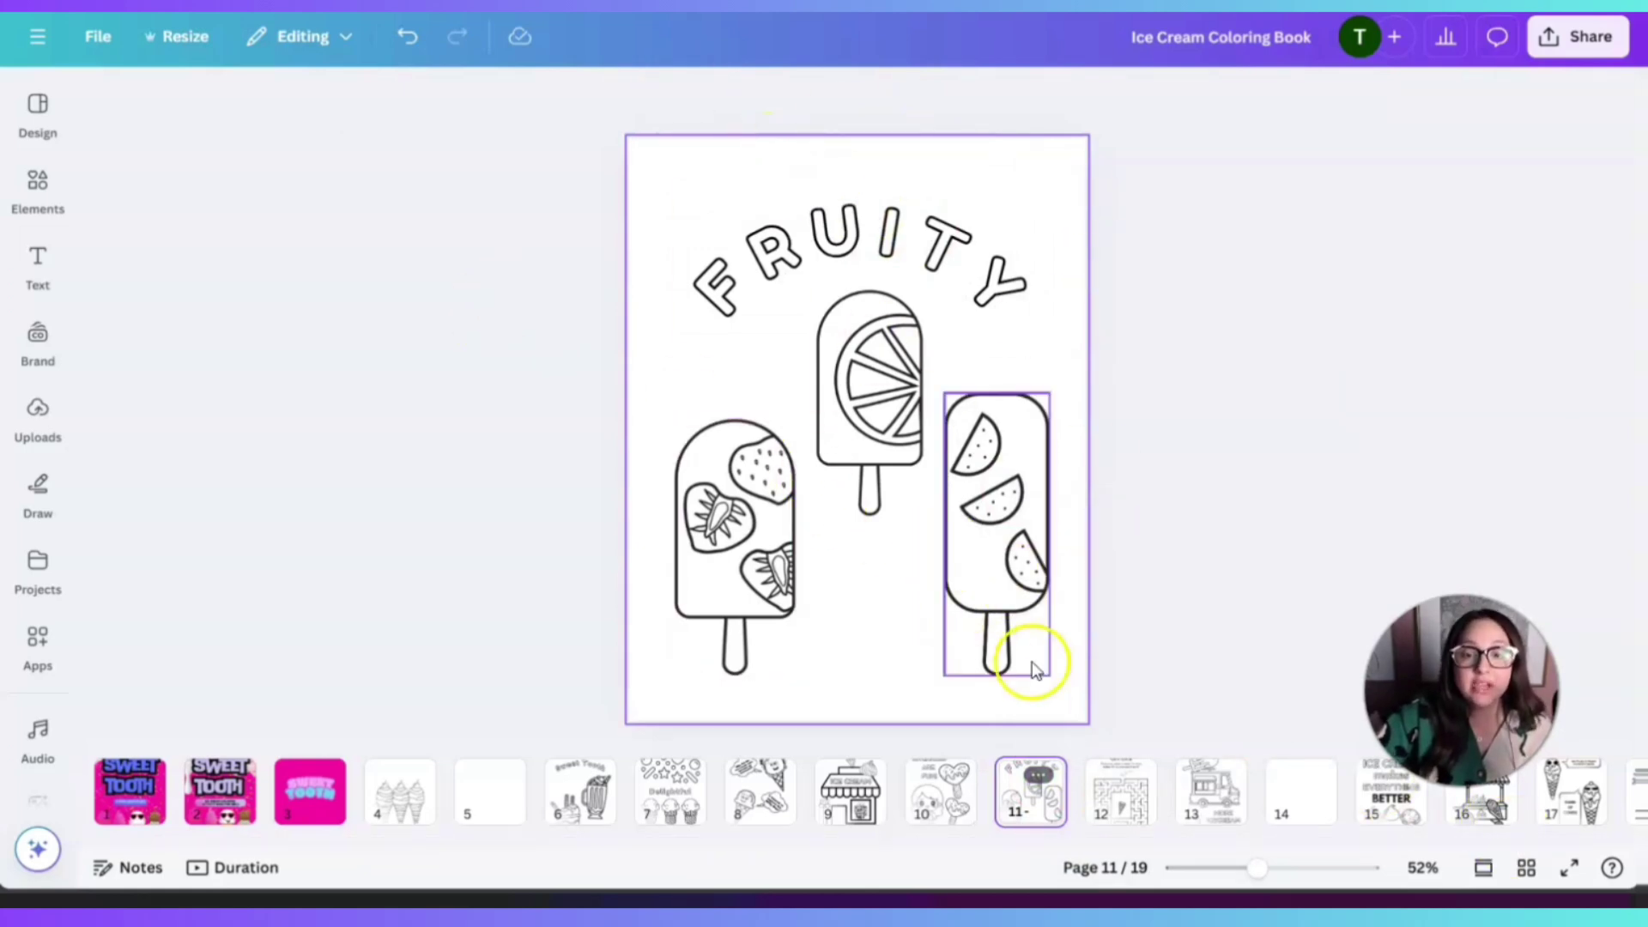
# - Review the ice cream maze on page 12, briefly view the elements library, and go to the ice cream truck on page 13
pyautogui.click(1108, 785)
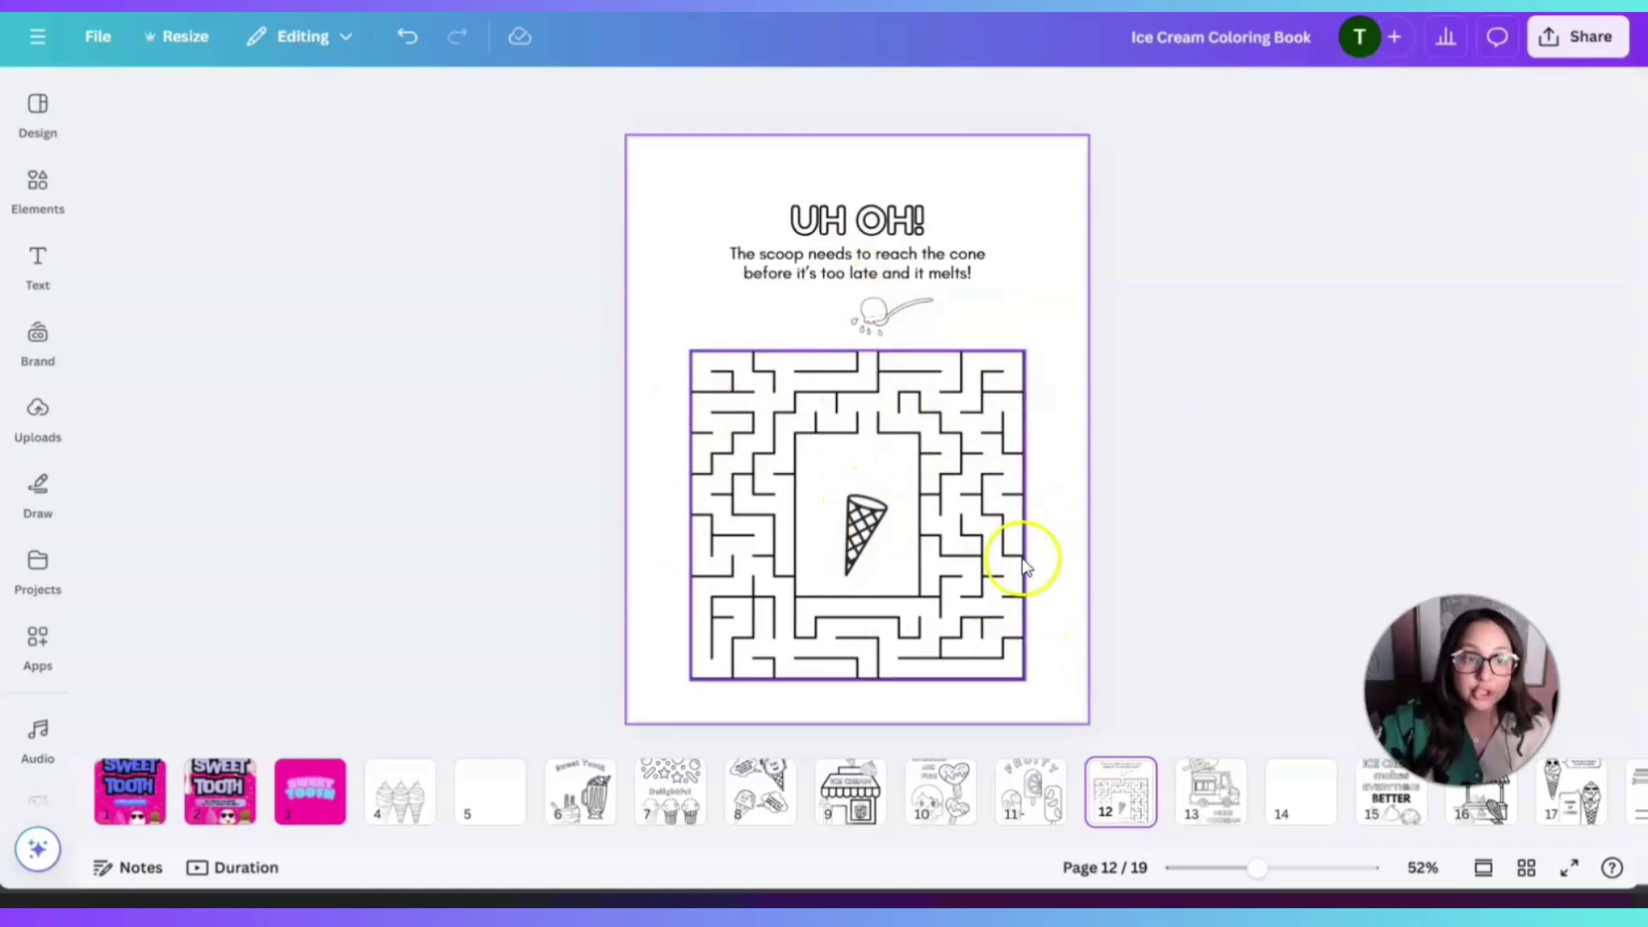
pyautogui.click(37, 183)
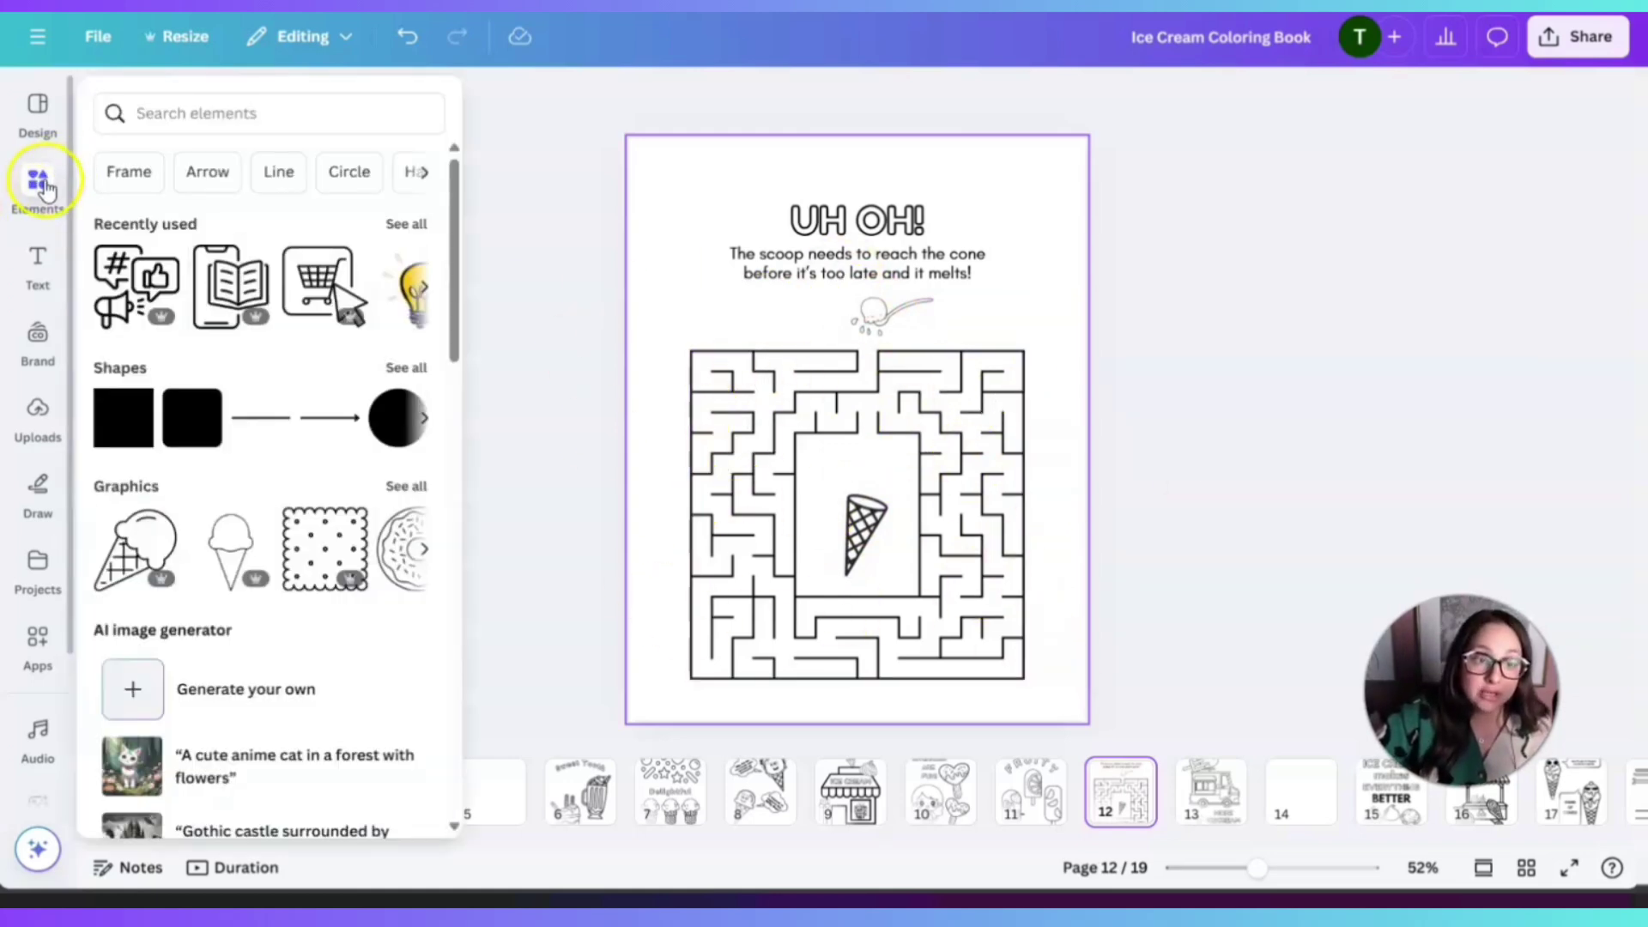
pyautogui.click(37, 180)
pyautogui.click(1259, 397)
pyautogui.click(1204, 791)
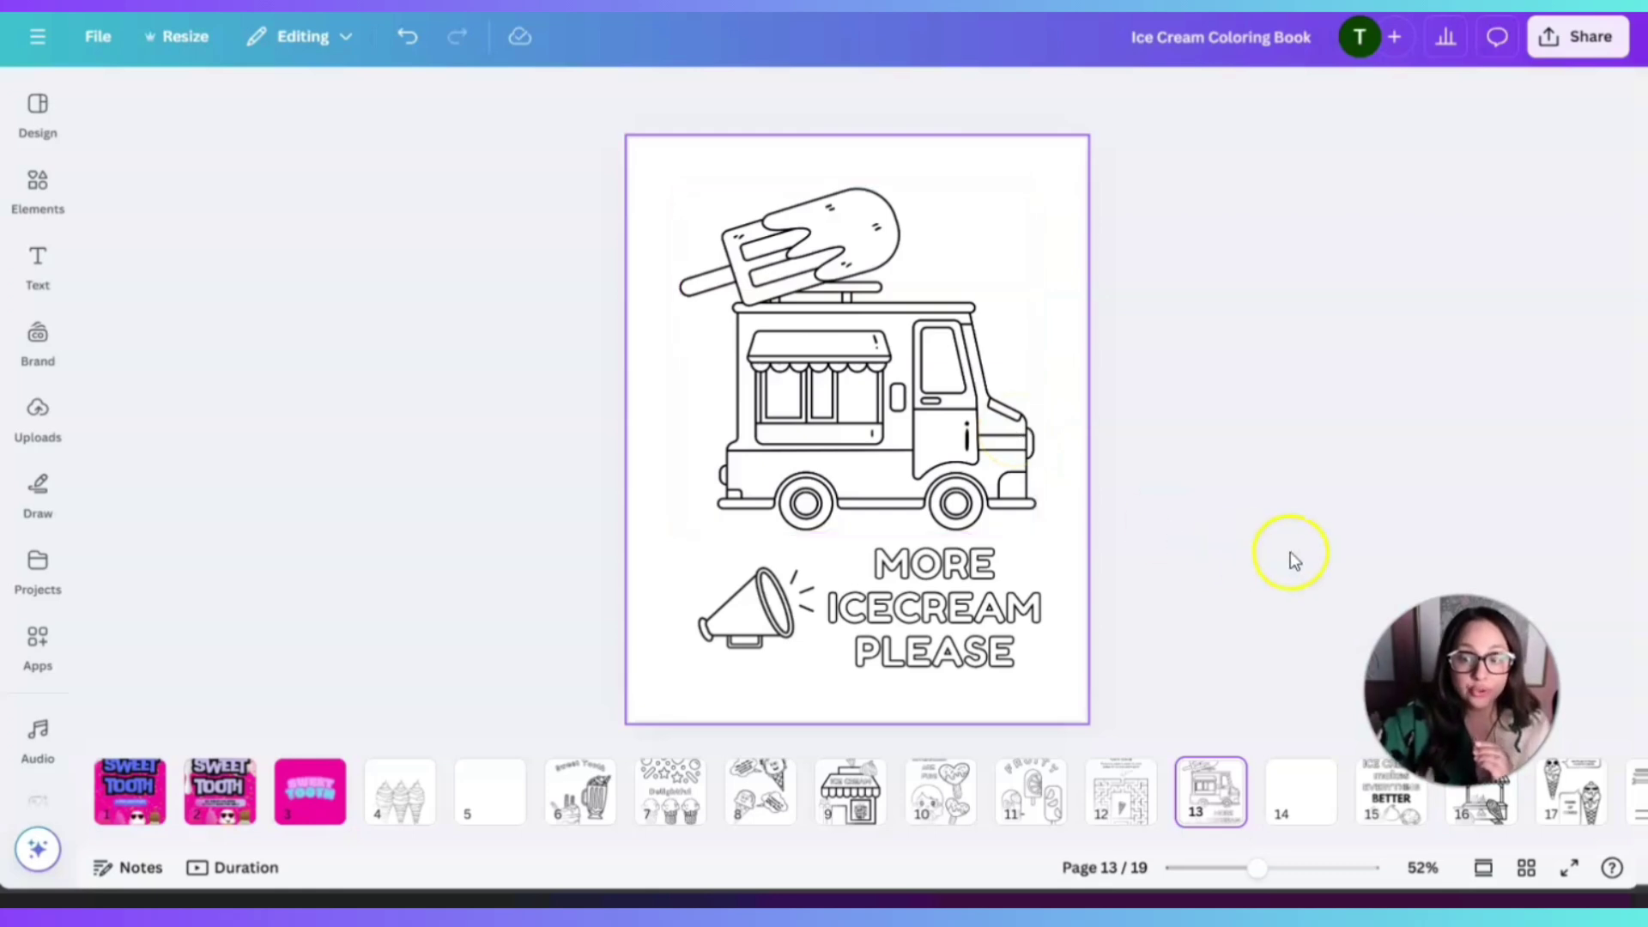
# - Look over all pages in the grid overview, then view the "GAME OF CONES!" joke on page 17 and "Cut & Collage" on page 14
pyautogui.click(1525, 869)
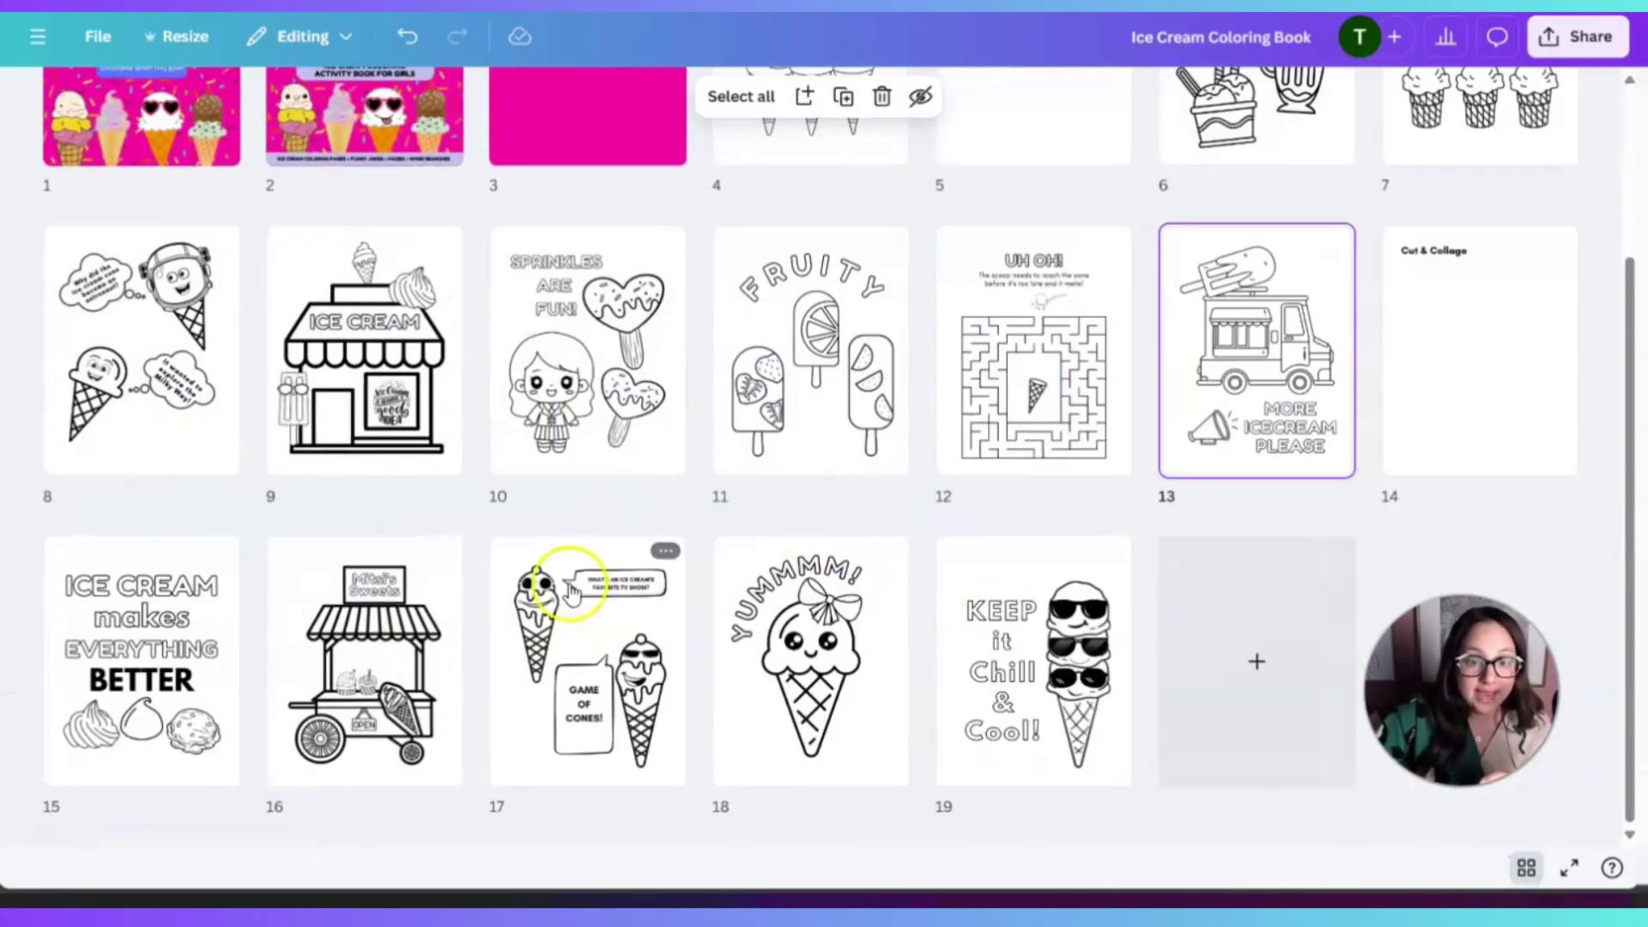
pyautogui.doubleClick(606, 624)
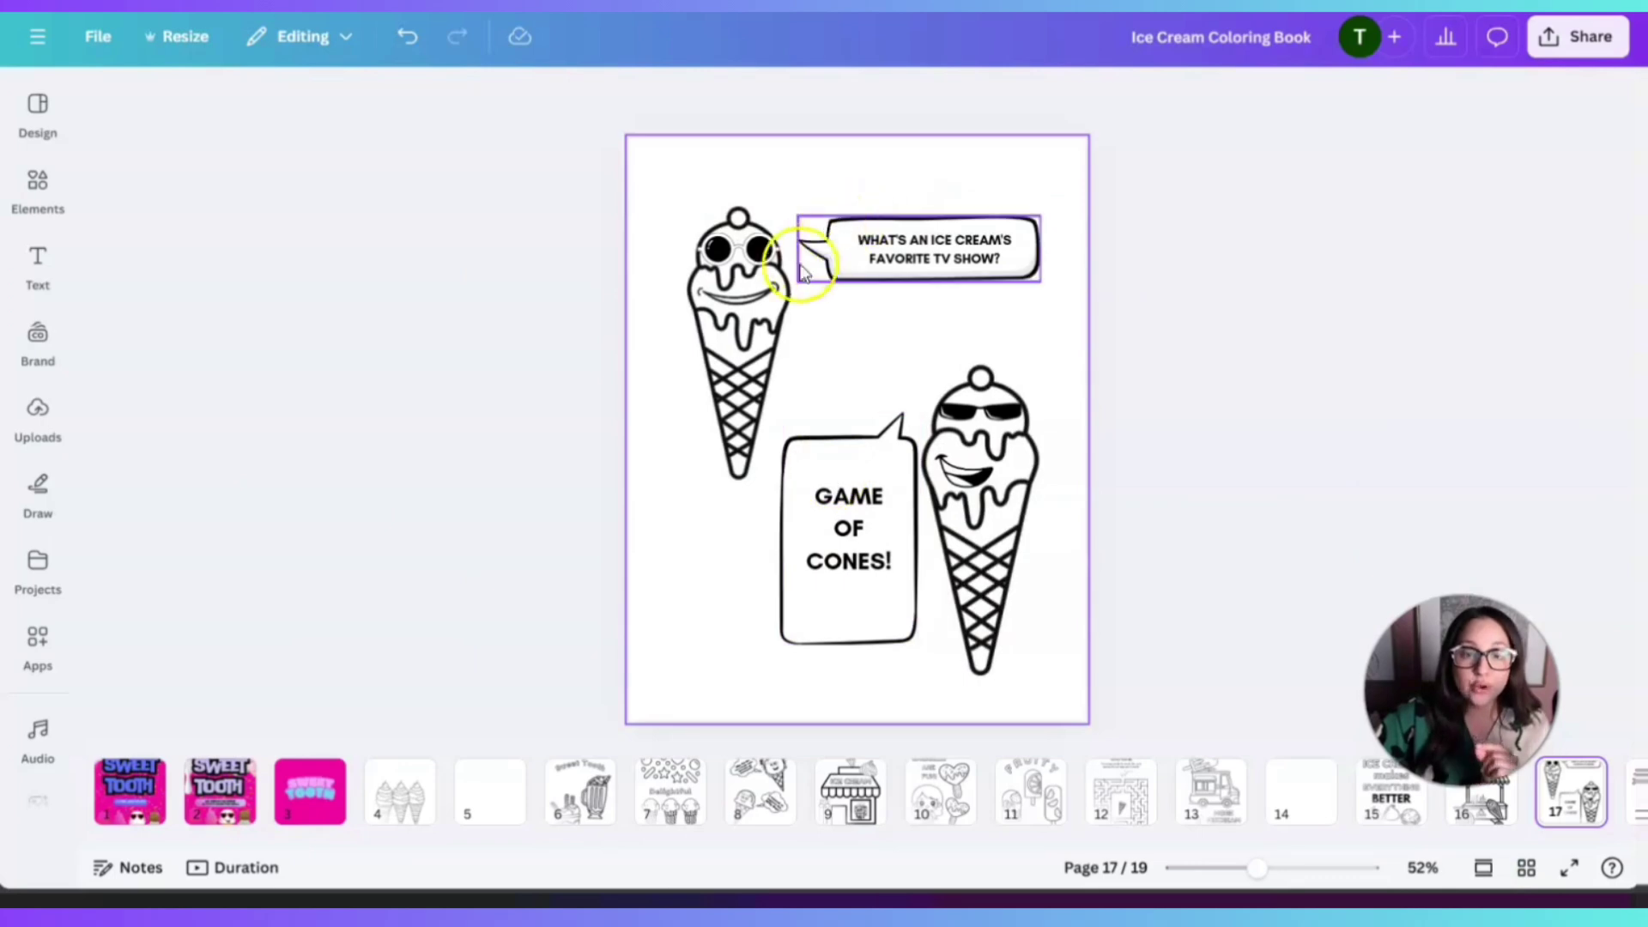
pyautogui.click(1298, 809)
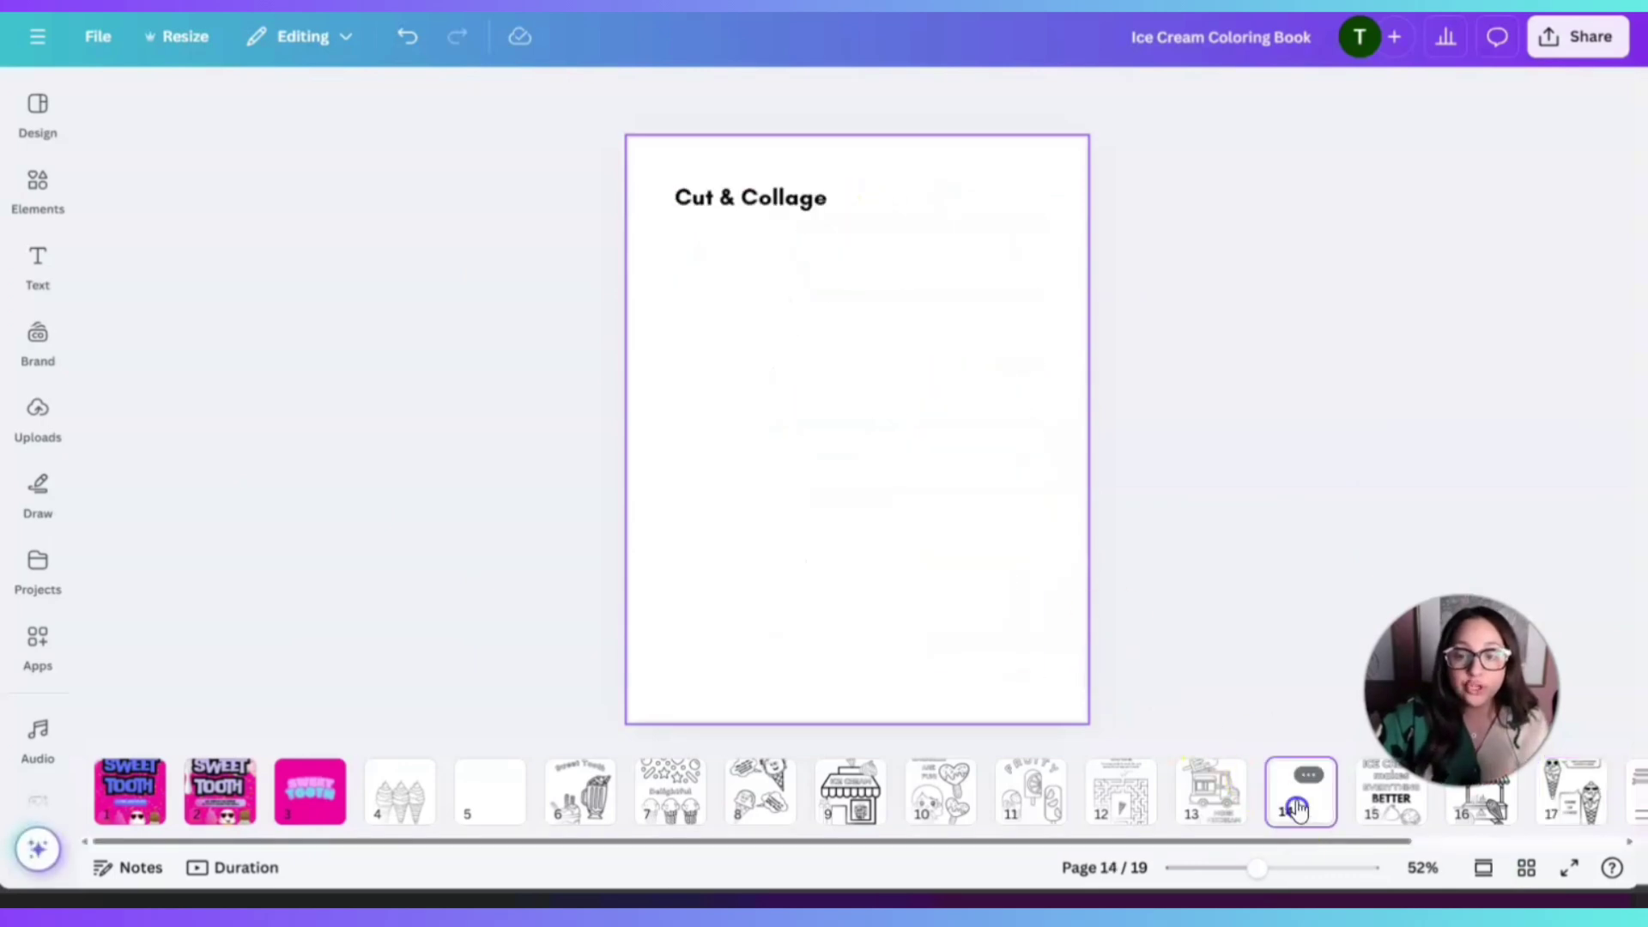
# - Add a blank page 20 at the end of the coloring book and open it for editing
pyautogui.click(1531, 860)
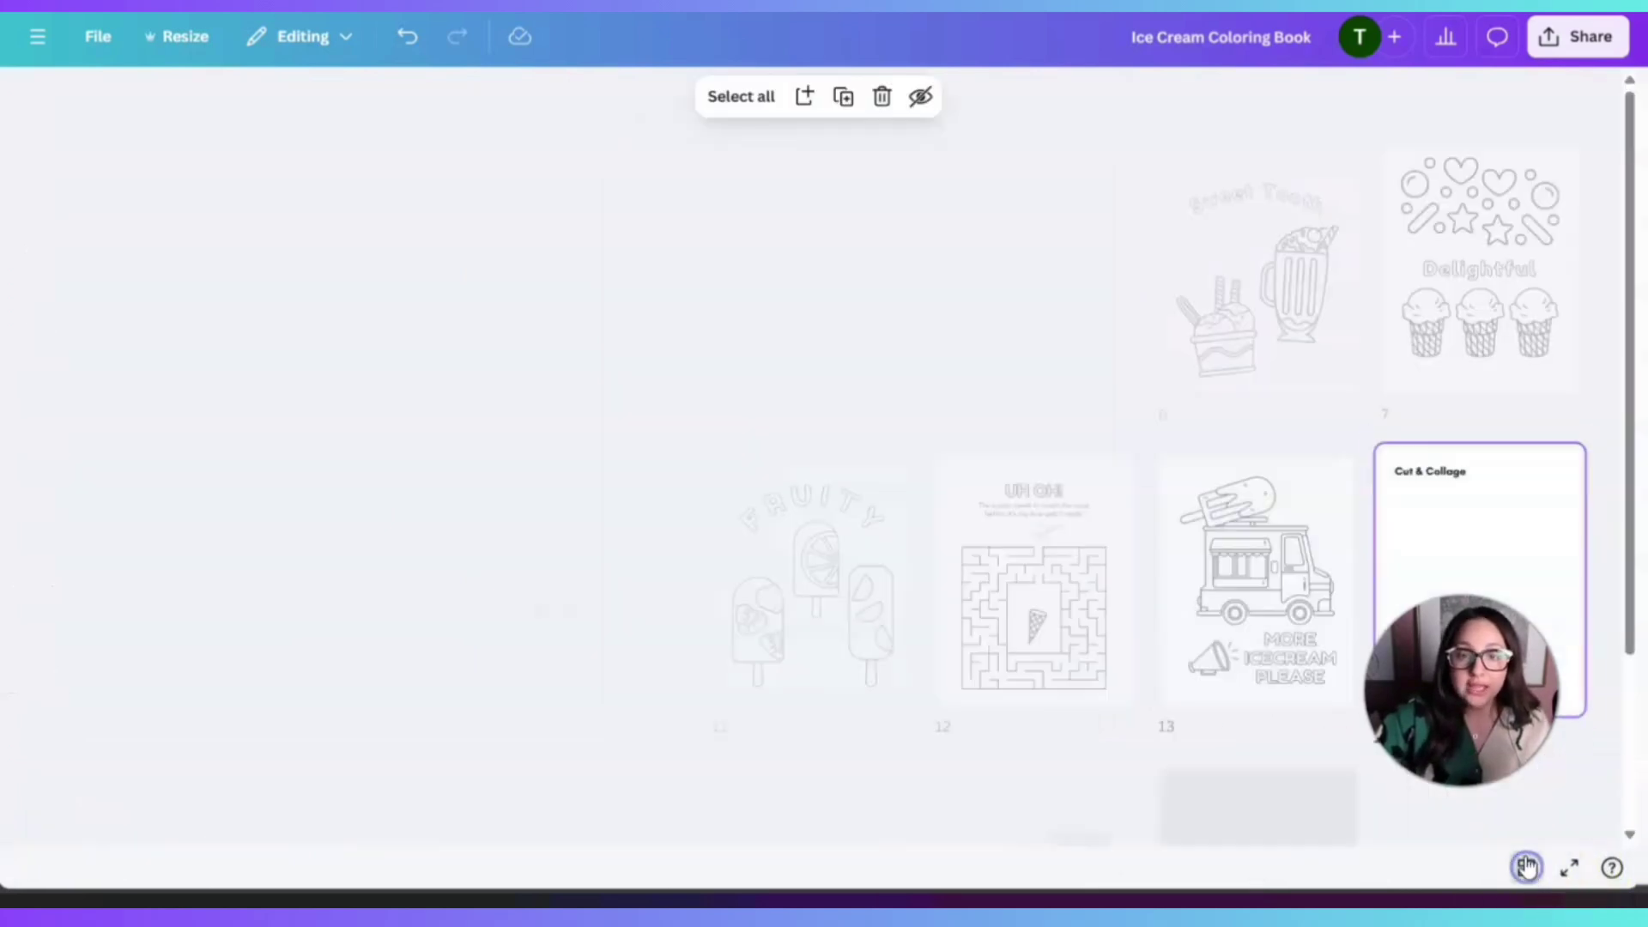
pyautogui.scroll(-3, 916, 589)
pyautogui.click(1294, 684)
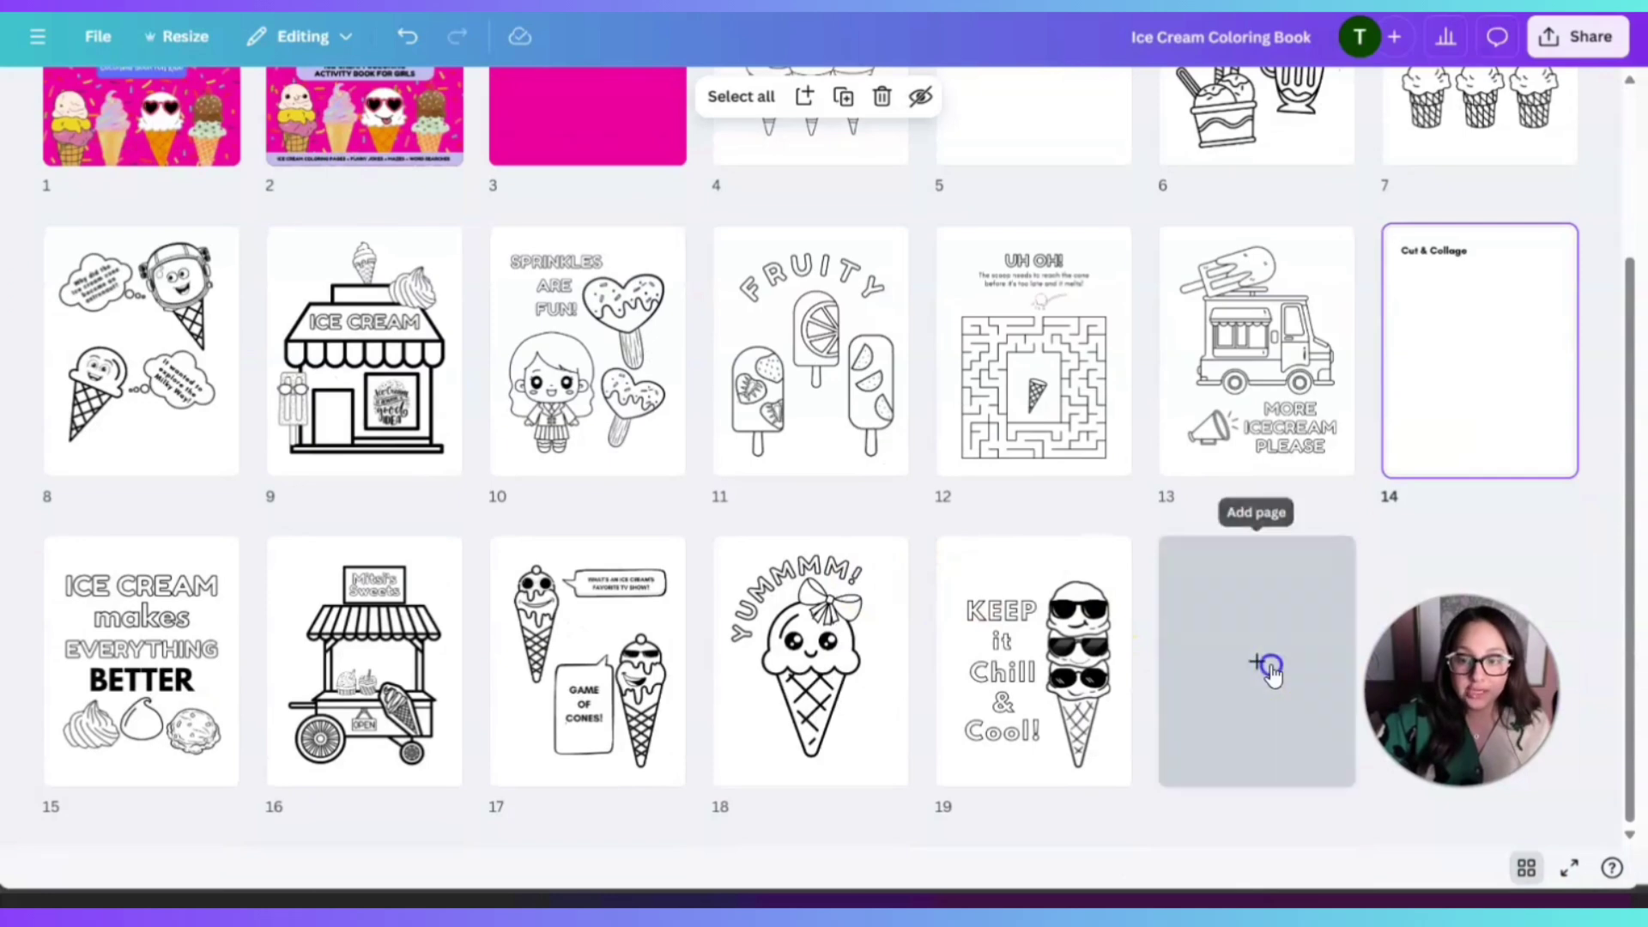
pyautogui.doubleClick(1243, 655)
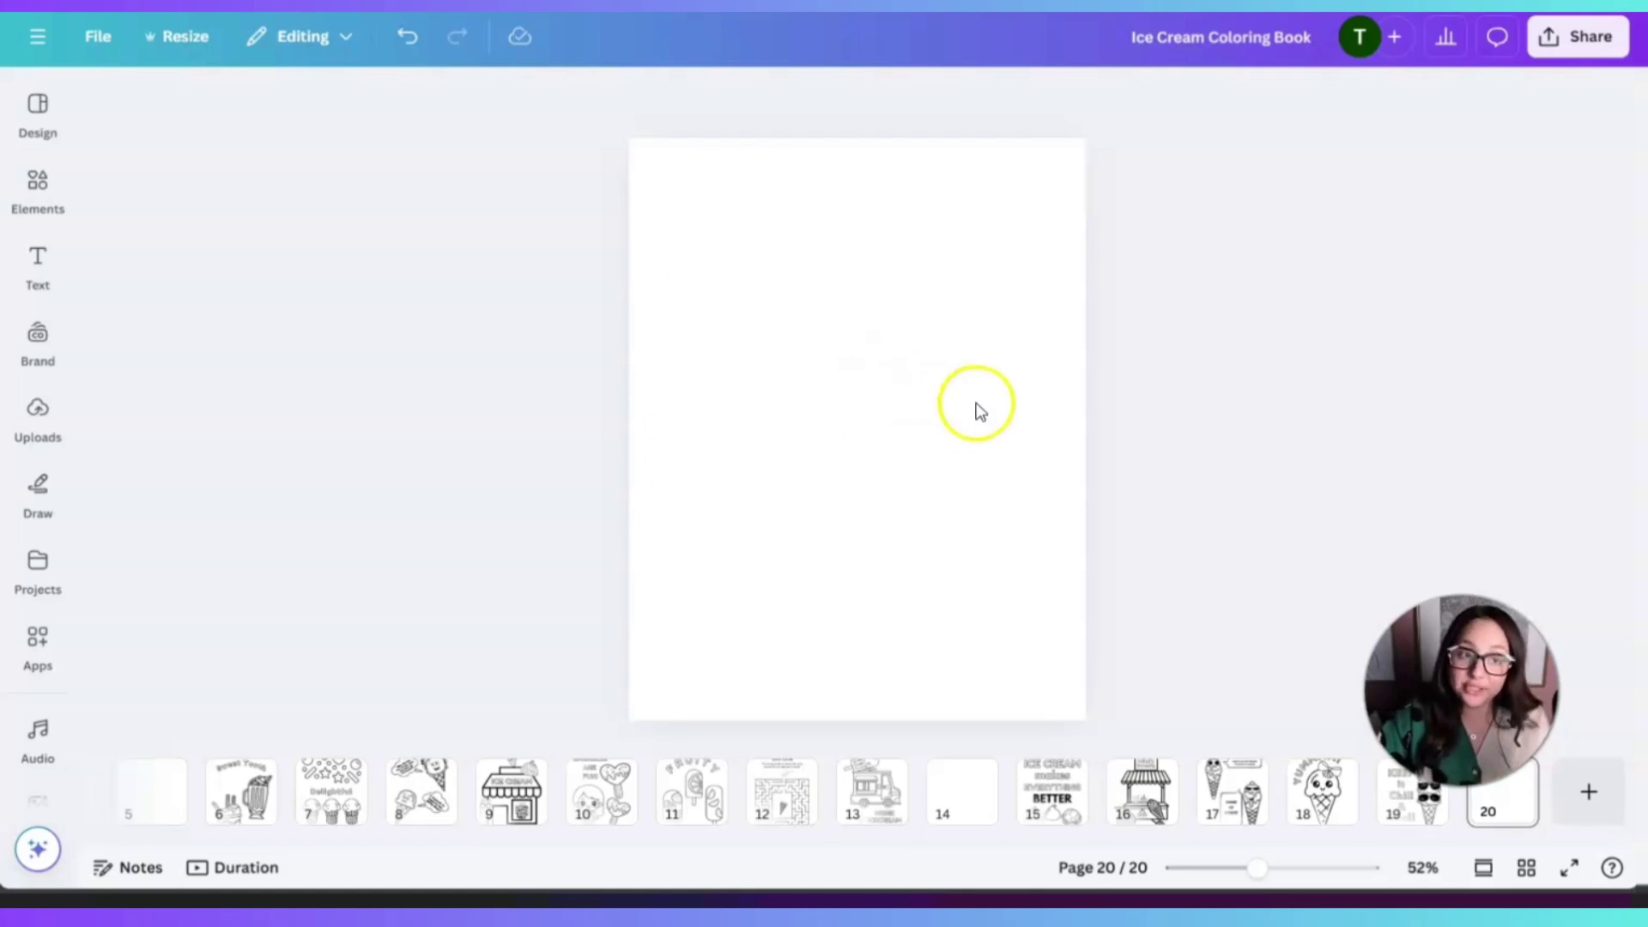
# - Search the elements library for "ice cream cones" and show all matching graphics
pyautogui.click(43, 210)
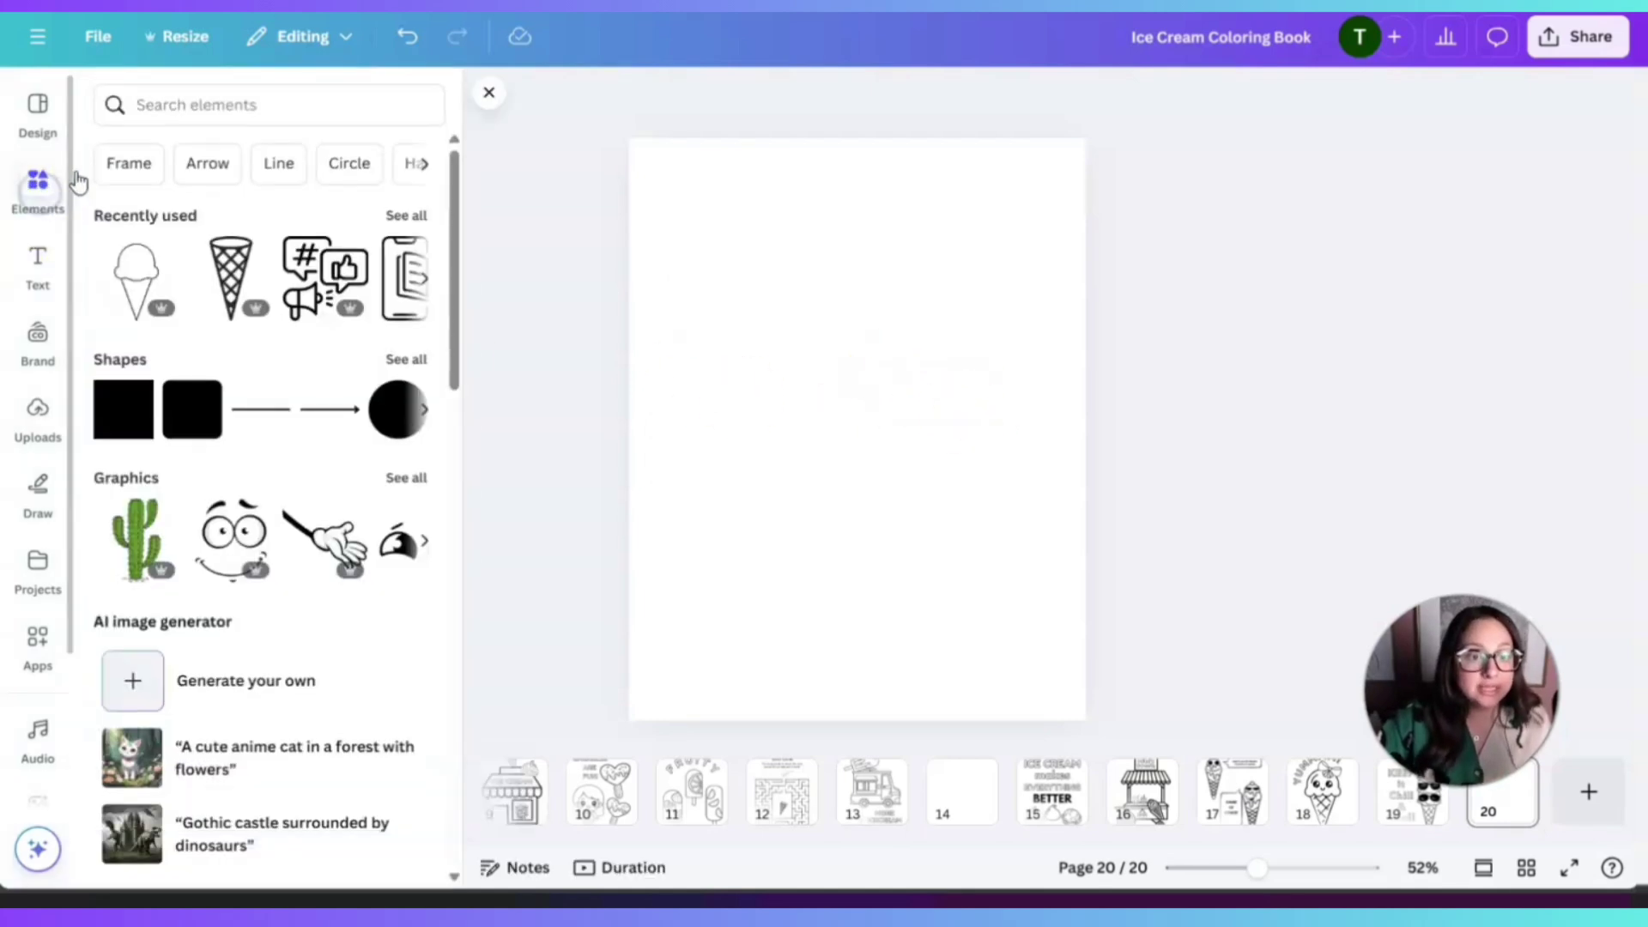
pyautogui.click(311, 112)
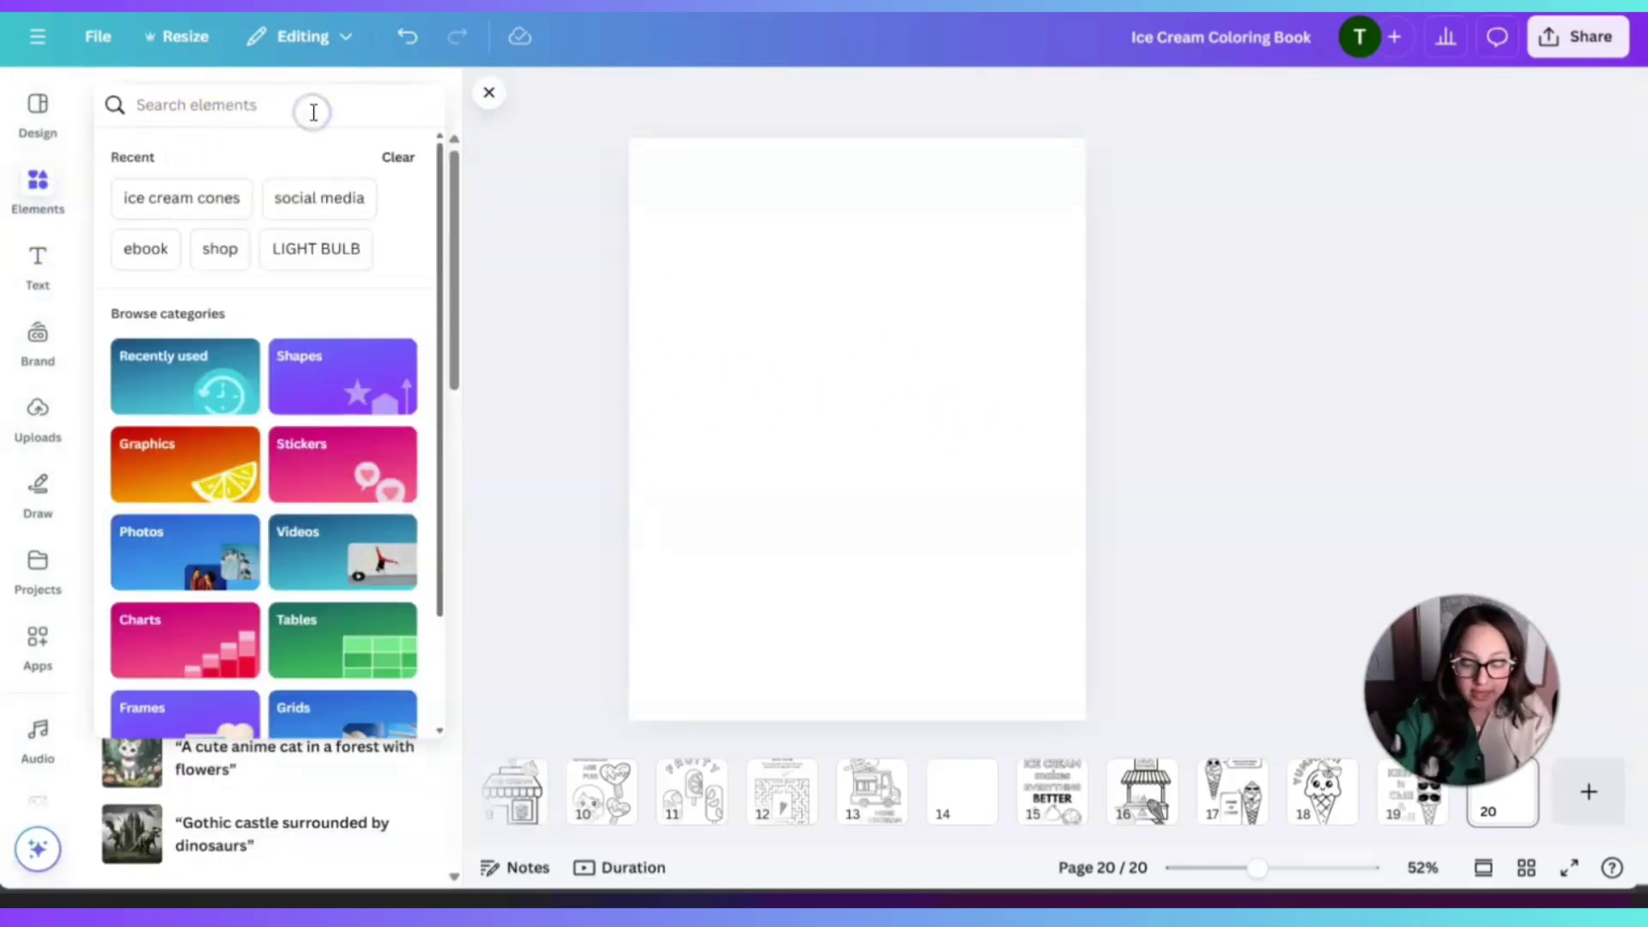
pyautogui.write('ice c')
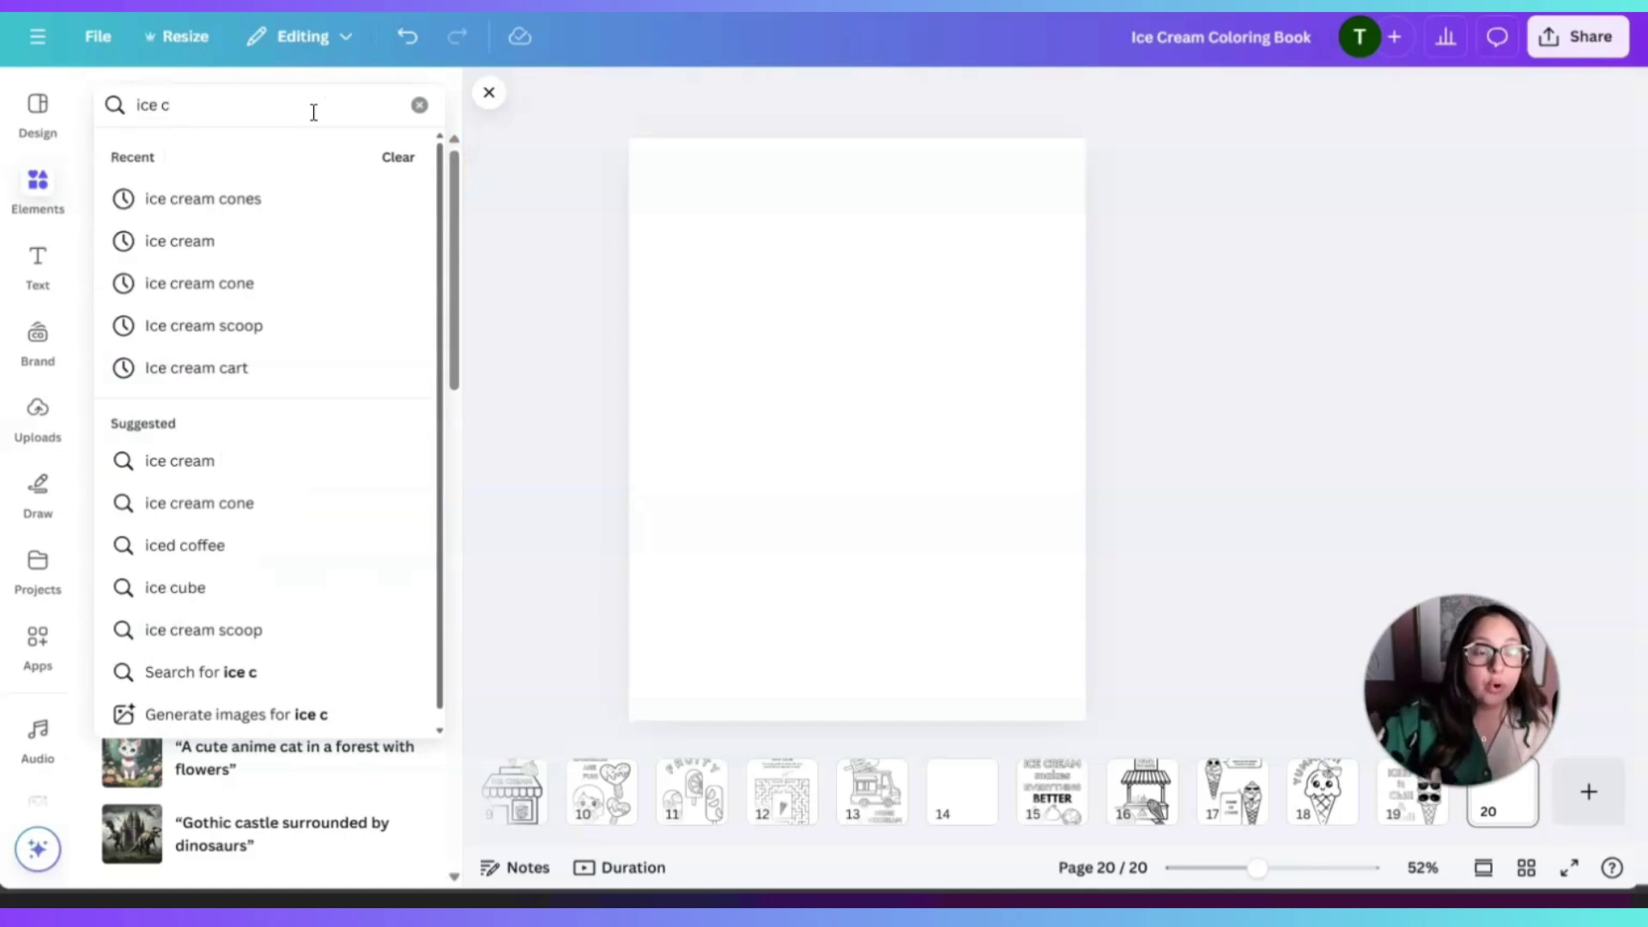
pyautogui.click(228, 199)
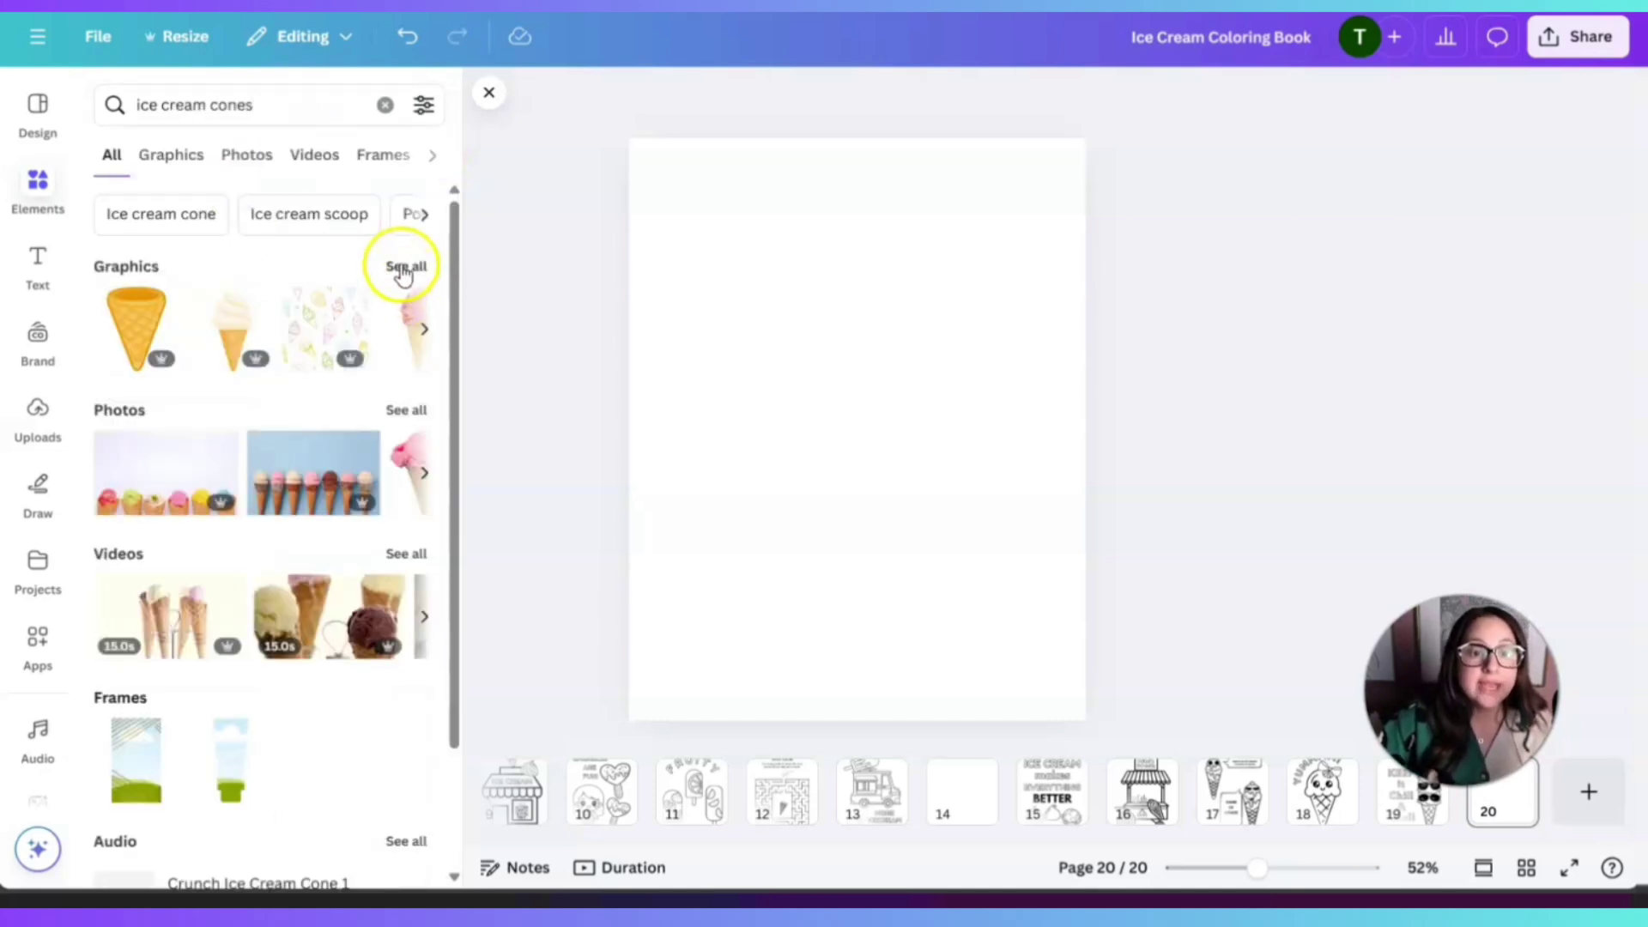
pyautogui.click(412, 266)
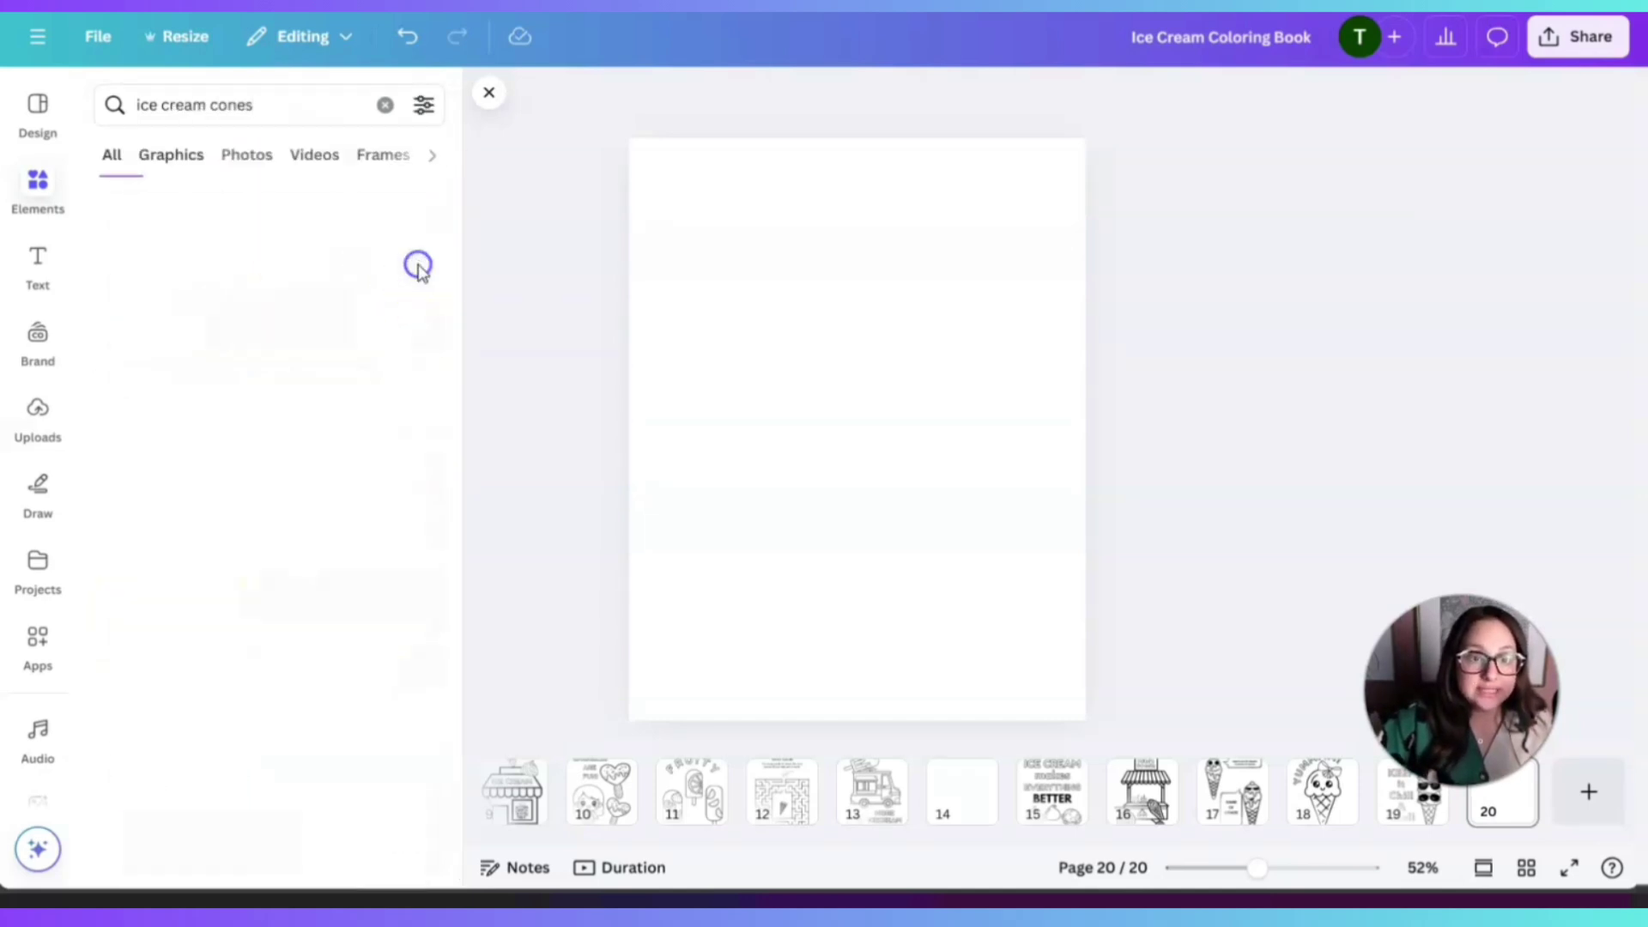
# - Add the plain outlined single-scoop cone graphic to page 20, enlarge it, and move it to the middle of the page
pyautogui.scroll(-2, 357, 521)
pyautogui.scroll(-4, 357, 521)
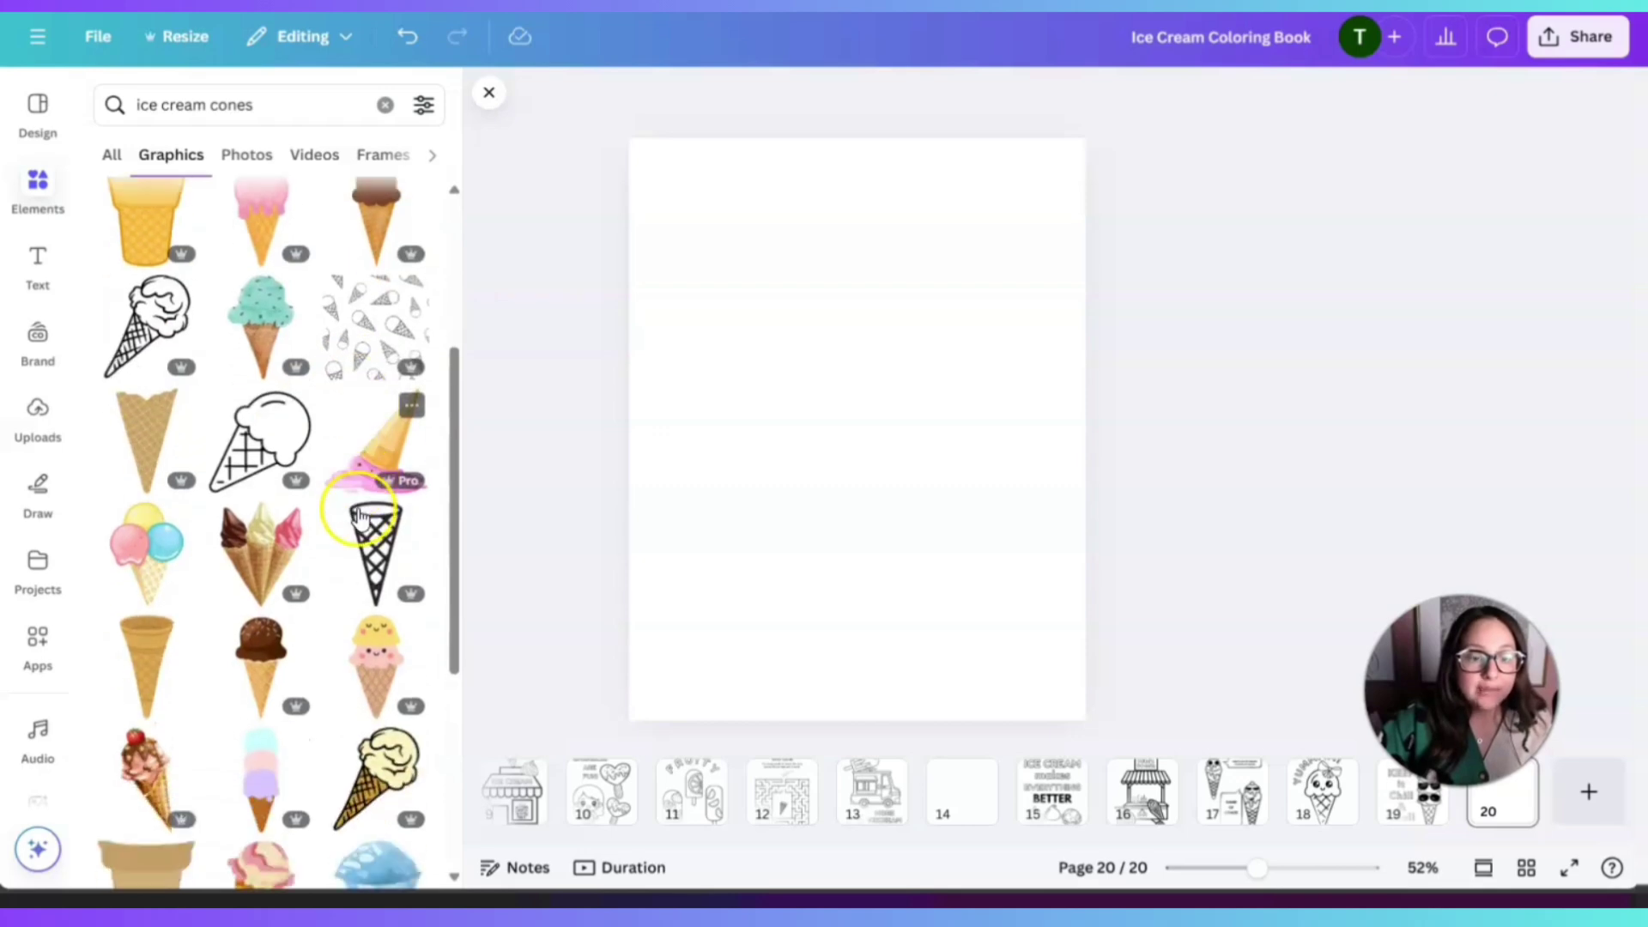
pyautogui.scroll(3, 359, 520)
pyautogui.scroll(-5, 359, 520)
pyautogui.scroll(-3, 359, 520)
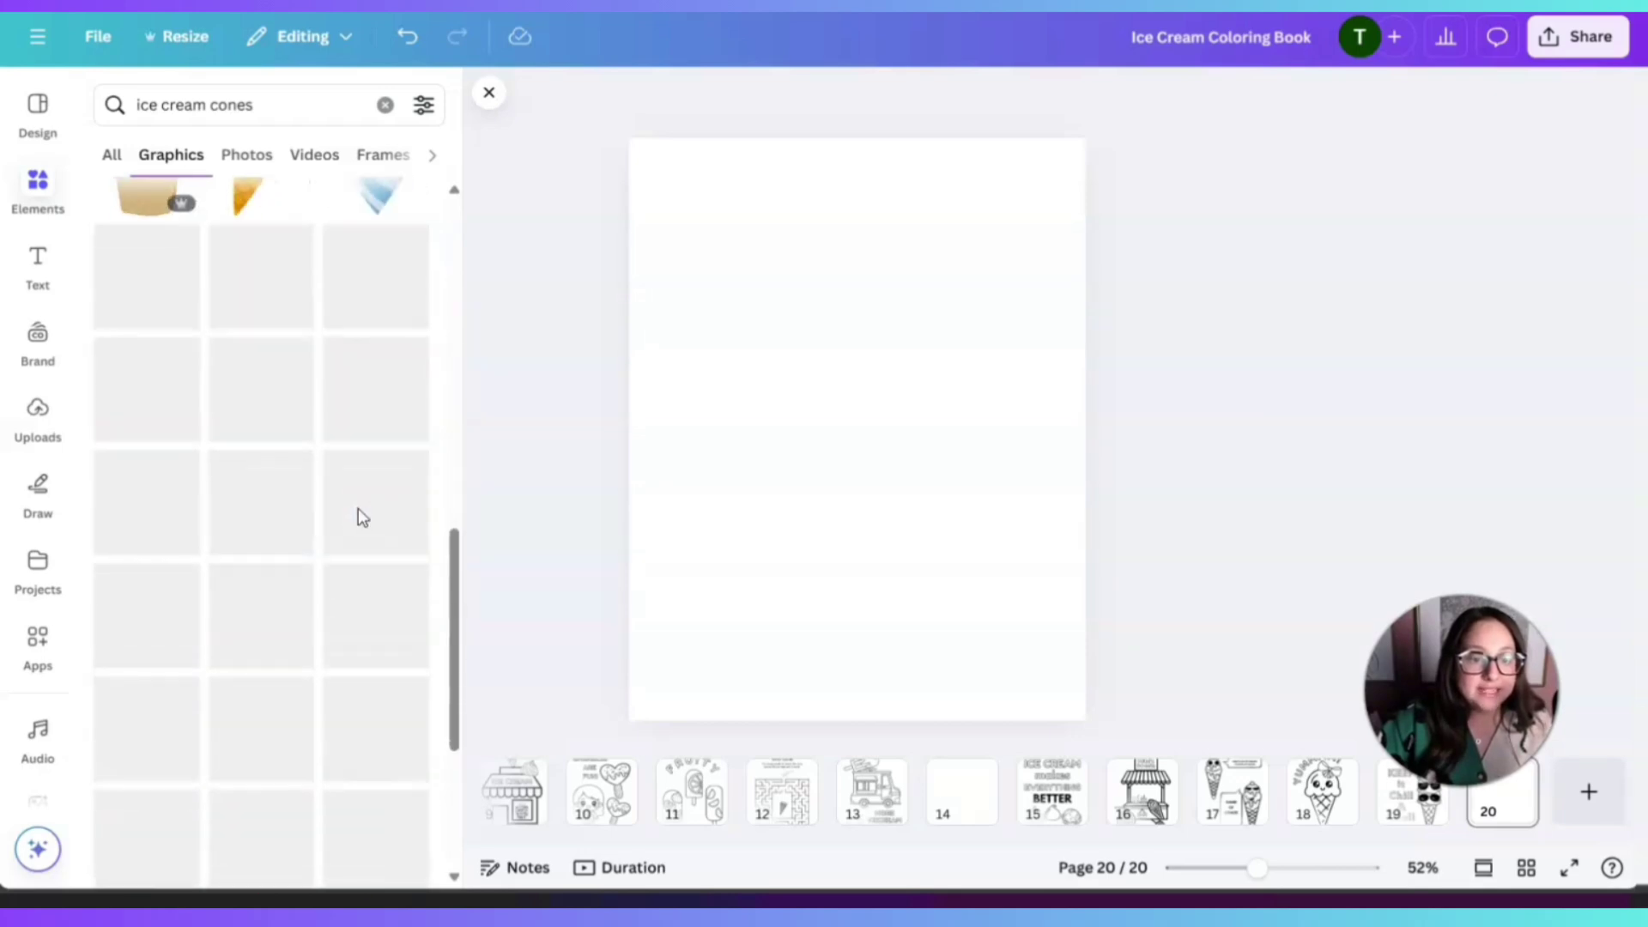
pyautogui.scroll(-3, 305, 616)
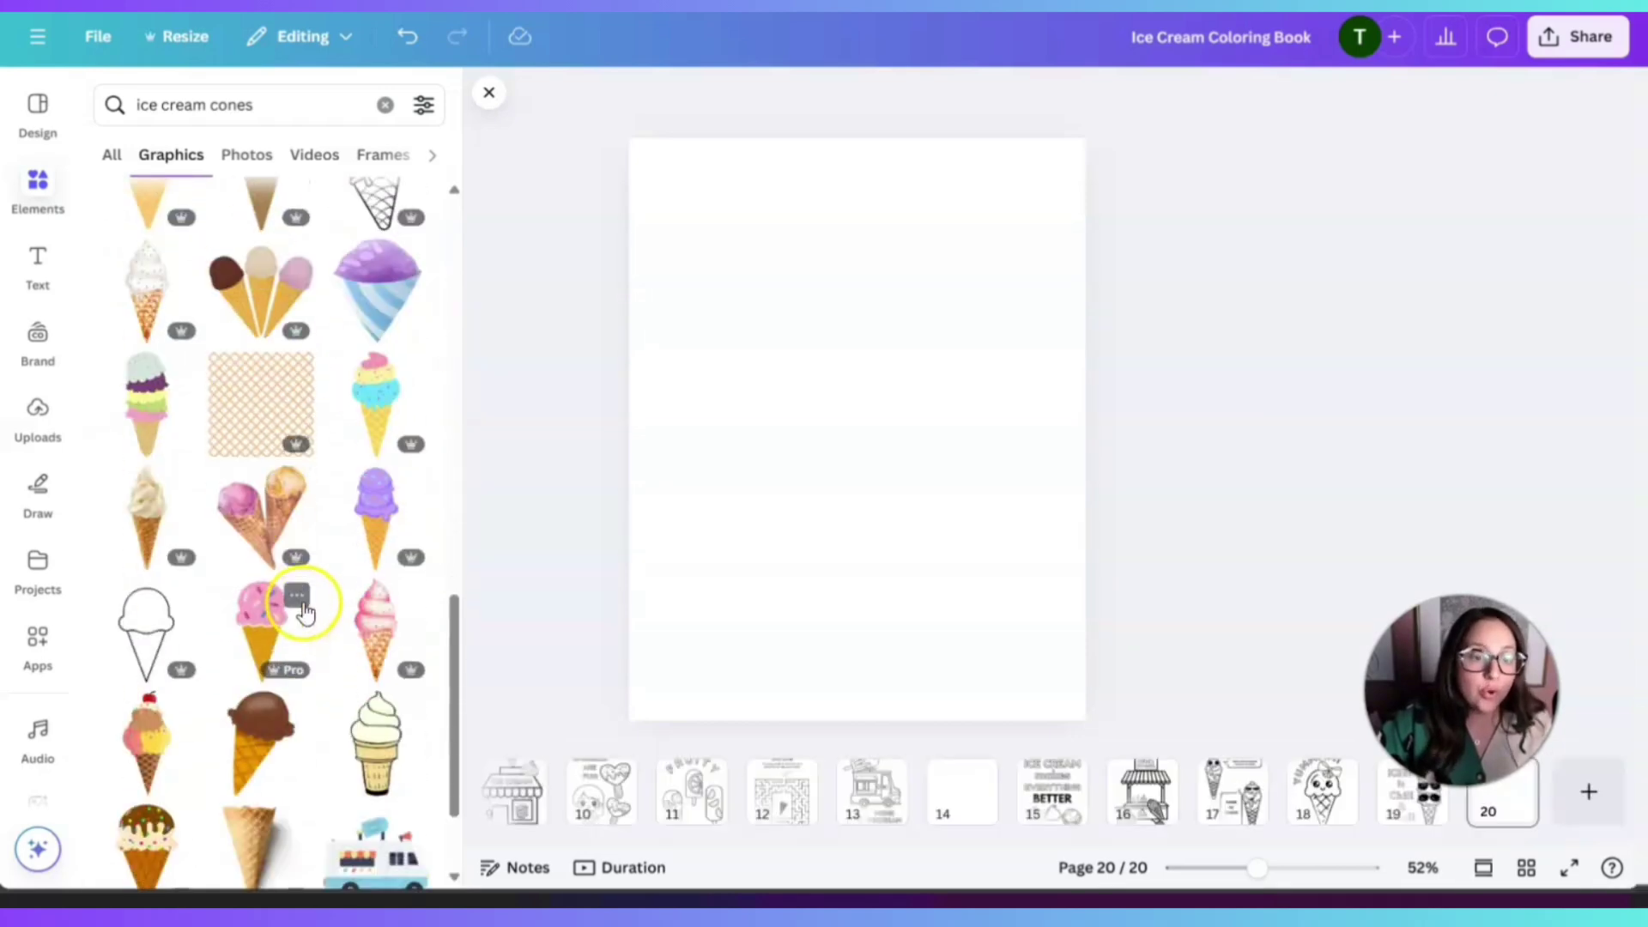
pyautogui.scroll(-2, 161, 631)
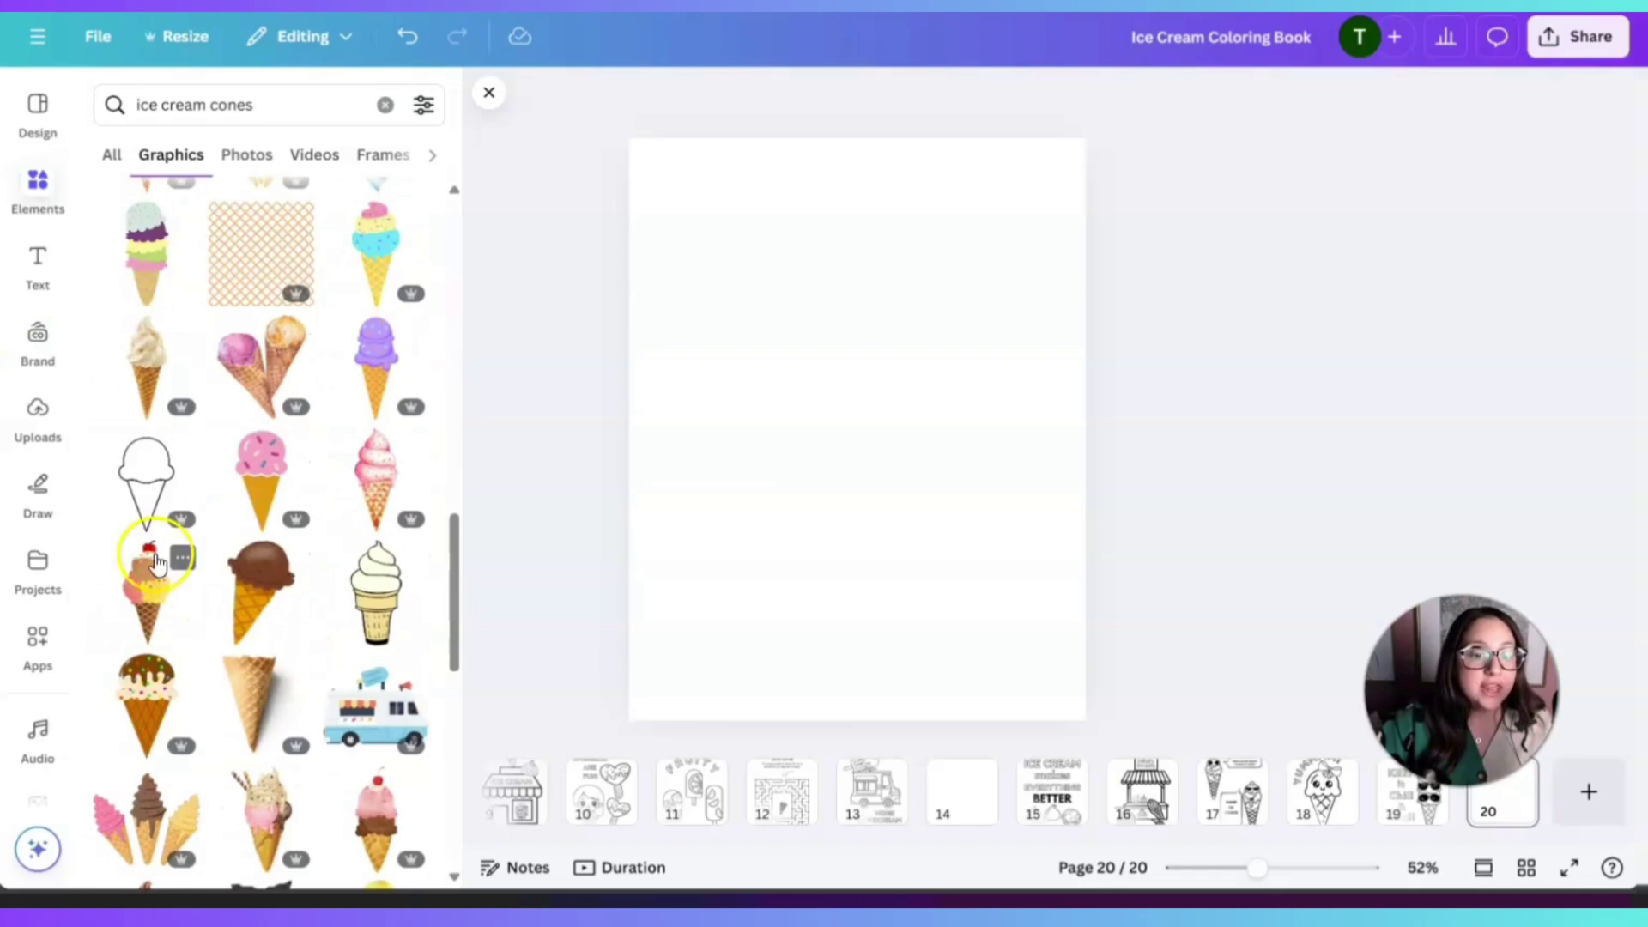
pyautogui.click(144, 474)
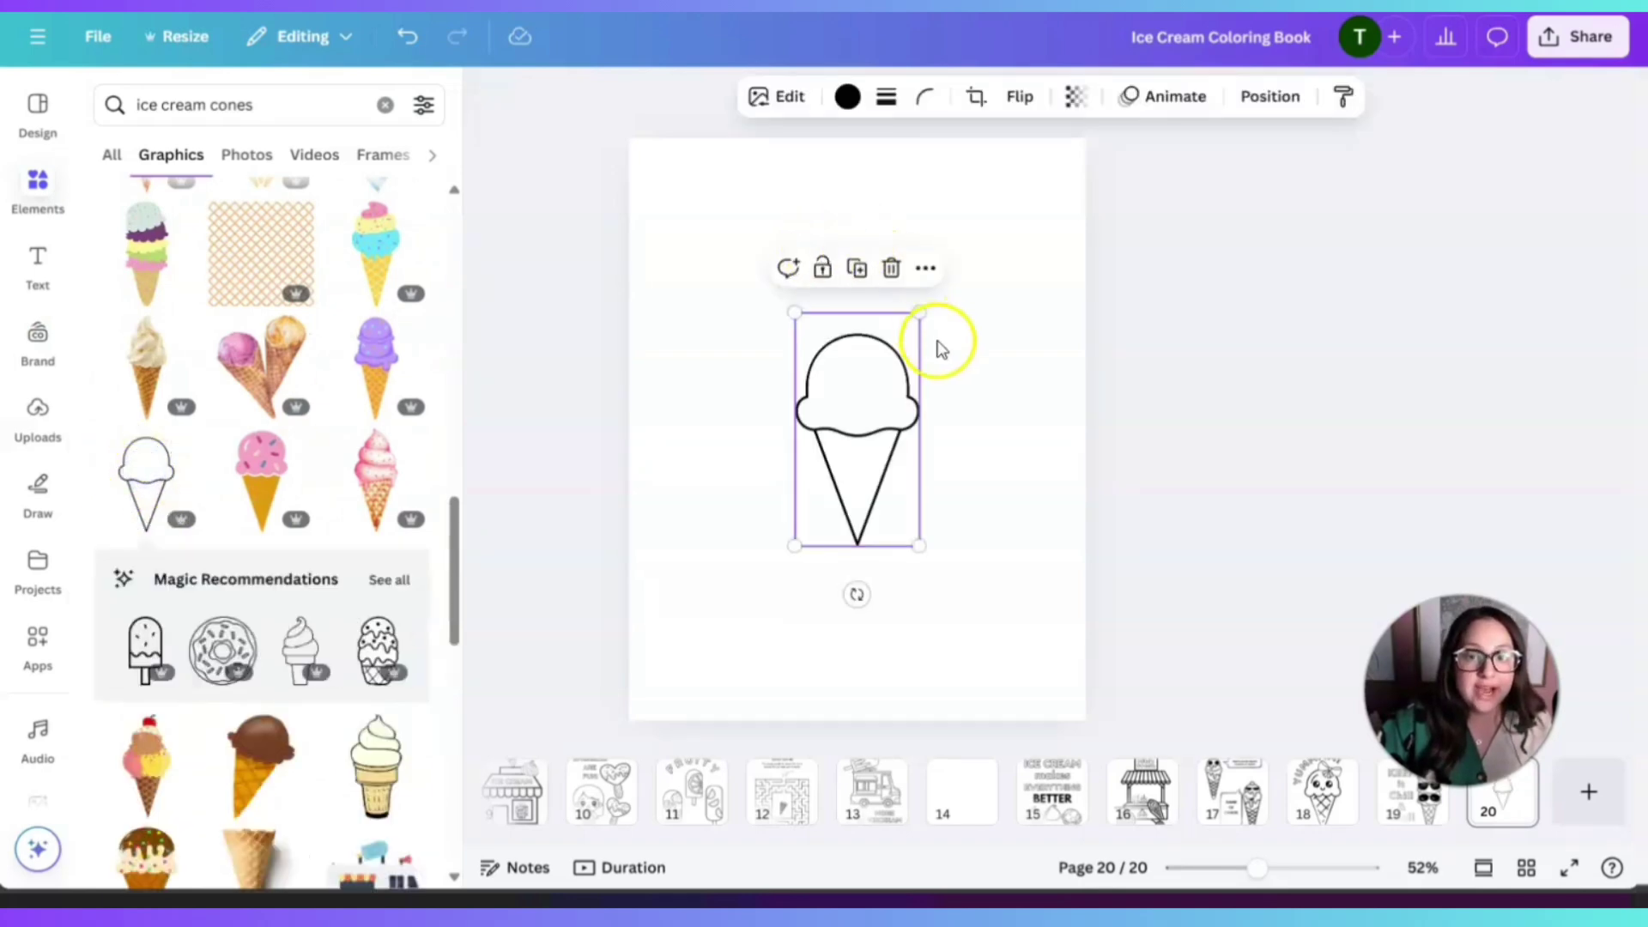
pyautogui.moveTo(923, 310); pyautogui.dragTo(966, 226)
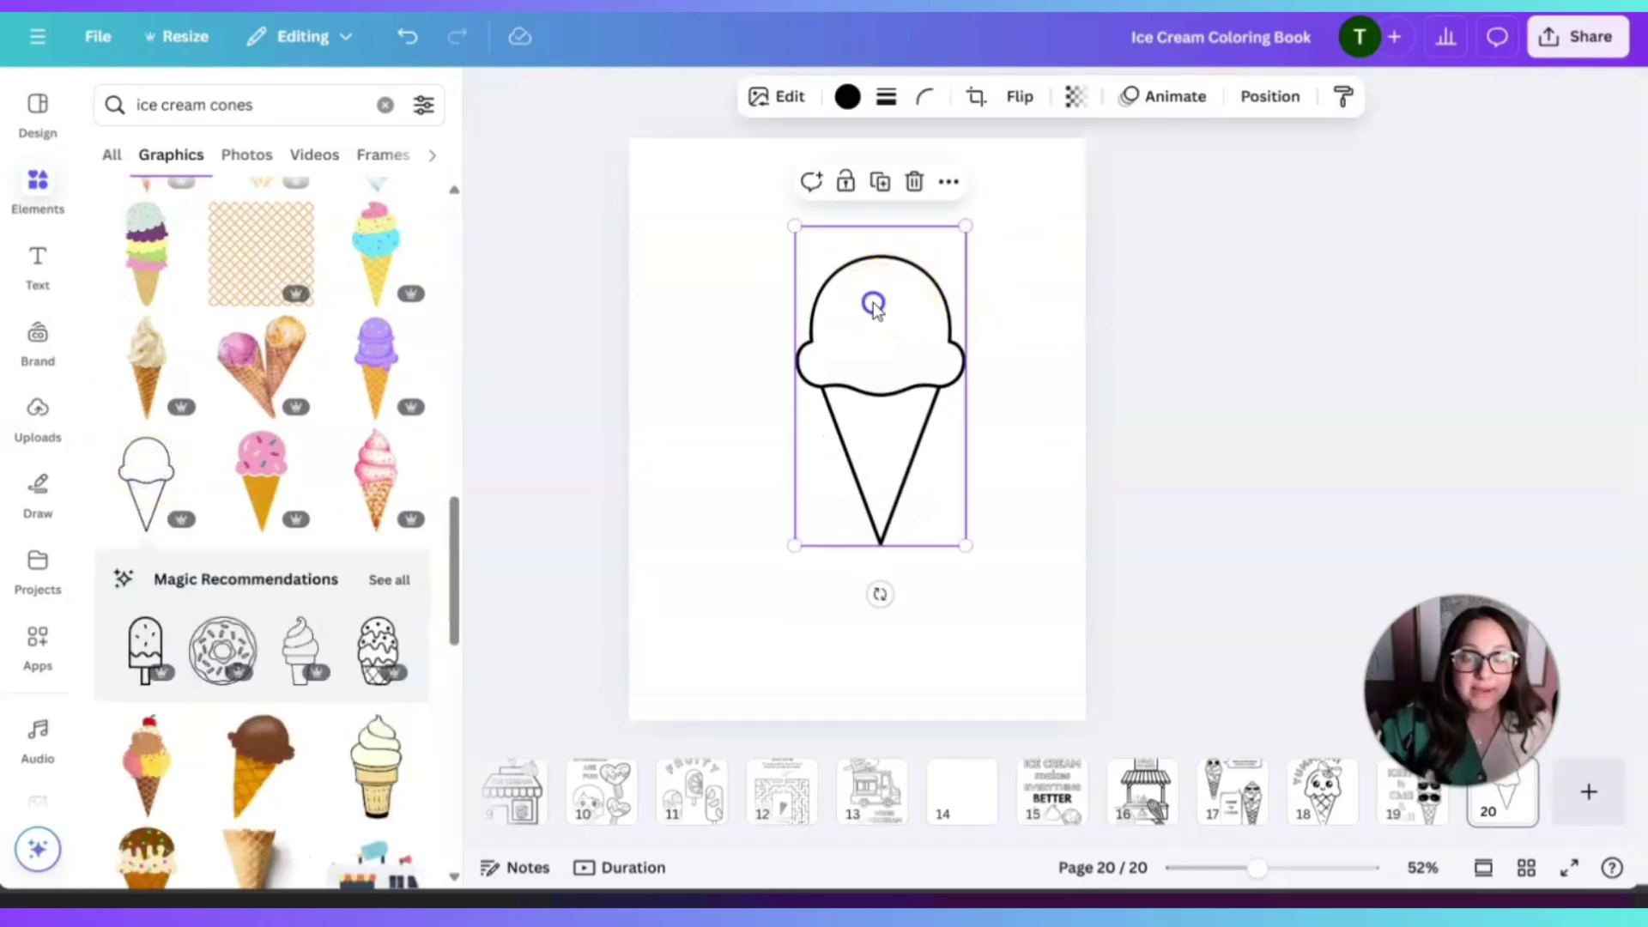
pyautogui.moveTo(873, 305); pyautogui.dragTo(858, 357)
# - Search the graphics for "eyes" in place of the ice cream cones search
pyautogui.click(250, 103)
pyautogui.moveTo(250, 103); pyautogui.dragTo(96, 107)
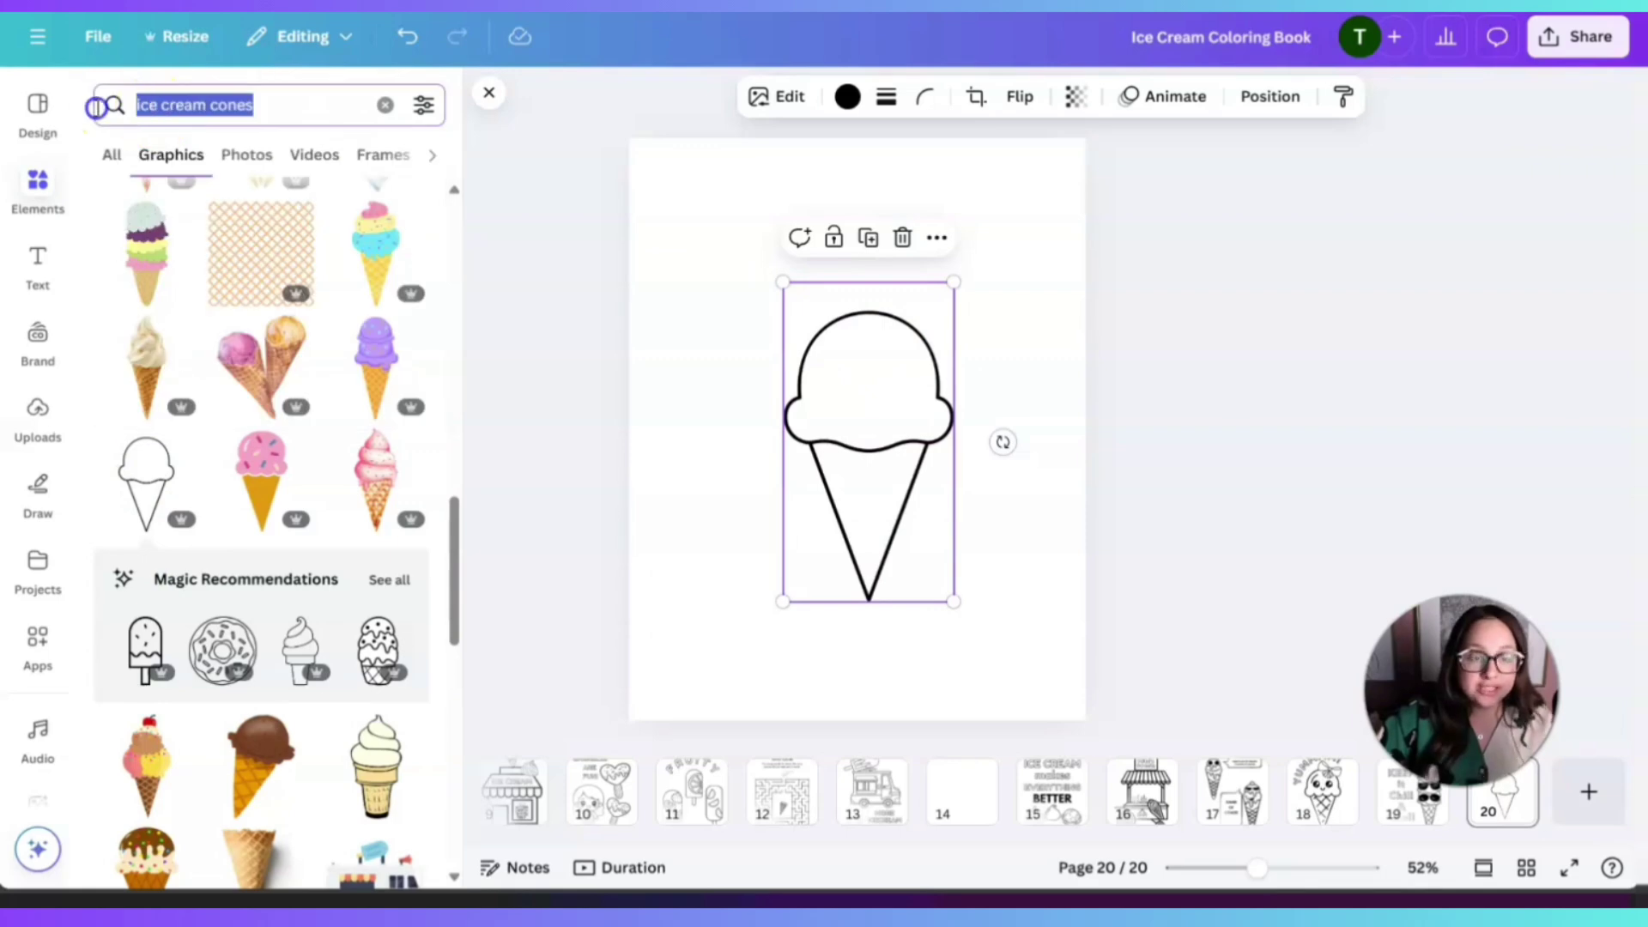
pyautogui.write('fa')
pyautogui.press('BackSpace')
pyautogui.press('BackSpace')
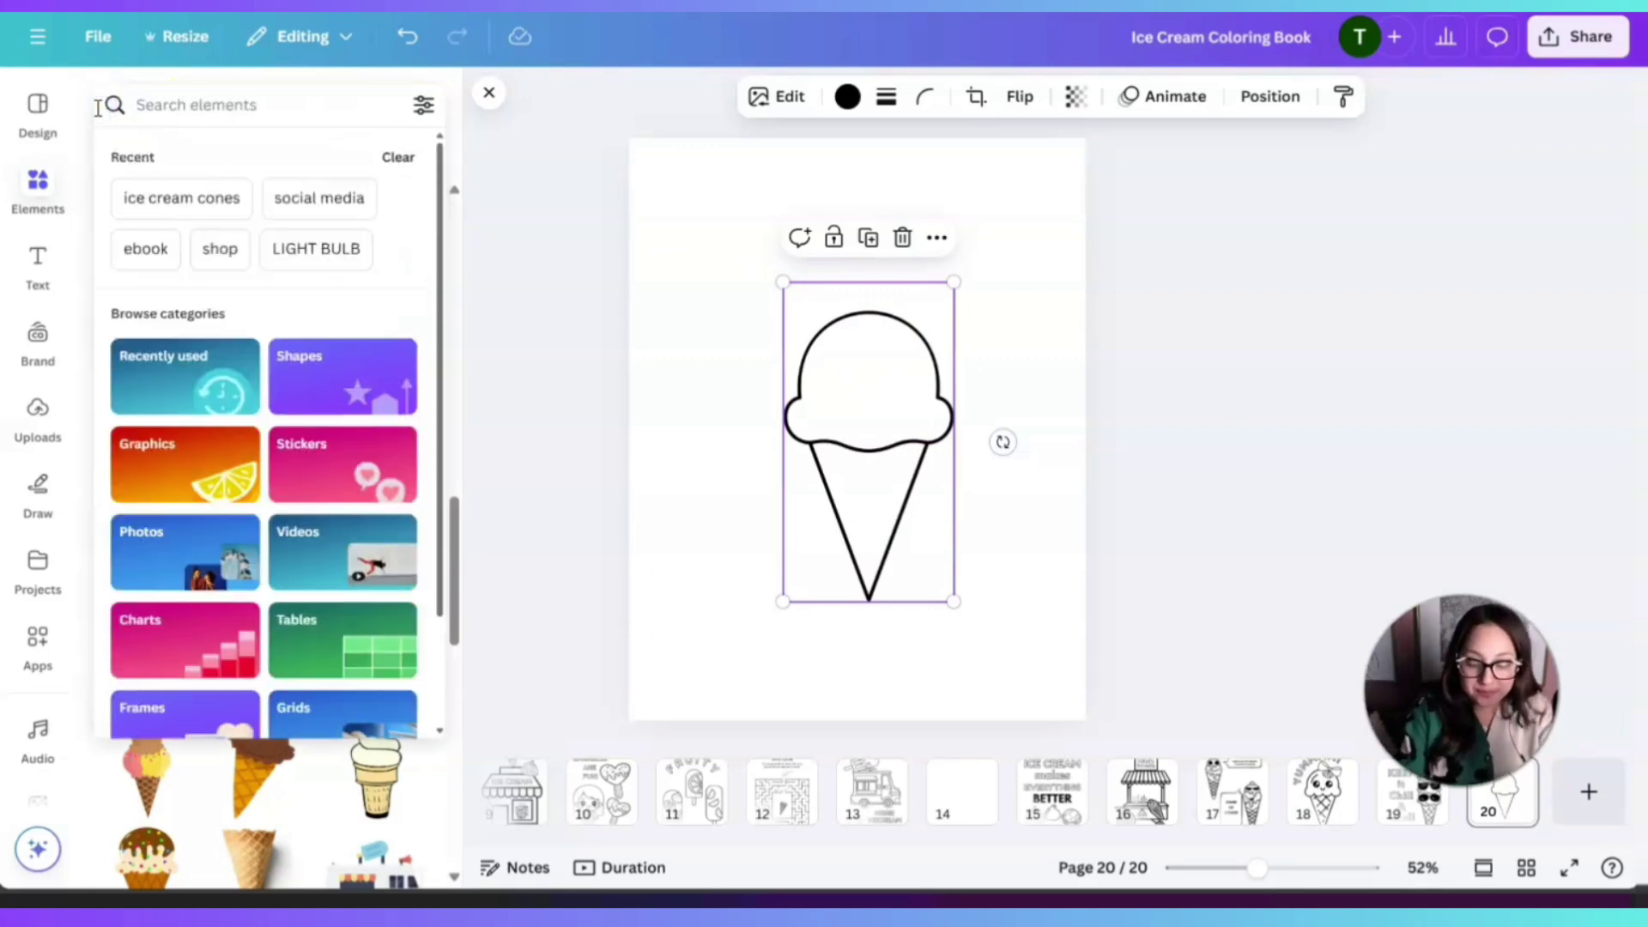
pyautogui.write('eye')
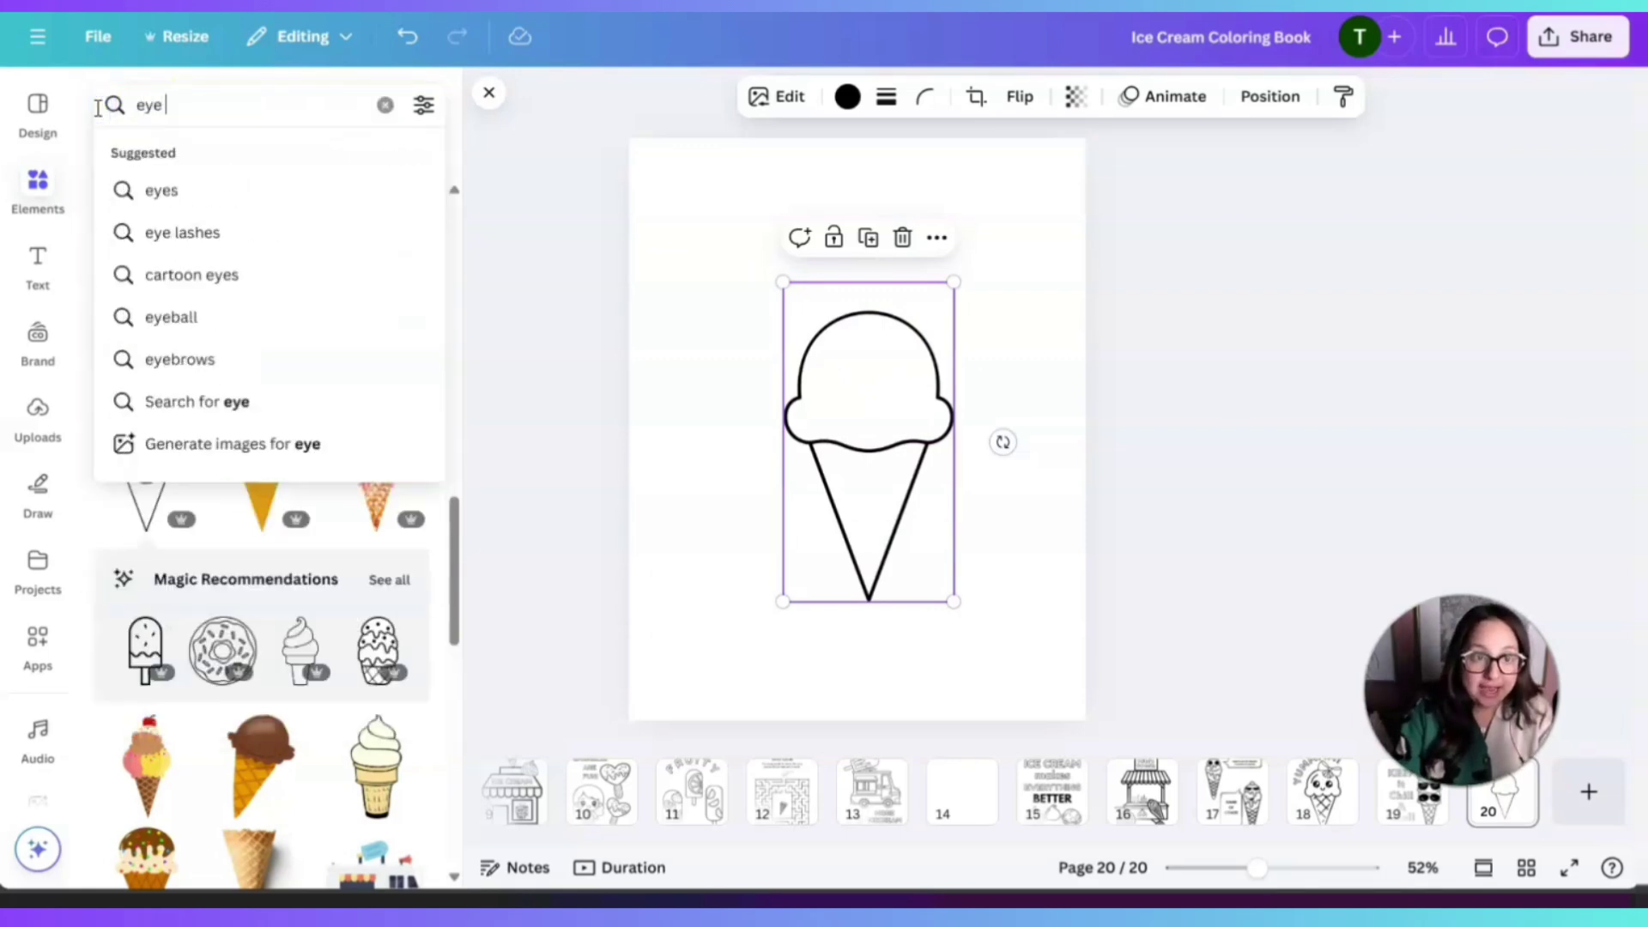
pyautogui.press('BackSpace')
pyautogui.write('s')
pyautogui.press('Return')
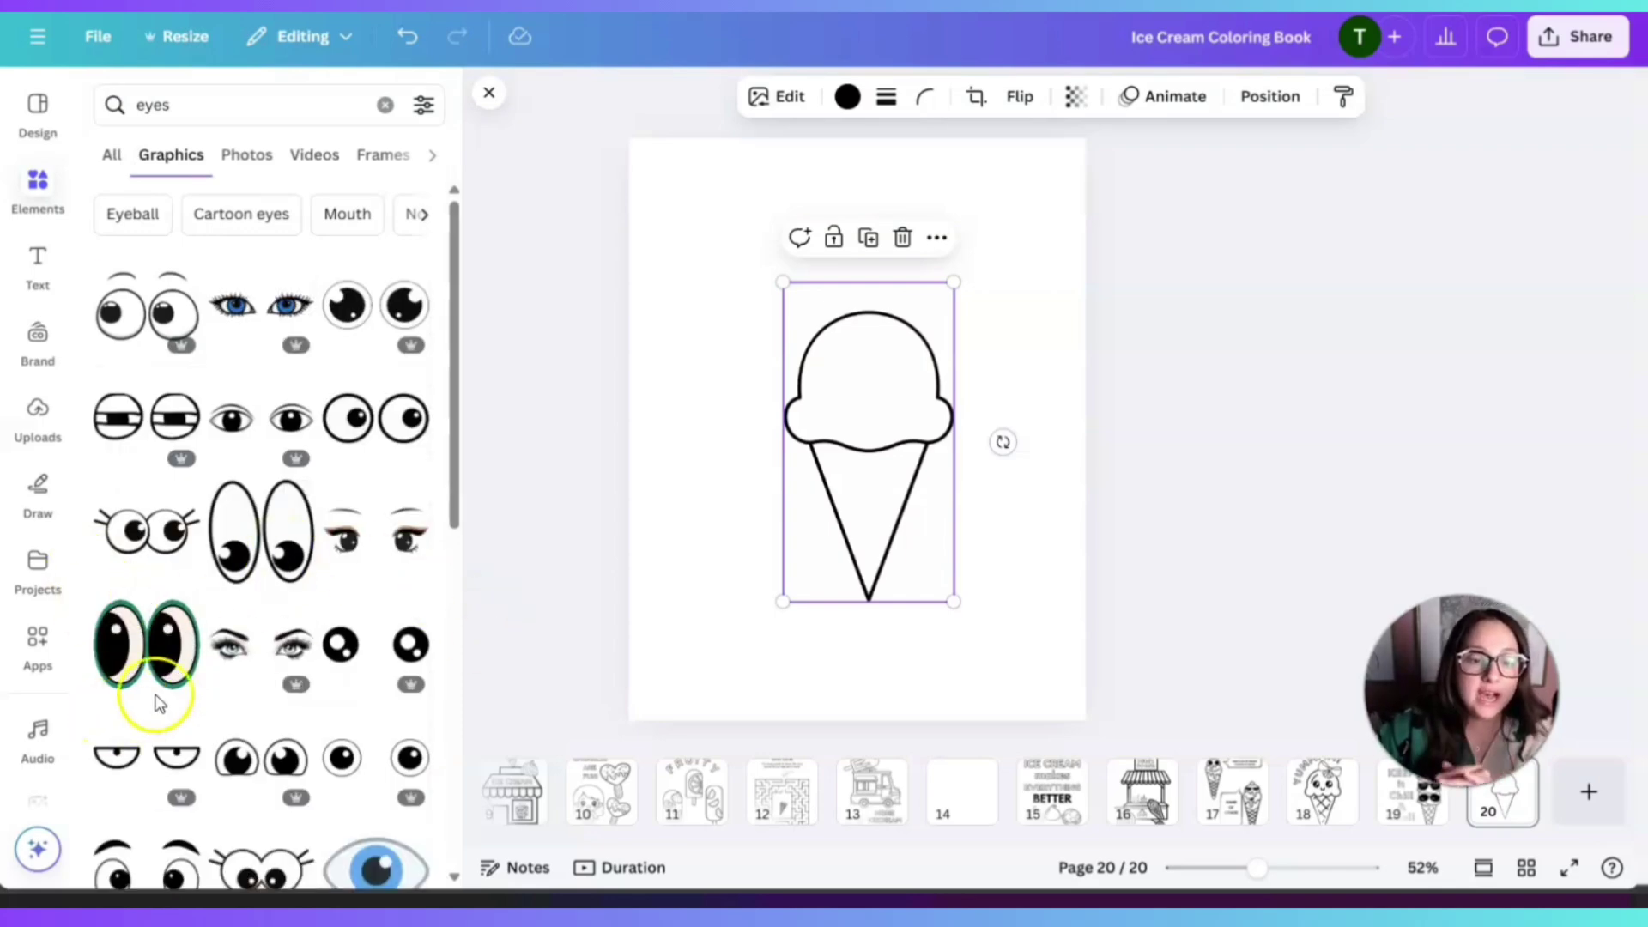
# - Add the round black eyes with white highlights, shrink them, and place them on the ice cream scoop
pyautogui.click(375, 645)
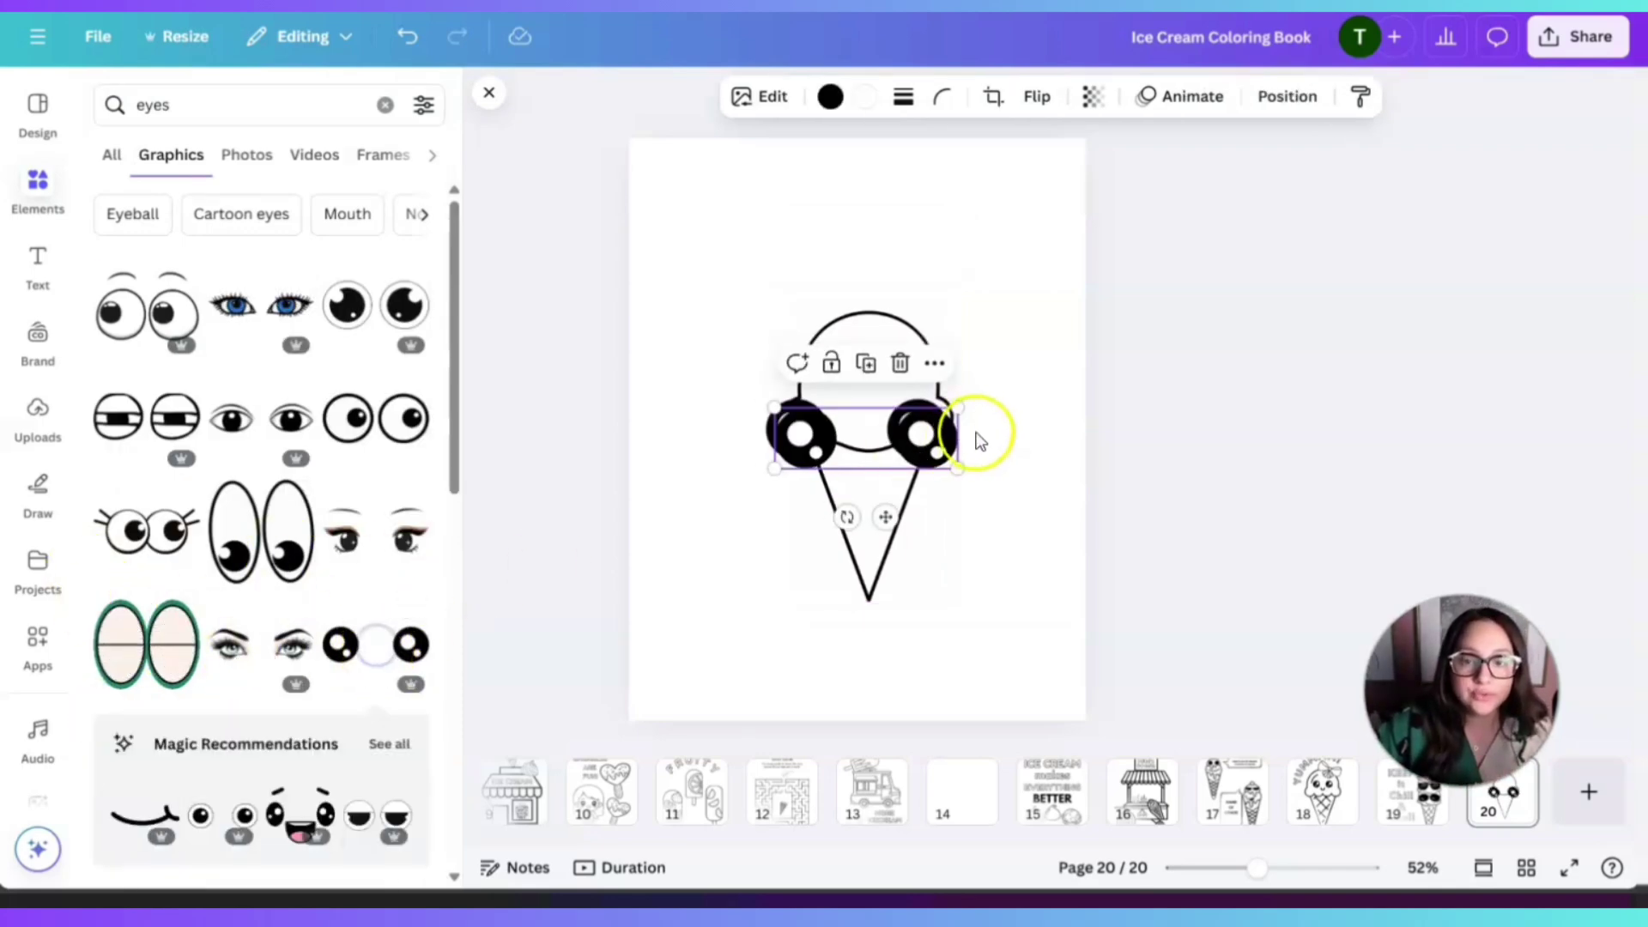
pyautogui.click(893, 359)
pyautogui.moveTo(922, 434); pyautogui.dragTo(860, 430)
pyautogui.click(852, 429)
pyautogui.click(871, 430)
pyautogui.moveTo(817, 509); pyautogui.dragTo(881, 423)
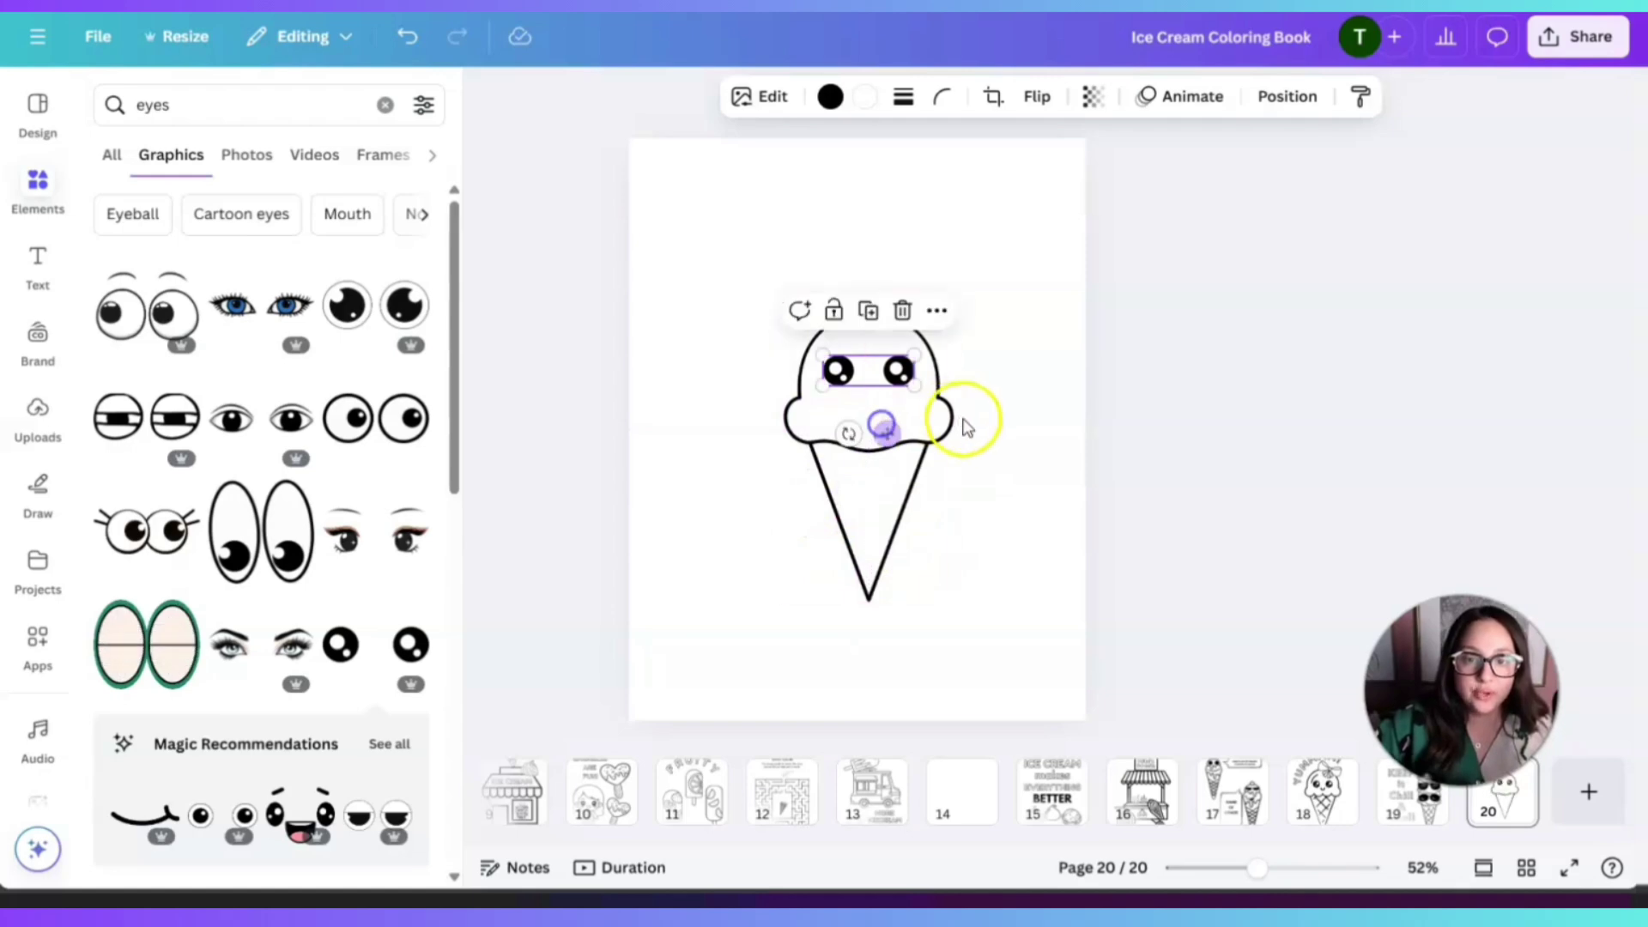
pyautogui.click(1022, 491)
# - Search the graphics for "mouth" in place of the eyes search
pyautogui.doubleClick(161, 105)
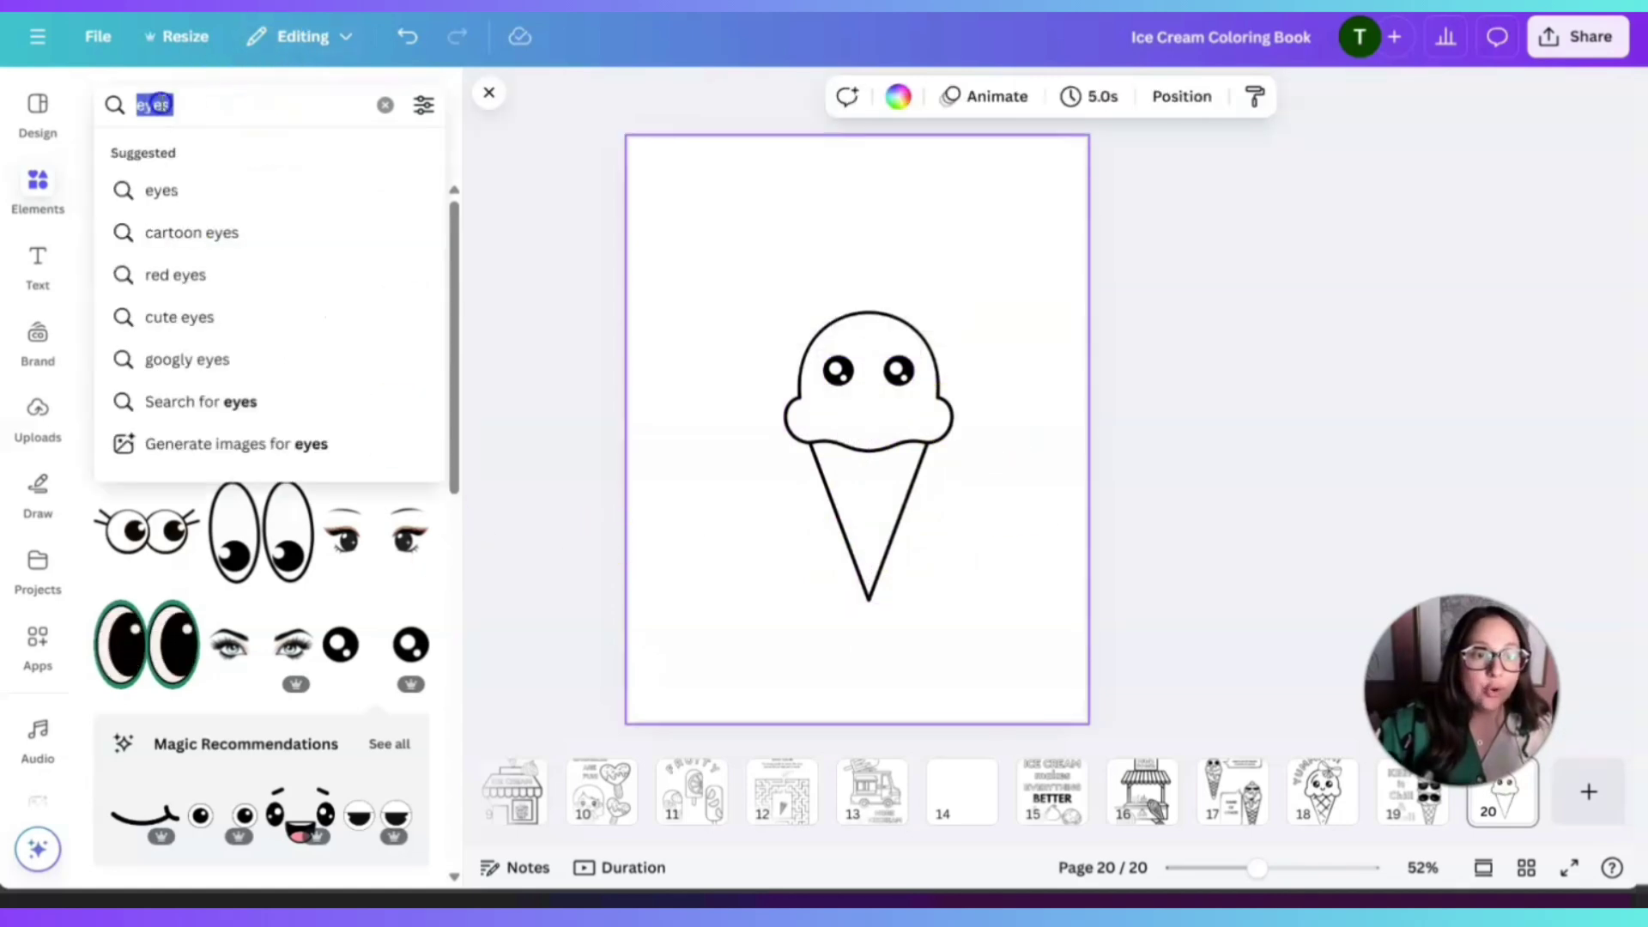
pyautogui.press('BackSpace')
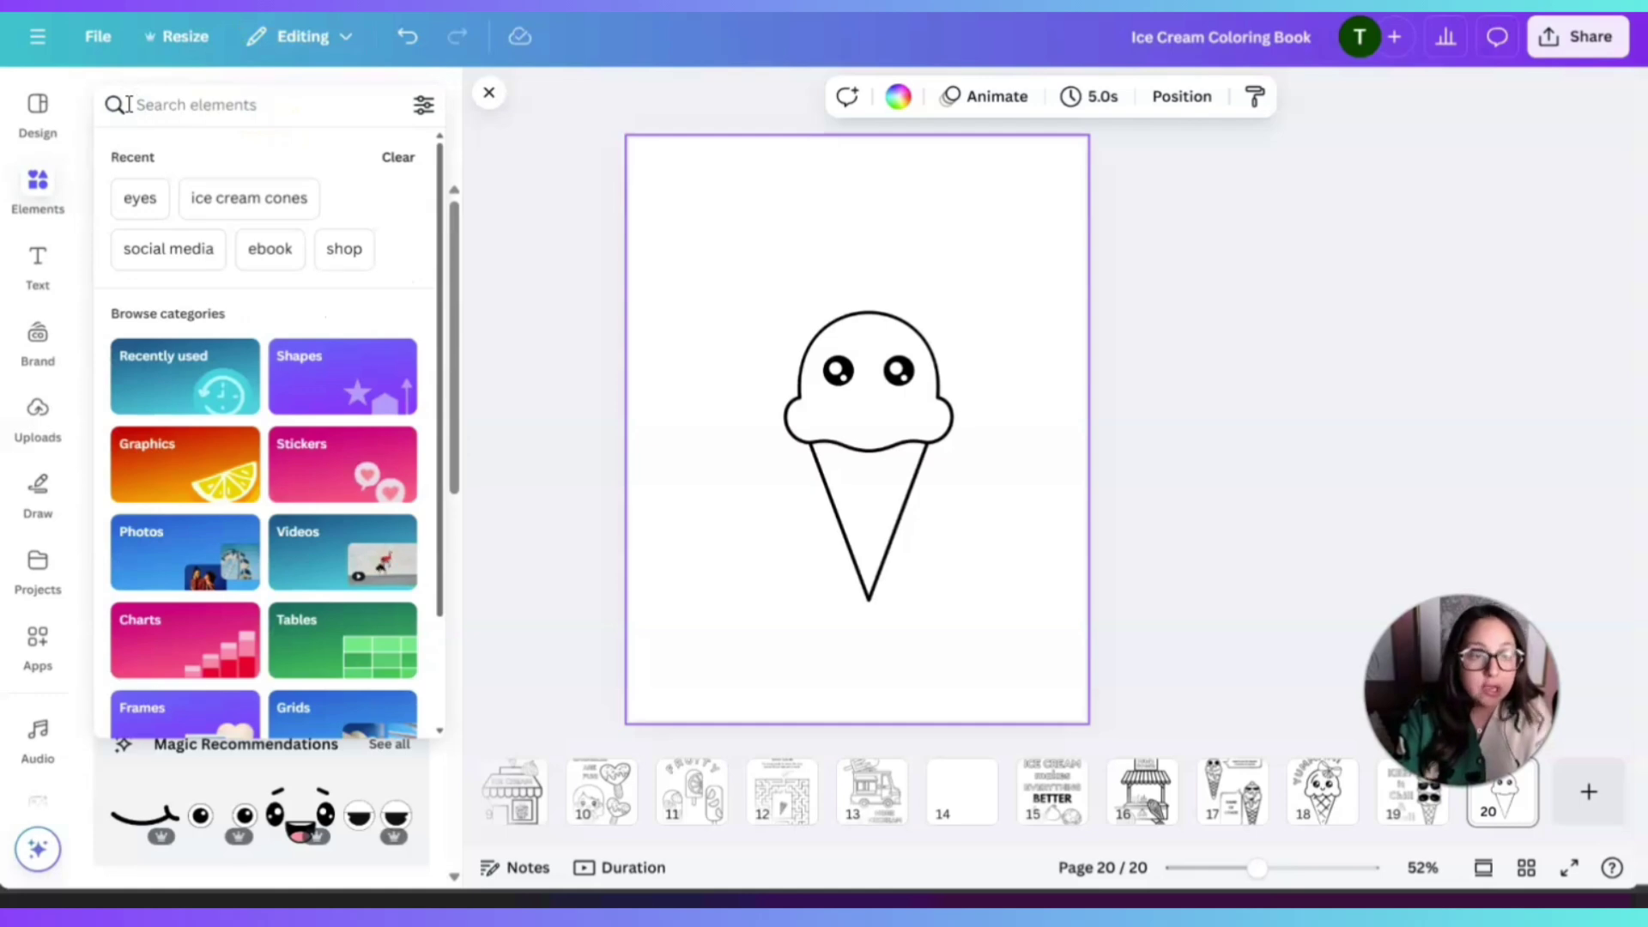
pyautogui.write('mouth')
pyautogui.press('Return')
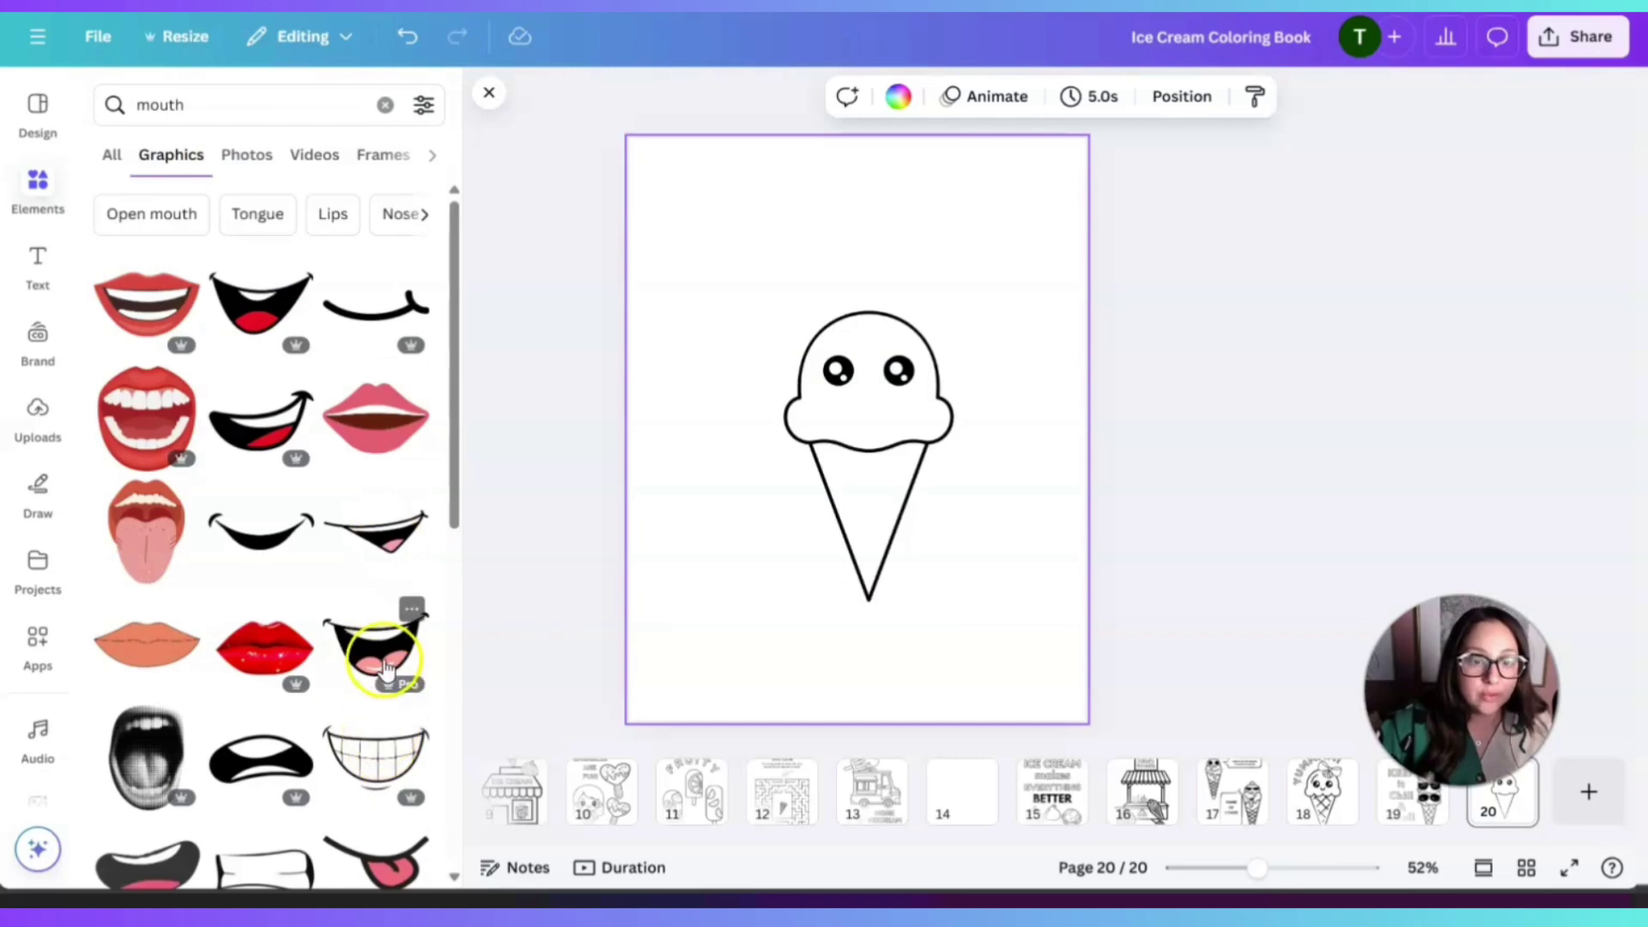
# - Add the outlined toothy grin graphic, shrink it, and center it on the ice cream scoop below the eyes
pyautogui.click(343, 296)
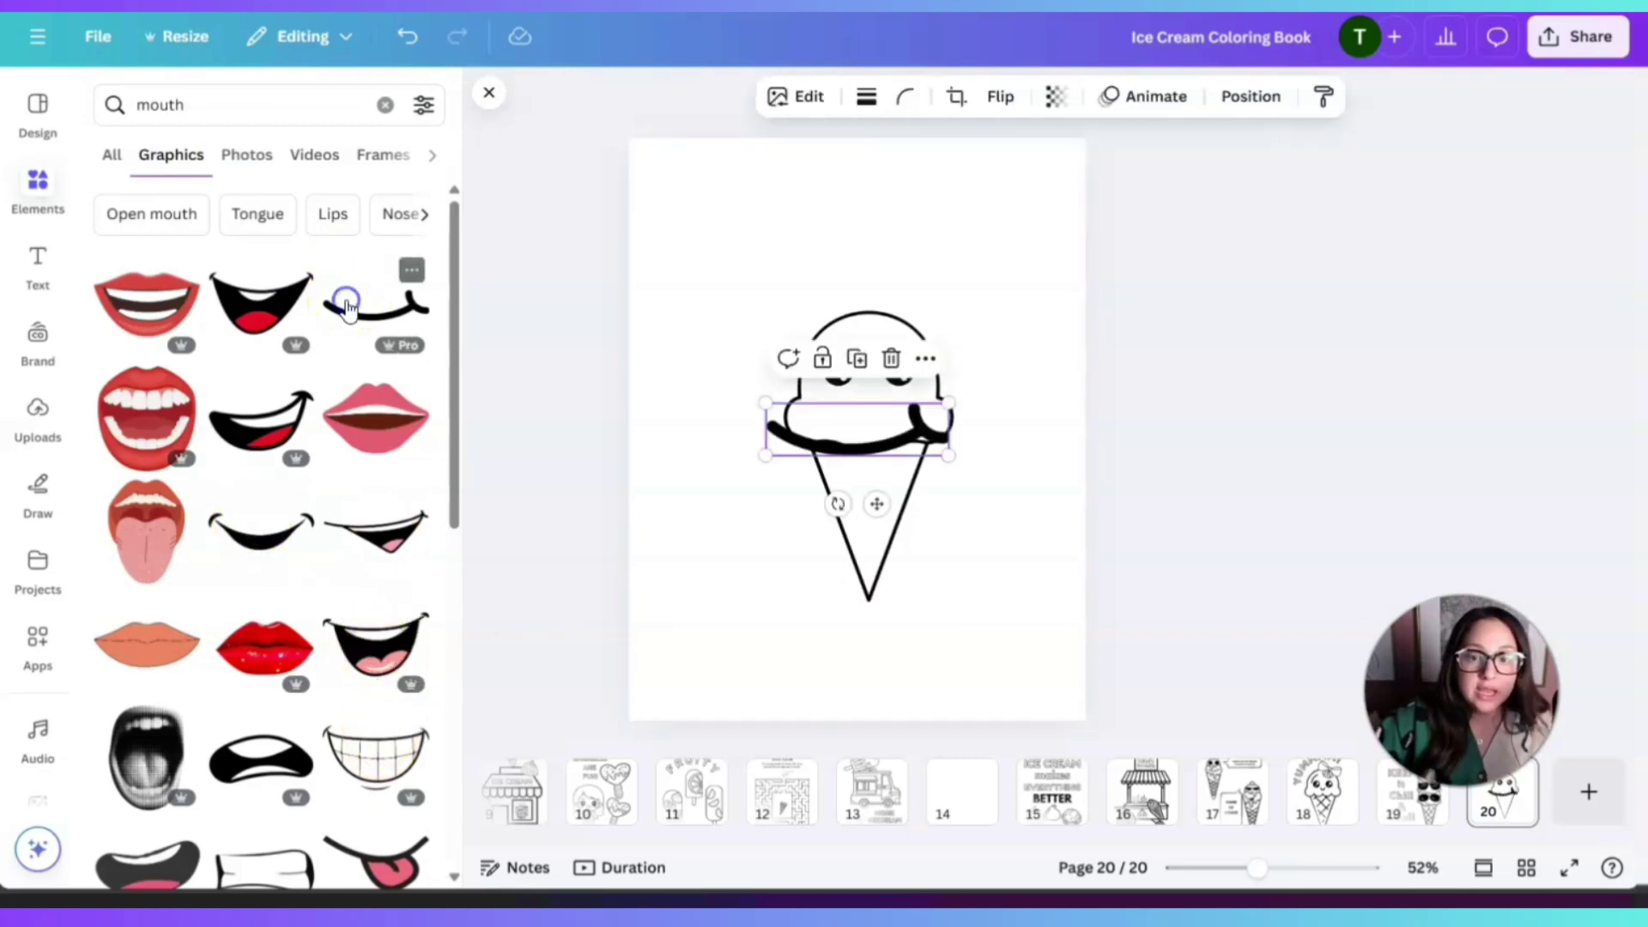
pyautogui.click(891, 360)
pyautogui.scroll(-6, 353, 544)
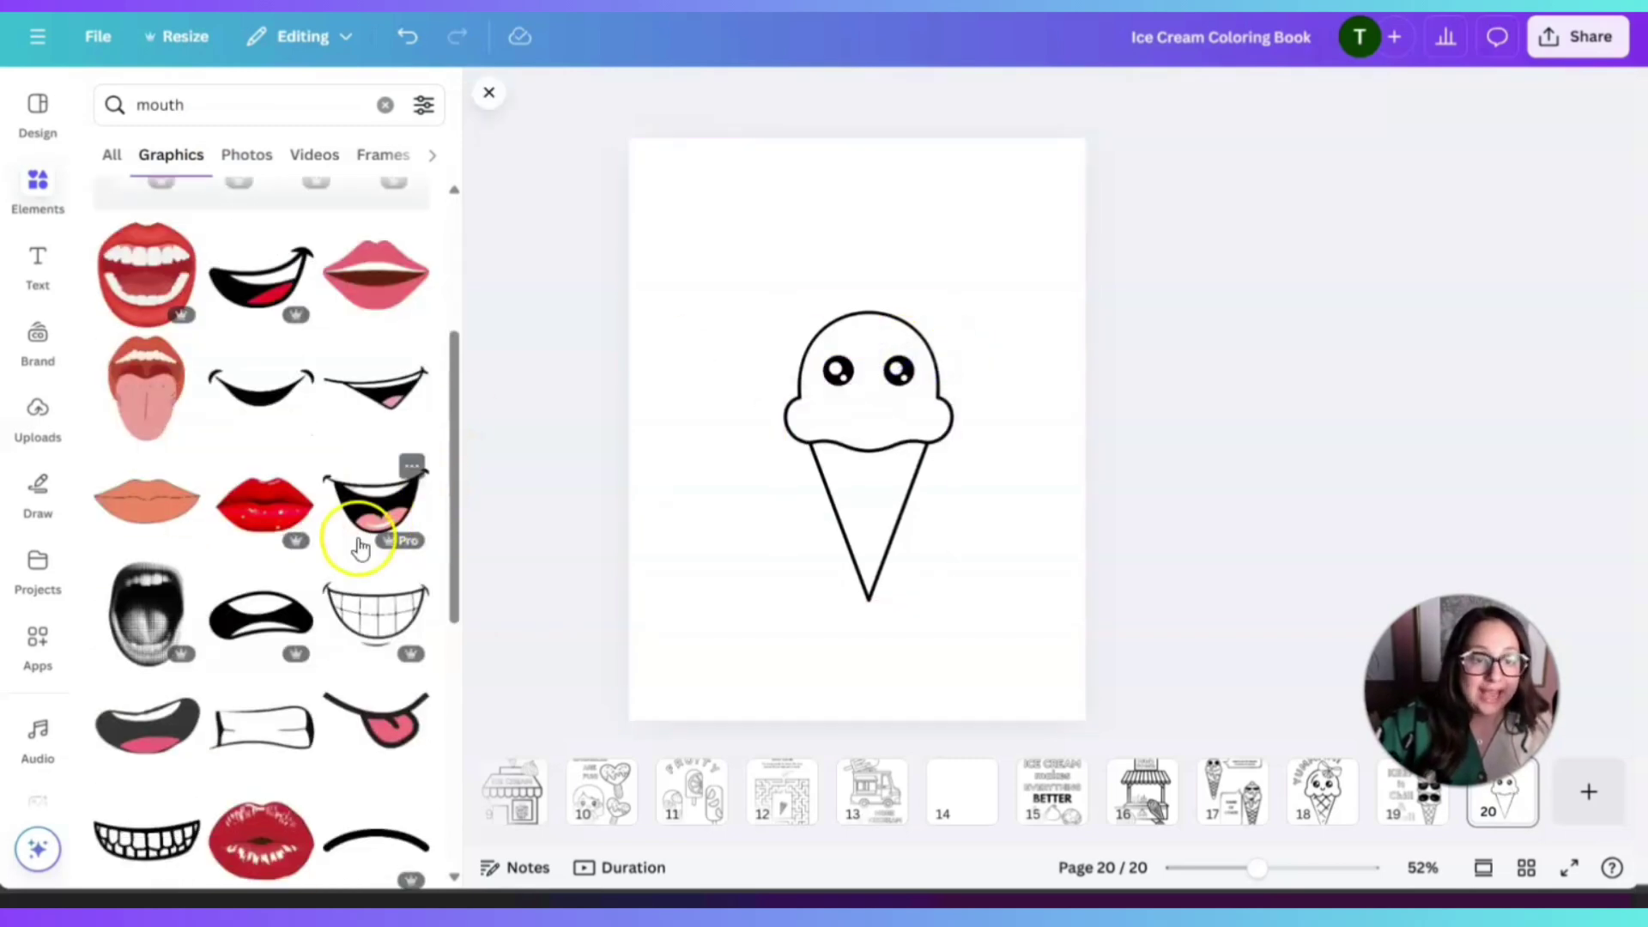
pyautogui.click(365, 416)
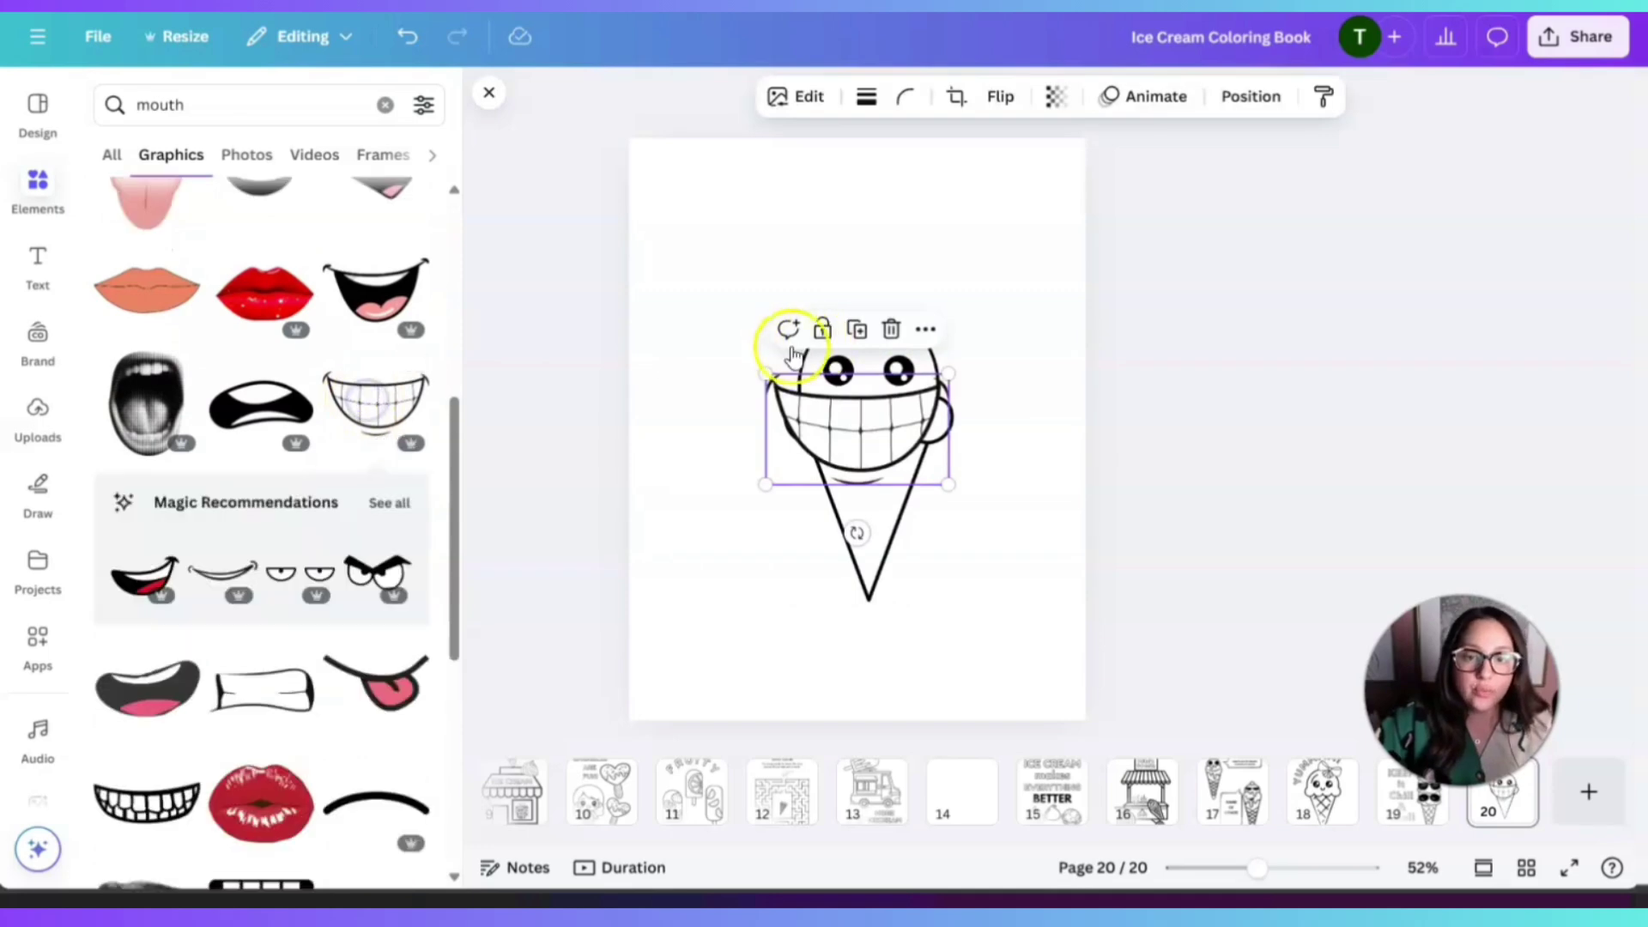
pyautogui.moveTo(773, 376); pyautogui.dragTo(894, 455)
pyautogui.moveTo(937, 533); pyautogui.dragTo(893, 491)
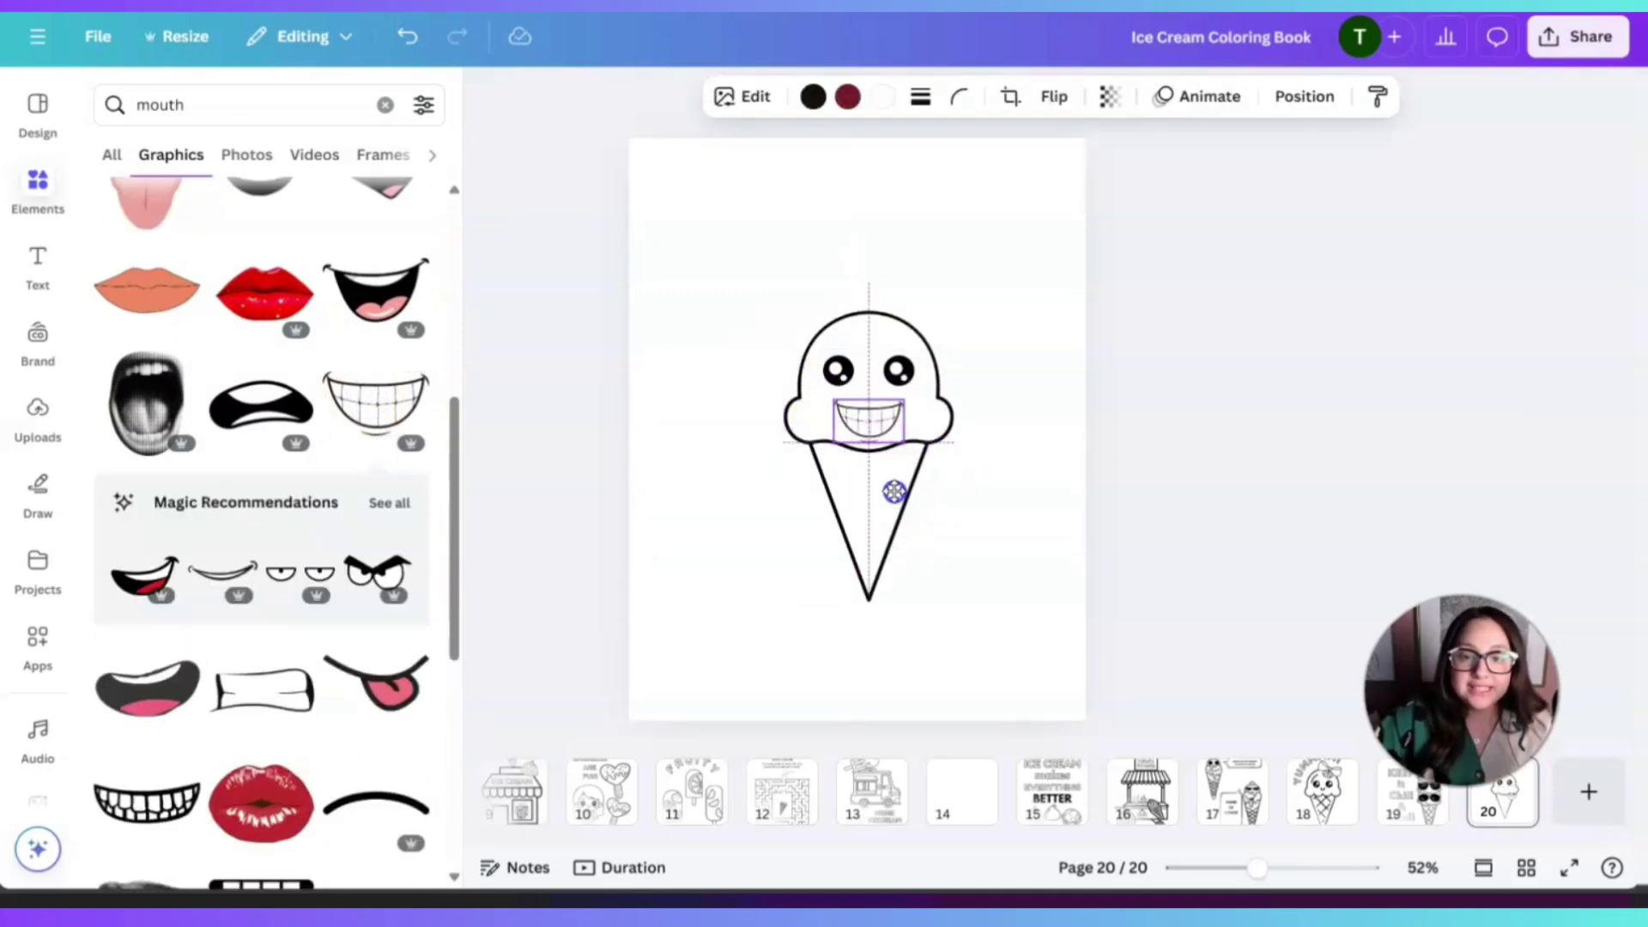
pyautogui.click(1011, 485)
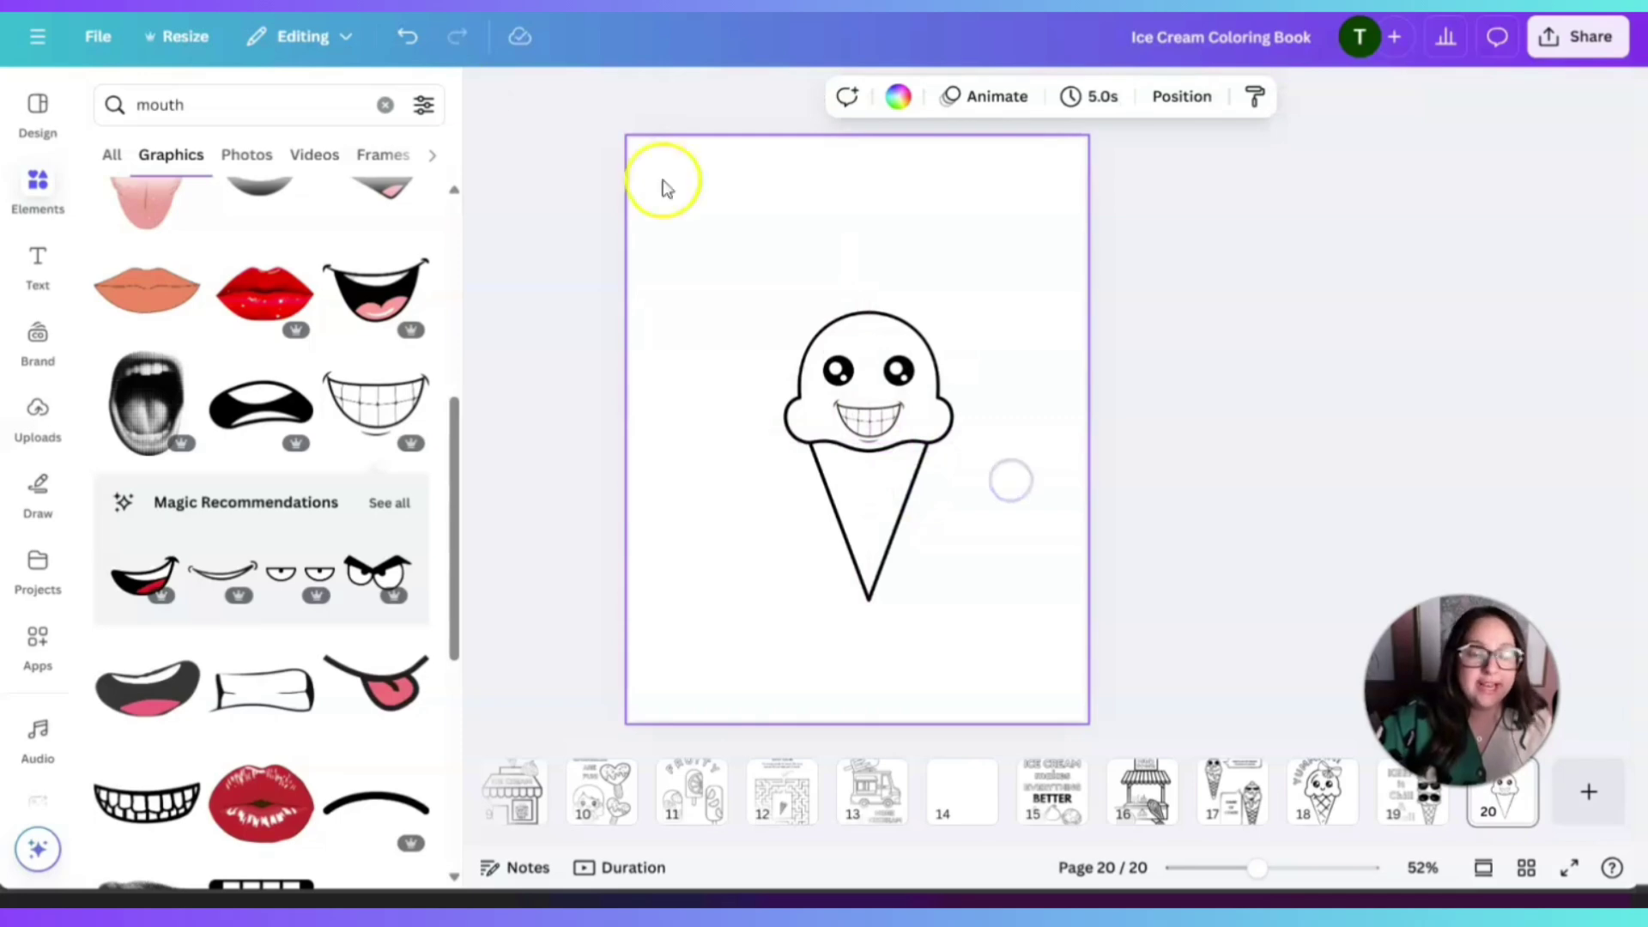
# - Search the graphics for "bow tie" in place of the mouth search
pyautogui.click(111, 108)
pyautogui.write('bow tie')
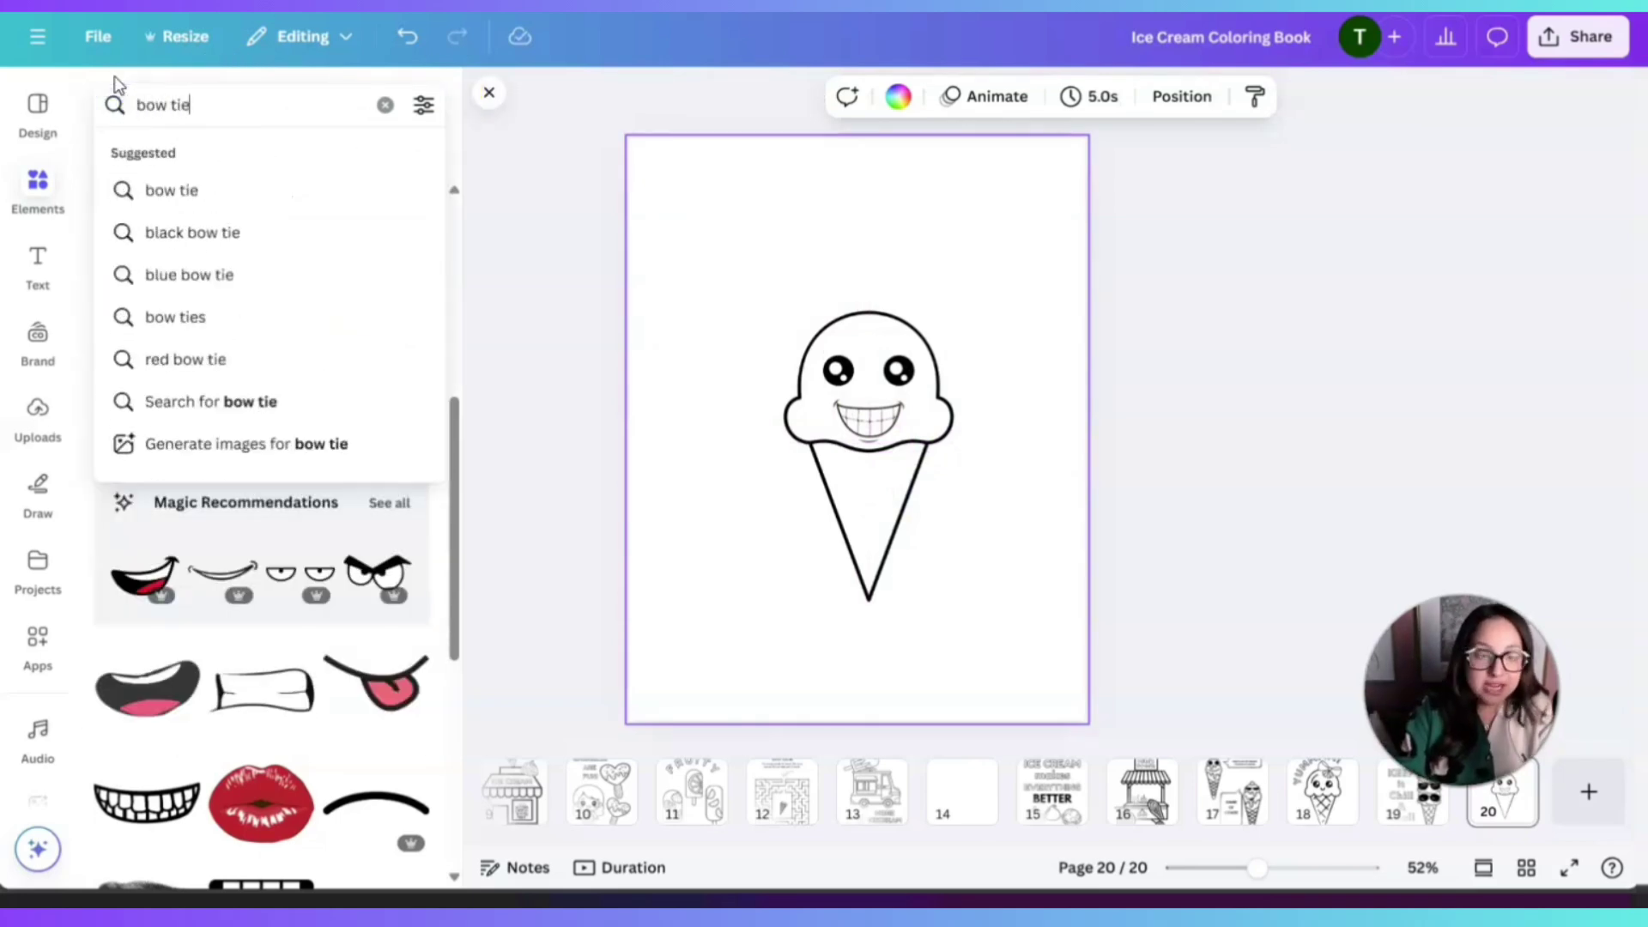
pyautogui.press('Return')
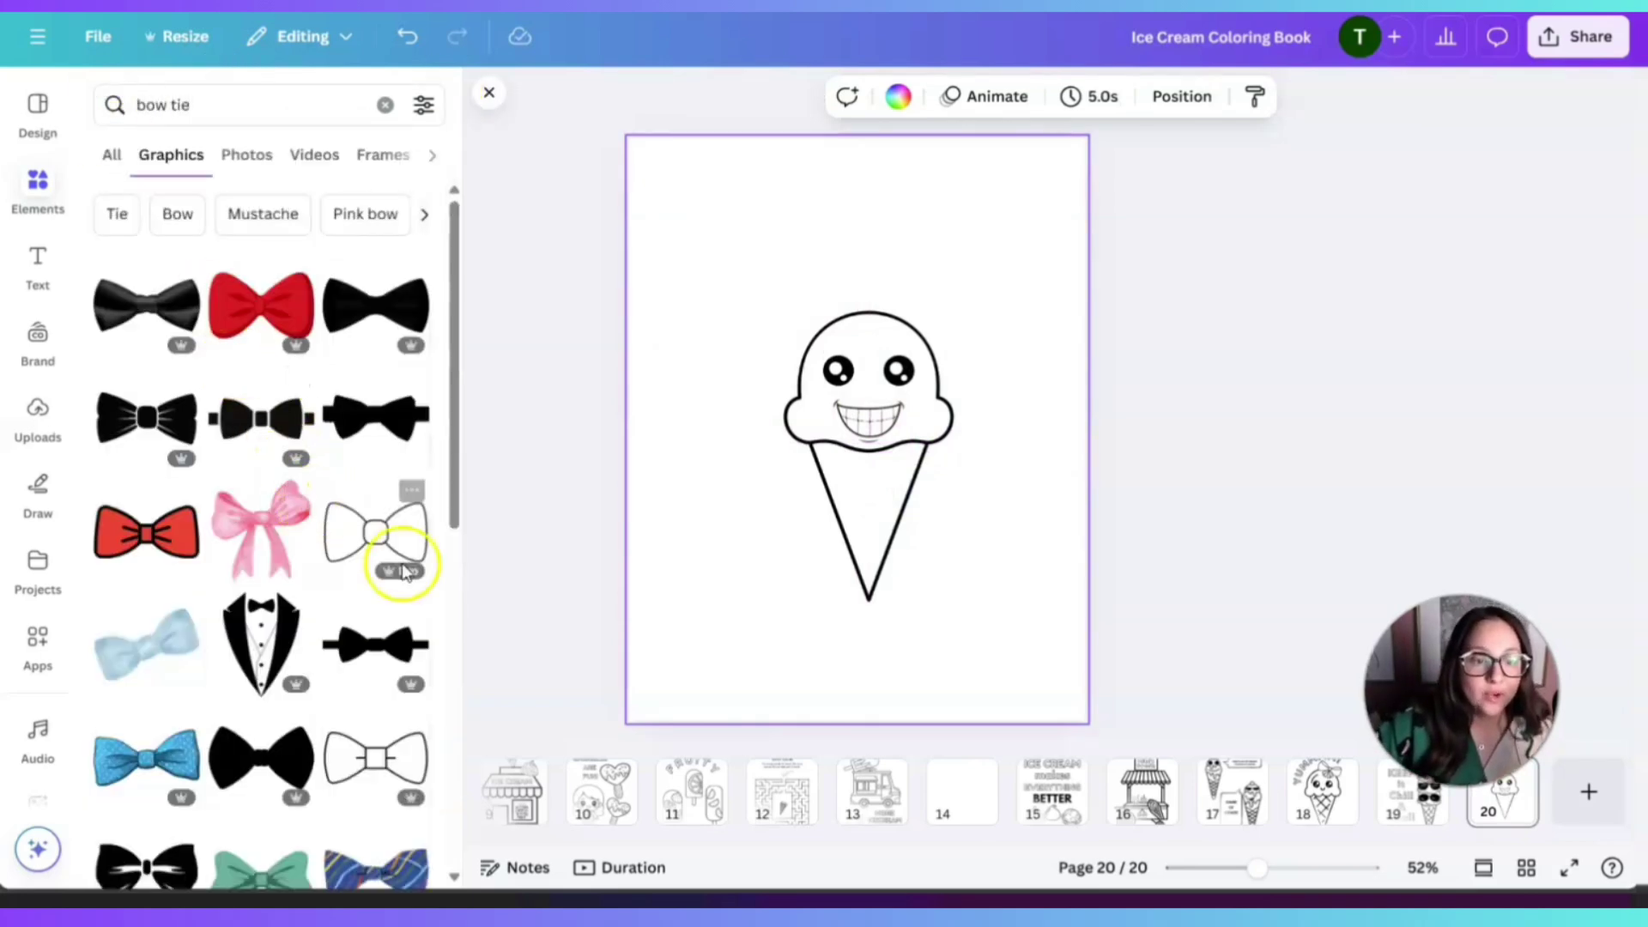
# - Add one outlined bow tie with a square knot, shrink it, and center it on the cone just below the scoop
pyautogui.click(381, 757)
pyautogui.click(826, 427)
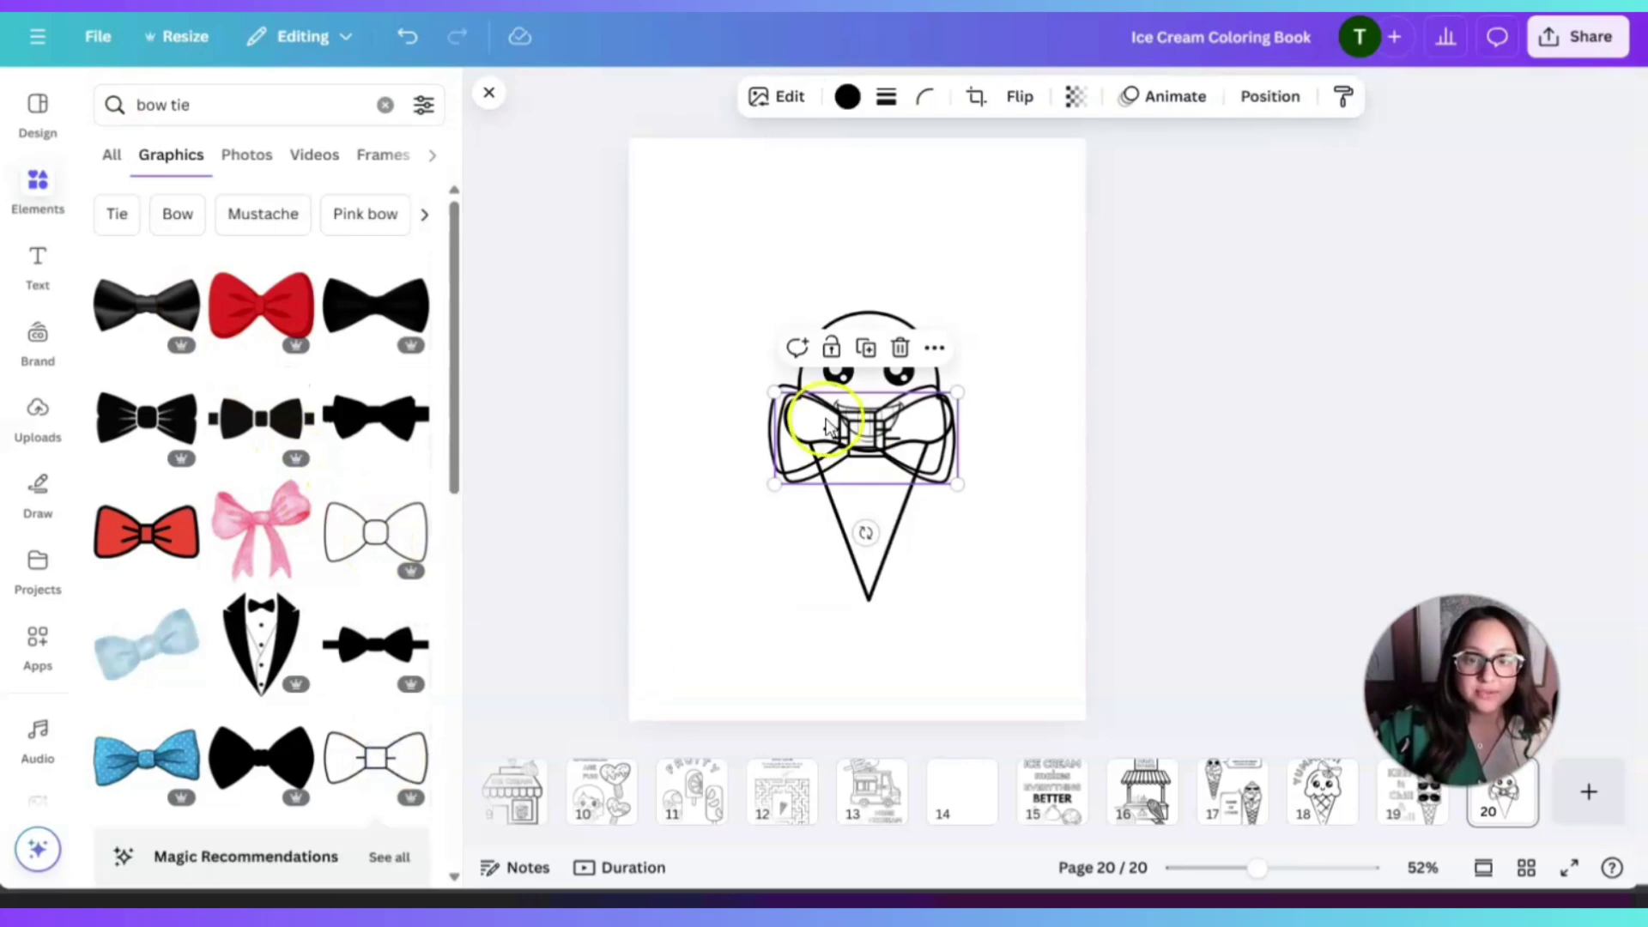
pyautogui.click(899, 360)
pyautogui.click(790, 404)
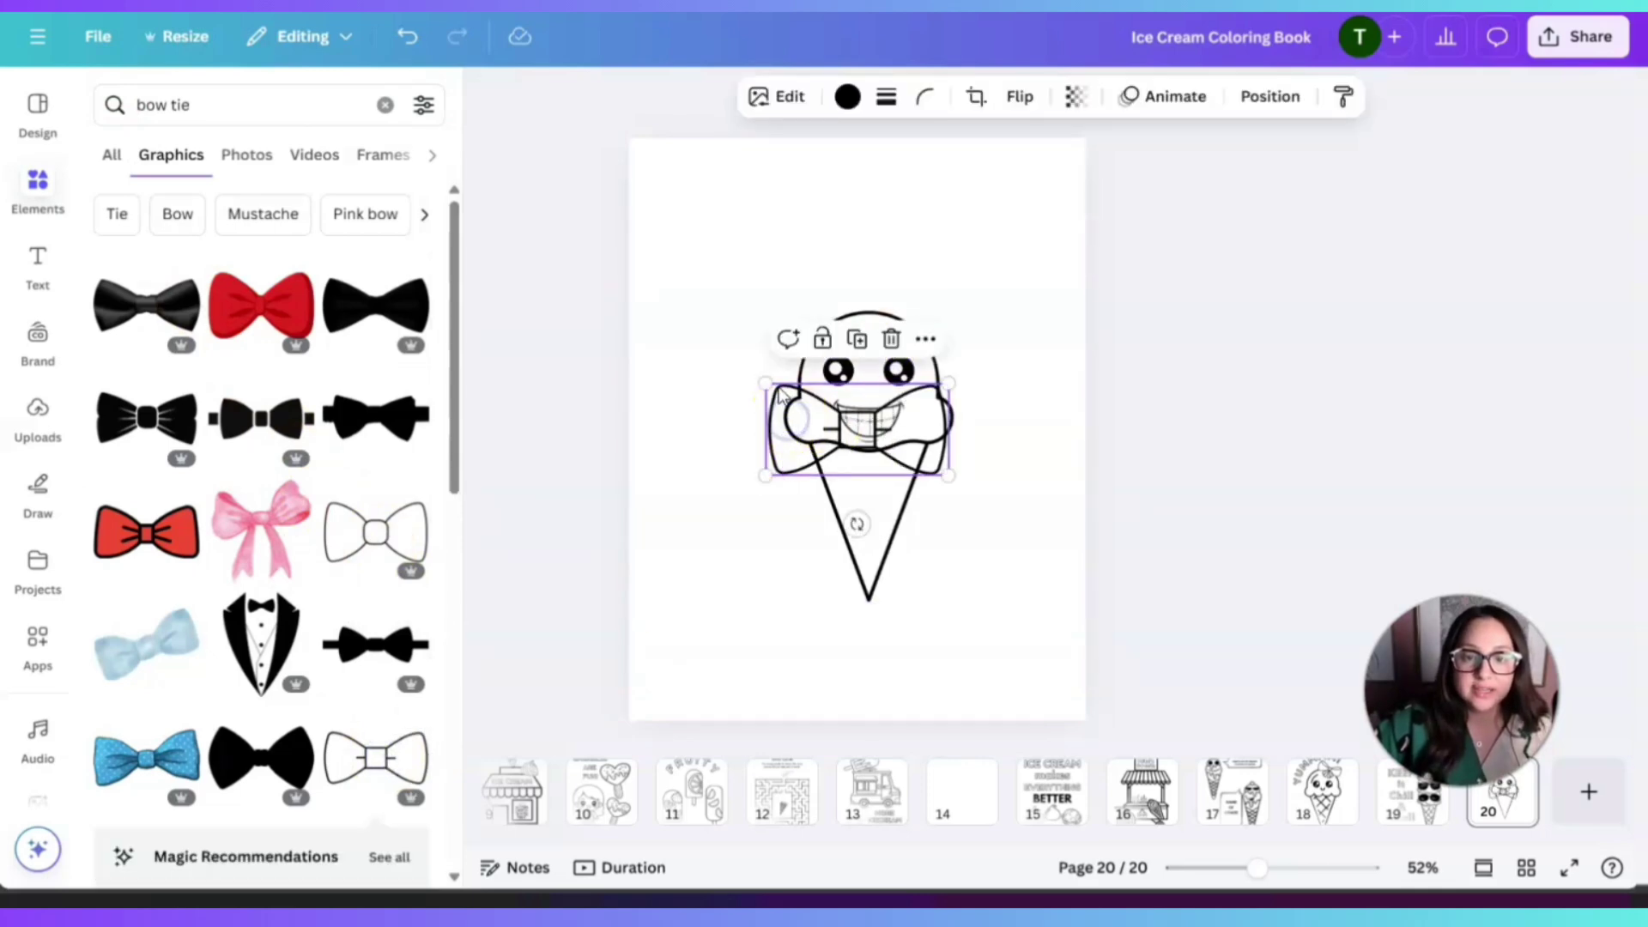
pyautogui.moveTo(766, 381); pyautogui.dragTo(889, 447)
pyautogui.moveTo(939, 523); pyautogui.dragTo(884, 533)
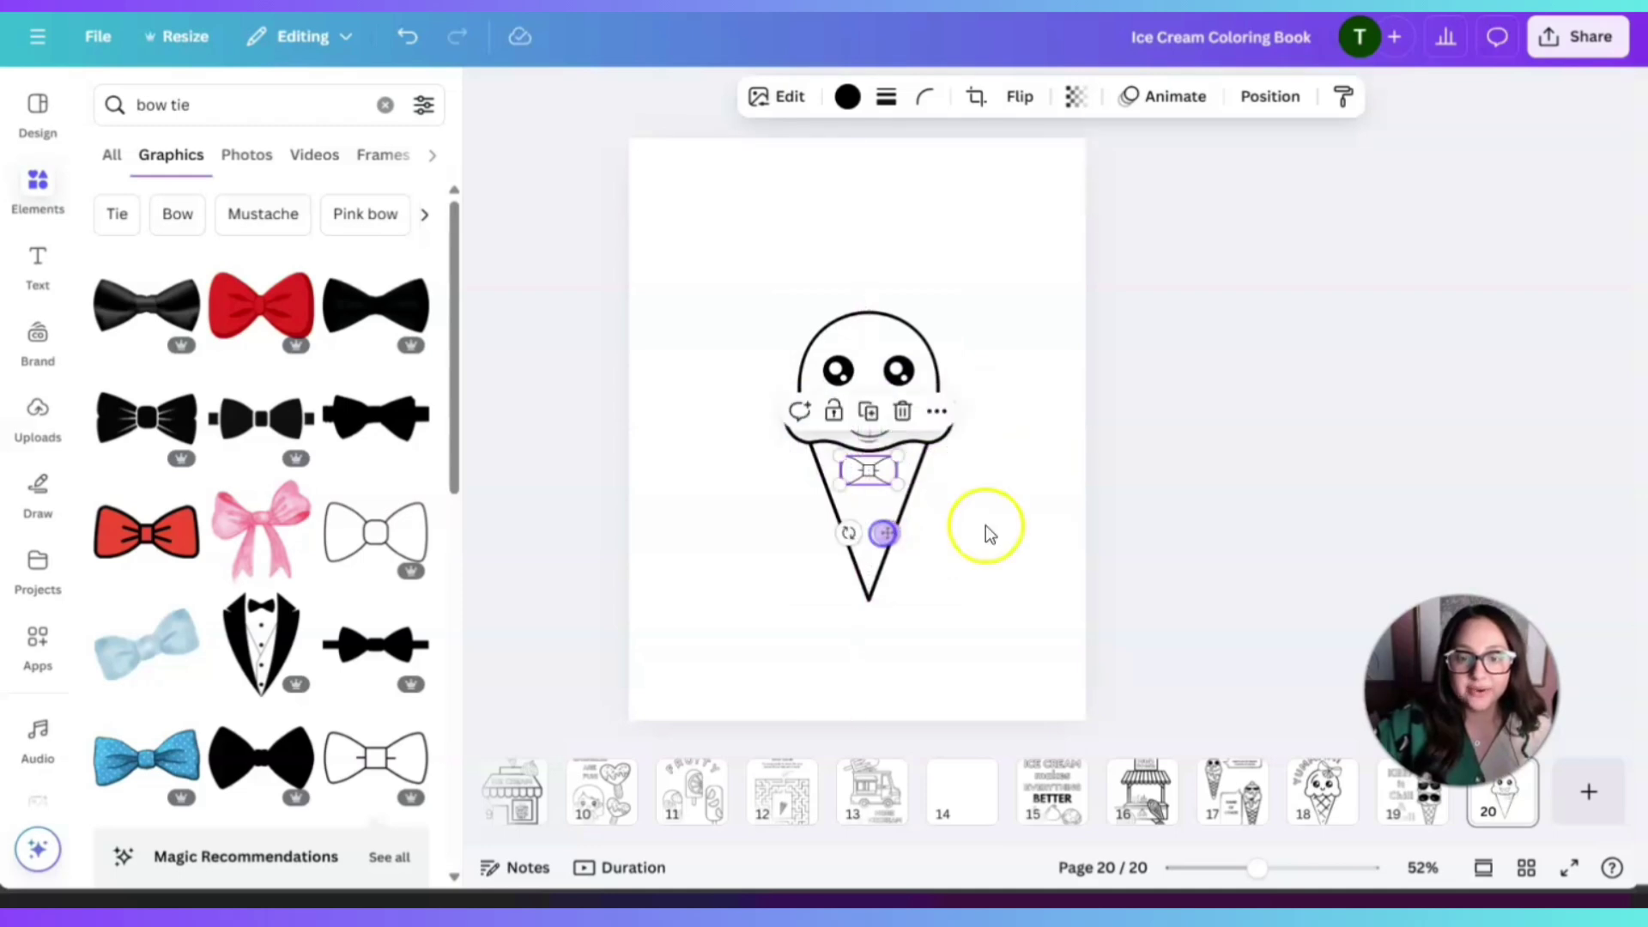
pyautogui.click(986, 526)
# - Search the graphics for "hair" in place of the bow tie search and browse the hairstyles for a suitable outline
pyautogui.moveTo(250, 103); pyautogui.dragTo(146, 105)
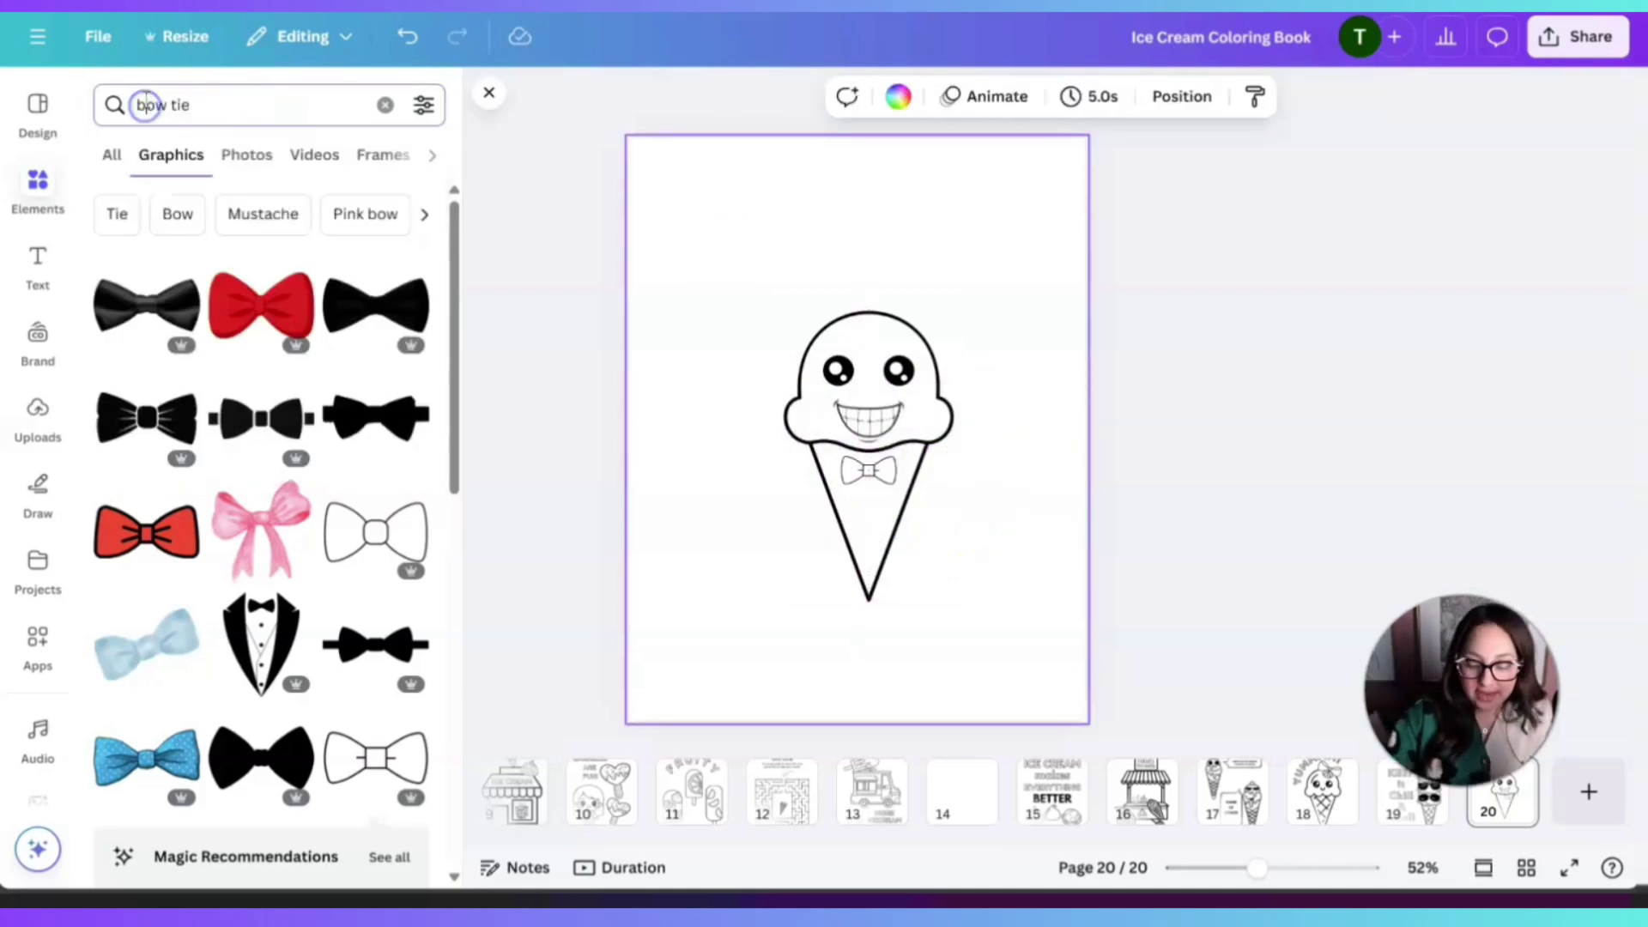
pyautogui.press('BackSpace')
pyautogui.press('Delete')
pyautogui.press('Delete')
pyautogui.press('Delete')
pyautogui.press('Delete')
pyautogui.press('Delete')
pyautogui.press('Delete')
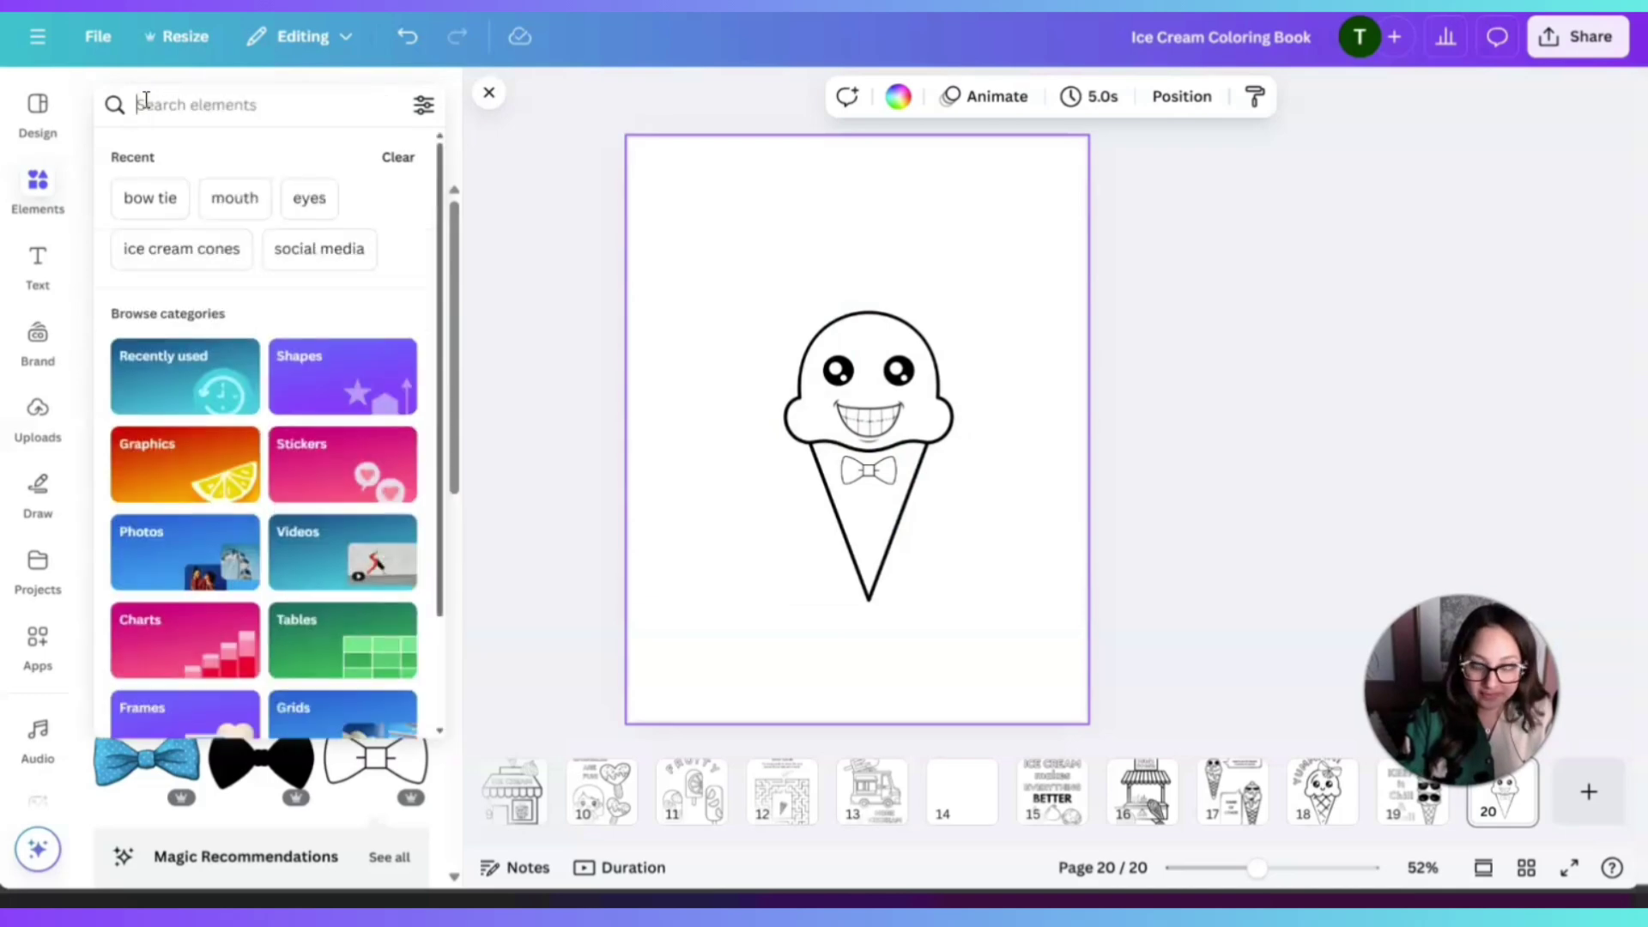
pyautogui.write('hair')
pyautogui.press('Return')
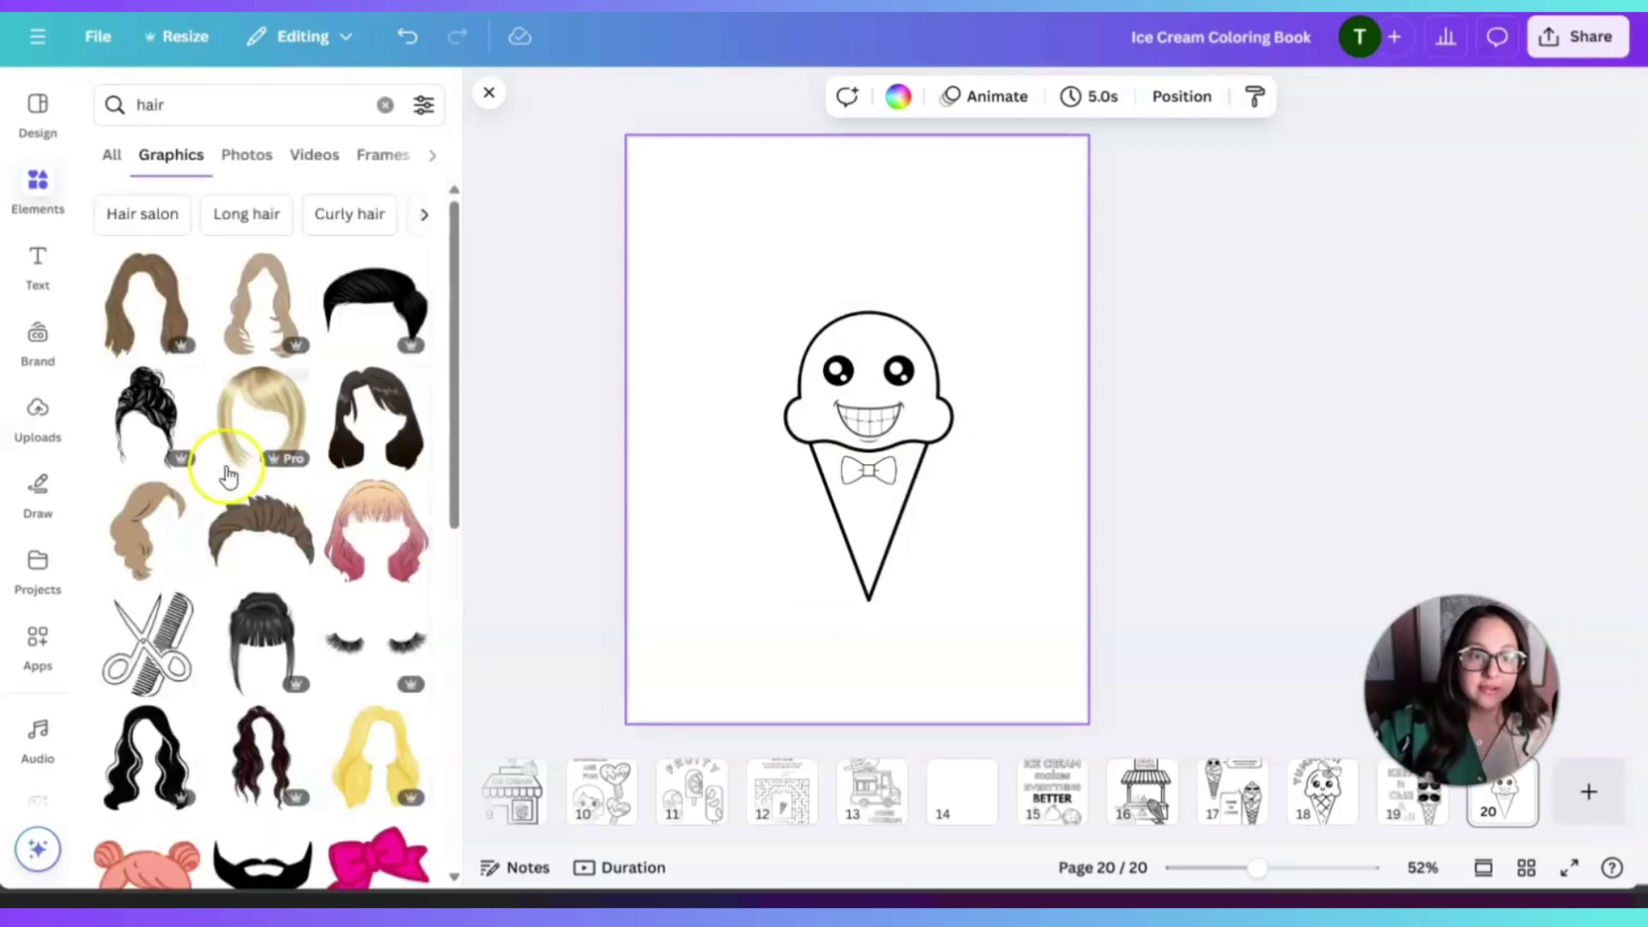
pyautogui.scroll(-4, 333, 526)
pyautogui.scroll(-5, 332, 526)
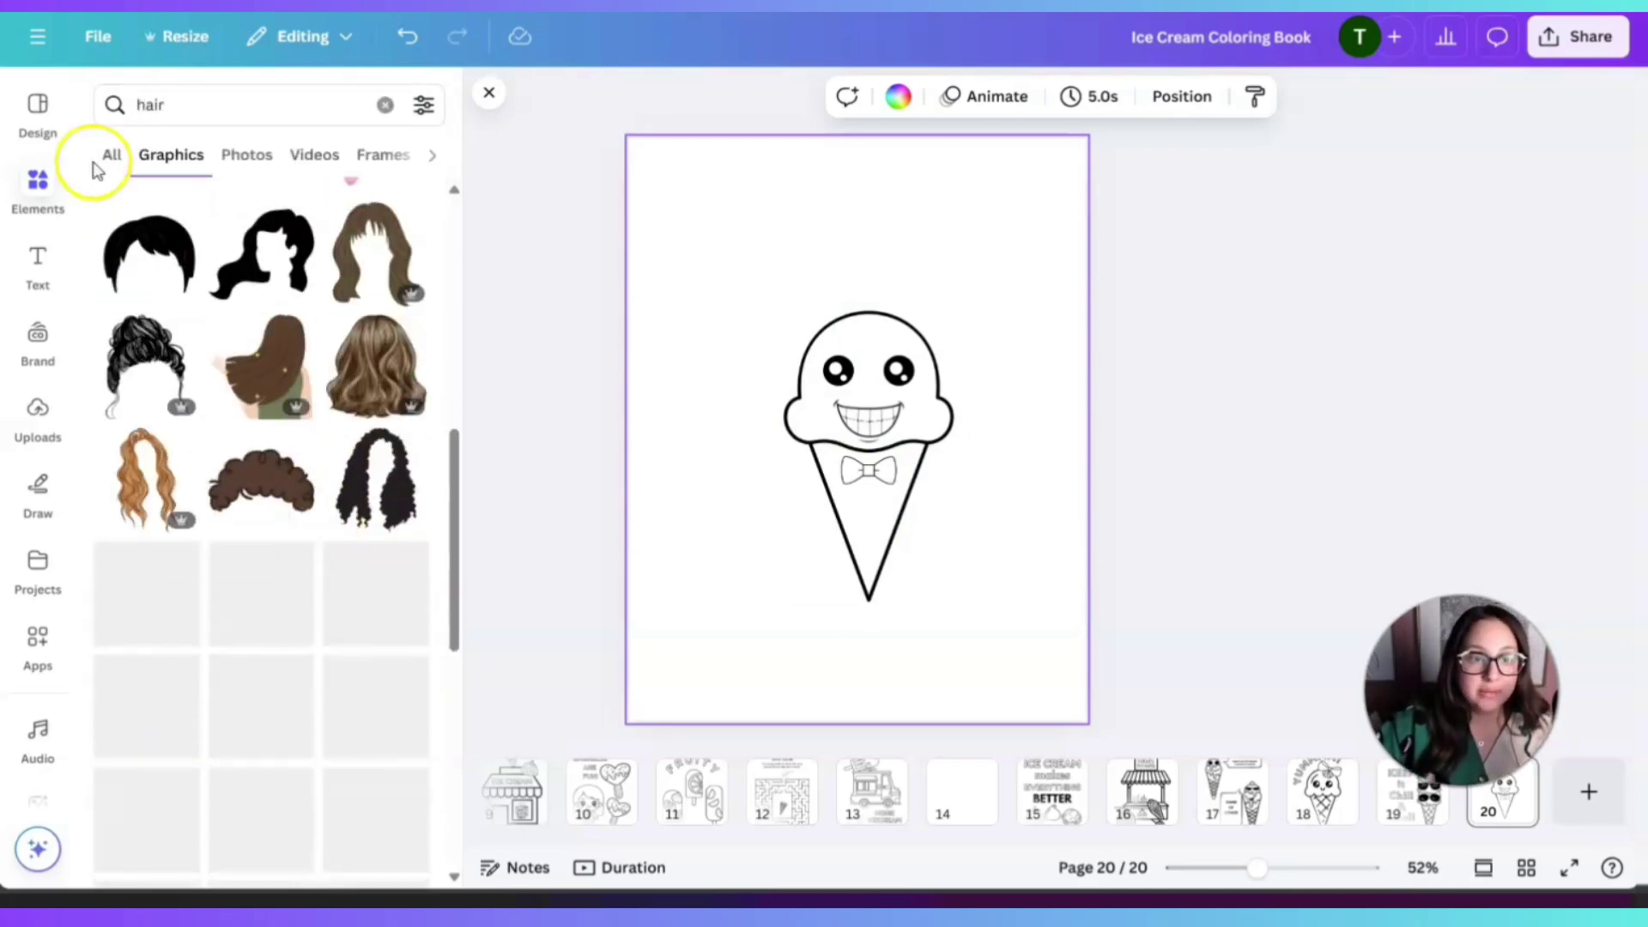
pyautogui.scroll(-3, 418, 665)
pyautogui.scroll(-3, 418, 665)
# - Search the graphics for "hat" in place of the hair search
pyautogui.click(202, 101)
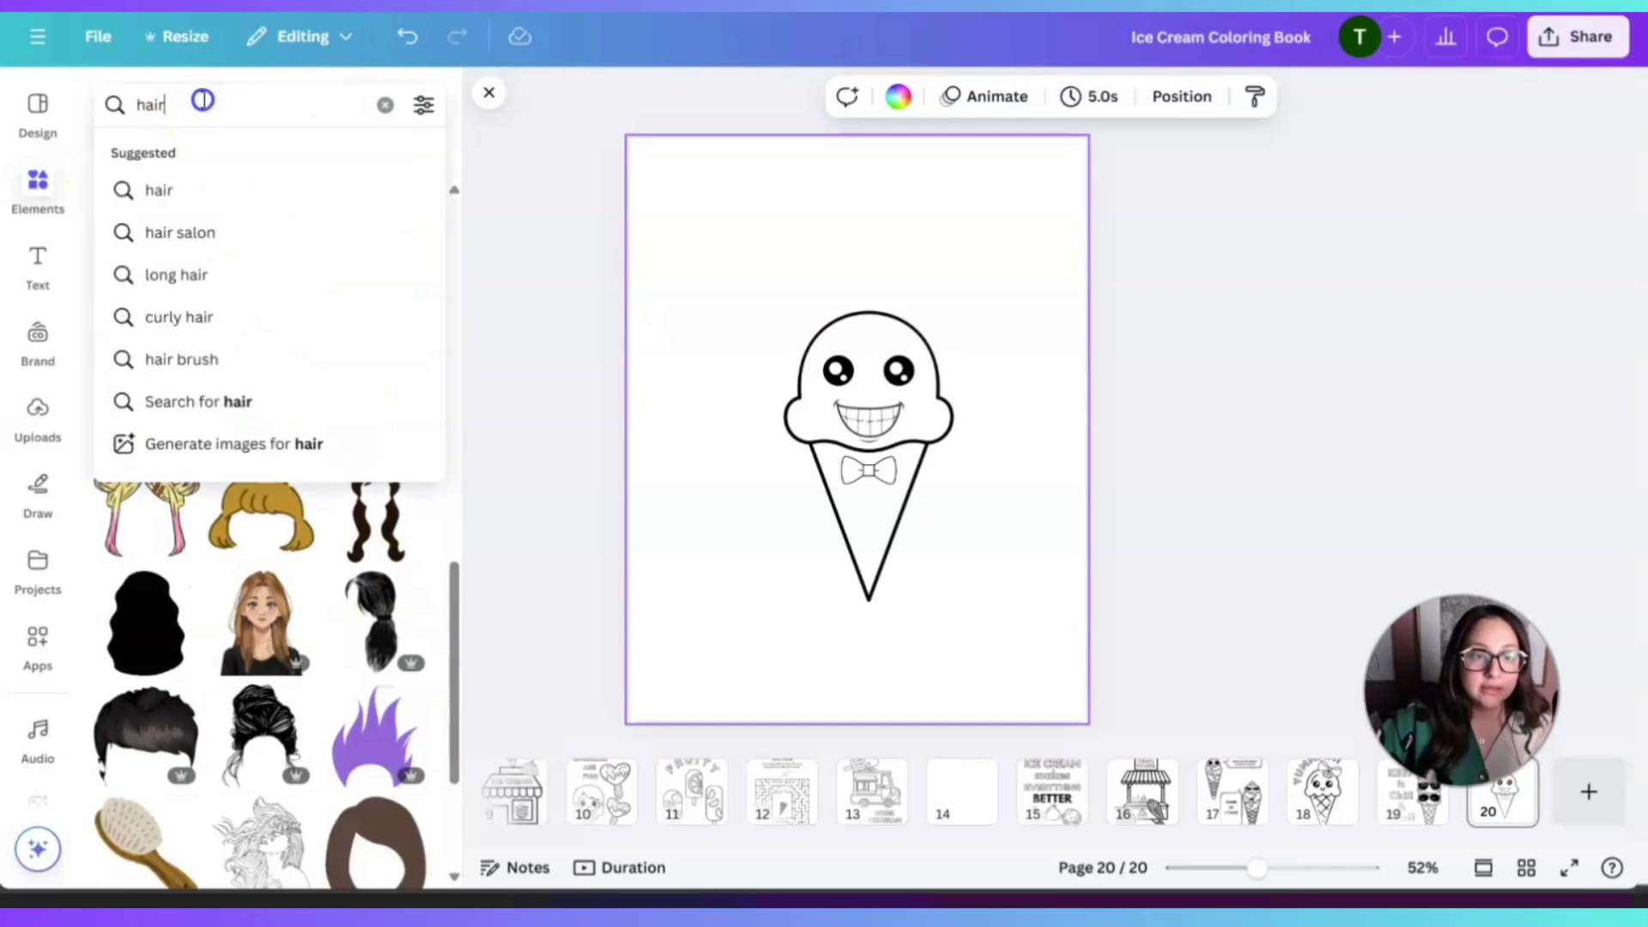
pyautogui.press('BackSpace')
pyautogui.press('BackSpace')
pyautogui.press('BackSpace')
pyautogui.press('BackSpace')
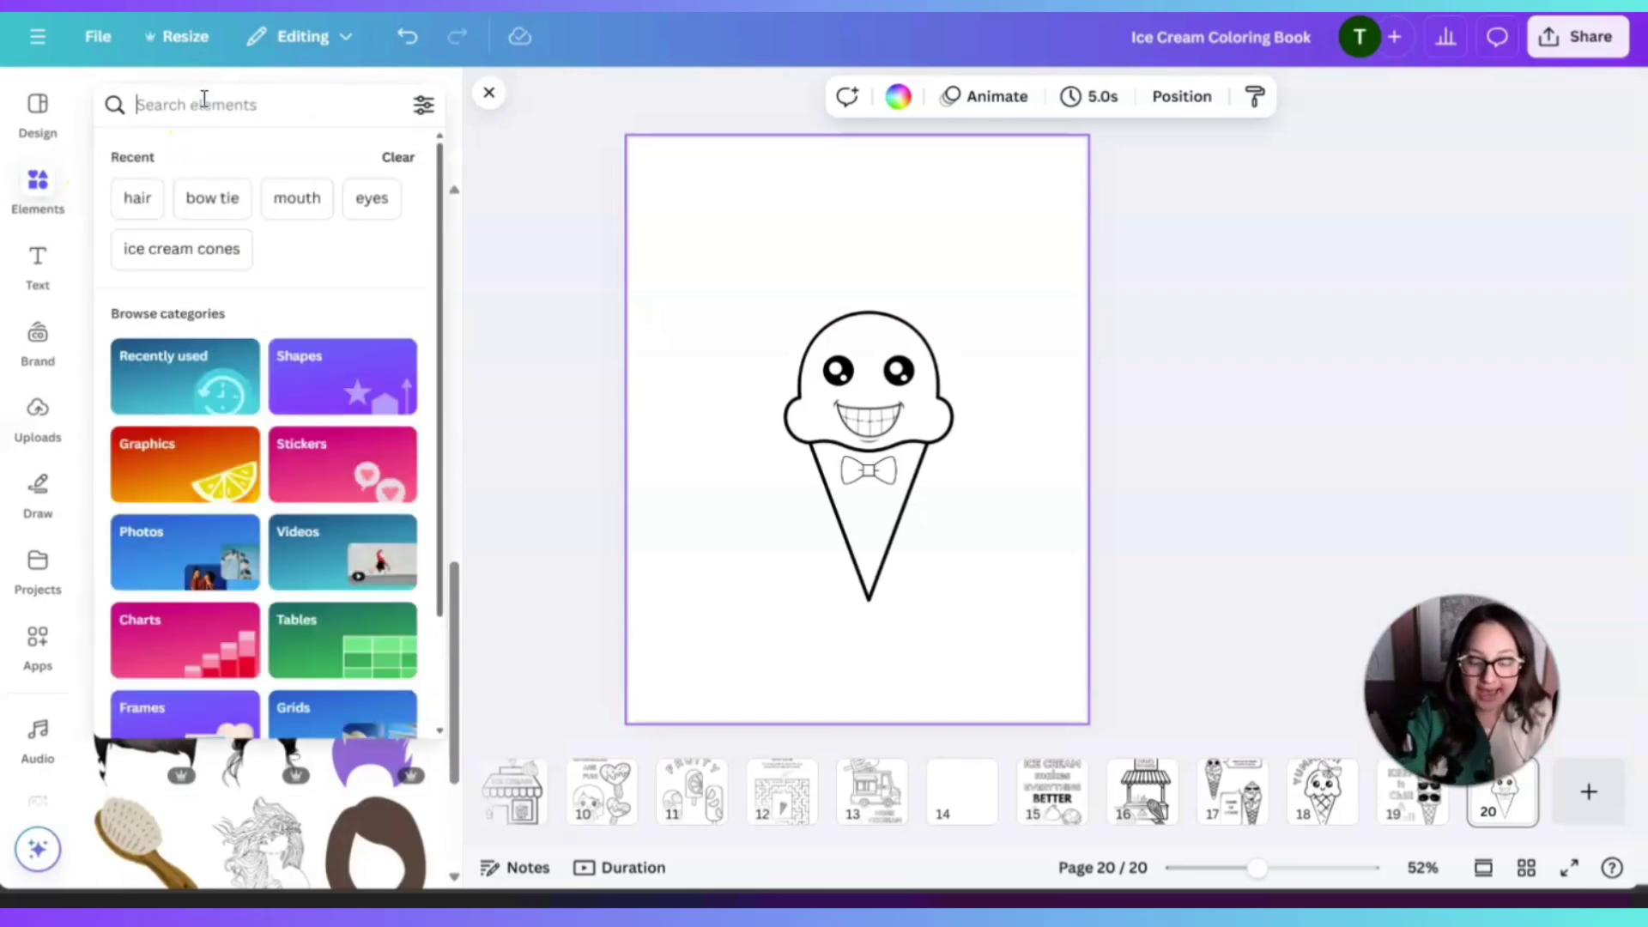
pyautogui.write('hat')
pyautogui.press('Return')
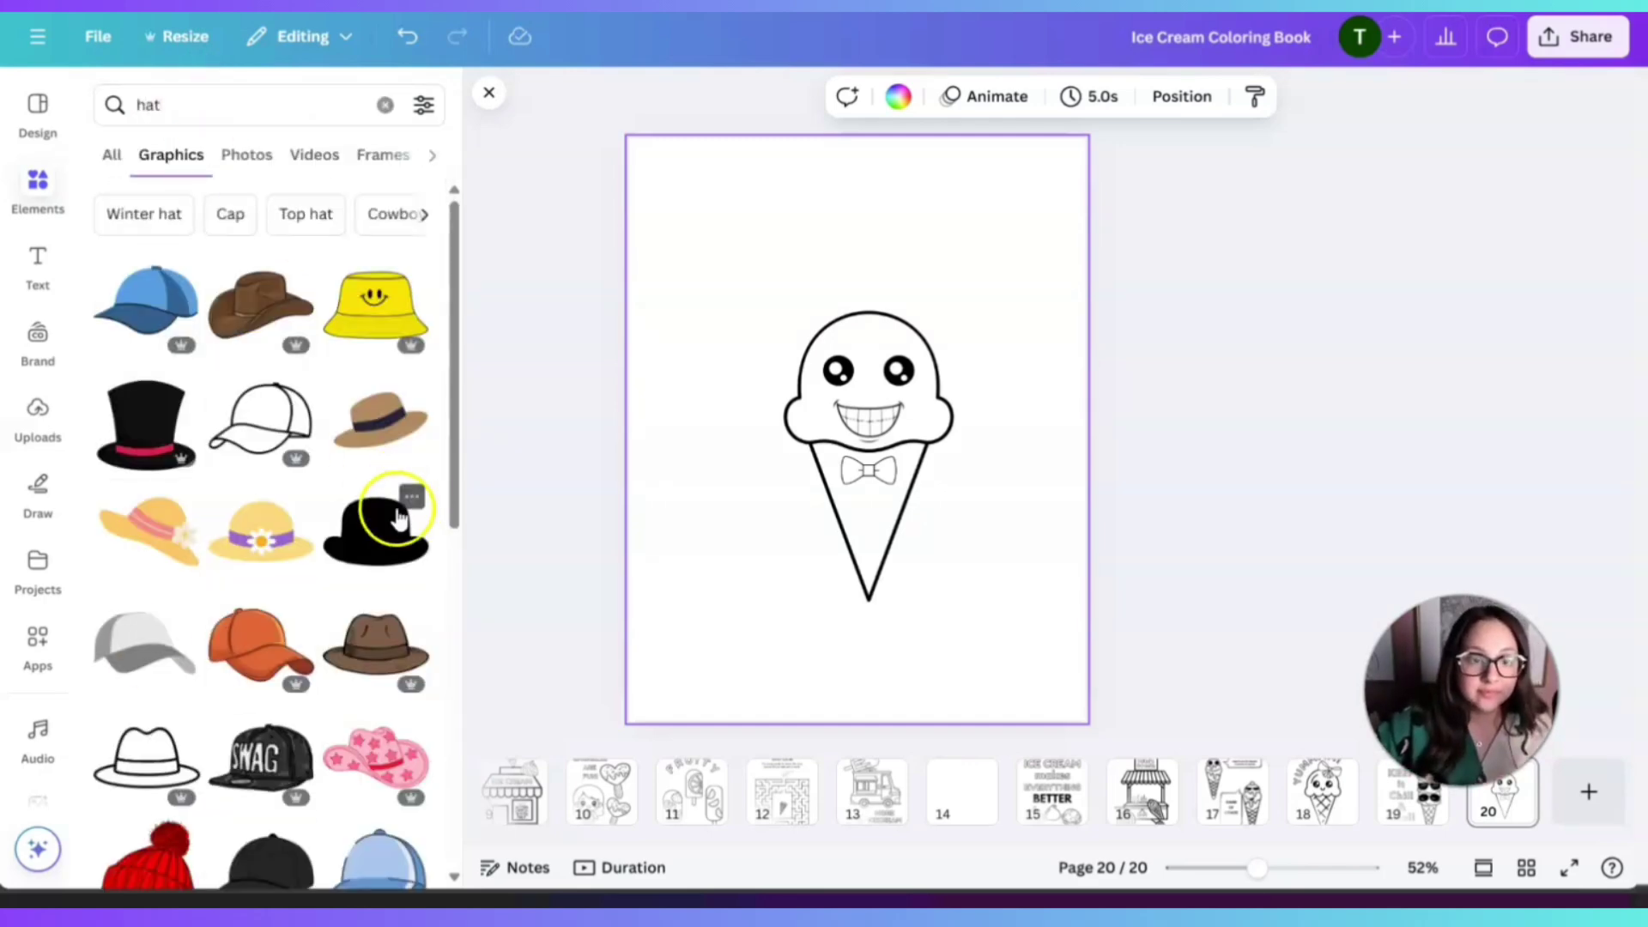
# - Try the outlined top hat at a smaller size on top of the ice cream scoop, and delete it from the page
pyautogui.scroll(-5, 197, 506)
pyautogui.scroll(4, 218, 507)
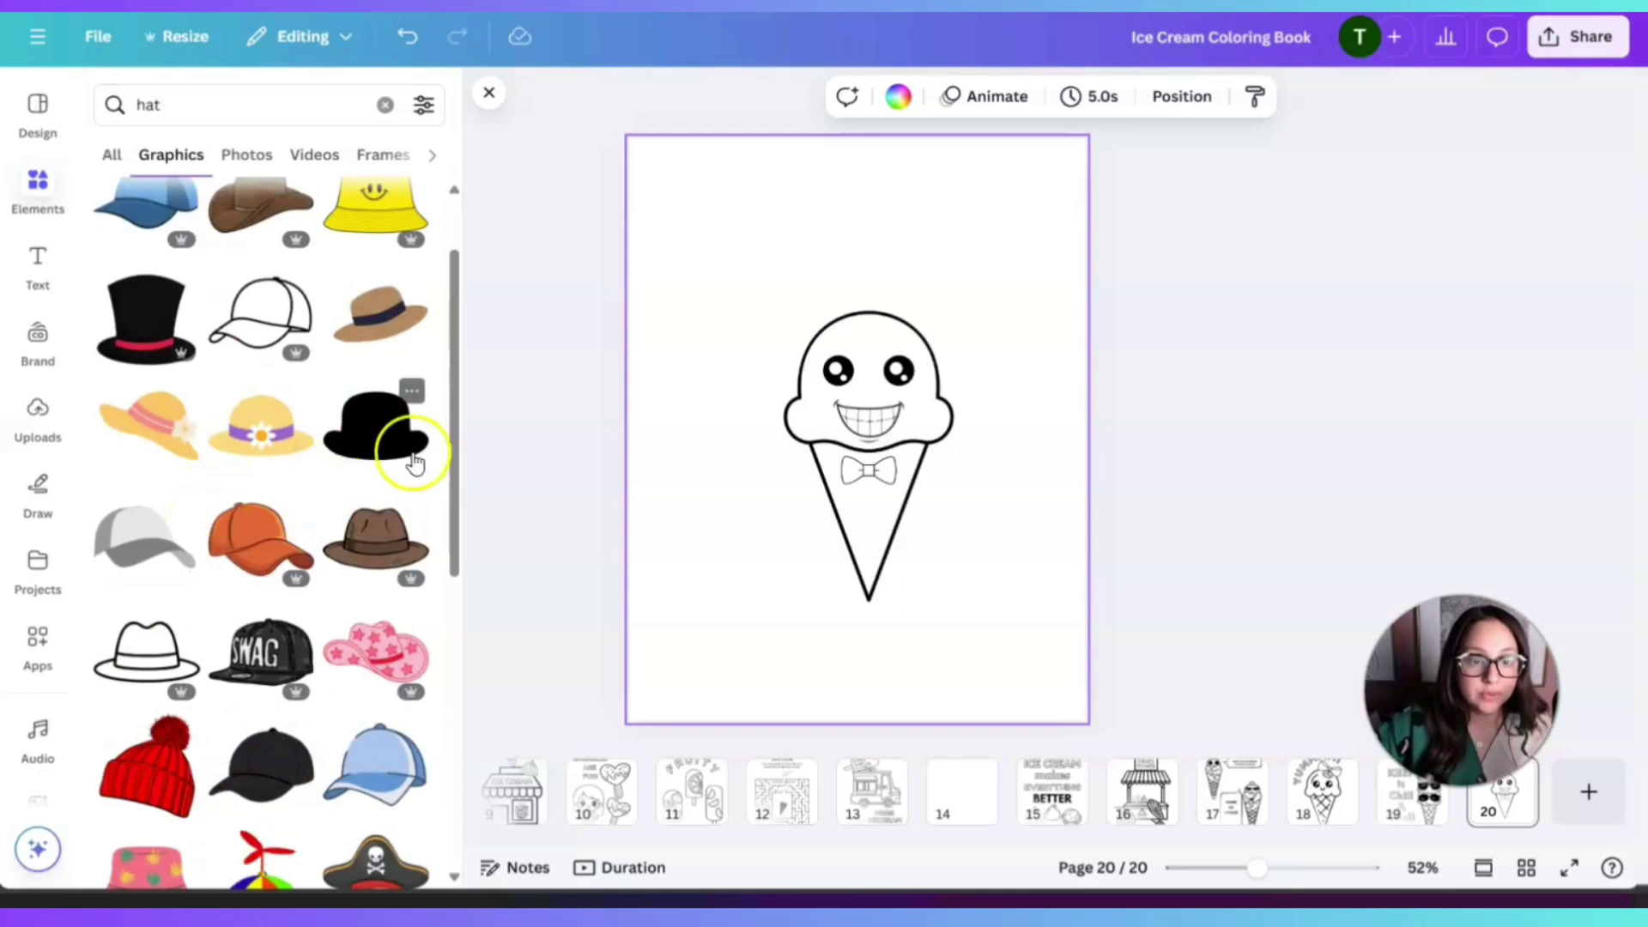
pyautogui.scroll(-8, 326, 527)
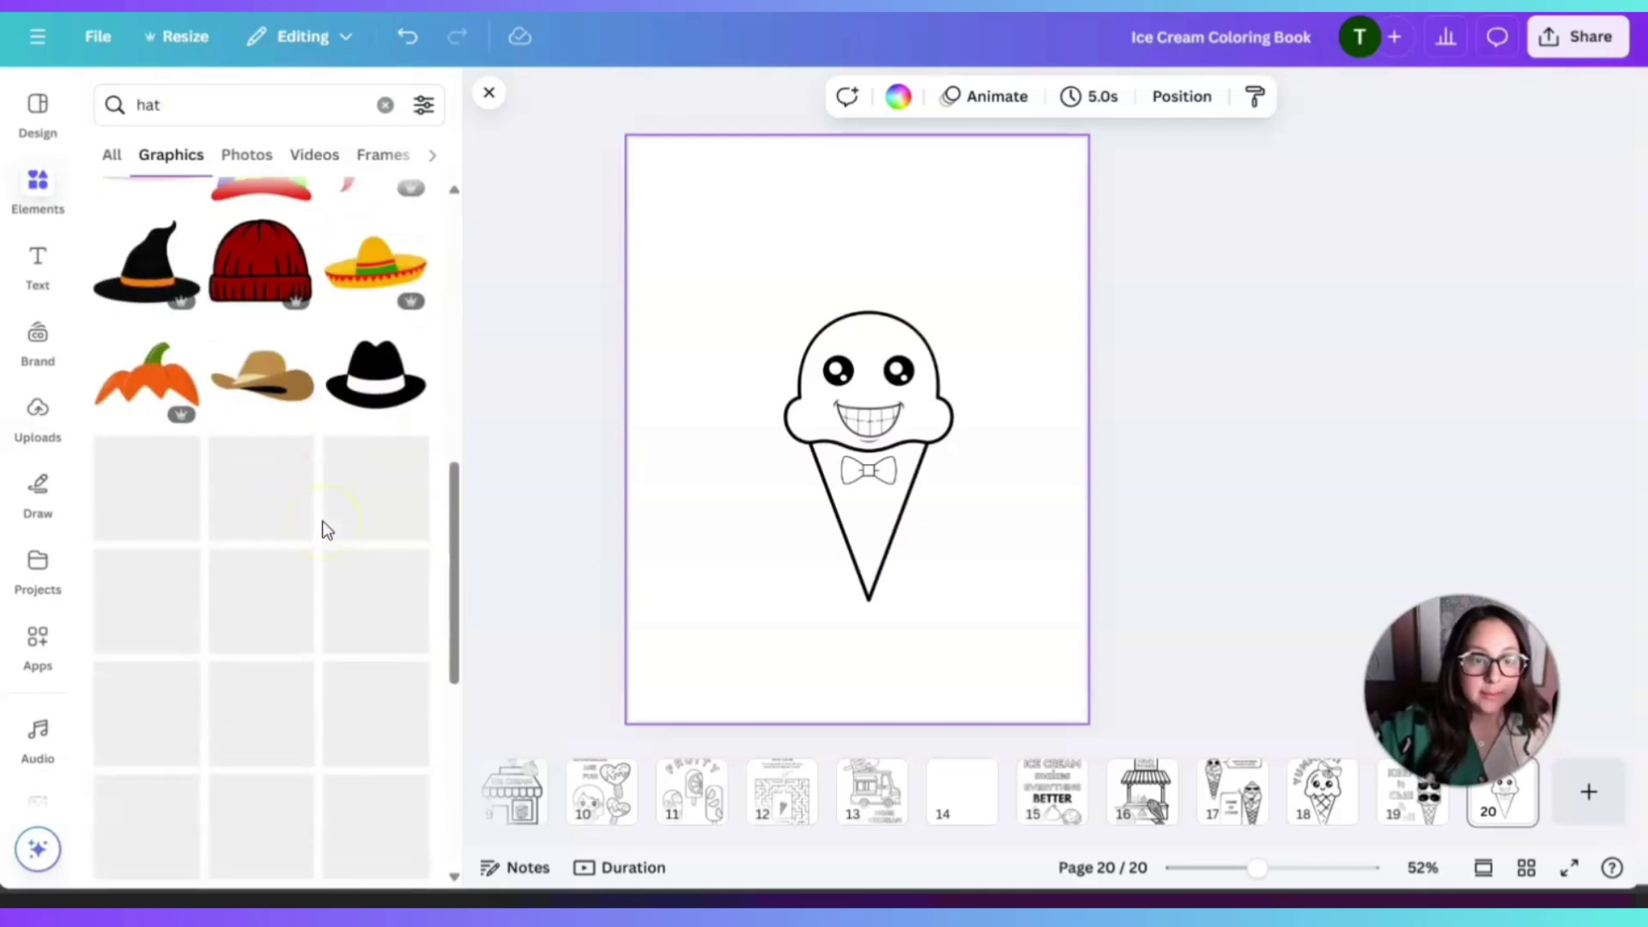
pyautogui.scroll(-4, 324, 526)
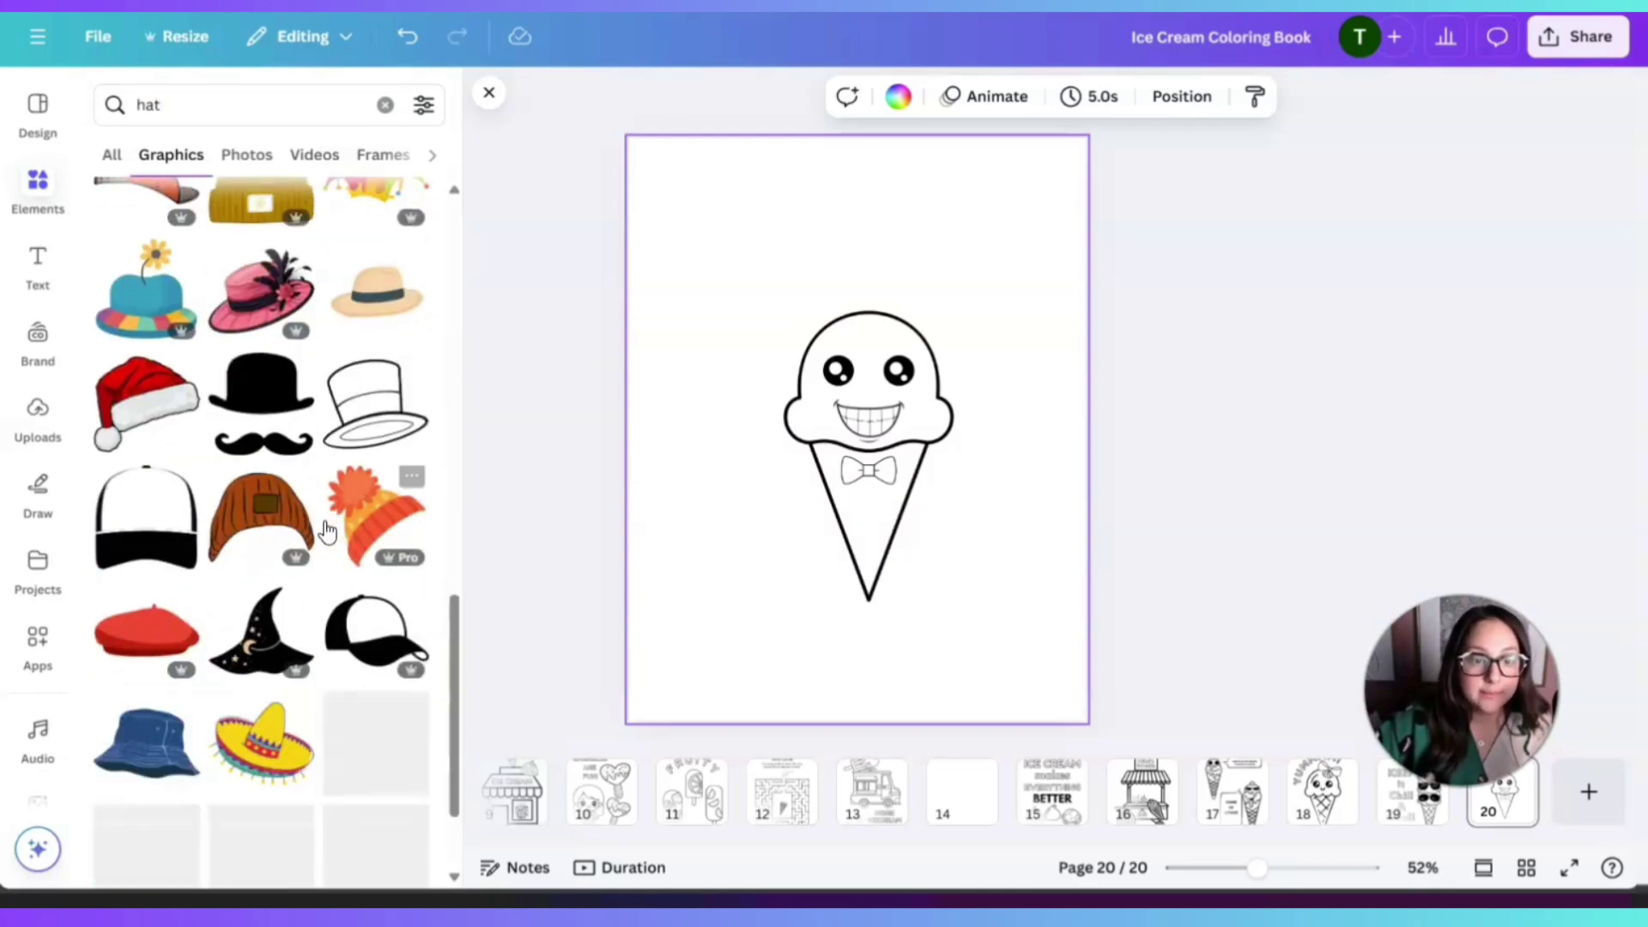
pyautogui.click(375, 405)
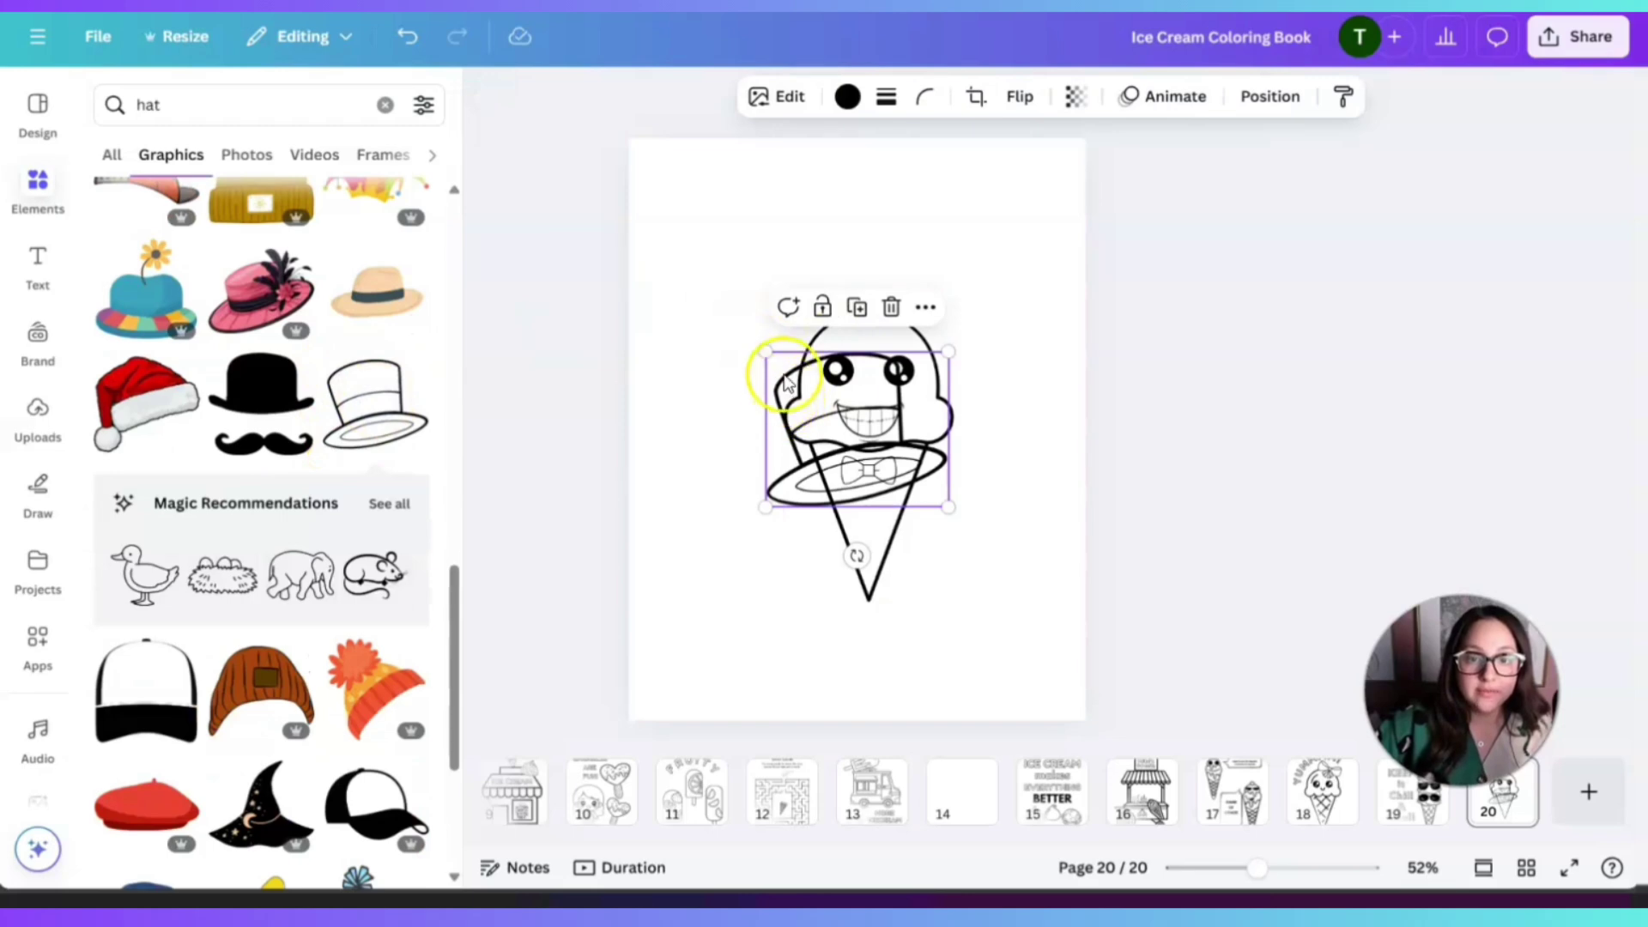
pyautogui.moveTo(787, 384); pyautogui.dragTo(794, 247)
pyautogui.click(780, 180)
pyautogui.click(802, 323)
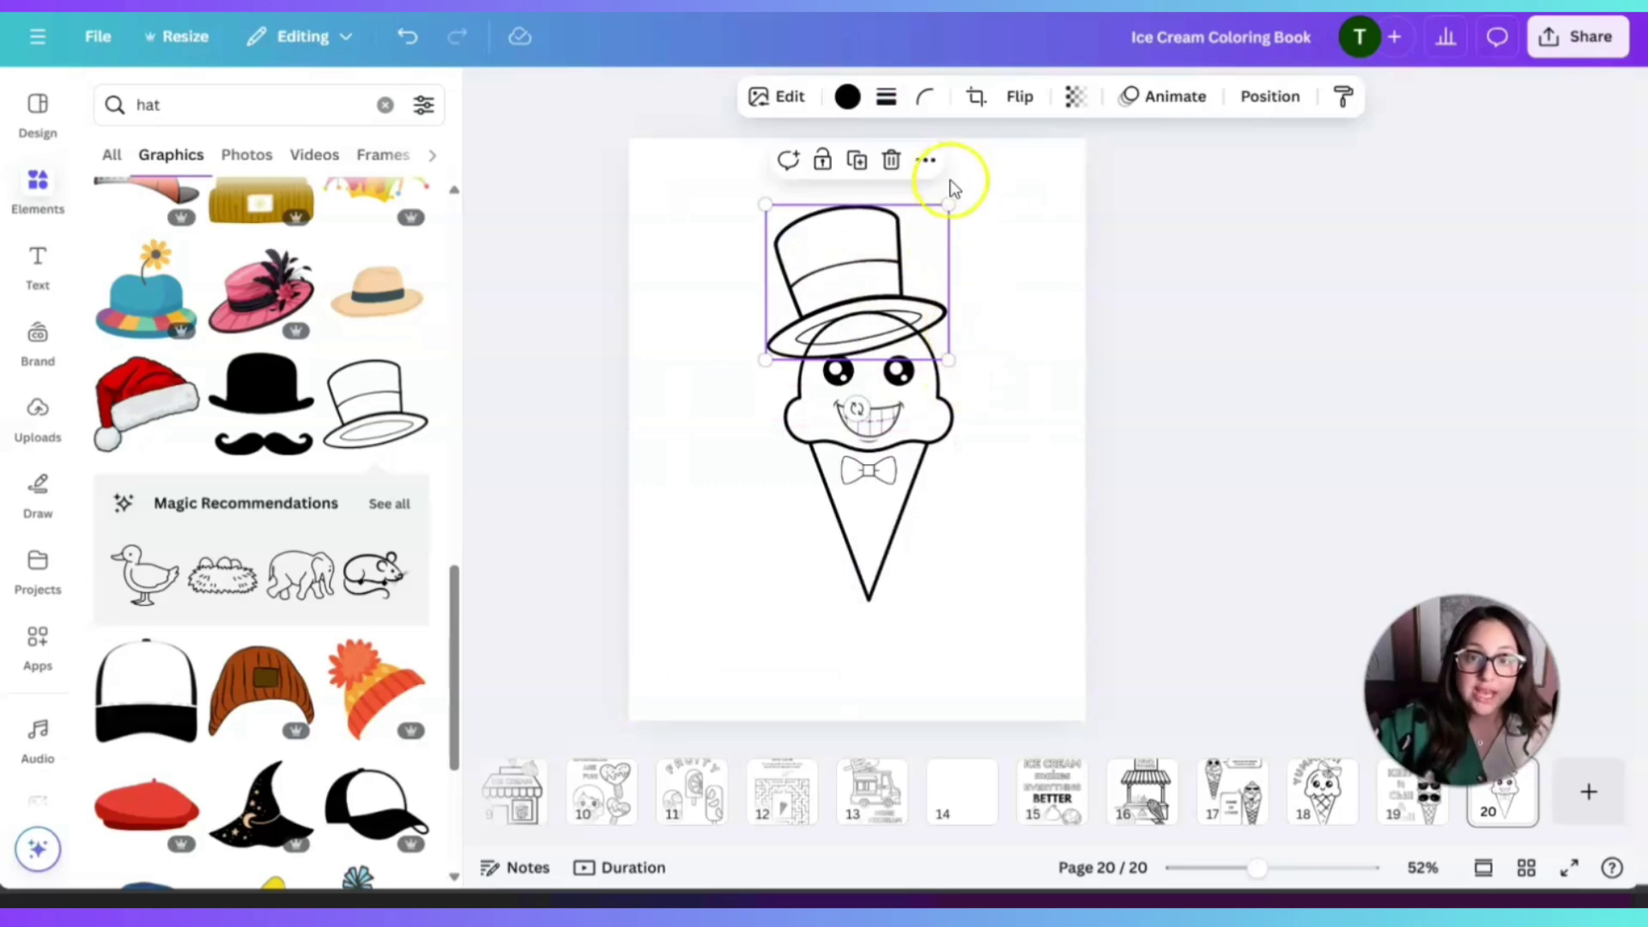
pyautogui.moveTo(946, 208); pyautogui.dragTo(905, 243)
pyautogui.moveTo(794, 280); pyautogui.dragTo(847, 265)
pyautogui.click(1032, 380)
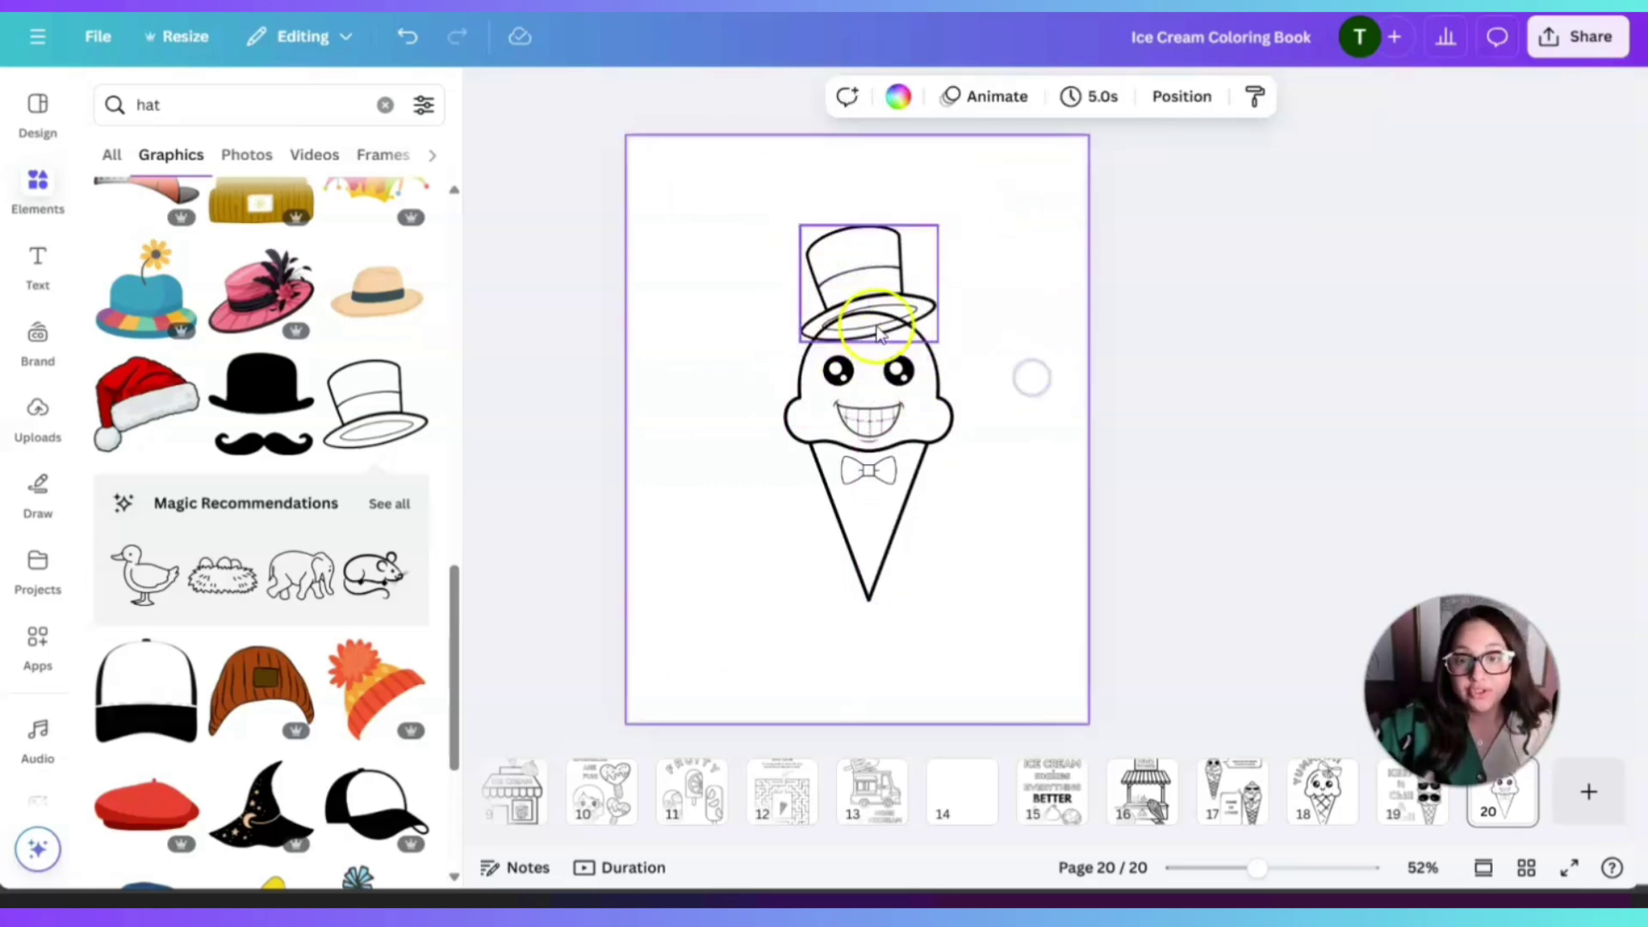
pyautogui.click(888, 264)
pyautogui.press('Delete')
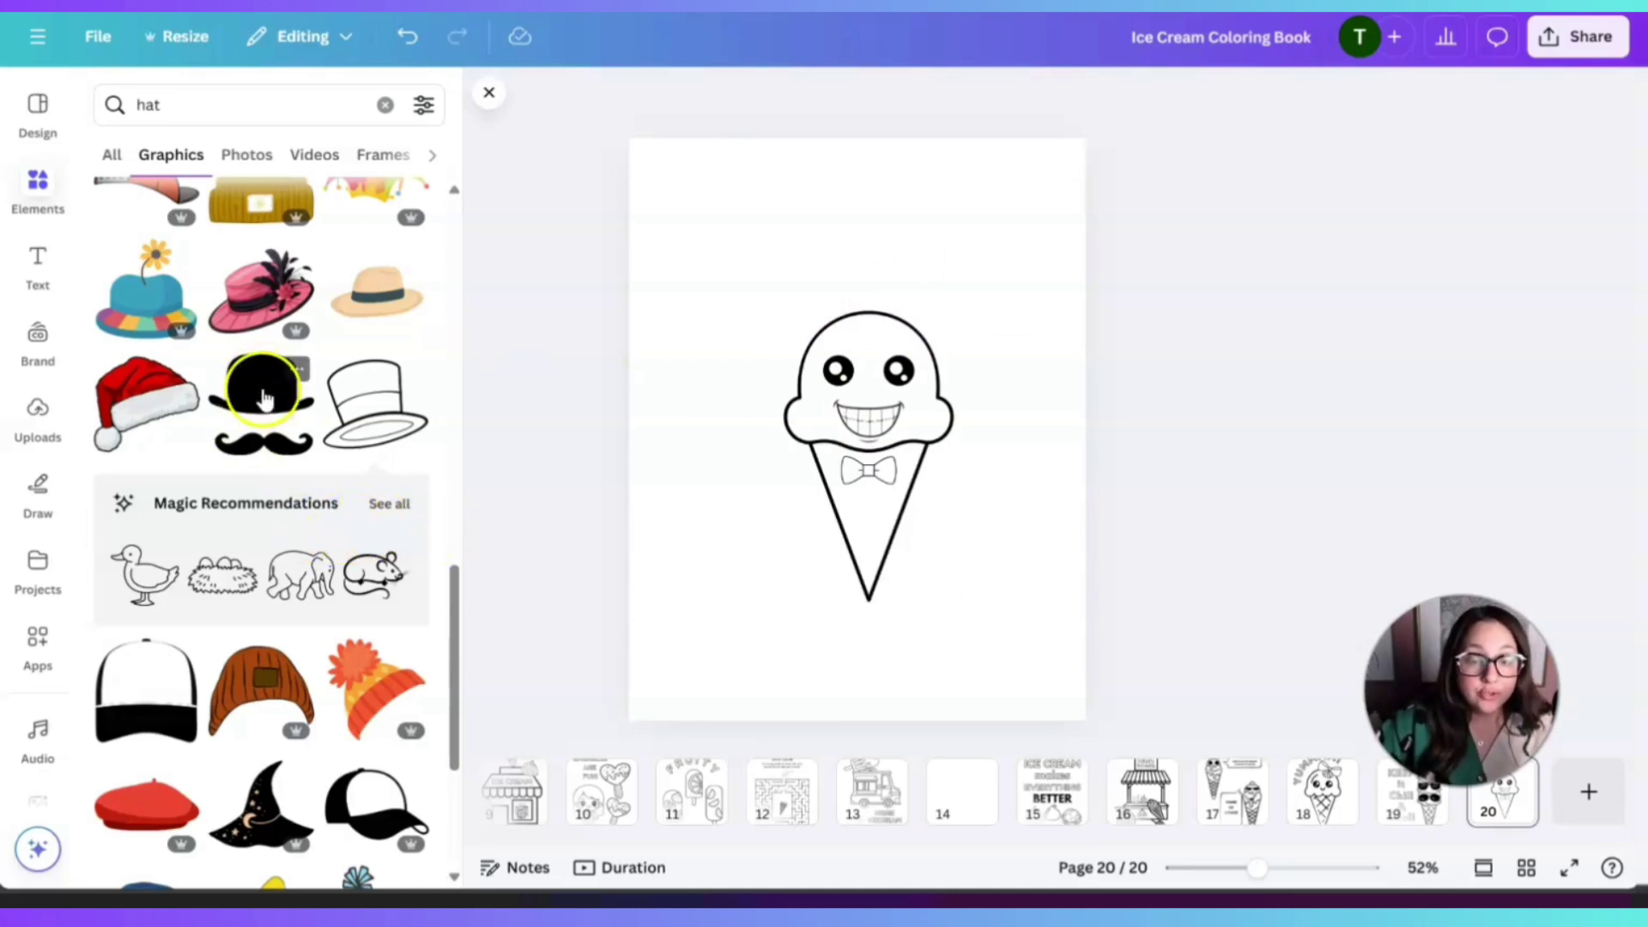
# - Add the white fedora with the black band, enlarge it, and center it on top of the ice cream scoop
pyautogui.scroll(-8, 377, 541)
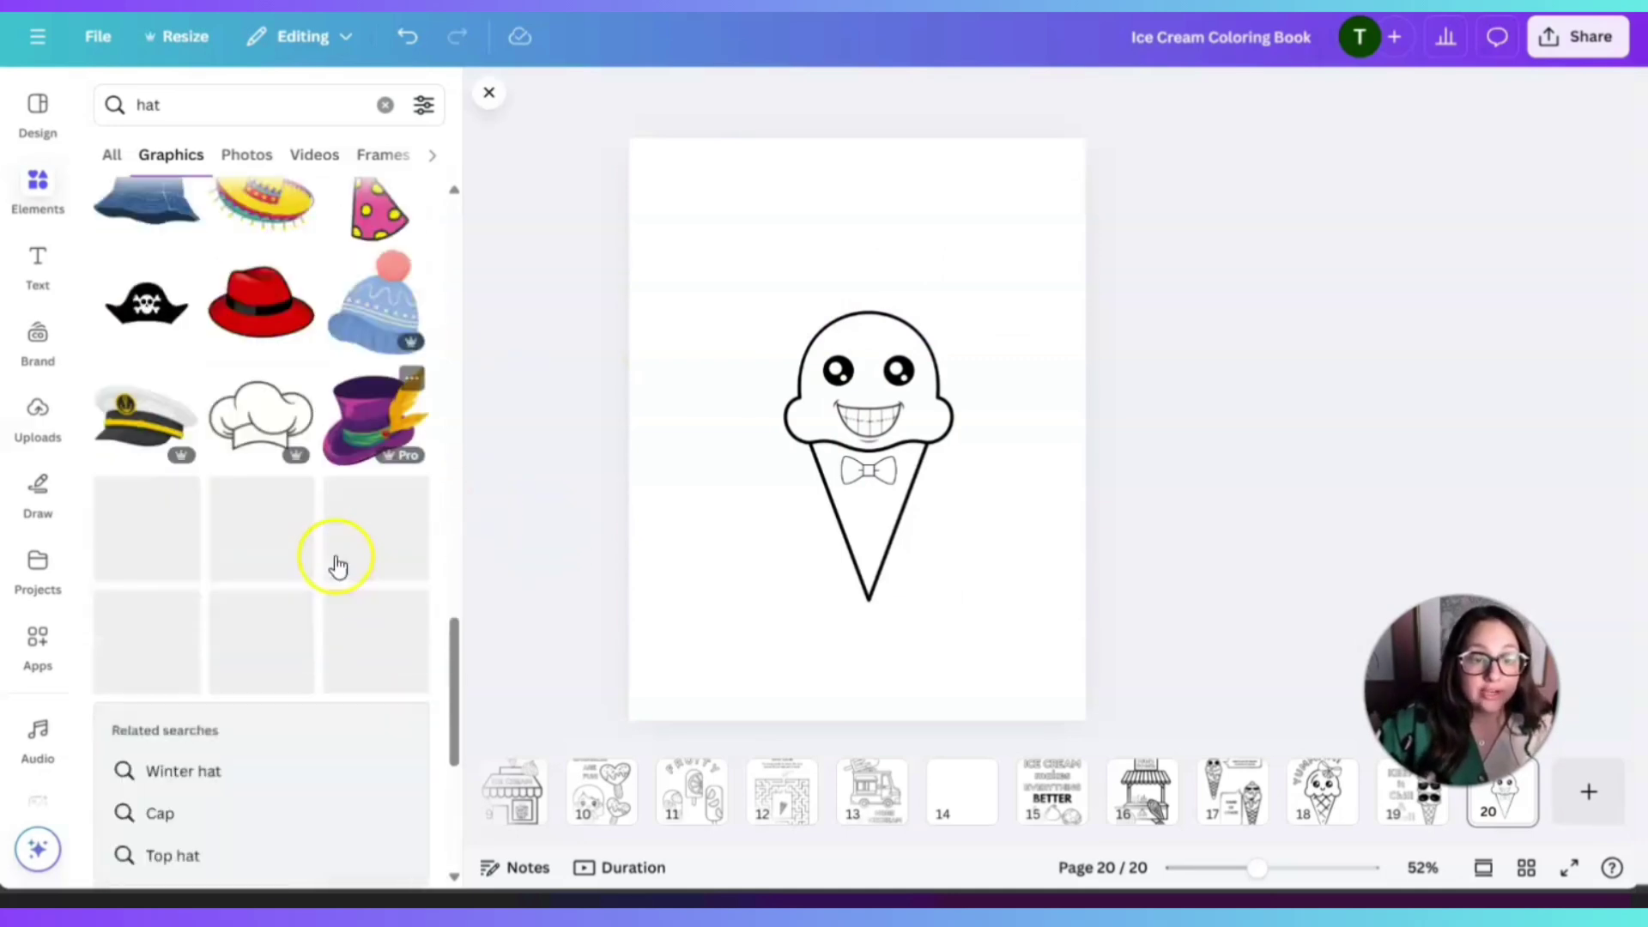
pyautogui.scroll(5, 338, 549)
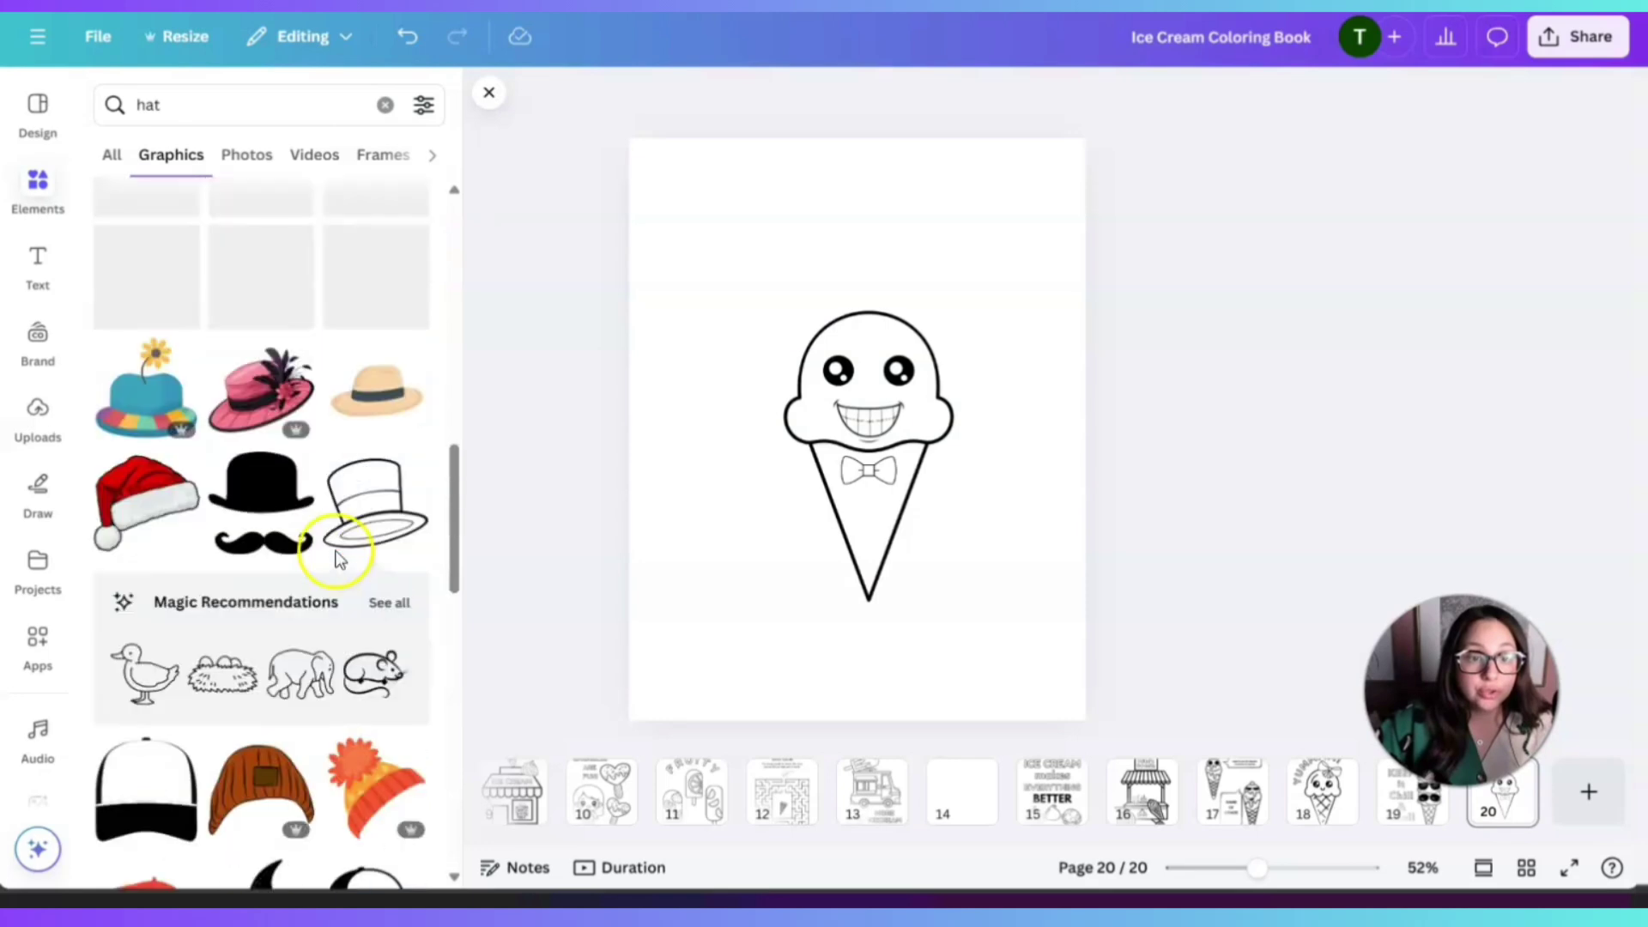
pyautogui.scroll(-10, 315, 466)
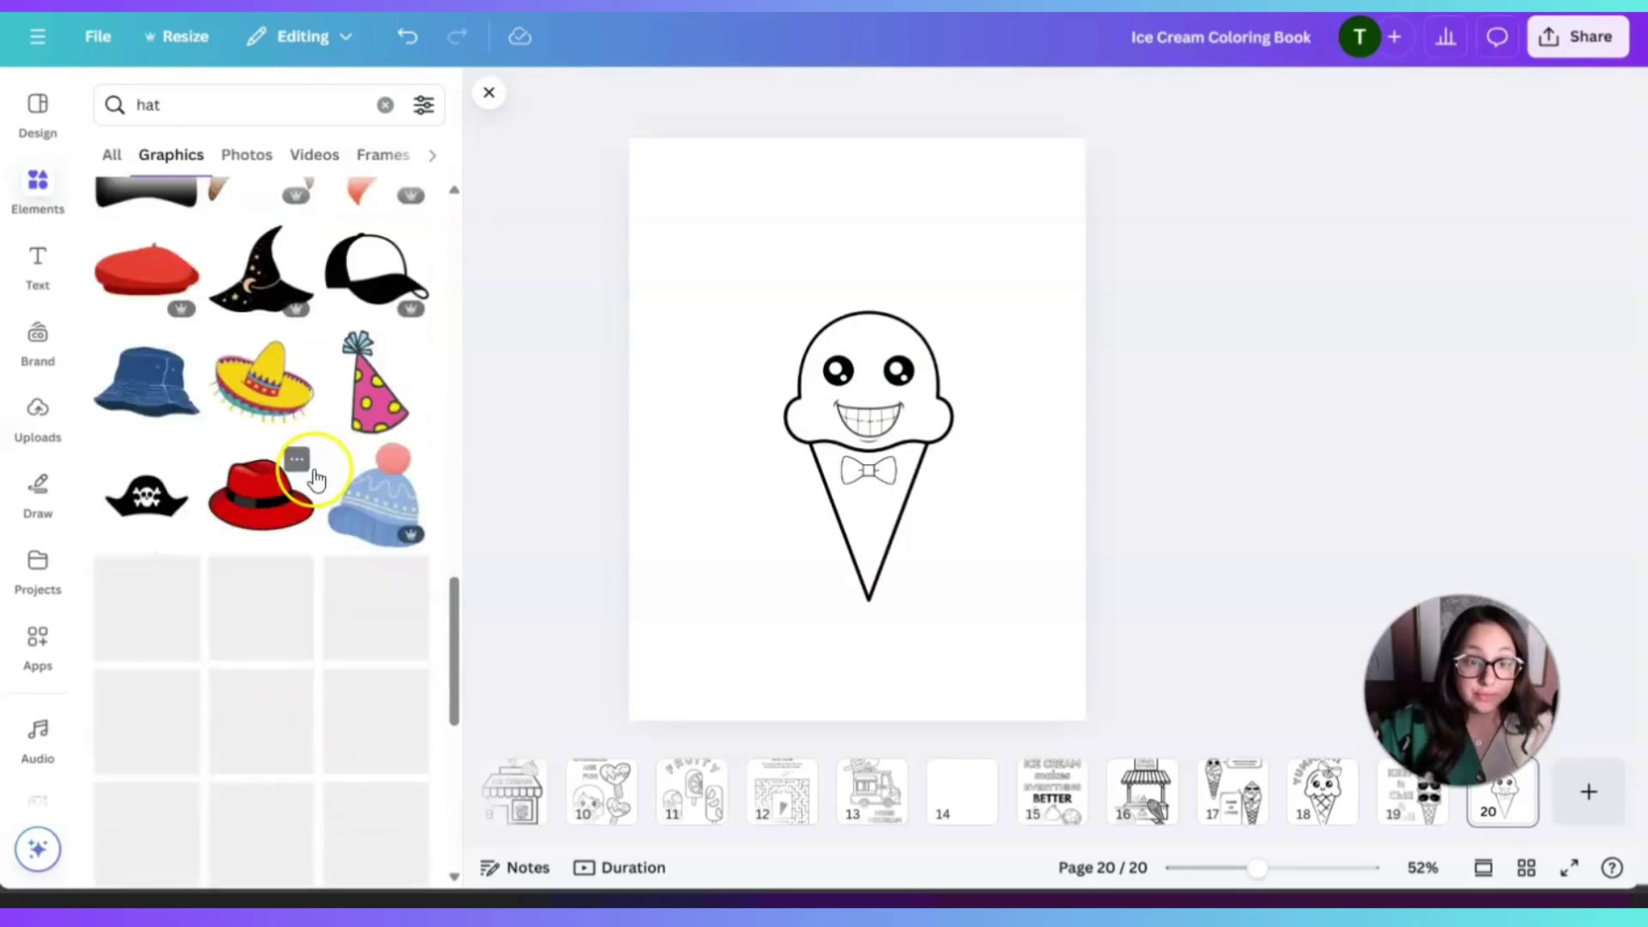
pyautogui.scroll(-4, 314, 478)
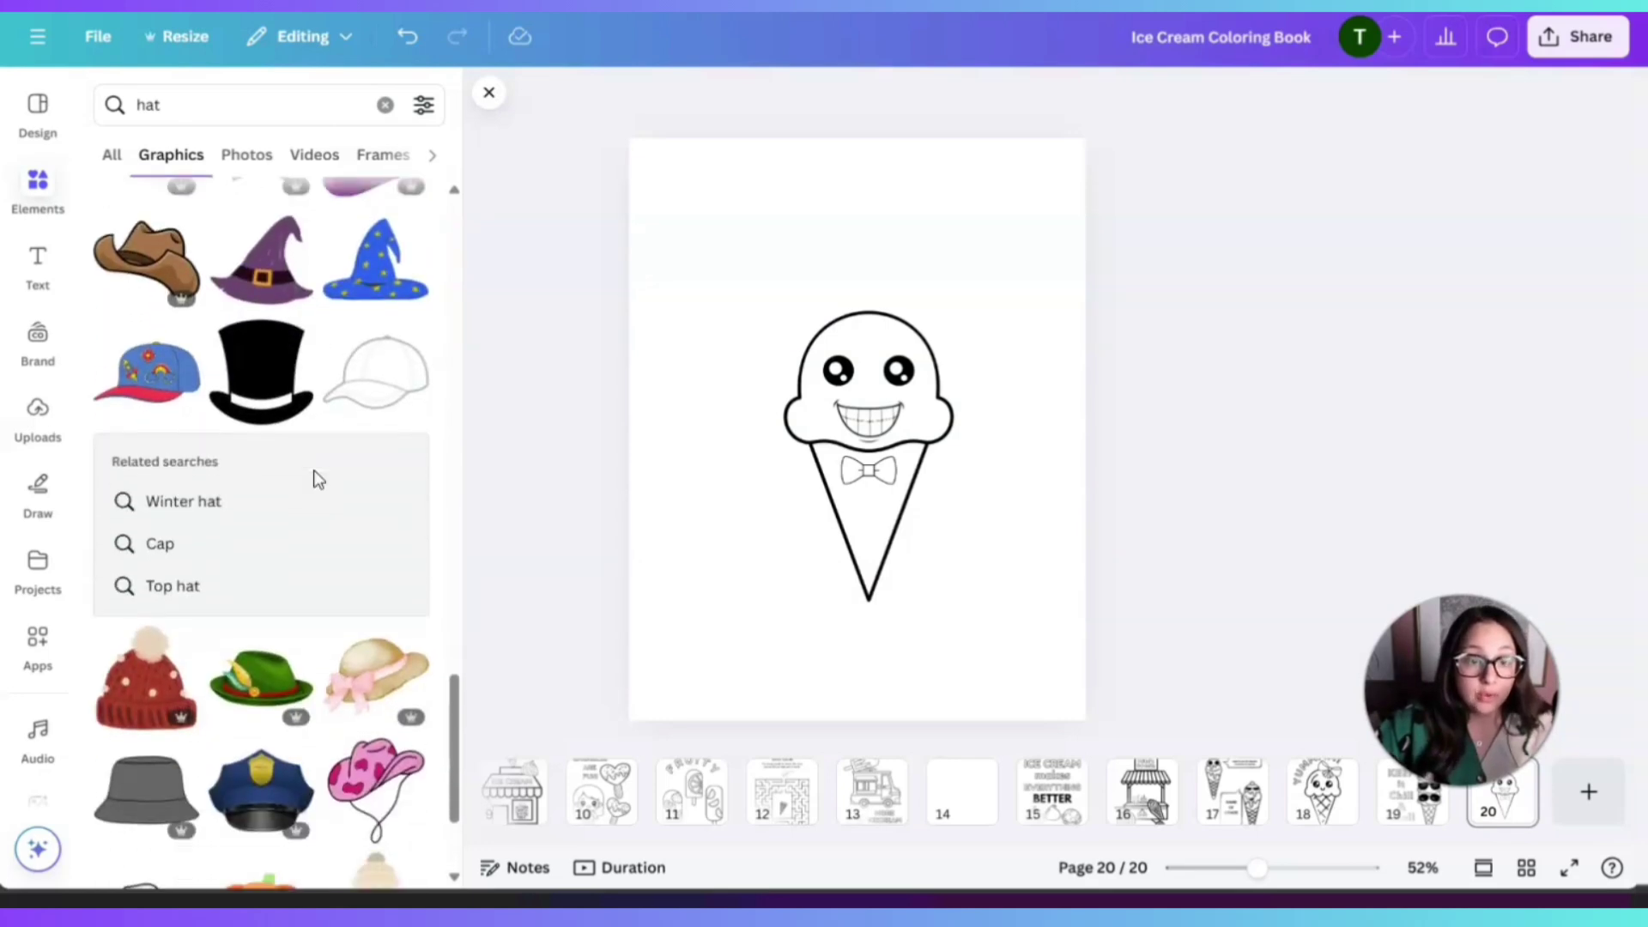
pyautogui.scroll(-3, 309, 489)
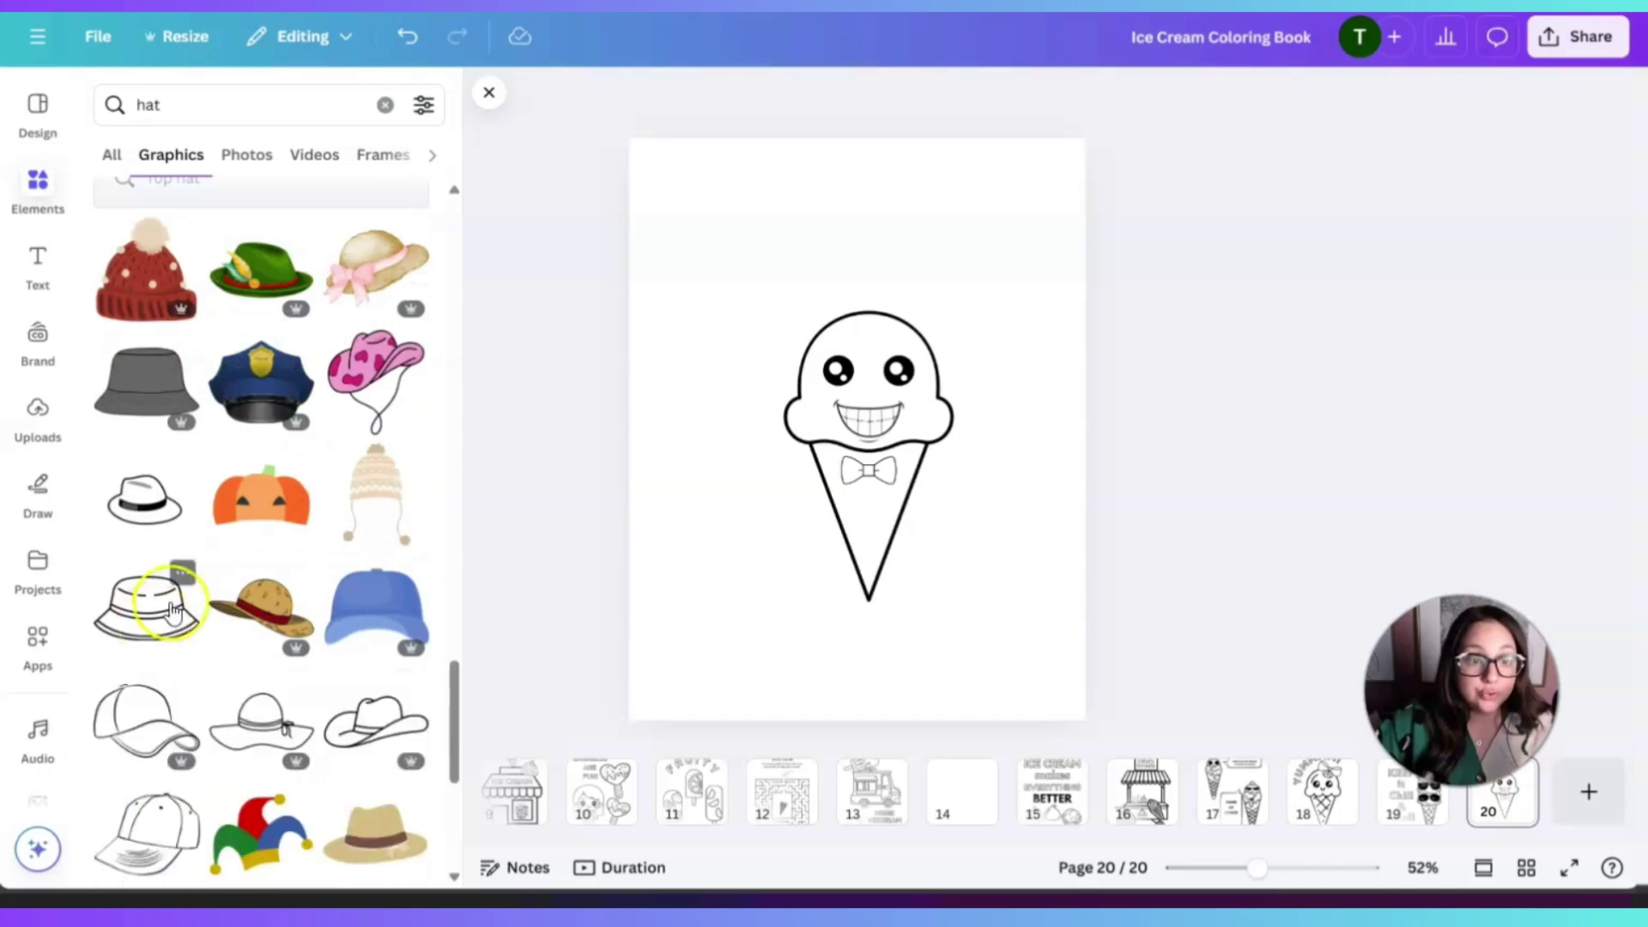
pyautogui.click(142, 508)
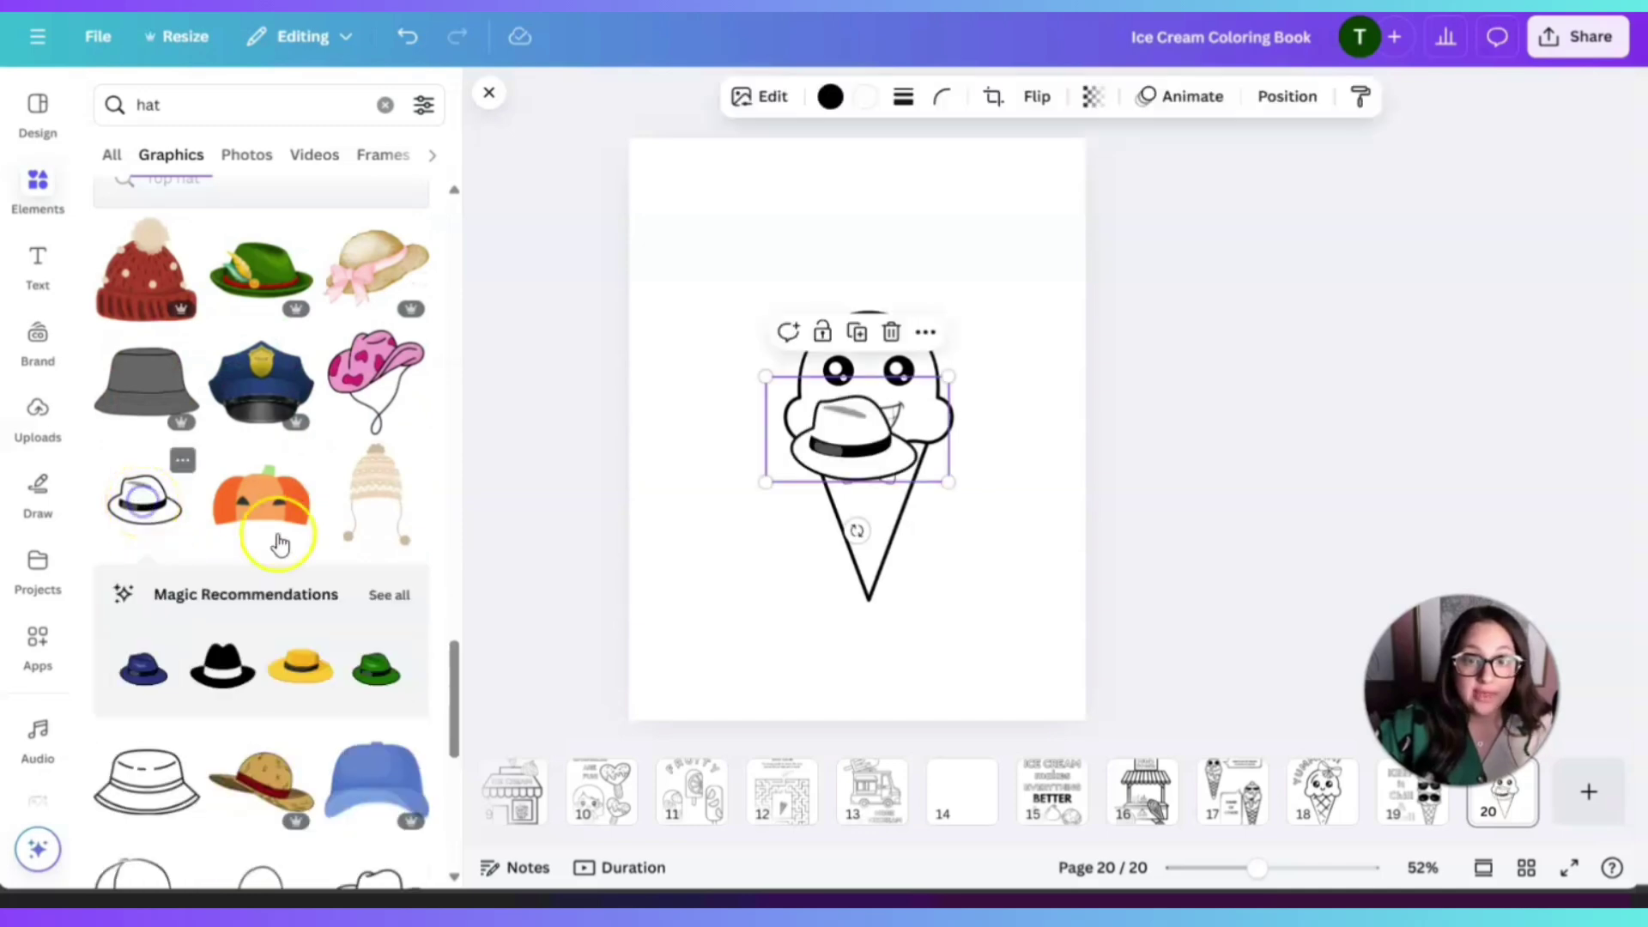
pyautogui.moveTo(816, 420); pyautogui.dragTo(850, 306)
pyautogui.moveTo(968, 234); pyautogui.dragTo(1035, 200)
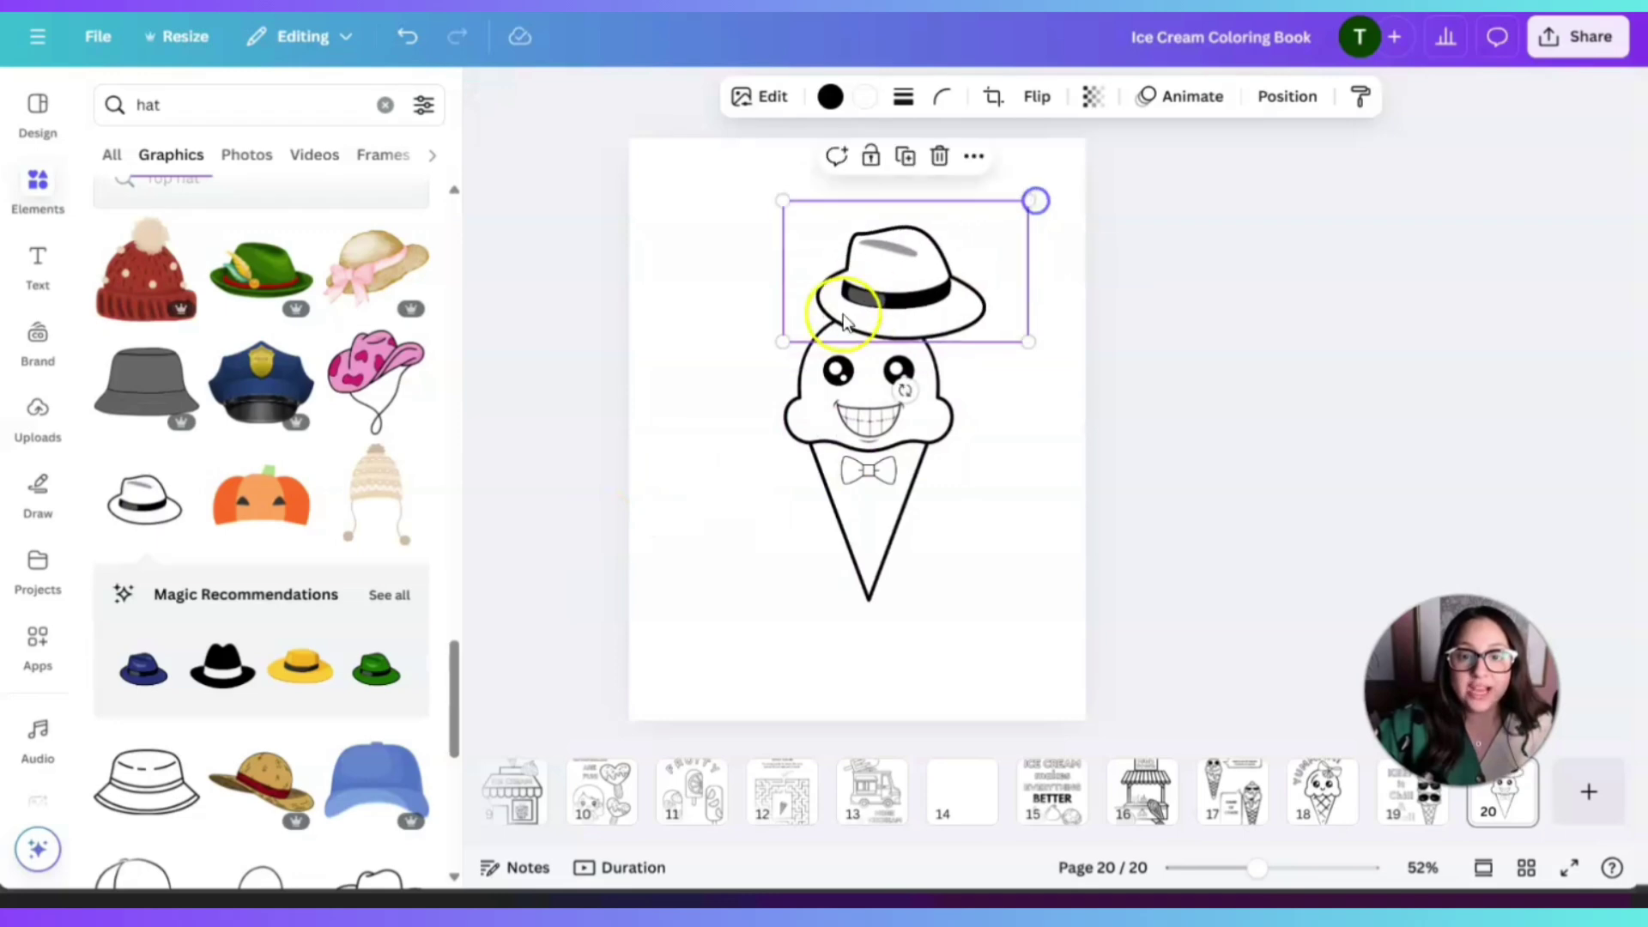
pyautogui.moveTo(891, 283); pyautogui.dragTo(851, 281)
pyautogui.click(1002, 421)
# - Shrink the fedora to fit the head and recenter it on top of the ice cream scoop
pyautogui.click(914, 262)
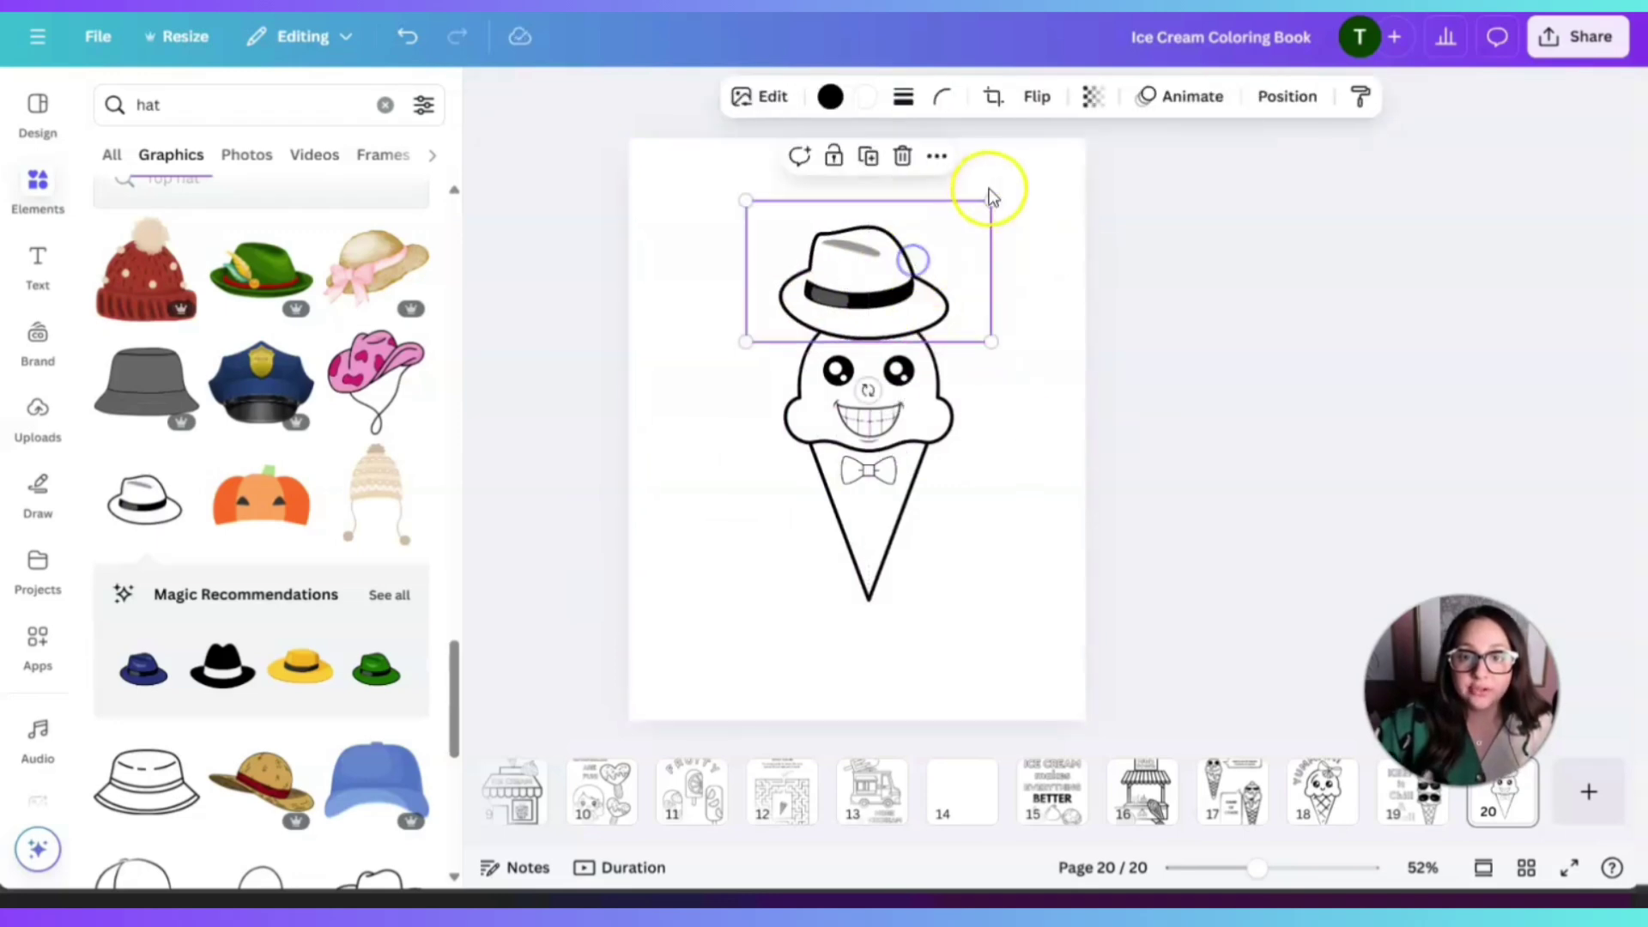
pyautogui.moveTo(989, 199); pyautogui.dragTo(931, 234)
pyautogui.moveTo(818, 302); pyautogui.dragTo(849, 298)
pyautogui.click(984, 519)
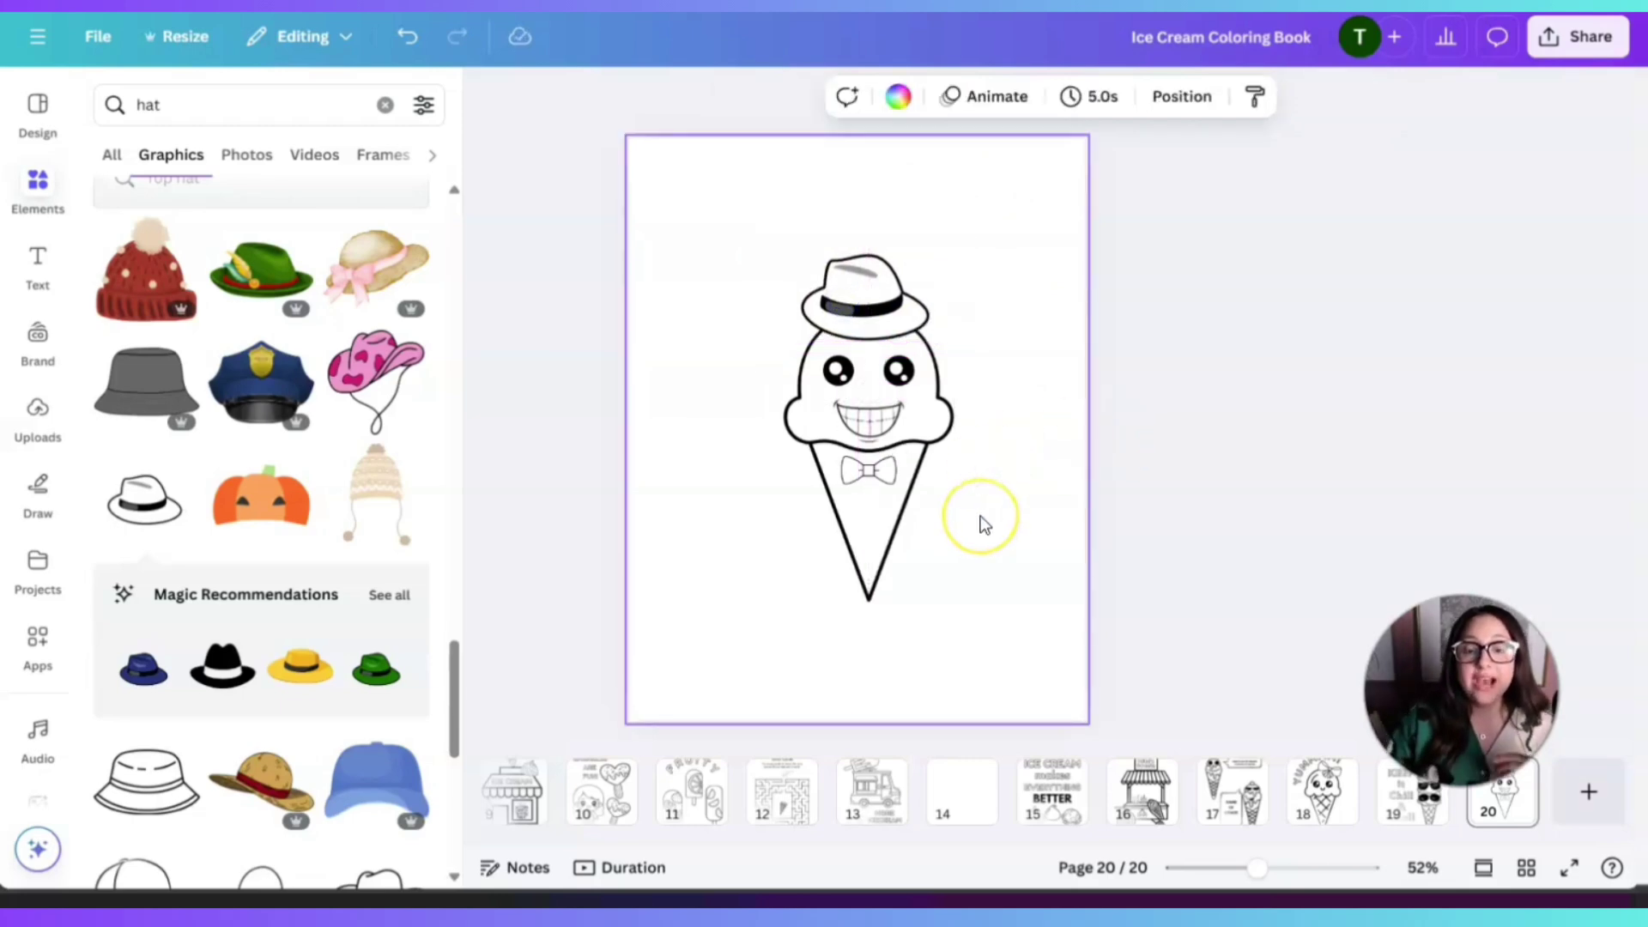
# - Search the graphics for "arms" in place of the hat search
pyautogui.doubleClick(169, 104)
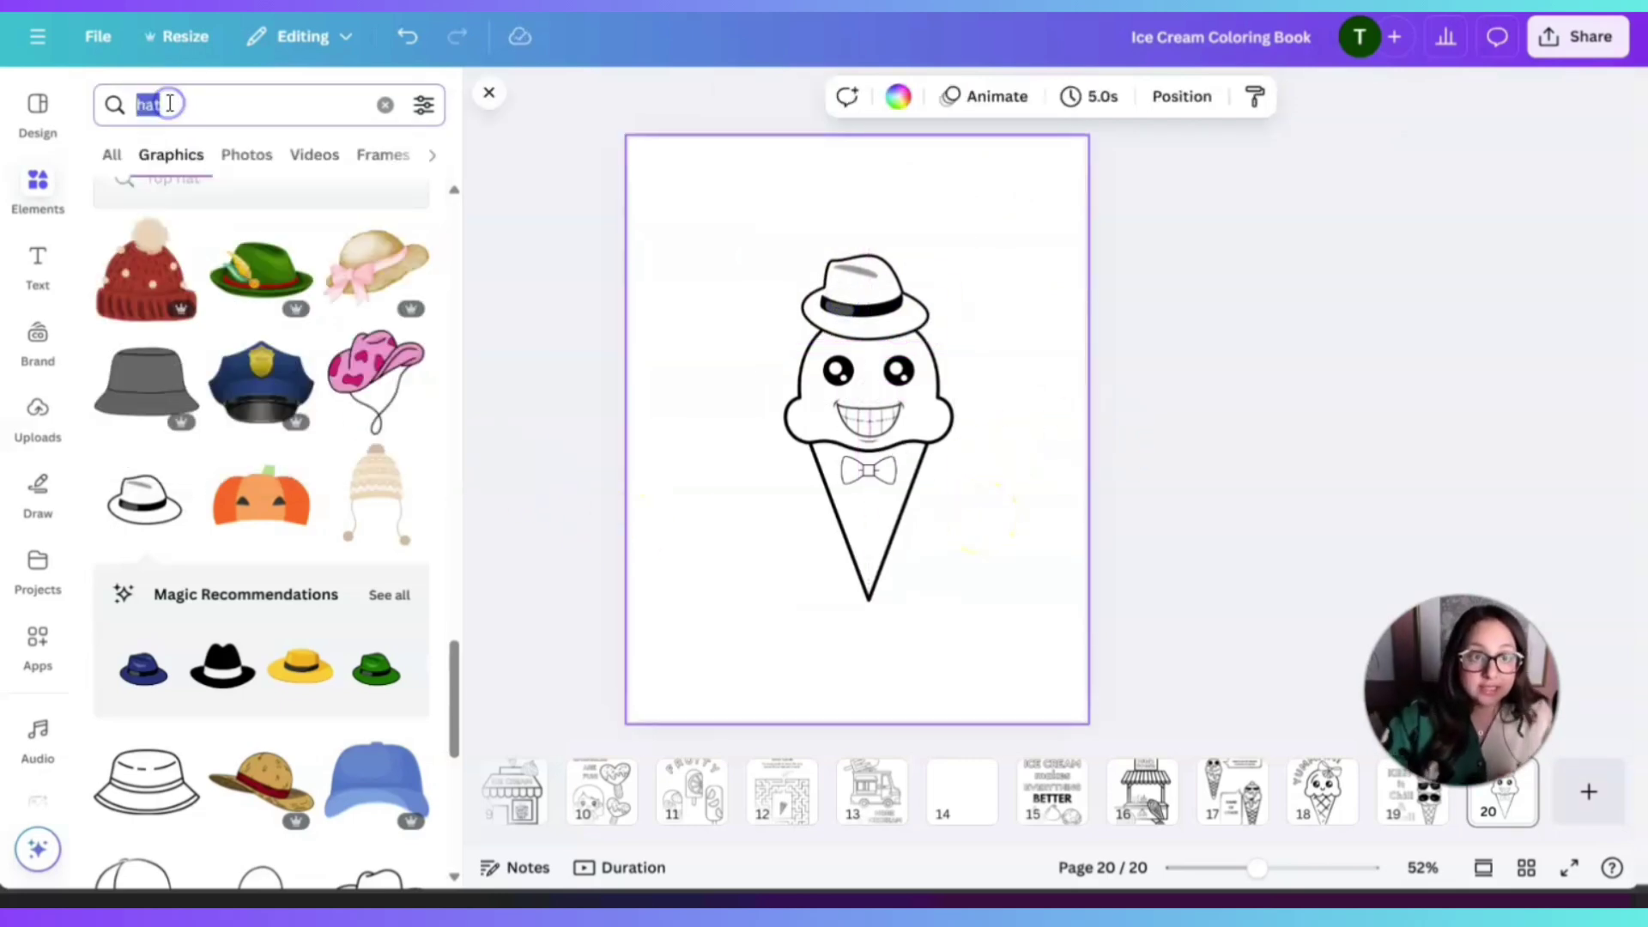
pyautogui.write('arms')
pyautogui.press('Return')
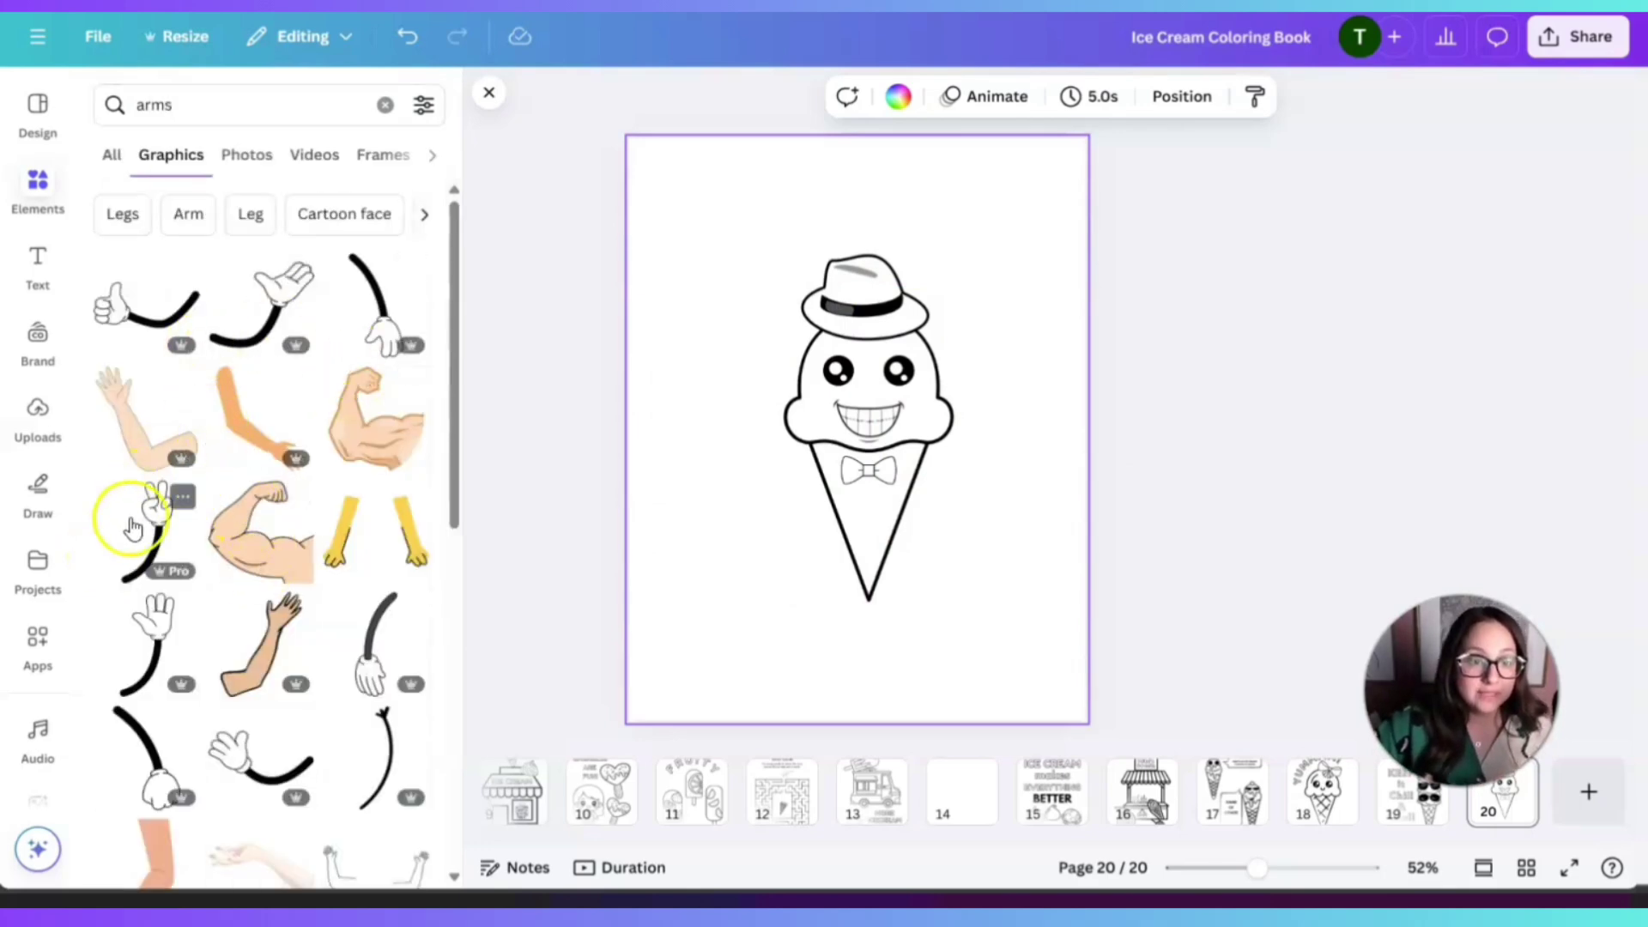
# - Add the peace-sign arm graphic, shrink it, and rotate it outward so it attaches to the right side of the cone
pyautogui.click(155, 536)
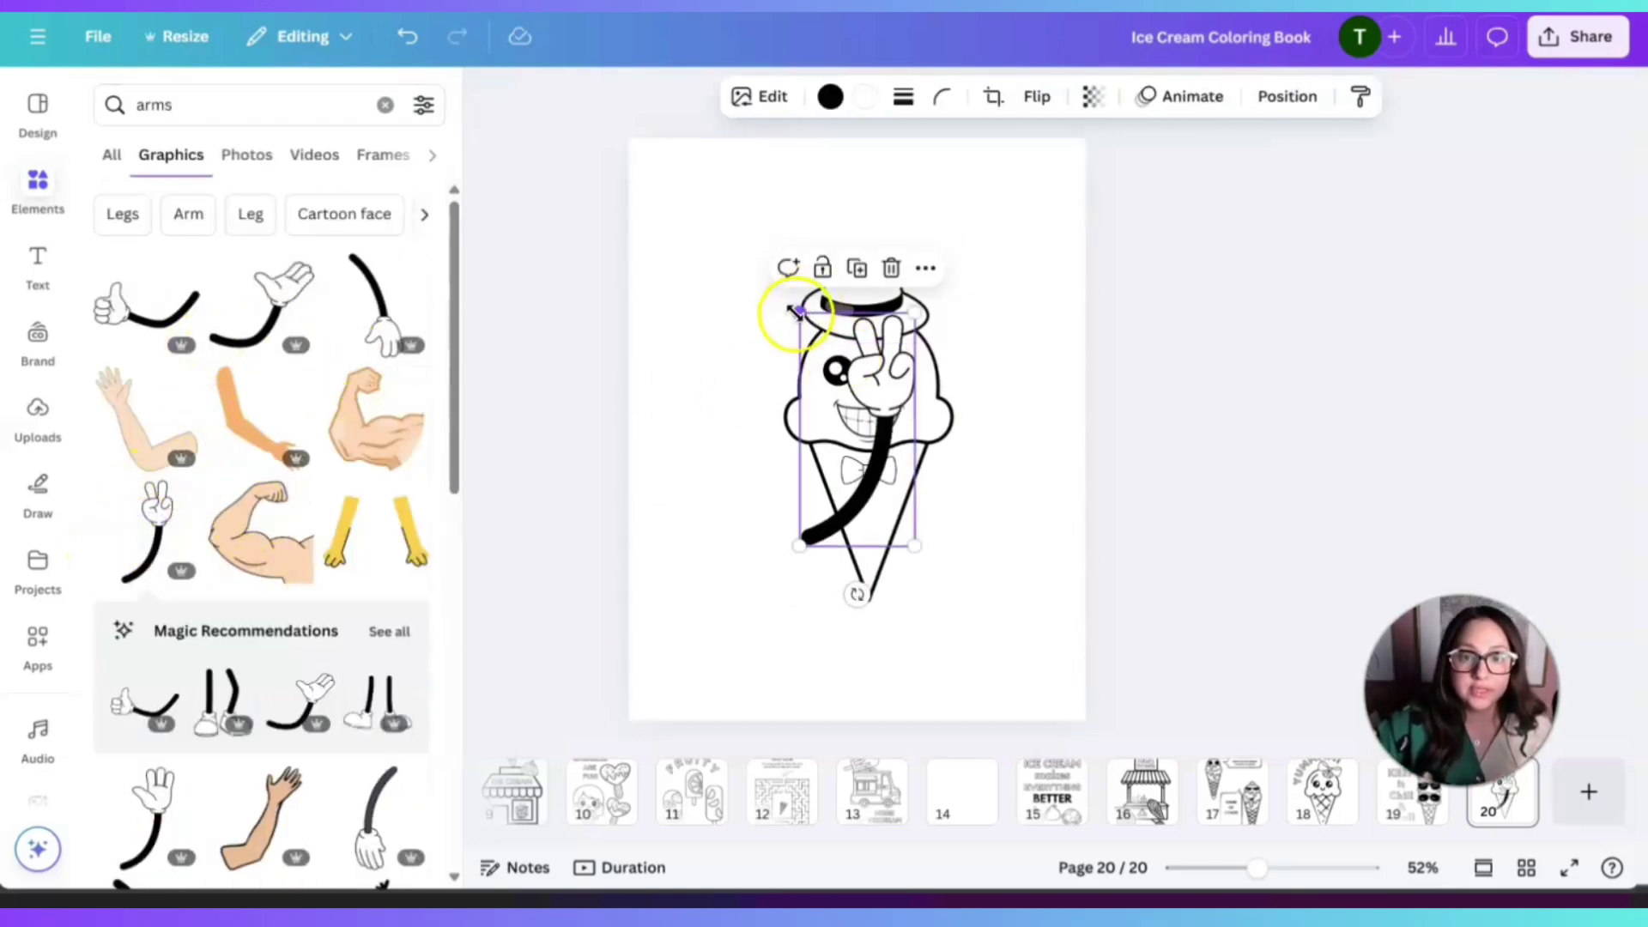
pyautogui.moveTo(799, 314); pyautogui.dragTo(969, 387)
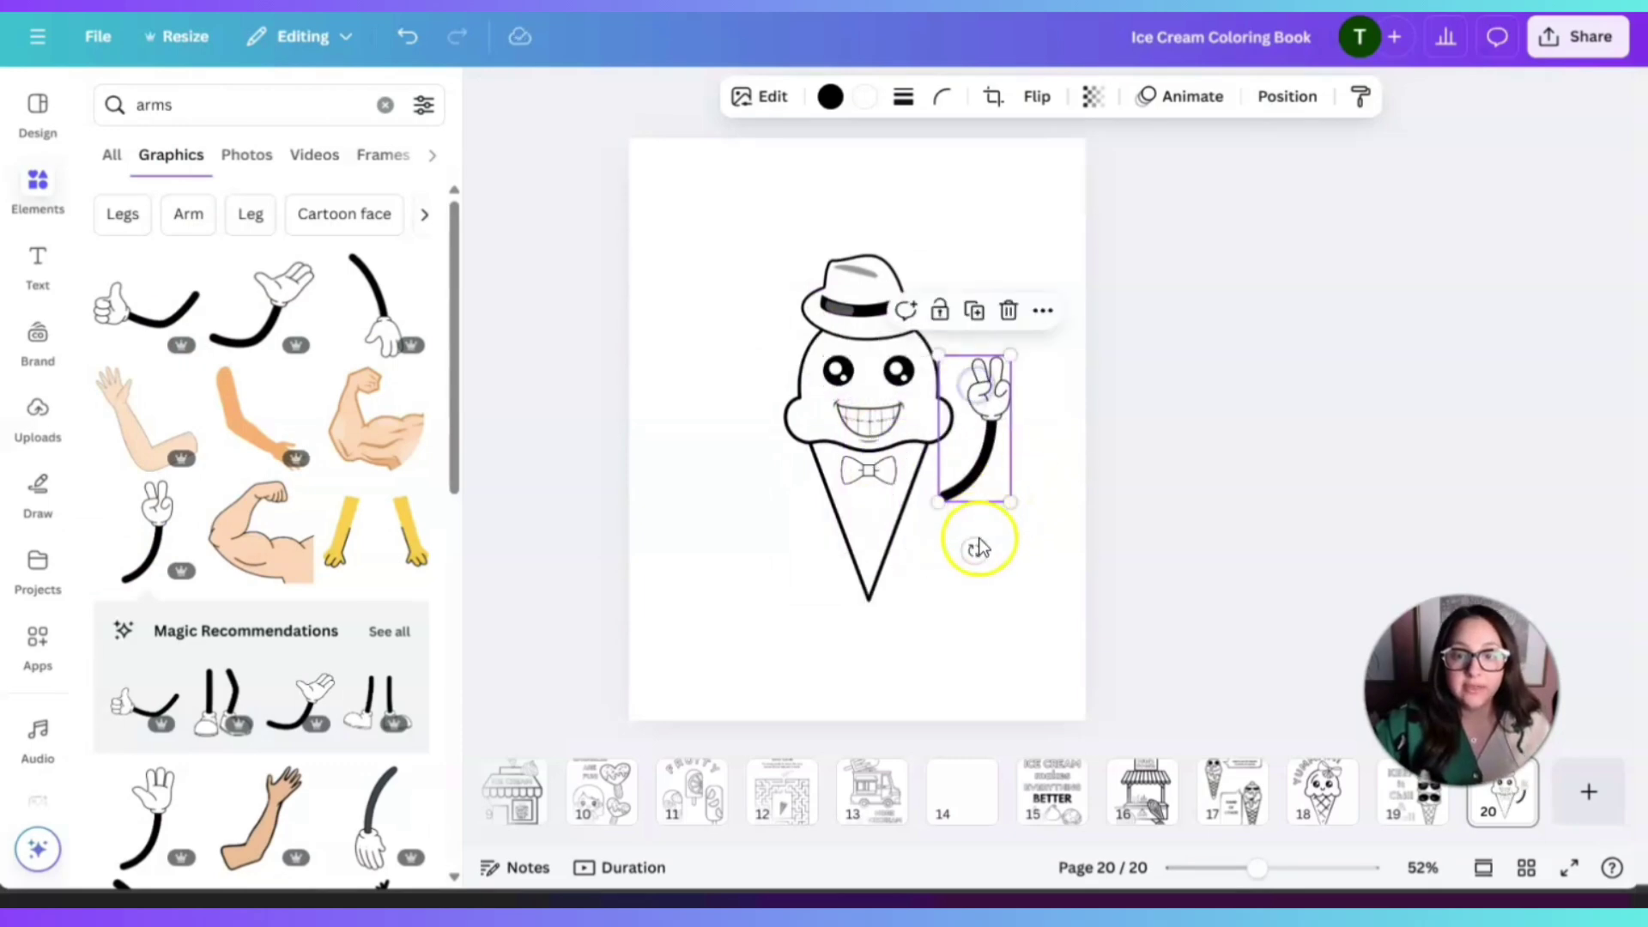
pyautogui.click(925, 549)
pyautogui.click(970, 472)
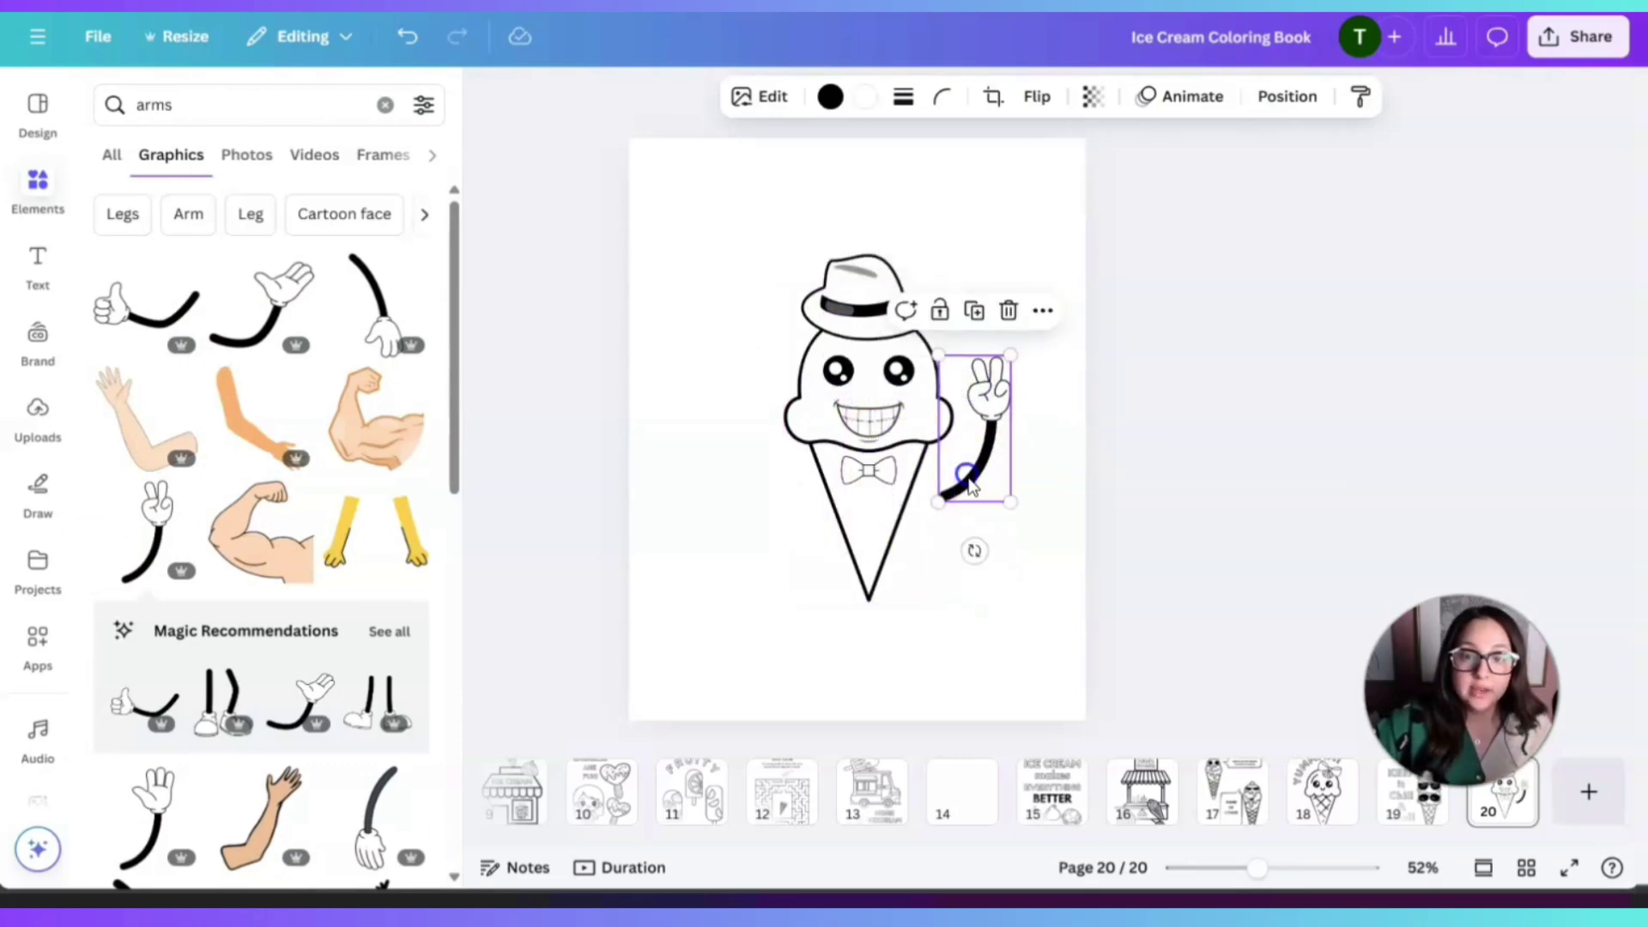
pyautogui.moveTo(976, 549); pyautogui.dragTo(922, 541)
pyautogui.click(1012, 523)
pyautogui.click(949, 504)
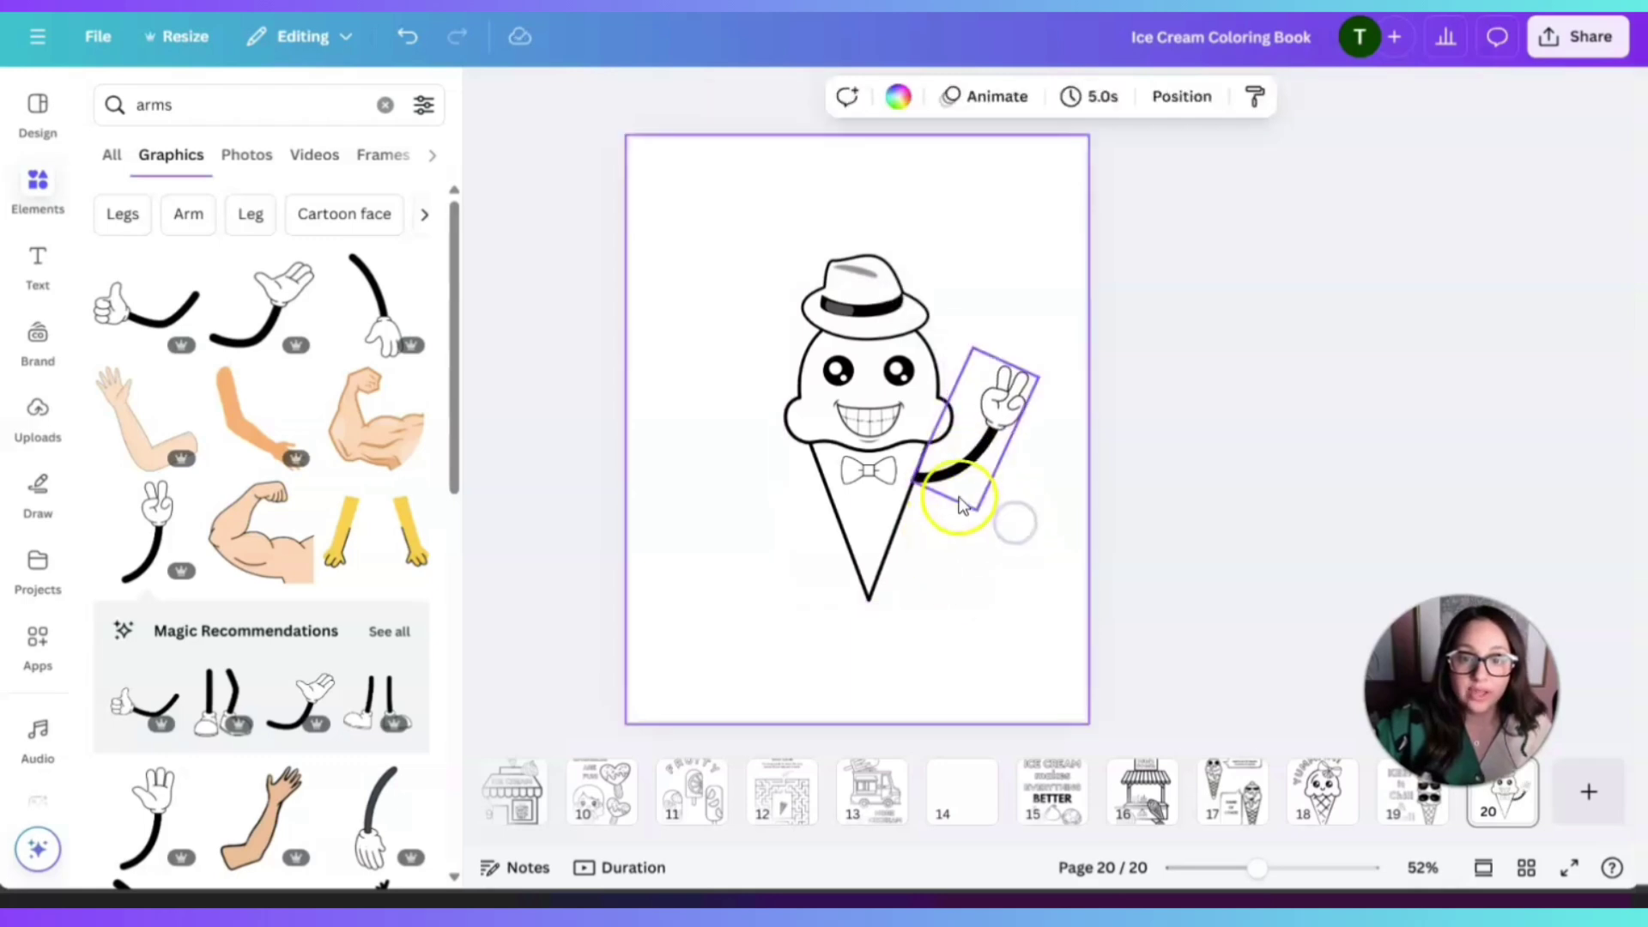
pyautogui.click(892, 644)
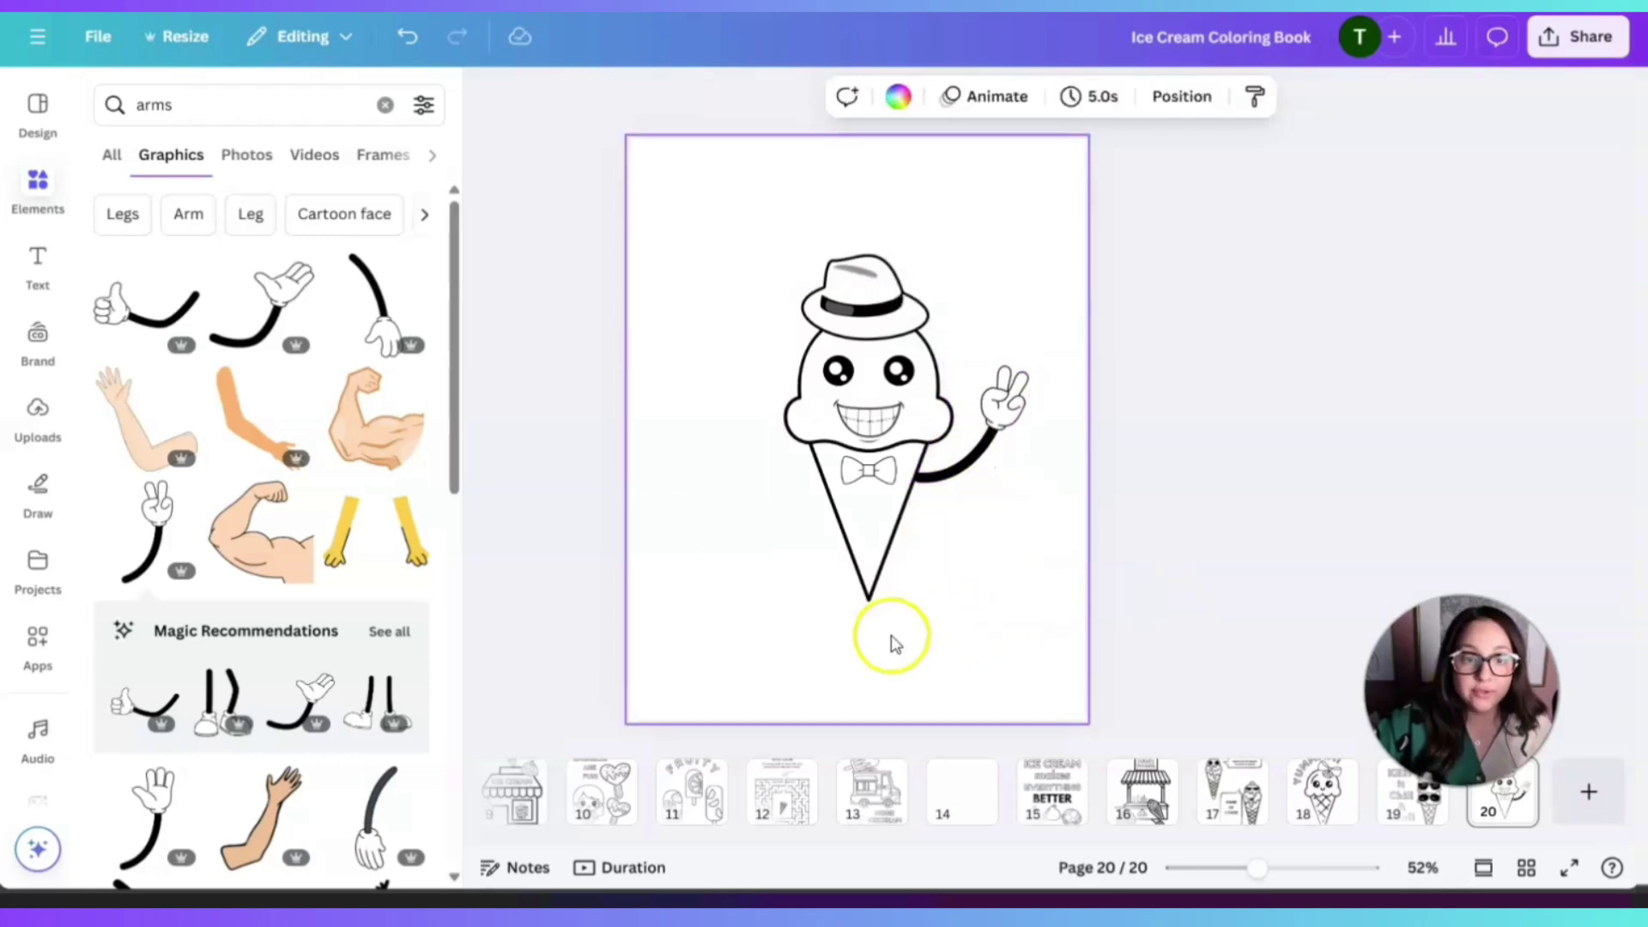
# - Add the thumbs-up arm graphic at a reduced size and tilt it to join the left side of the cone
pyautogui.click(118, 309)
pyautogui.moveTo(793, 437); pyautogui.dragTo(663, 459)
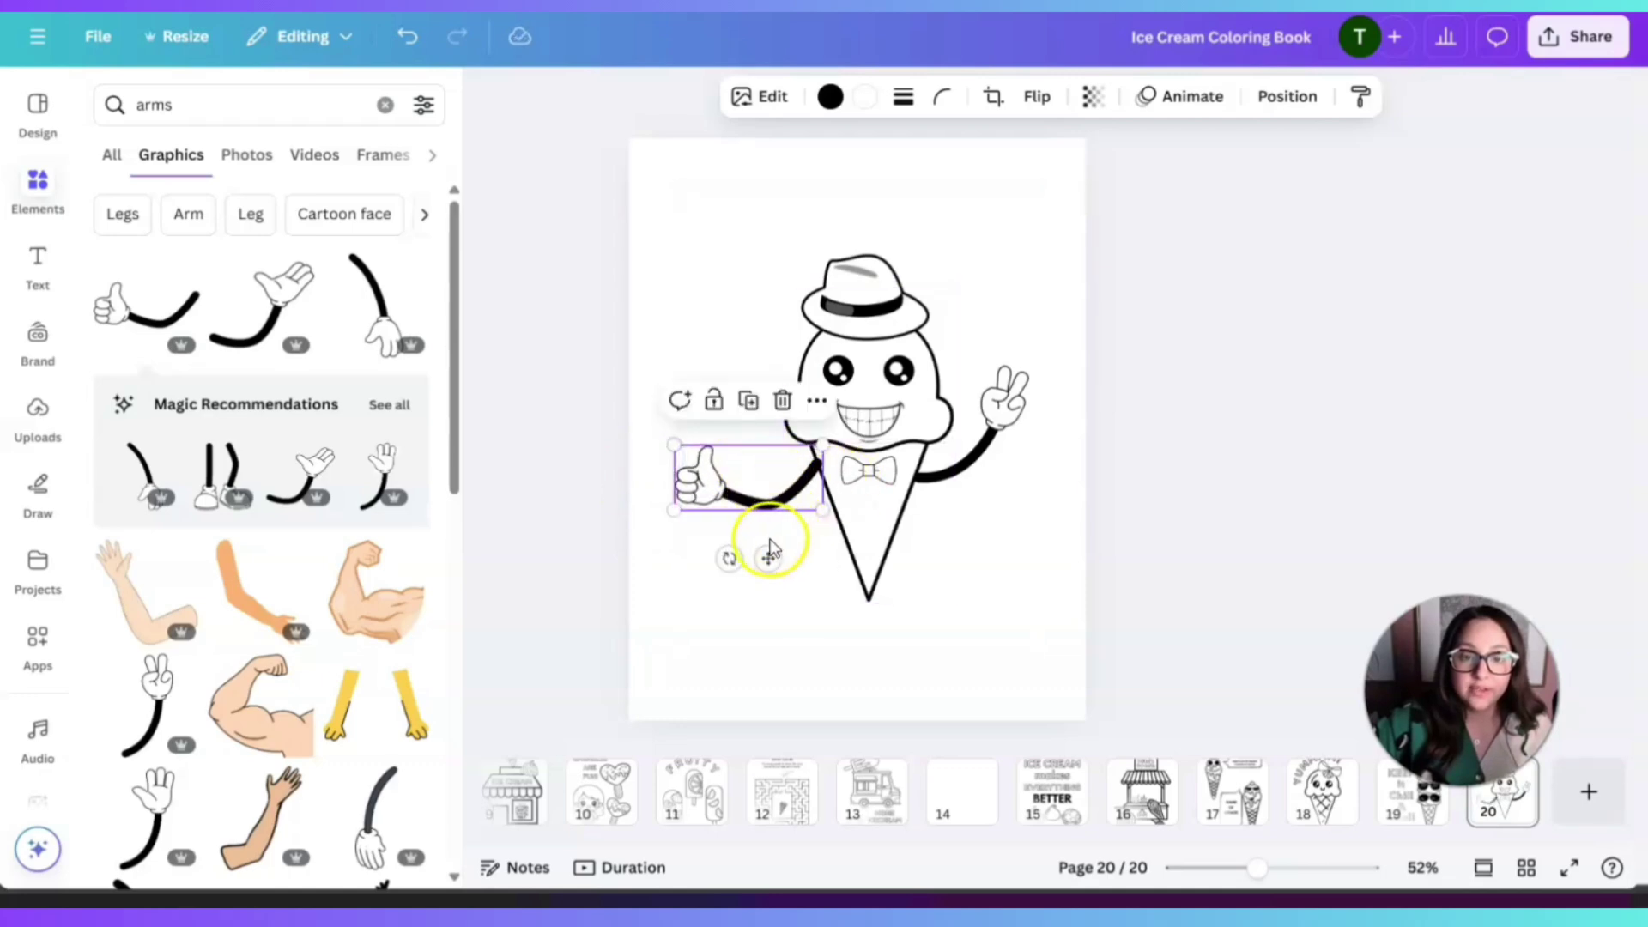
pyautogui.moveTo(724, 554); pyautogui.dragTo(708, 556)
pyautogui.click(710, 552)
pyautogui.click(755, 489)
pyautogui.click(1018, 592)
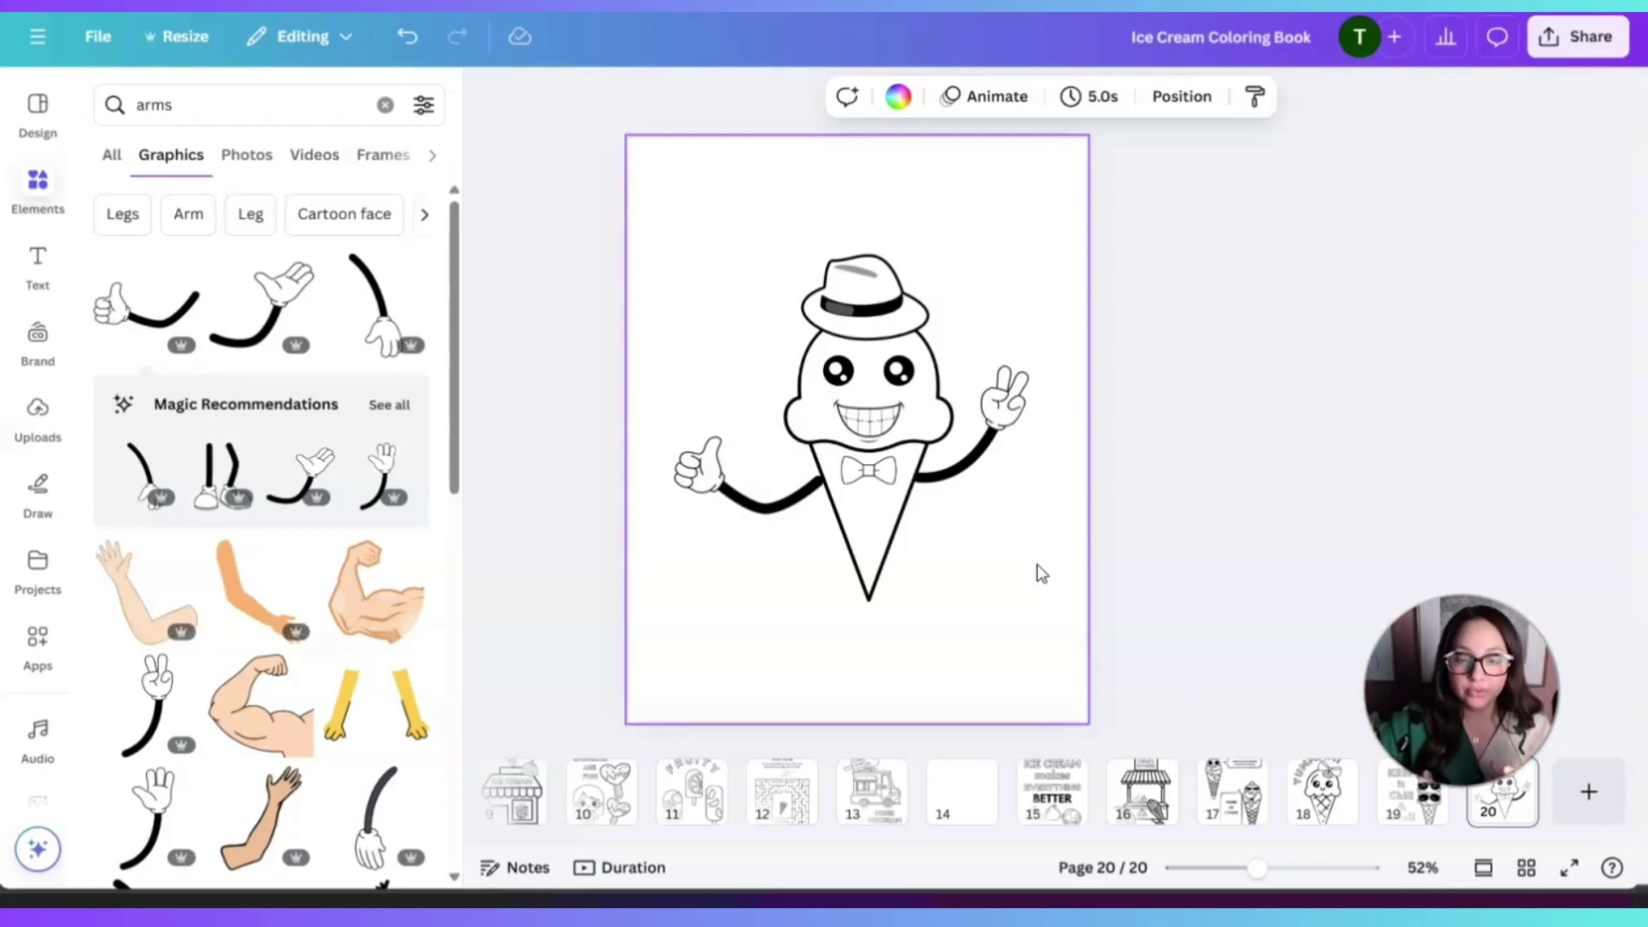
pyautogui.click(1029, 621)
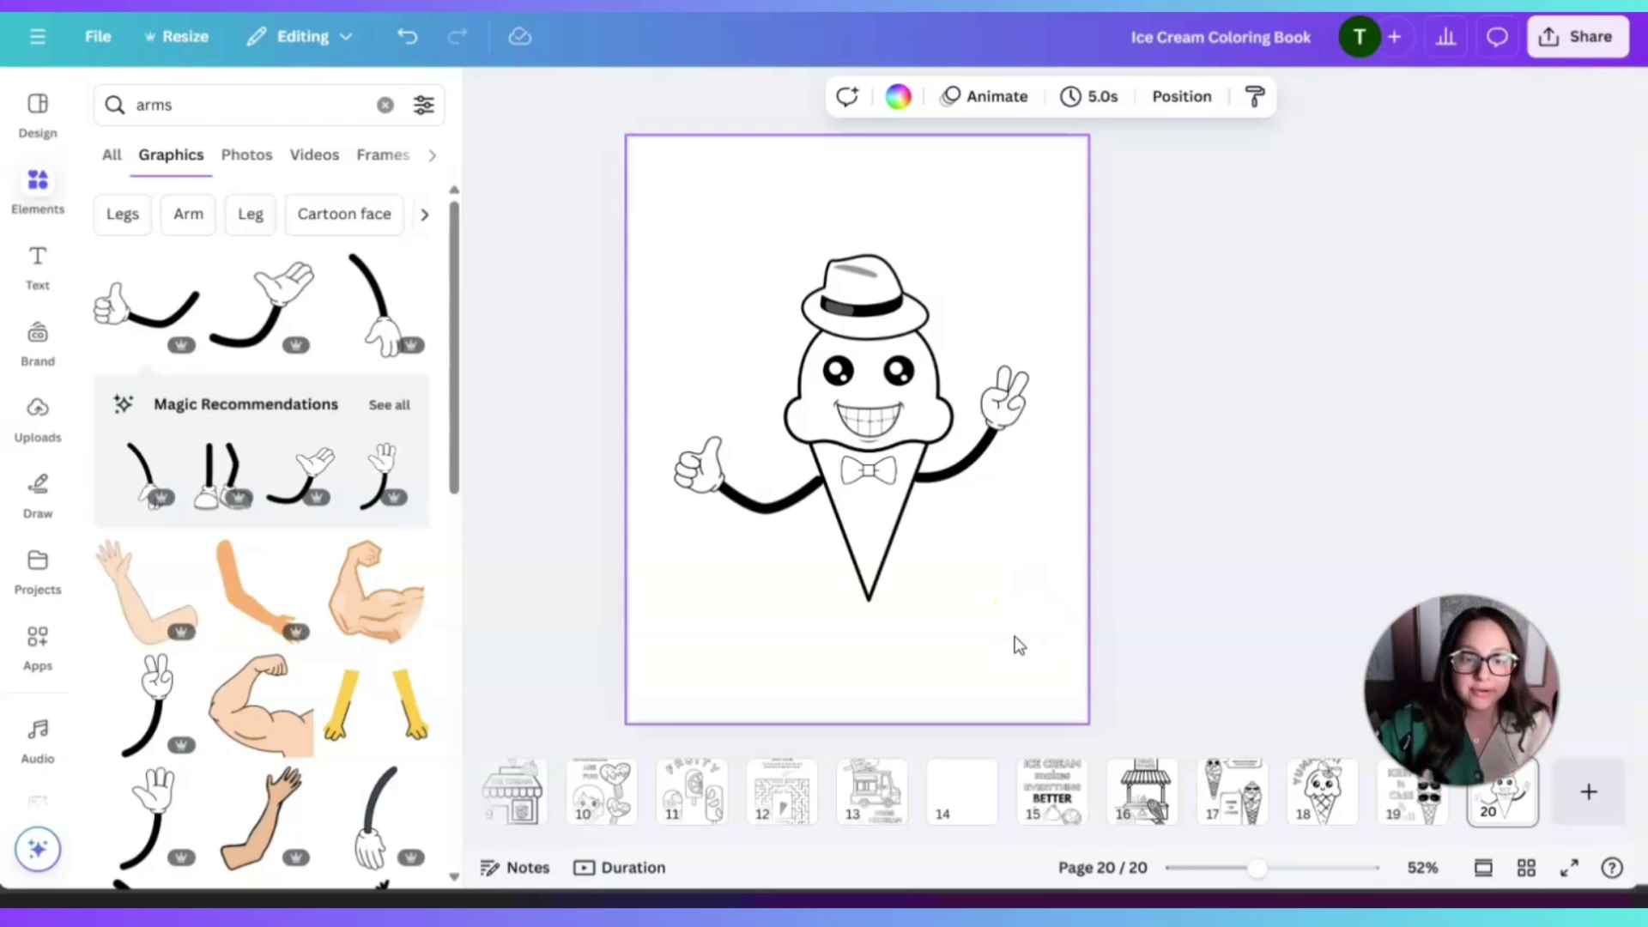
pyautogui.click(1080, 621)
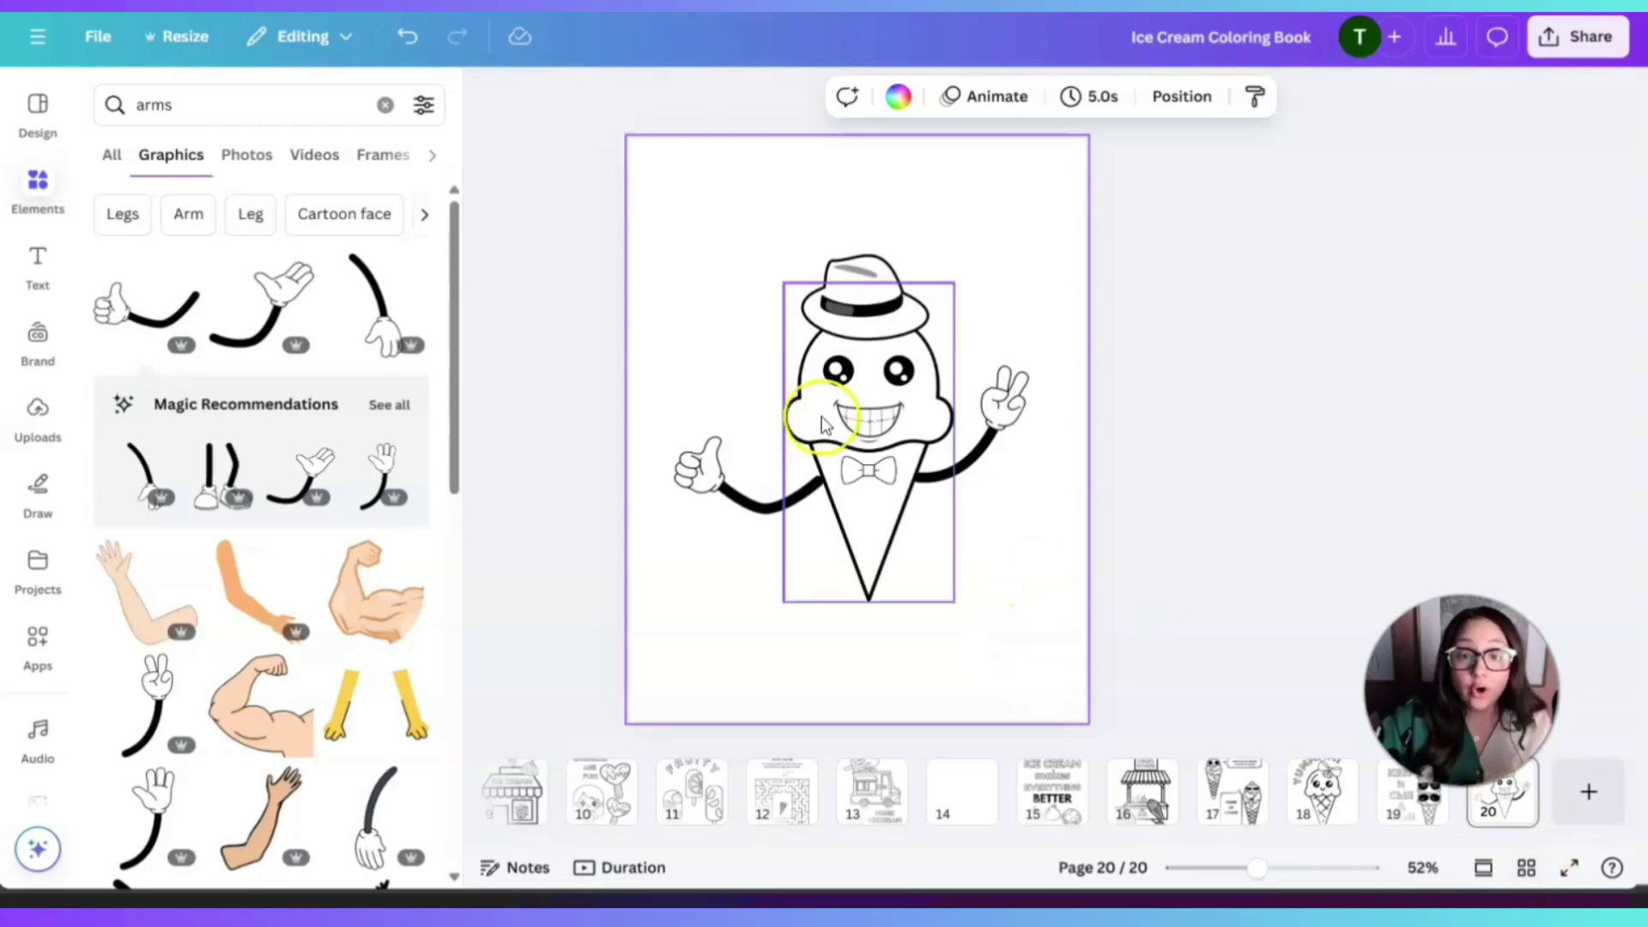
# - Add a new blank page at the end of the coloring book
pyautogui.click(1587, 793)
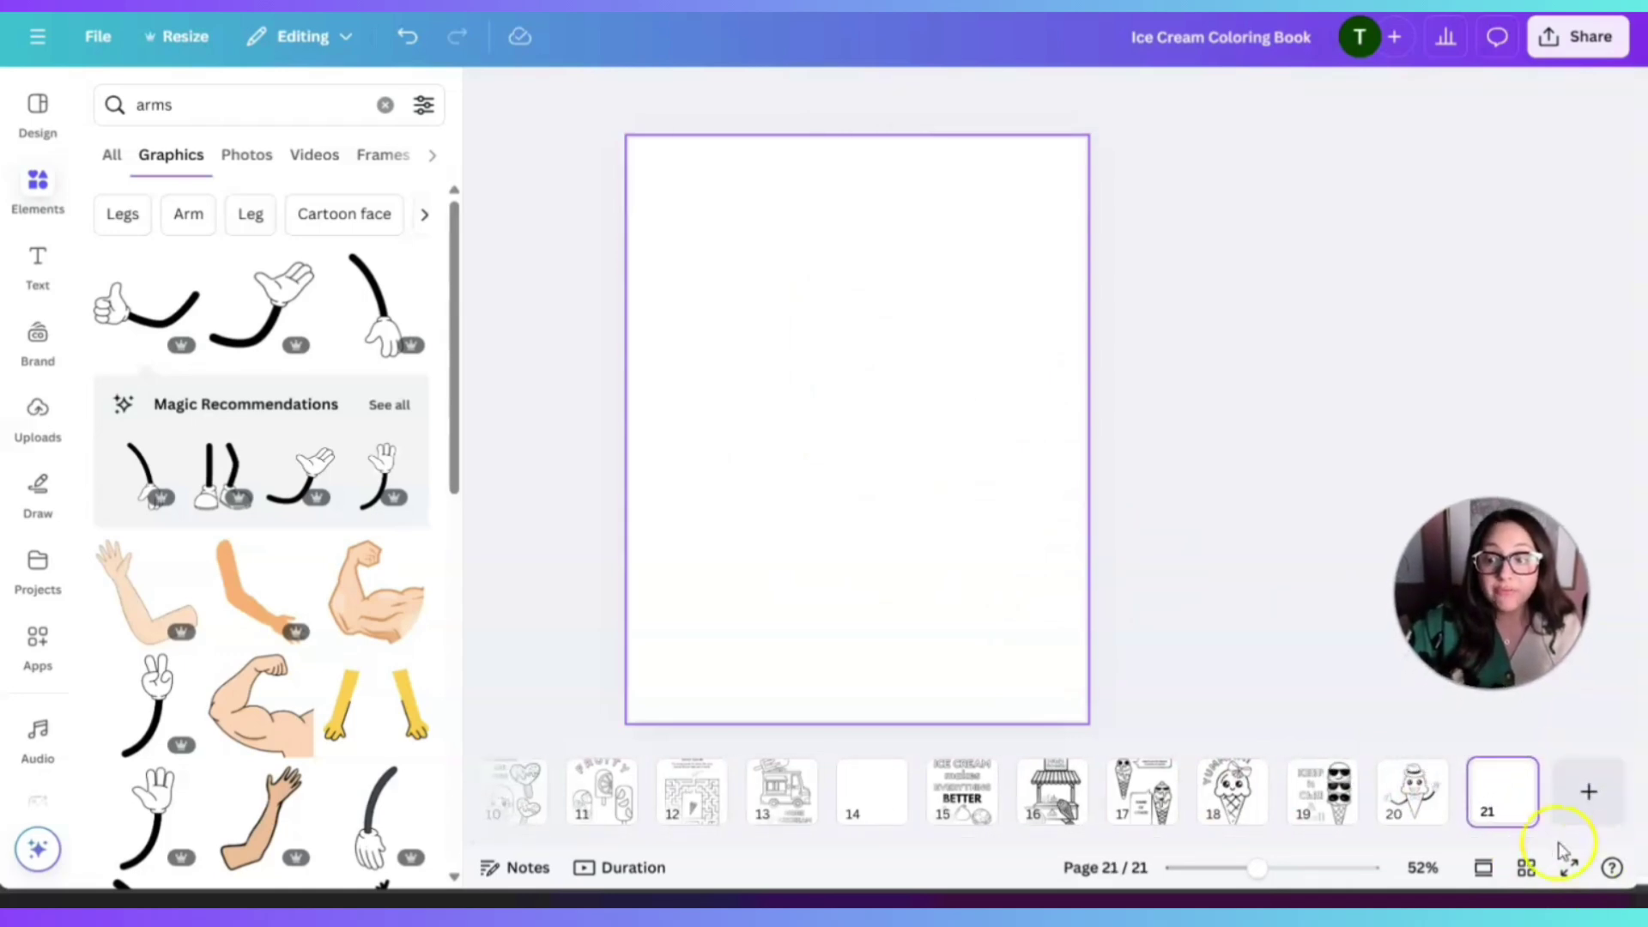
pyautogui.click(769, 438)
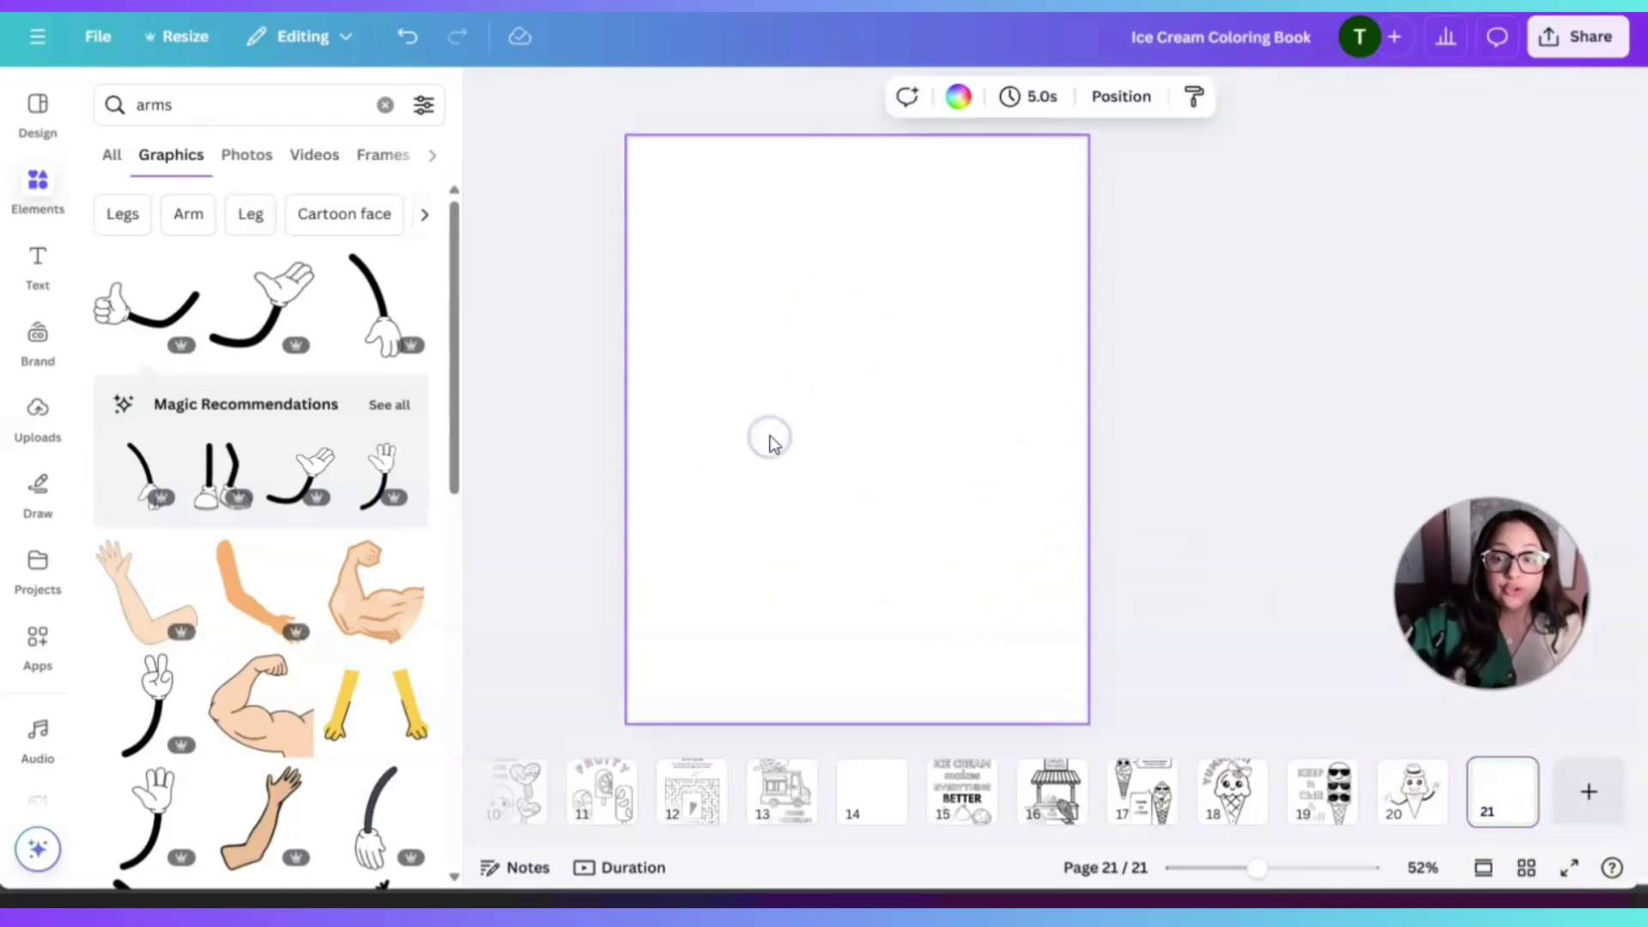
pyautogui.click(769, 444)
pyautogui.click(895, 436)
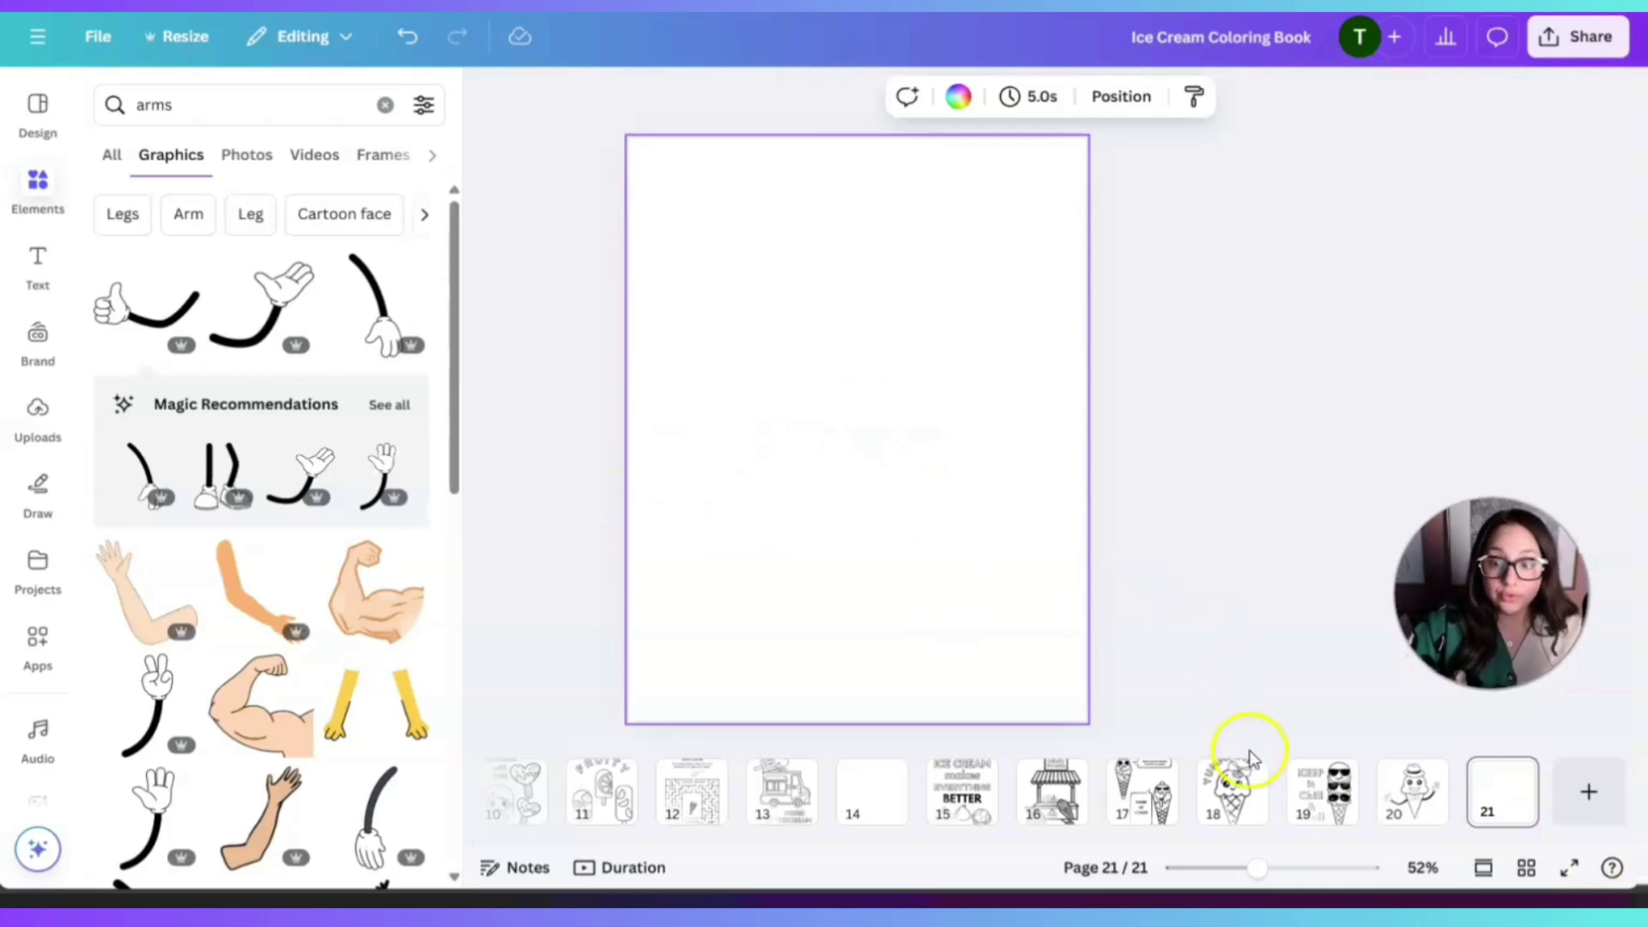
# - Review the finished designs on pages 19, 18, 16 and 15
pyautogui.click(1326, 785)
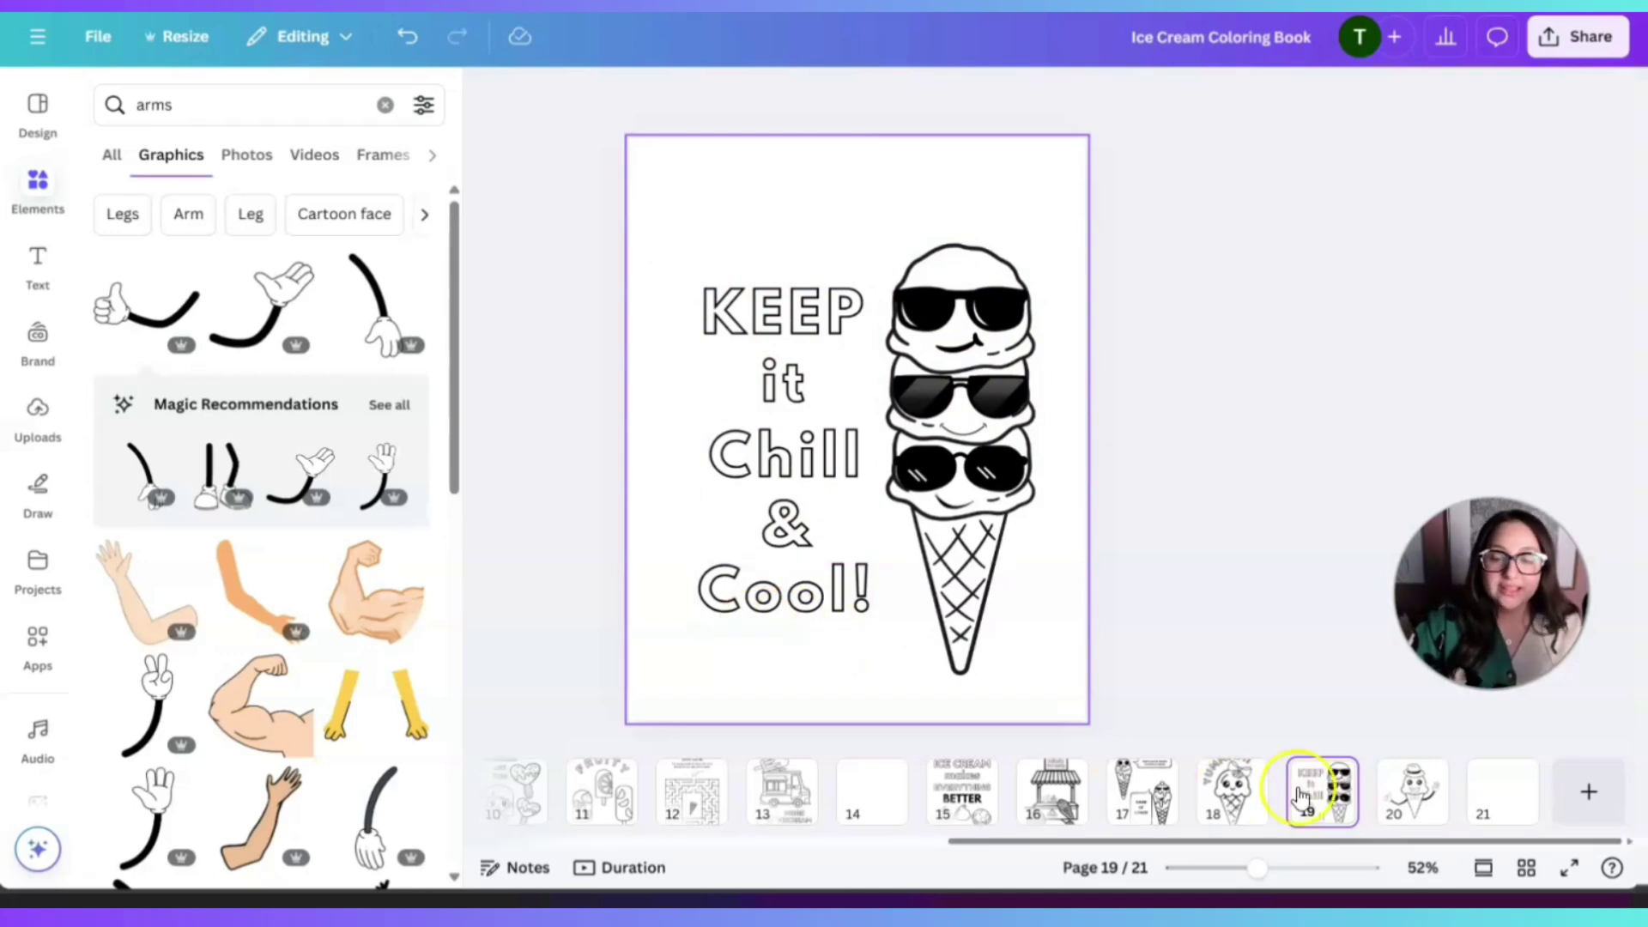
pyautogui.click(1233, 788)
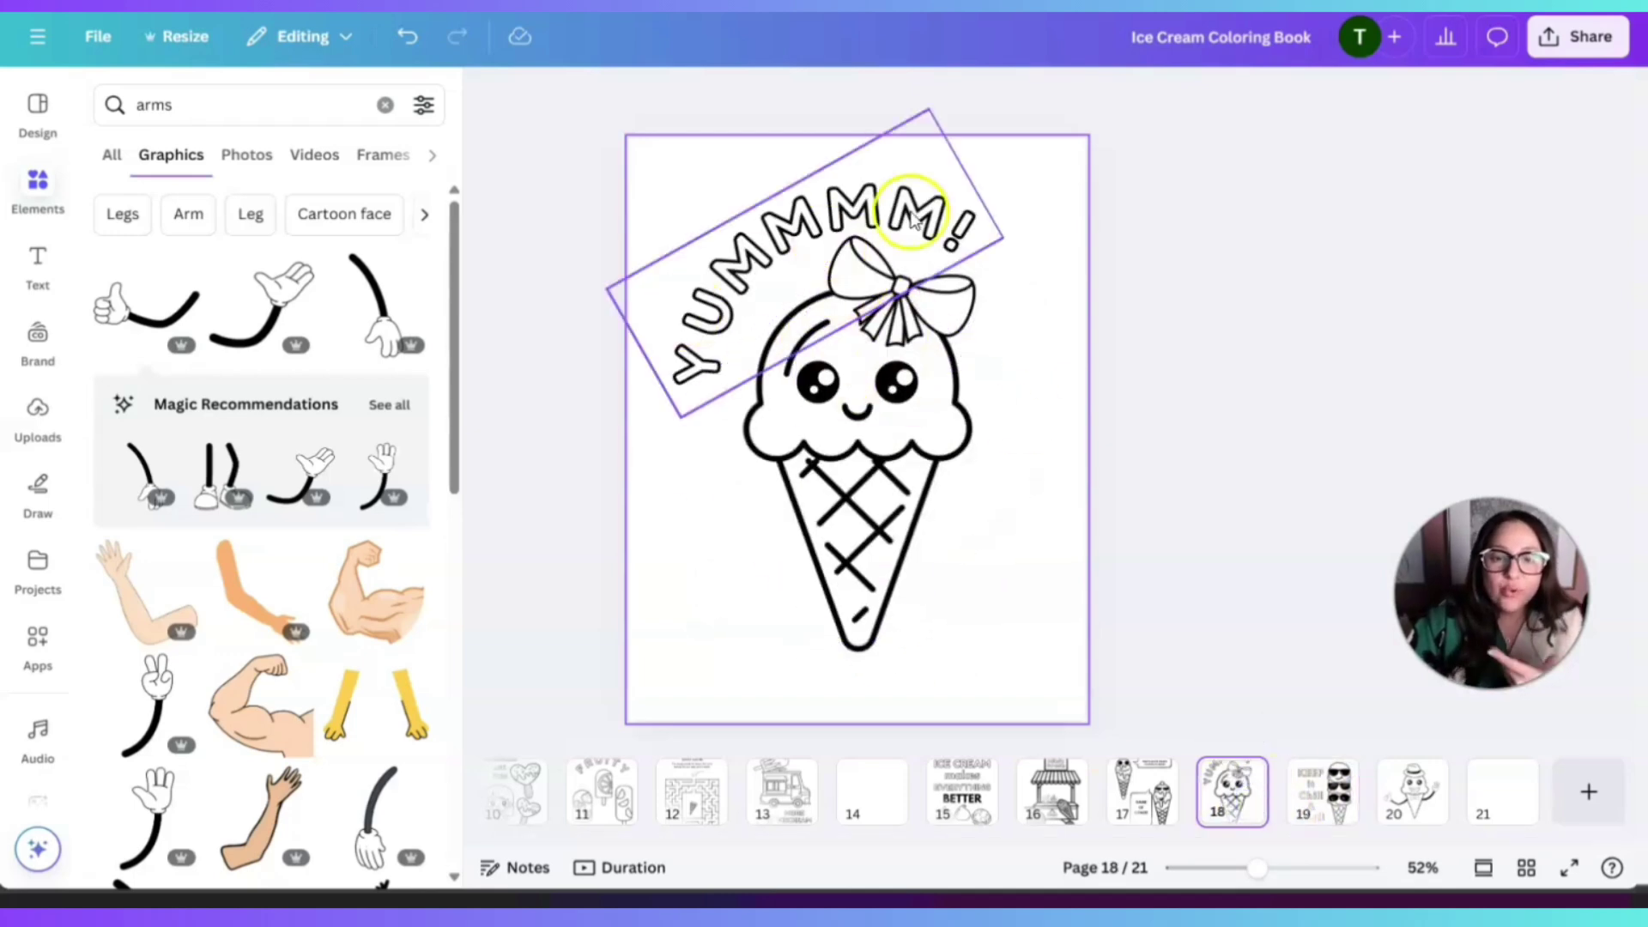
pyautogui.rightClick(1055, 785)
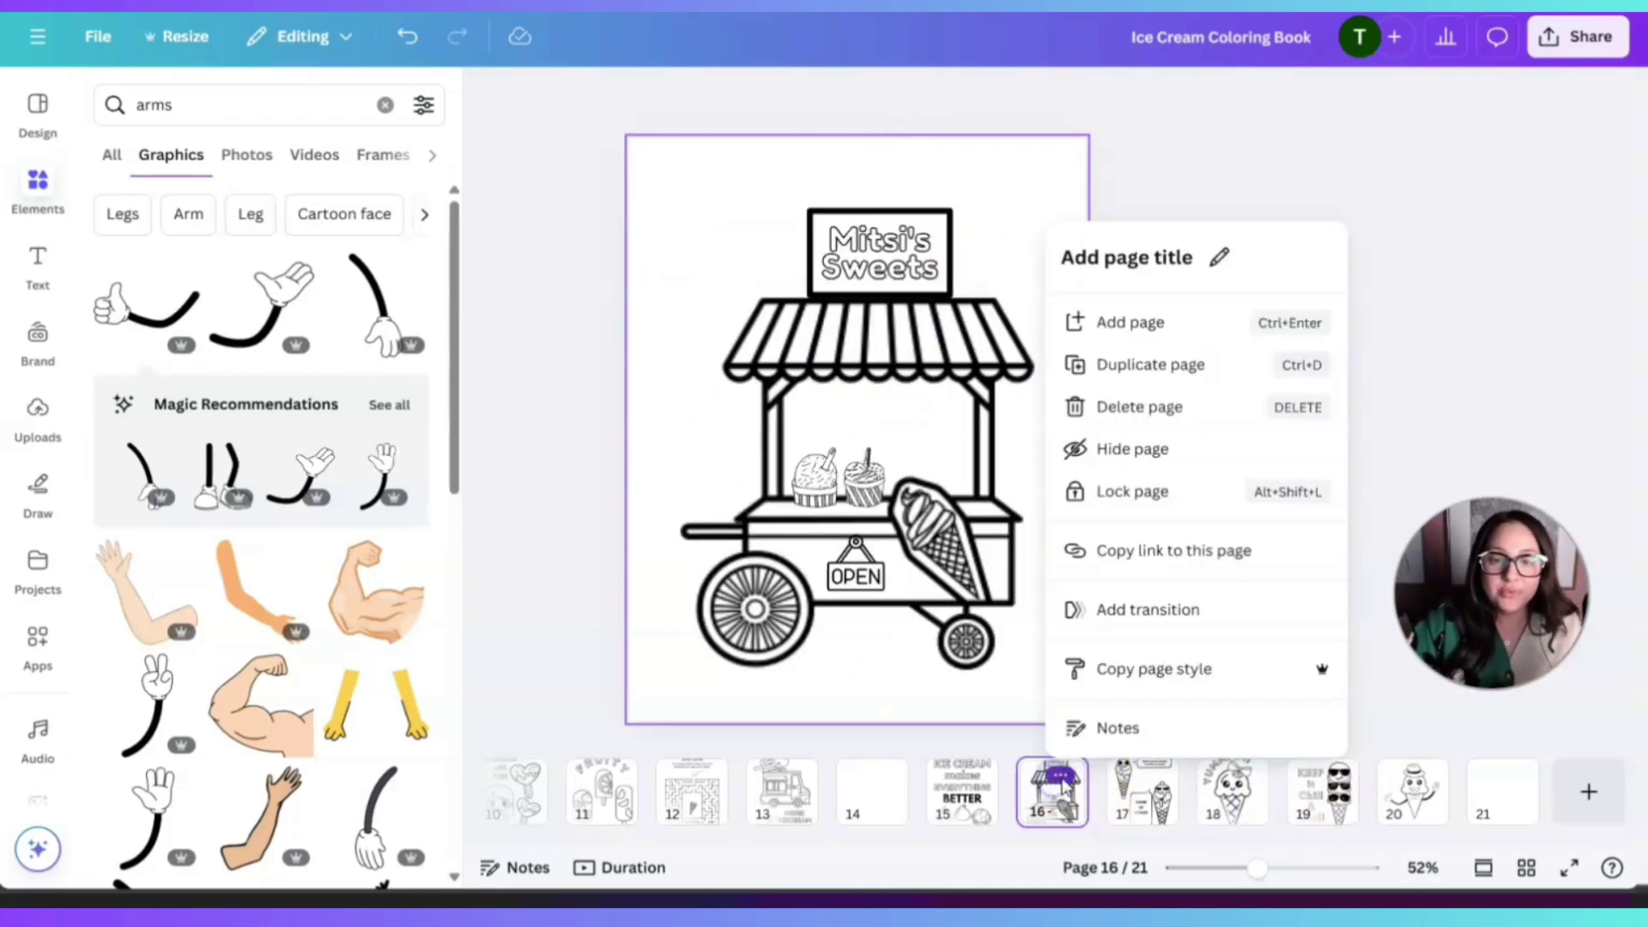
pyautogui.click(710, 250)
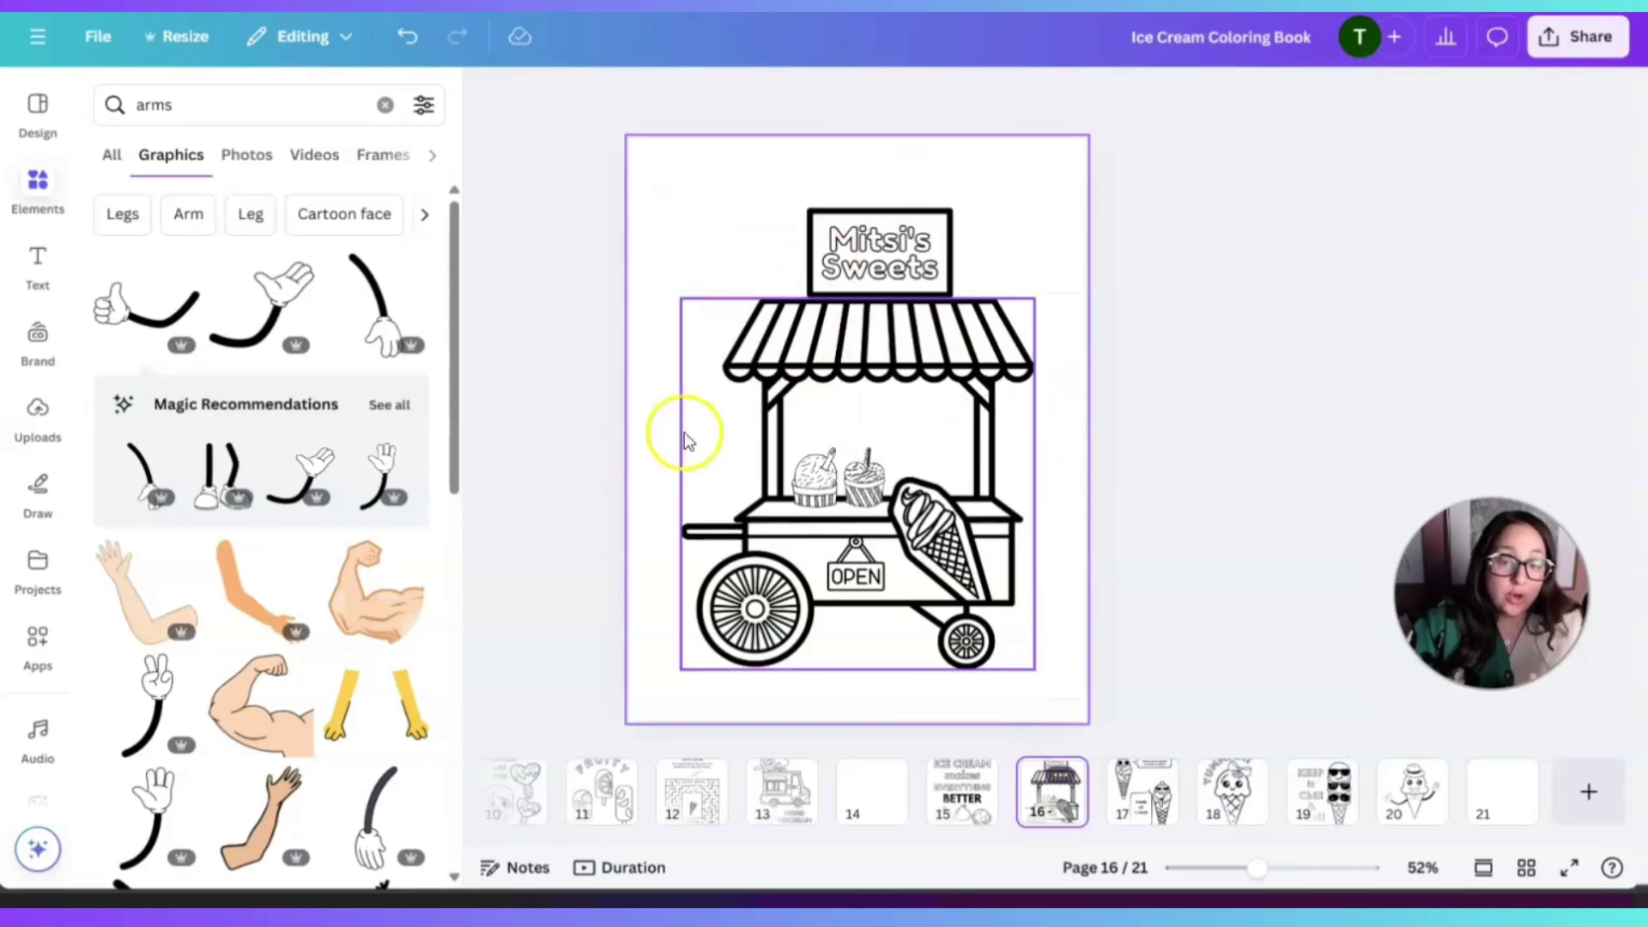
pyautogui.rightClick(961, 785)
pyautogui.click(835, 688)
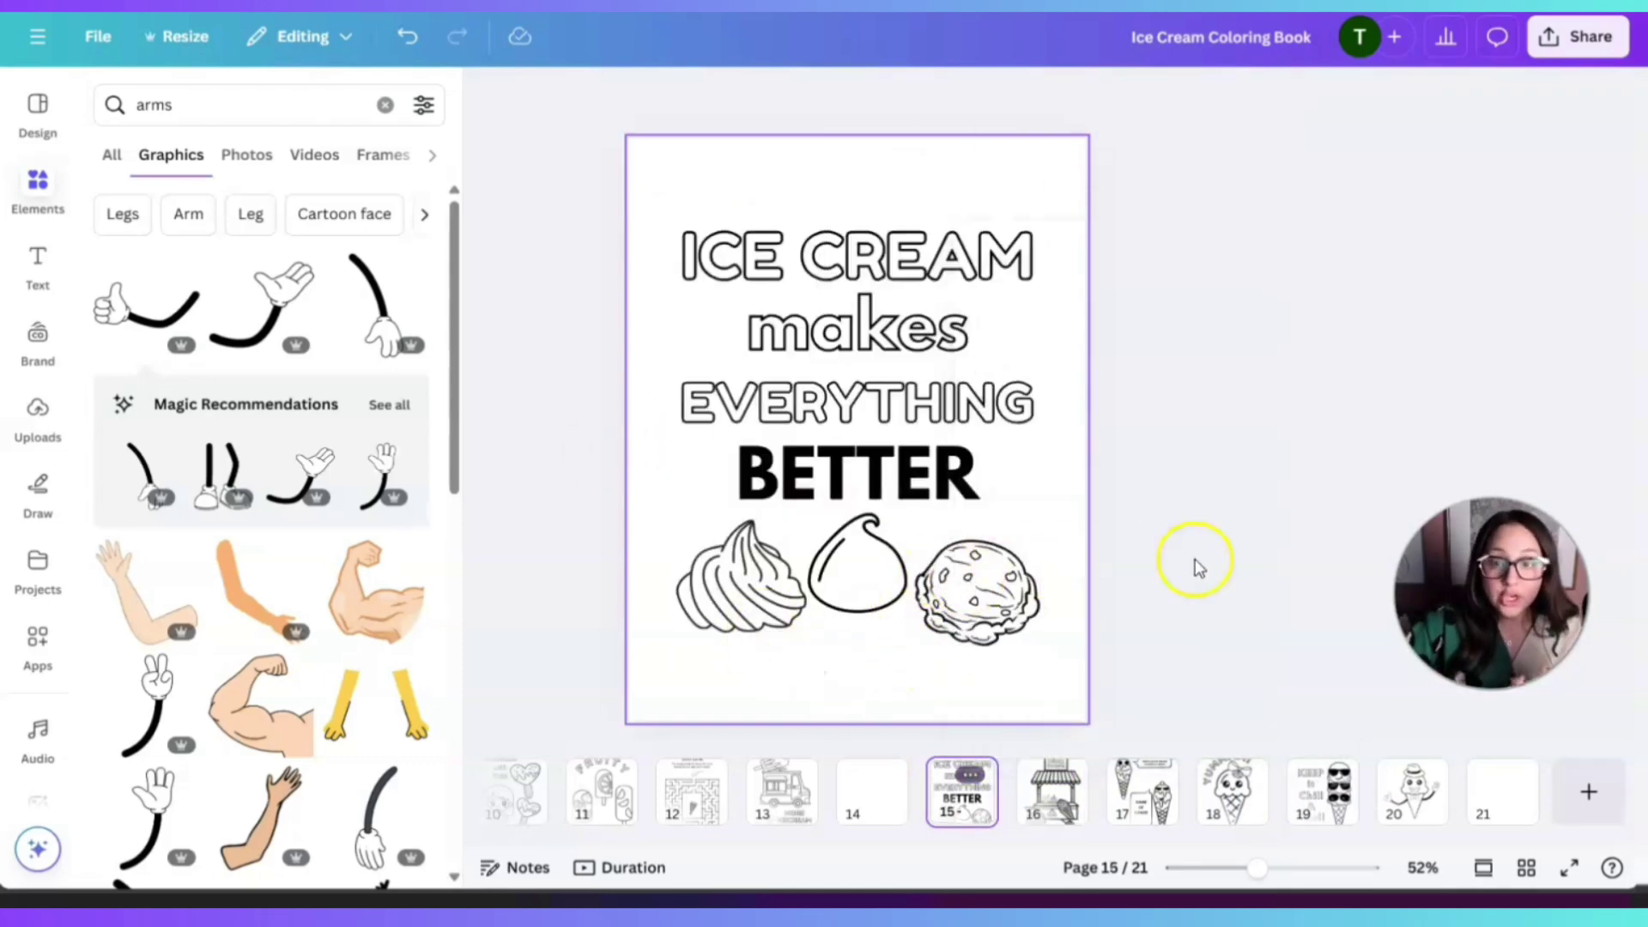
# - Return to blank page 21 and search the graphics for "sprinkles background"
pyautogui.click(1514, 802)
pyautogui.click(817, 253)
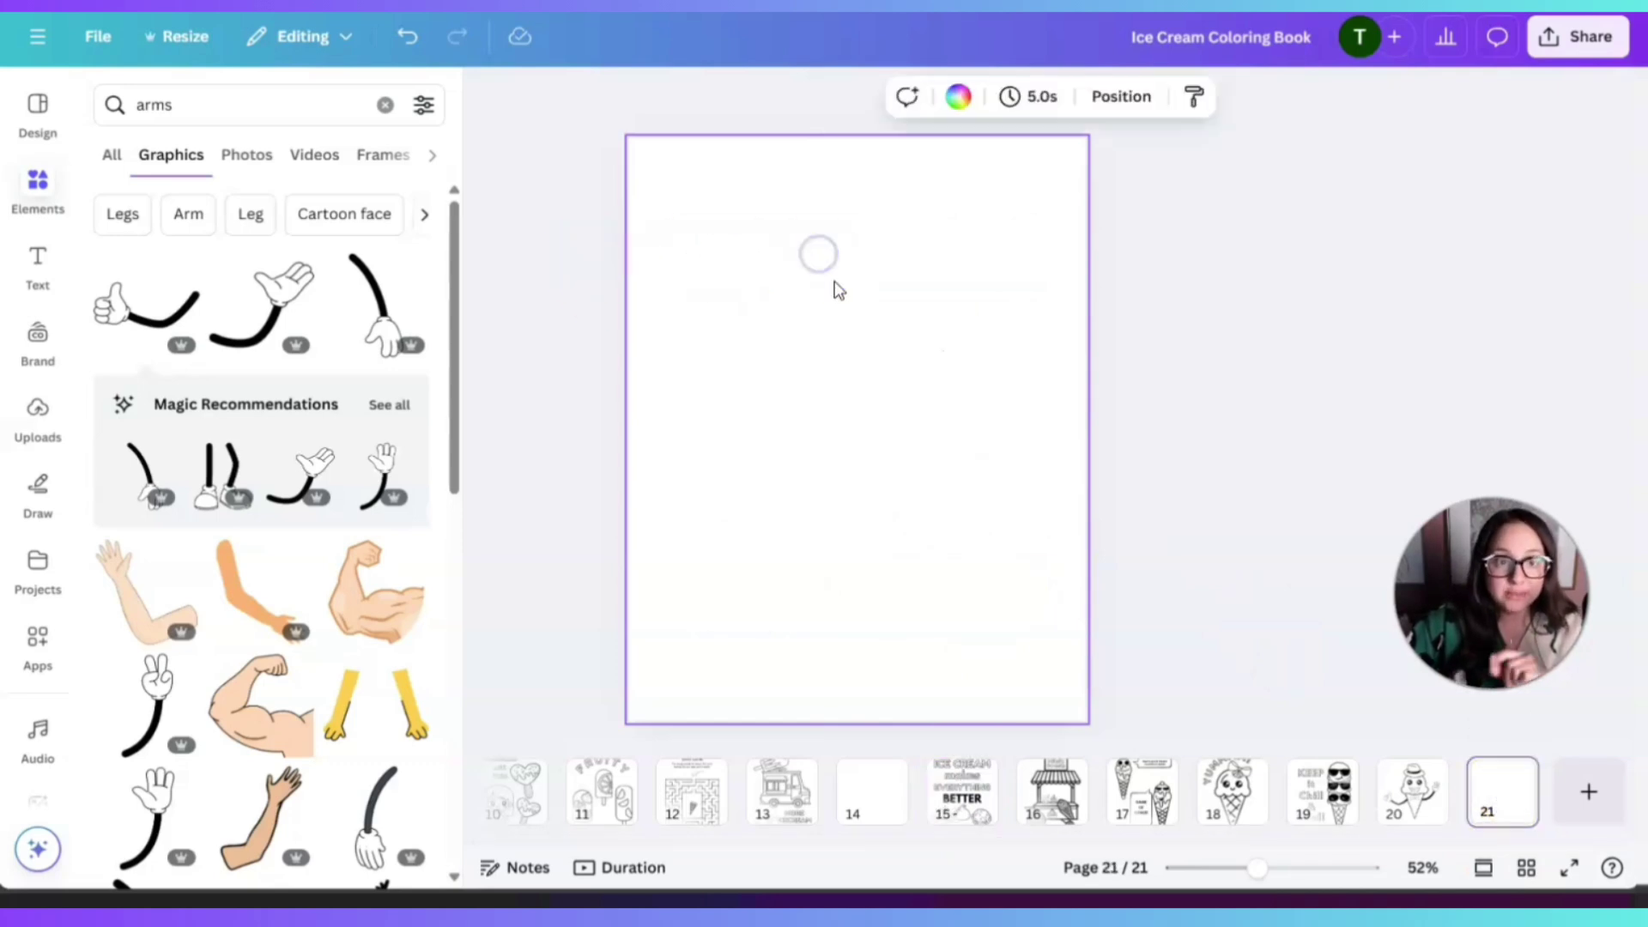
pyautogui.doubleClick(152, 107)
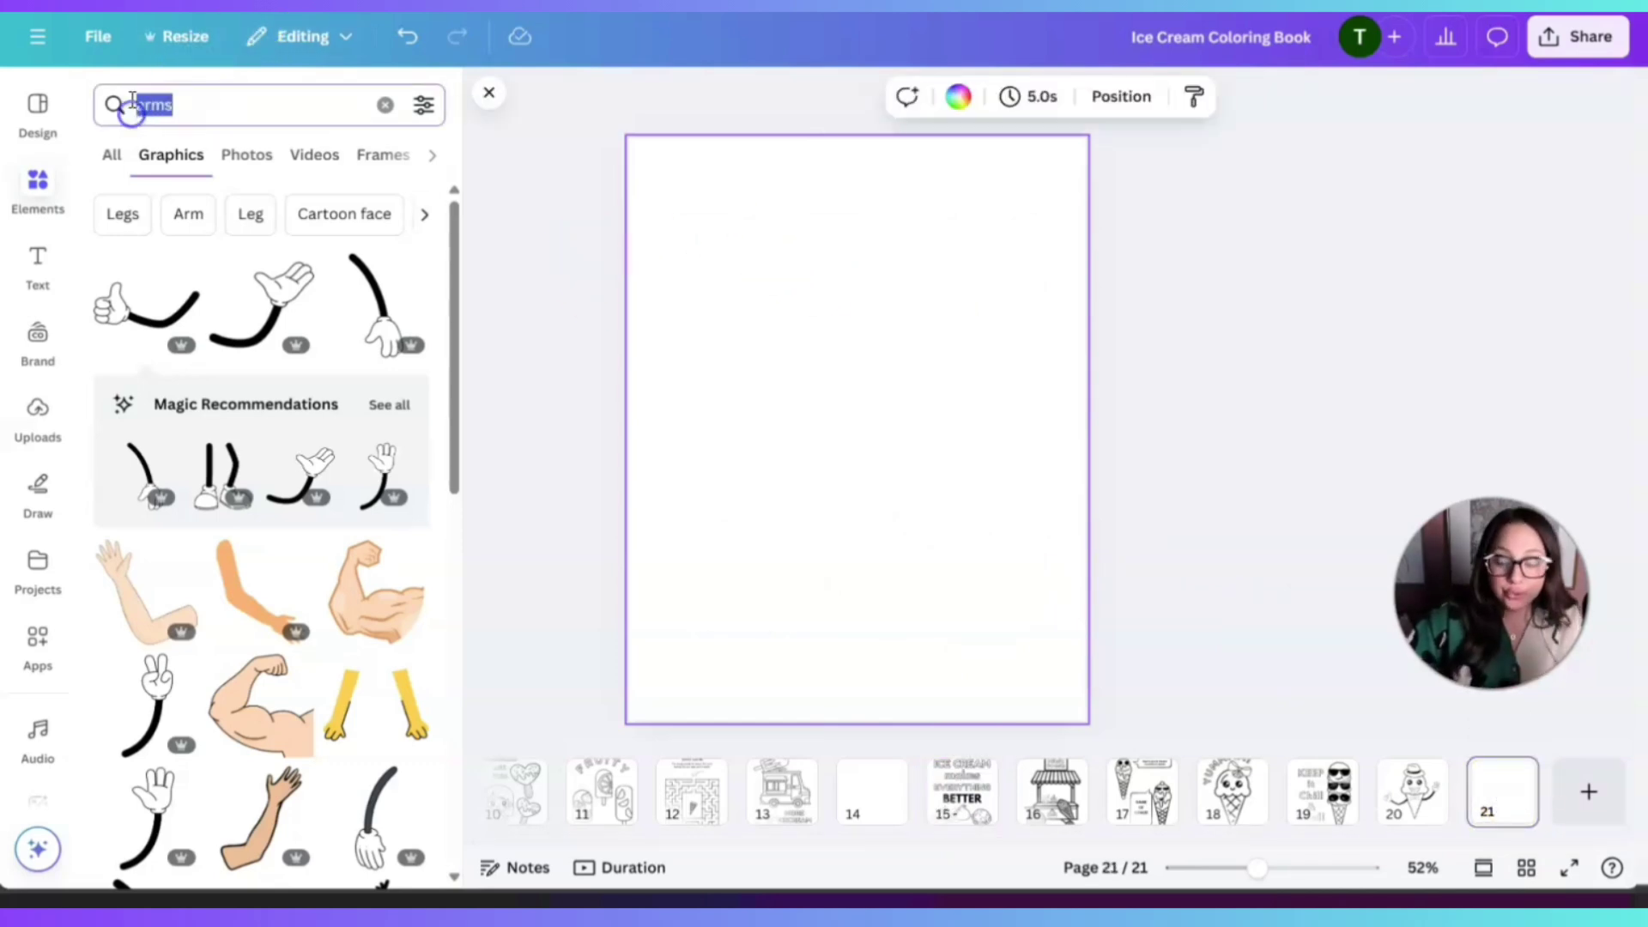
pyautogui.press('BackSpace')
pyautogui.write('sprinke')
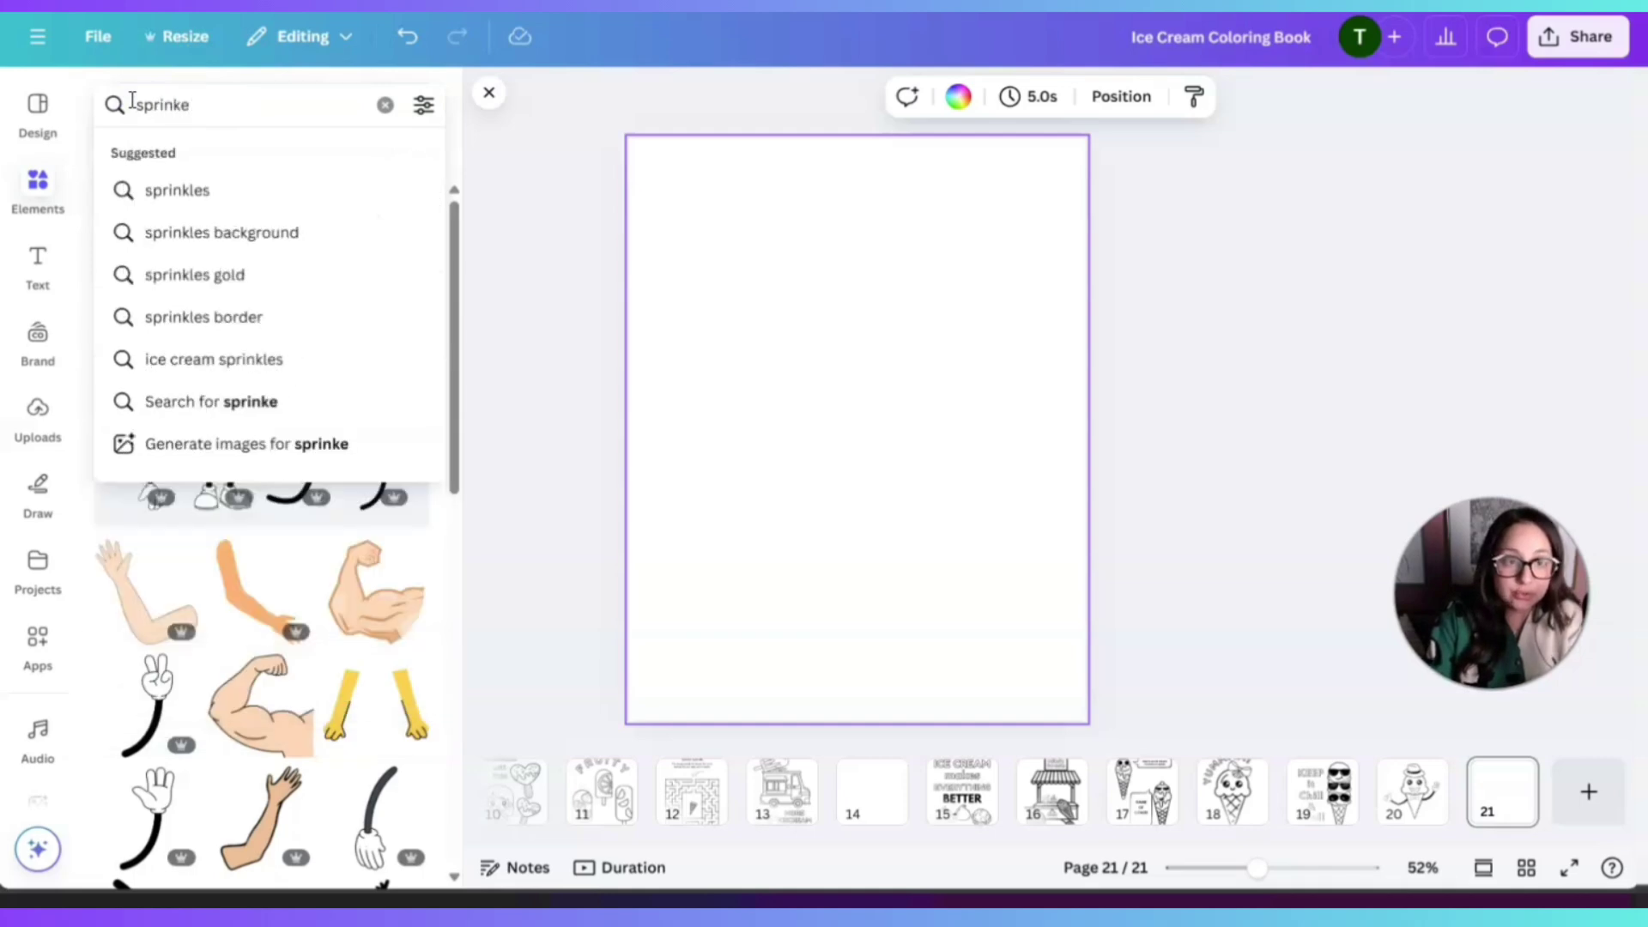
pyautogui.press('BackSpace')
pyautogui.write('les')
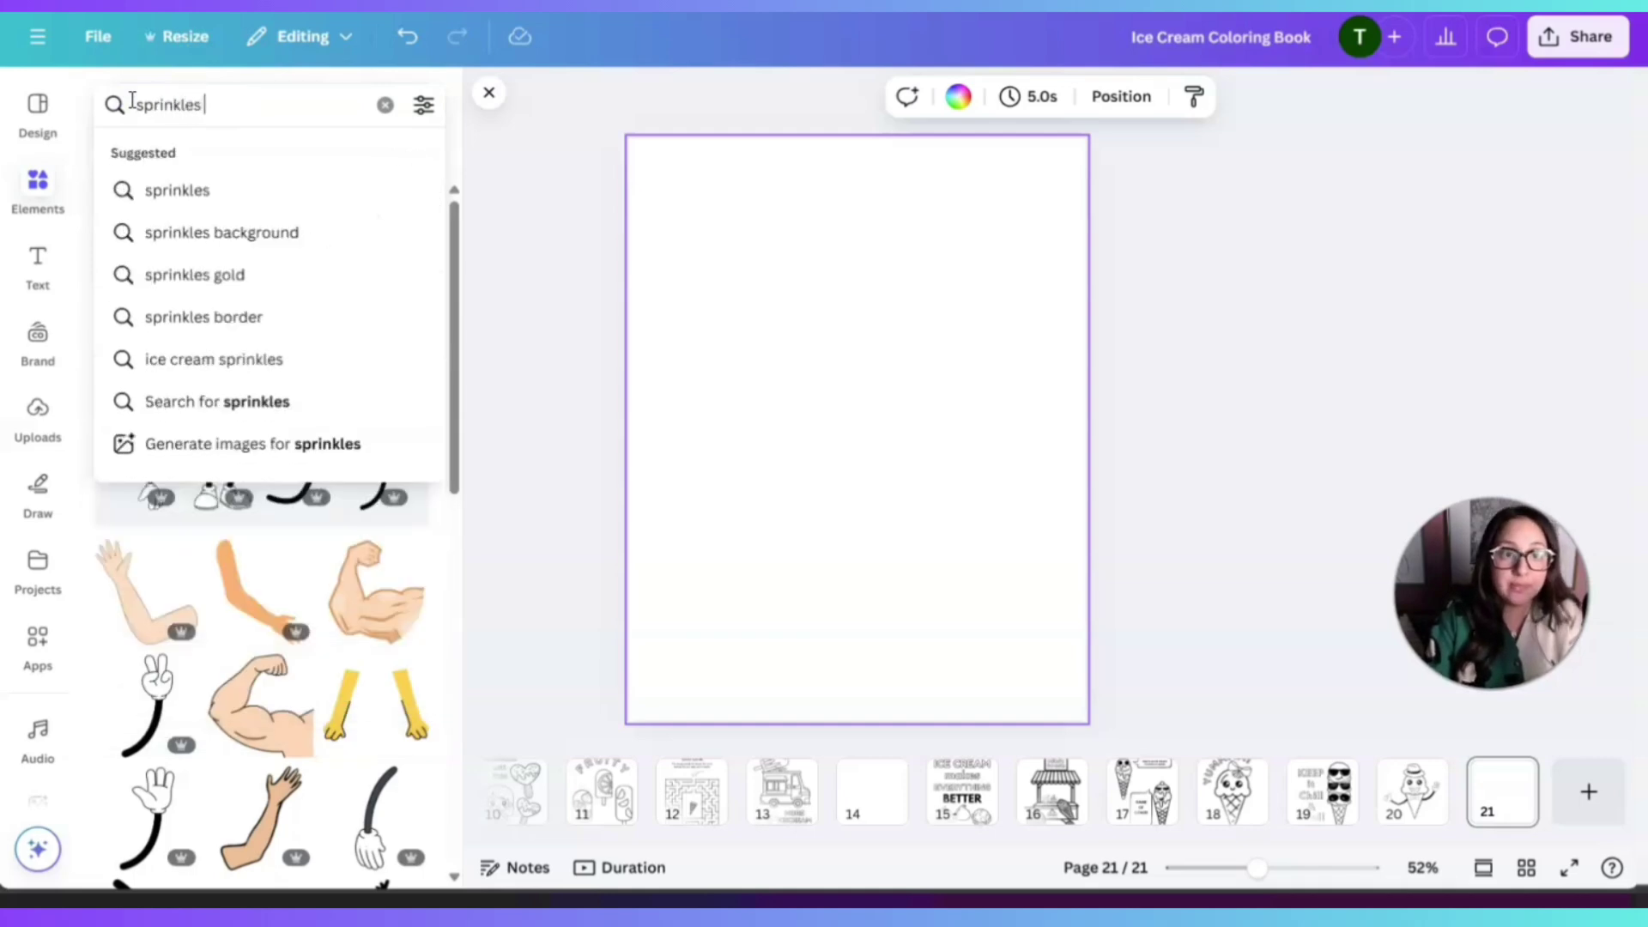
pyautogui.write(' b')
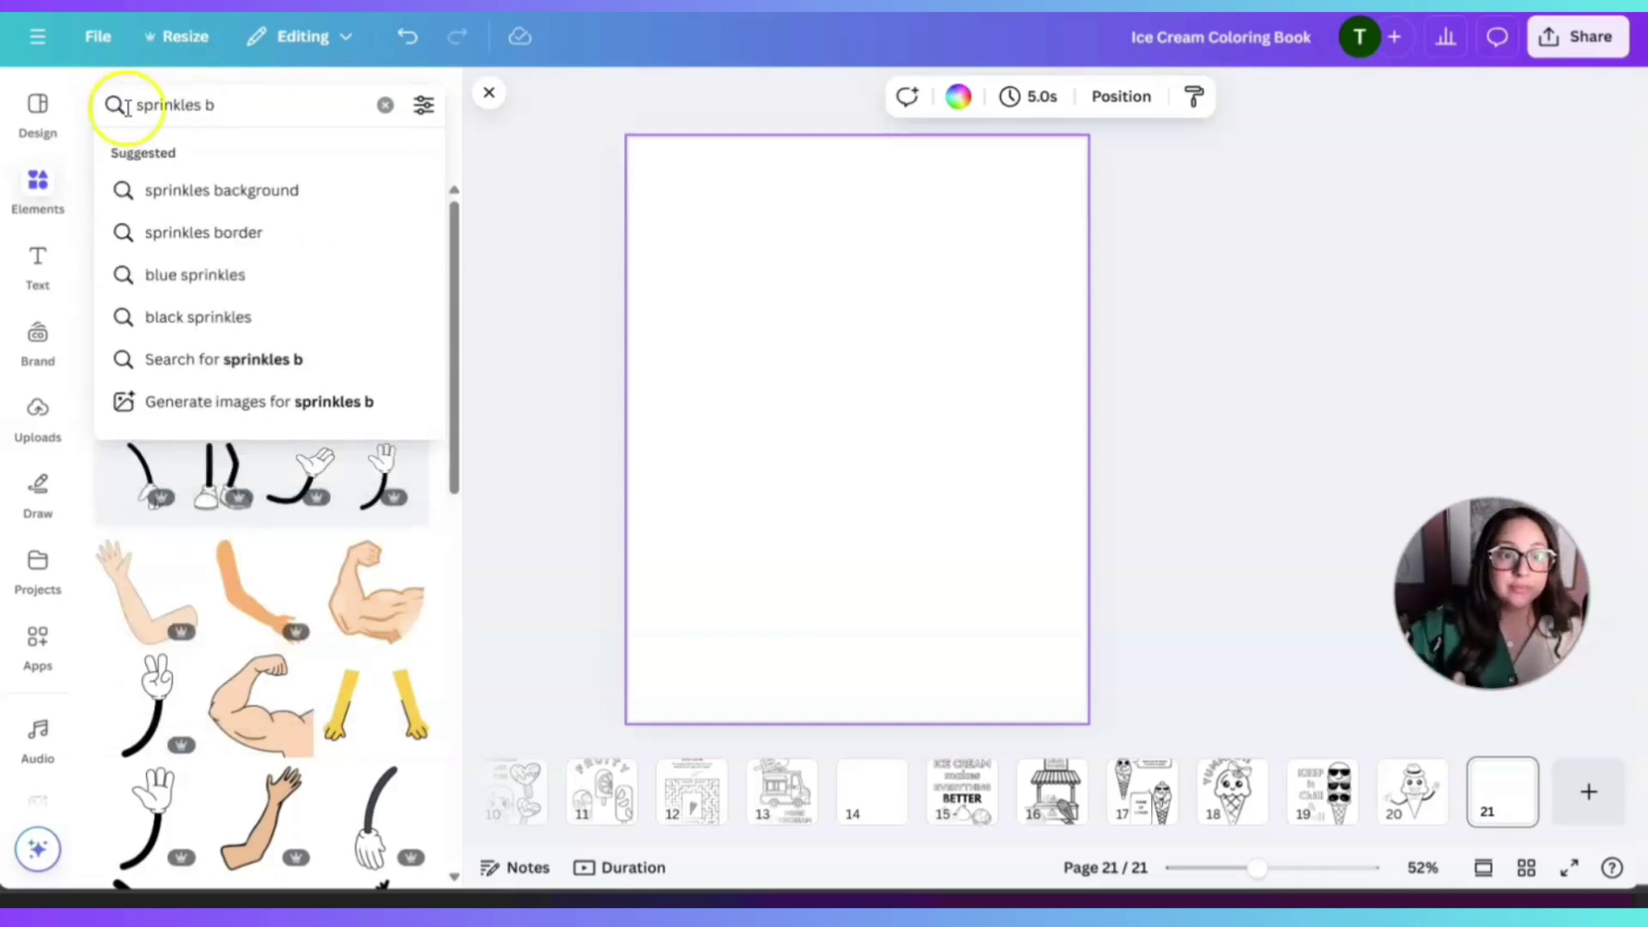
pyautogui.click(193, 188)
# - Add the cream background graphic with multicolored sprinkles and enlarge it to cover the whole page
pyautogui.scroll(-10, 331, 494)
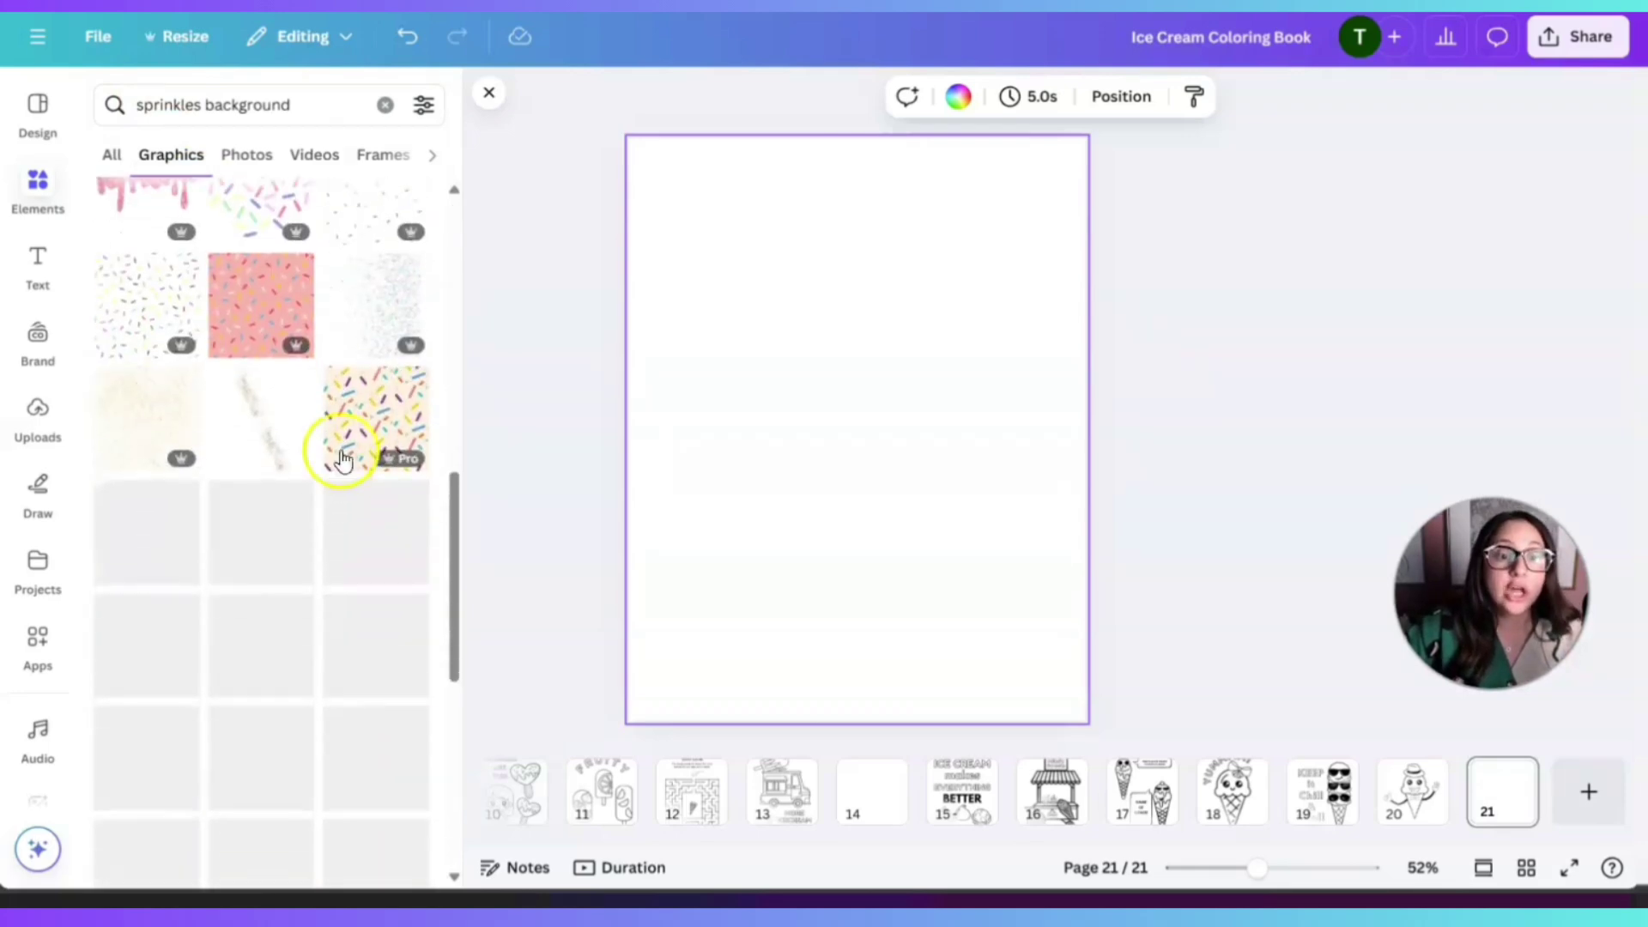
pyautogui.click(344, 431)
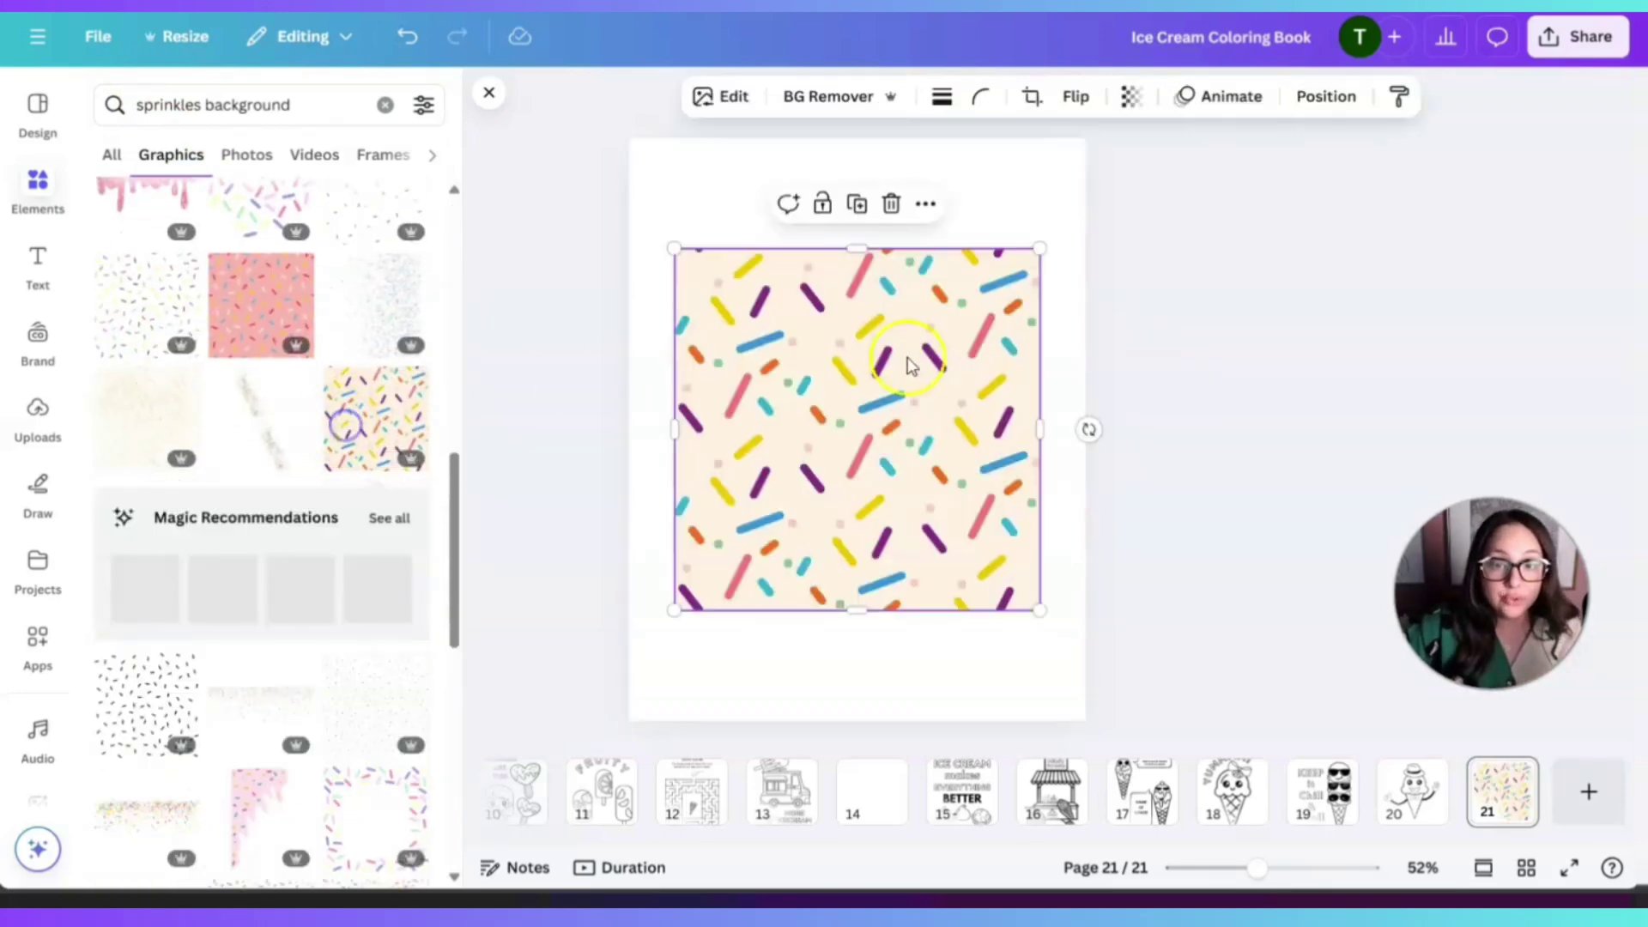
pyautogui.moveTo(902, 369); pyautogui.dragTo(847, 289)
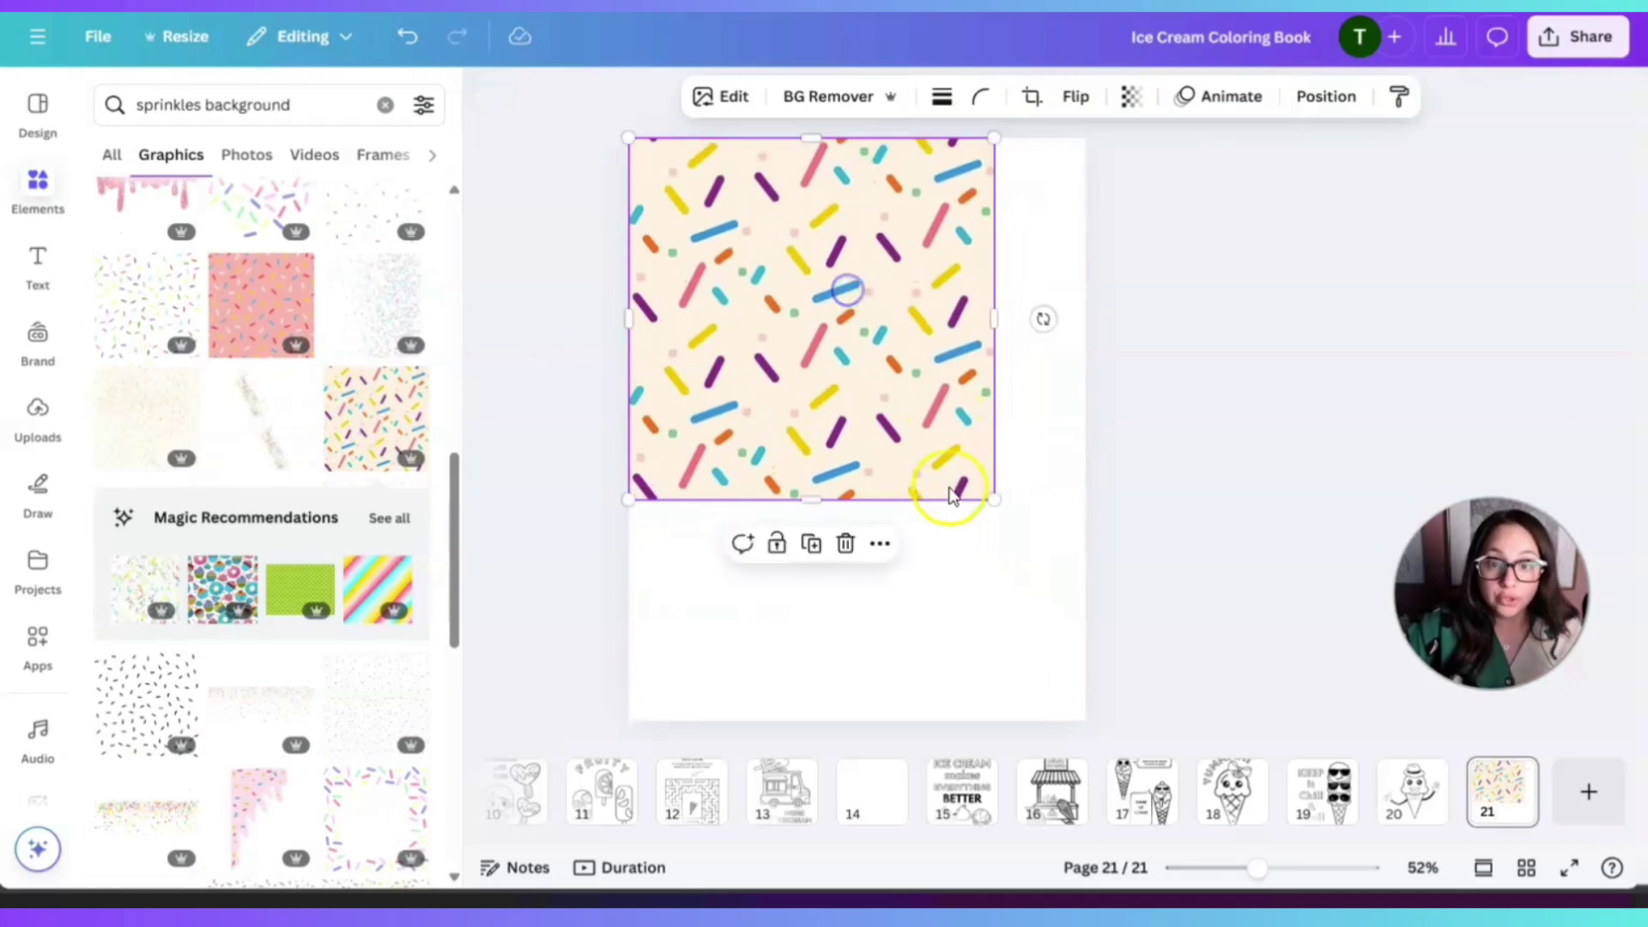
pyautogui.moveTo(993, 497); pyautogui.dragTo(1055, 614)
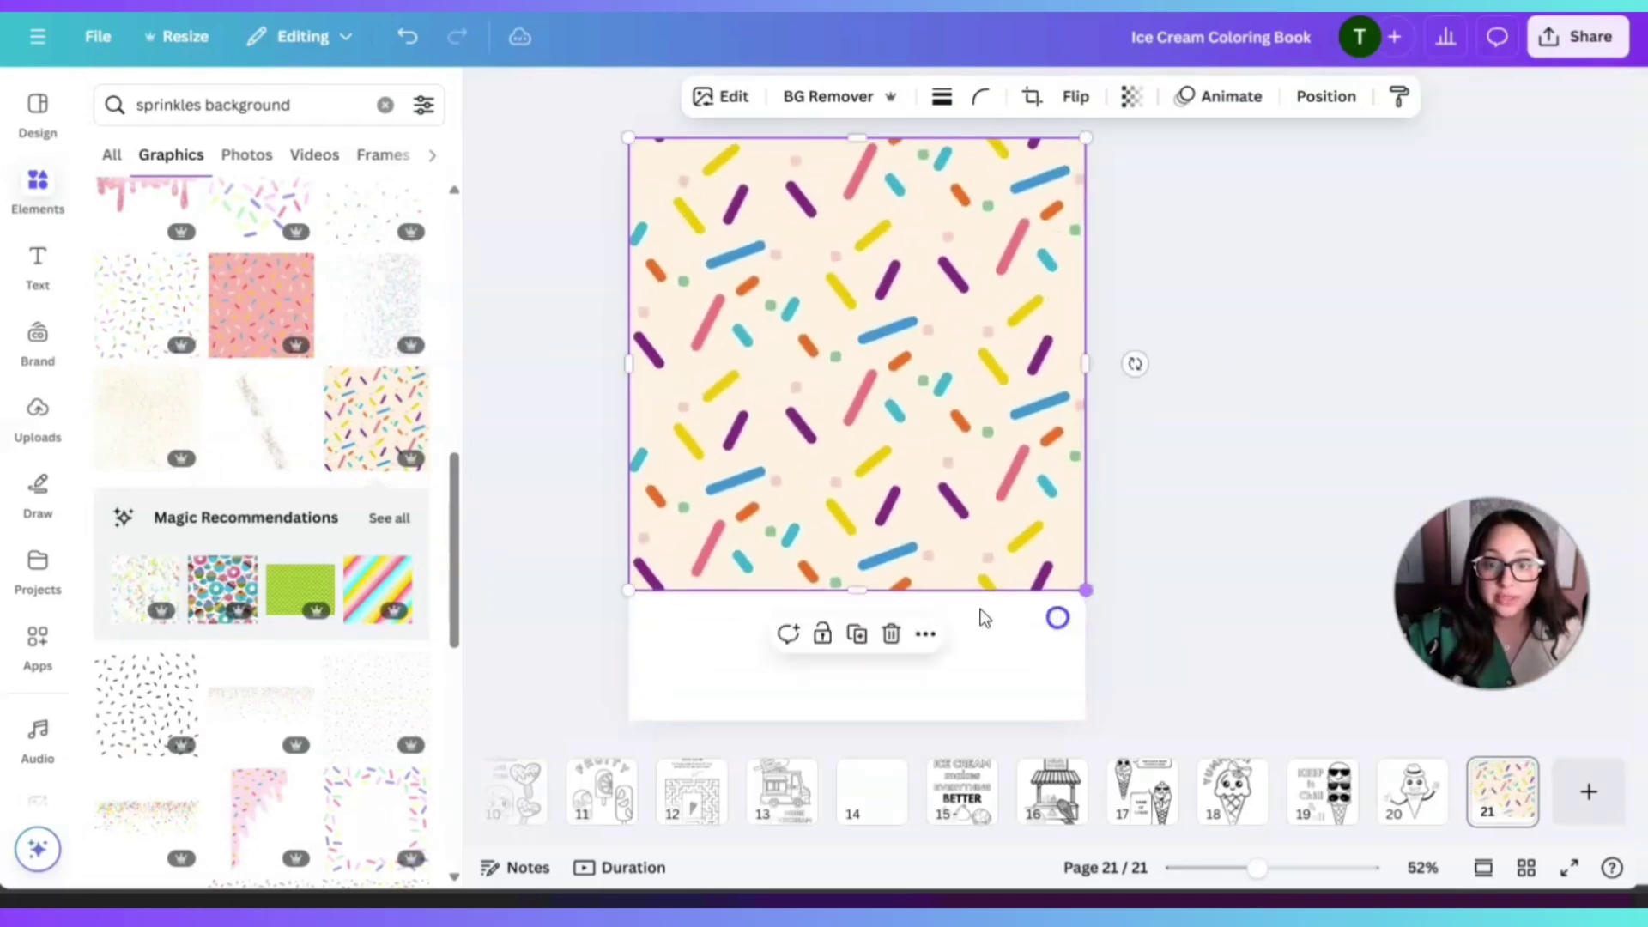
pyautogui.moveTo(861, 593); pyautogui.dragTo(861, 713)
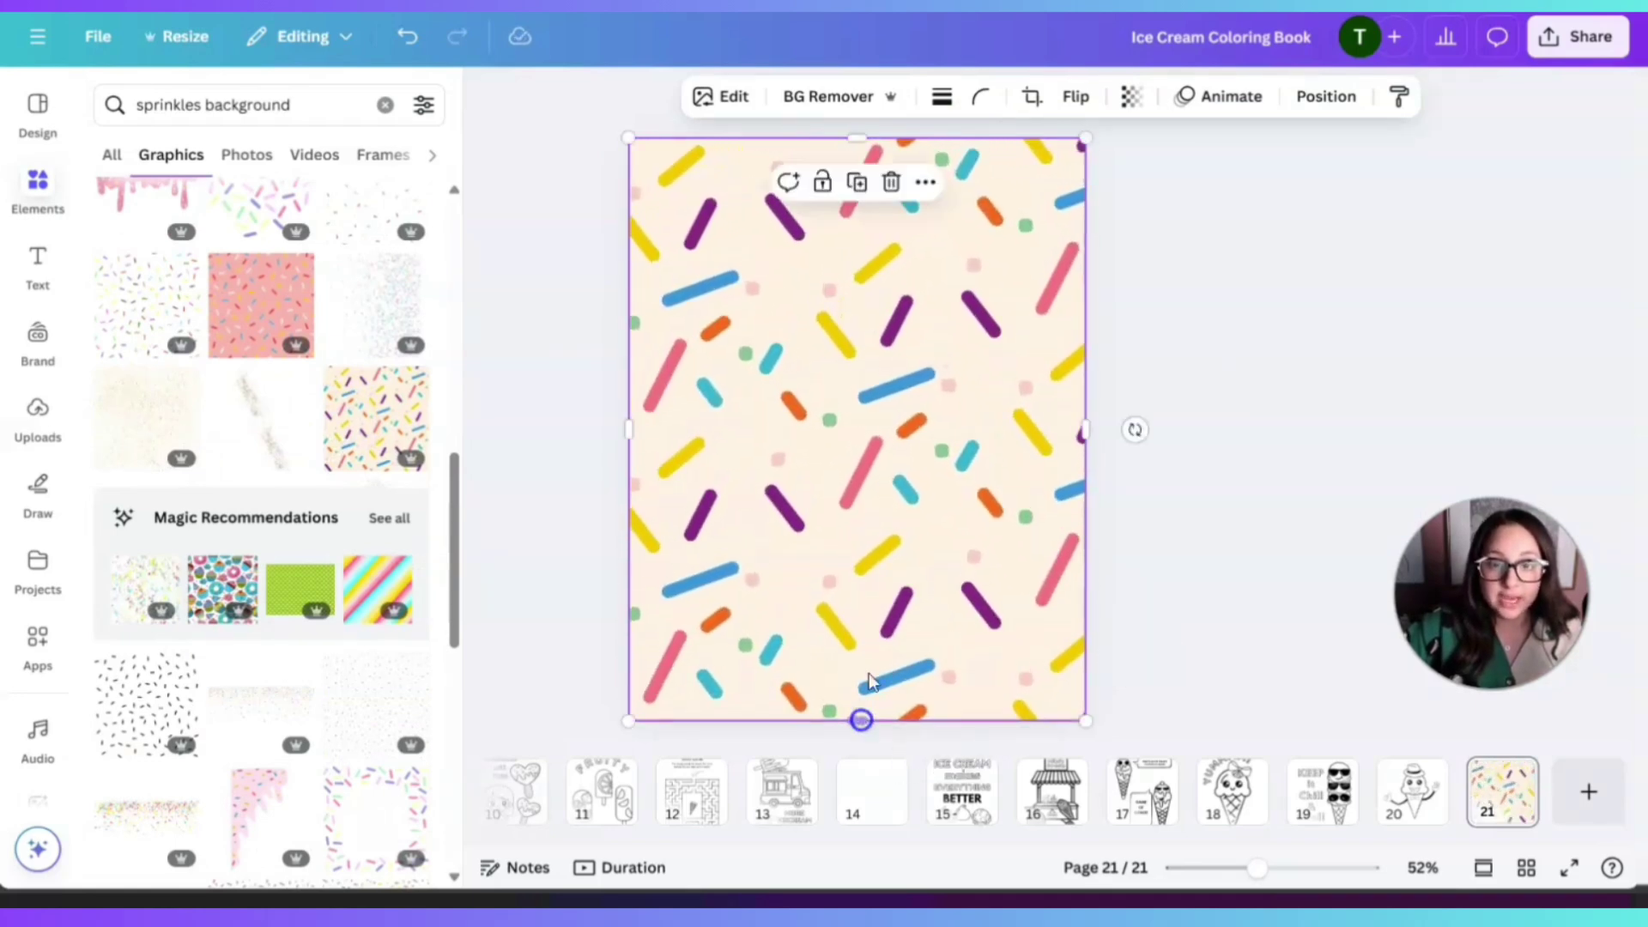
pyautogui.click(1105, 427)
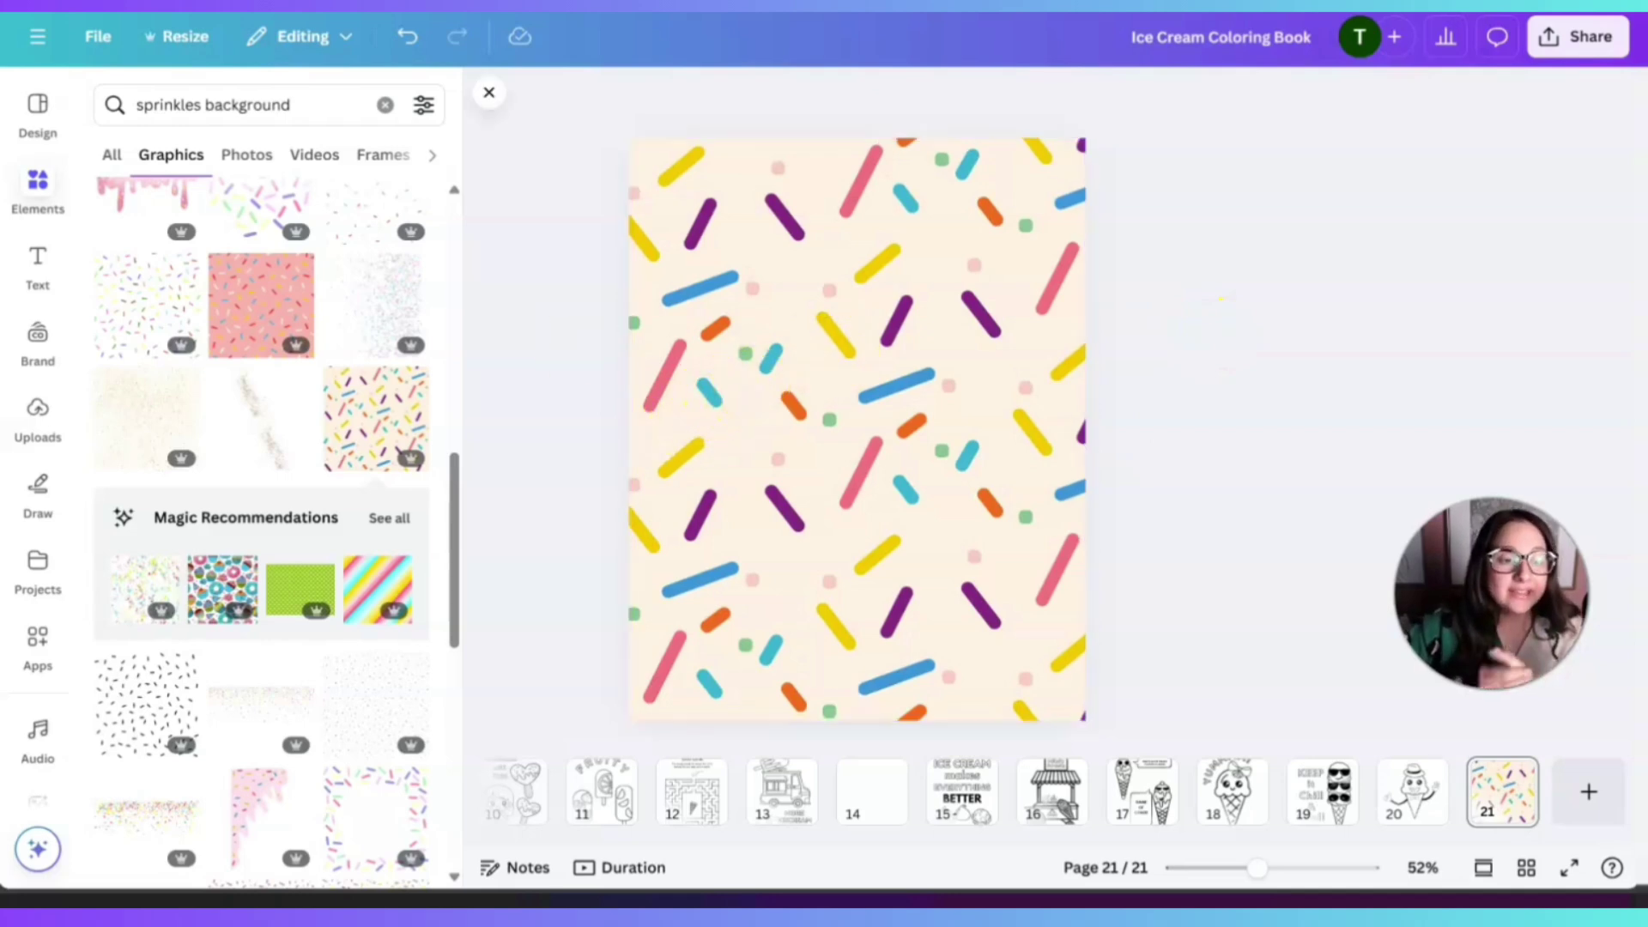
# - Browse the font combinations and add the pink "Sticker" text style to the sprinkles page
pyautogui.click(36, 262)
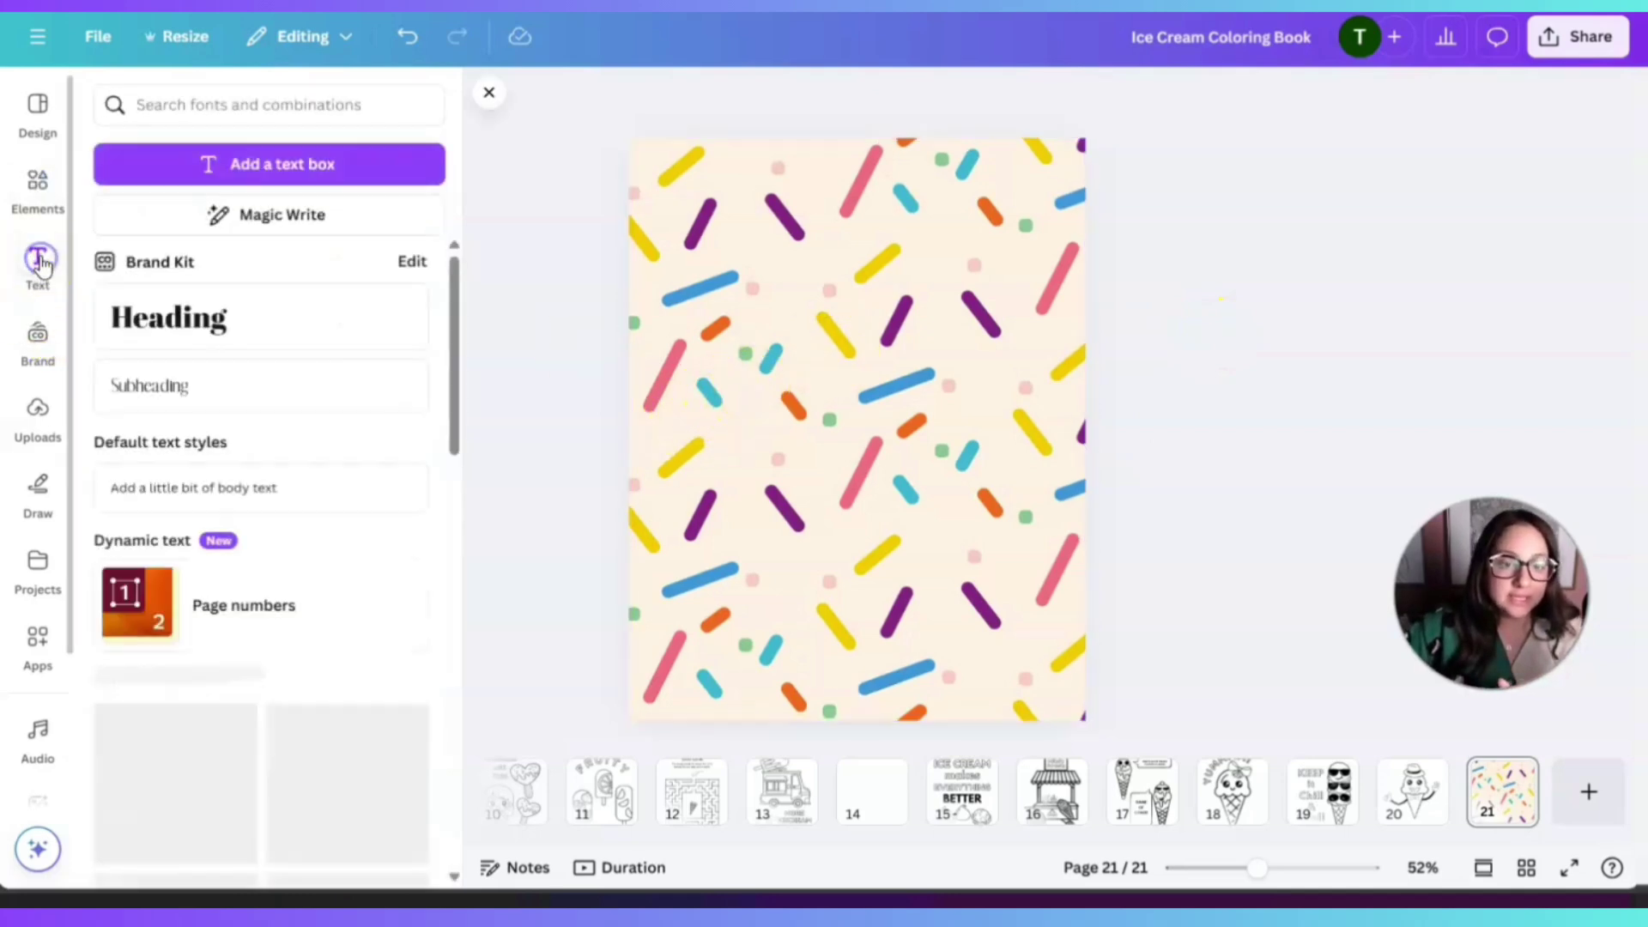
pyautogui.scroll(-3, 375, 478)
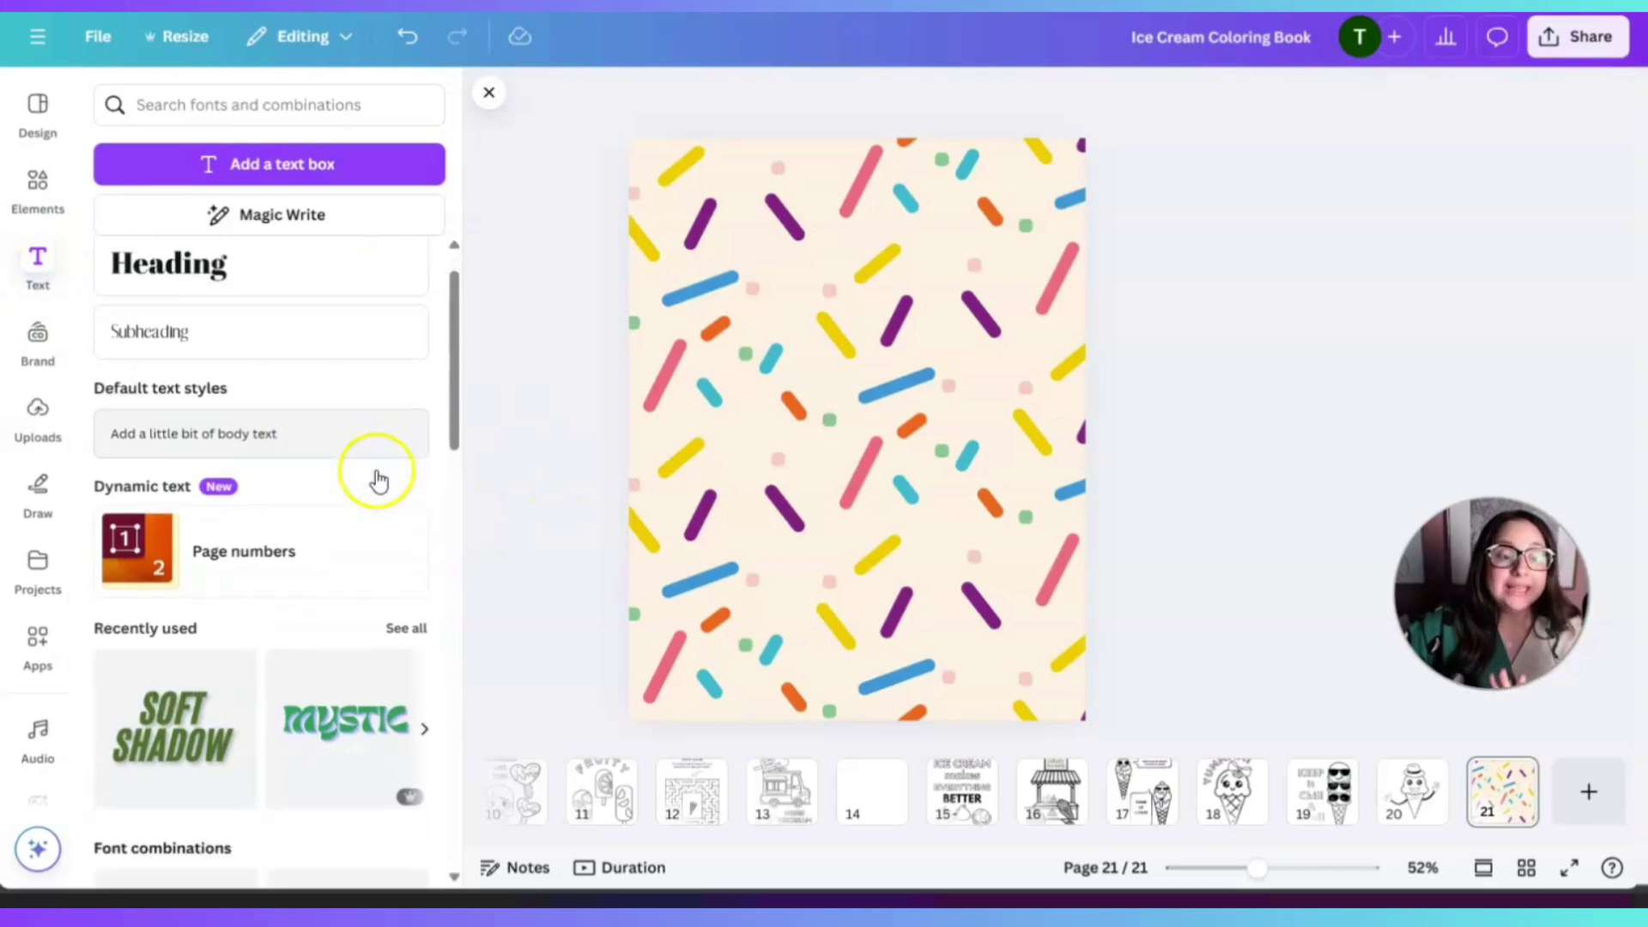
pyautogui.scroll(-3, 375, 478)
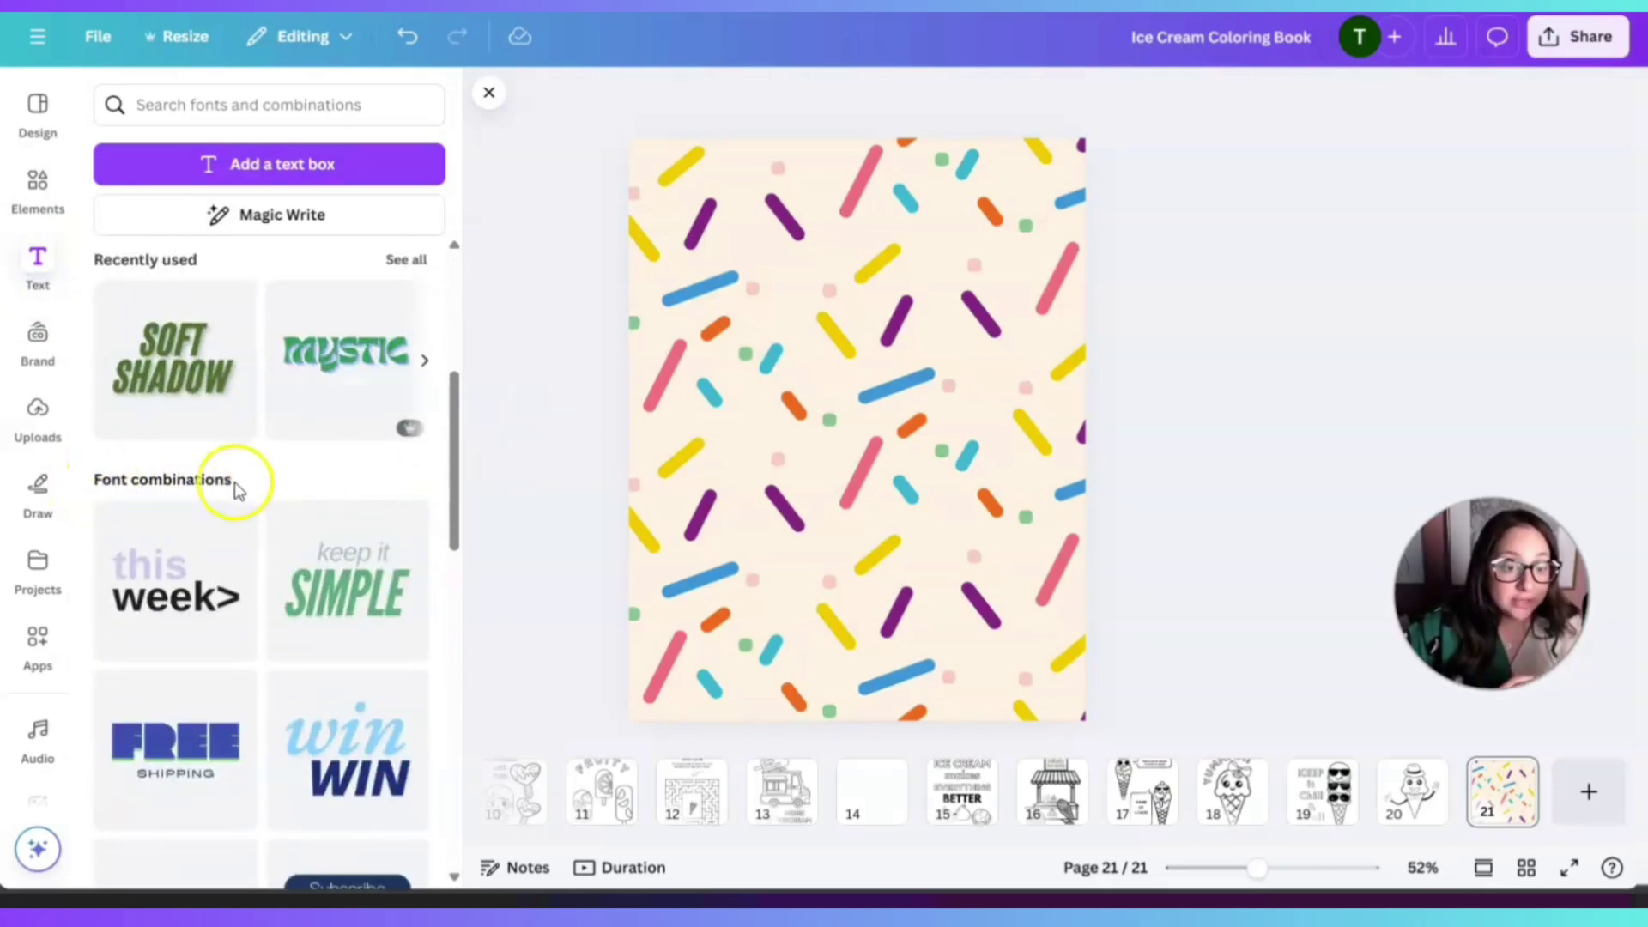
pyautogui.scroll(-3, 317, 647)
pyautogui.scroll(-6, 317, 647)
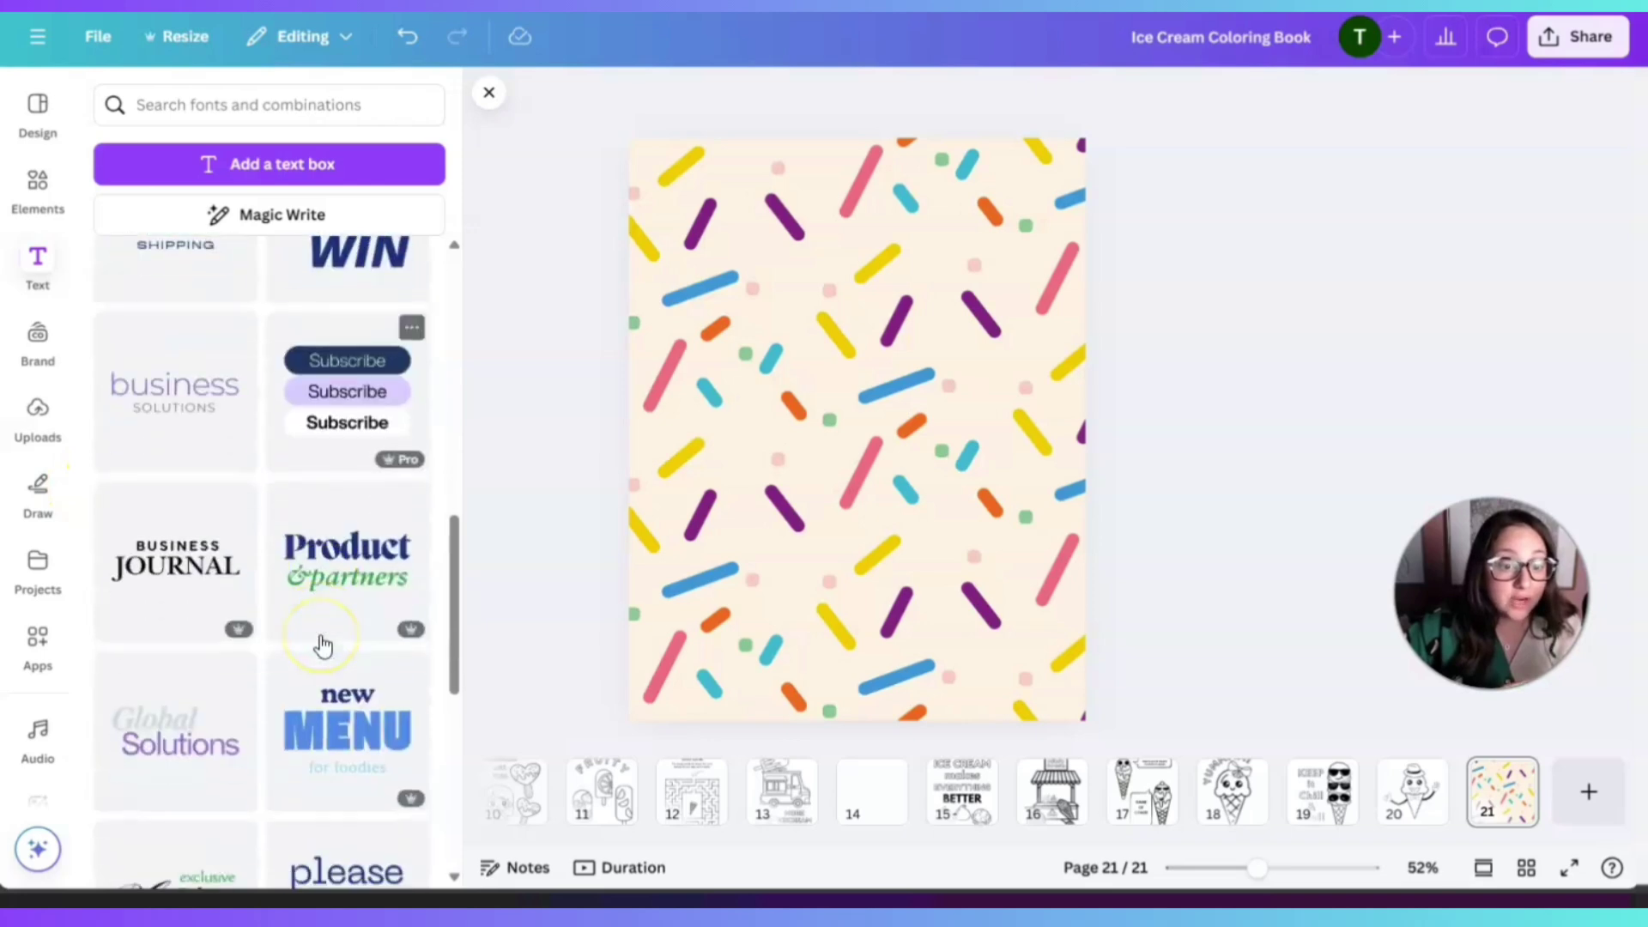
pyautogui.scroll(-6, 322, 639)
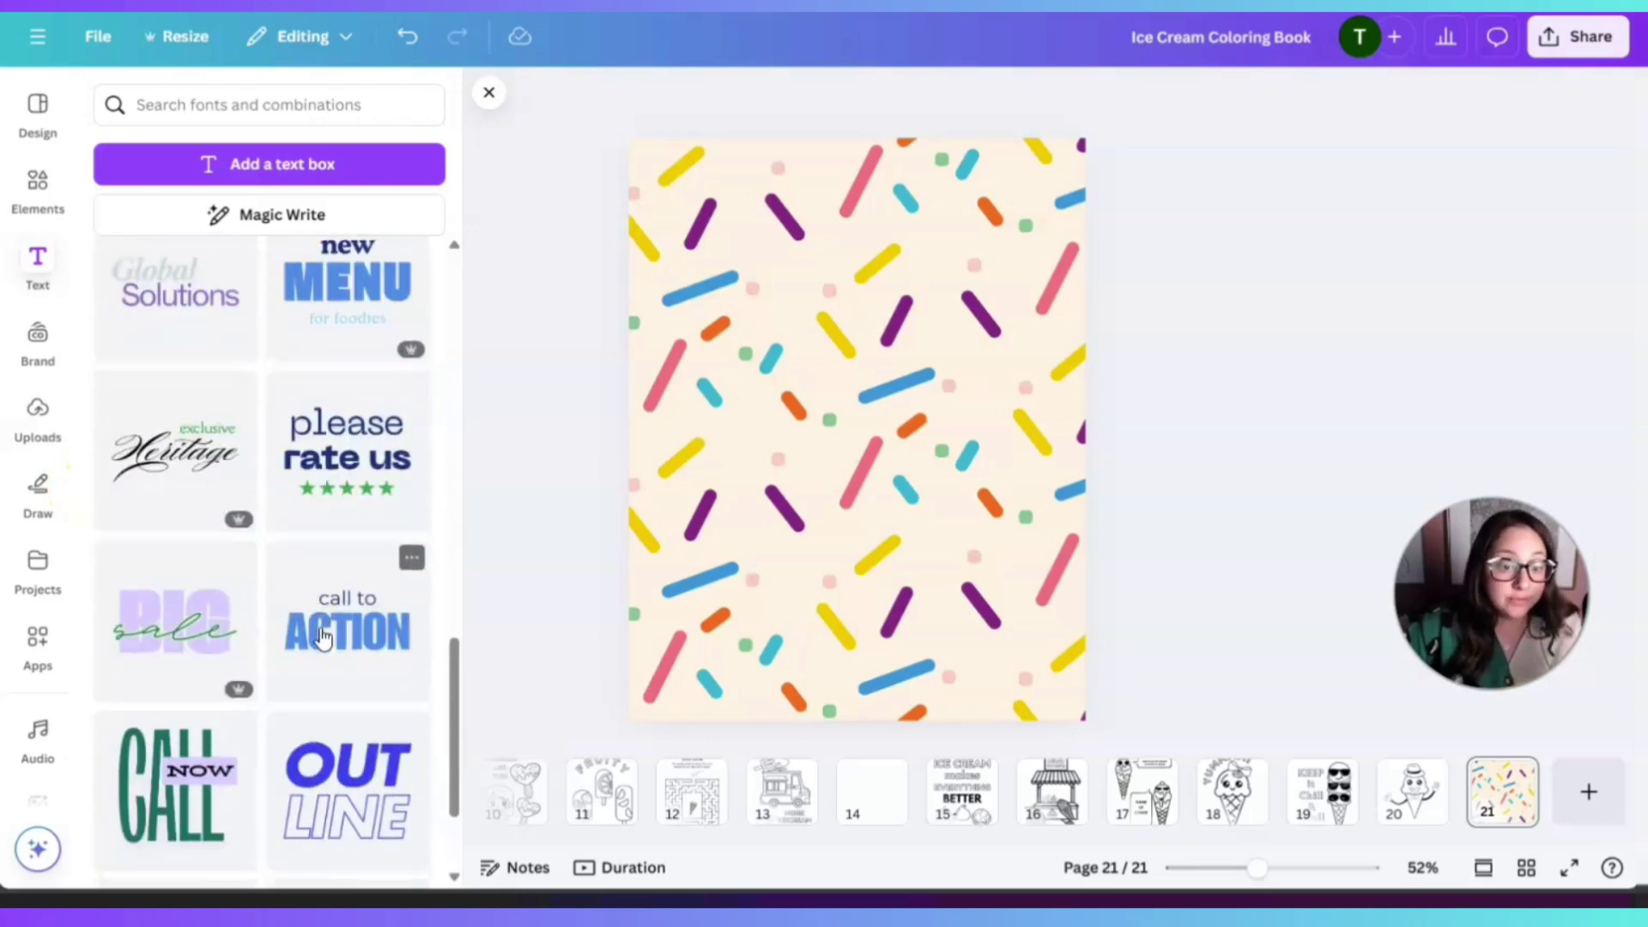
pyautogui.scroll(10, 324, 644)
pyautogui.scroll(-10, 324, 644)
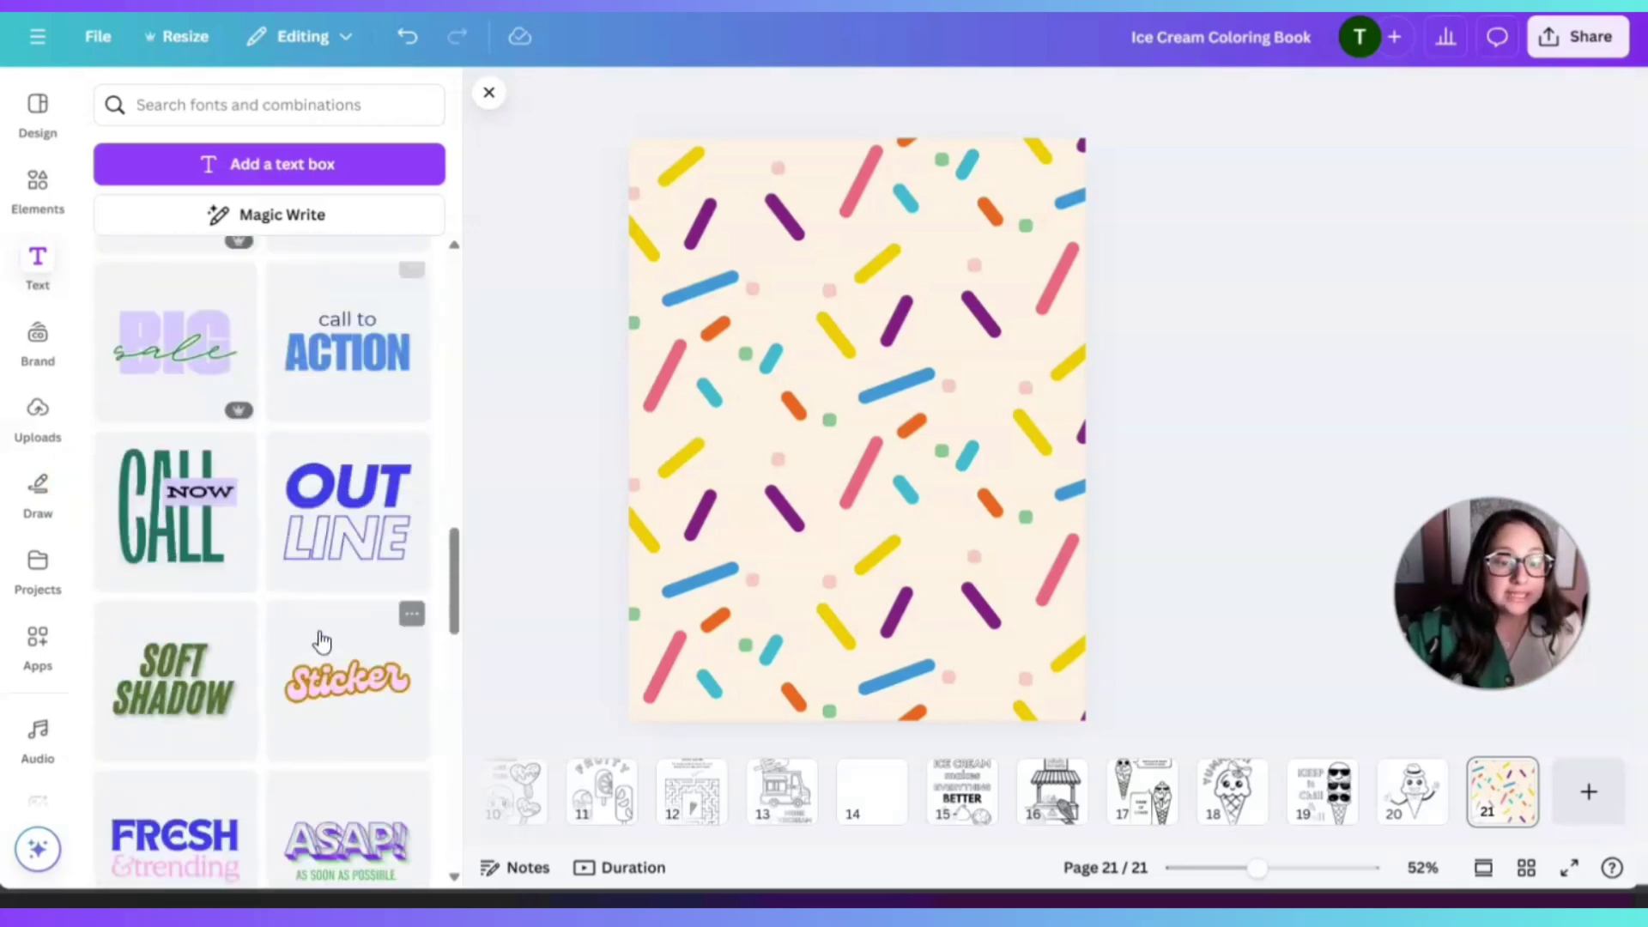
pyautogui.click(339, 471)
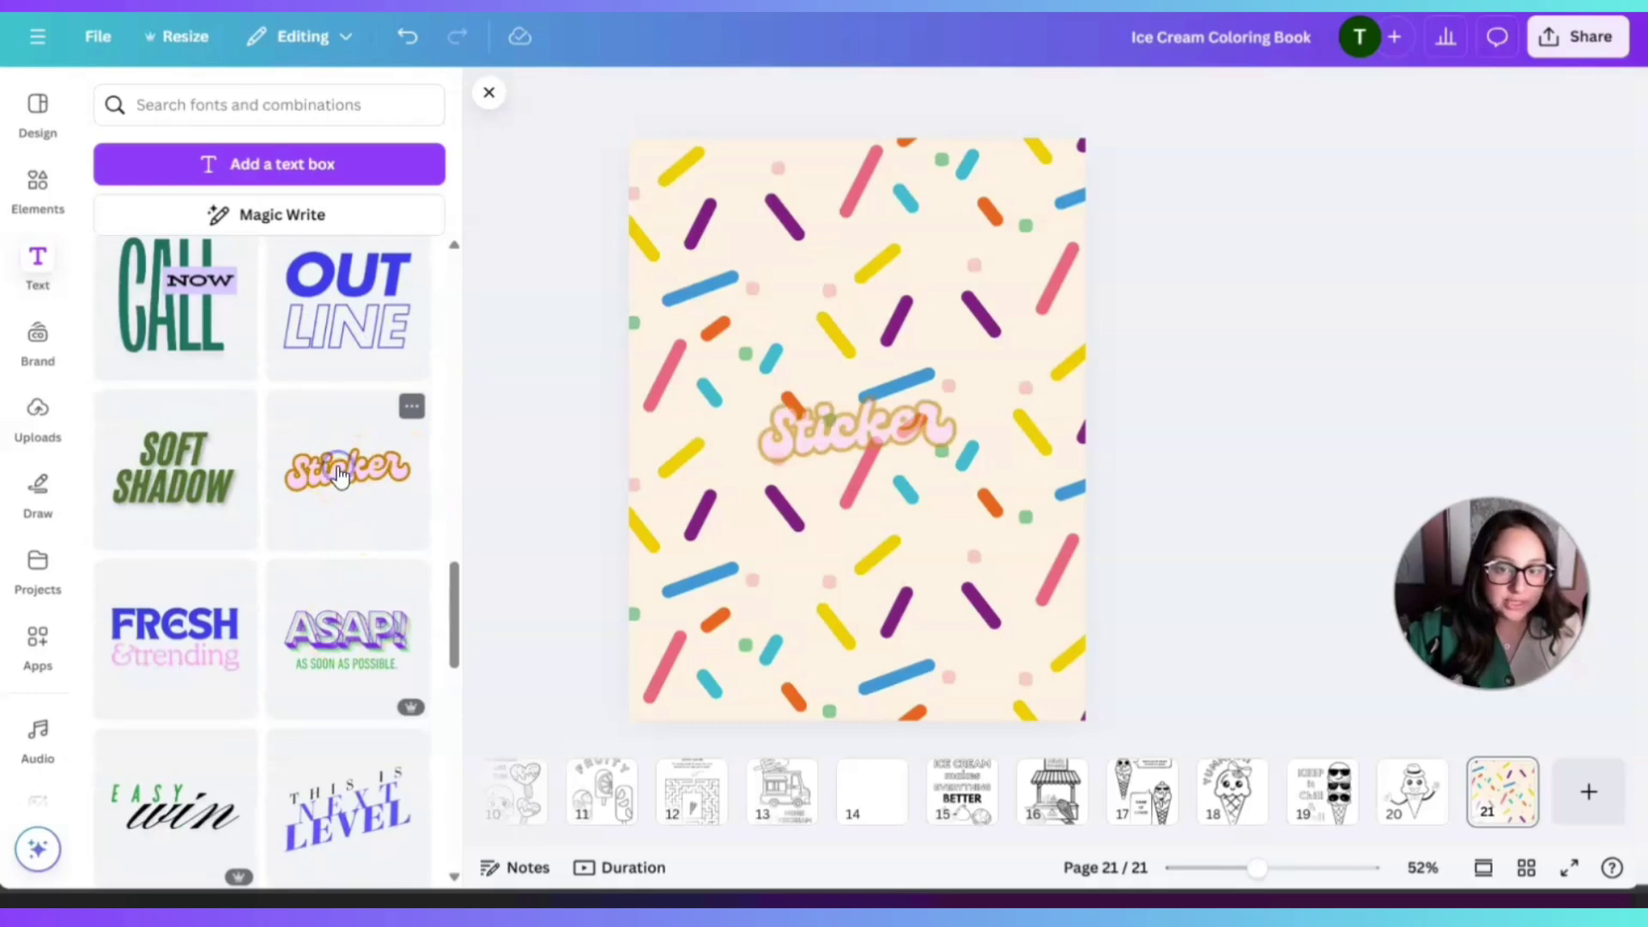
# - Replace the wording of the pink sticker-style text with "Ice Cream Coloring Book"
pyautogui.doubleClick(935, 433)
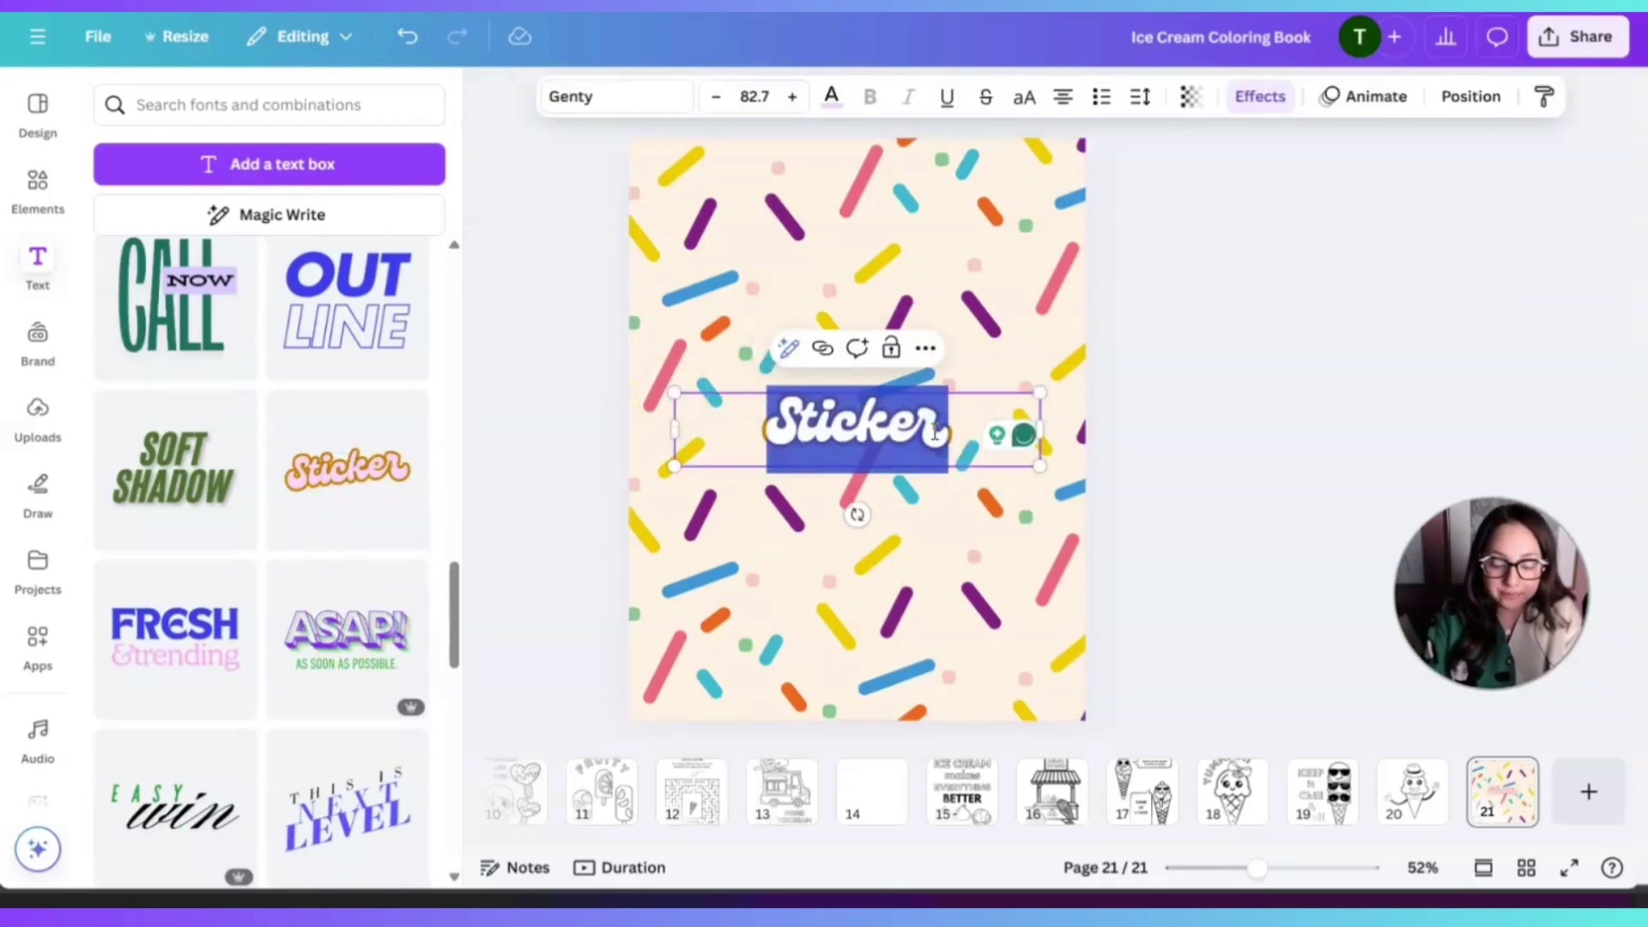
pyautogui.write('Ice')
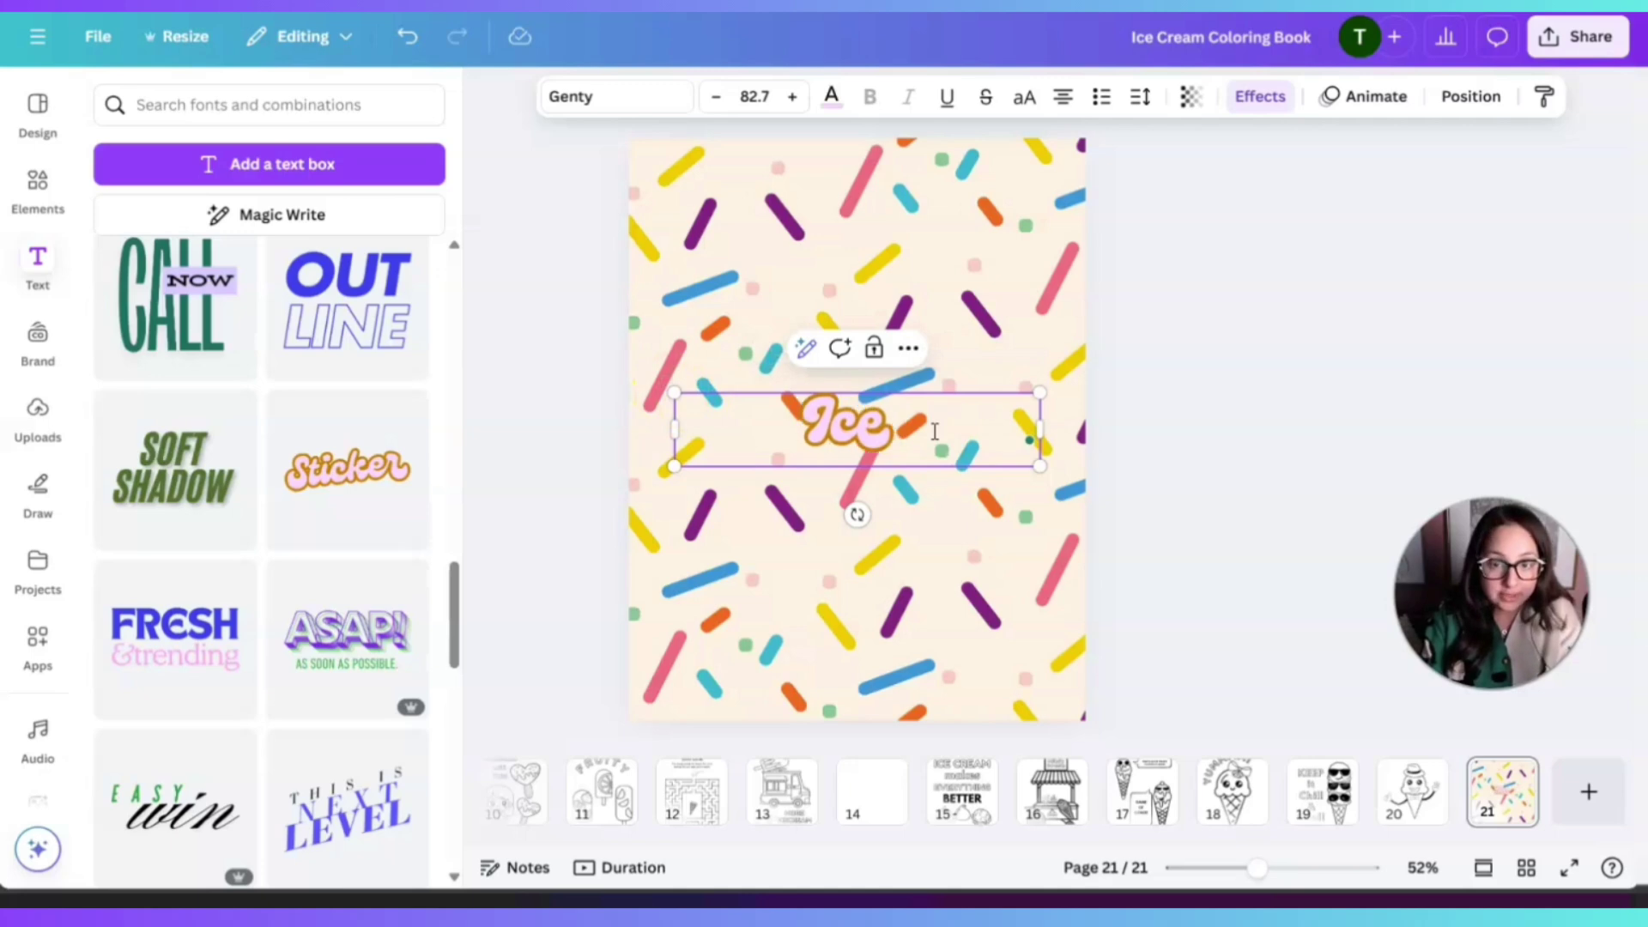
pyautogui.write(' Cream')
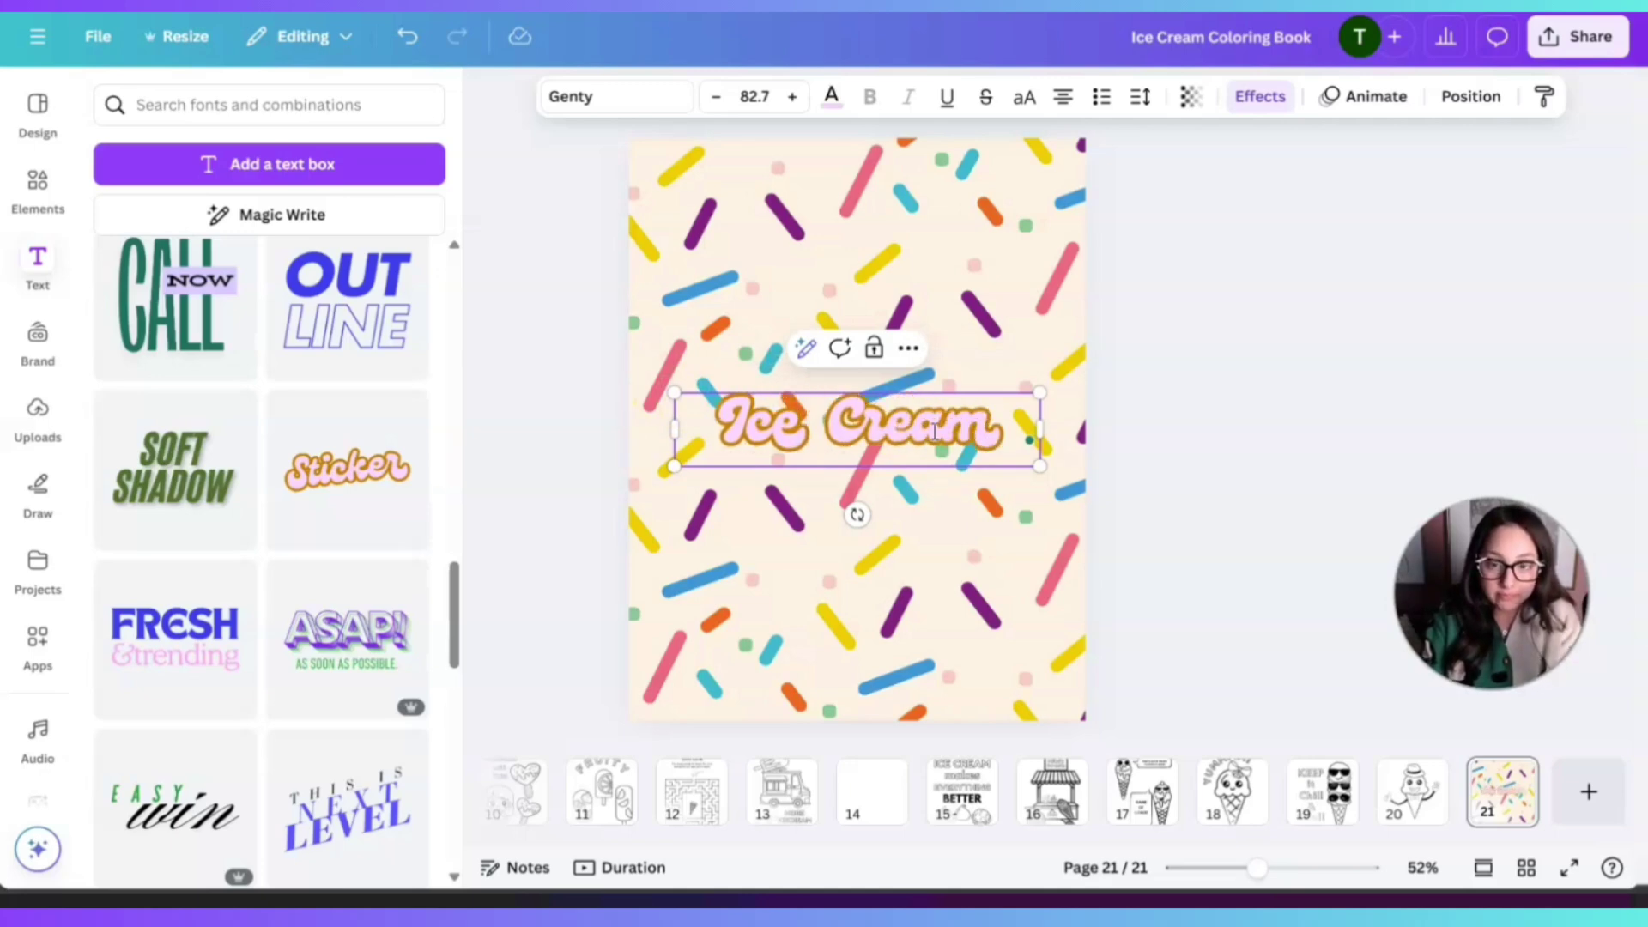
pyautogui.write(' Colo')
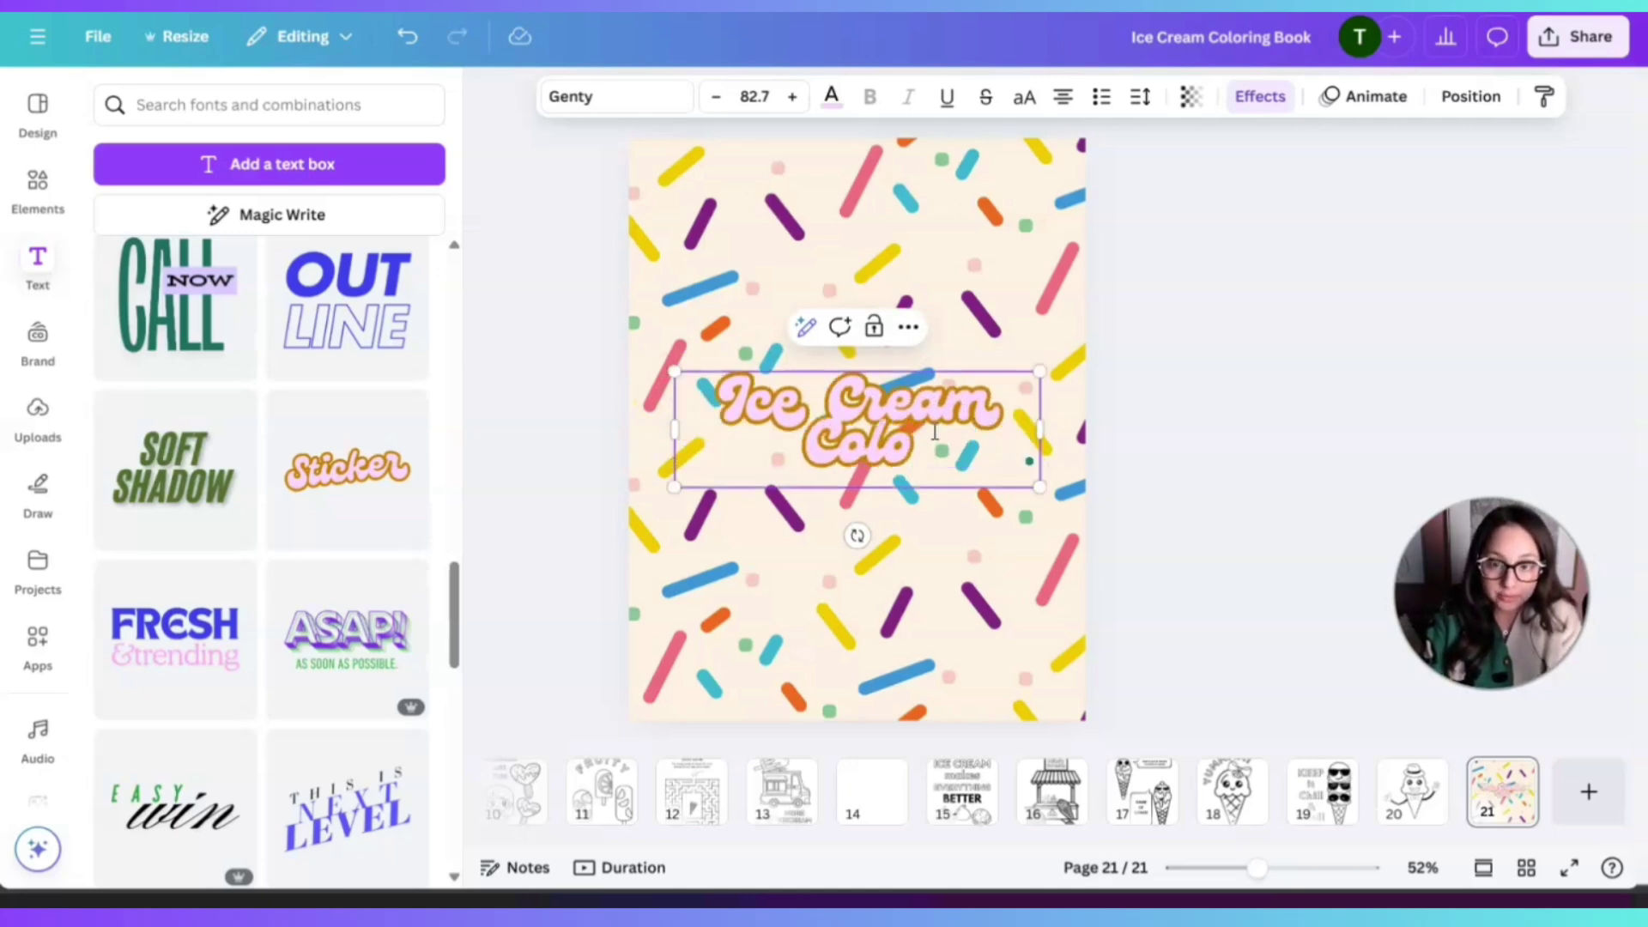
pyautogui.write('ring Book')
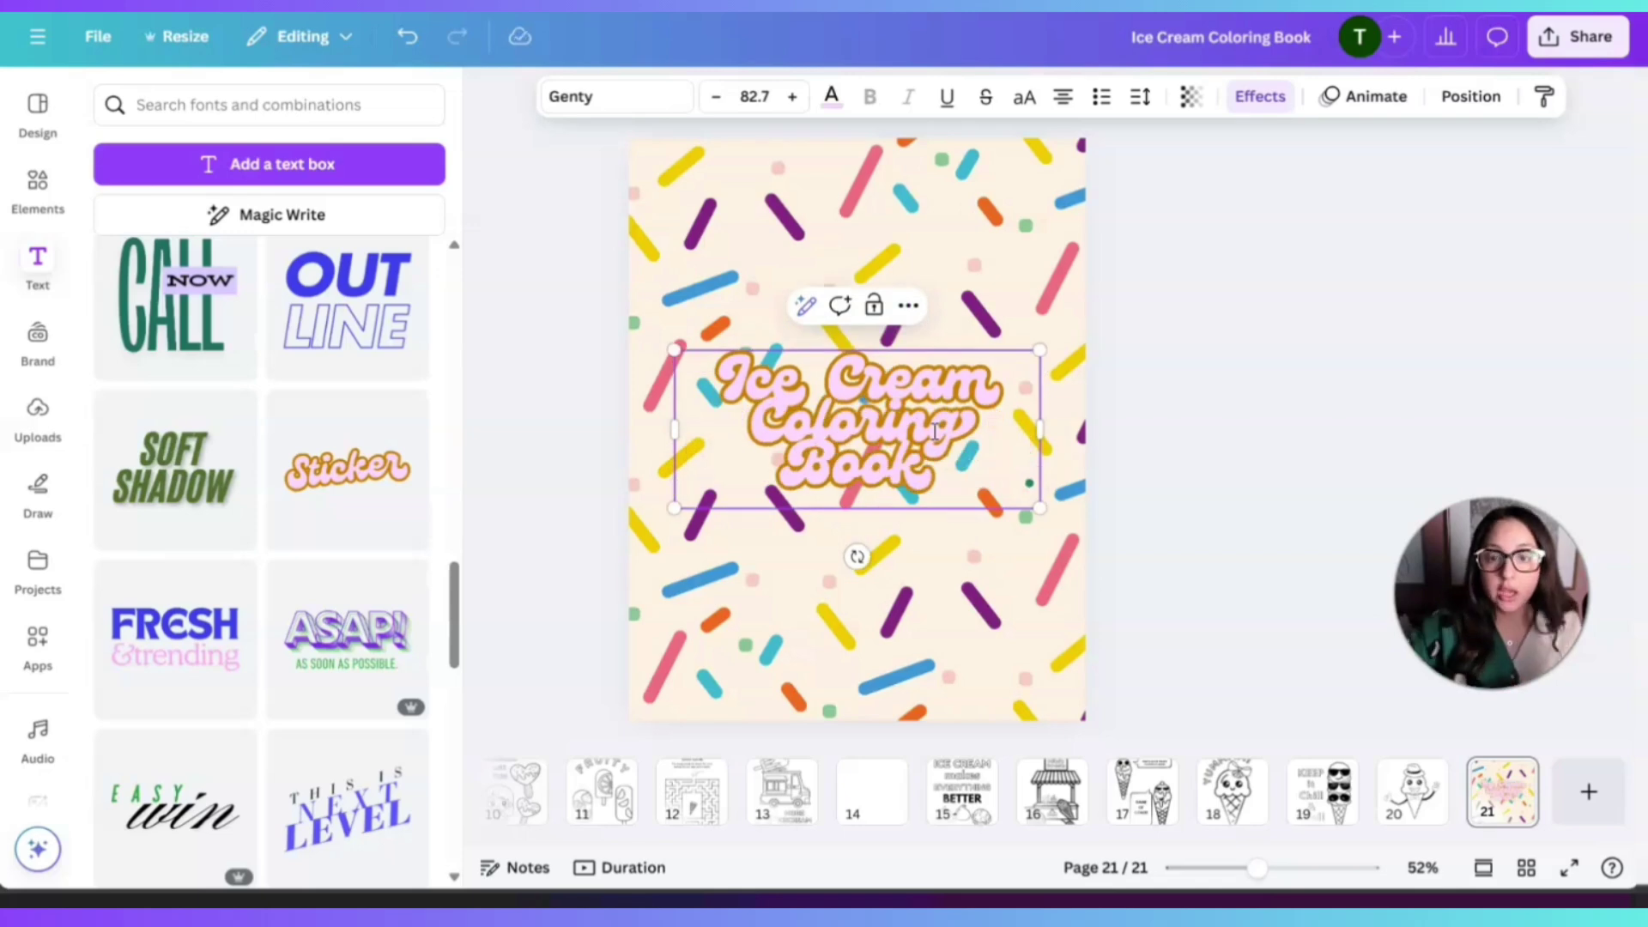
# - Enlarge the title text to about size 107 and move it slightly above the middle of the page
pyautogui.moveTo(1055, 338); pyautogui.dragTo(1121, 283)
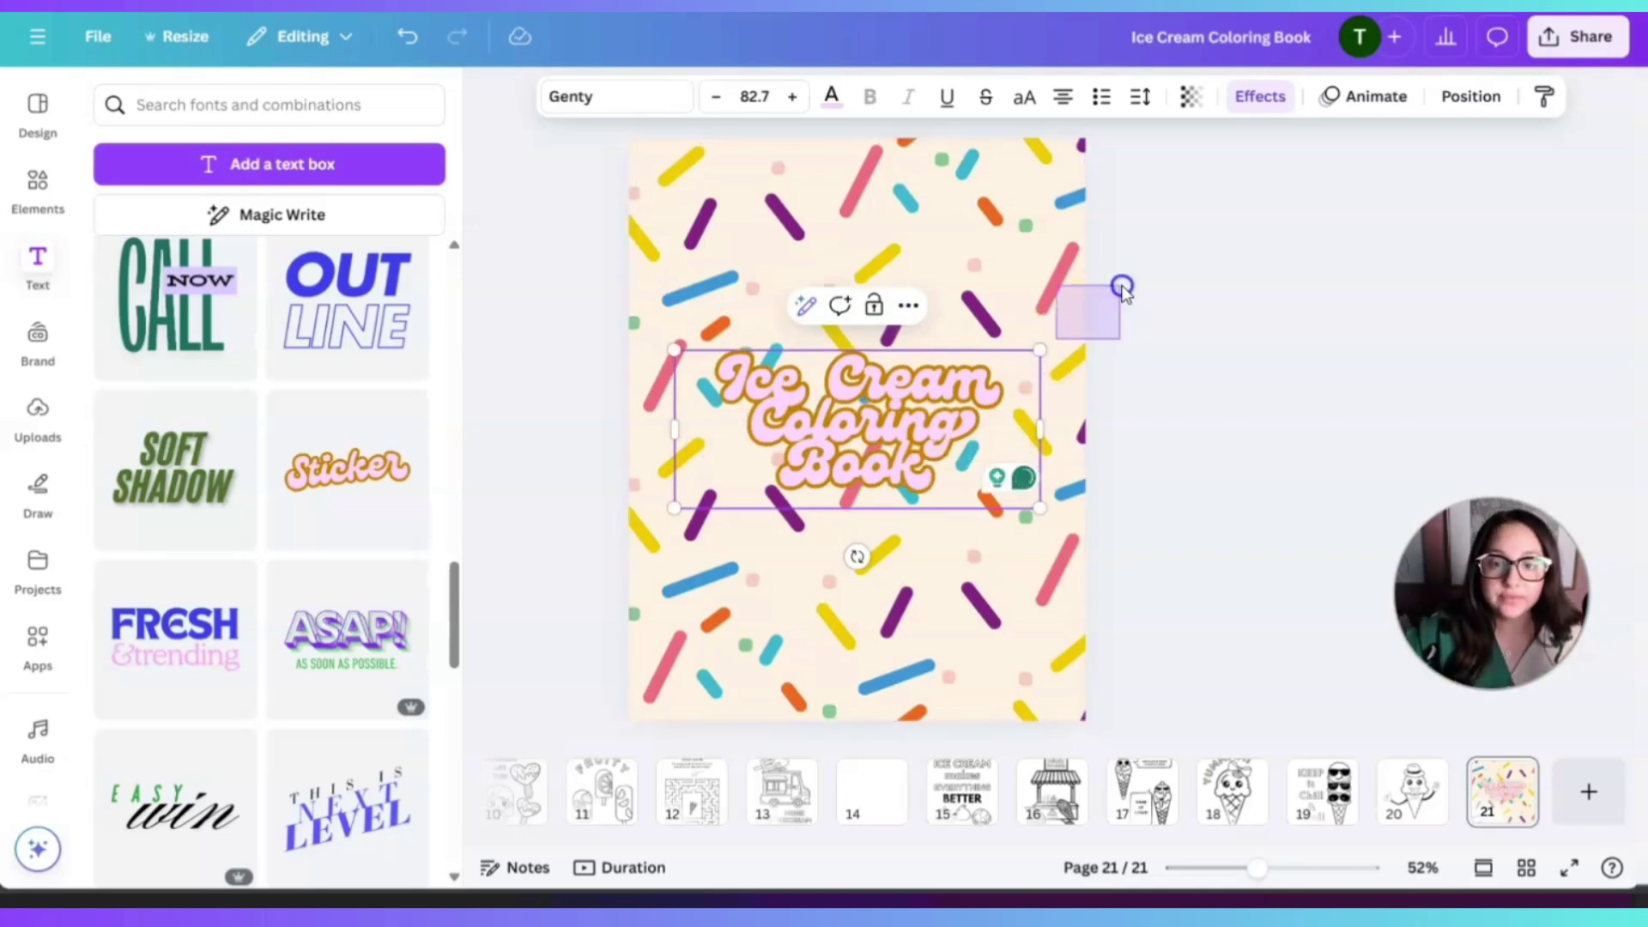
pyautogui.click(955, 371)
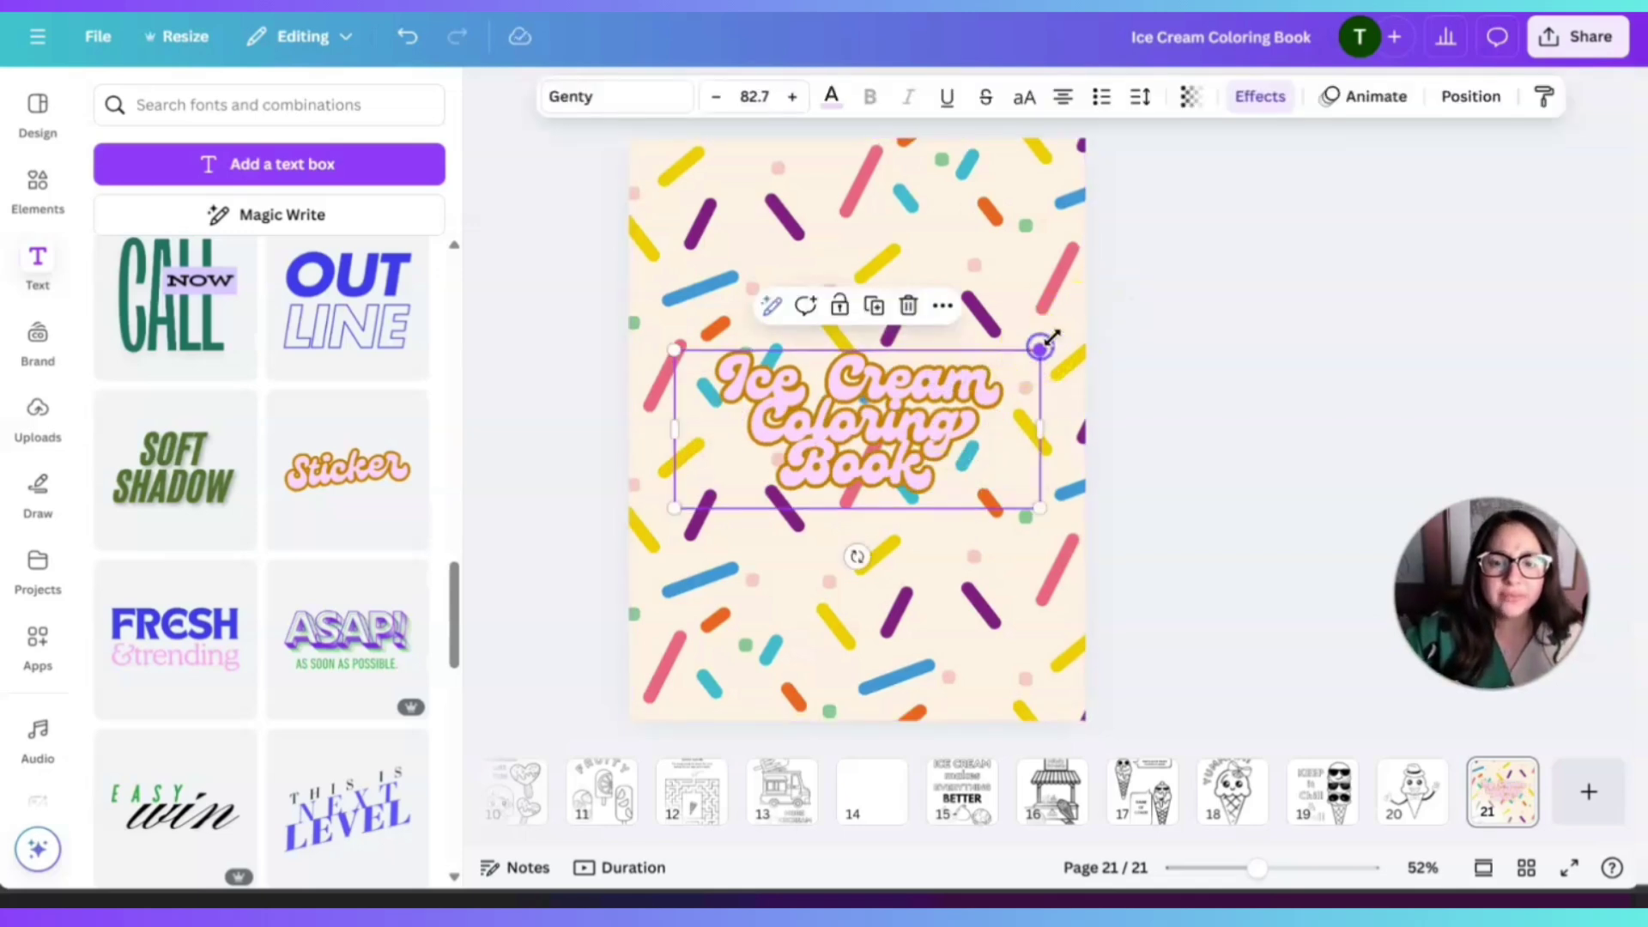
pyautogui.moveTo(1053, 334); pyautogui.dragTo(1143, 286)
pyautogui.moveTo(944, 351); pyautogui.dragTo(886, 331)
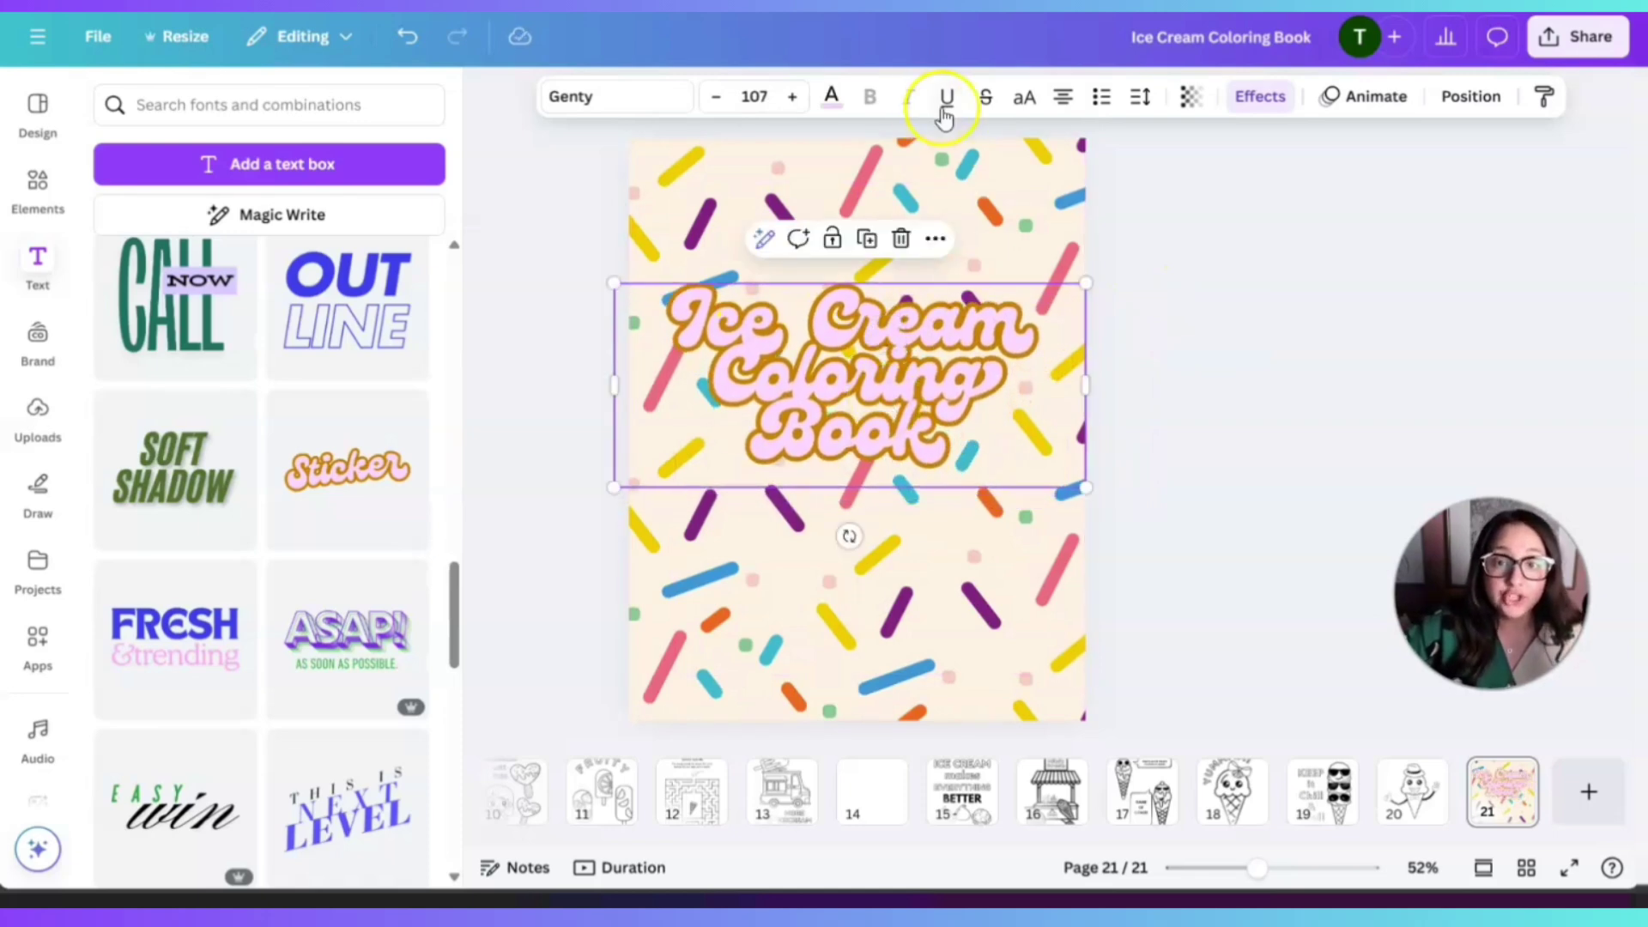
# - Try royal blue, light blue and violet for the title's outline effect, and settle on dark blue
pyautogui.click(1262, 97)
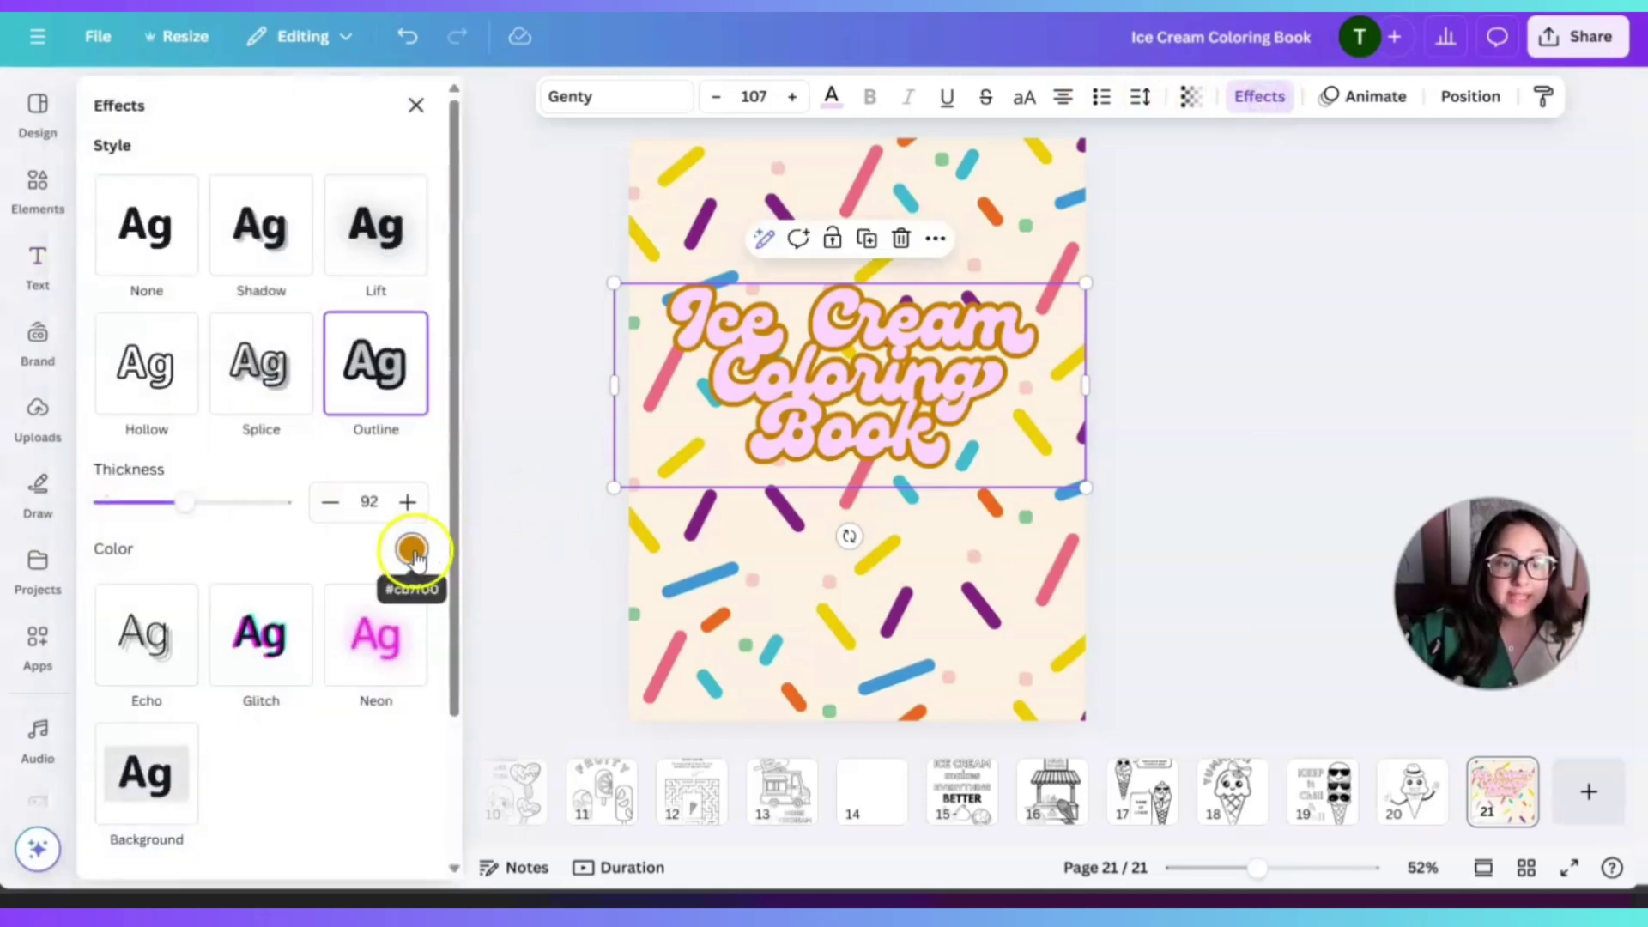
pyautogui.click(413, 551)
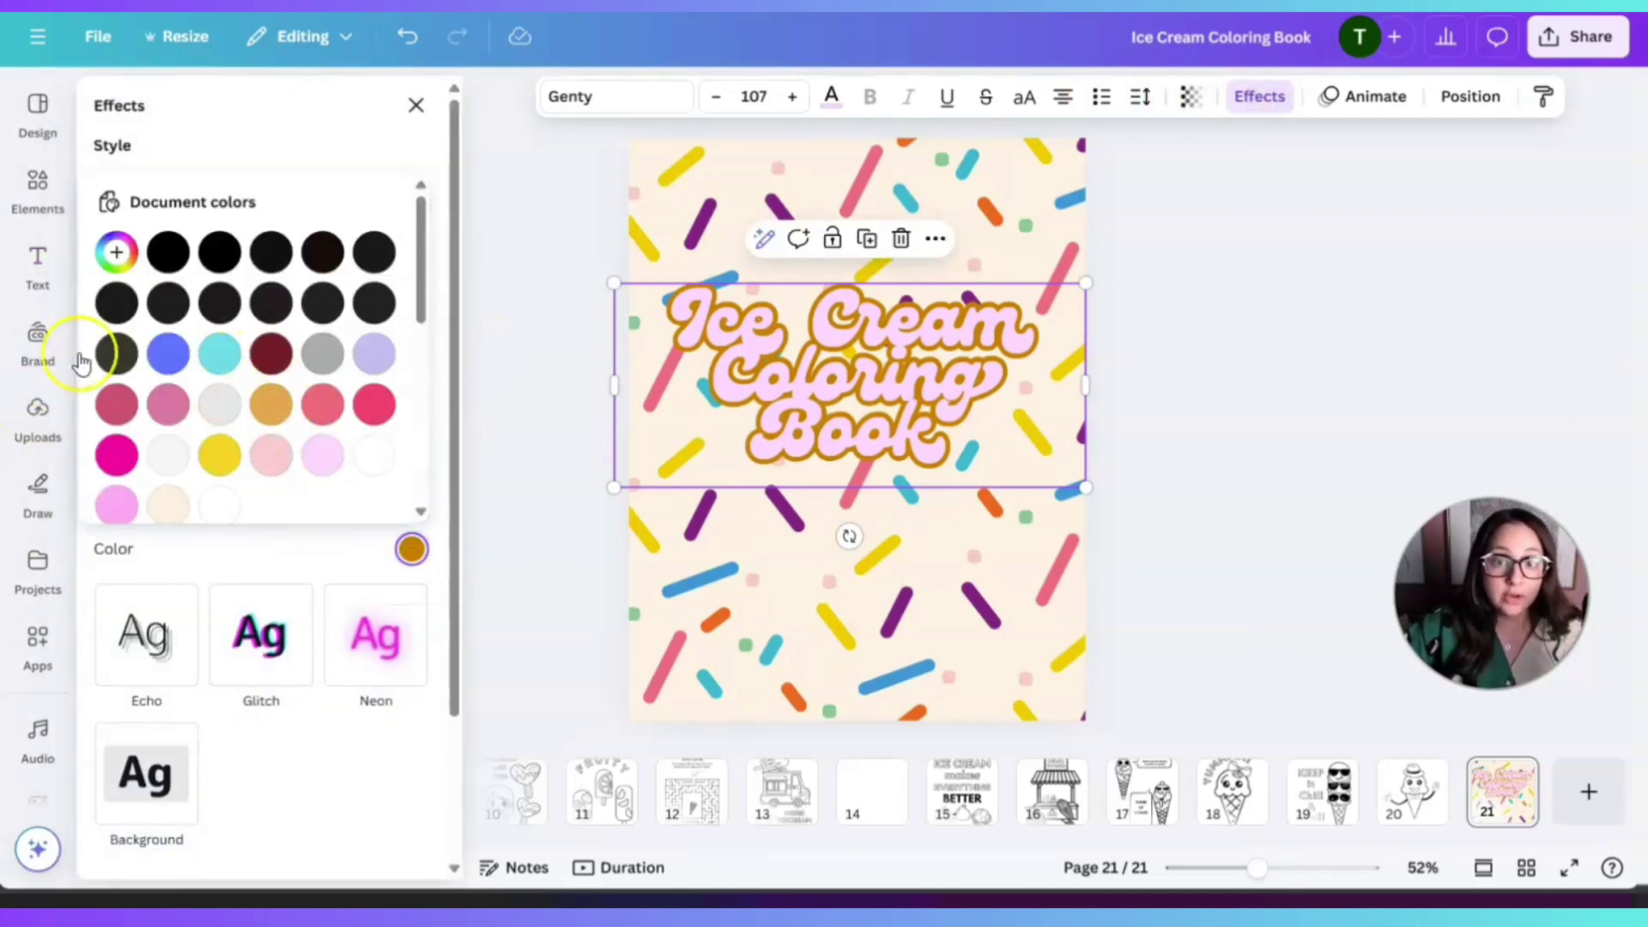
pyautogui.scroll(-4, 304, 423)
pyautogui.scroll(-3, 305, 417)
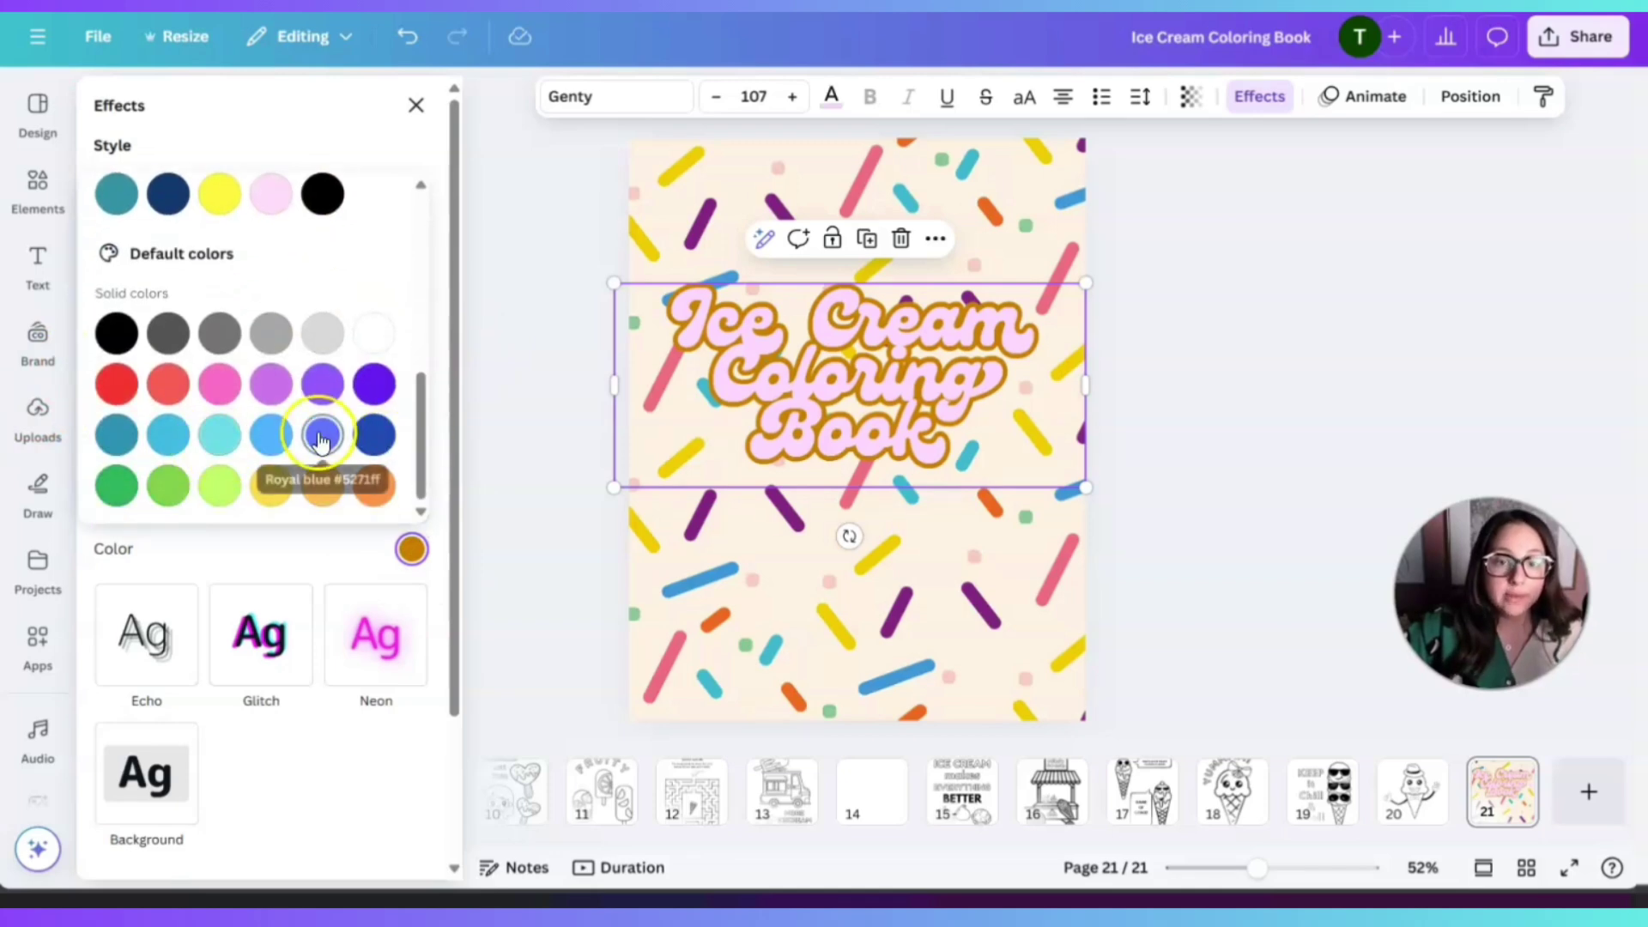
pyautogui.click(322, 436)
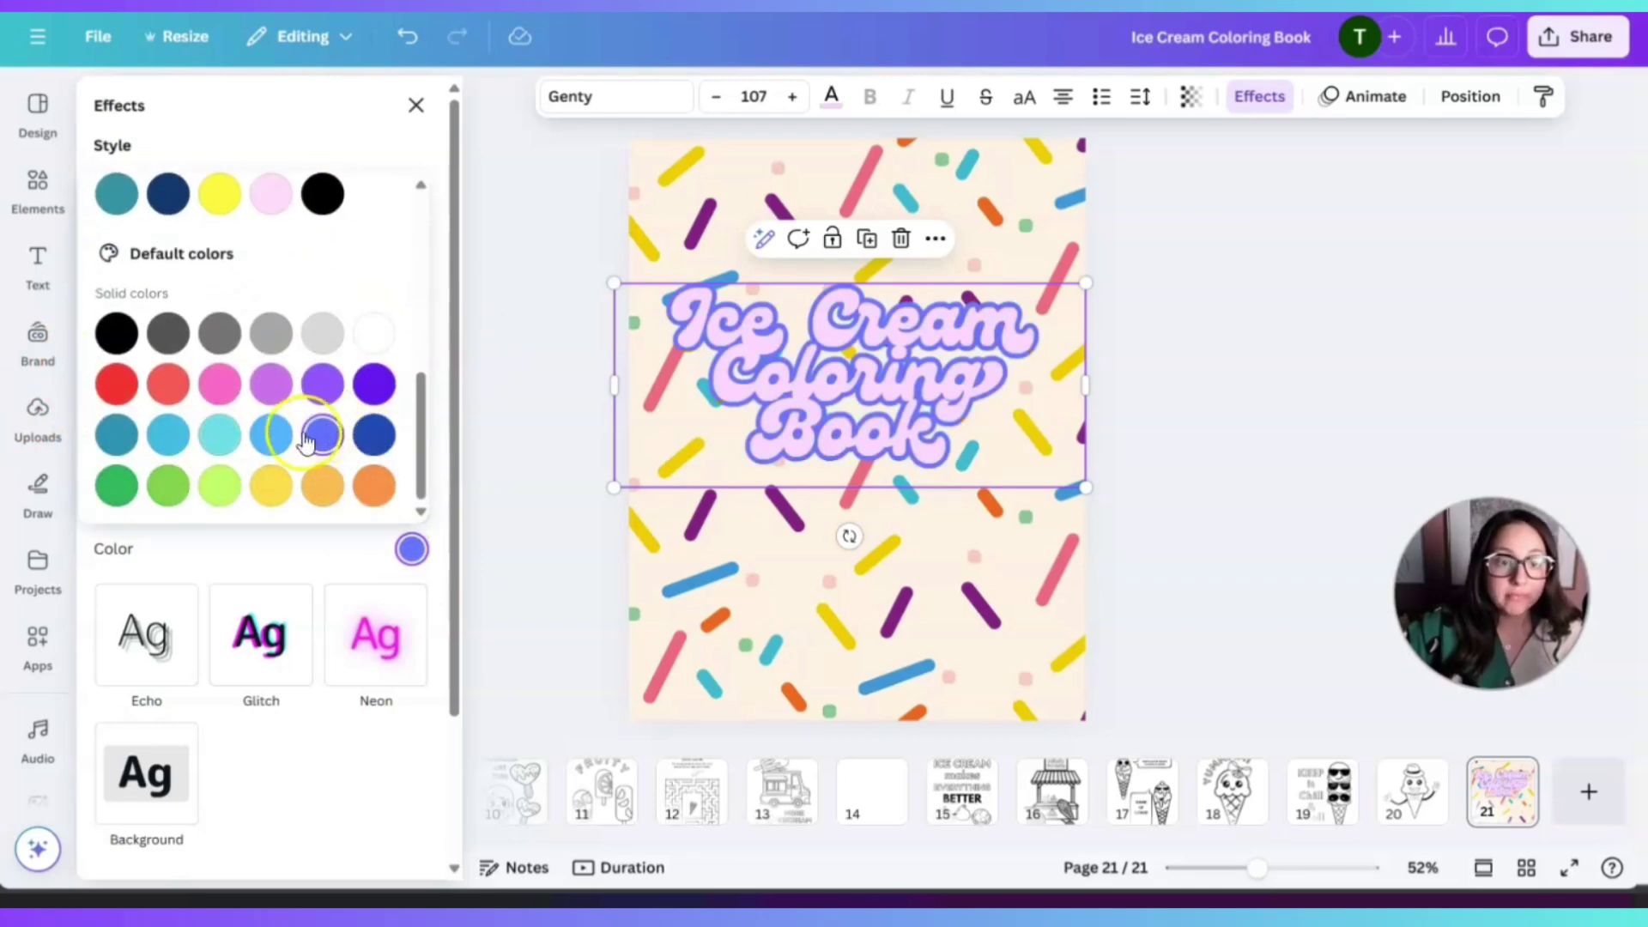
pyautogui.click(271, 437)
pyautogui.click(377, 439)
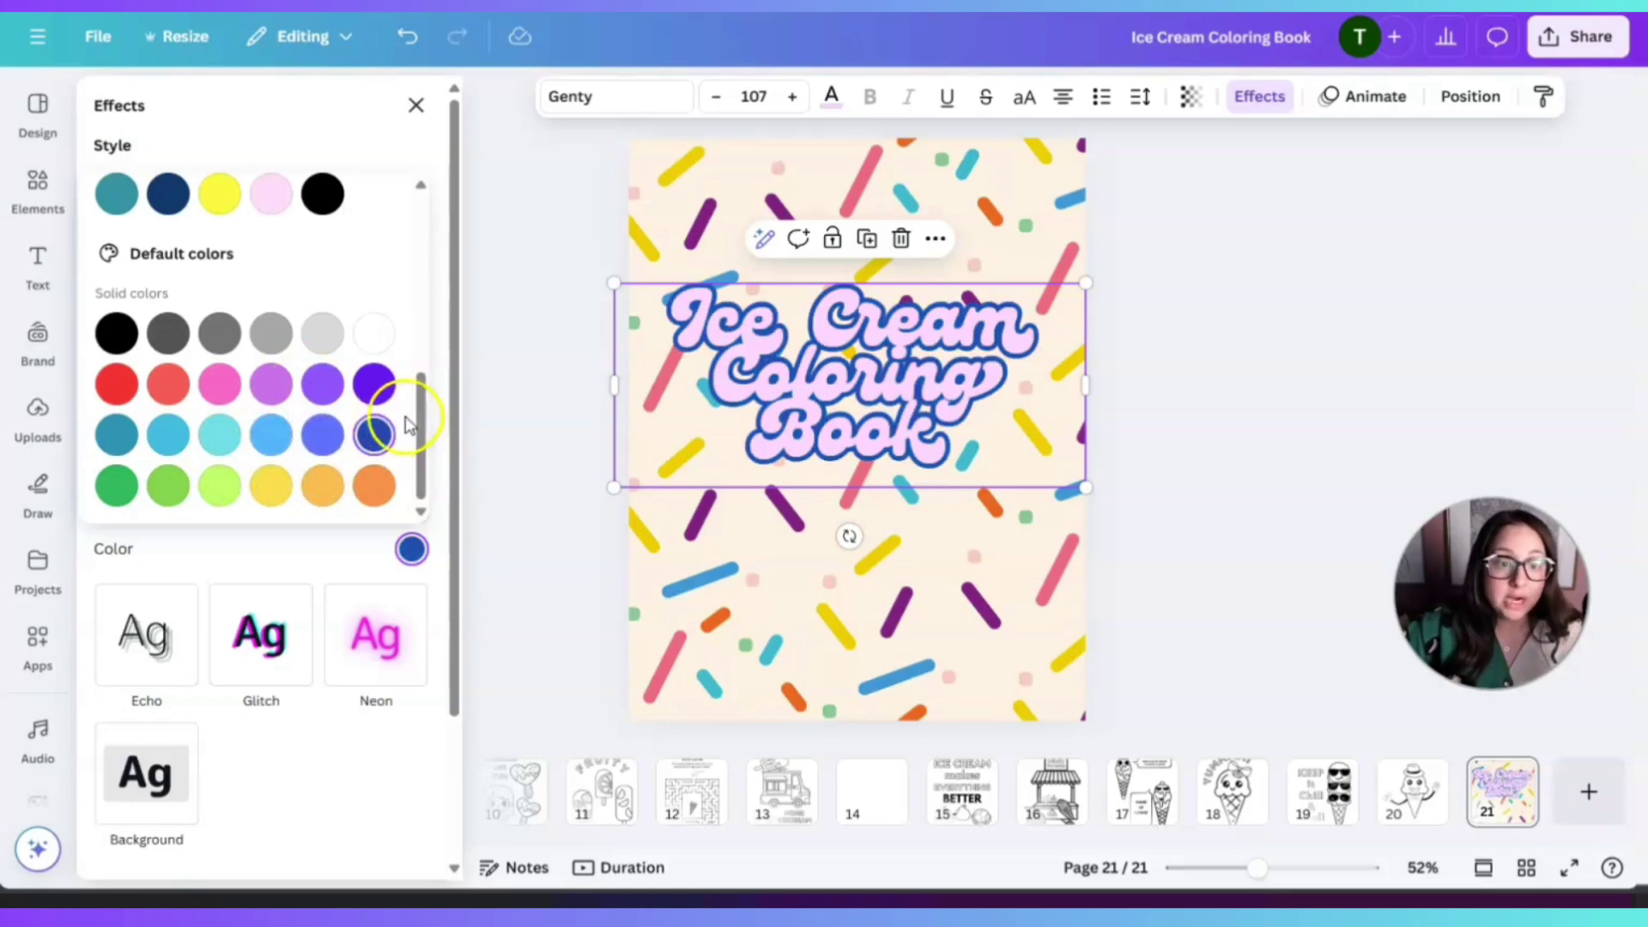
pyautogui.click(388, 391)
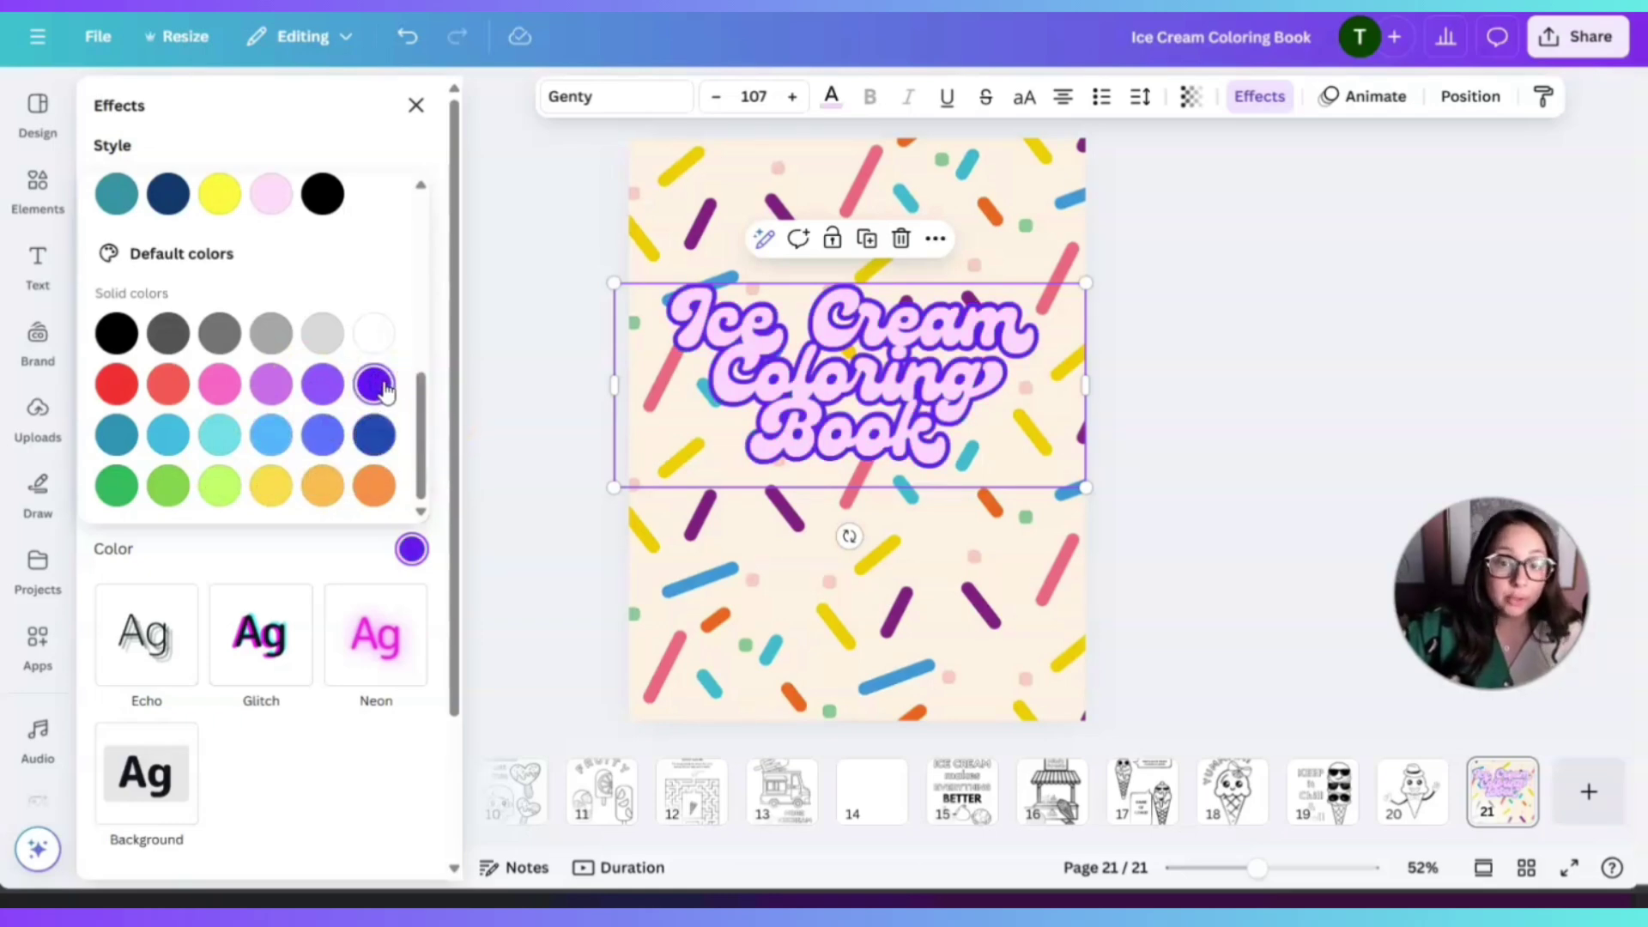
pyautogui.click(376, 437)
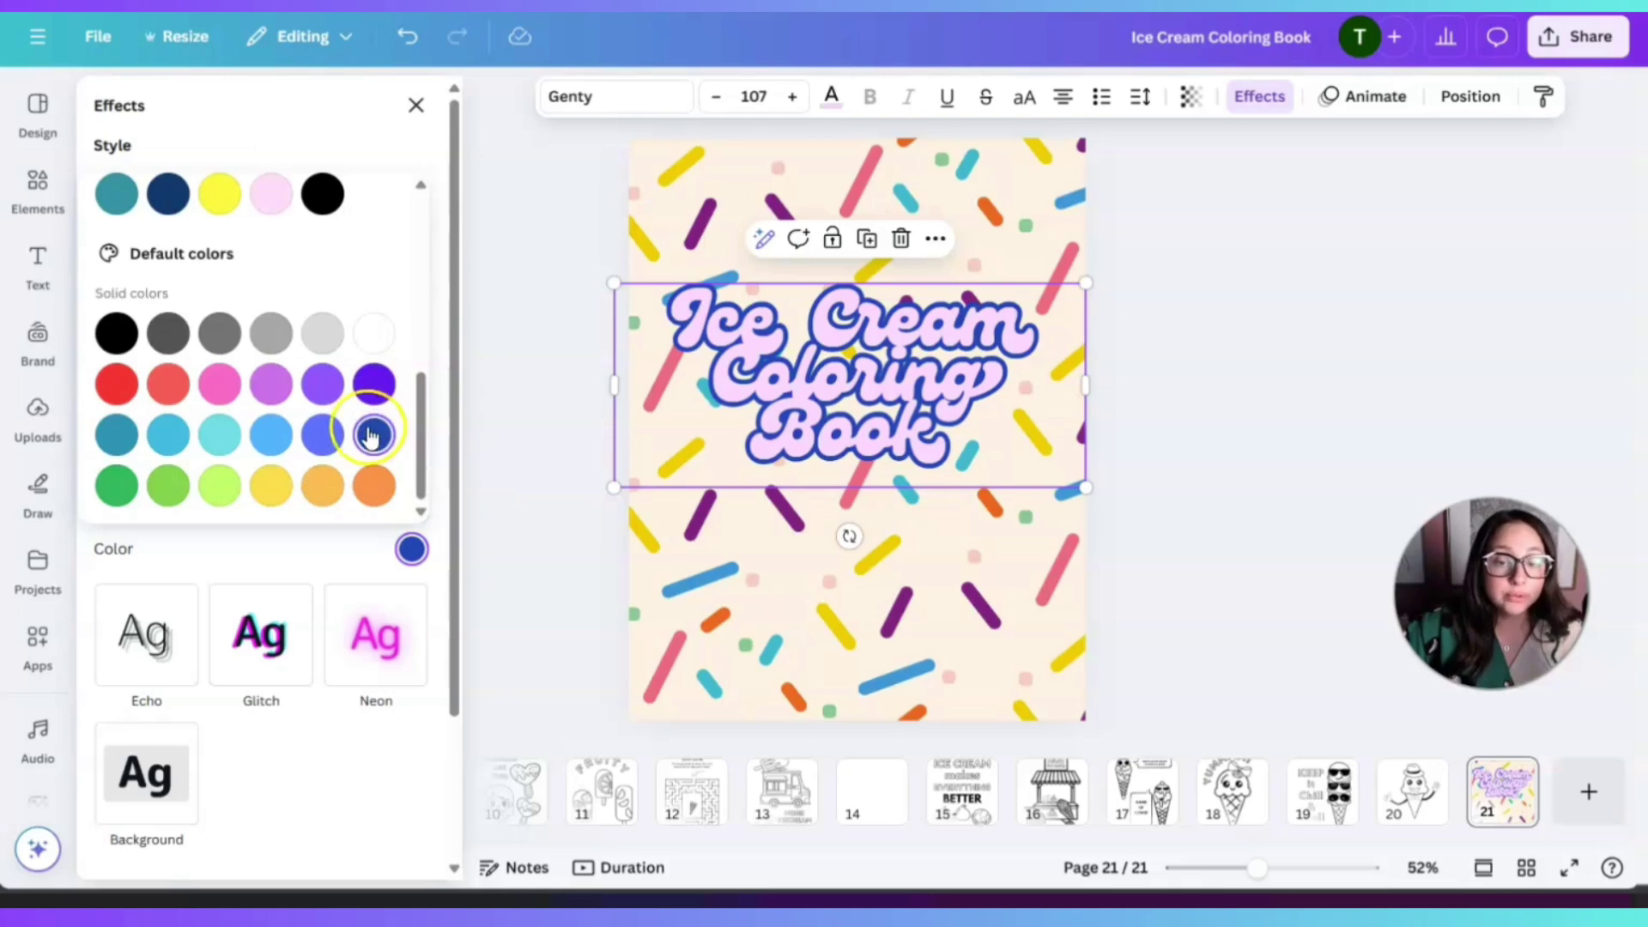
pyautogui.click(834, 327)
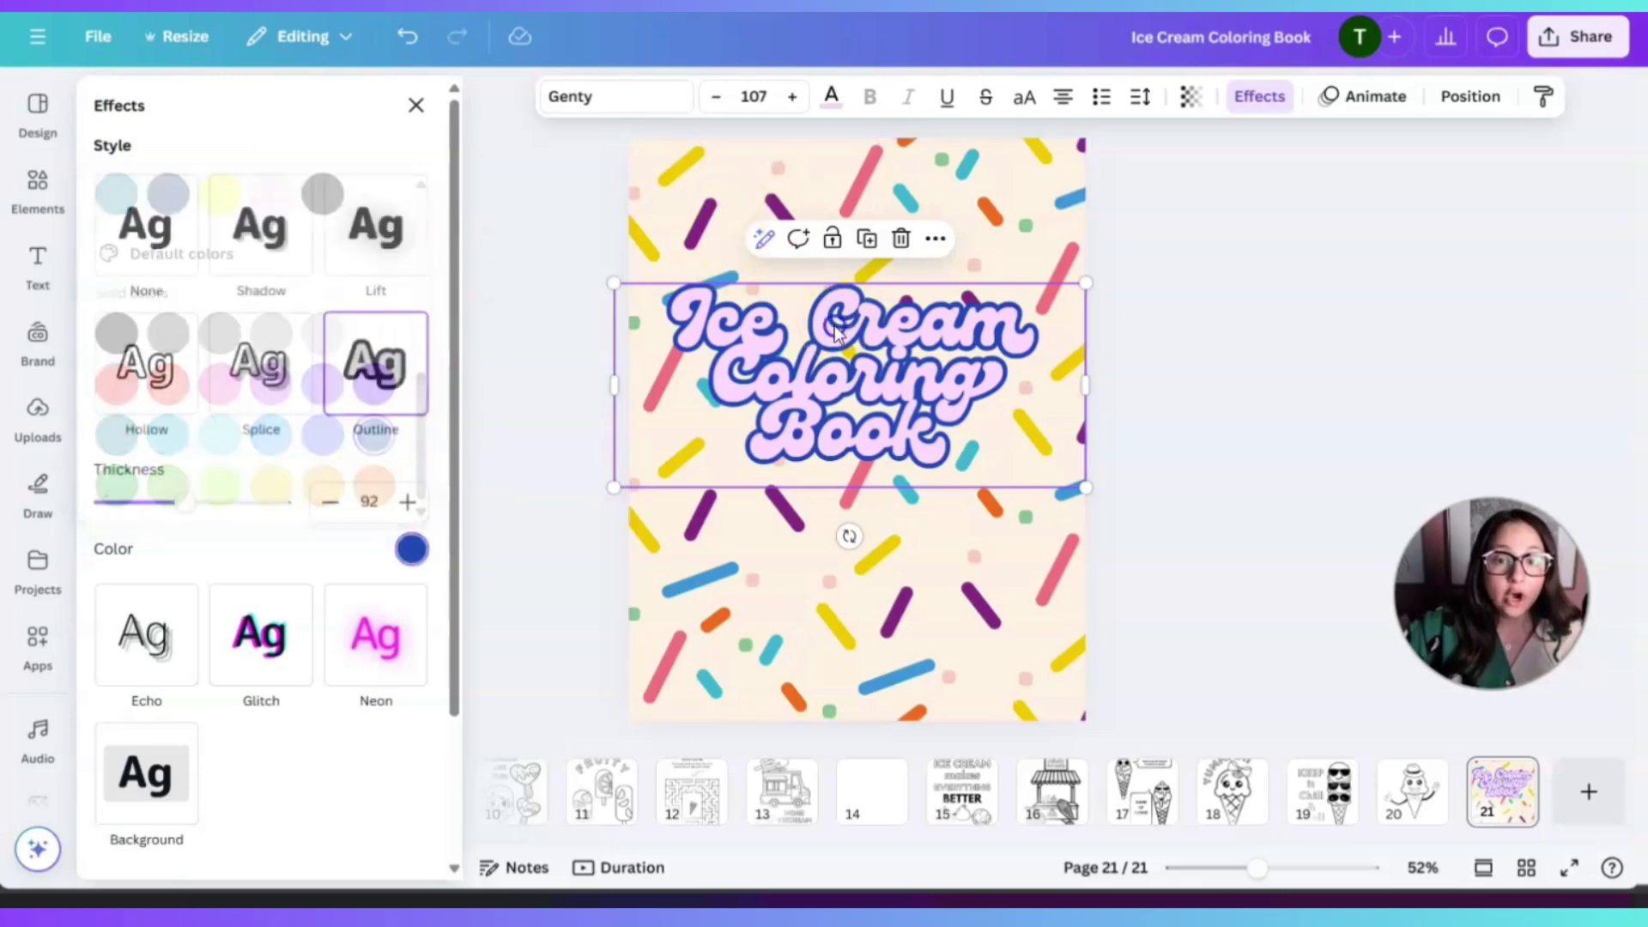
pyautogui.click(892, 395)
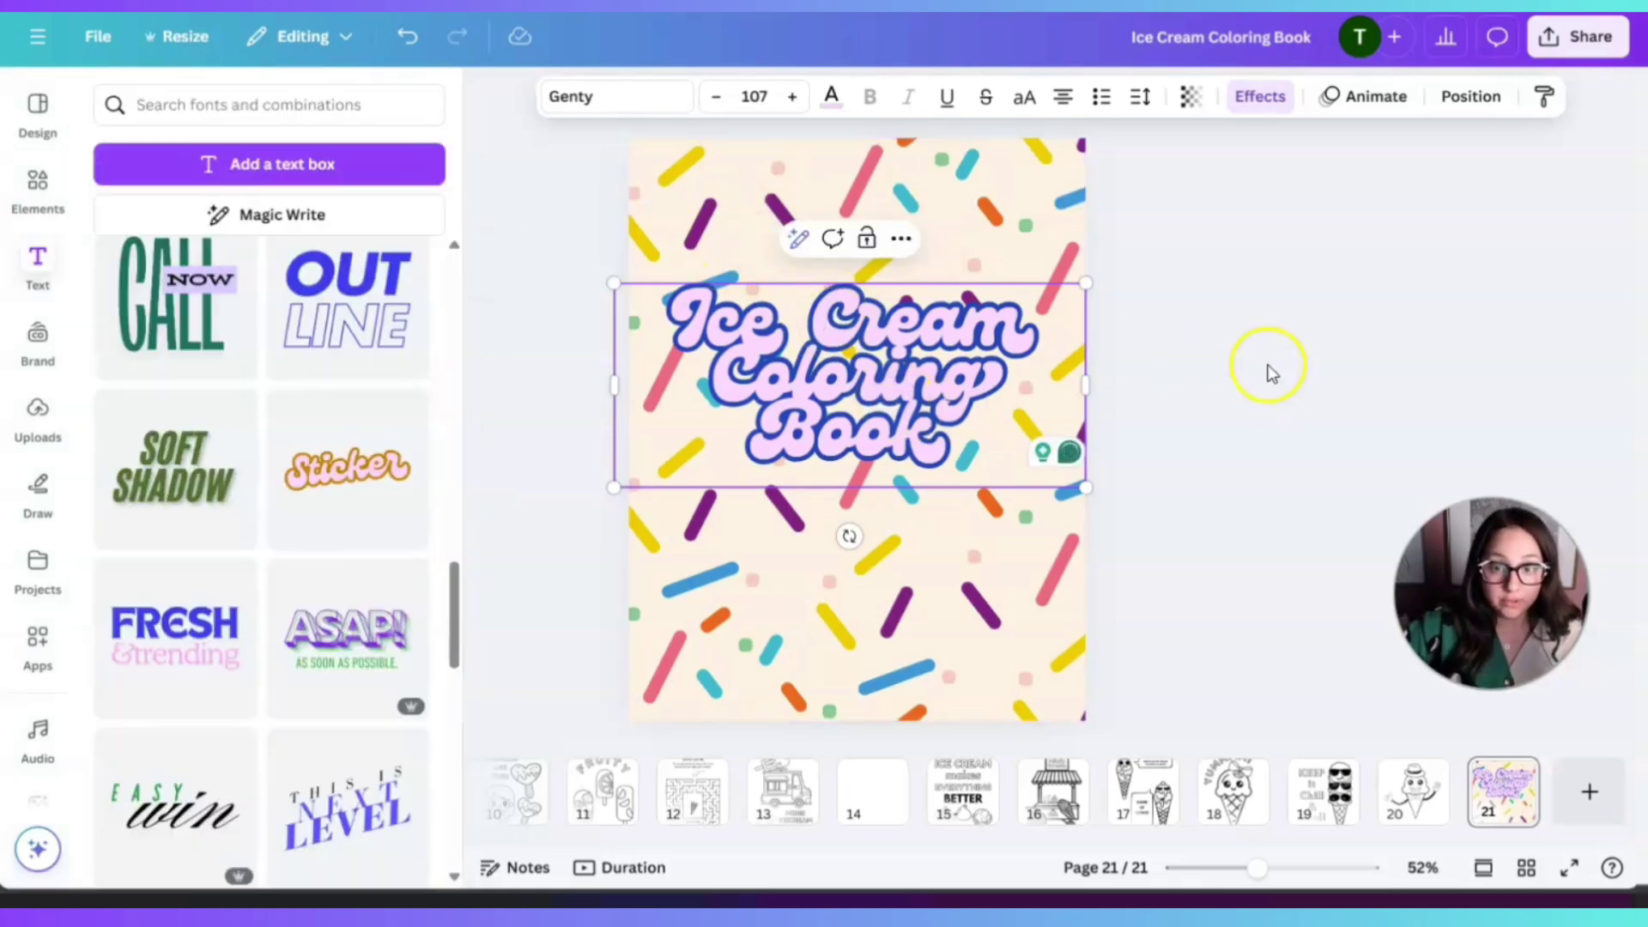
pyautogui.click(1271, 372)
# - Try lavender #c3bbed and turquoise #5CE1E6 as the title's fill color, and settle on the document's yellow
pyautogui.click(848, 345)
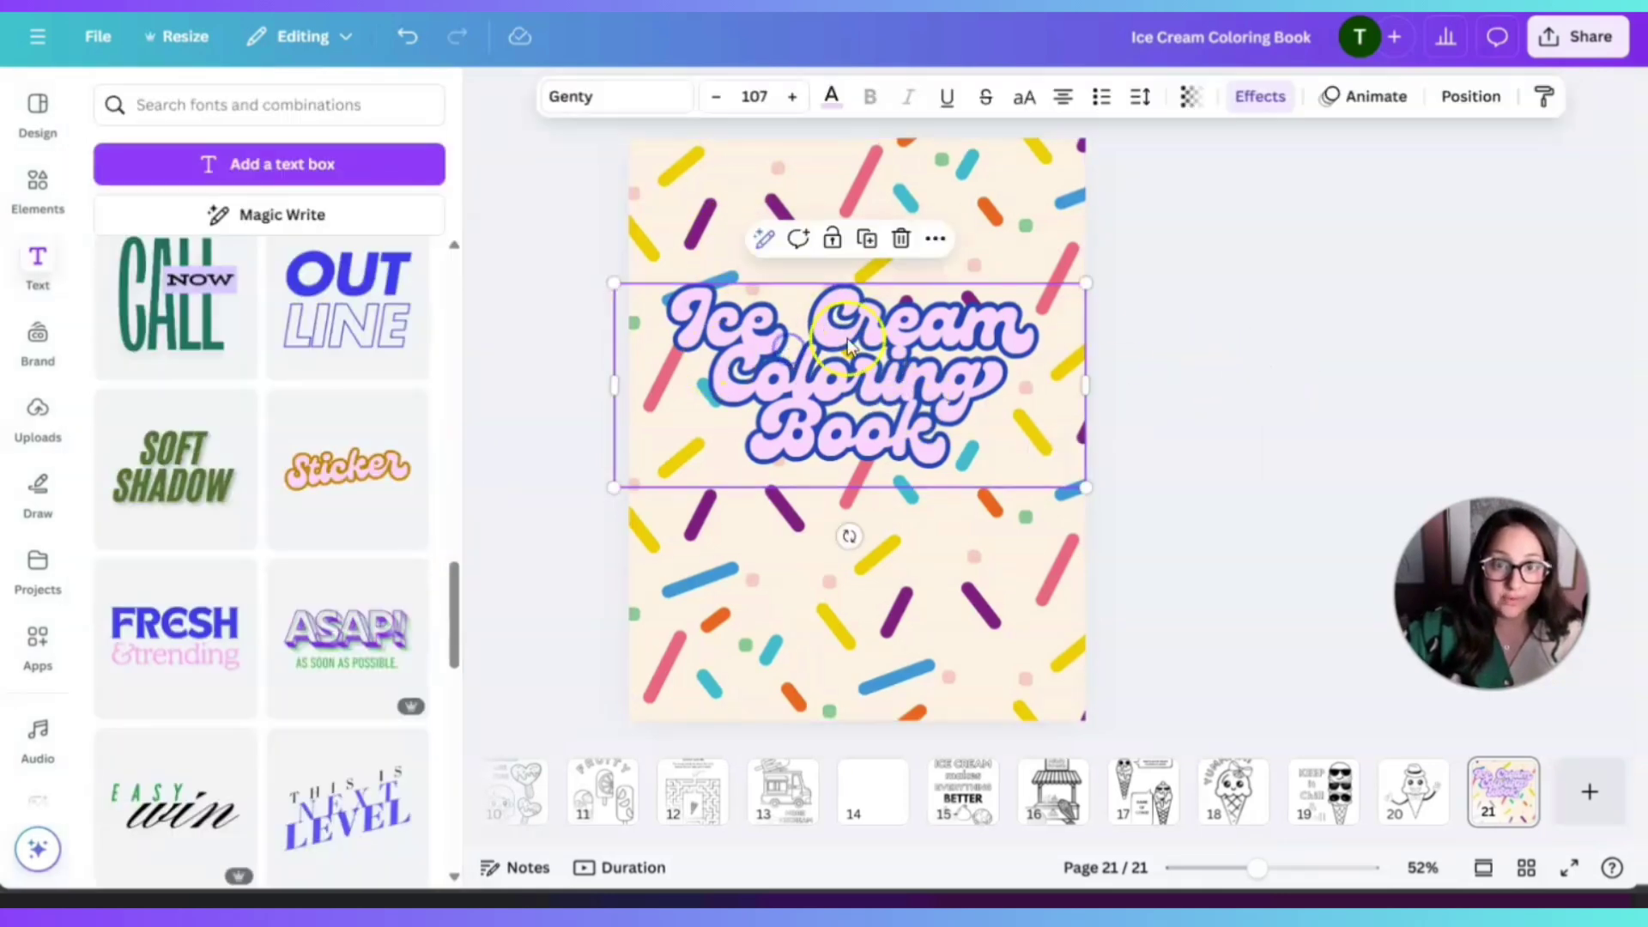
pyautogui.click(832, 97)
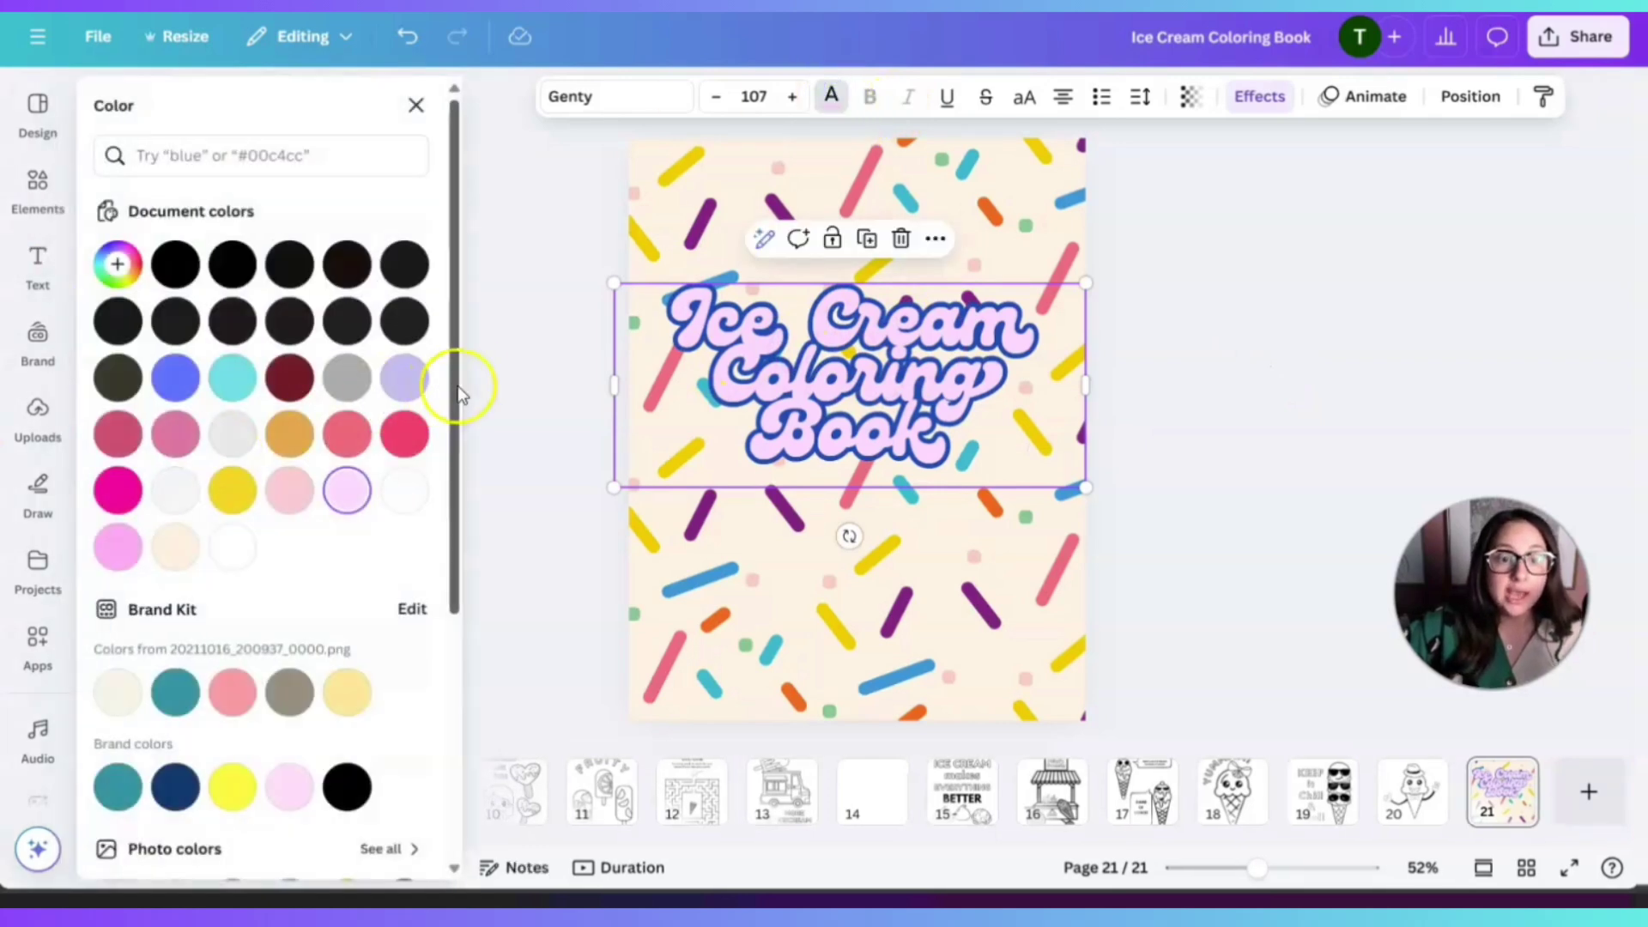
pyautogui.click(410, 384)
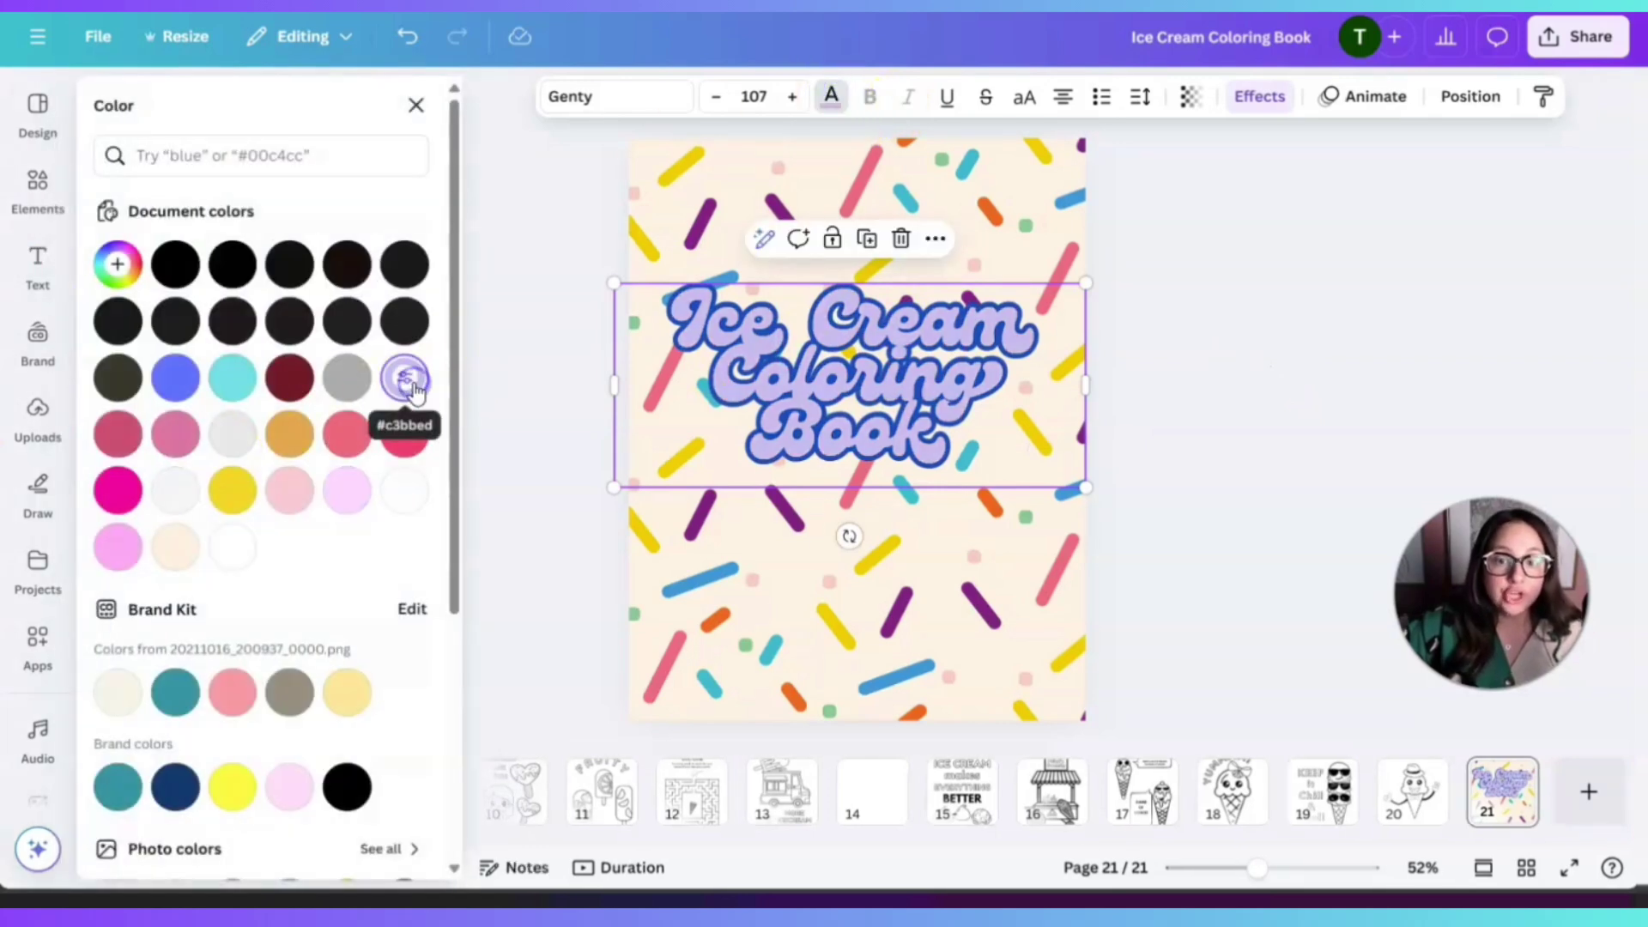
pyautogui.doubleClick(230, 382)
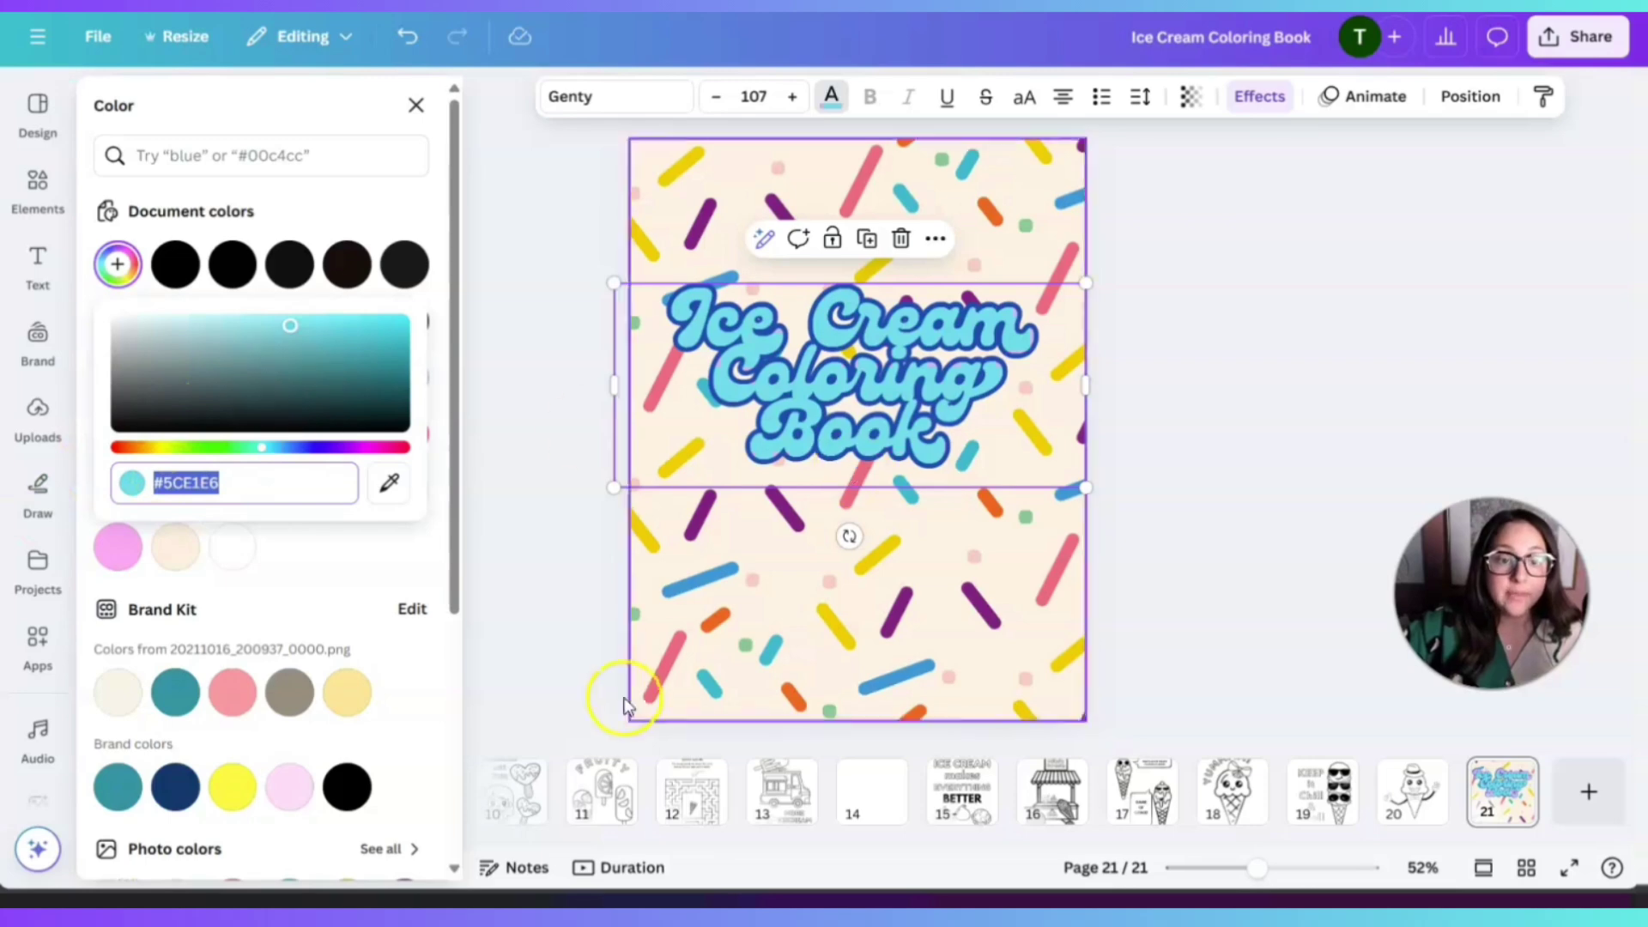
pyautogui.click(378, 204)
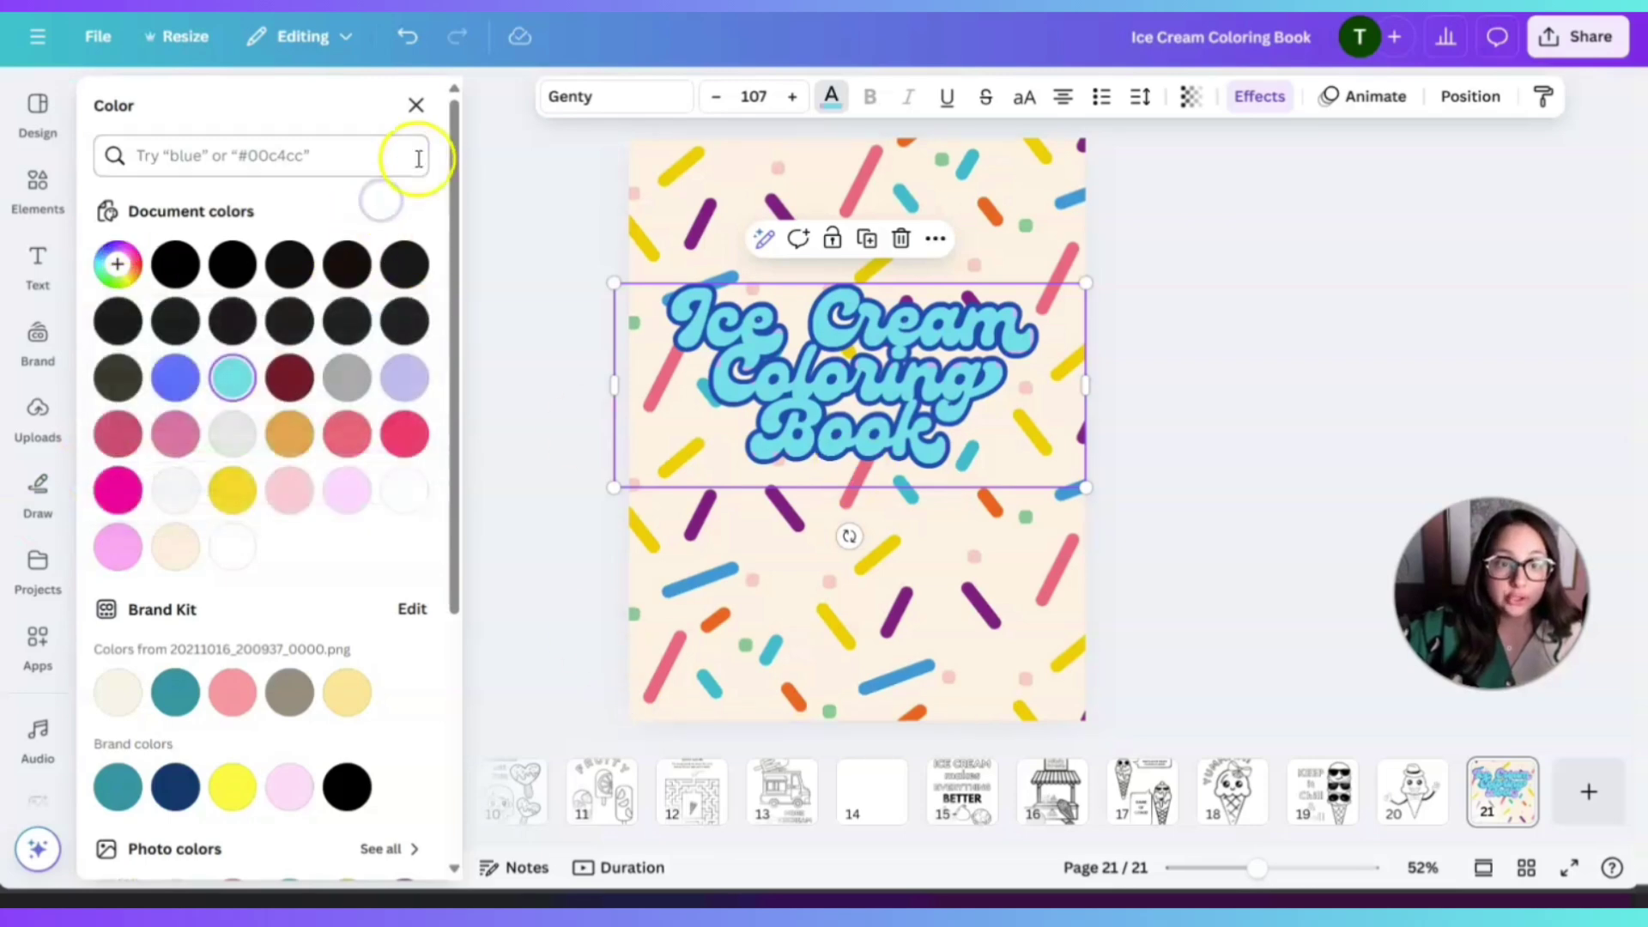
pyautogui.click(231, 492)
pyautogui.click(931, 562)
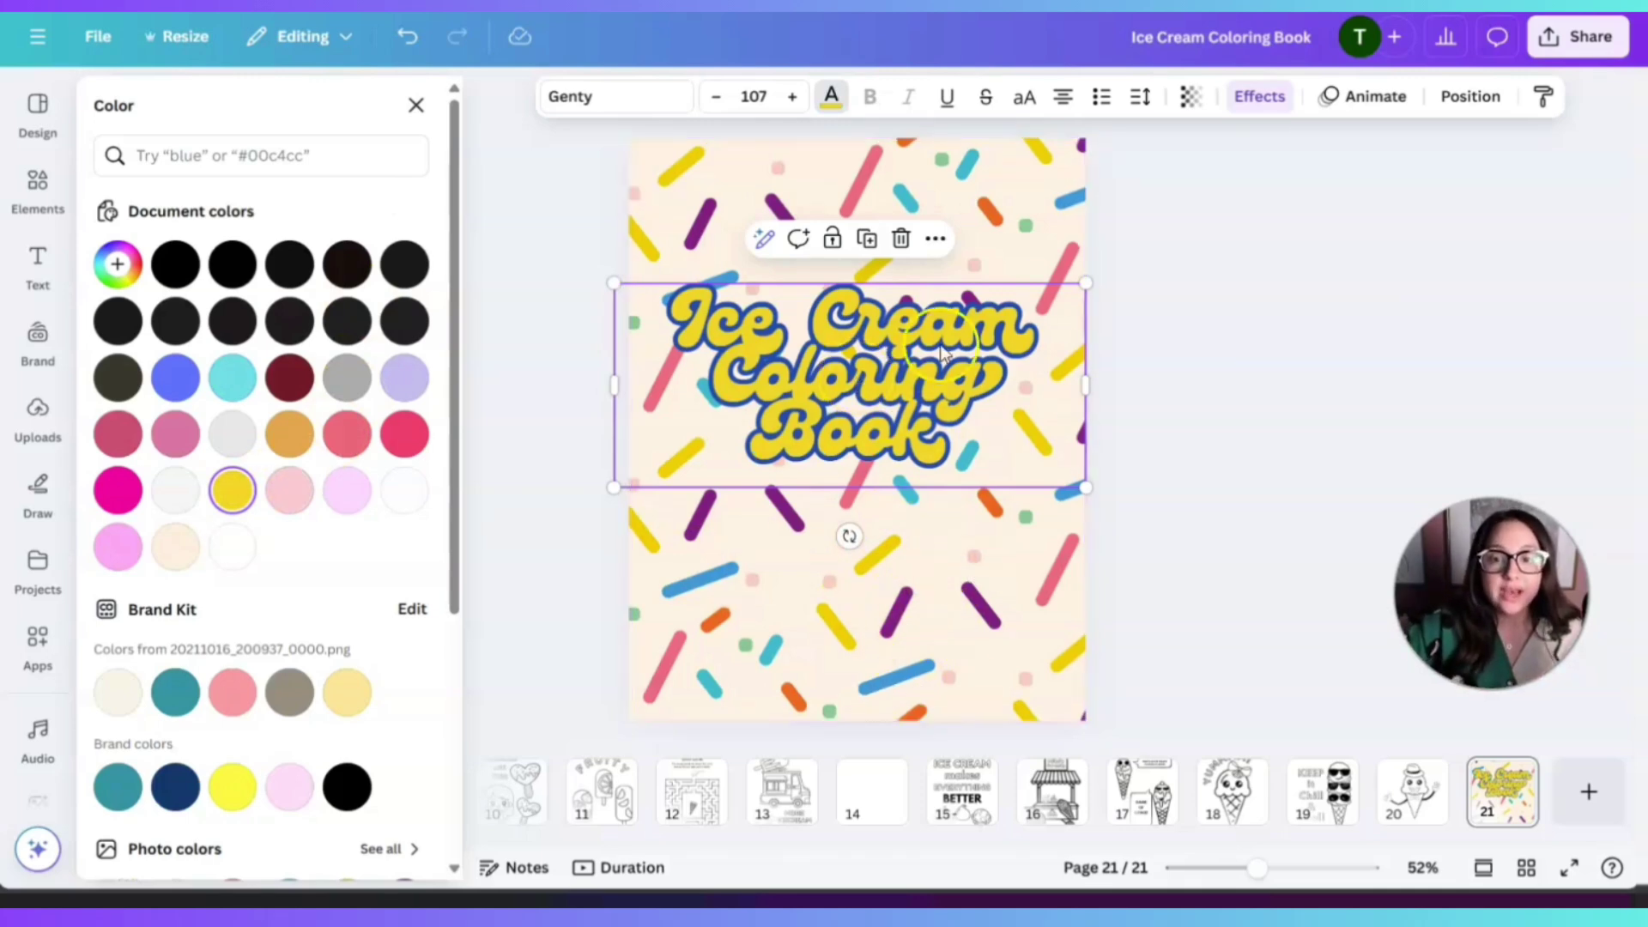
# - Shrink the title to about size 96.4 and center it horizontally on the page
pyautogui.click(1078, 286)
pyautogui.moveTo(1078, 287); pyautogui.dragTo(1043, 306)
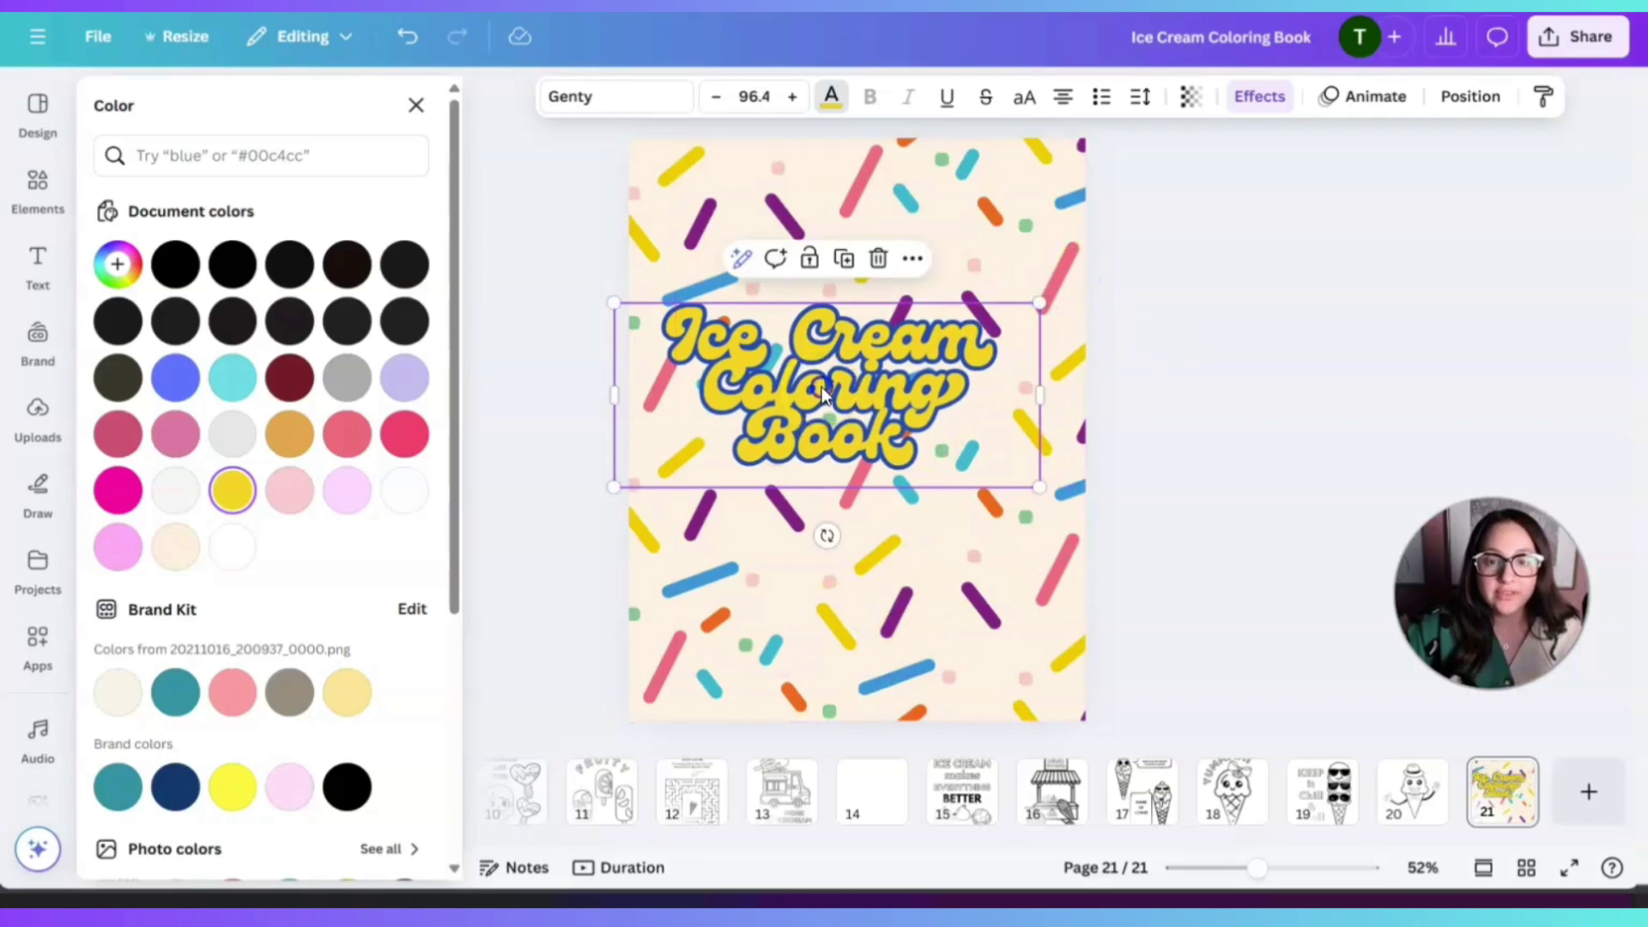
pyautogui.moveTo(822, 382)
pyautogui.mouseDown()
pyautogui.moveTo(864, 378)
pyautogui.moveTo(849, 387)
pyautogui.mouseUp()
pyautogui.click(1155, 420)
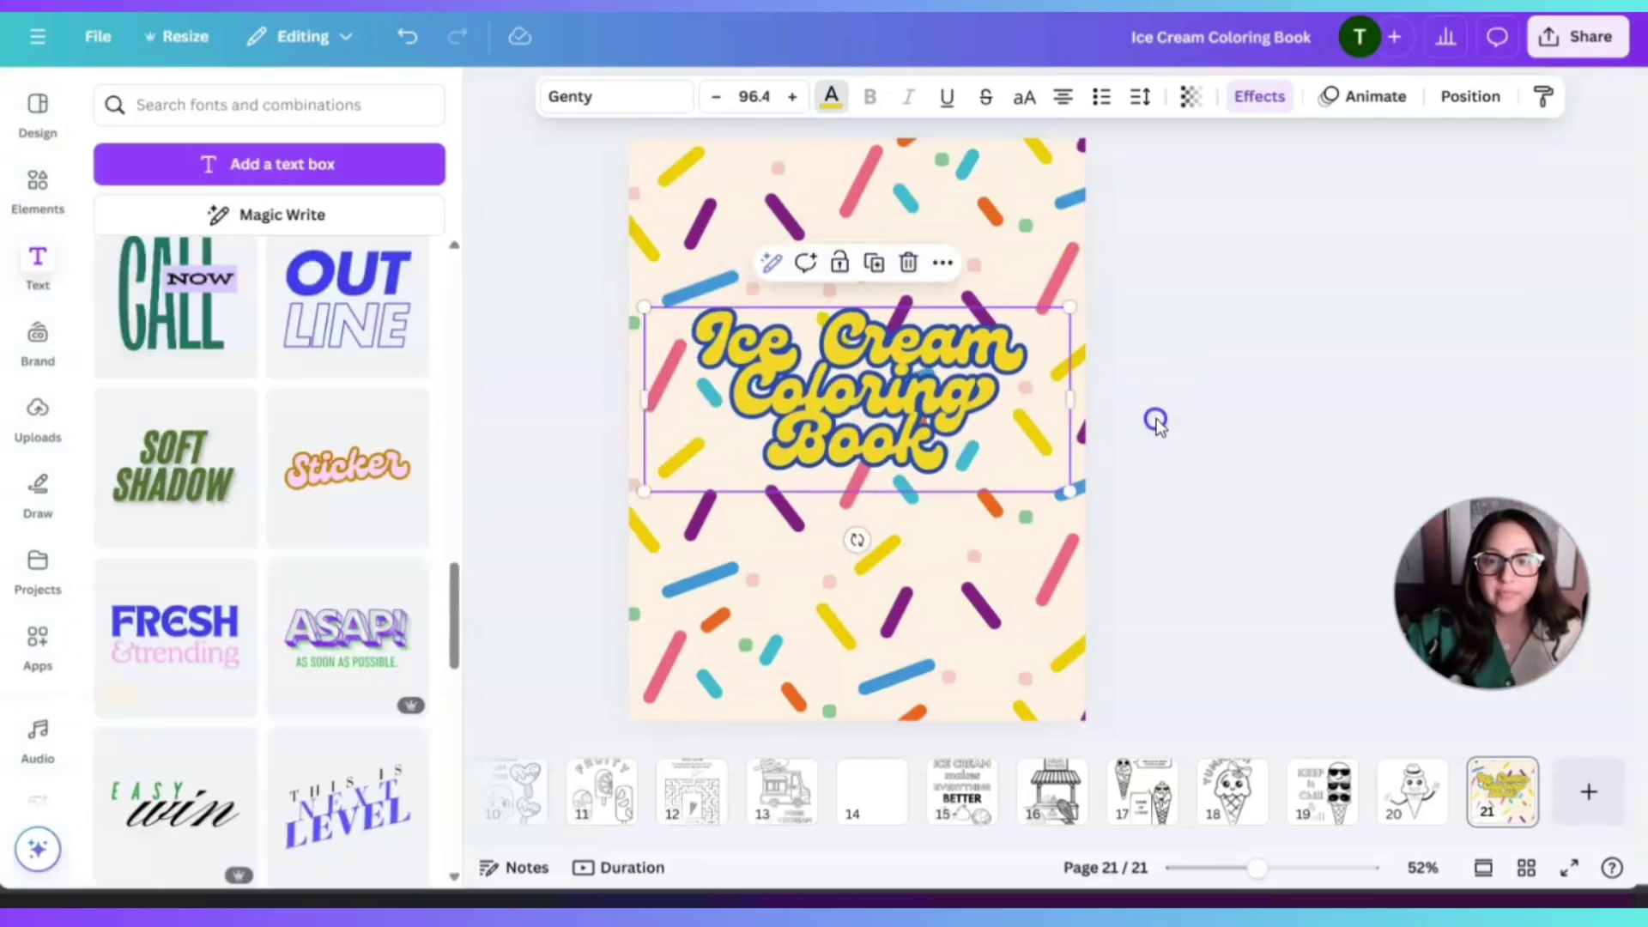
pyautogui.click(1016, 461)
pyautogui.click(1290, 360)
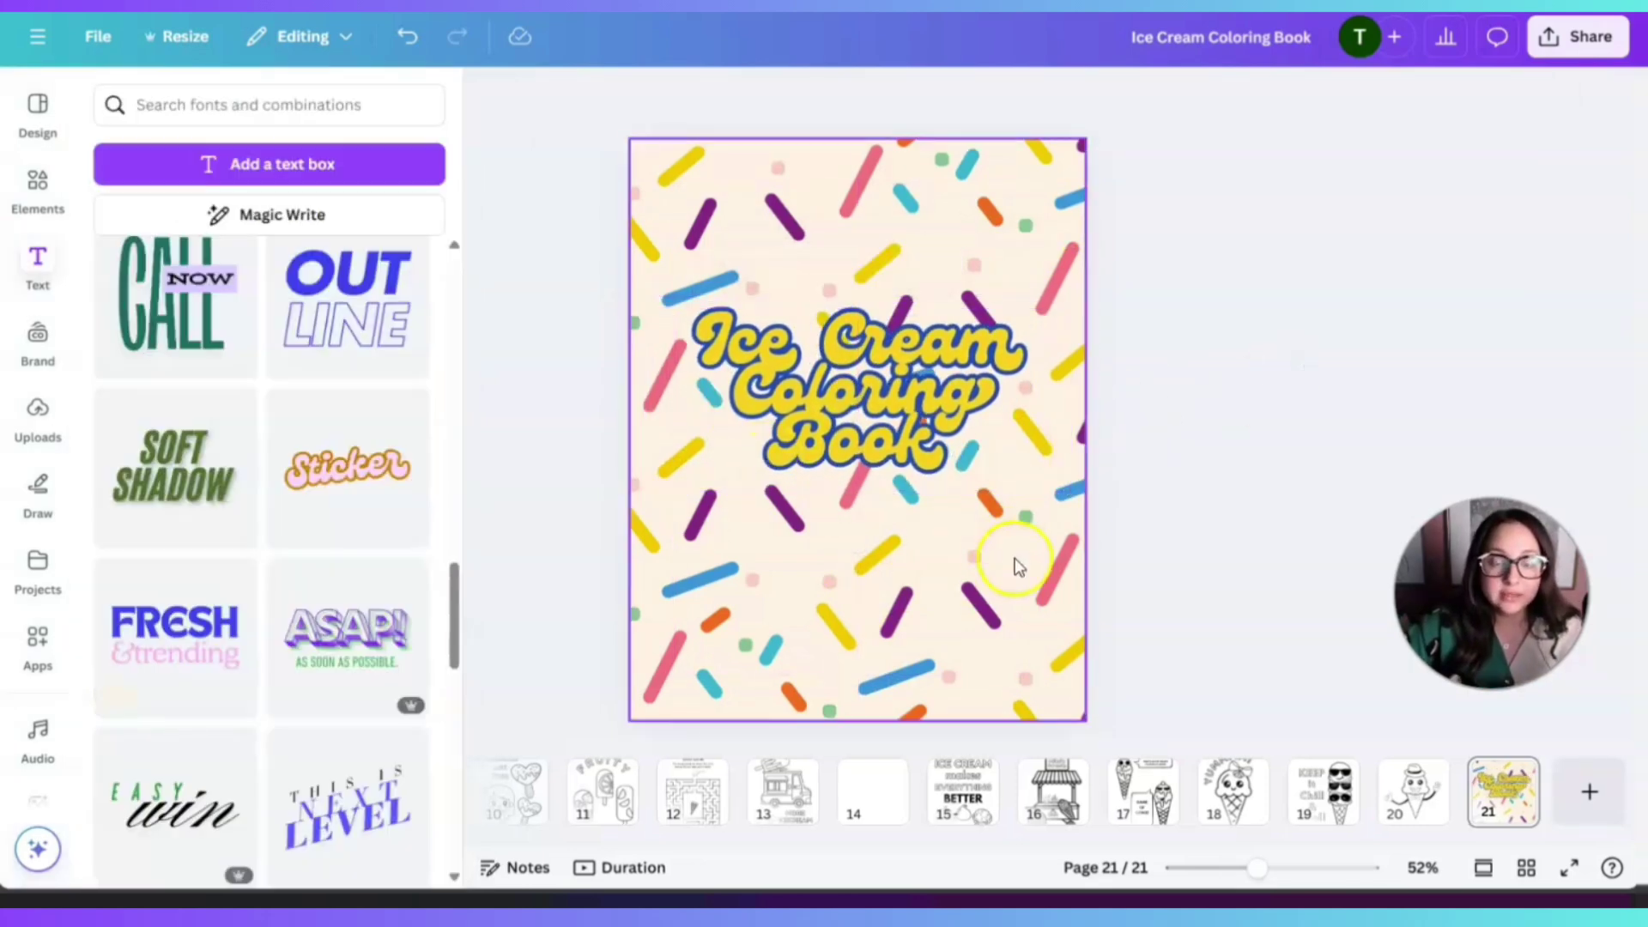
pyautogui.click(917, 350)
# - Search the graphics for "ice cream cones" in place of the sprinkles search
pyautogui.click(38, 190)
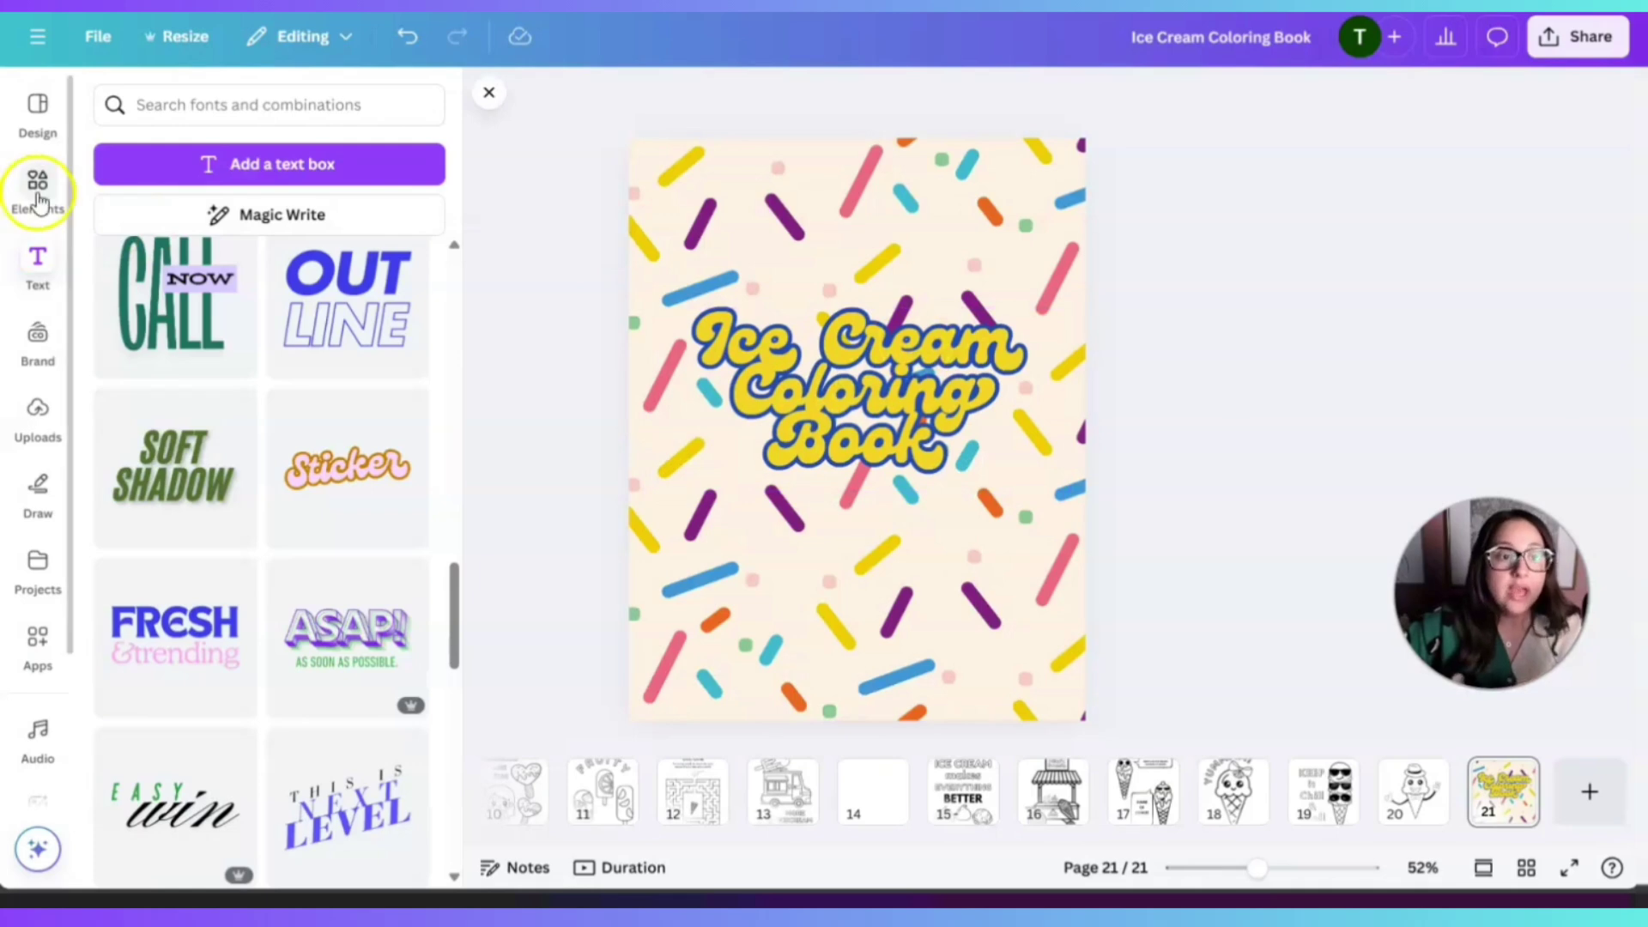
pyautogui.doubleClick(331, 104)
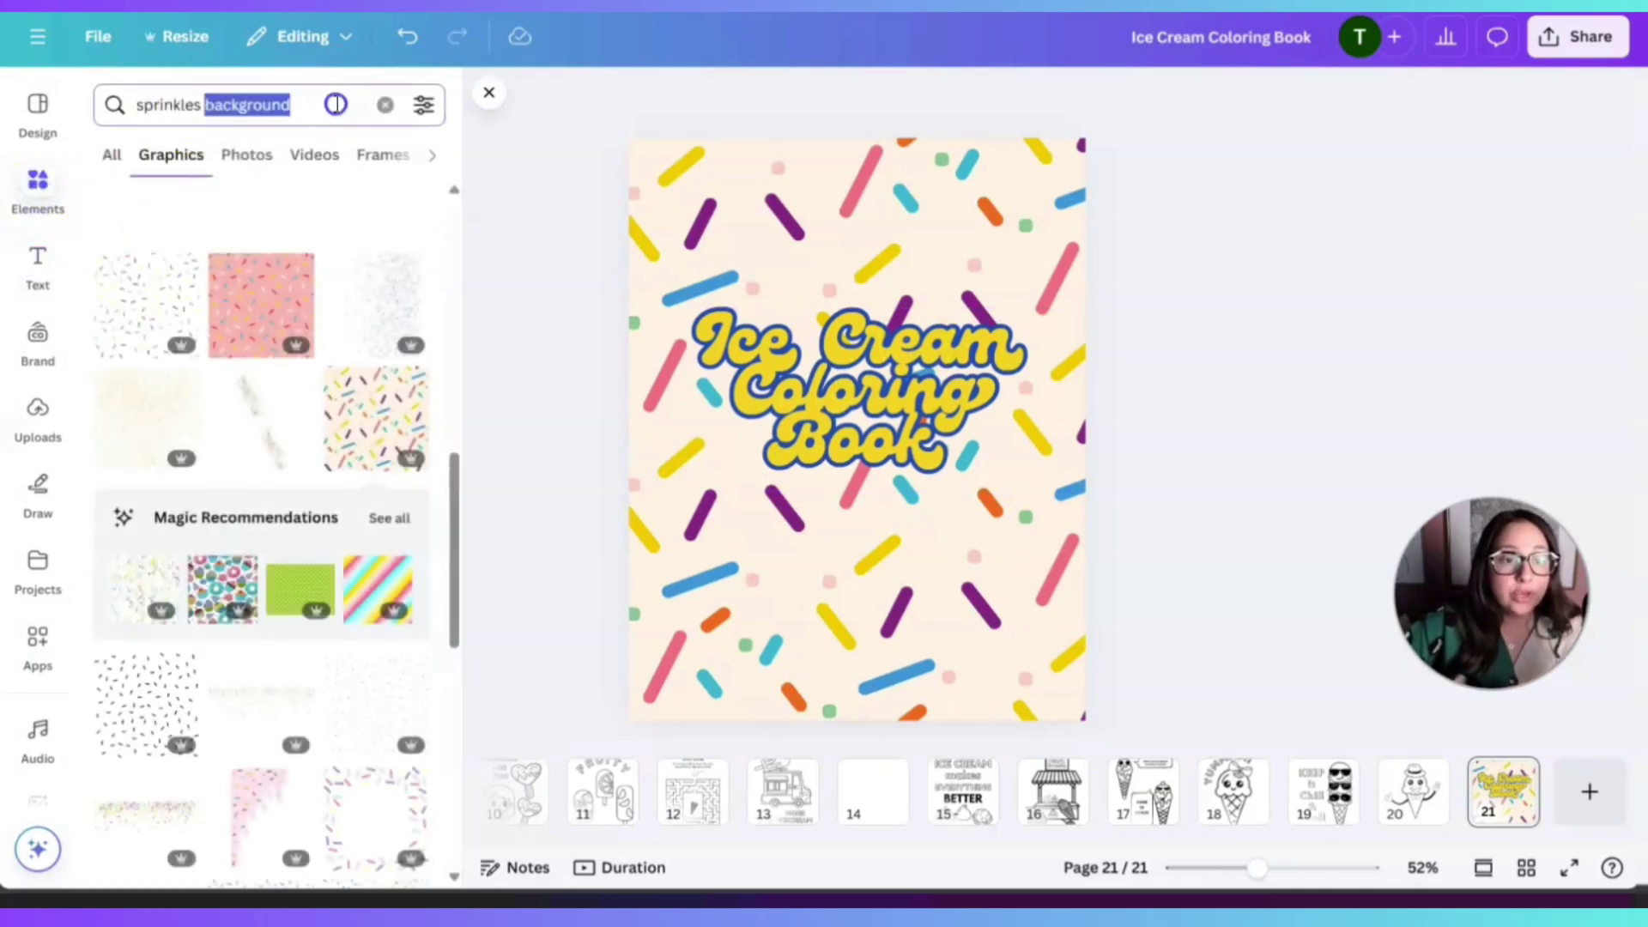
pyautogui.doubleClick(147, 105)
pyautogui.tripleClick(161, 100)
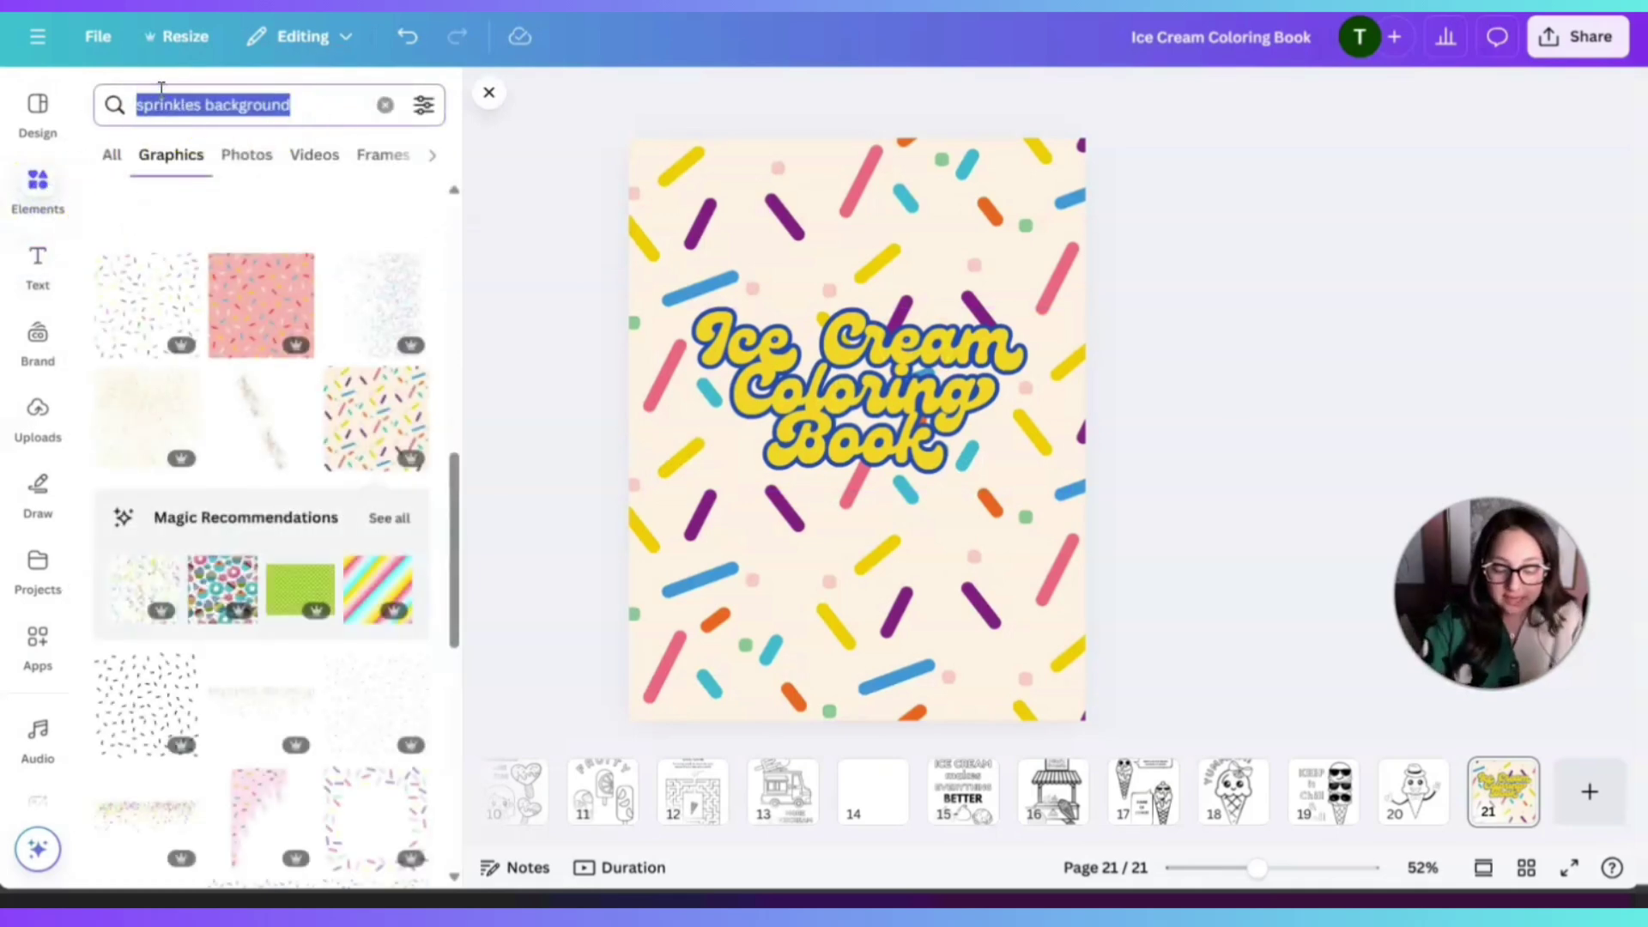
pyautogui.write('s')
pyautogui.write('ic')
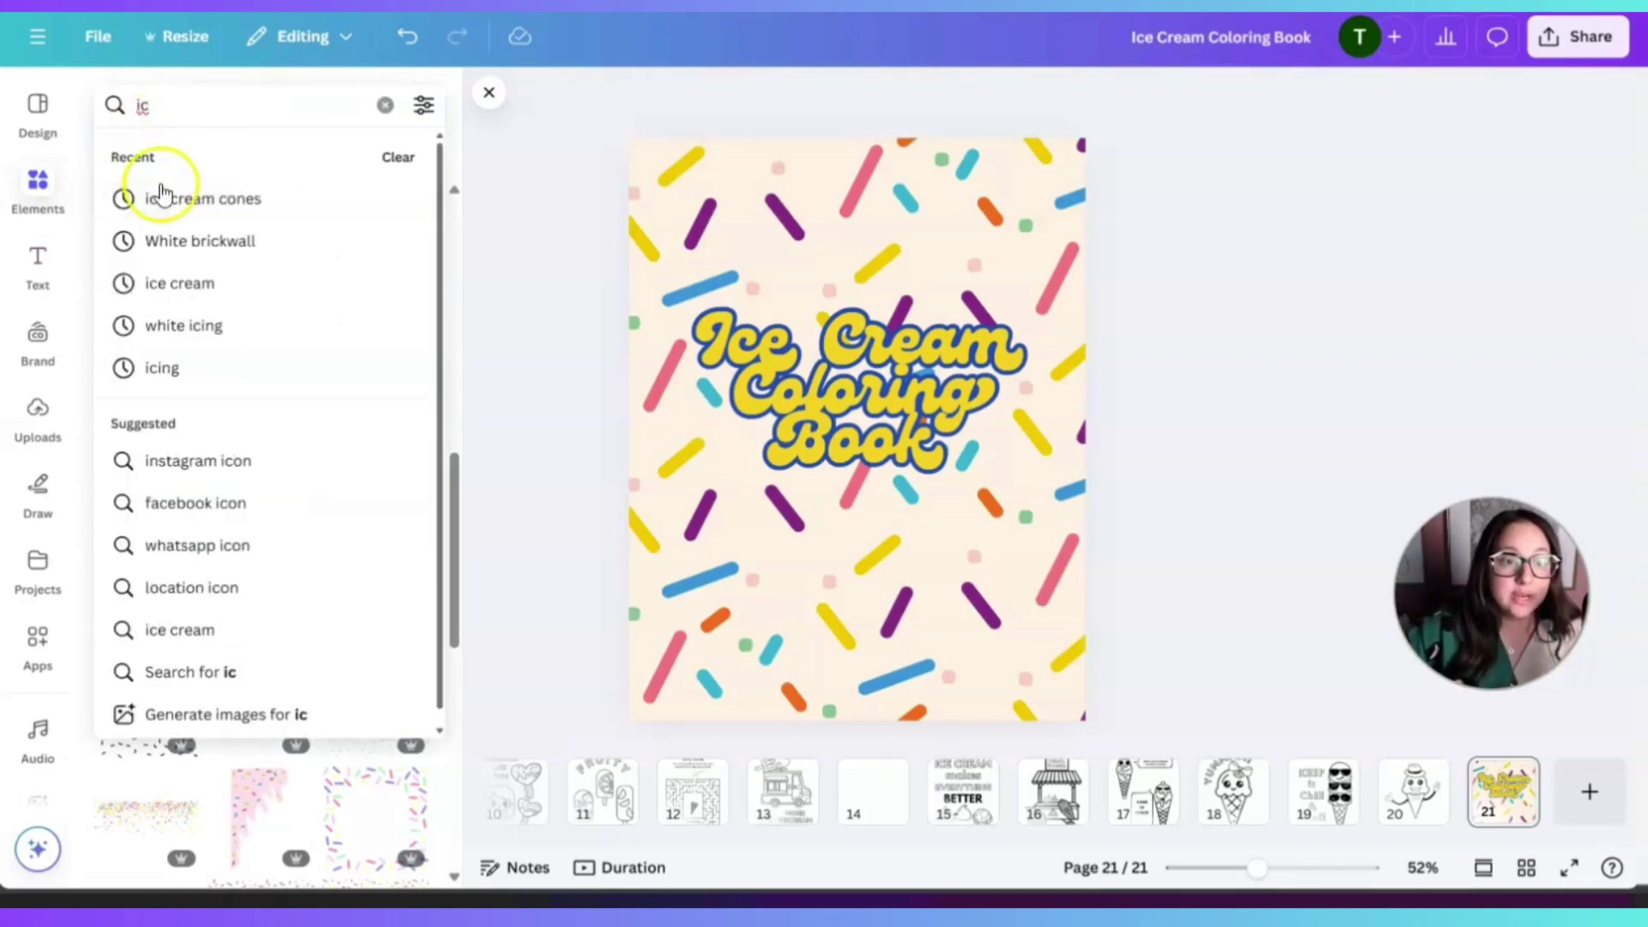
pyautogui.click(162, 196)
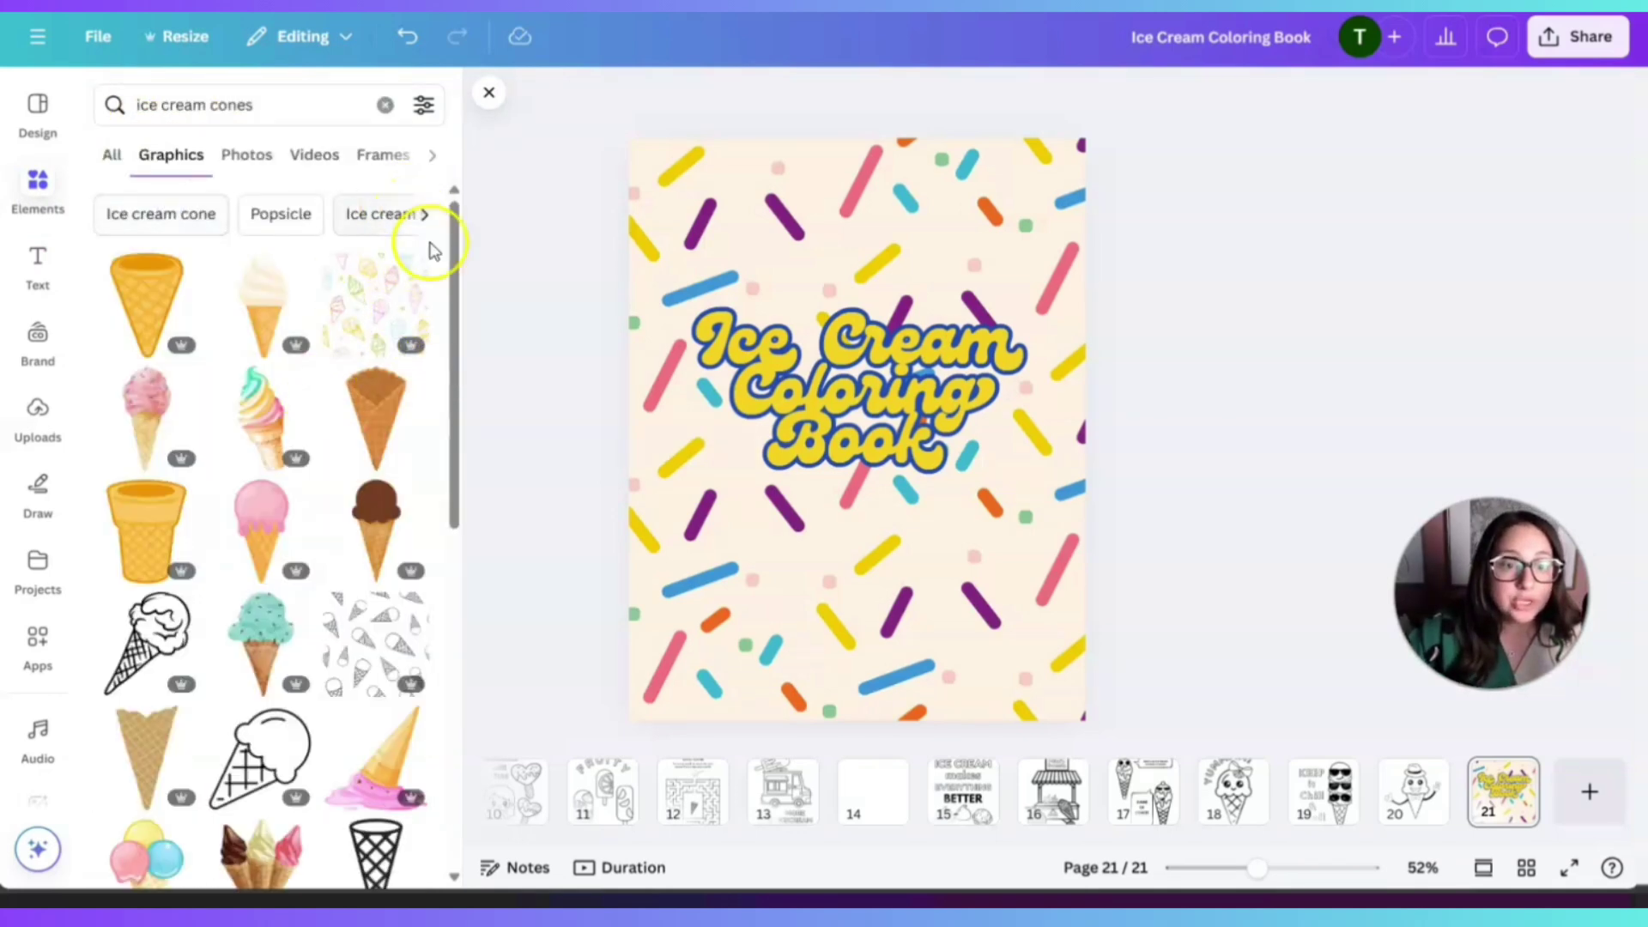
# - Add the pink single-scoop ice cream cone graphic and place it centered below the title, running off the page's lower edge
pyautogui.scroll(-4, 331, 506)
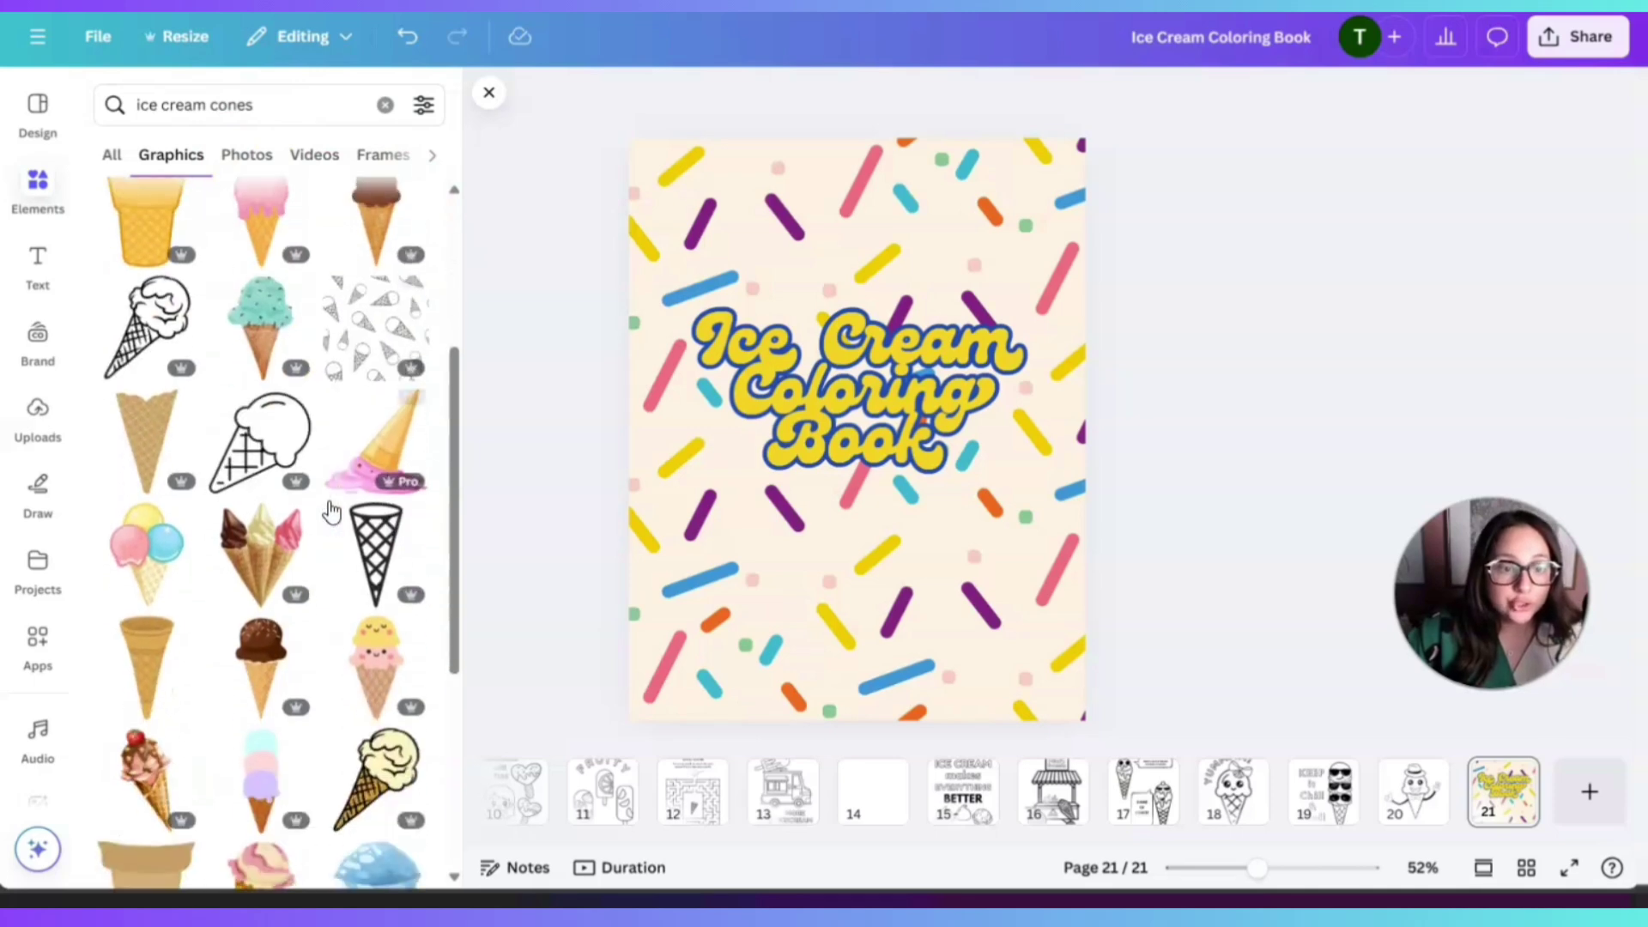
pyautogui.scroll(5, 332, 512)
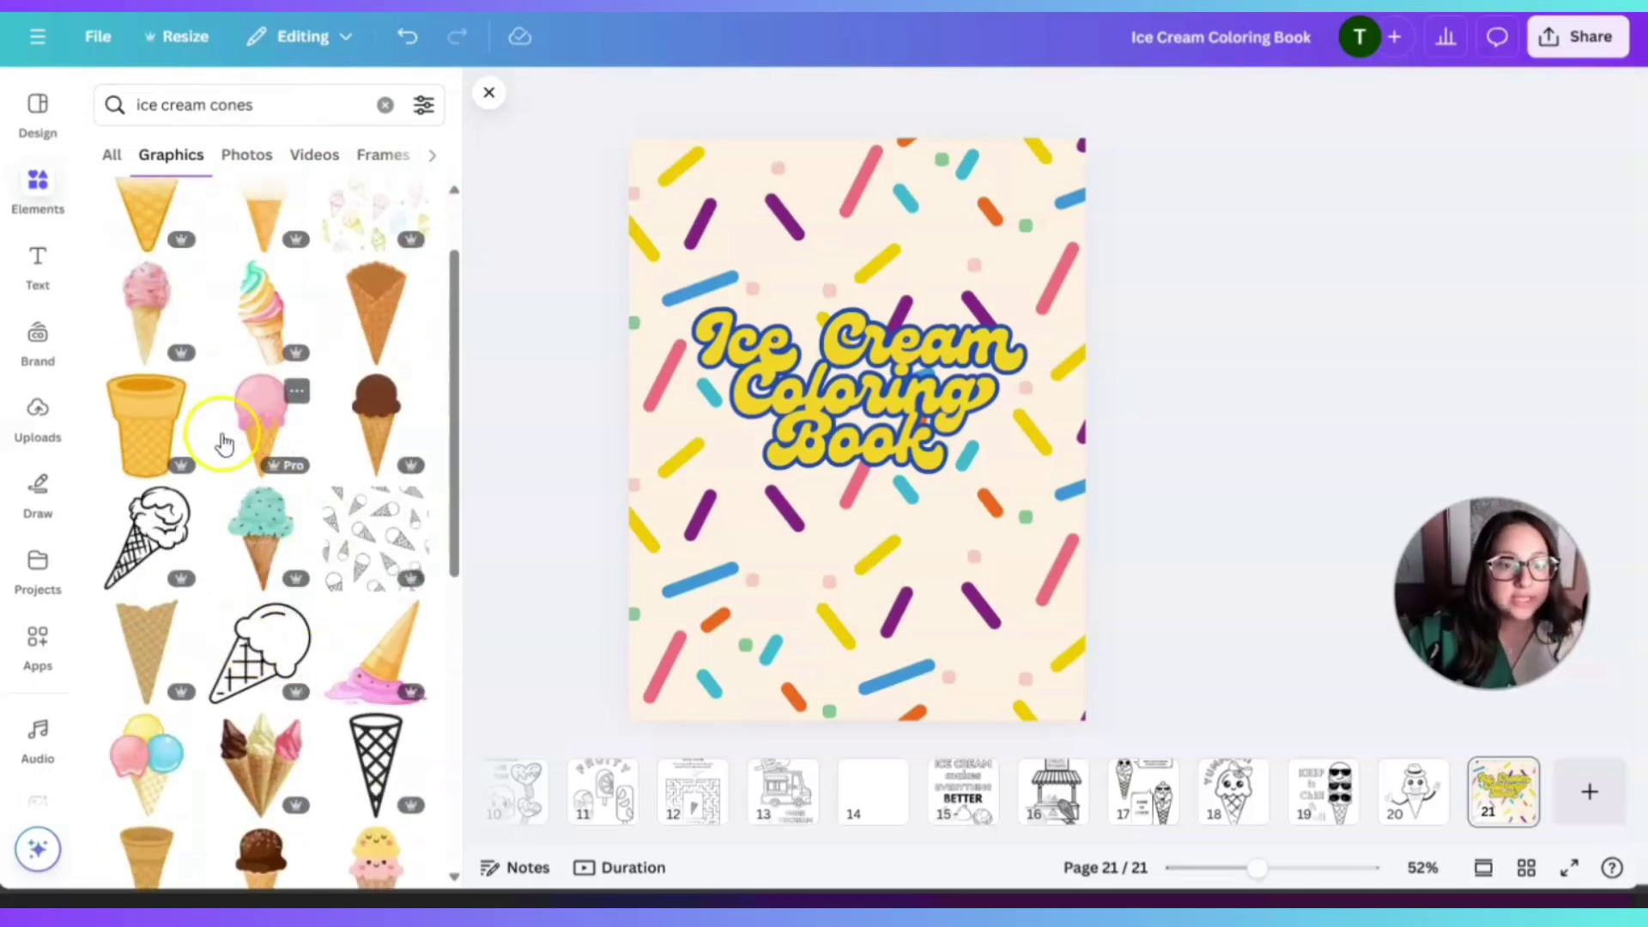
pyautogui.click(266, 406)
pyautogui.moveTo(872, 326); pyautogui.dragTo(874, 559)
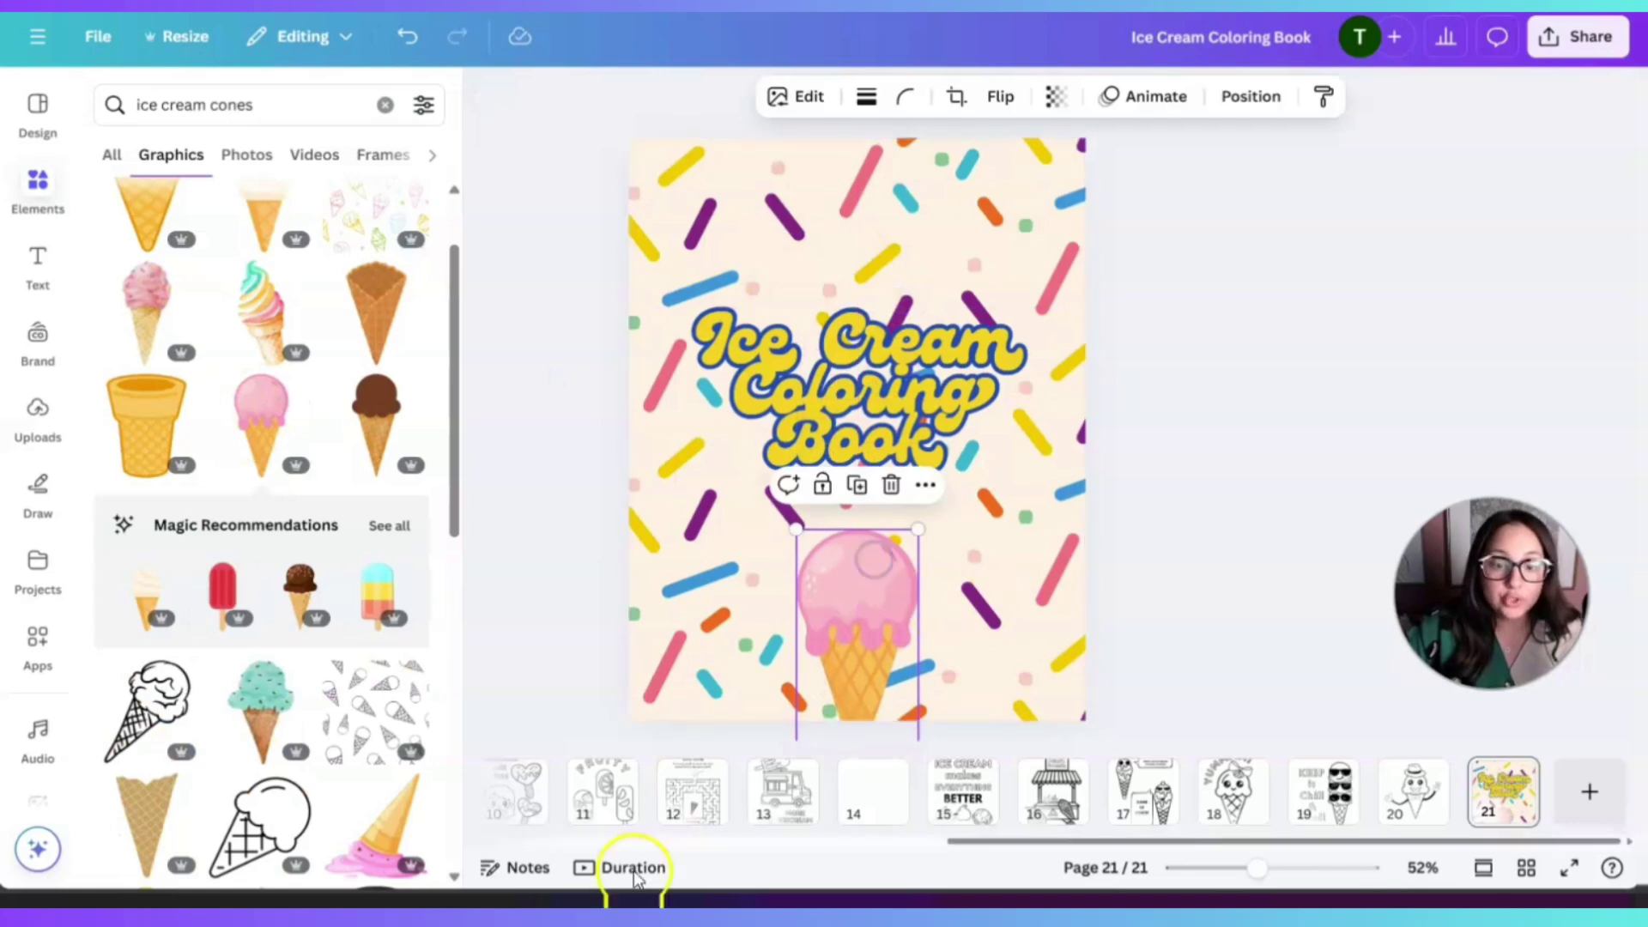
pyautogui.click(742, 390)
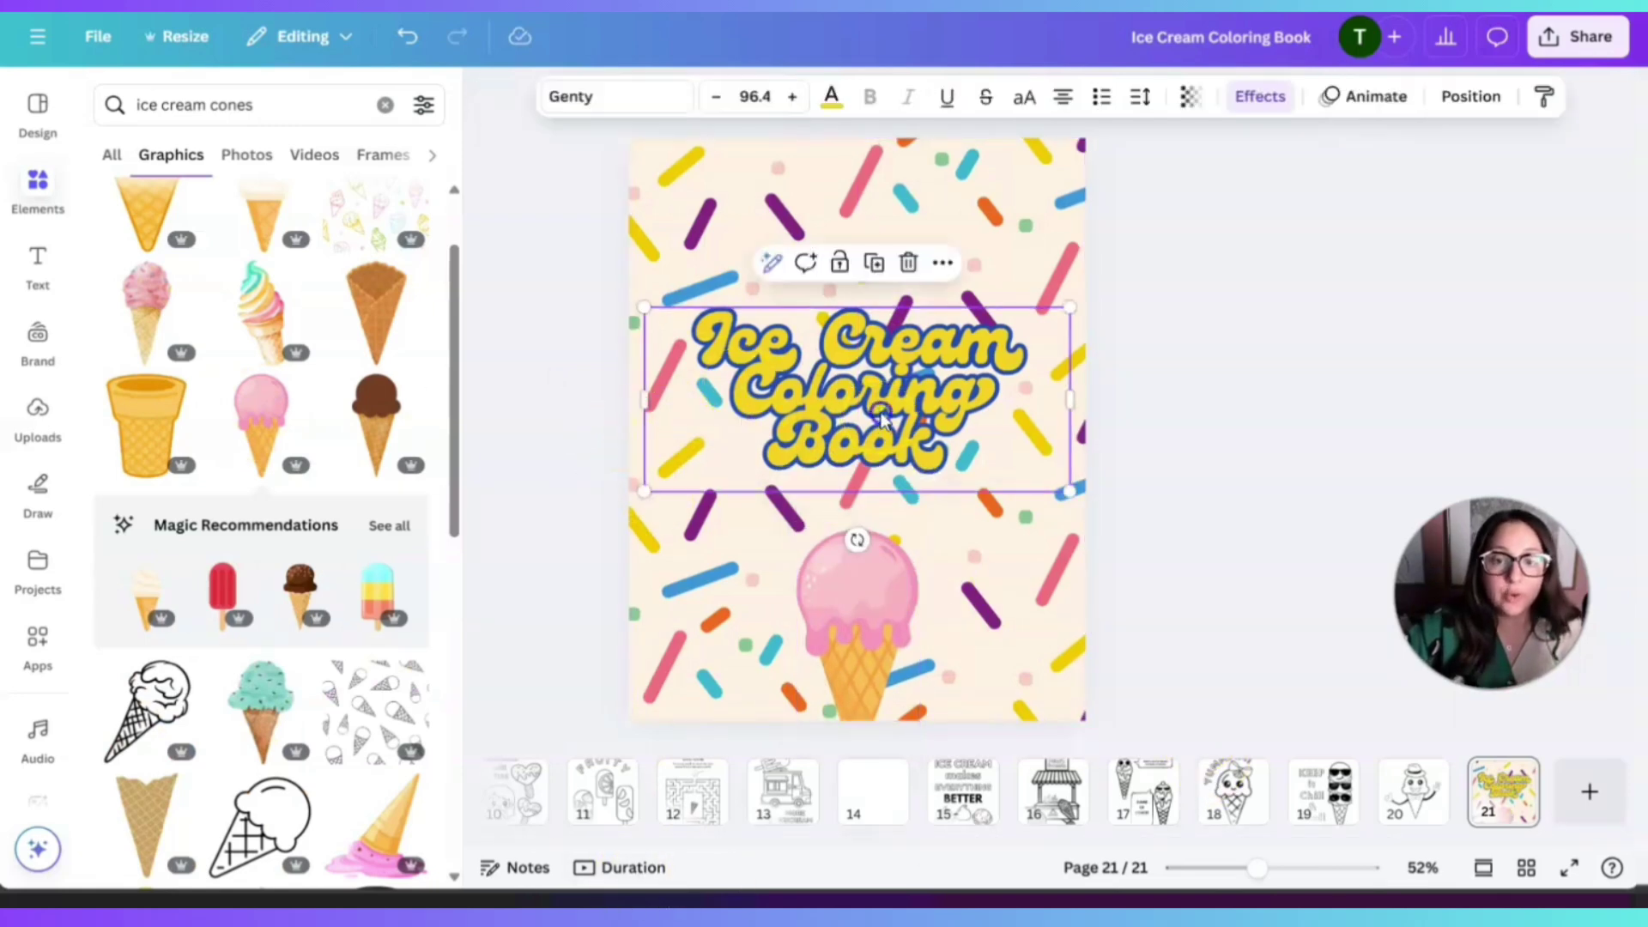
# - Move the title slightly higher on the cover page
pyautogui.moveTo(742, 390); pyautogui.dragTo(742, 372)
pyautogui.click(1234, 450)
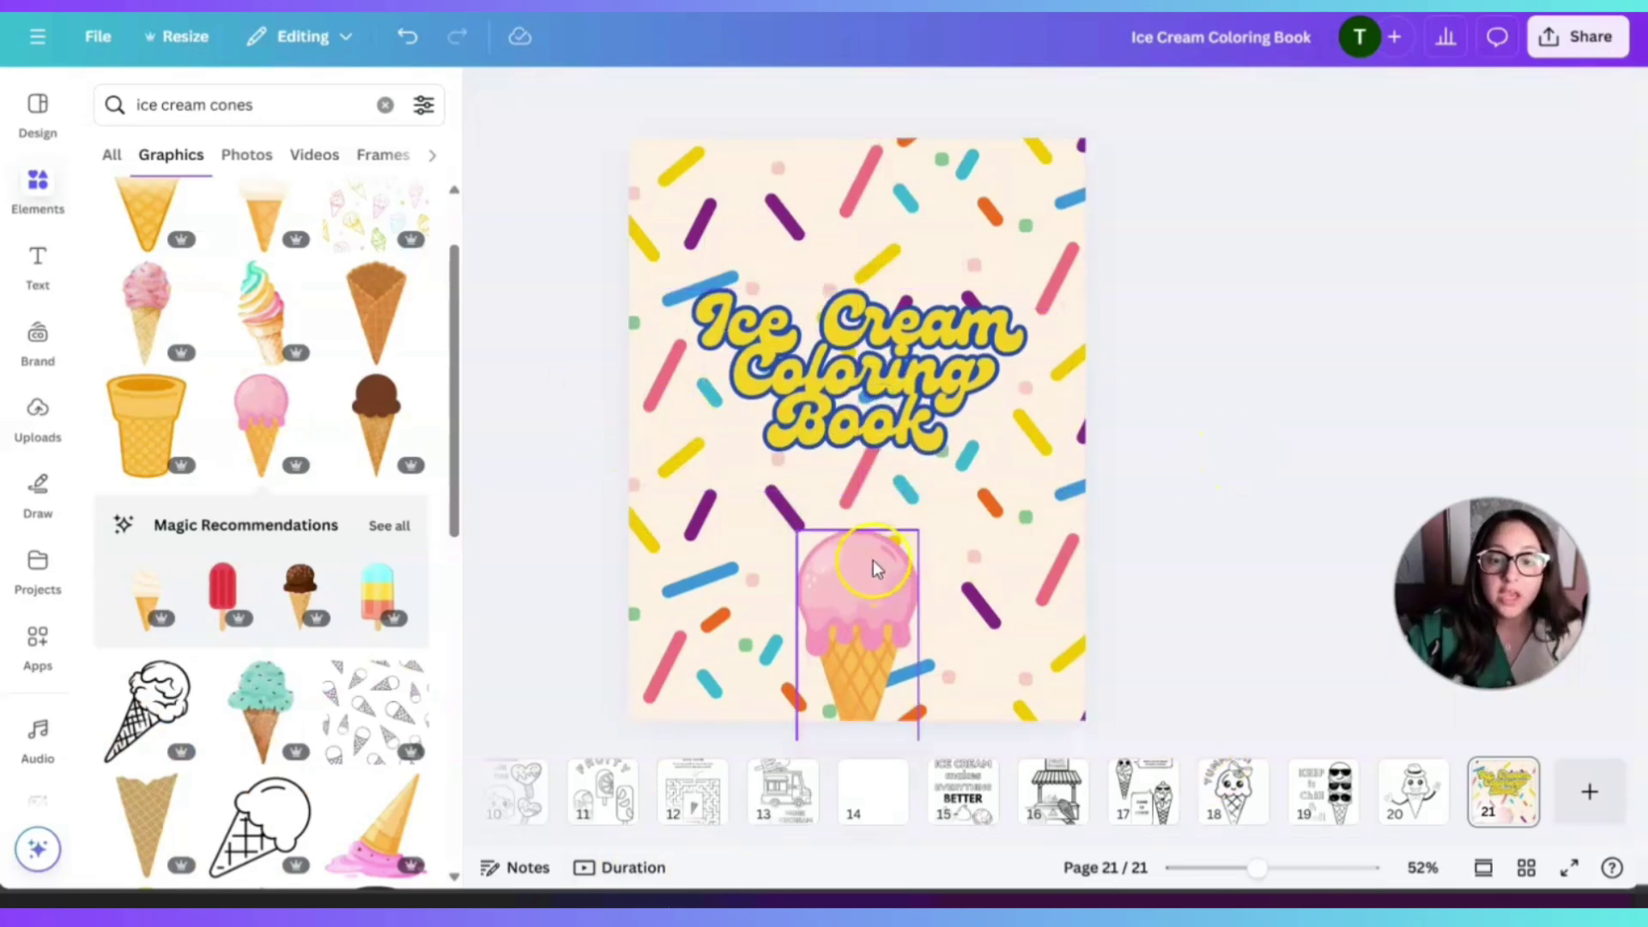
# - Add the teal popsicle with a pink base from the pink cone's recommended graphics, placing it left of that cone and running off the page
pyautogui.click(868, 595)
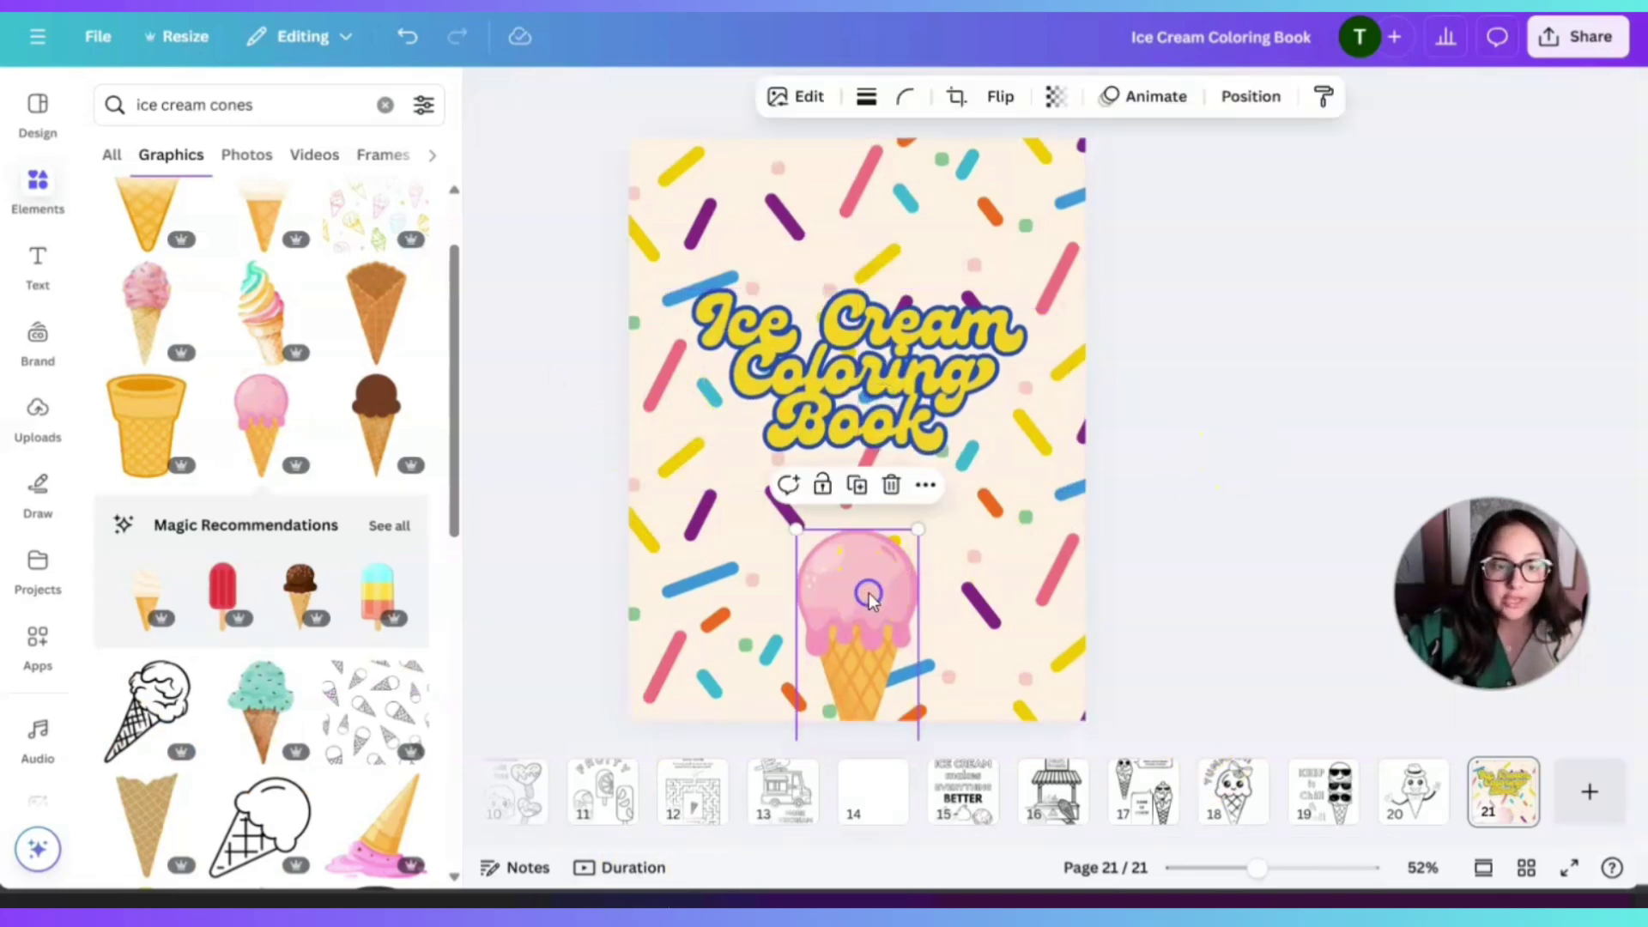
pyautogui.click(397, 527)
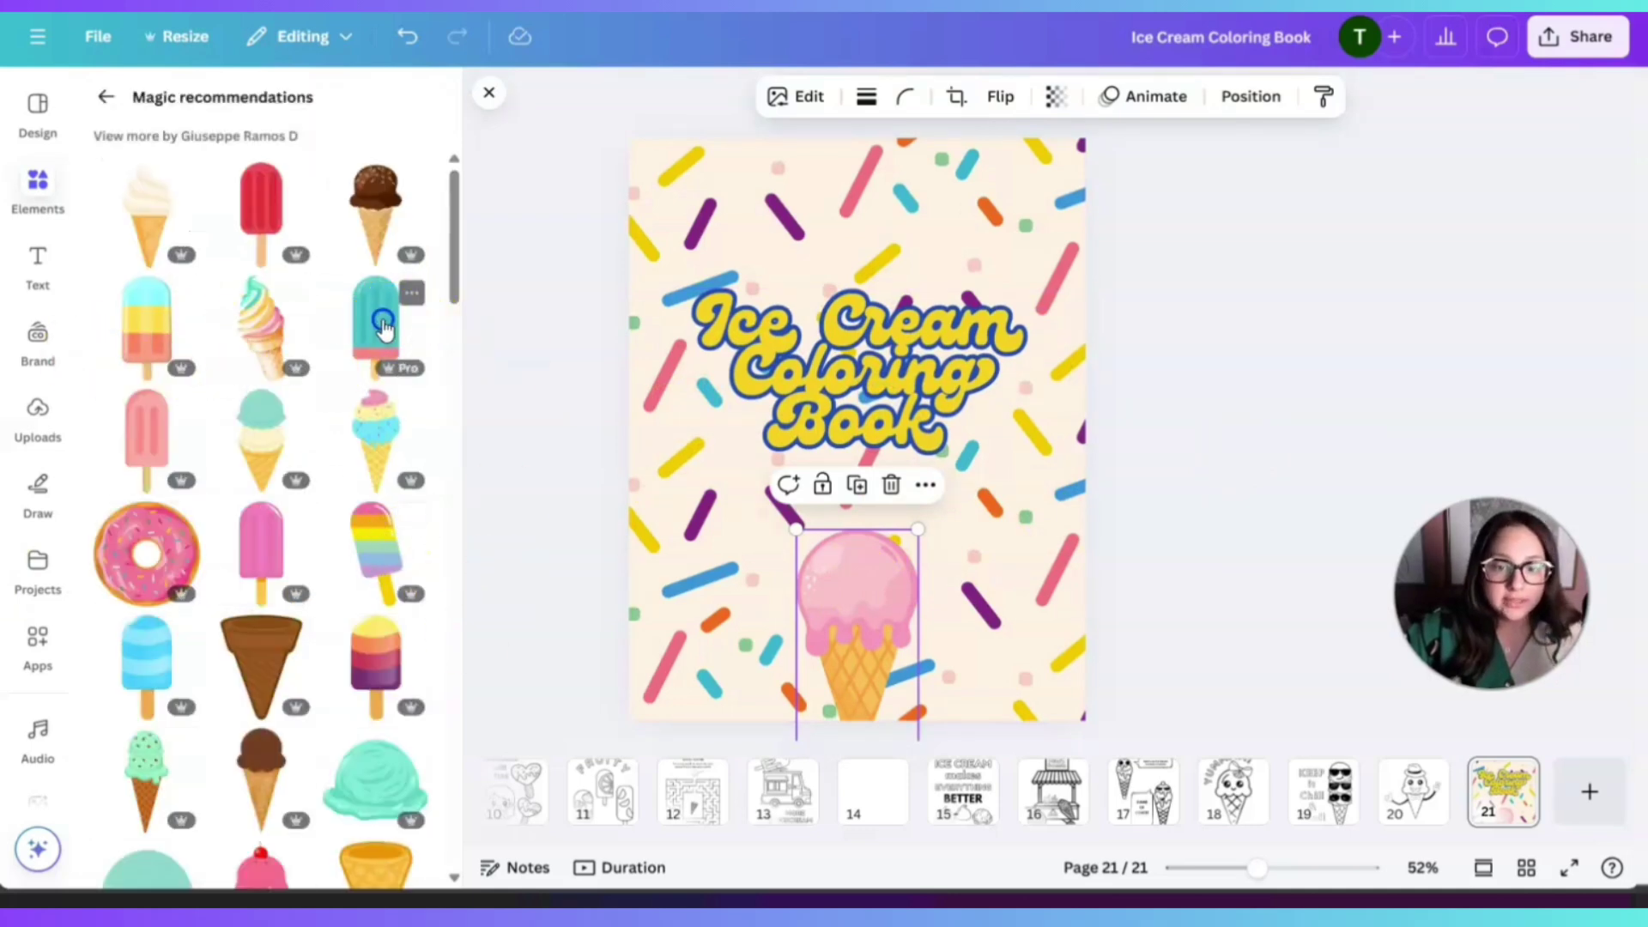
pyautogui.click(383, 325)
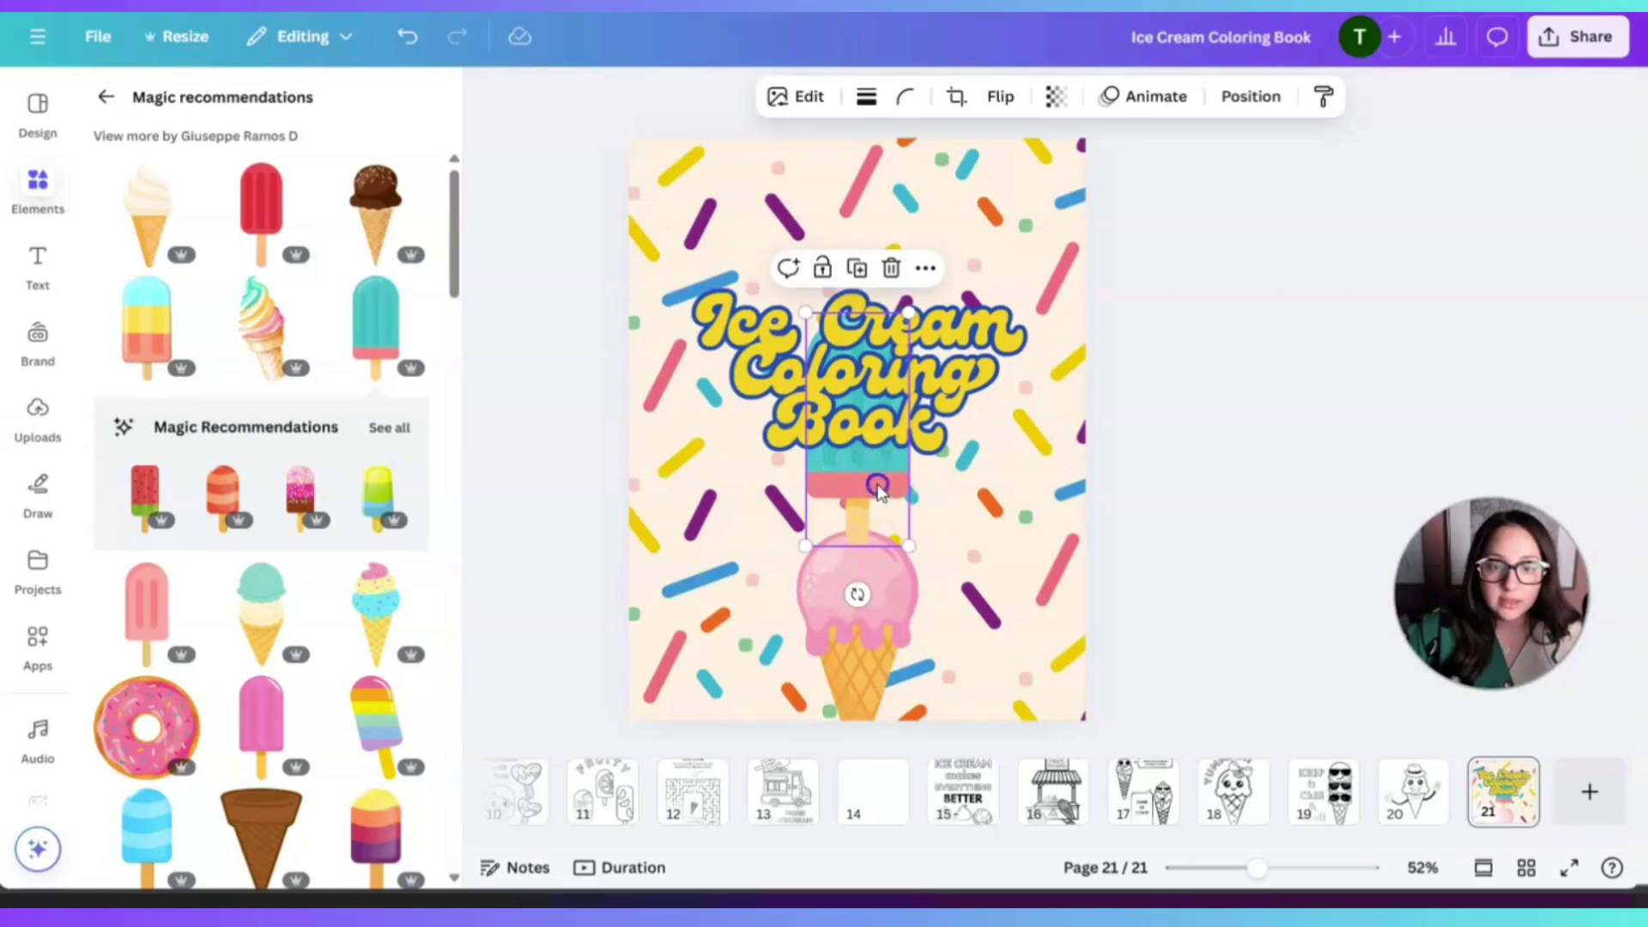
pyautogui.moveTo(877, 487); pyautogui.dragTo(756, 592)
pyautogui.moveTo(703, 515); pyautogui.dragTo(704, 592)
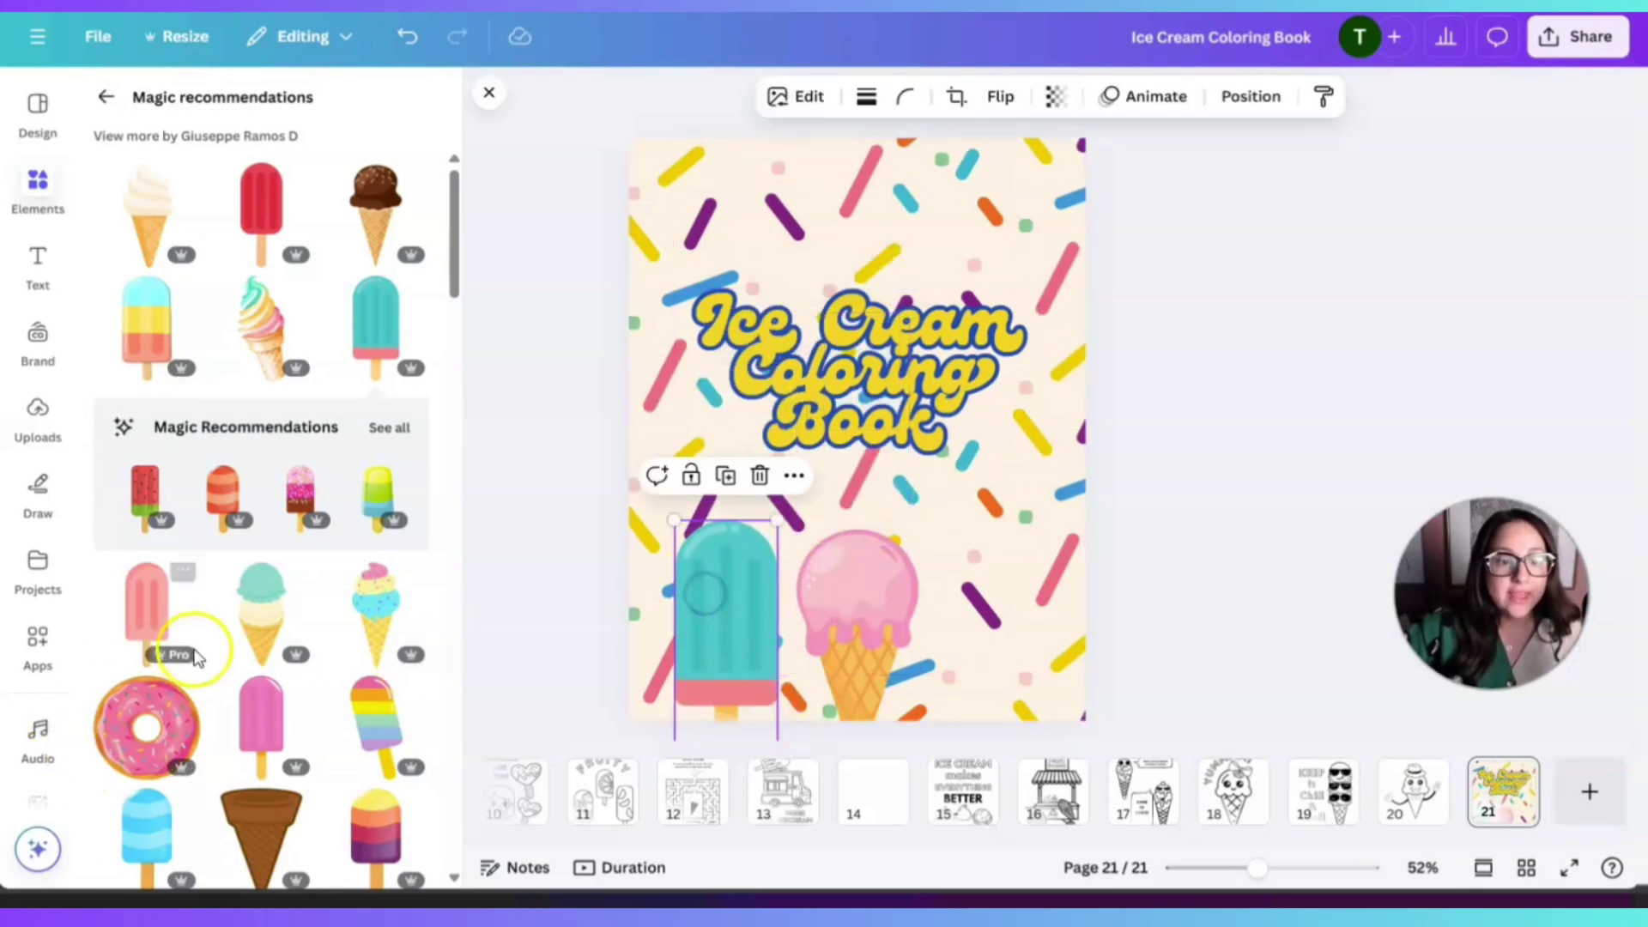
# - Add the mint and vanilla double-scoop cone right of the pink cone, and nudge the pink cone left to even out the row
pyautogui.click(259, 612)
pyautogui.moveTo(854, 502); pyautogui.dragTo(979, 697)
pyautogui.click(865, 590)
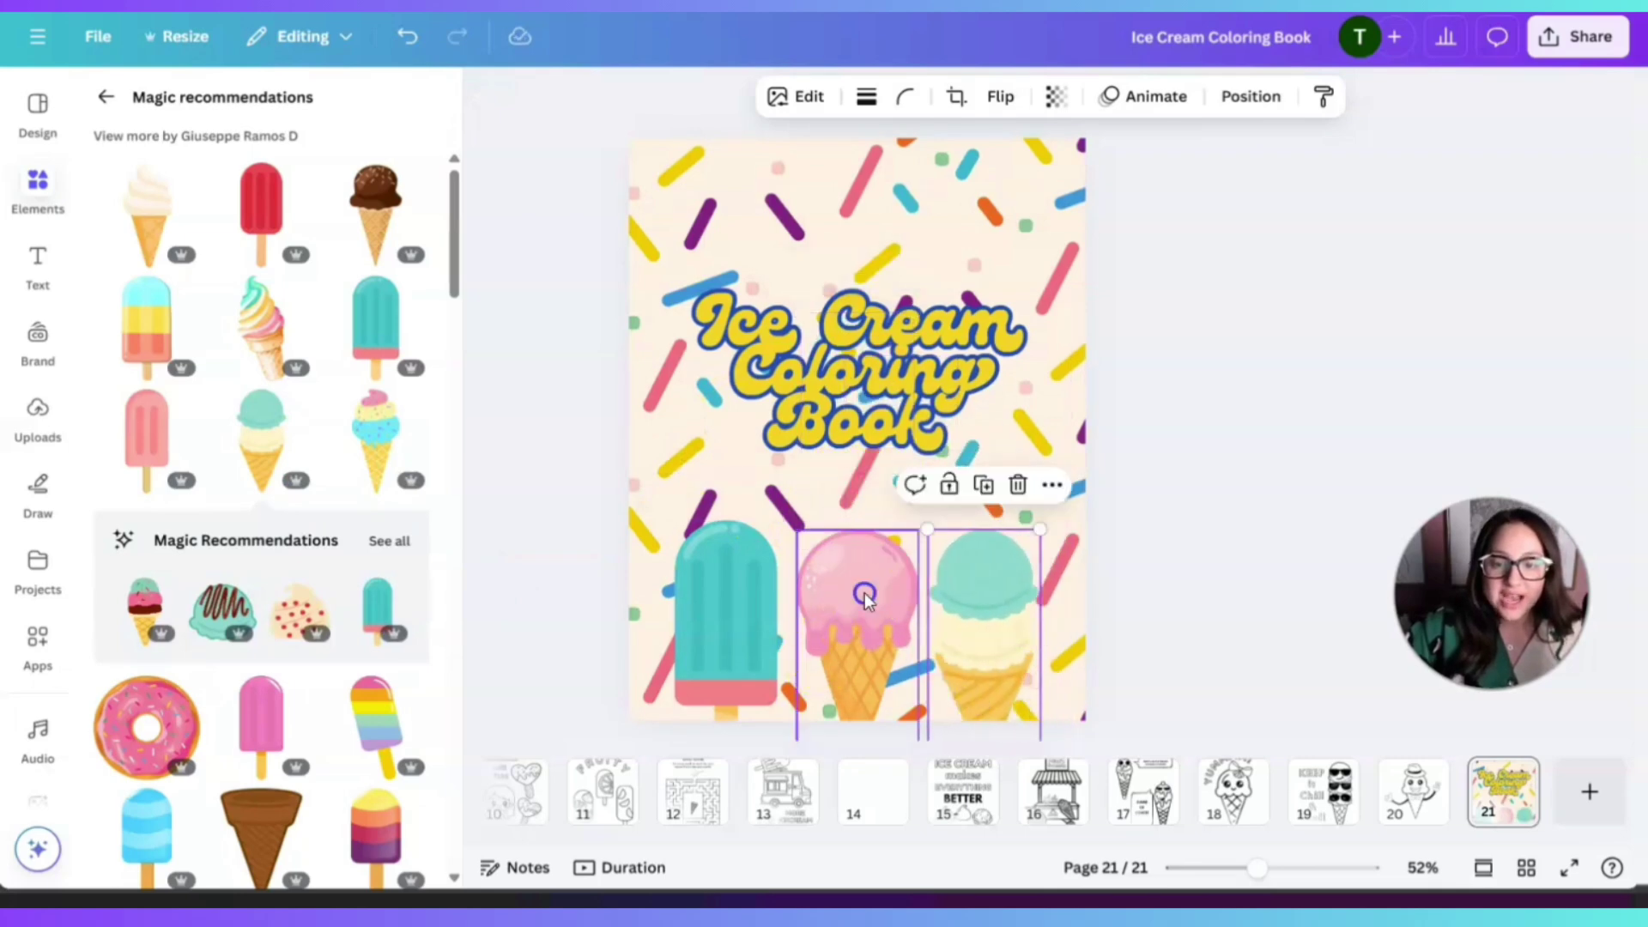
pyautogui.moveTo(865, 590); pyautogui.dragTo(860, 592)
pyautogui.click(1000, 587)
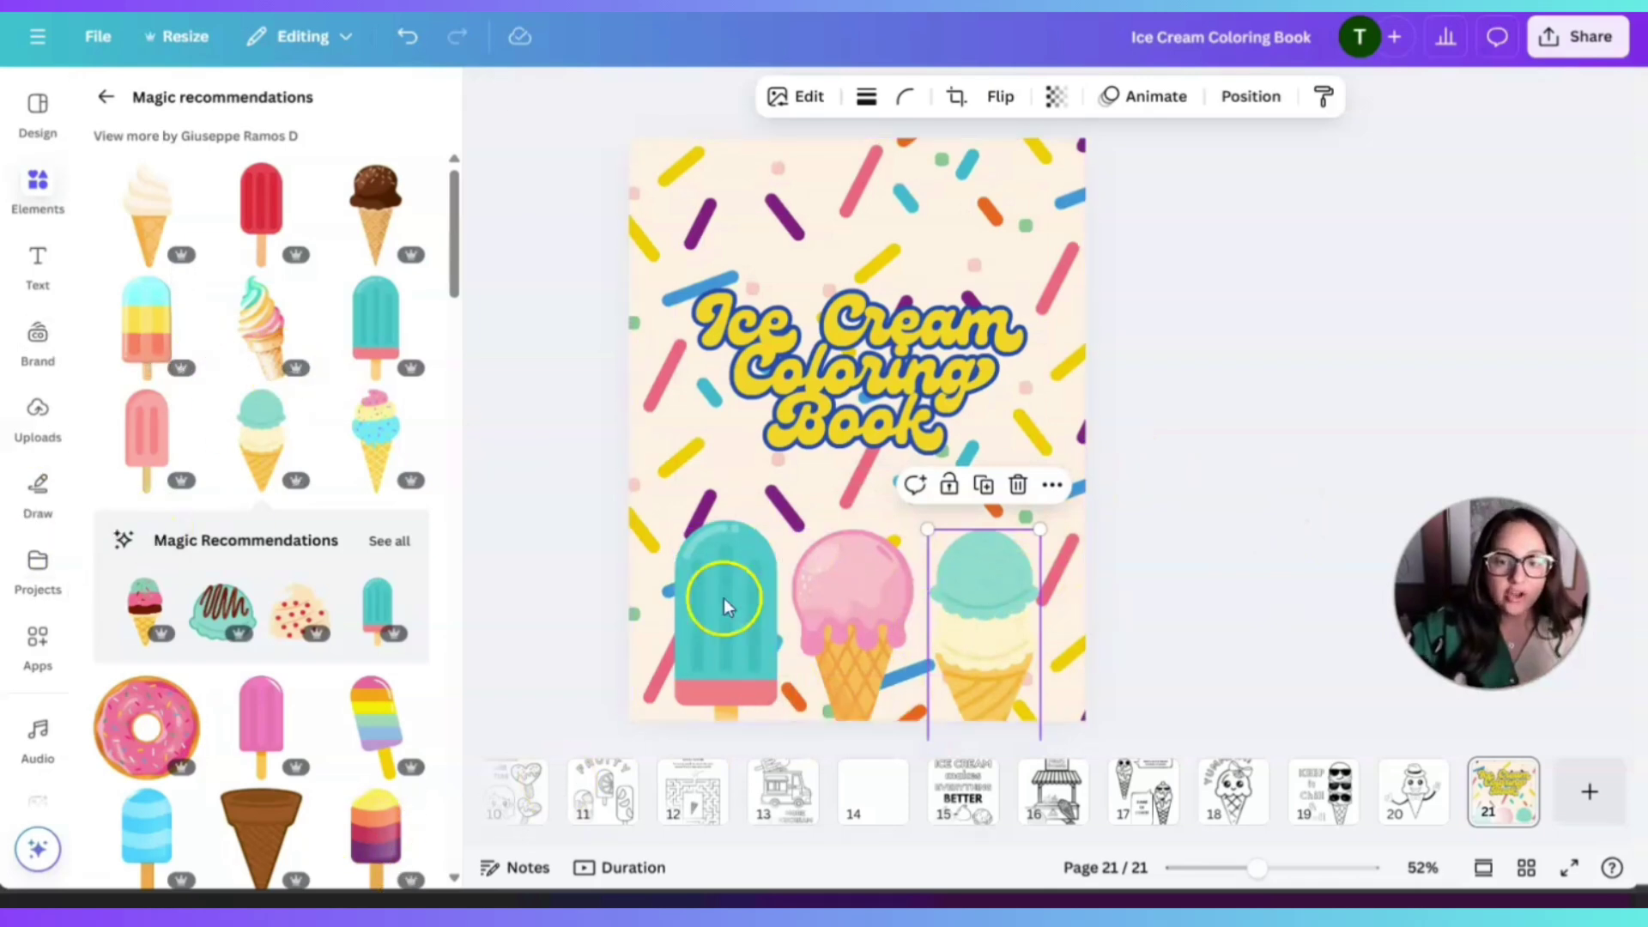
# - Search the graphics for "glasses" in place of the ice cream cones search
pyautogui.click(107, 97)
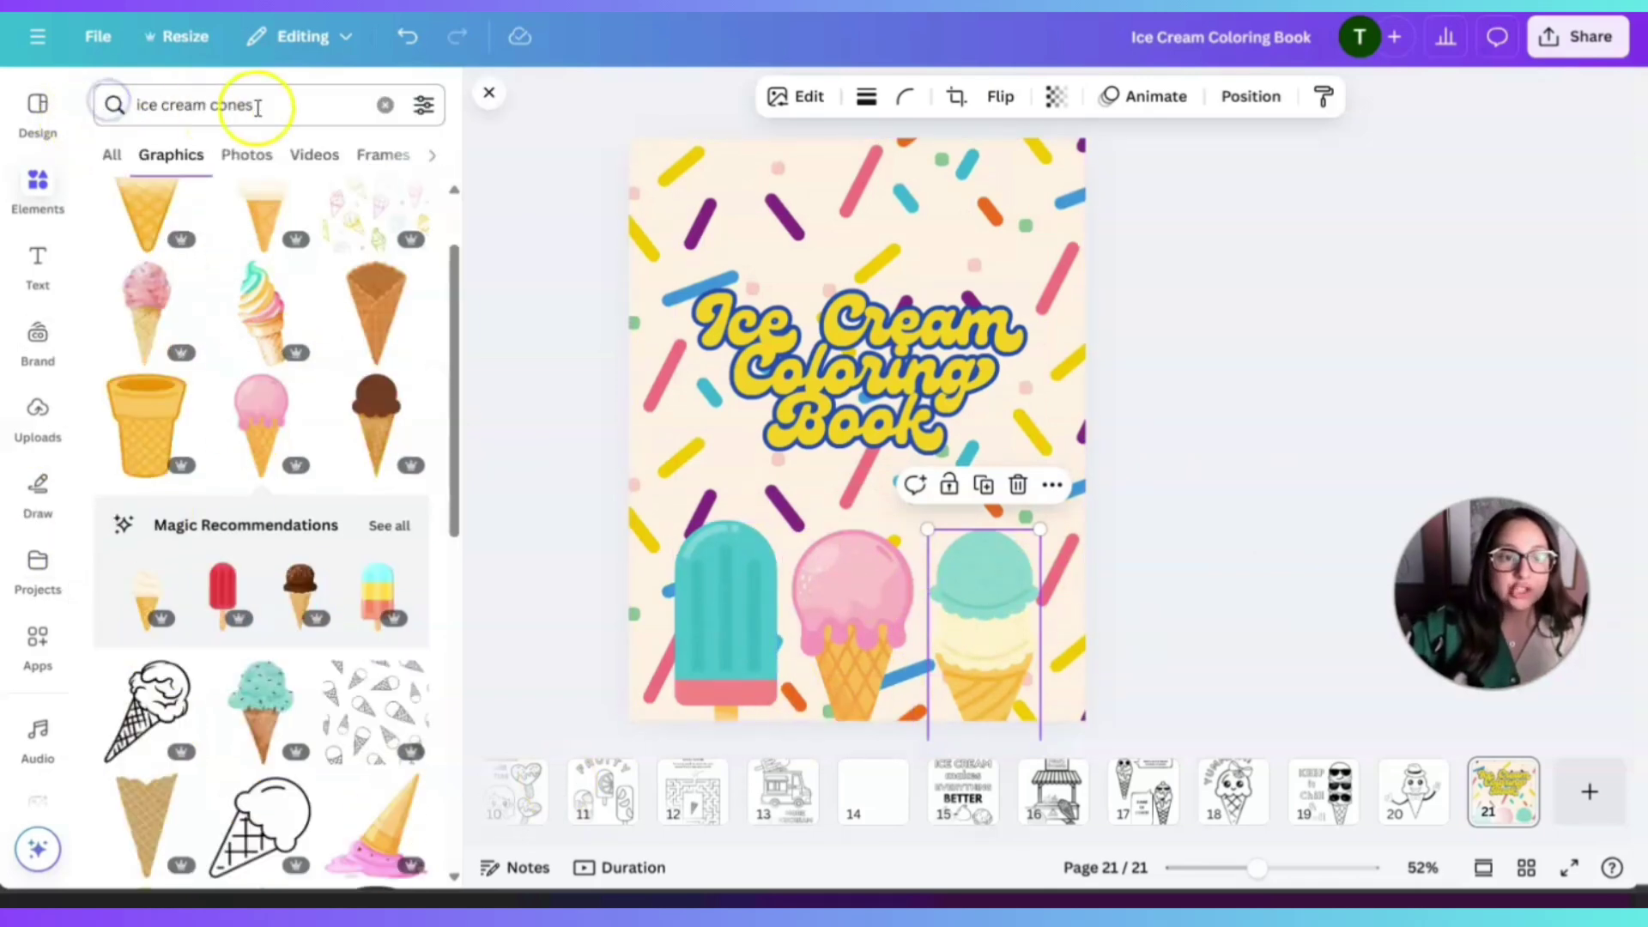
pyautogui.moveTo(258, 107); pyautogui.dragTo(148, 114)
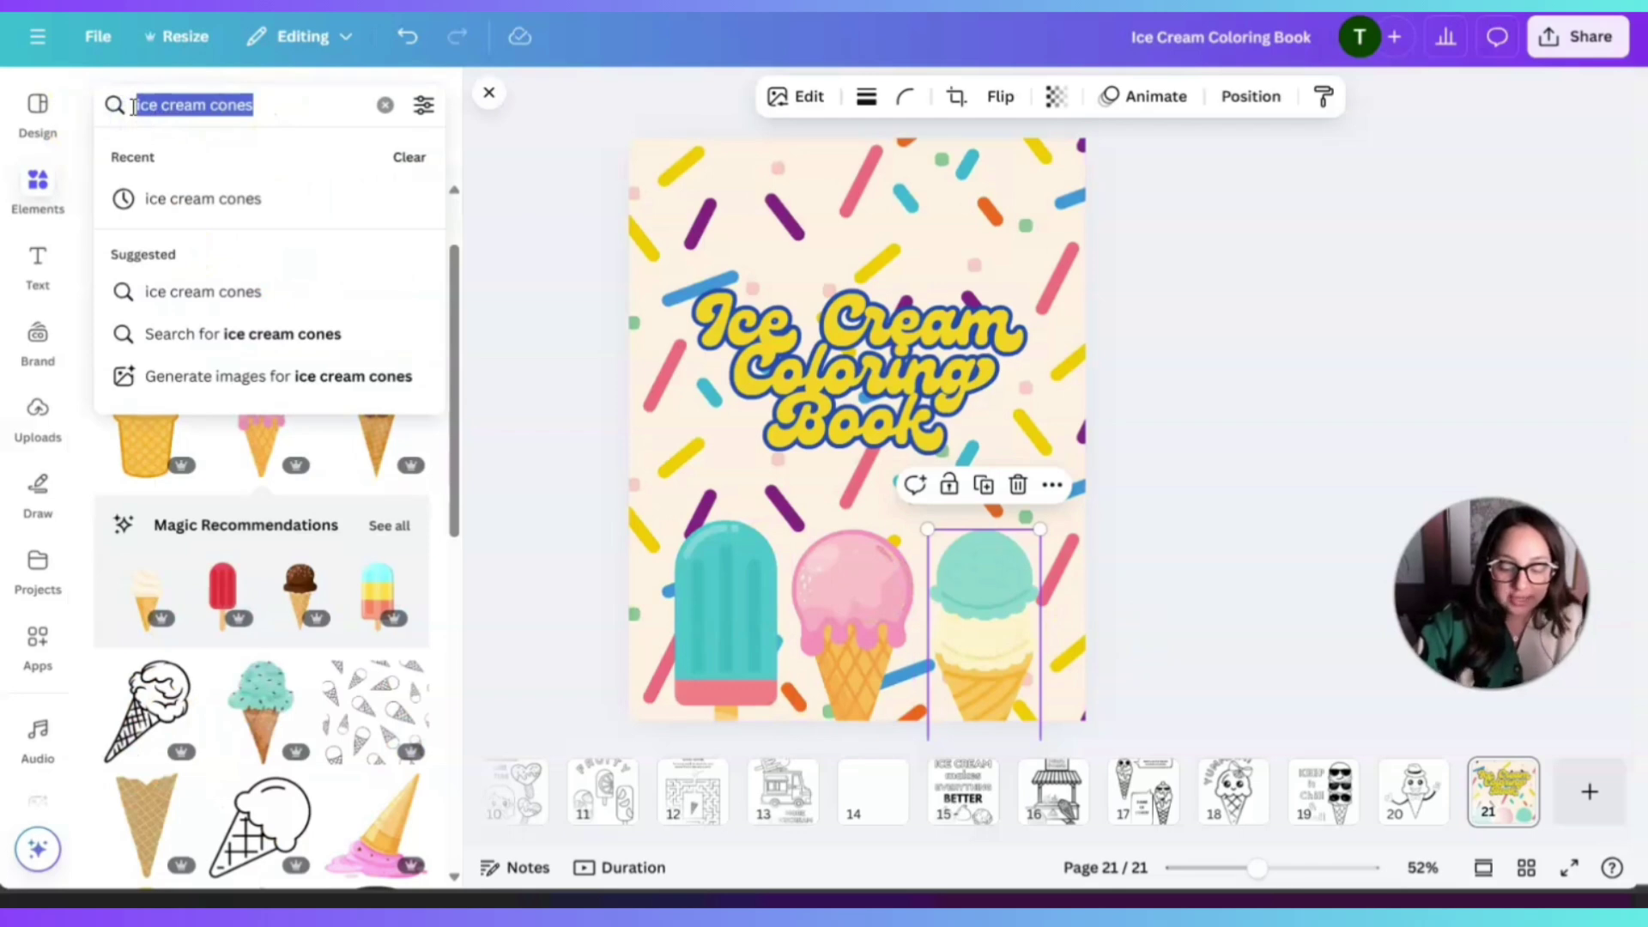
pyautogui.write('glsa')
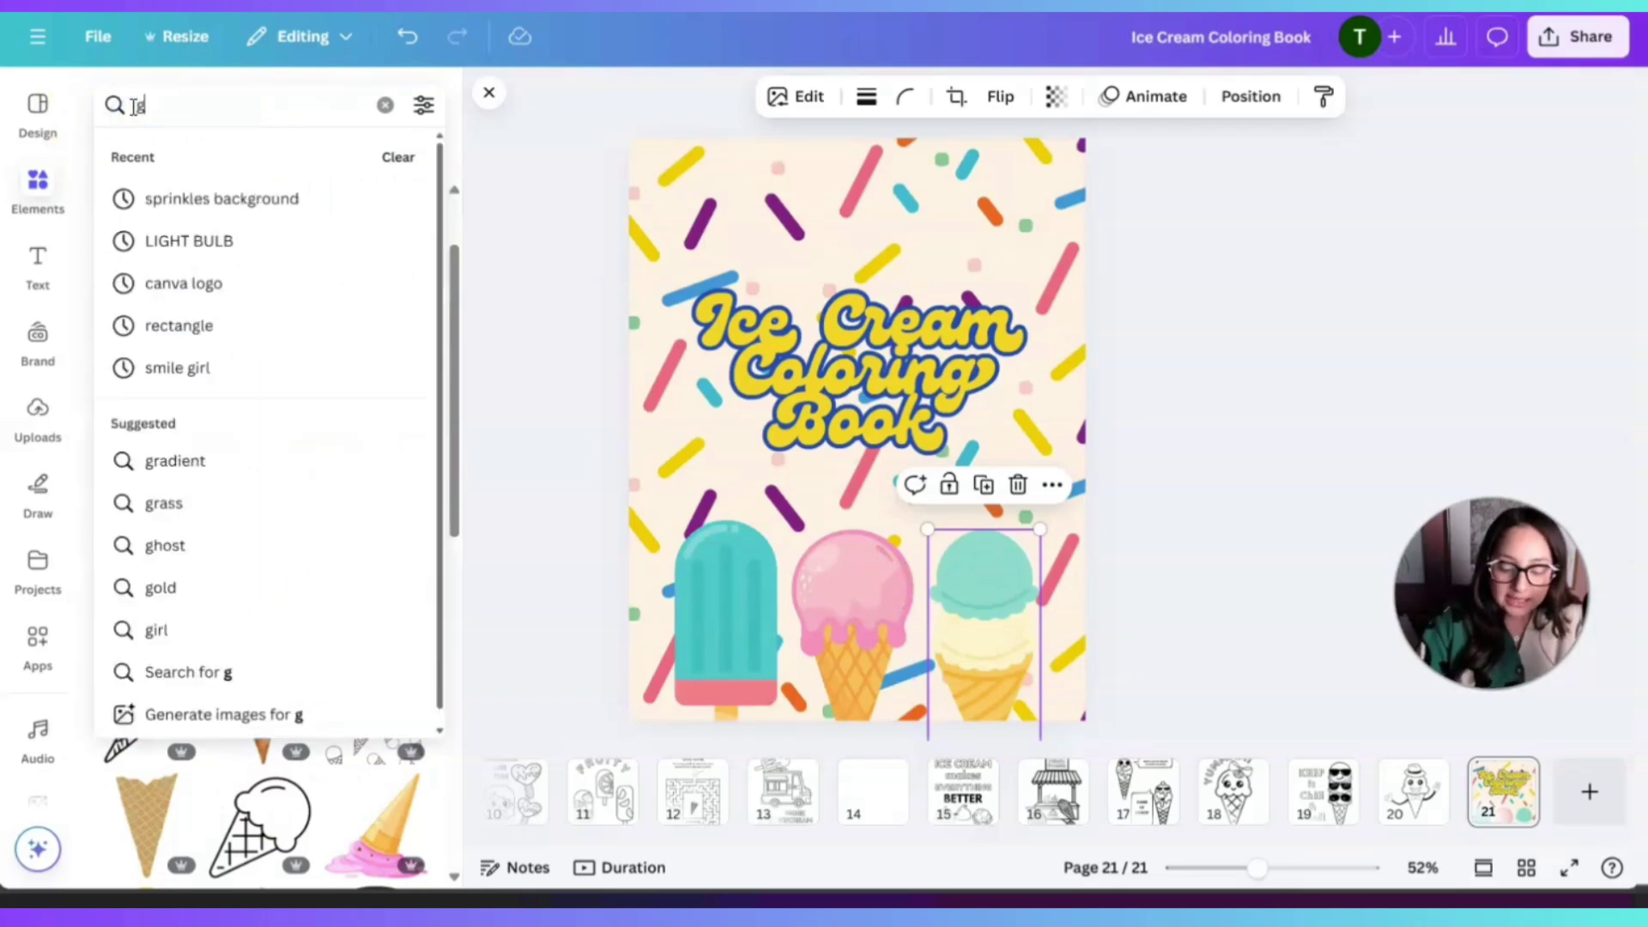
pyautogui.press('BackSpace')
pyautogui.press('BackSpace')
pyautogui.write('a')
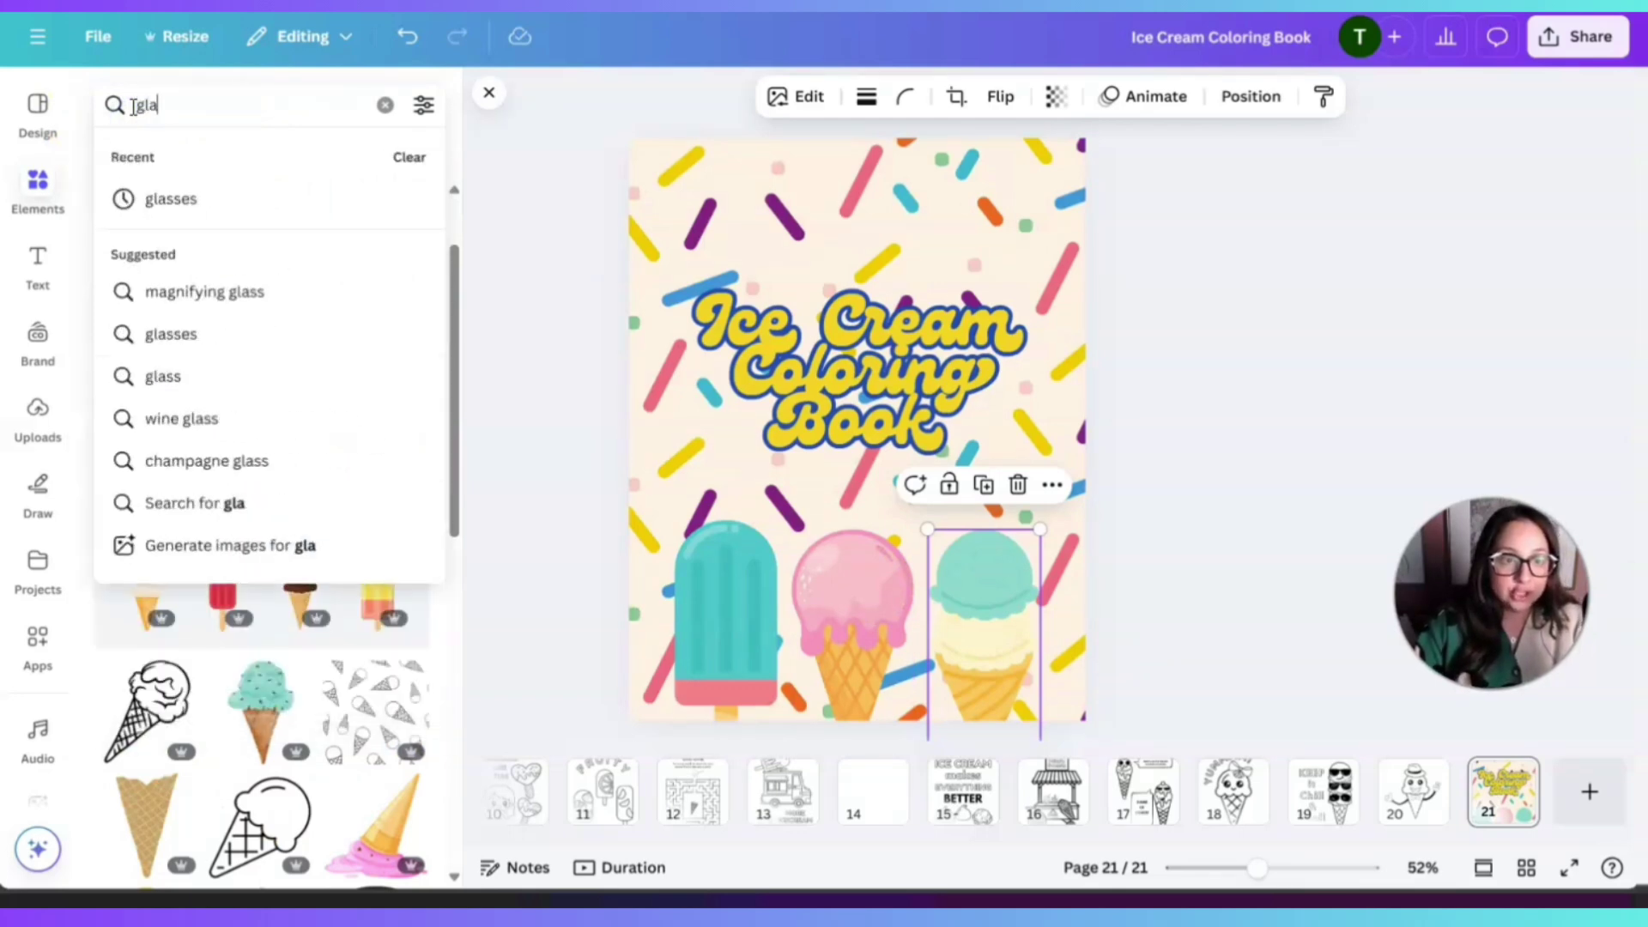
pyautogui.write('sses')
pyautogui.press('Return')
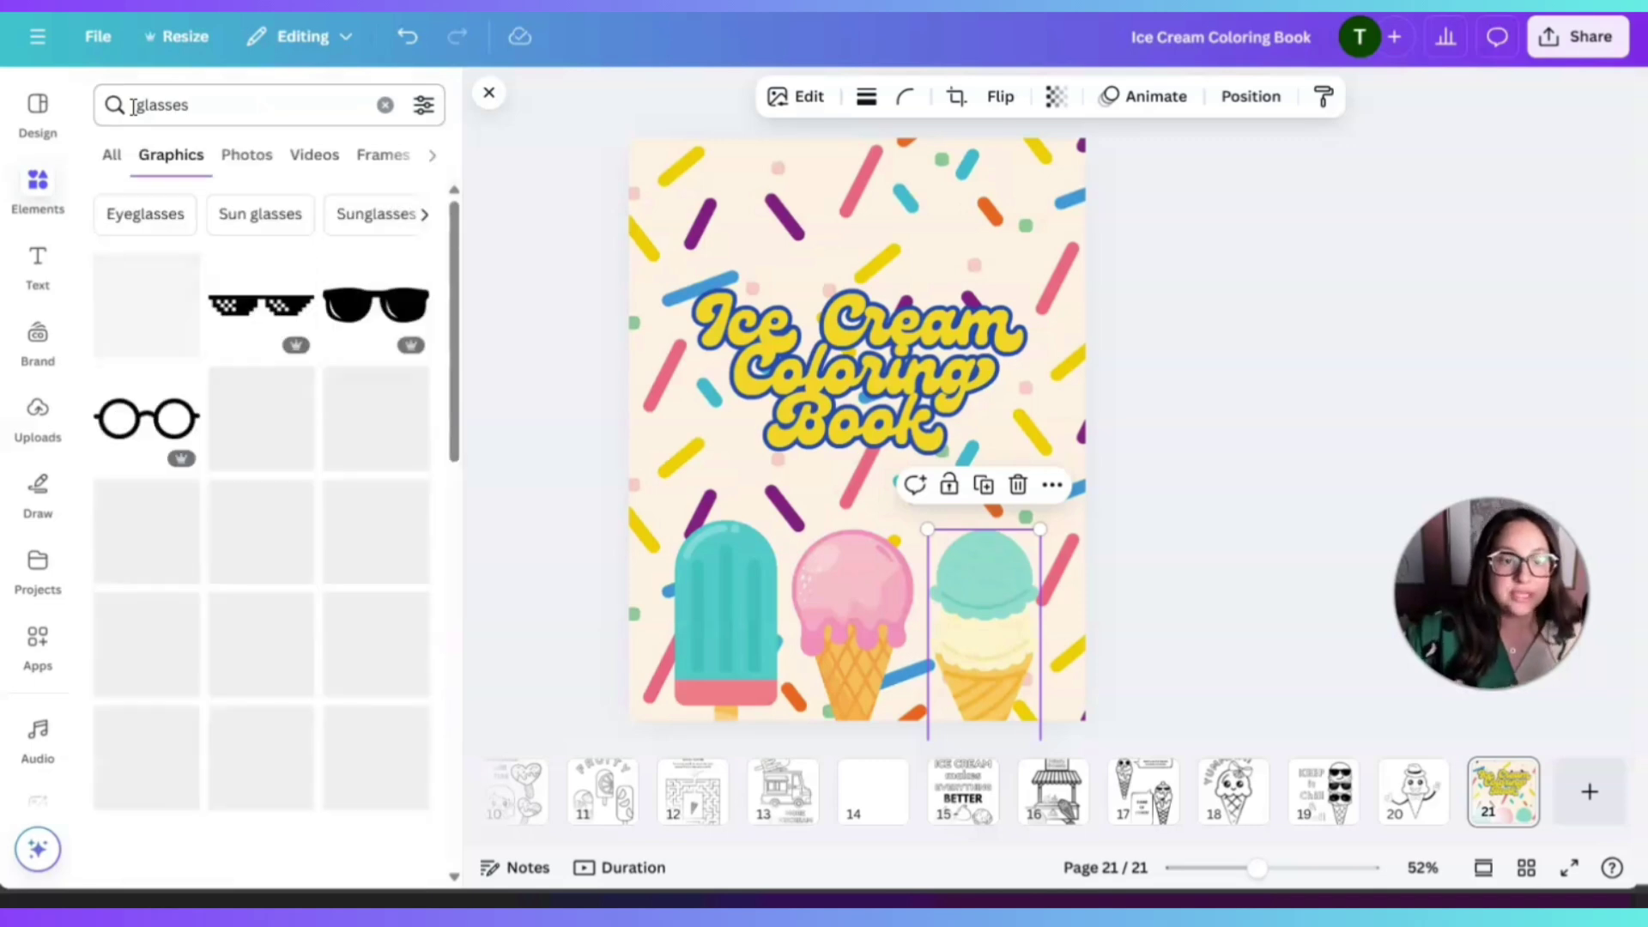
# - Add the pink heart-shaped sunglasses graphic and place it on the upper part of the teal popsicle
pyautogui.scroll(-3, 258, 601)
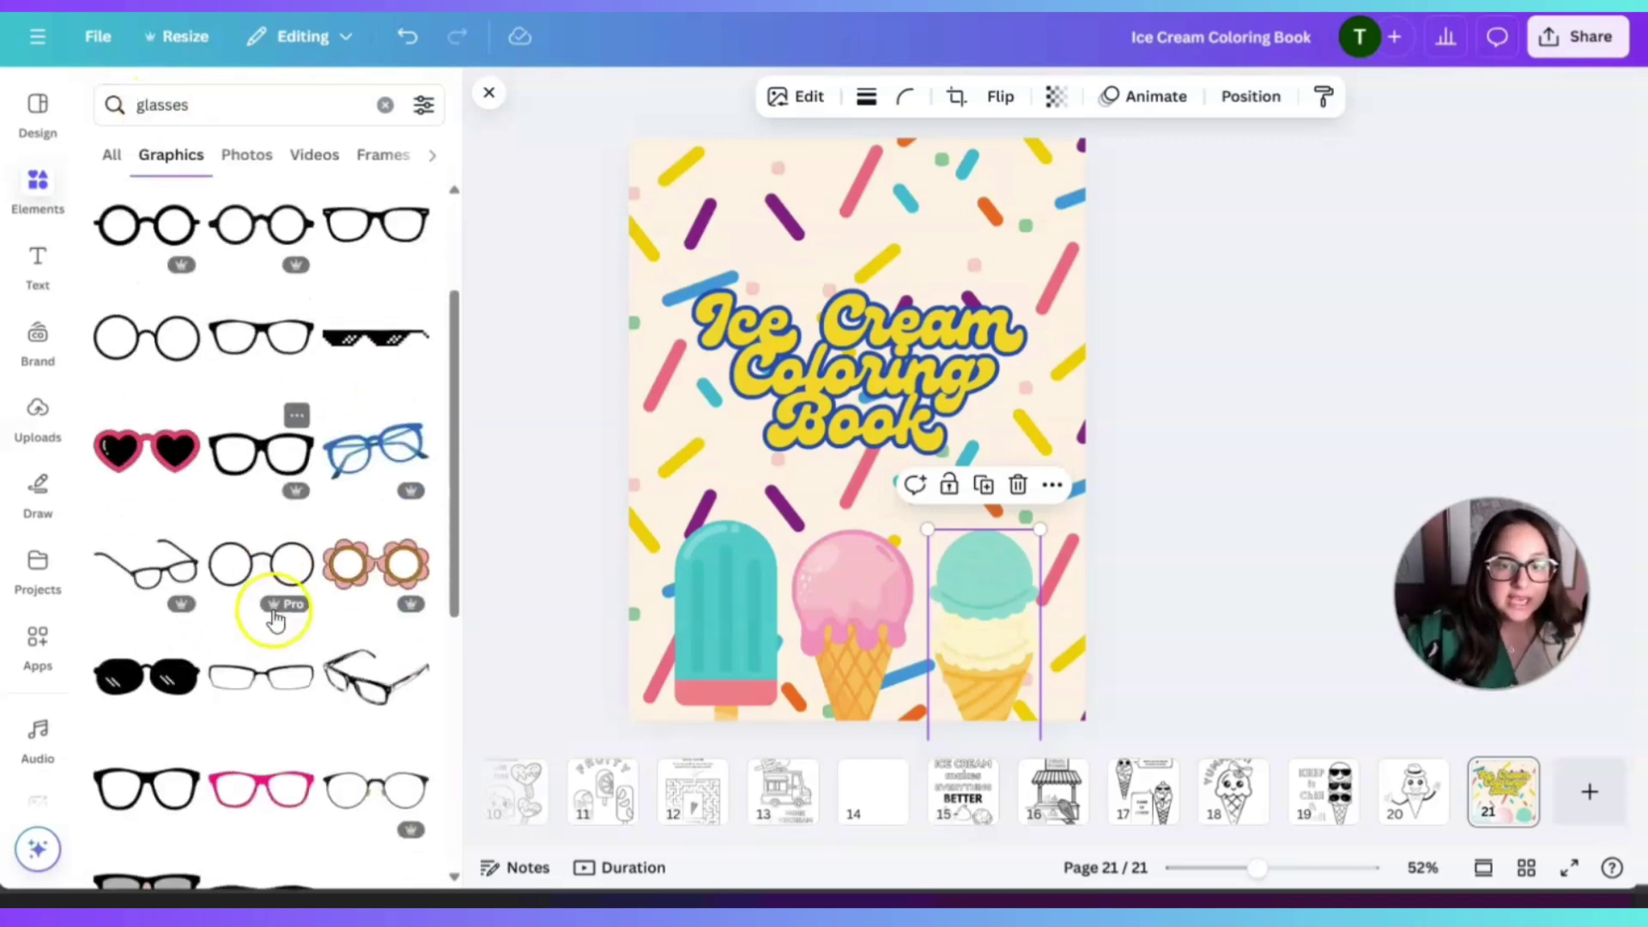
pyautogui.click(131, 435)
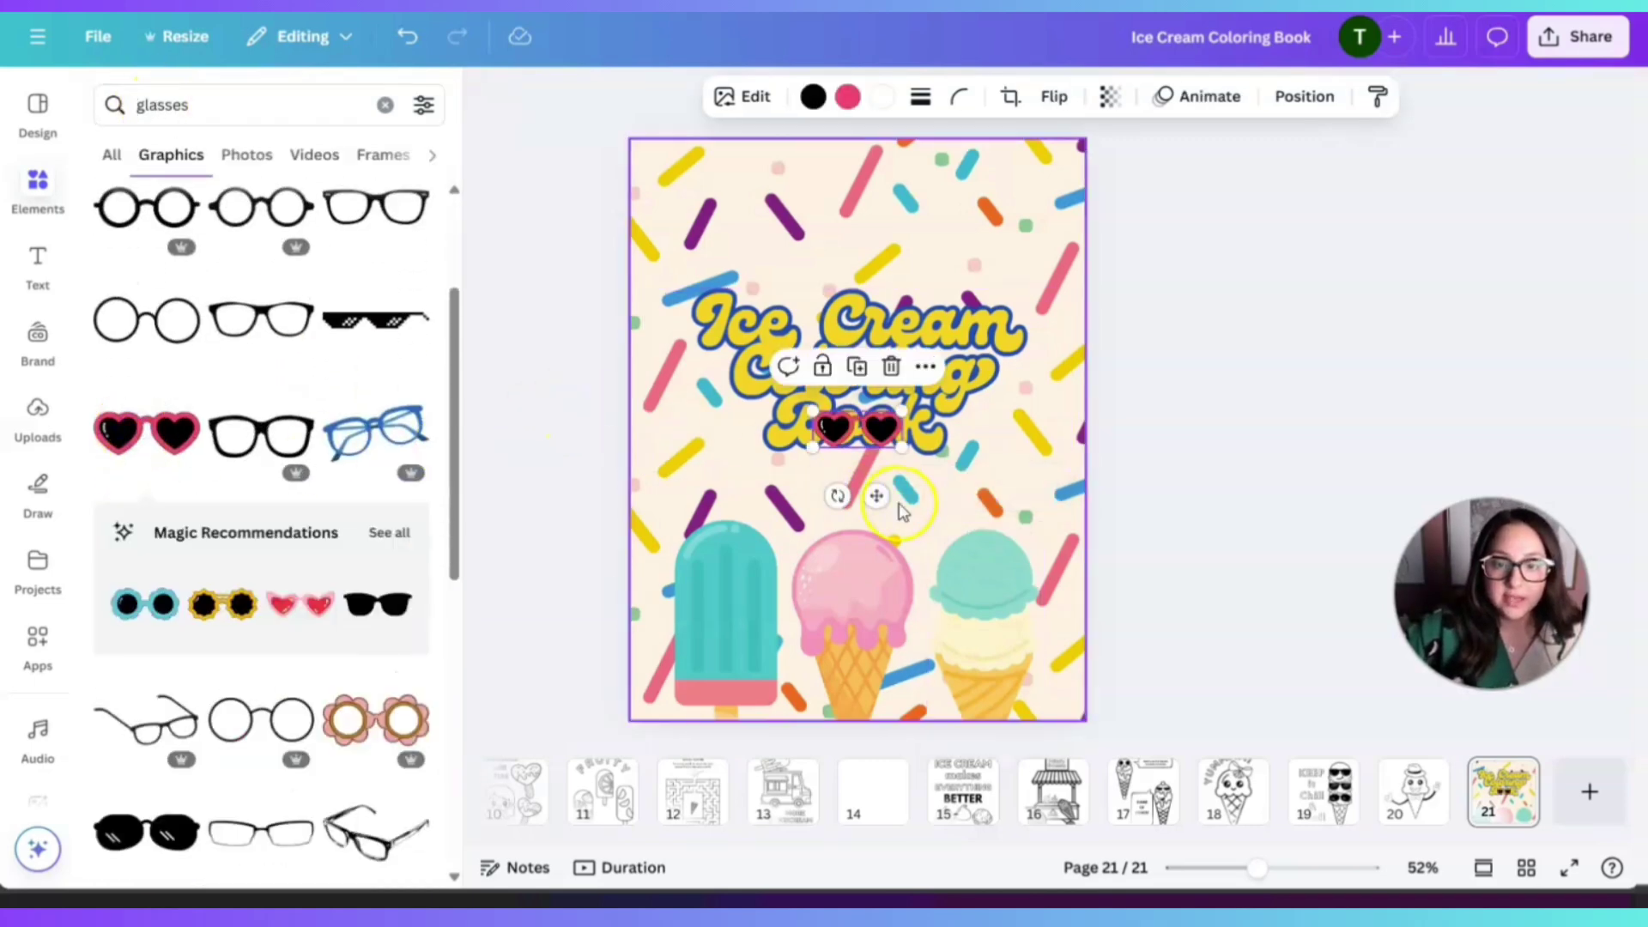
pyautogui.moveTo(884, 493); pyautogui.dragTo(744, 649)
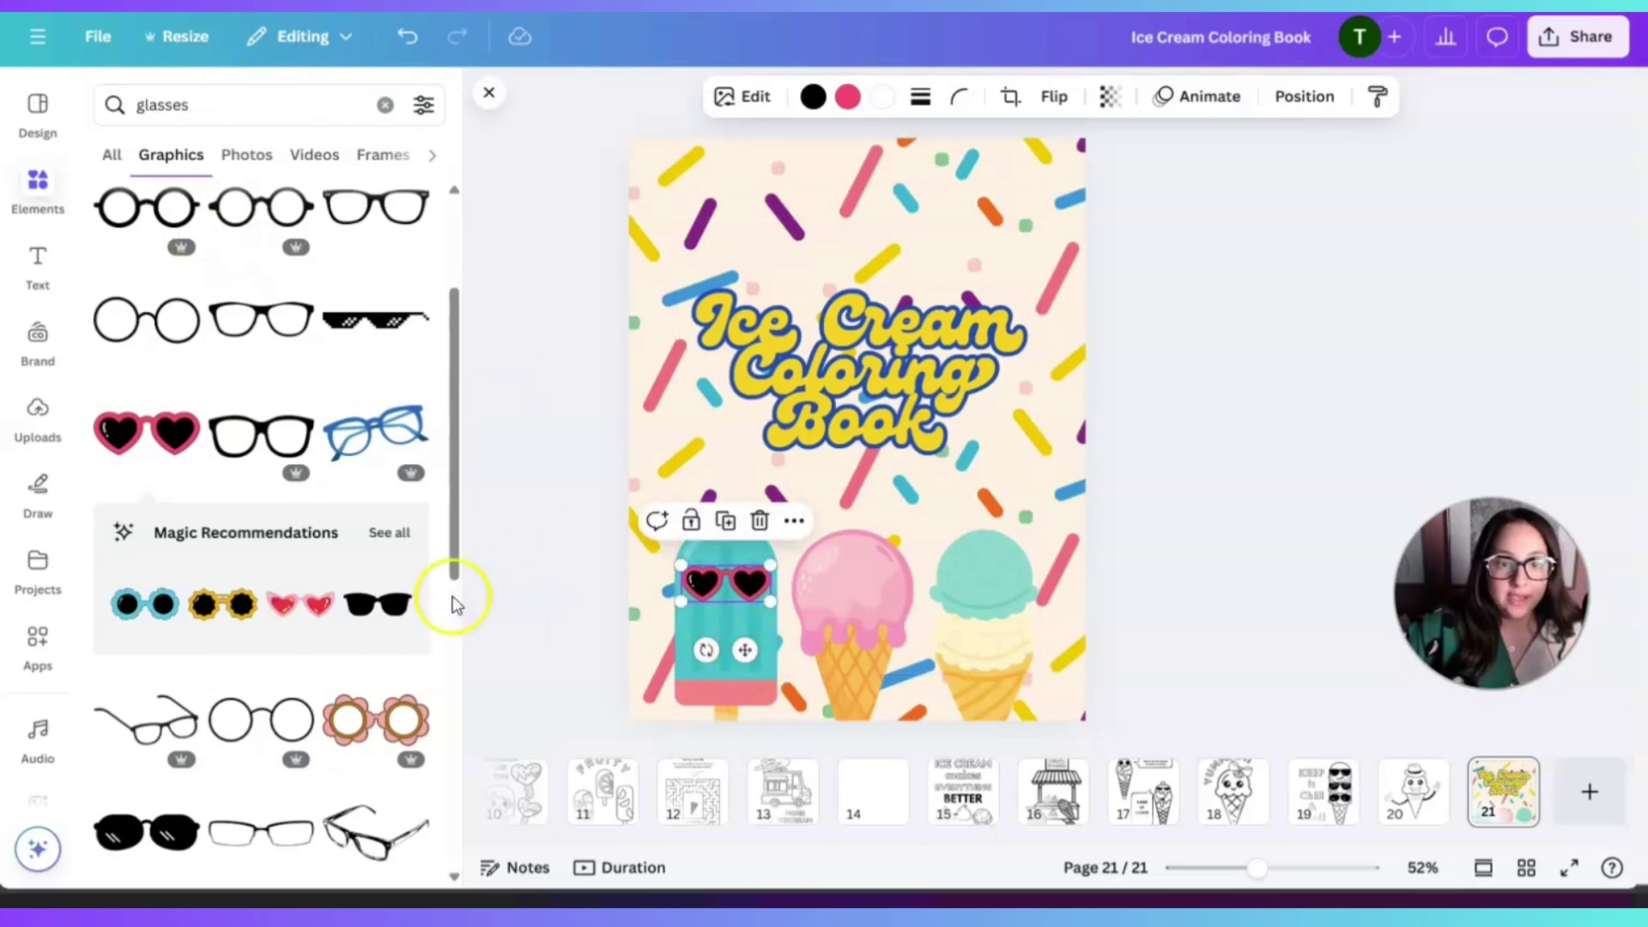
# - Add the black pixel-style sunglasses graphic, shrink it to the scoop's width and place it on the mint scoop
pyautogui.click(342, 324)
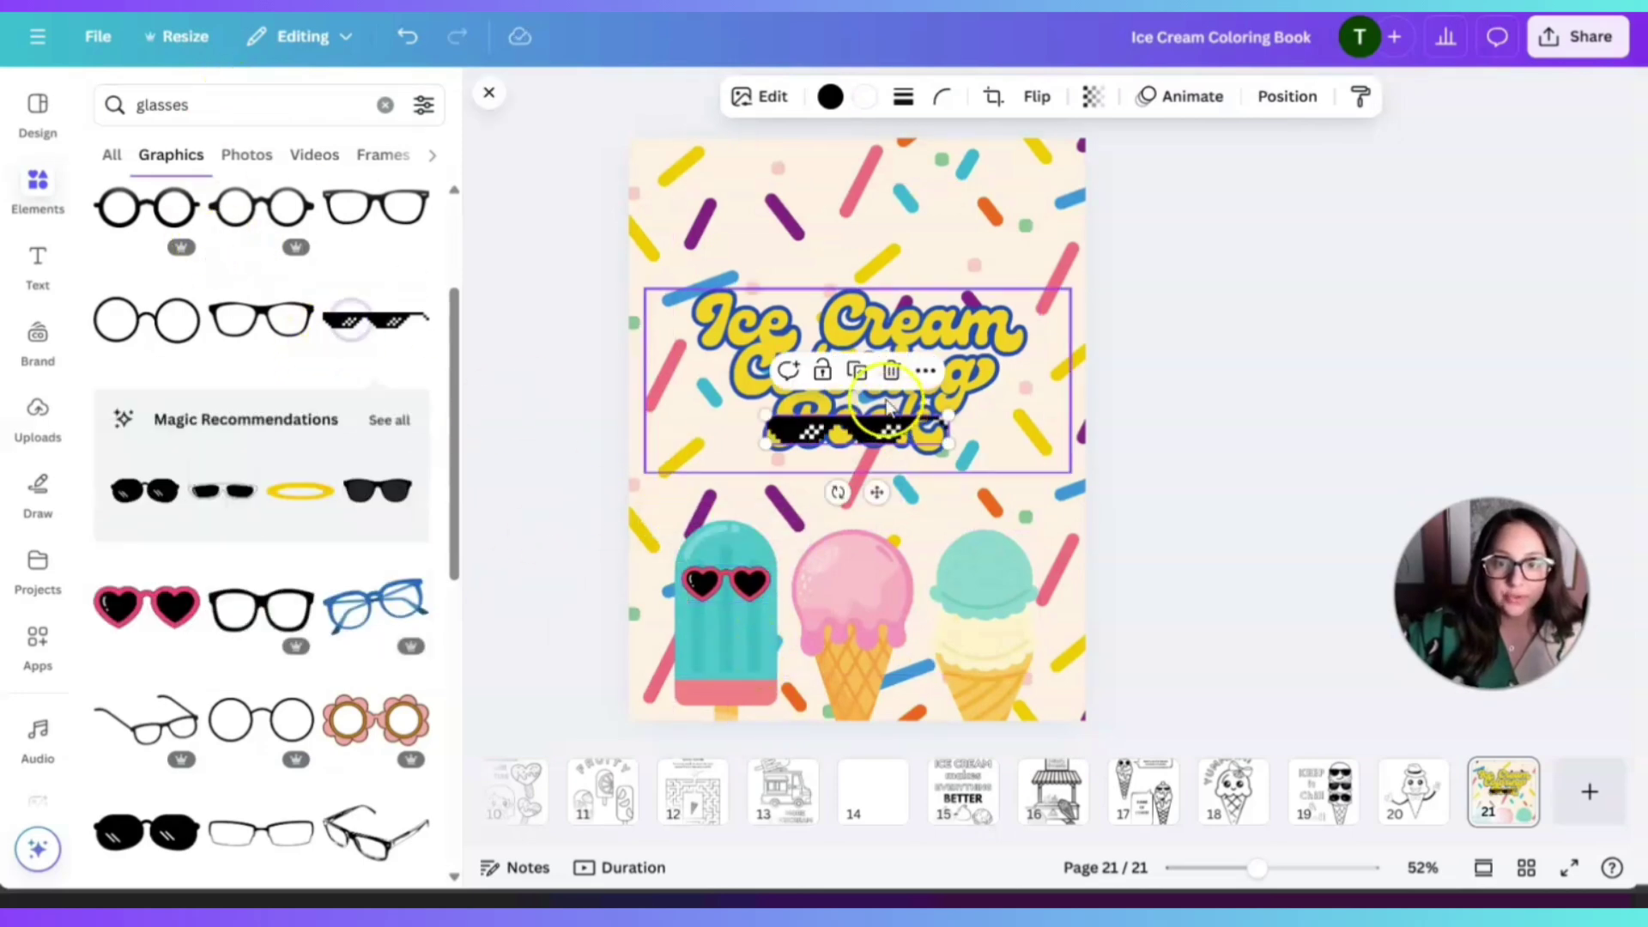
pyautogui.moveTo(901, 457); pyautogui.dragTo(994, 592)
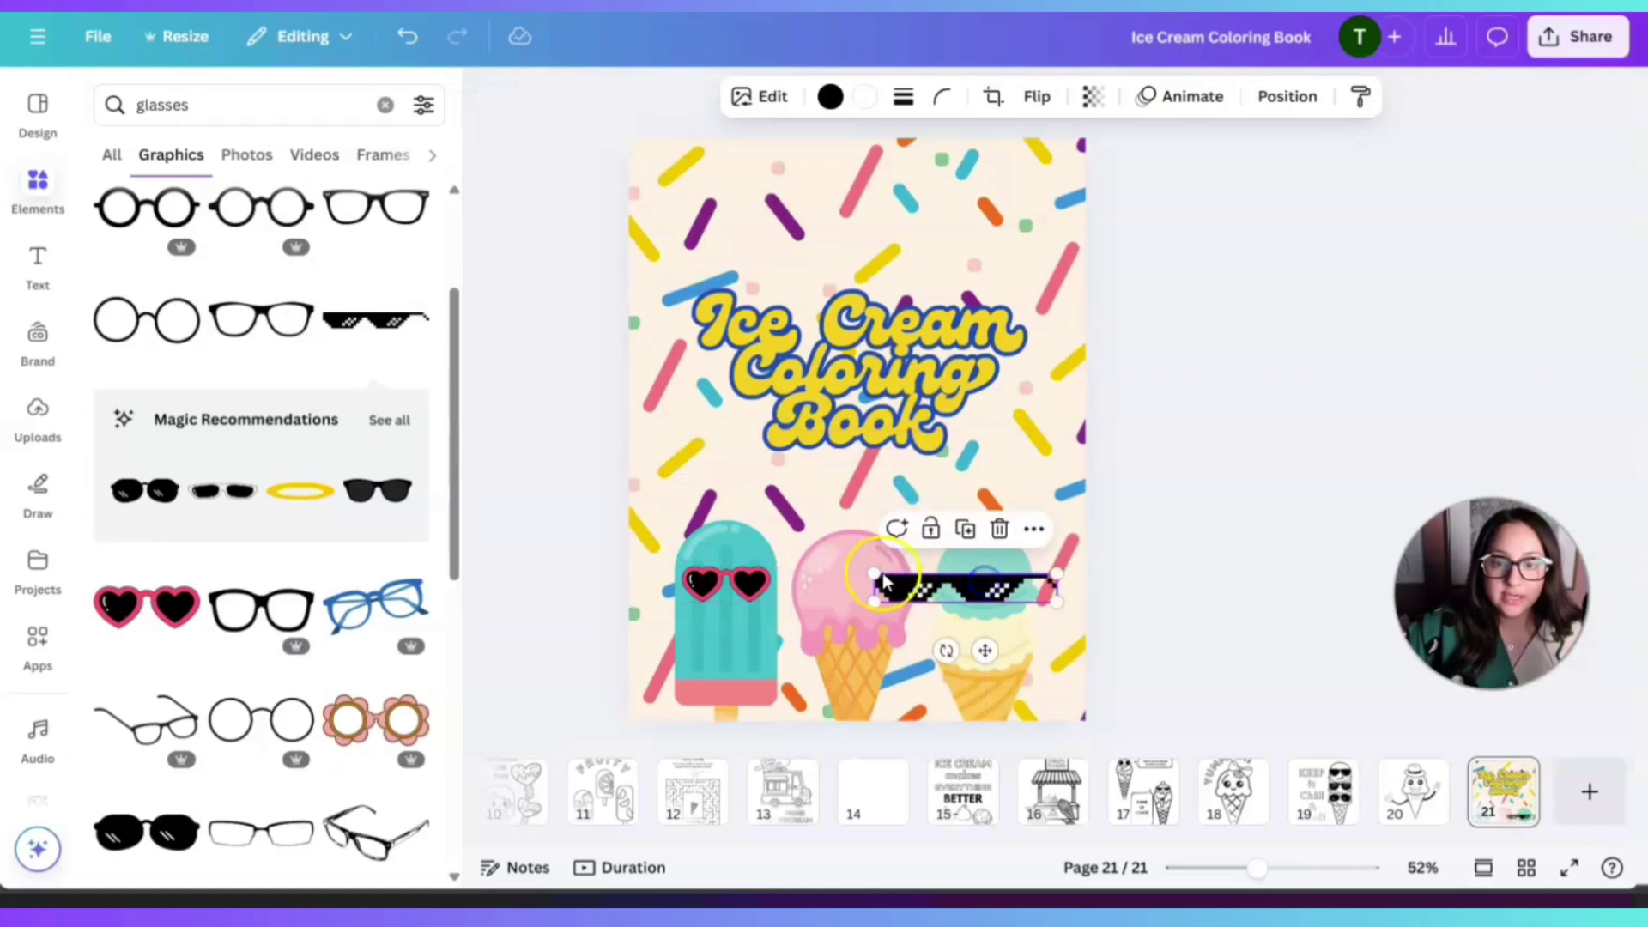
pyautogui.moveTo(884, 581); pyautogui.dragTo(950, 568)
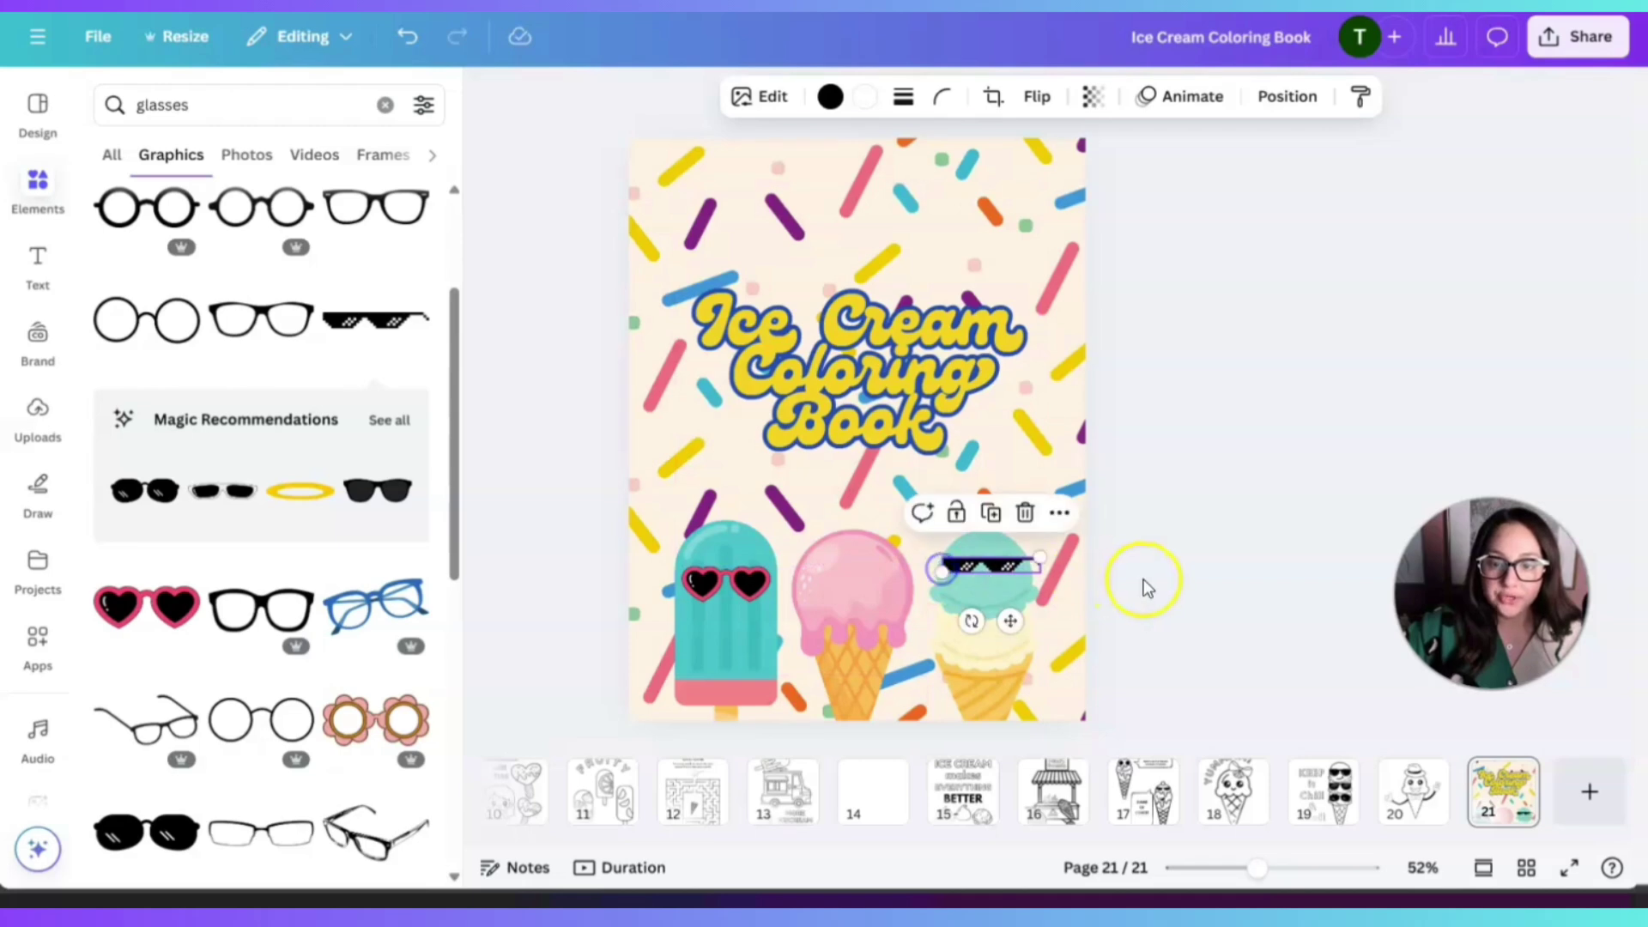
pyautogui.click(1144, 582)
# - Add the rainbow sunglasses with pink hearts, shrink them and place them on the pink ice cream scoop
pyautogui.scroll(-5, 257, 635)
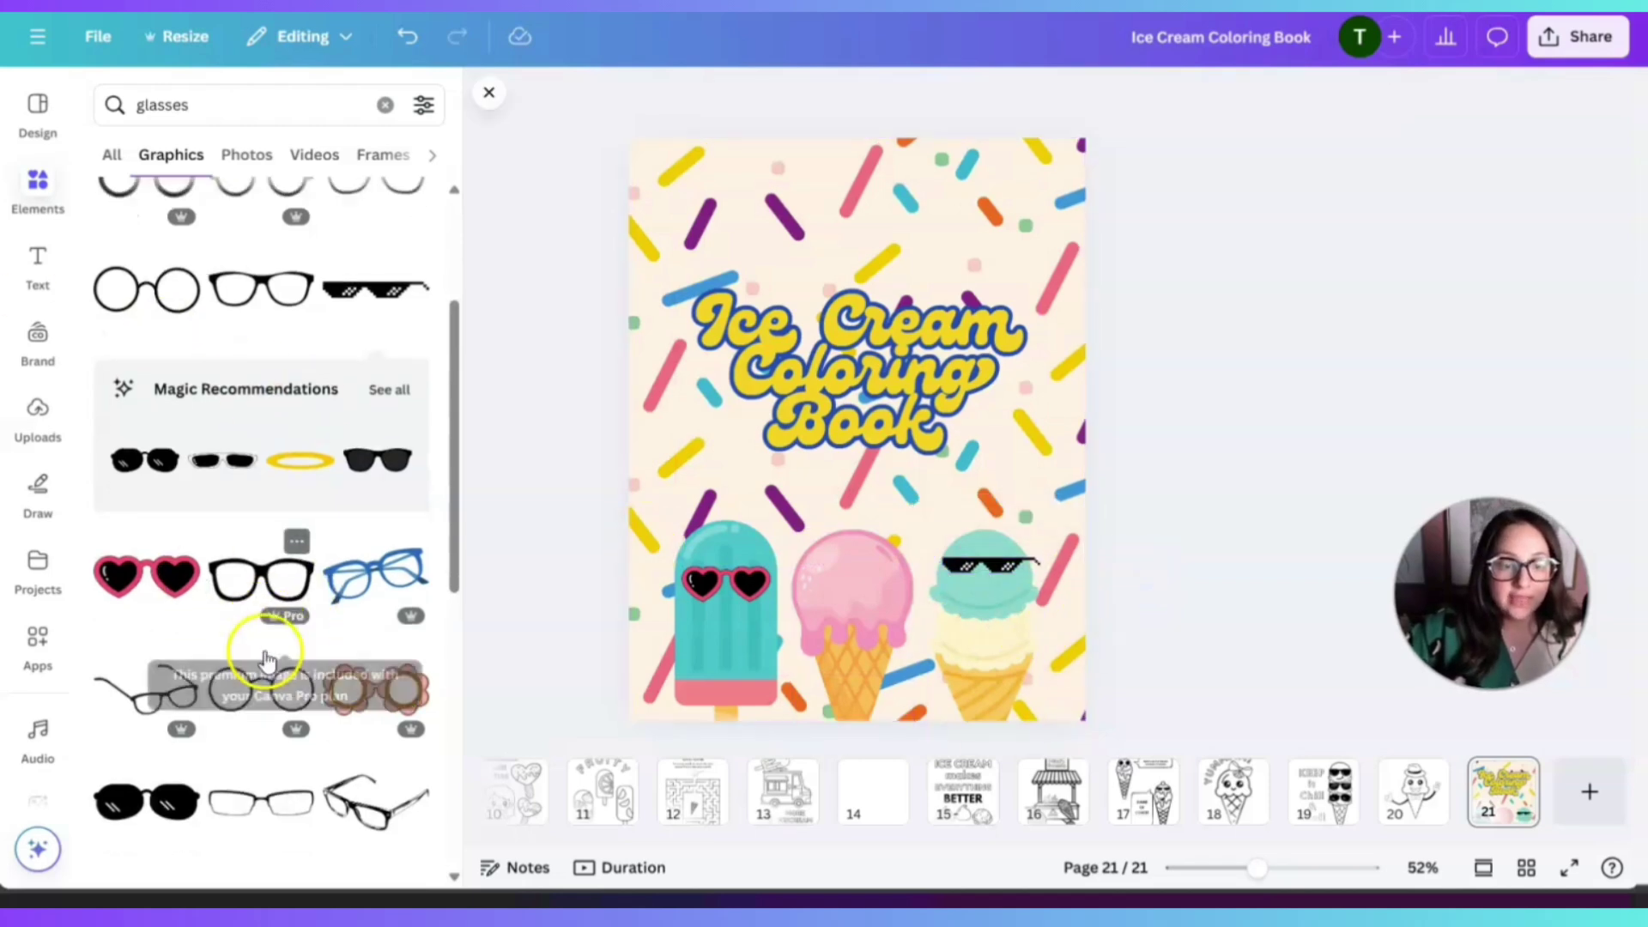
pyautogui.scroll(1, 262, 656)
pyautogui.scroll(1, 262, 659)
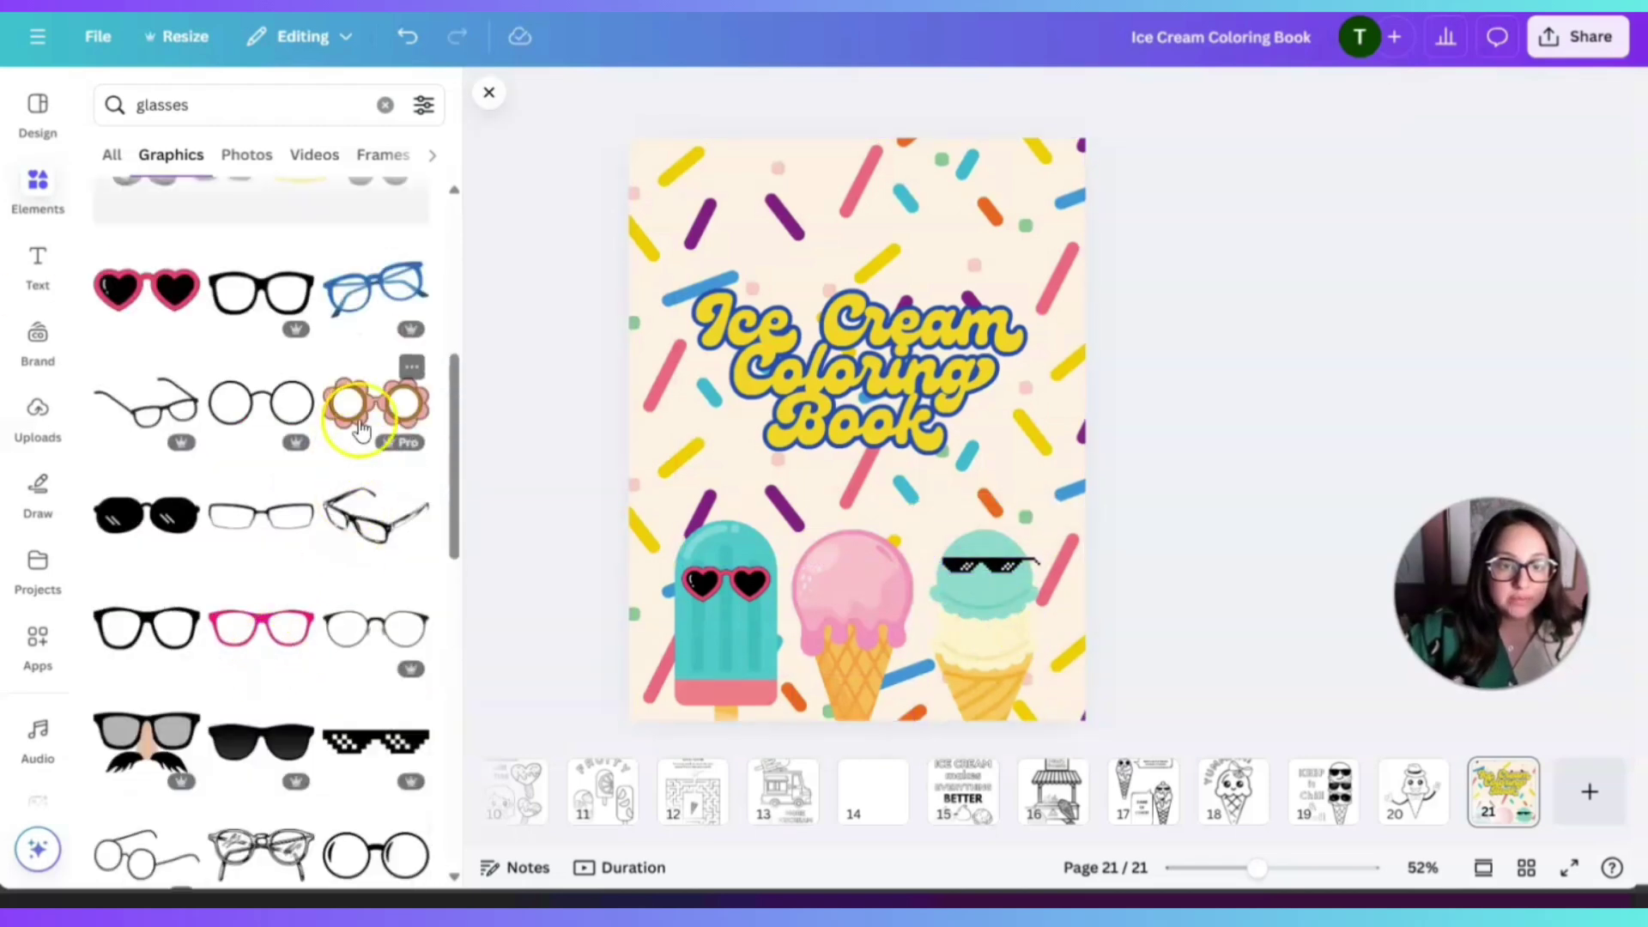
pyautogui.scroll(-5, 288, 689)
pyautogui.scroll(-3, 290, 683)
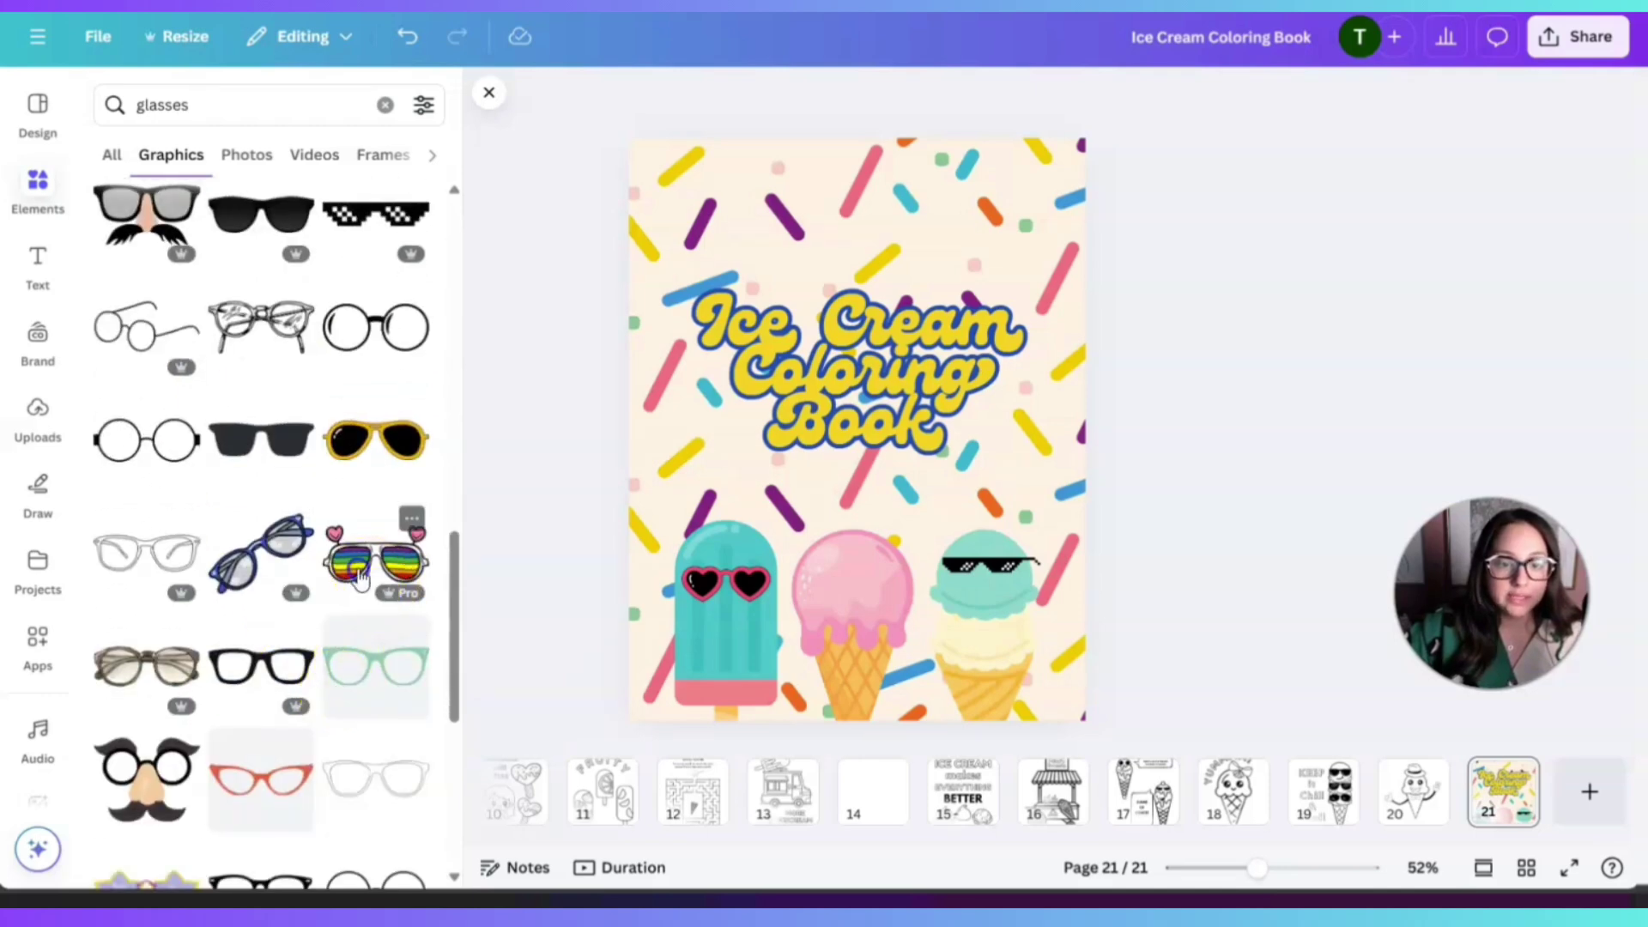
pyautogui.click(359, 581)
pyautogui.moveTo(853, 434); pyautogui.dragTo(853, 562)
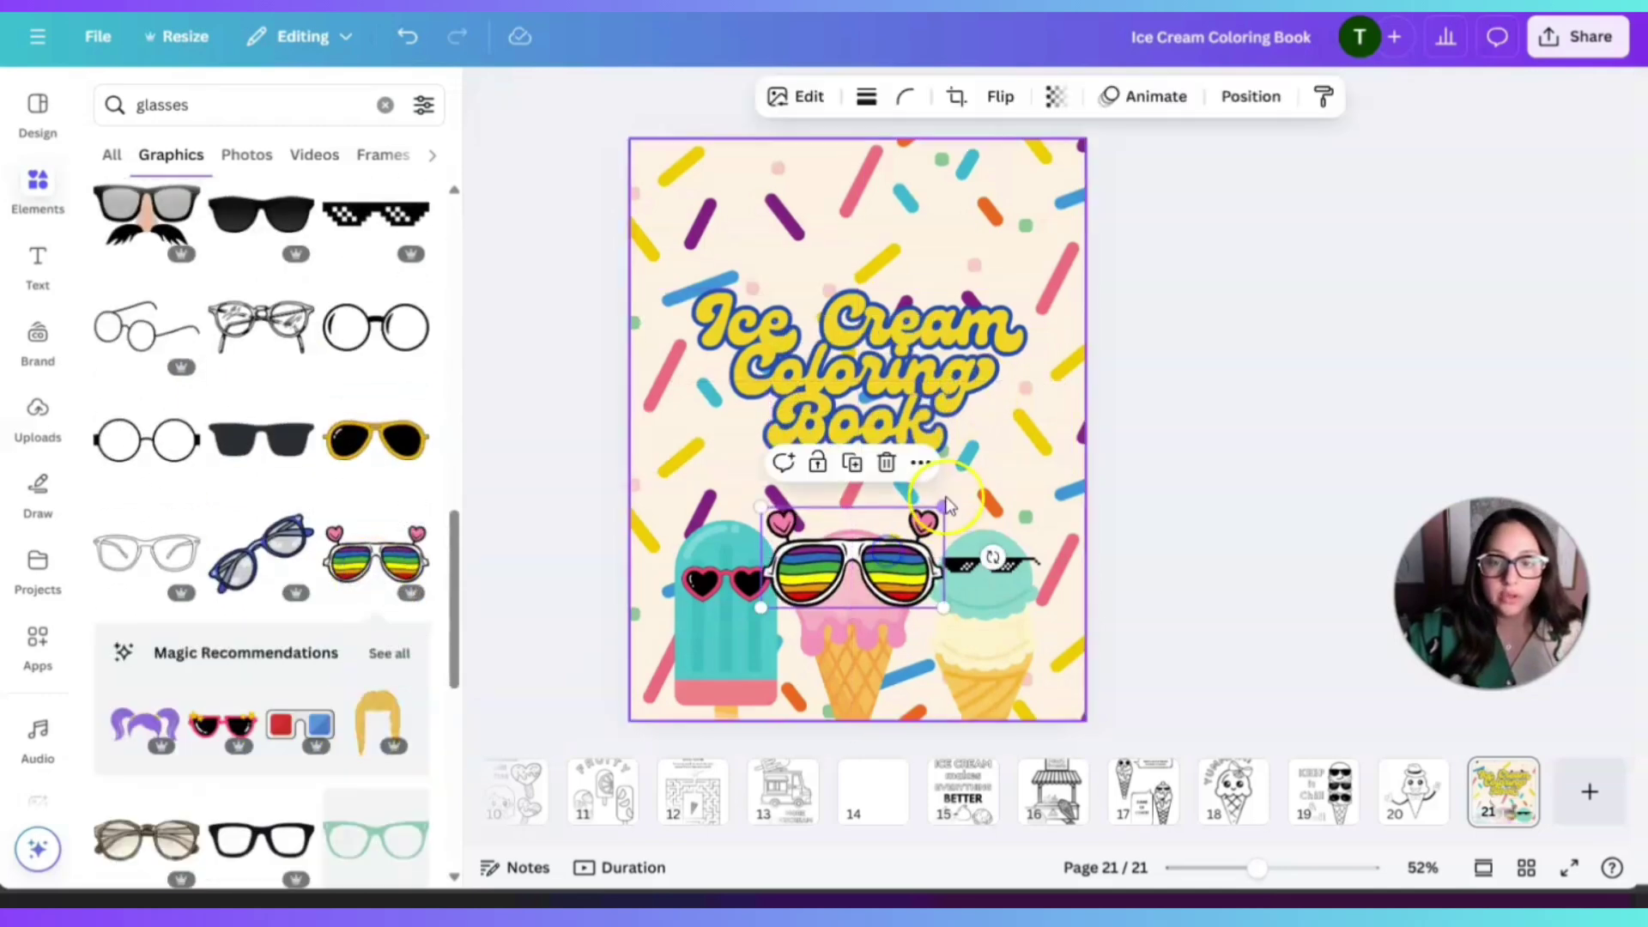
pyautogui.moveTo(947, 505); pyautogui.dragTo(868, 564)
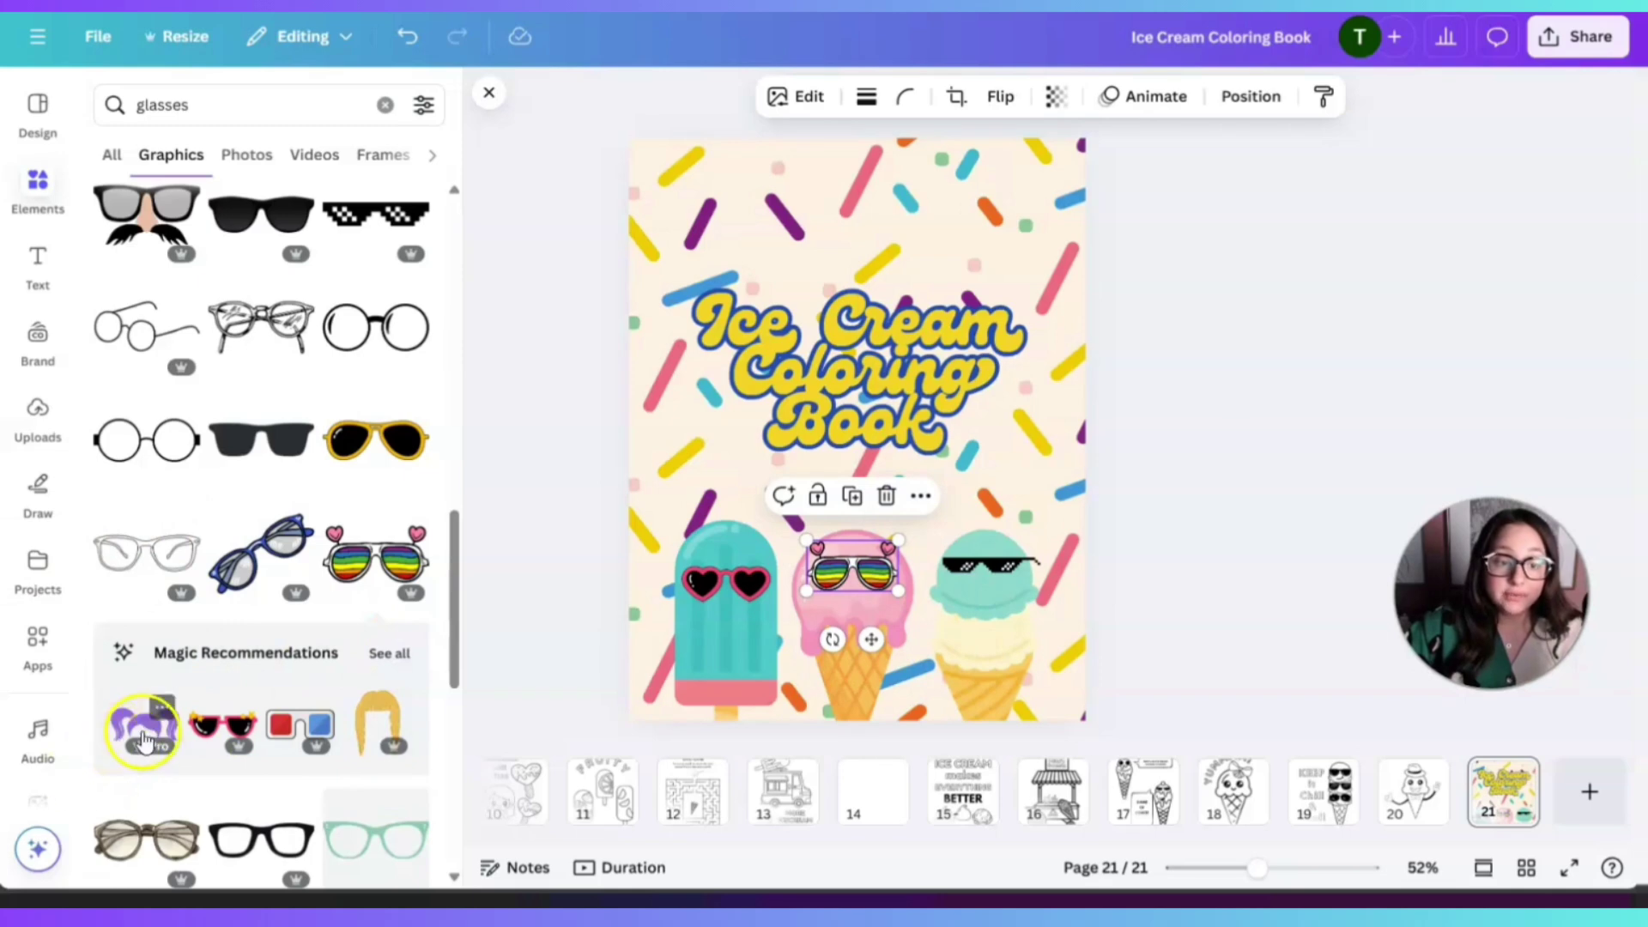
# - Try the purple pigtail wig from the rainbow sunglasses' recommended graphics, shrunk onto the teal popsicle's top, and delete it
pyautogui.scroll(-3, 232, 541)
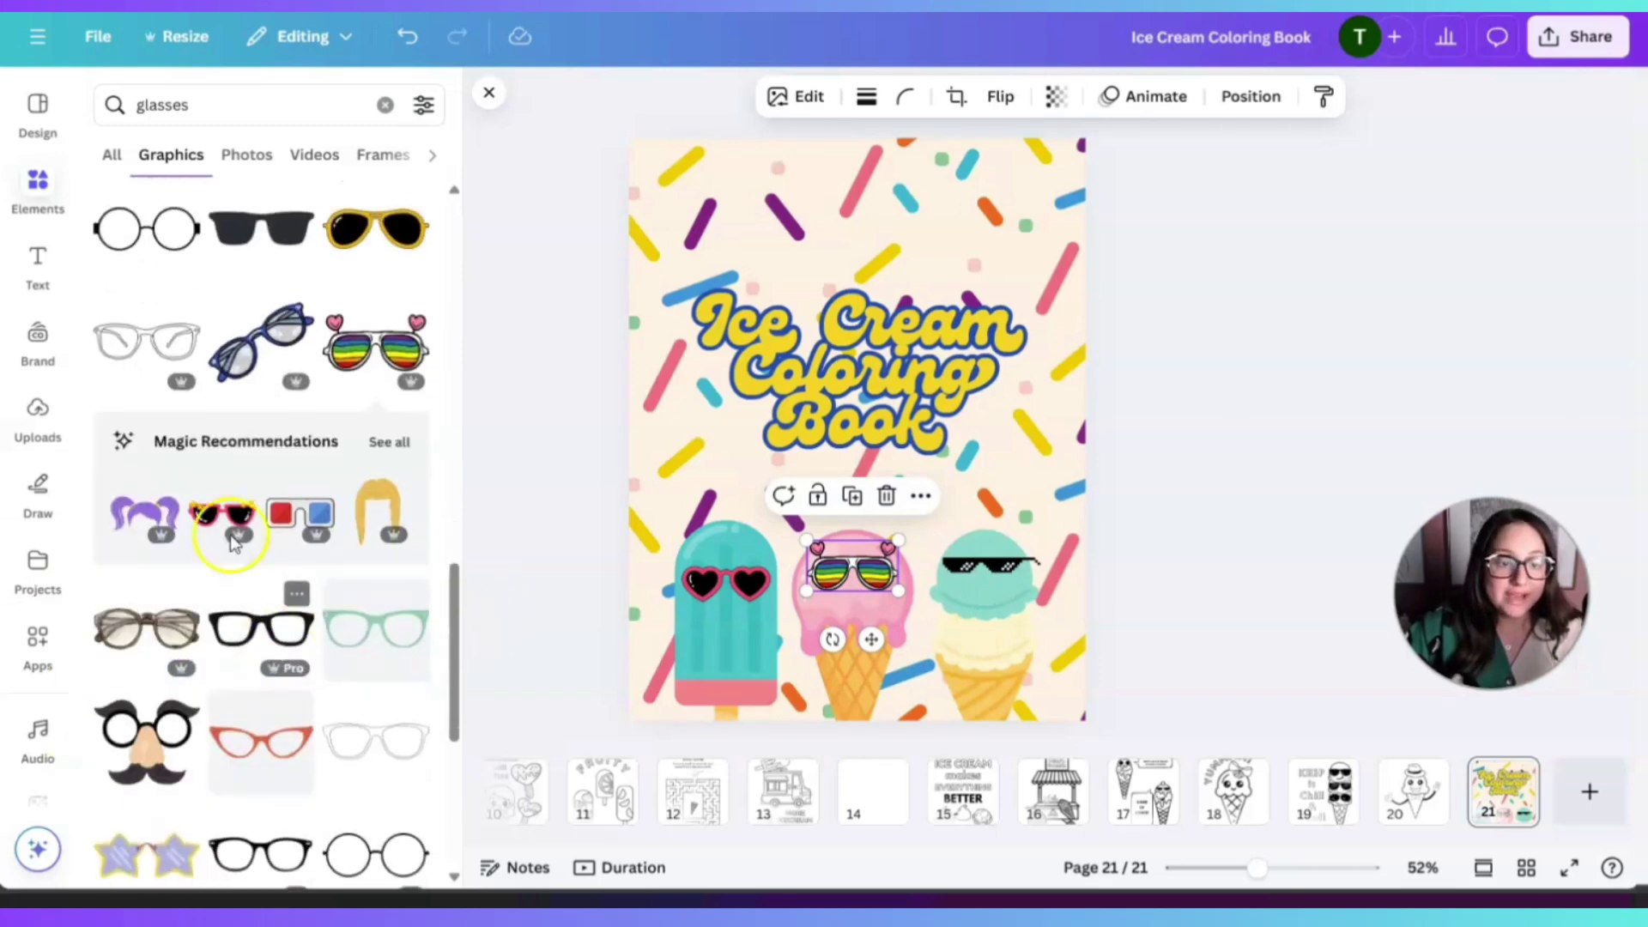
pyautogui.click(386, 444)
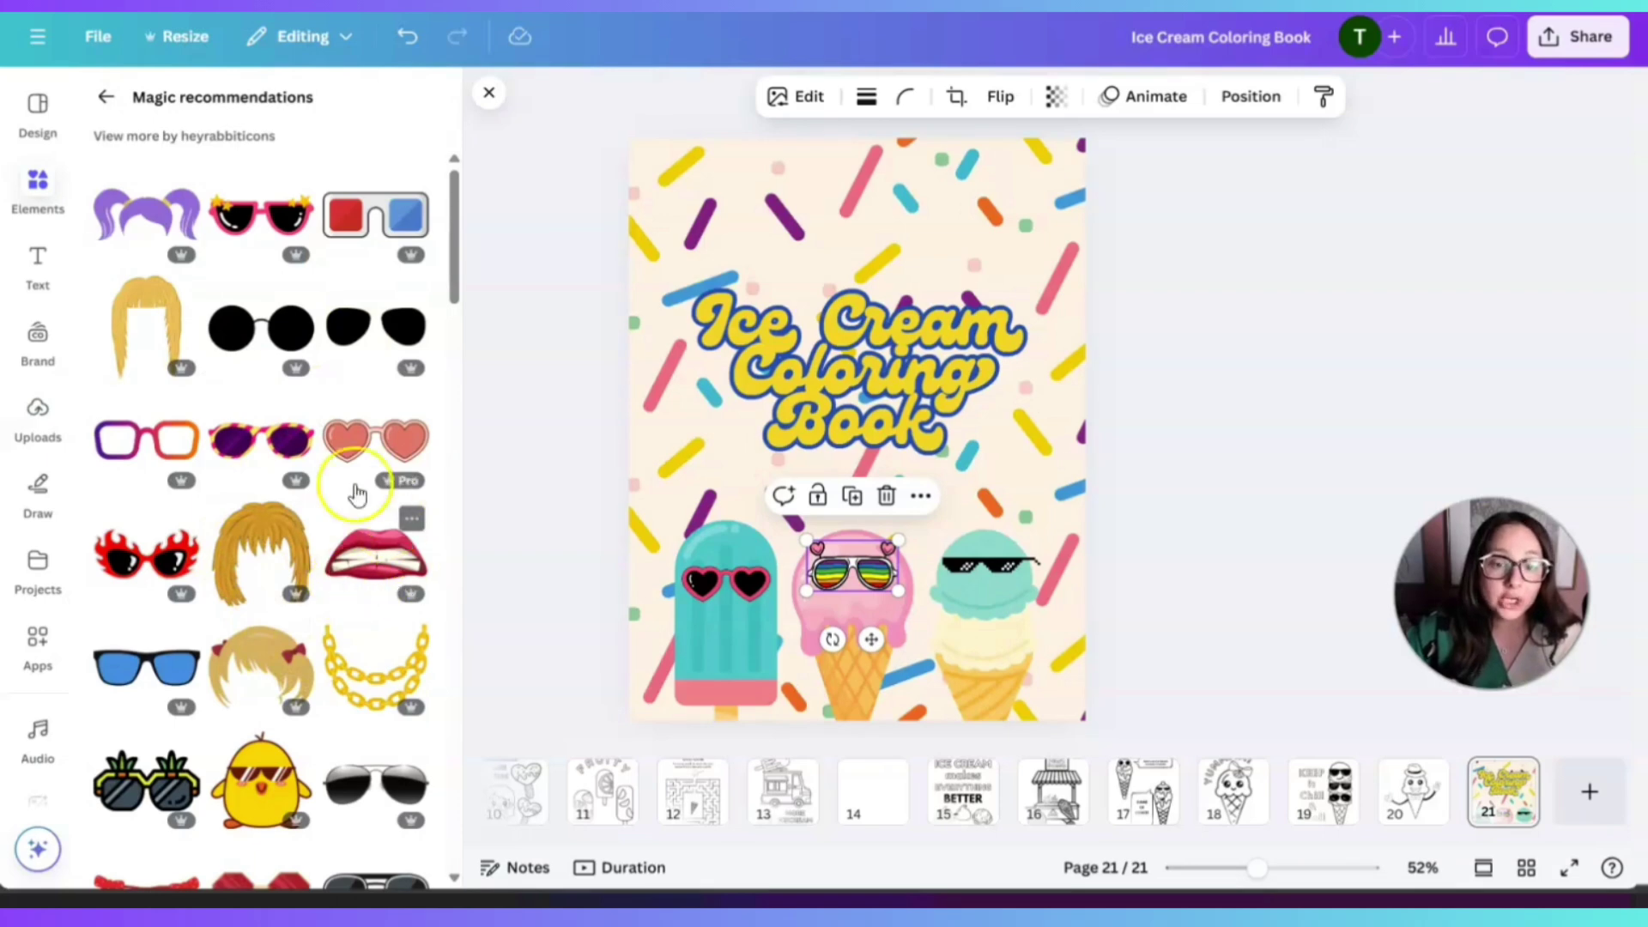
pyautogui.click(146, 212)
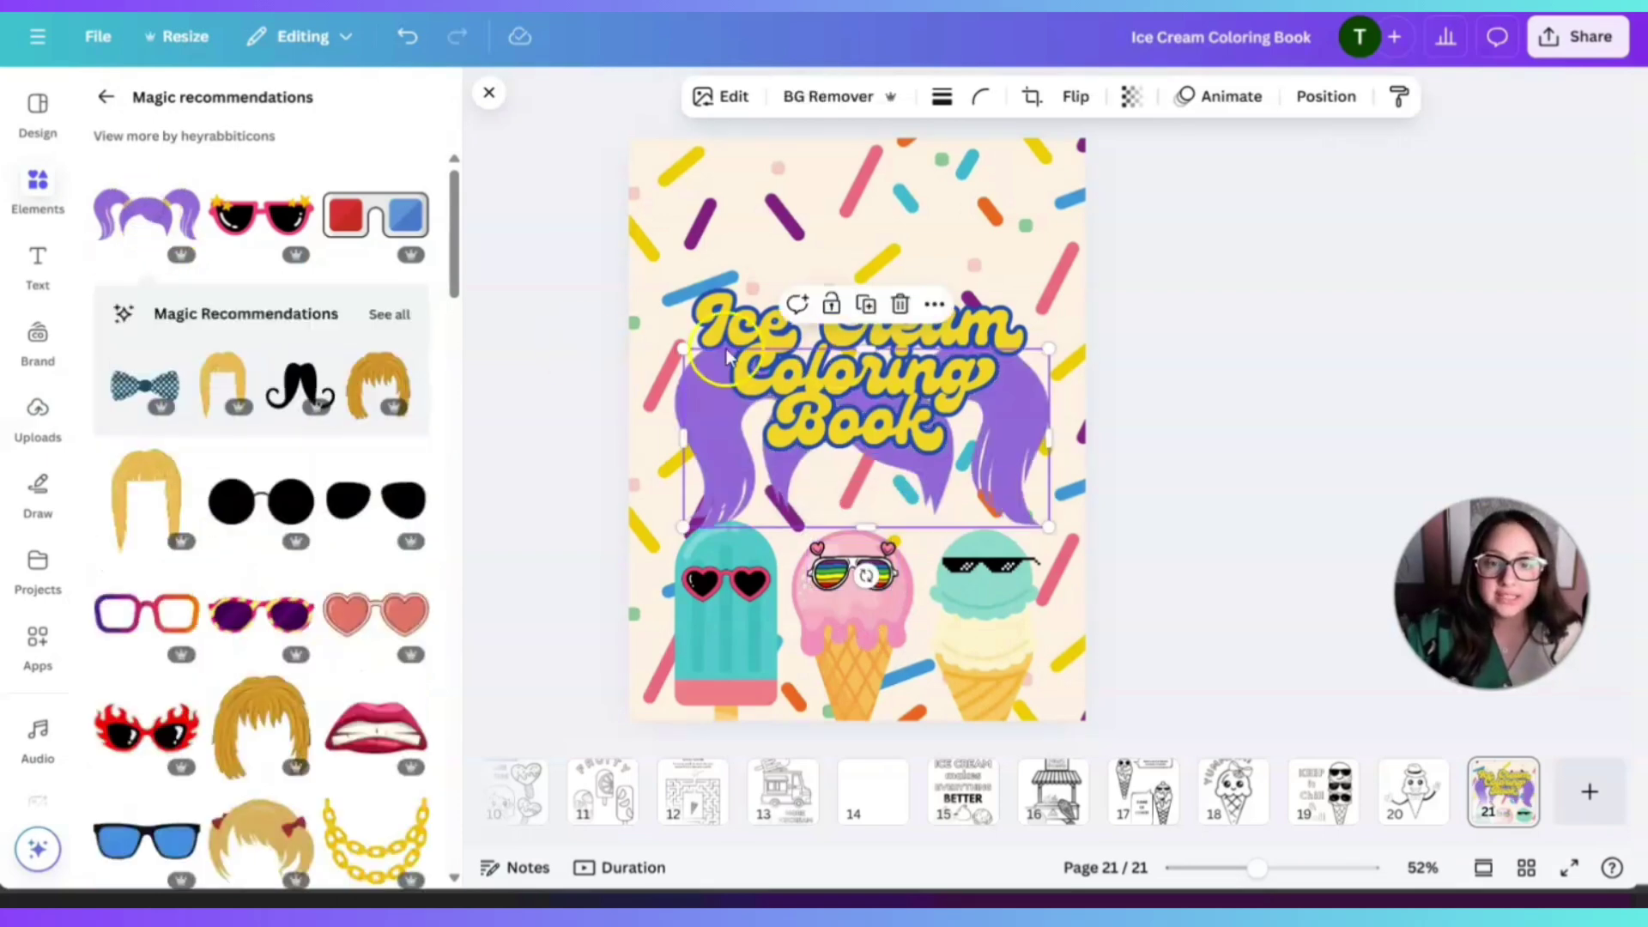
pyautogui.moveTo(682, 350); pyautogui.dragTo(909, 459)
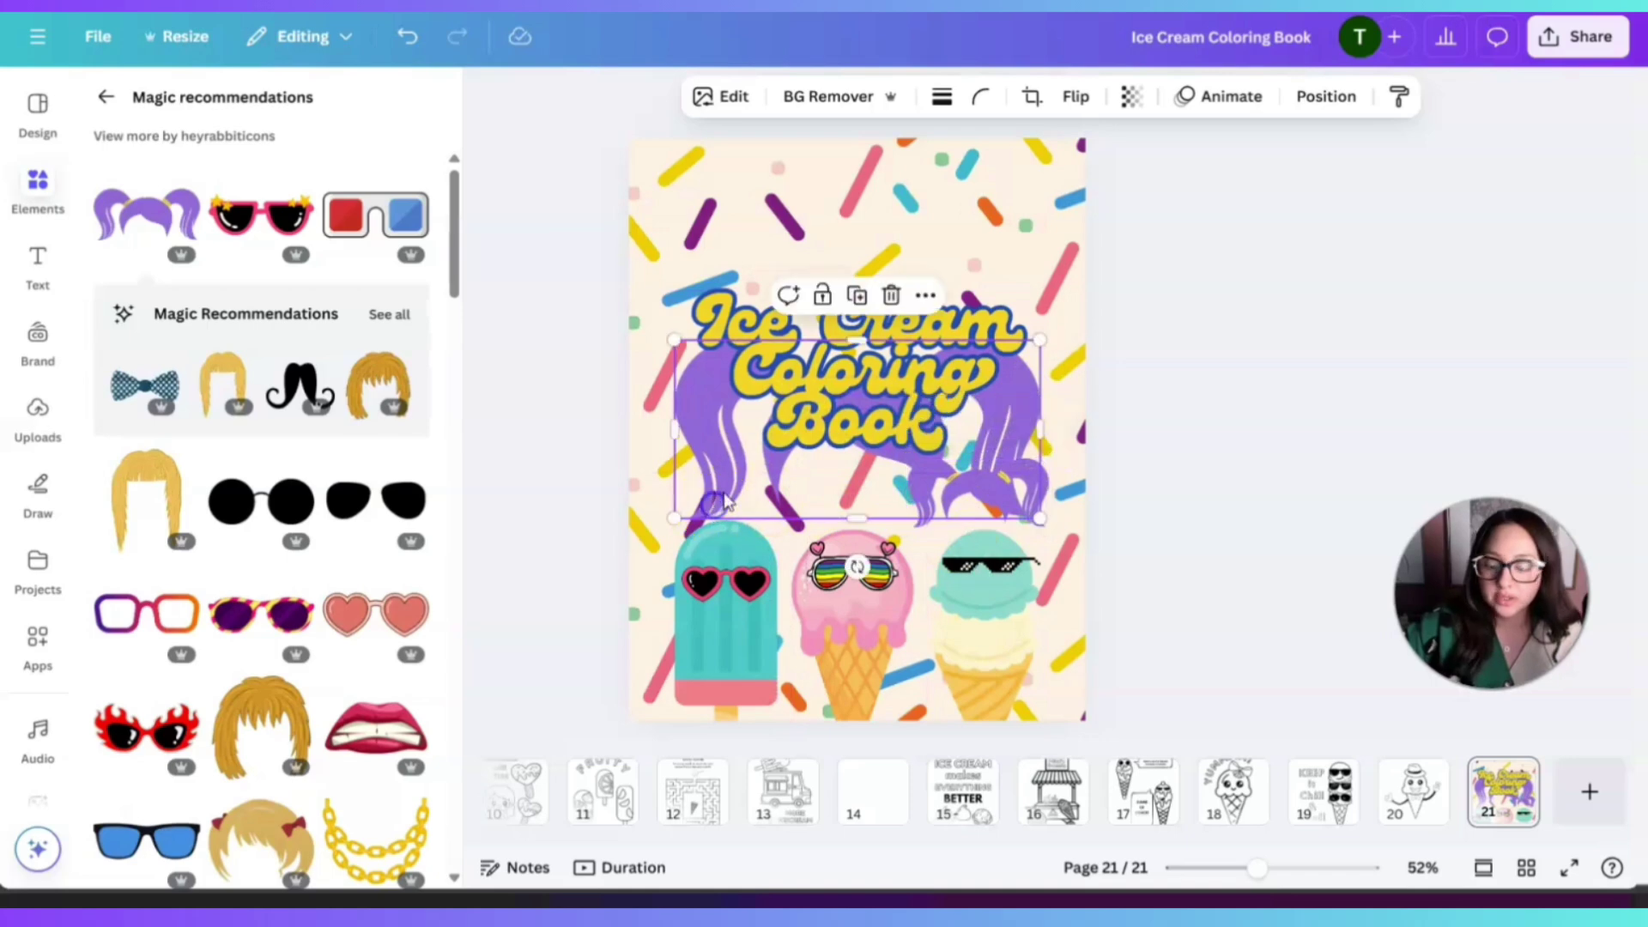
pyautogui.click(725, 502)
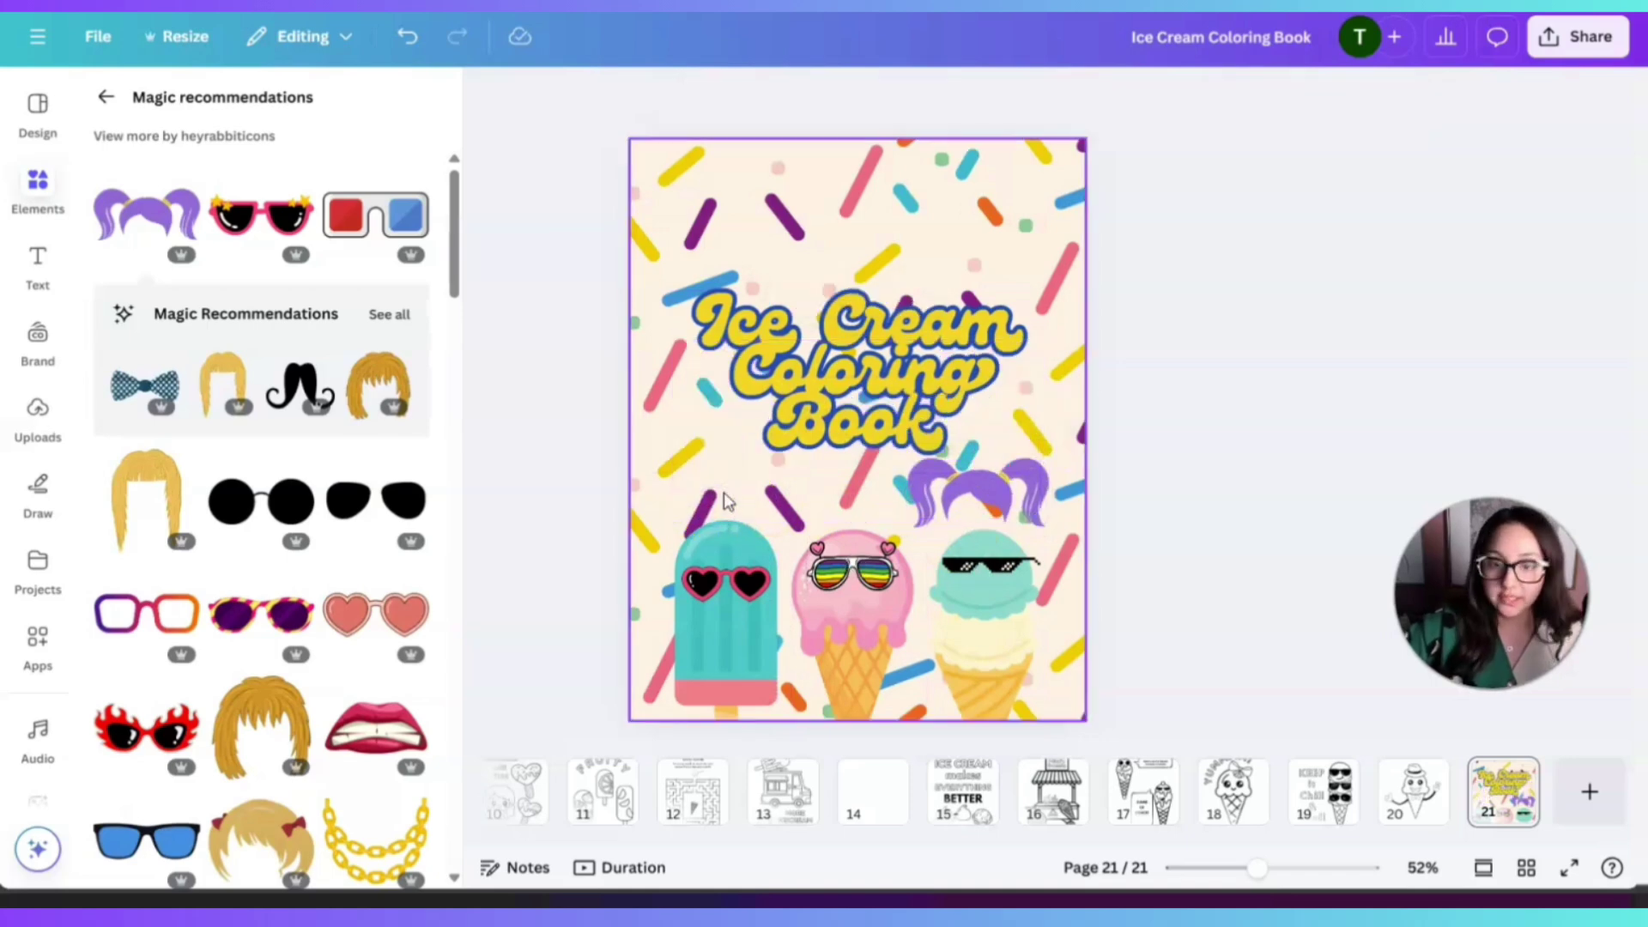
pyautogui.doubleClick(1015, 514)
pyautogui.click(1218, 498)
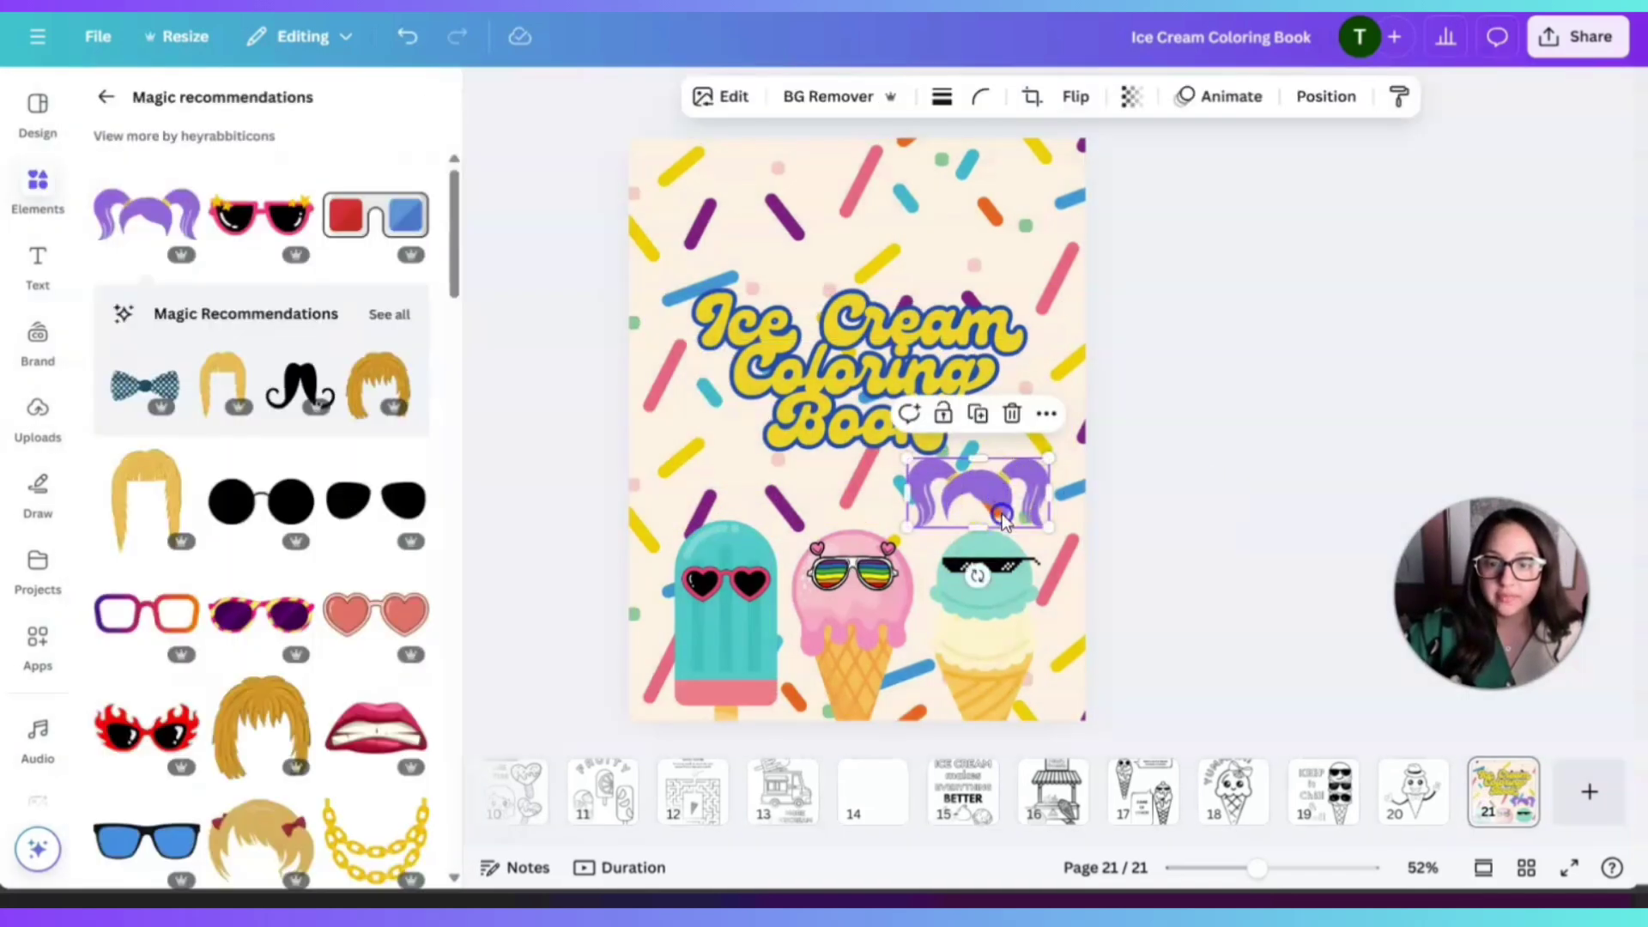
pyautogui.moveTo(1002, 513); pyautogui.dragTo(753, 520)
pyautogui.moveTo(629, 491); pyautogui.dragTo(717, 528)
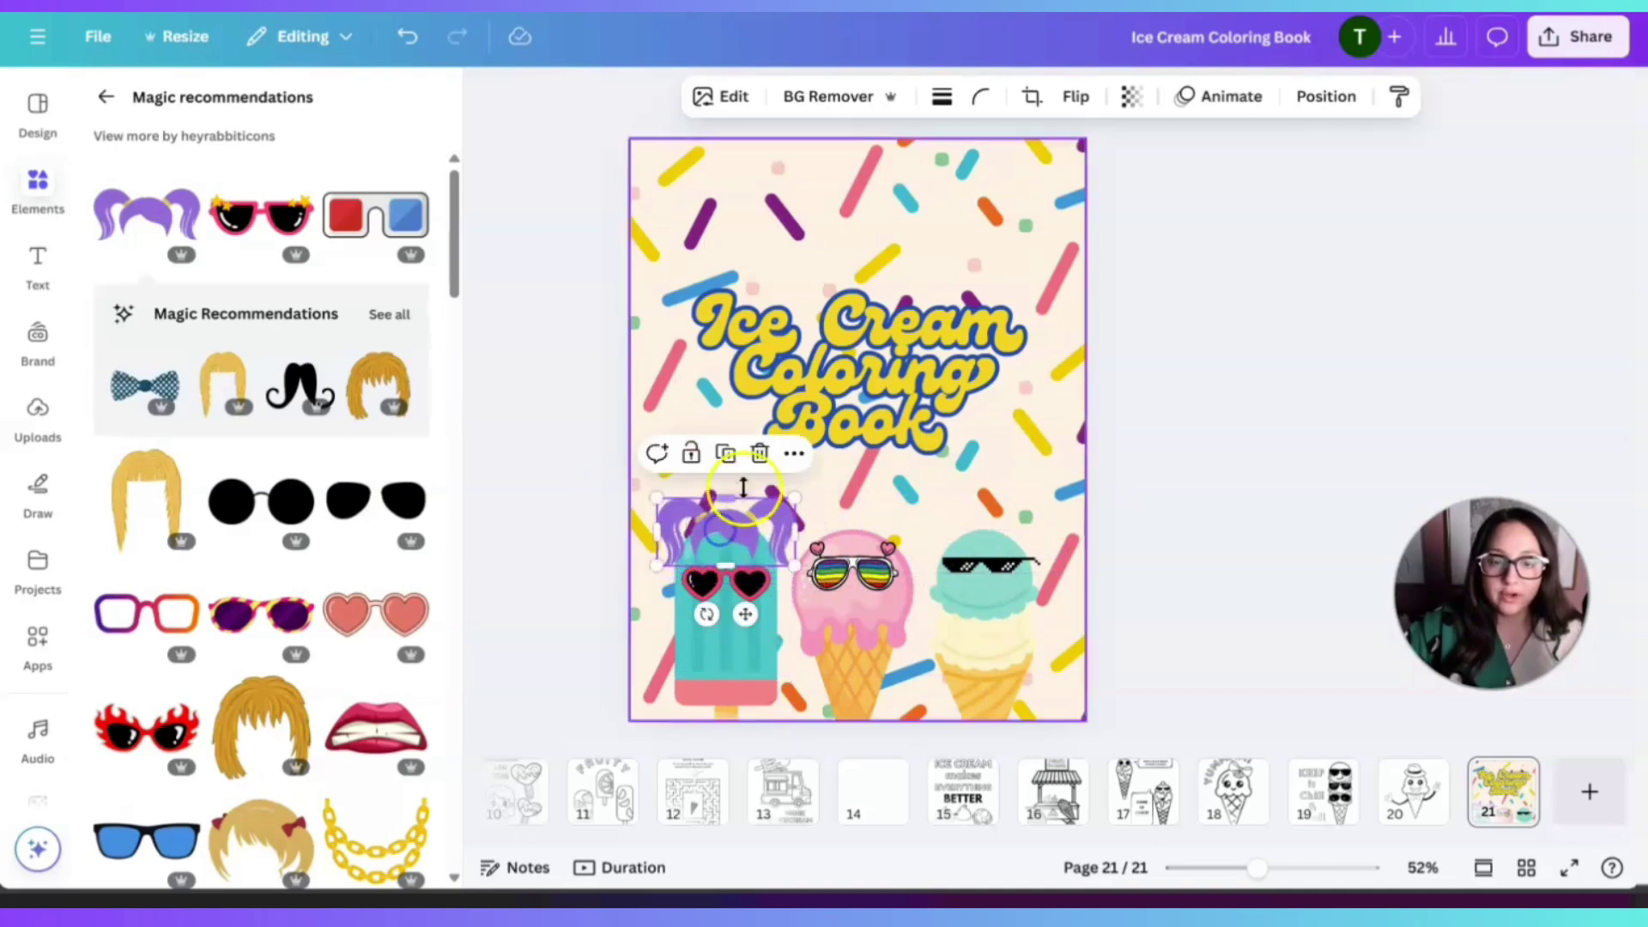
pyautogui.click(760, 454)
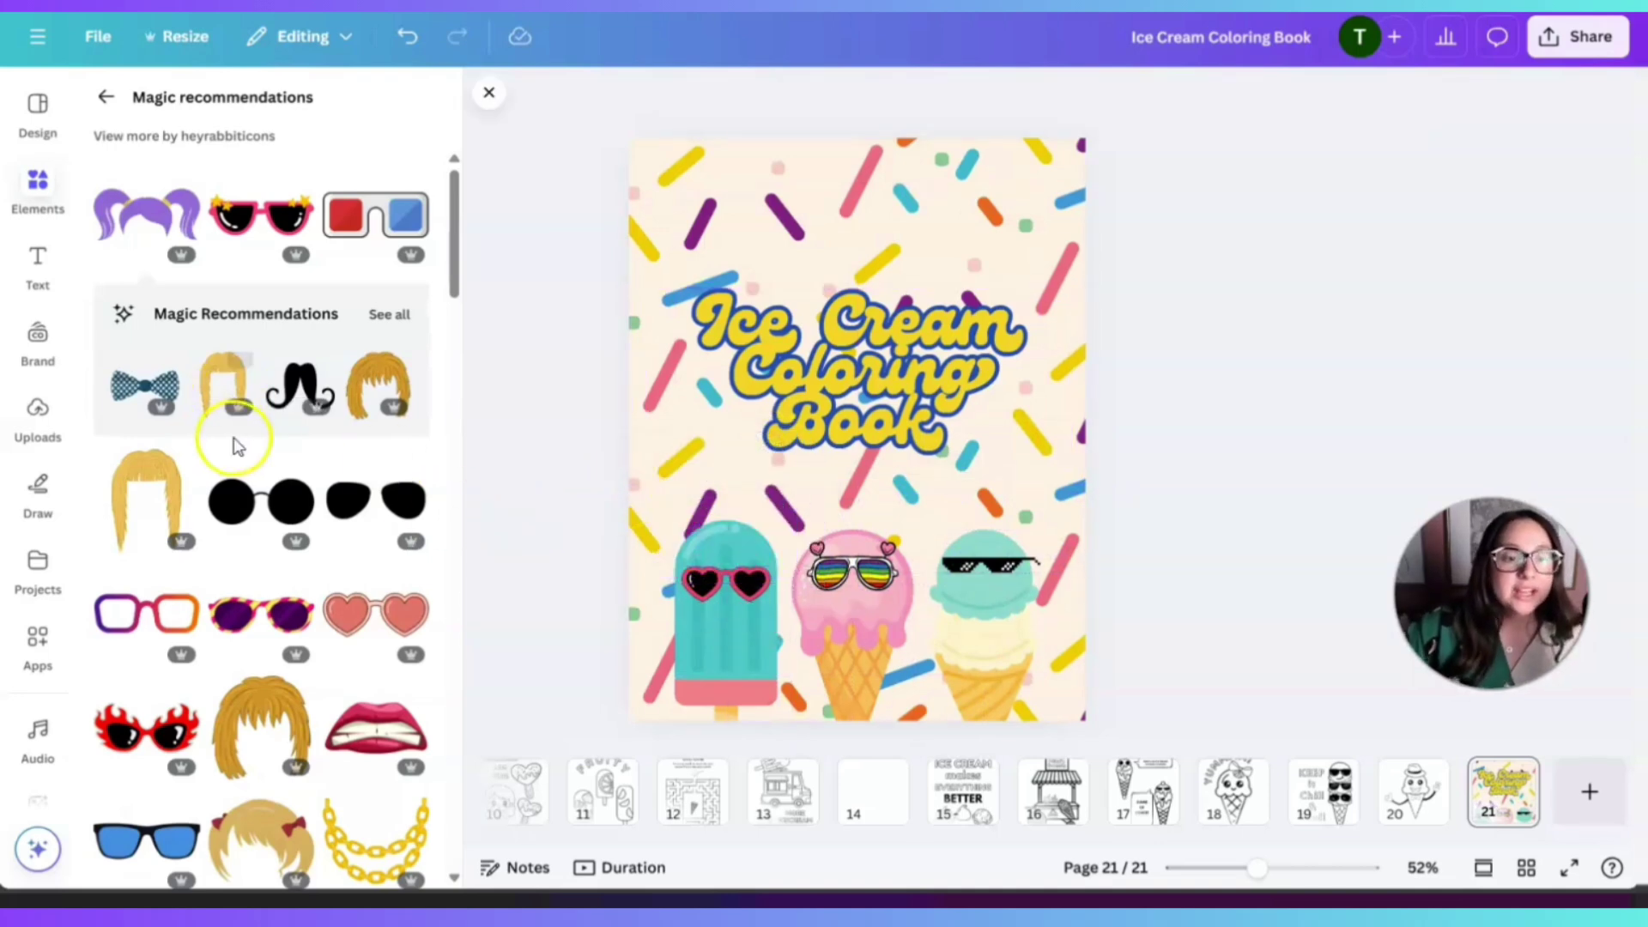
# - Add the blue polka-dot bow tie graphic, shrink it and place it between the two scoops of the mint and vanilla cone
pyautogui.scroll(-1, 233, 442)
pyautogui.scroll(-1, 233, 450)
pyautogui.scroll(2, 232, 453)
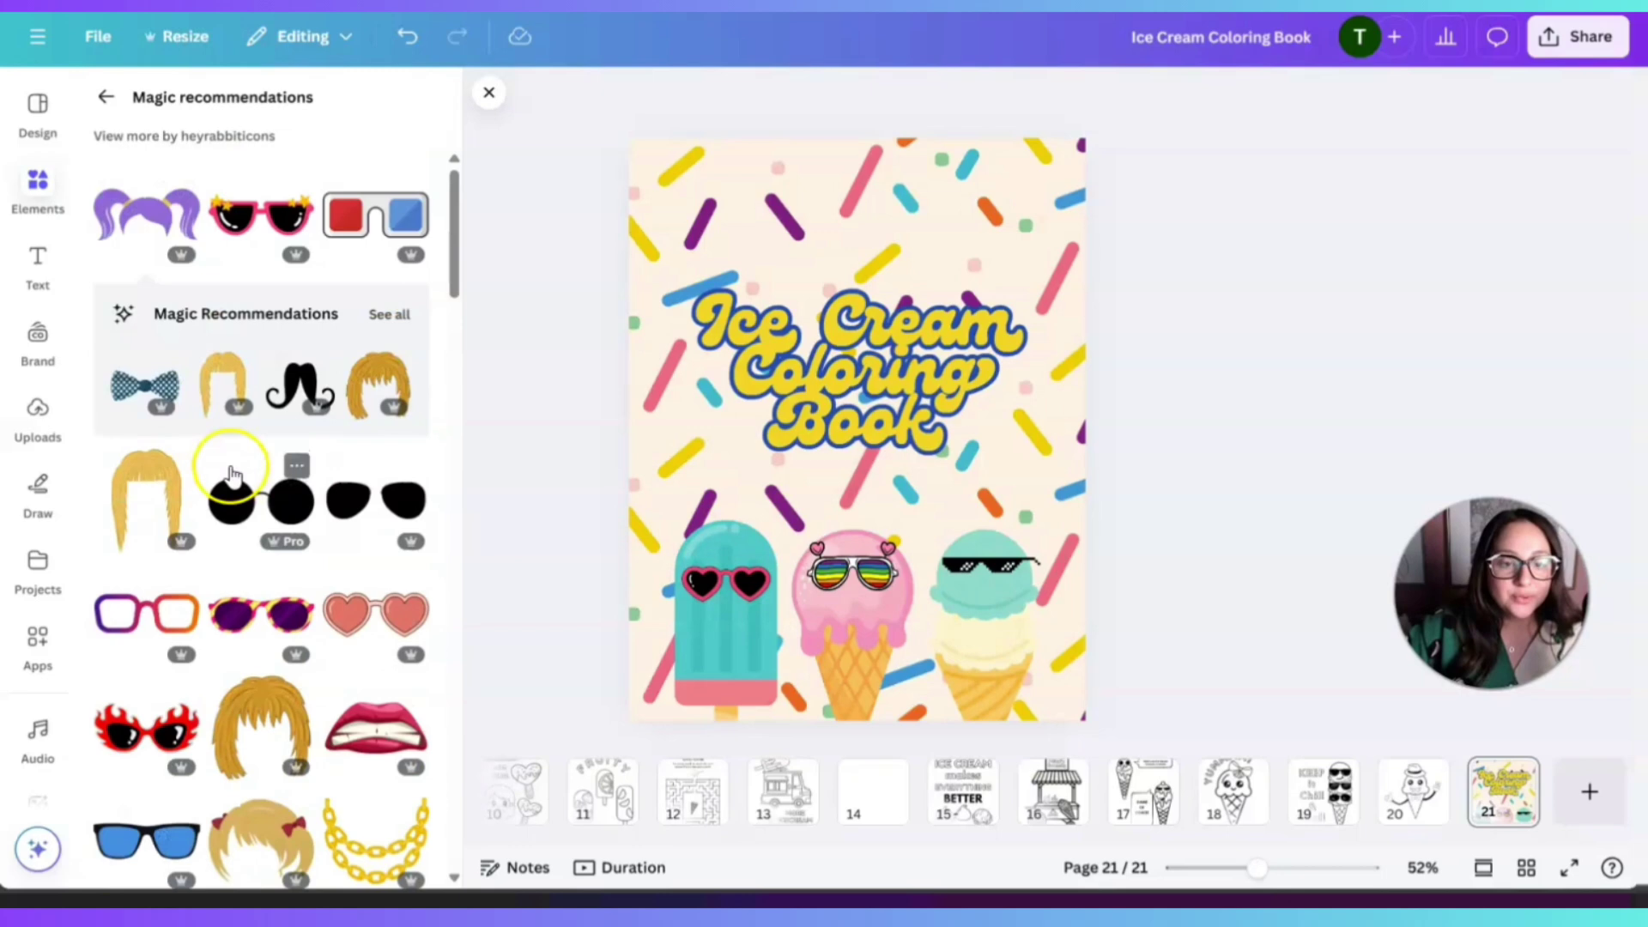
pyautogui.click(128, 395)
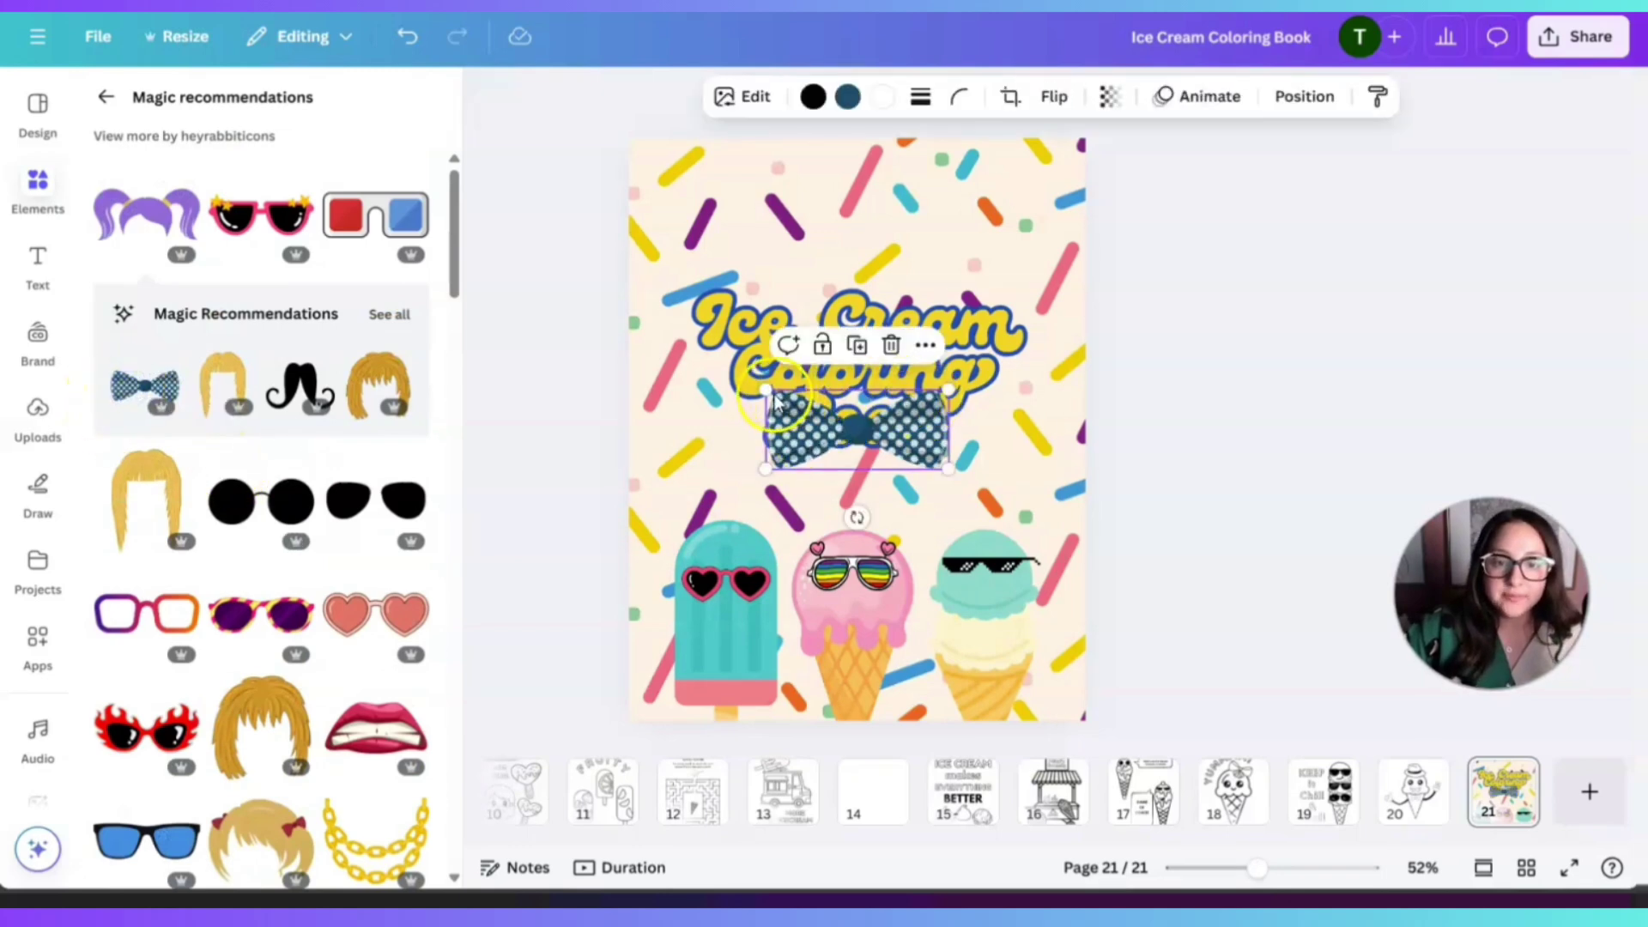
pyautogui.moveTo(772, 391); pyautogui.dragTo(985, 623)
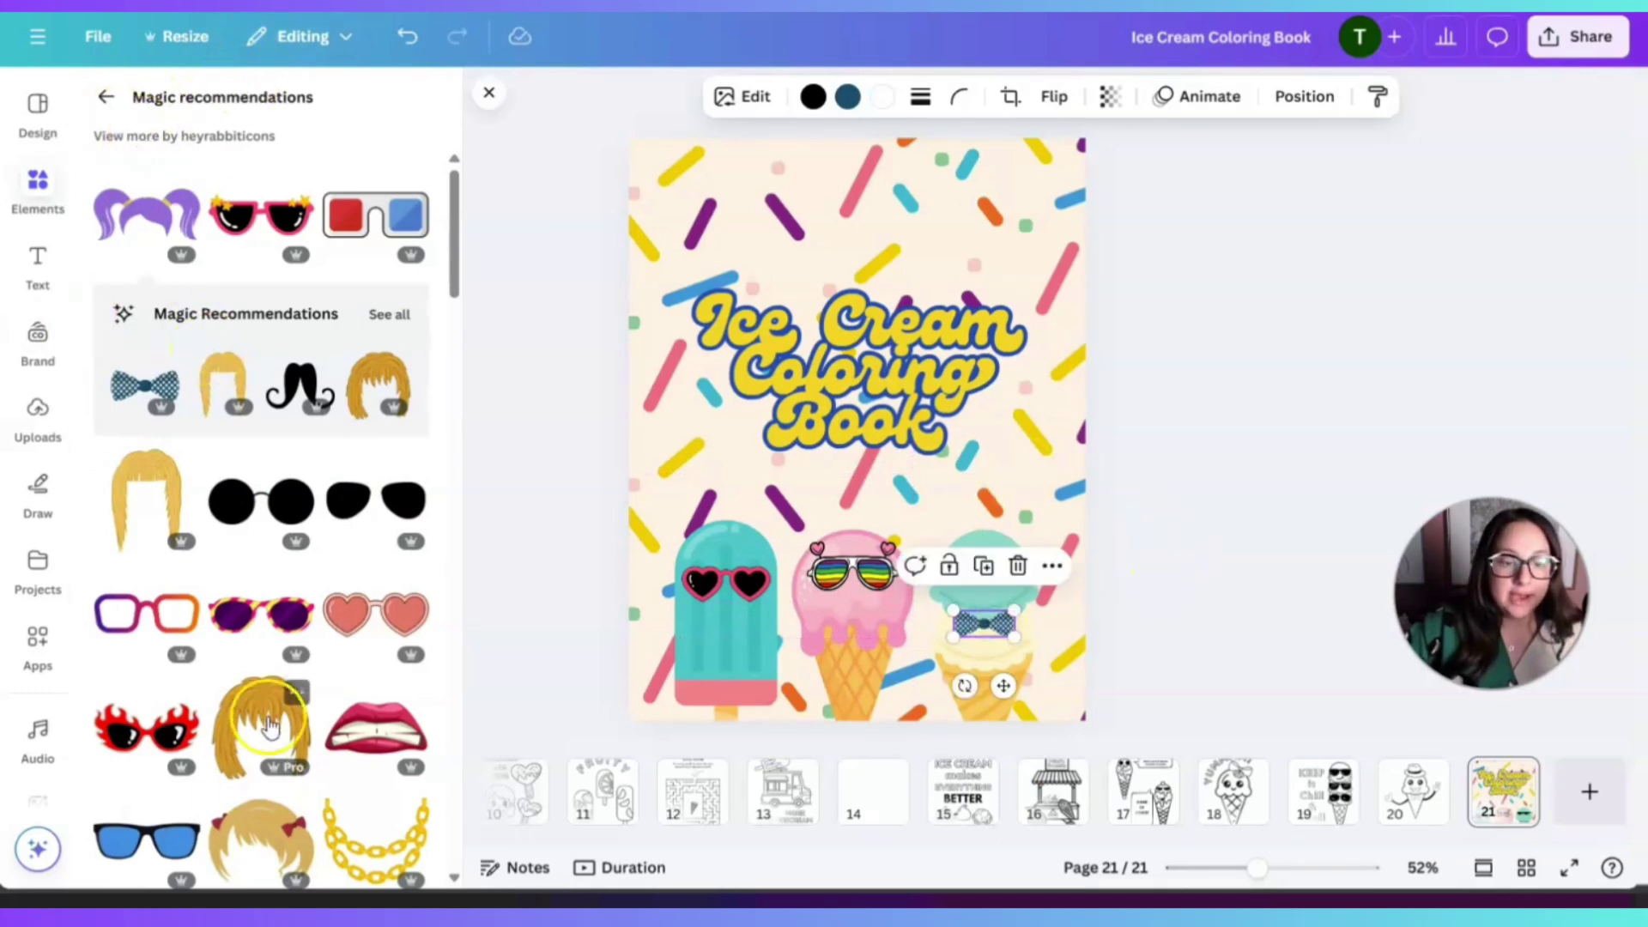
# - Add the green frog hat graphic to the cover, shrink it and place it on top of the teal popsicle
pyautogui.scroll(-10, 264, 712)
pyautogui.scroll(-5, 268, 705)
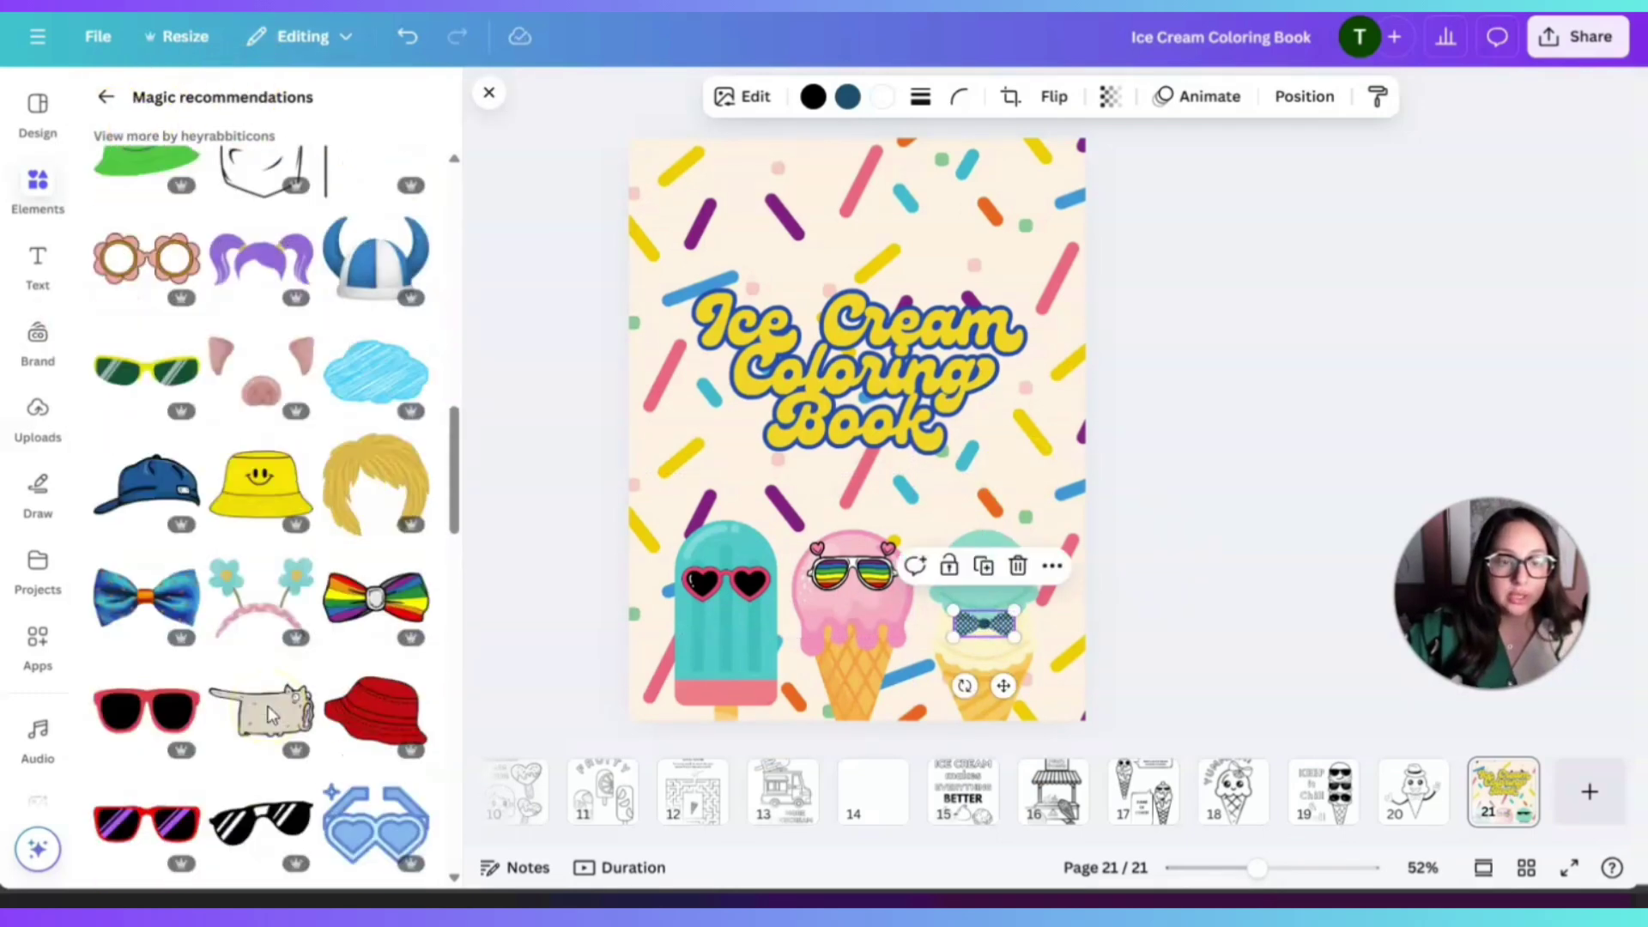
pyautogui.scroll(3, 267, 705)
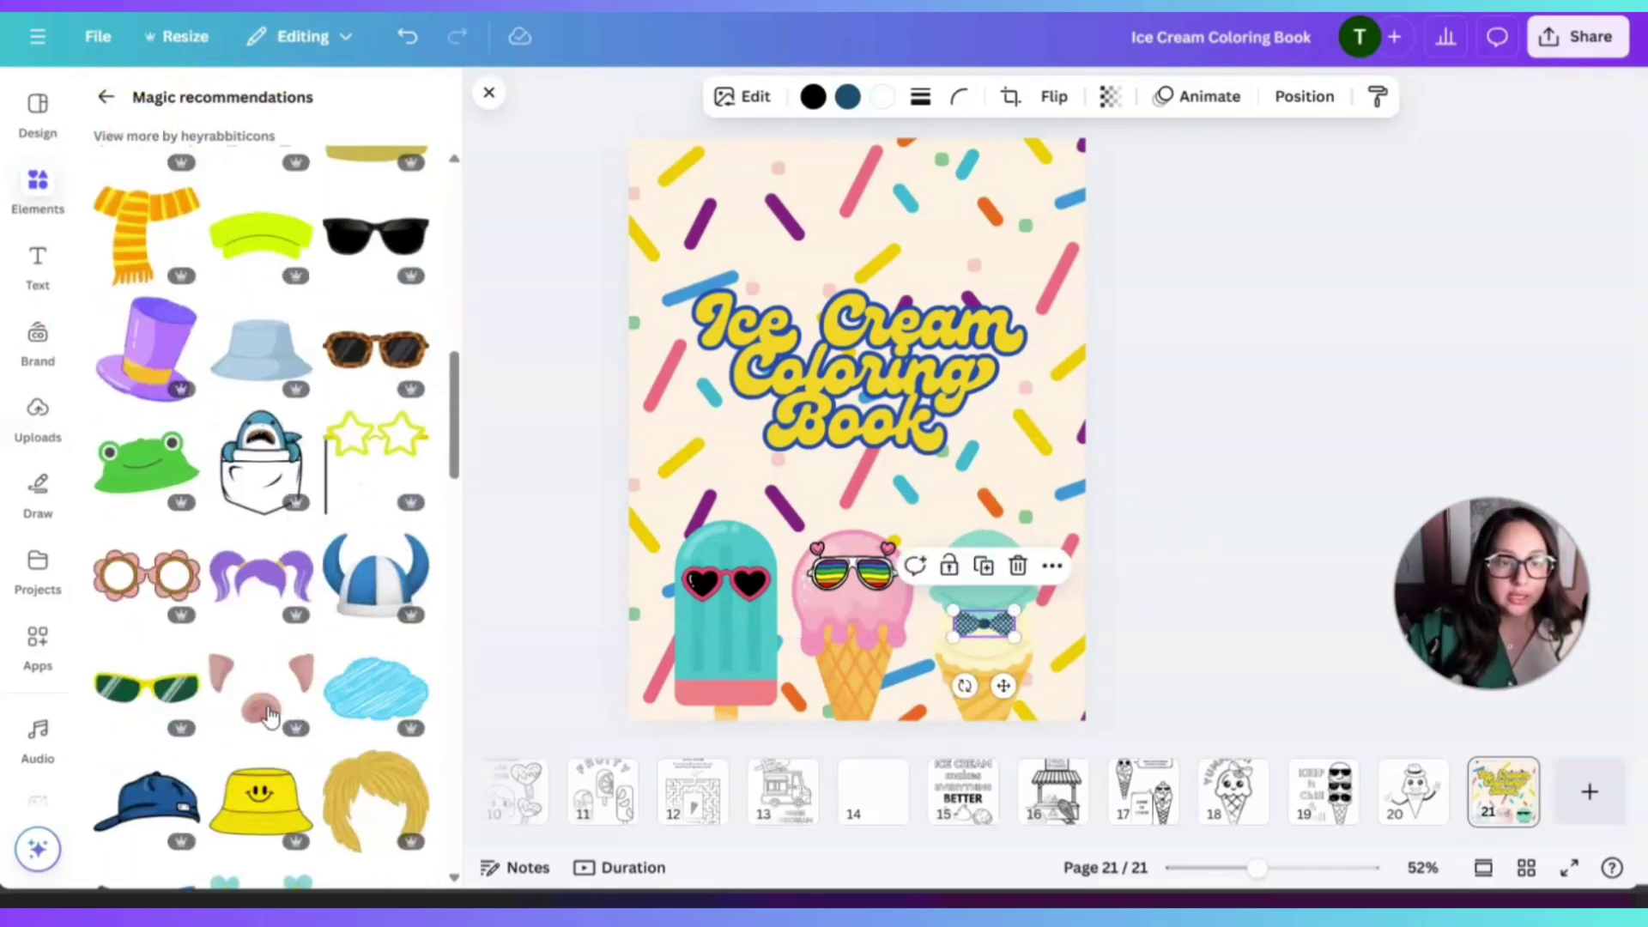
pyautogui.click(146, 468)
pyautogui.moveTo(860, 409); pyautogui.dragTo(709, 527)
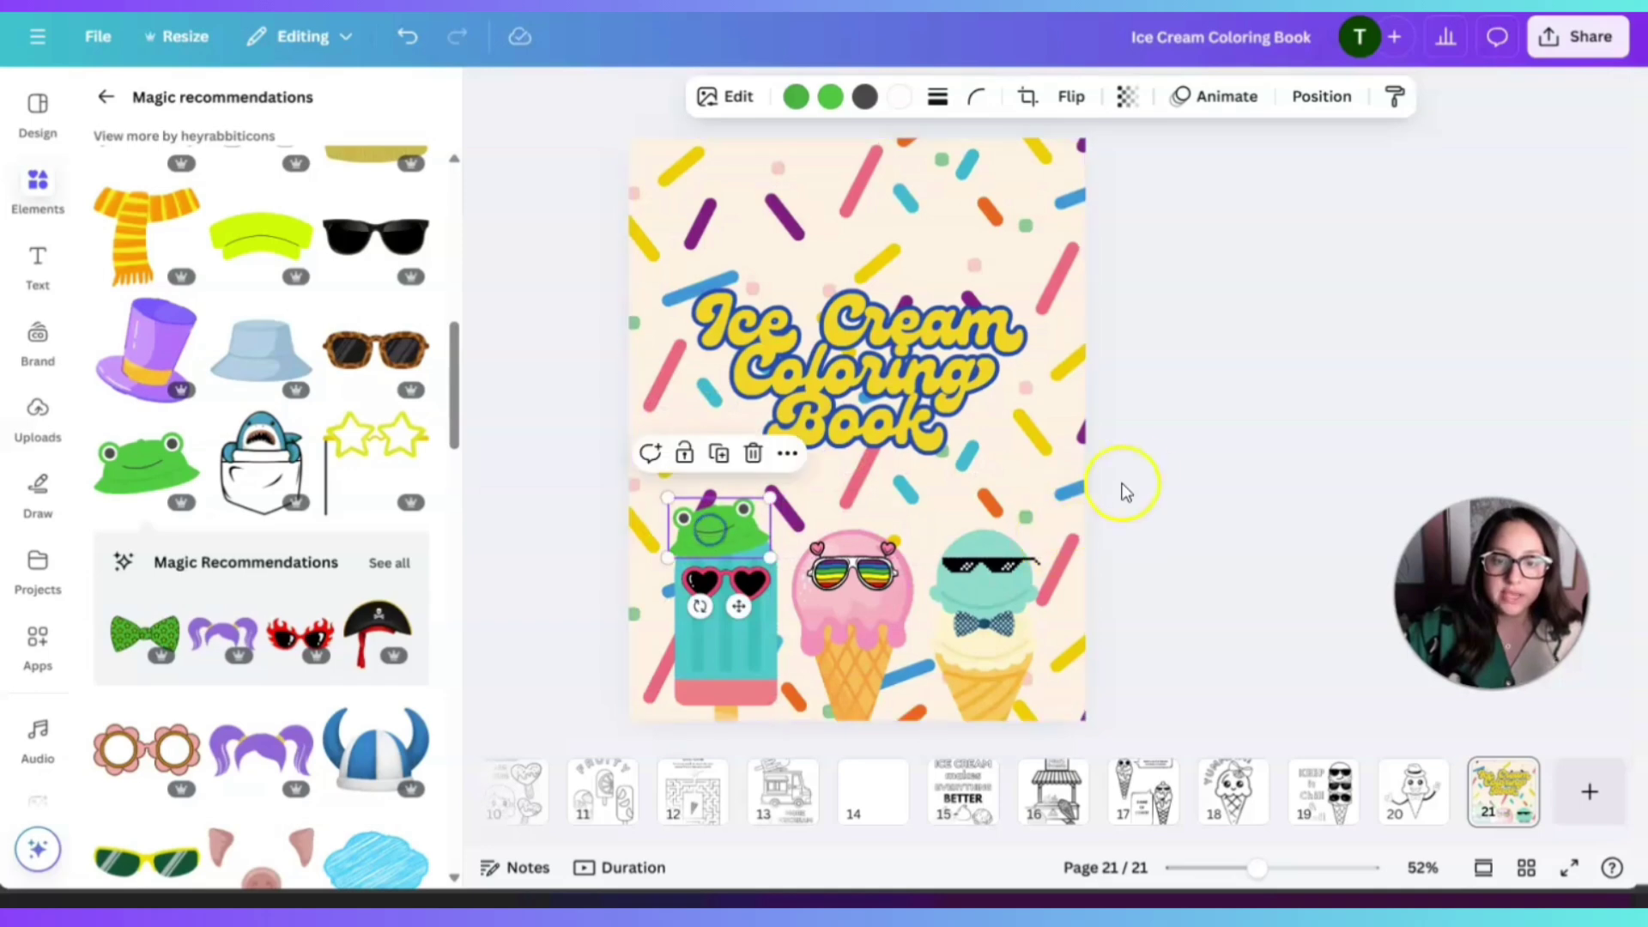
pyautogui.click(1139, 471)
# - Go to the Cut & Collage page 14, add the round swirl-lens glasses, shrink them and place them below the heading
pyautogui.scroll(-10, 320, 710)
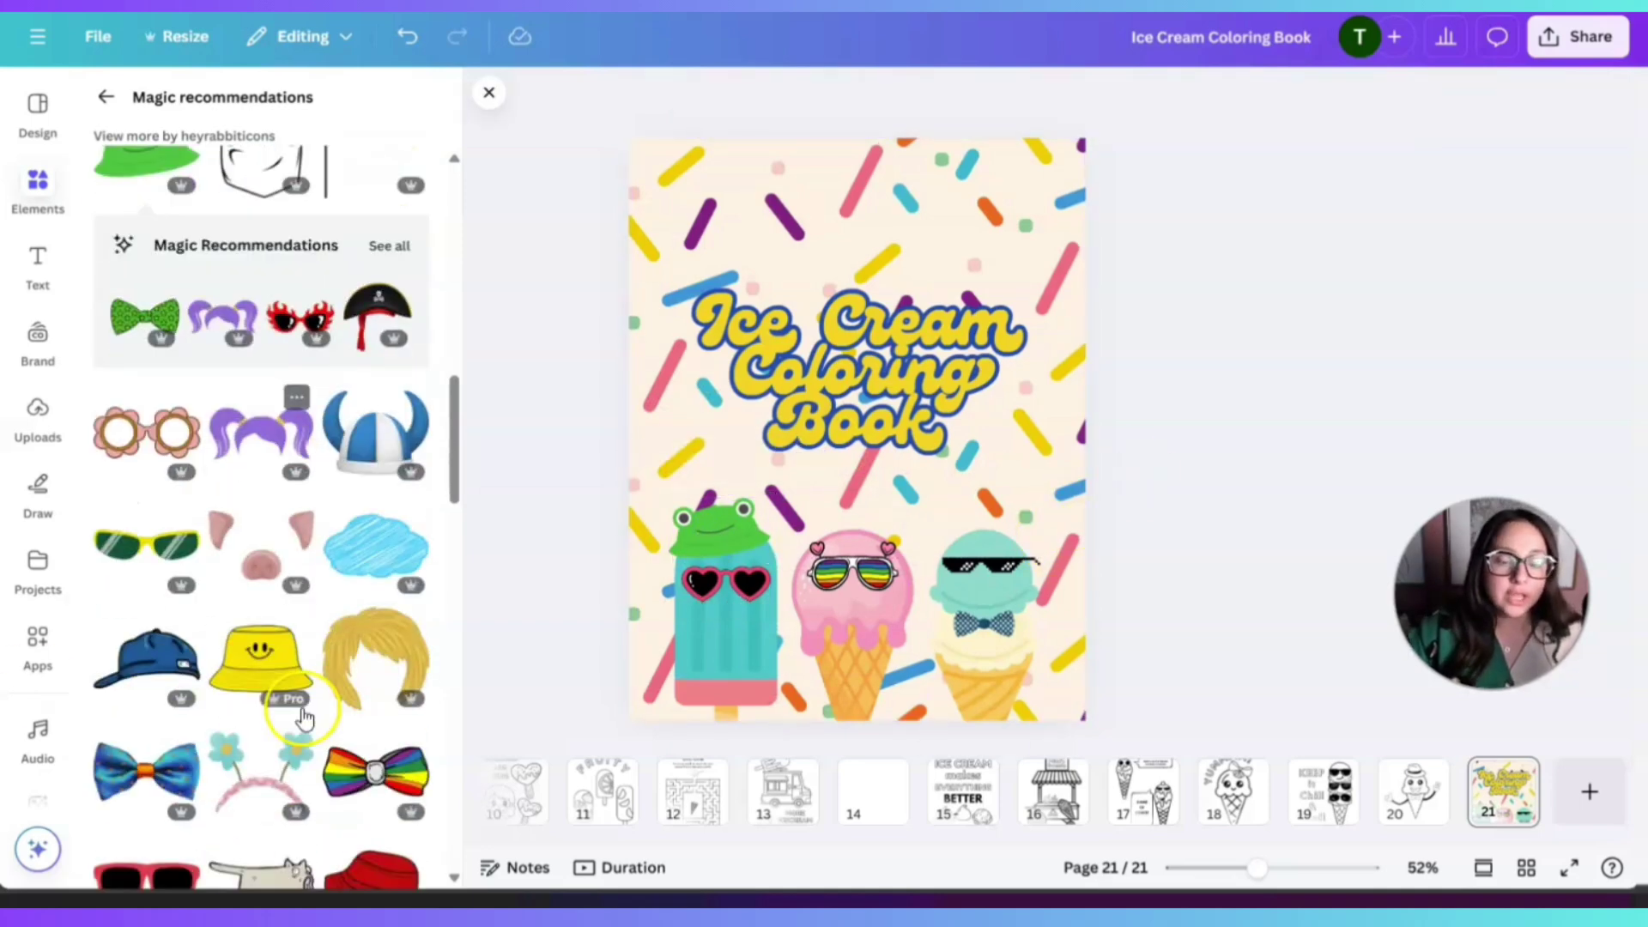
pyautogui.scroll(-2, 304, 712)
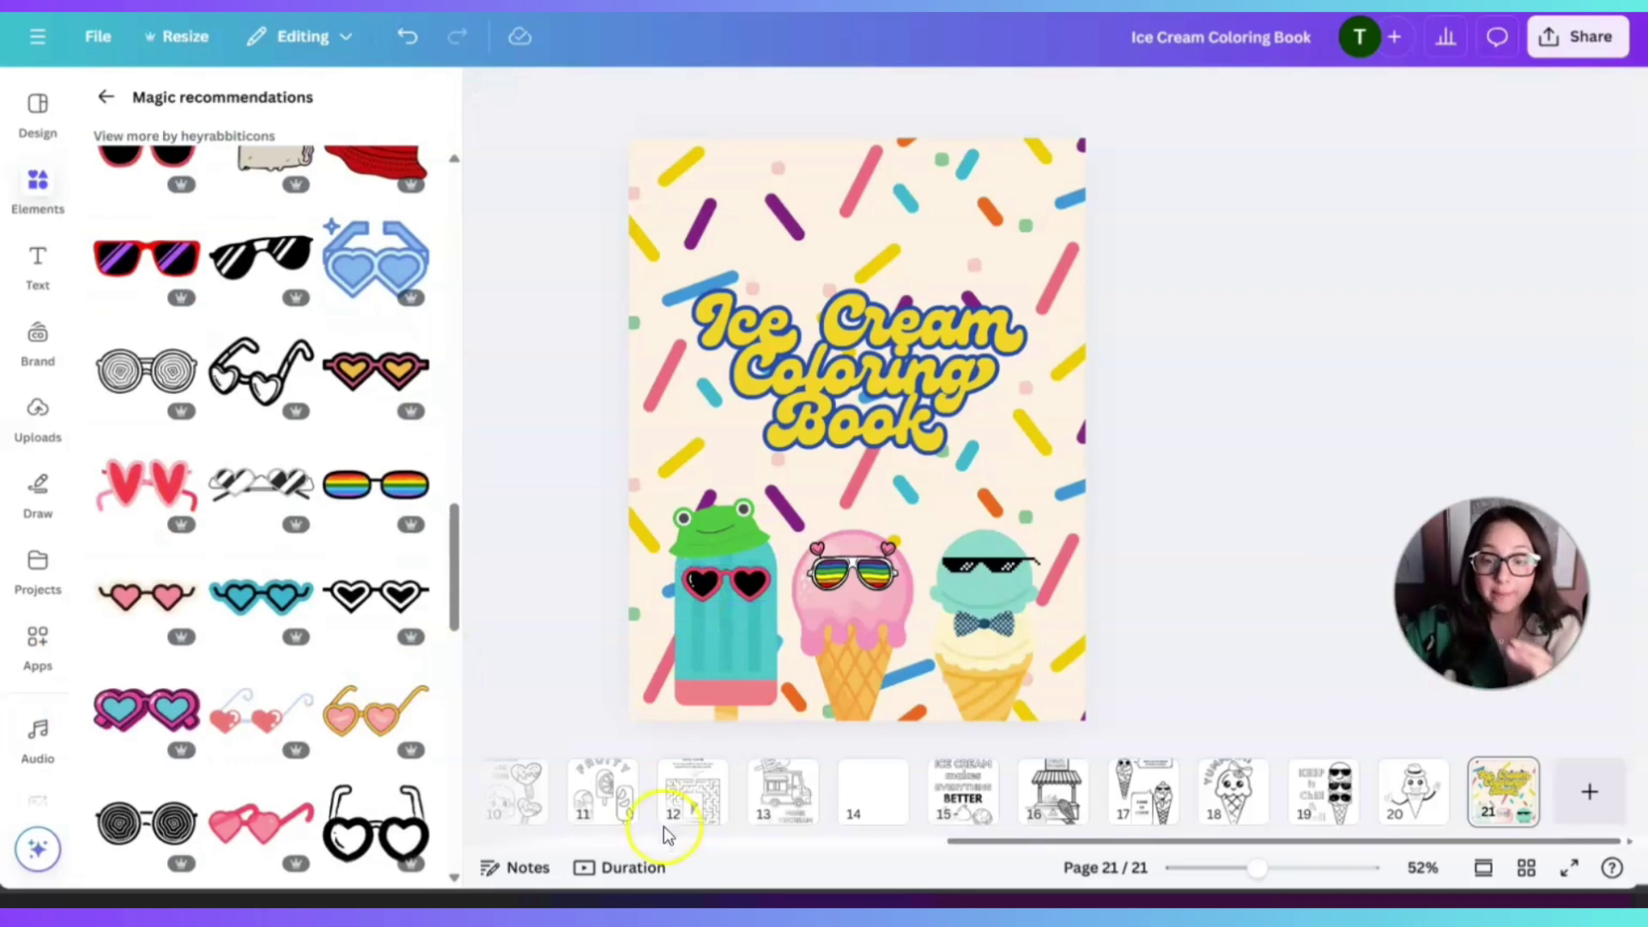
pyautogui.click(799, 788)
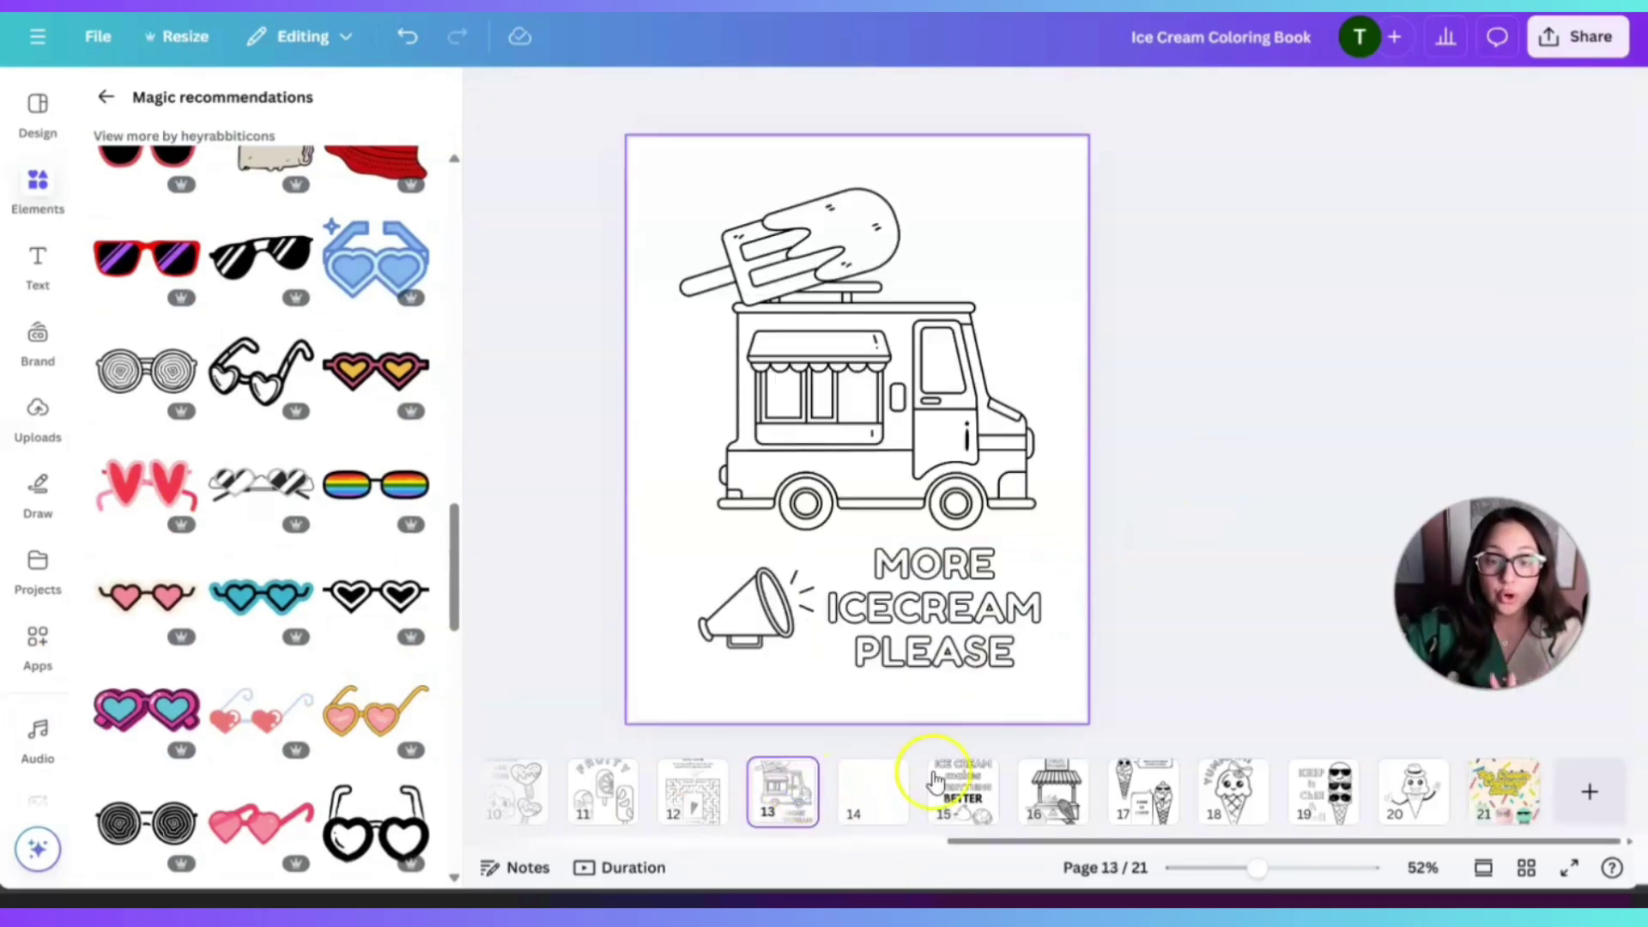
pyautogui.click(875, 786)
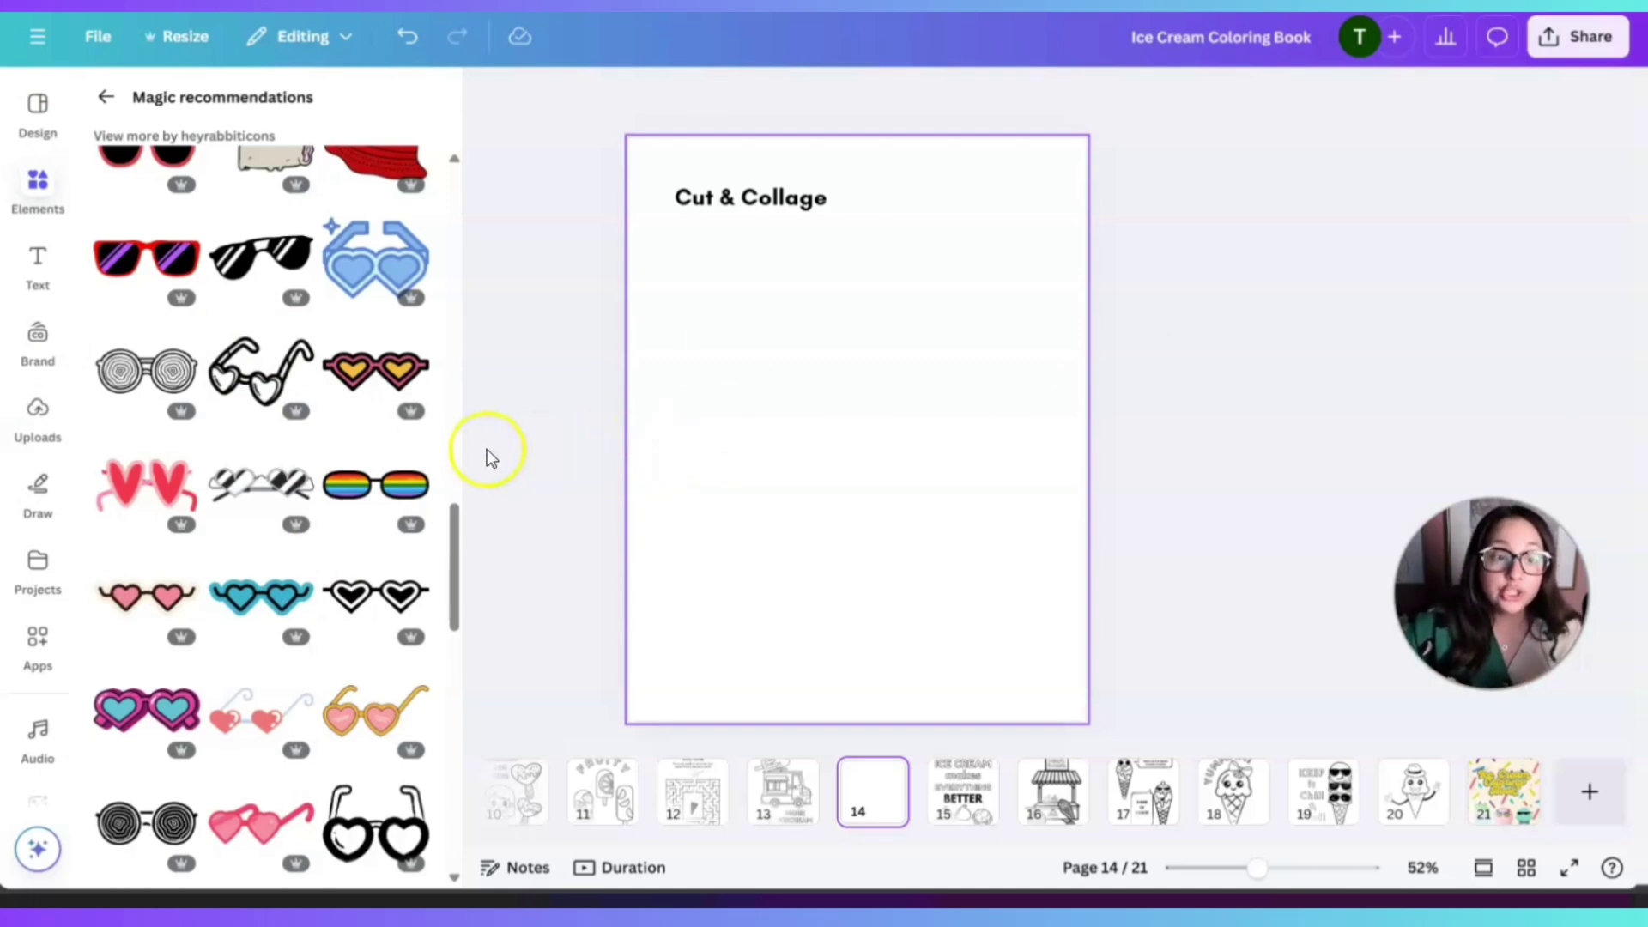
pyautogui.click(142, 369)
pyautogui.moveTo(858, 451); pyautogui.dragTo(764, 286)
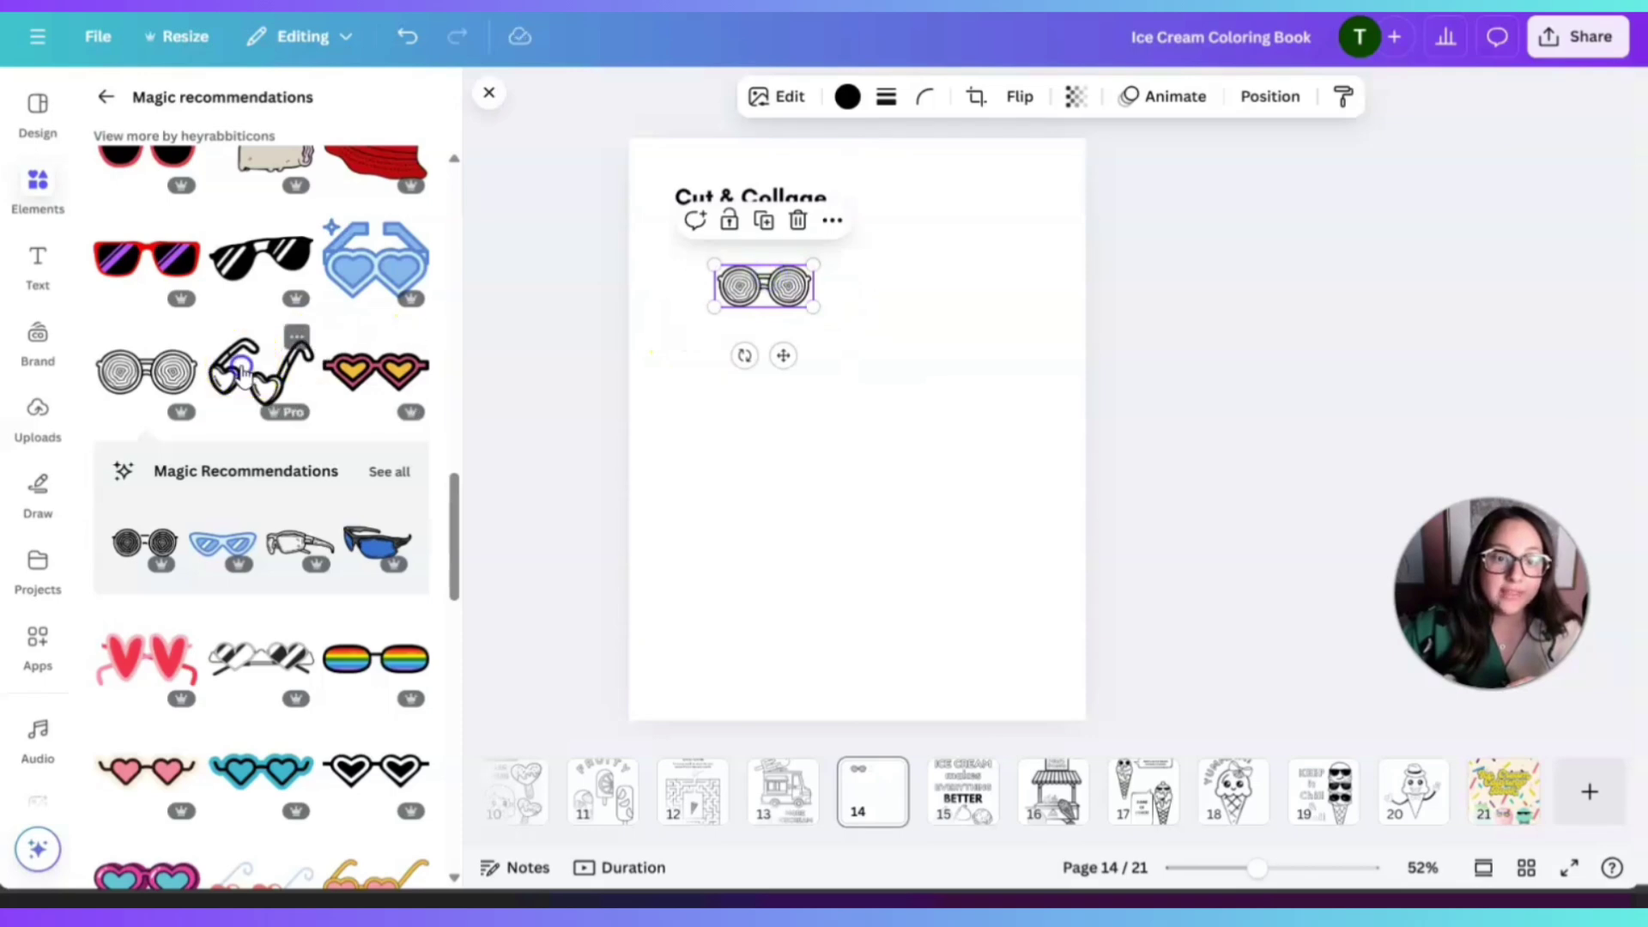
# - Add the black outlined heart-shaped glasses, shrink them and place them beside the swirl glasses
pyautogui.click(311, 359)
pyautogui.moveTo(854, 421); pyautogui.dragTo(916, 281)
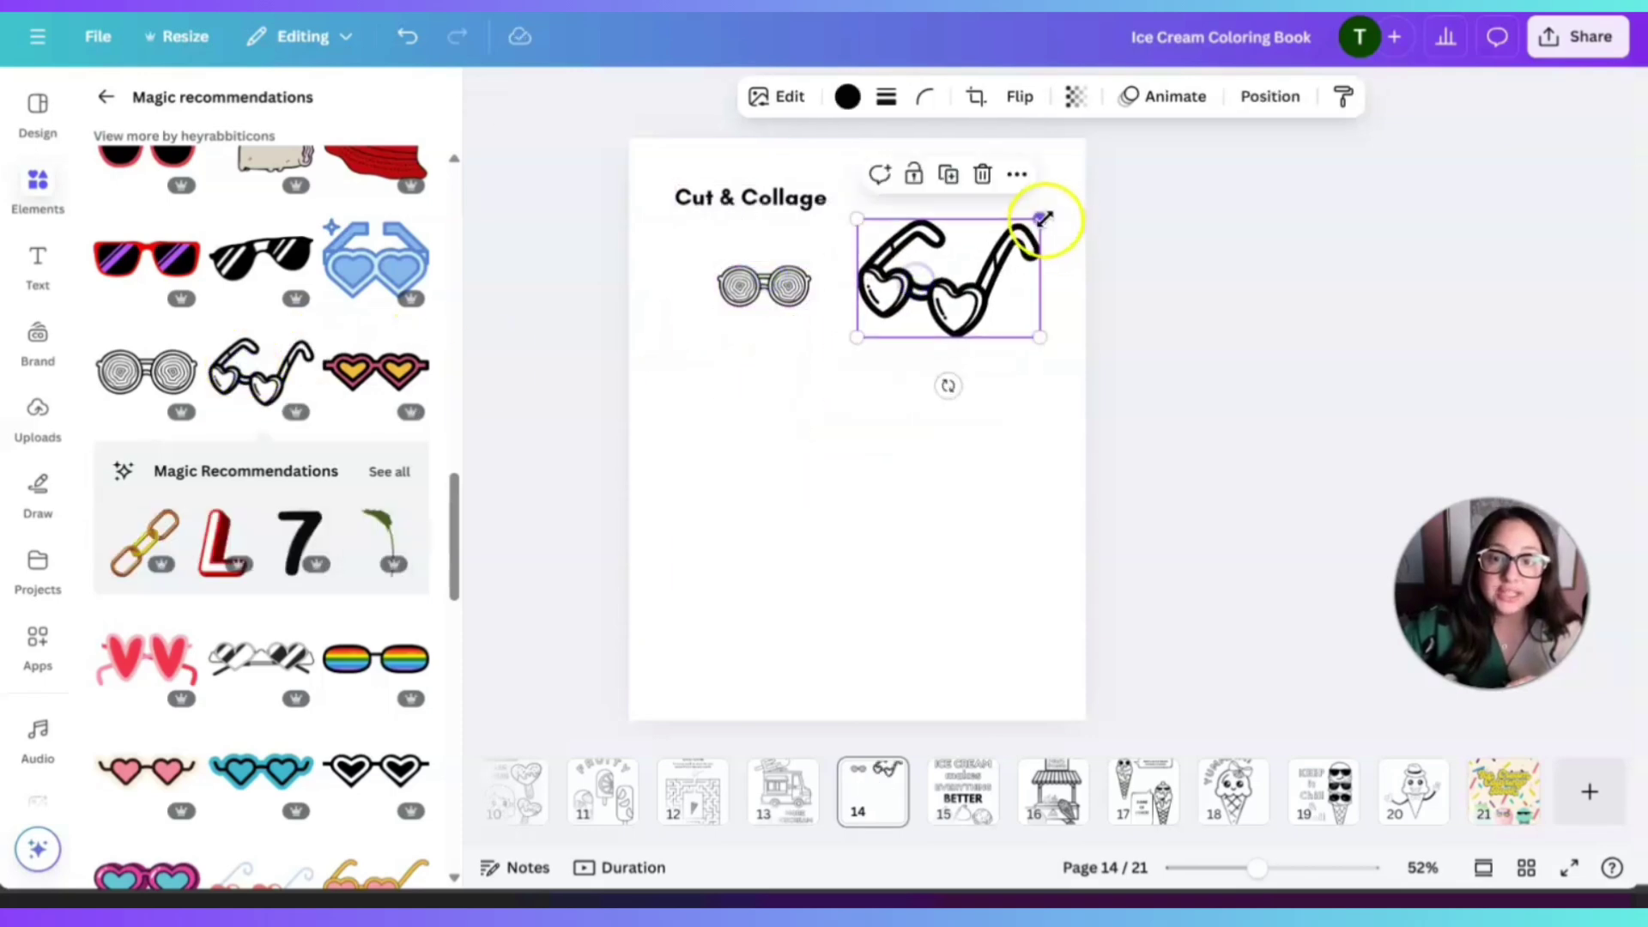
pyautogui.moveTo(1040, 219); pyautogui.dragTo(986, 248)
pyautogui.moveTo(899, 293); pyautogui.dragTo(930, 289)
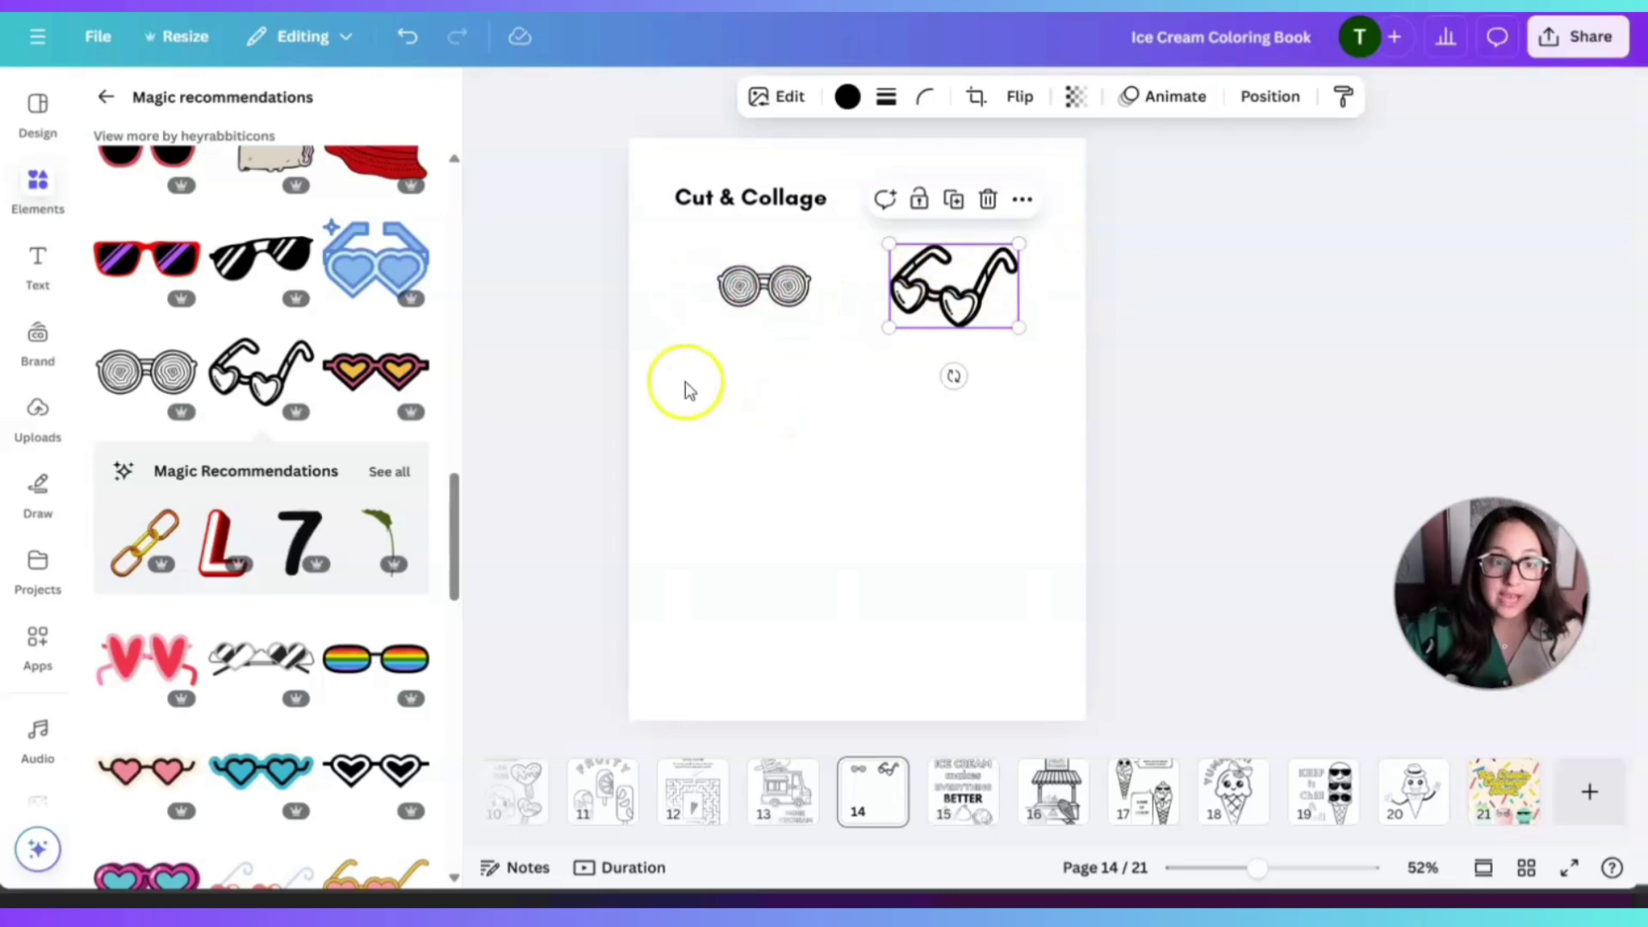
pyautogui.scroll(-1, 226, 624)
pyautogui.scroll(-10, 226, 624)
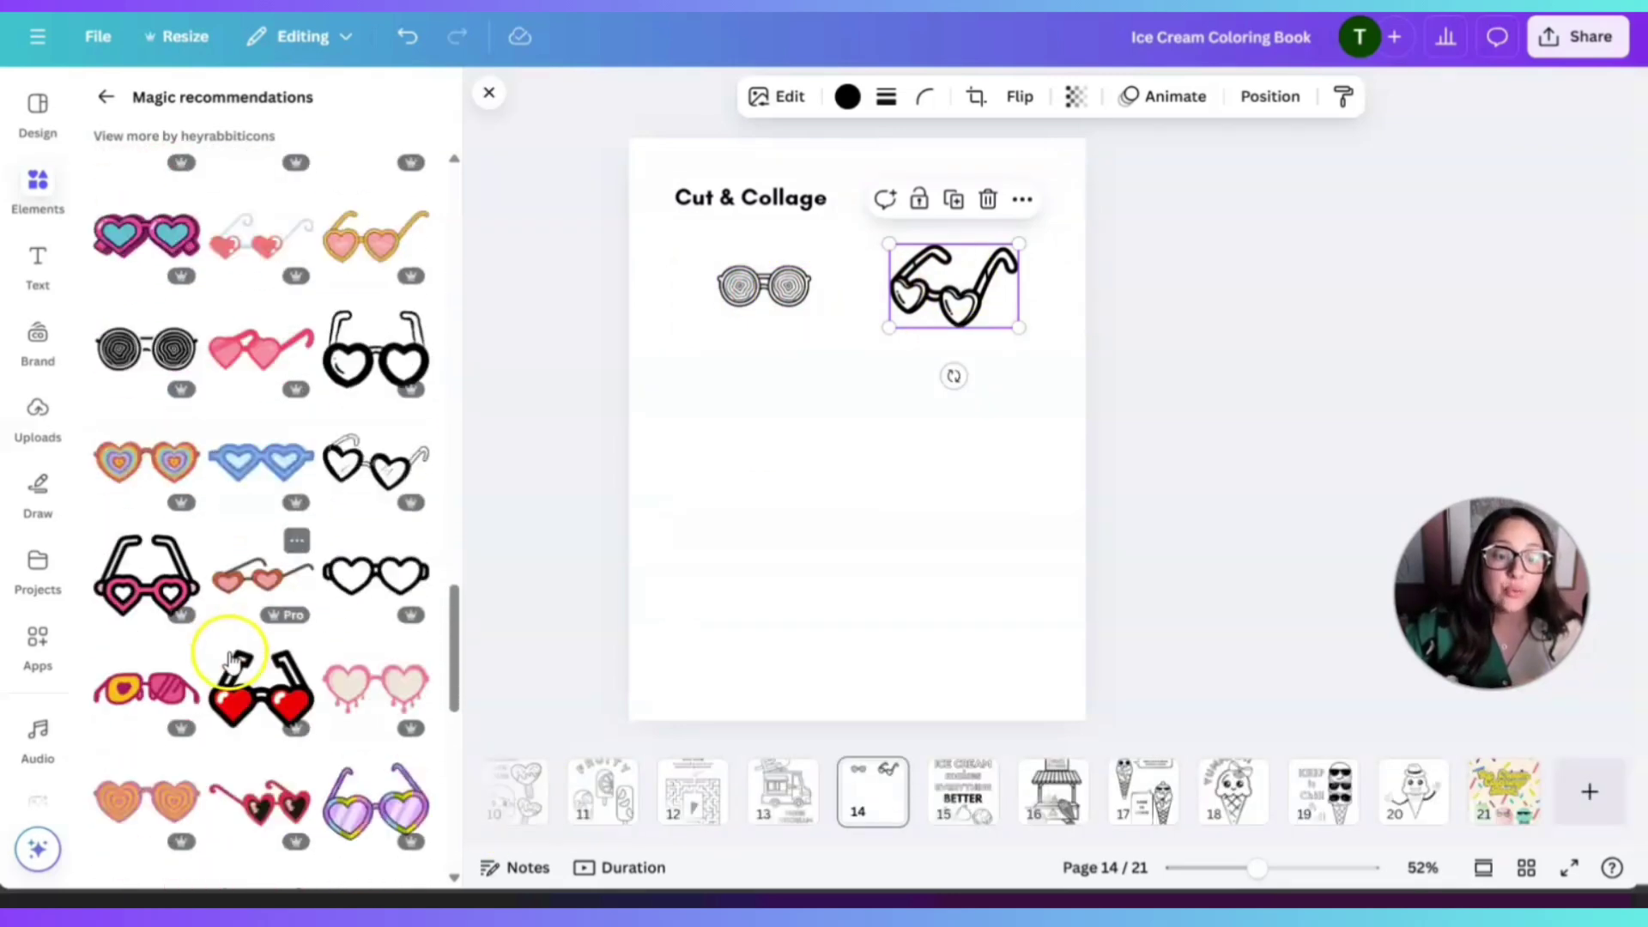
pyautogui.scroll(-8, 240, 661)
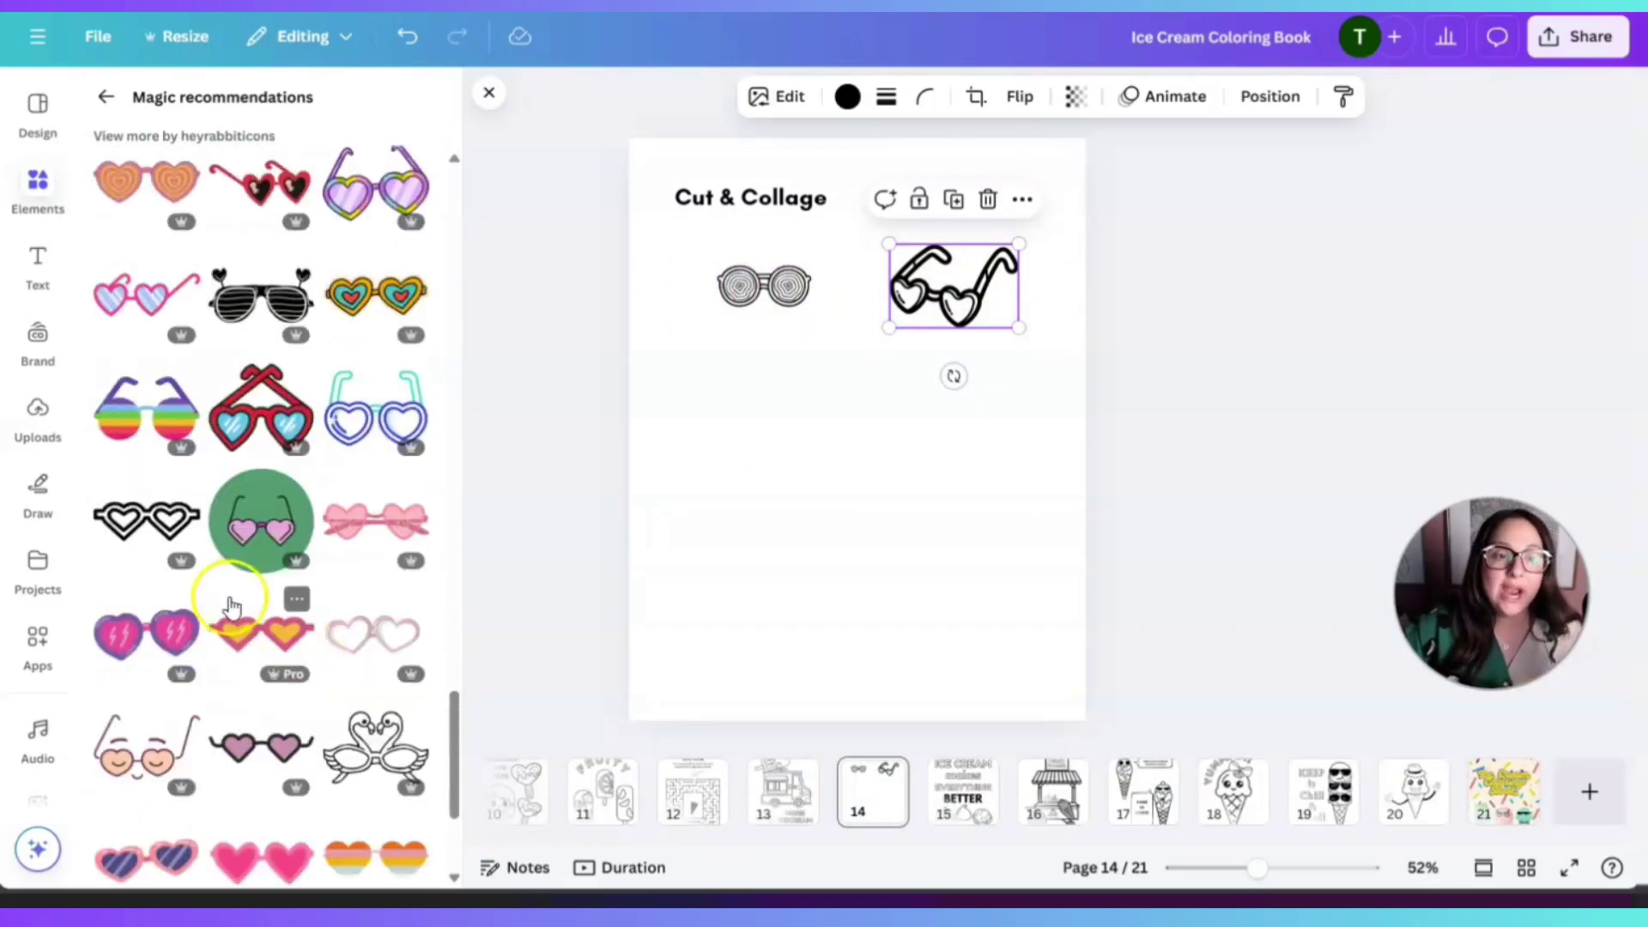
# - Return to the cover on page 21 and search the graphics for "smile"
pyautogui.click(1523, 797)
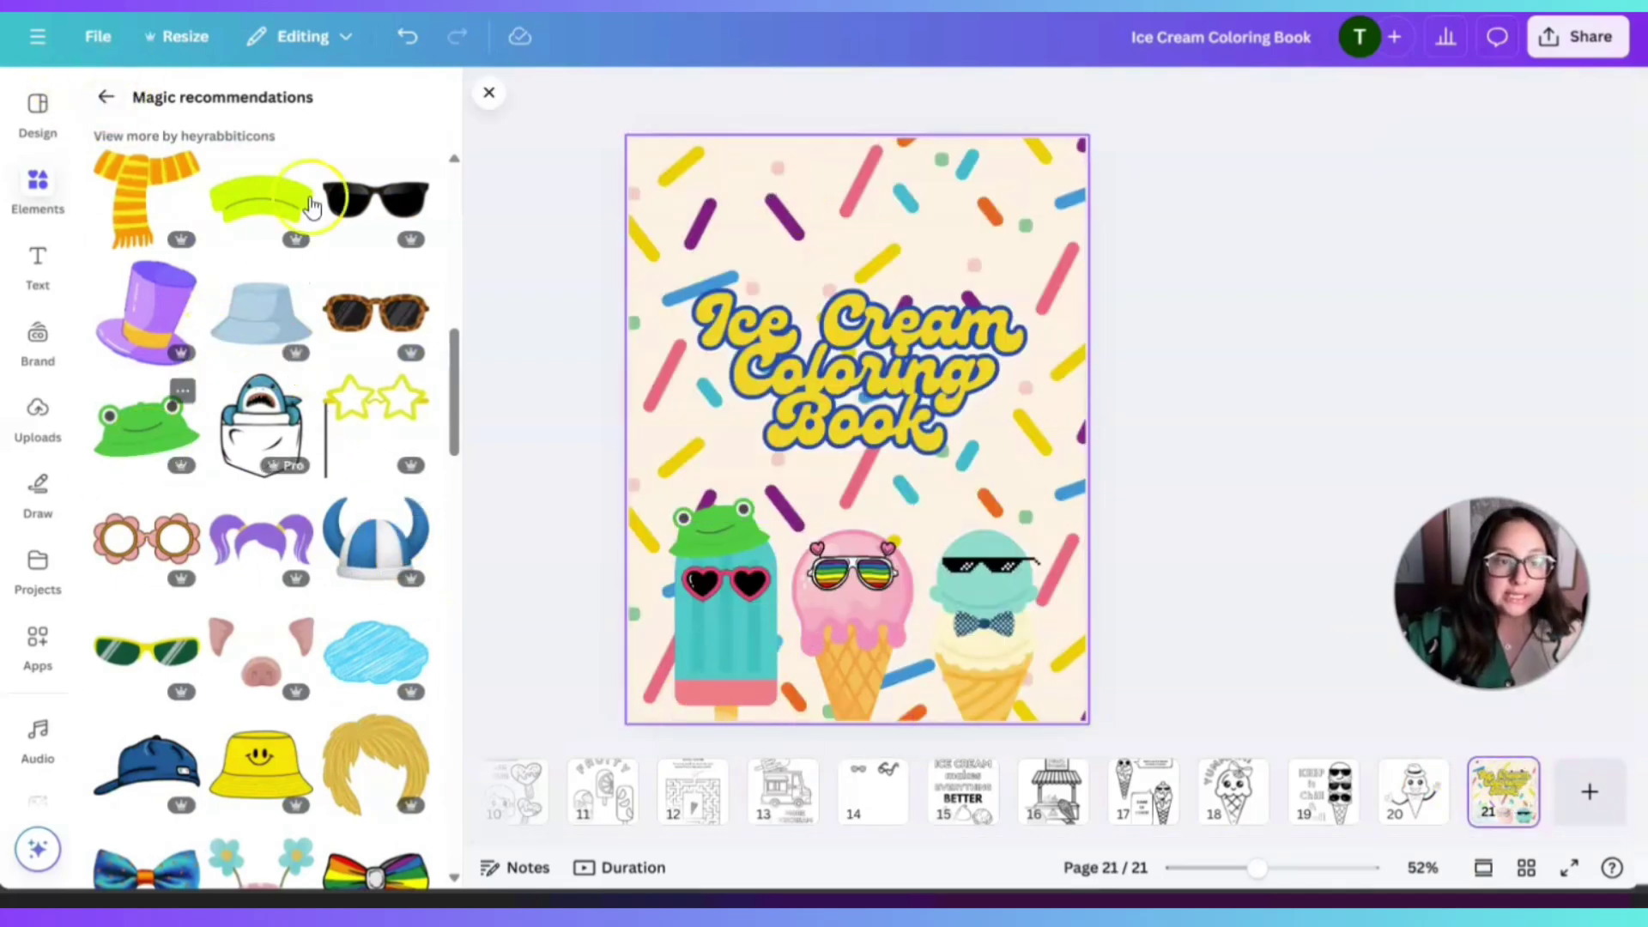
pyautogui.click(107, 97)
pyautogui.click(255, 106)
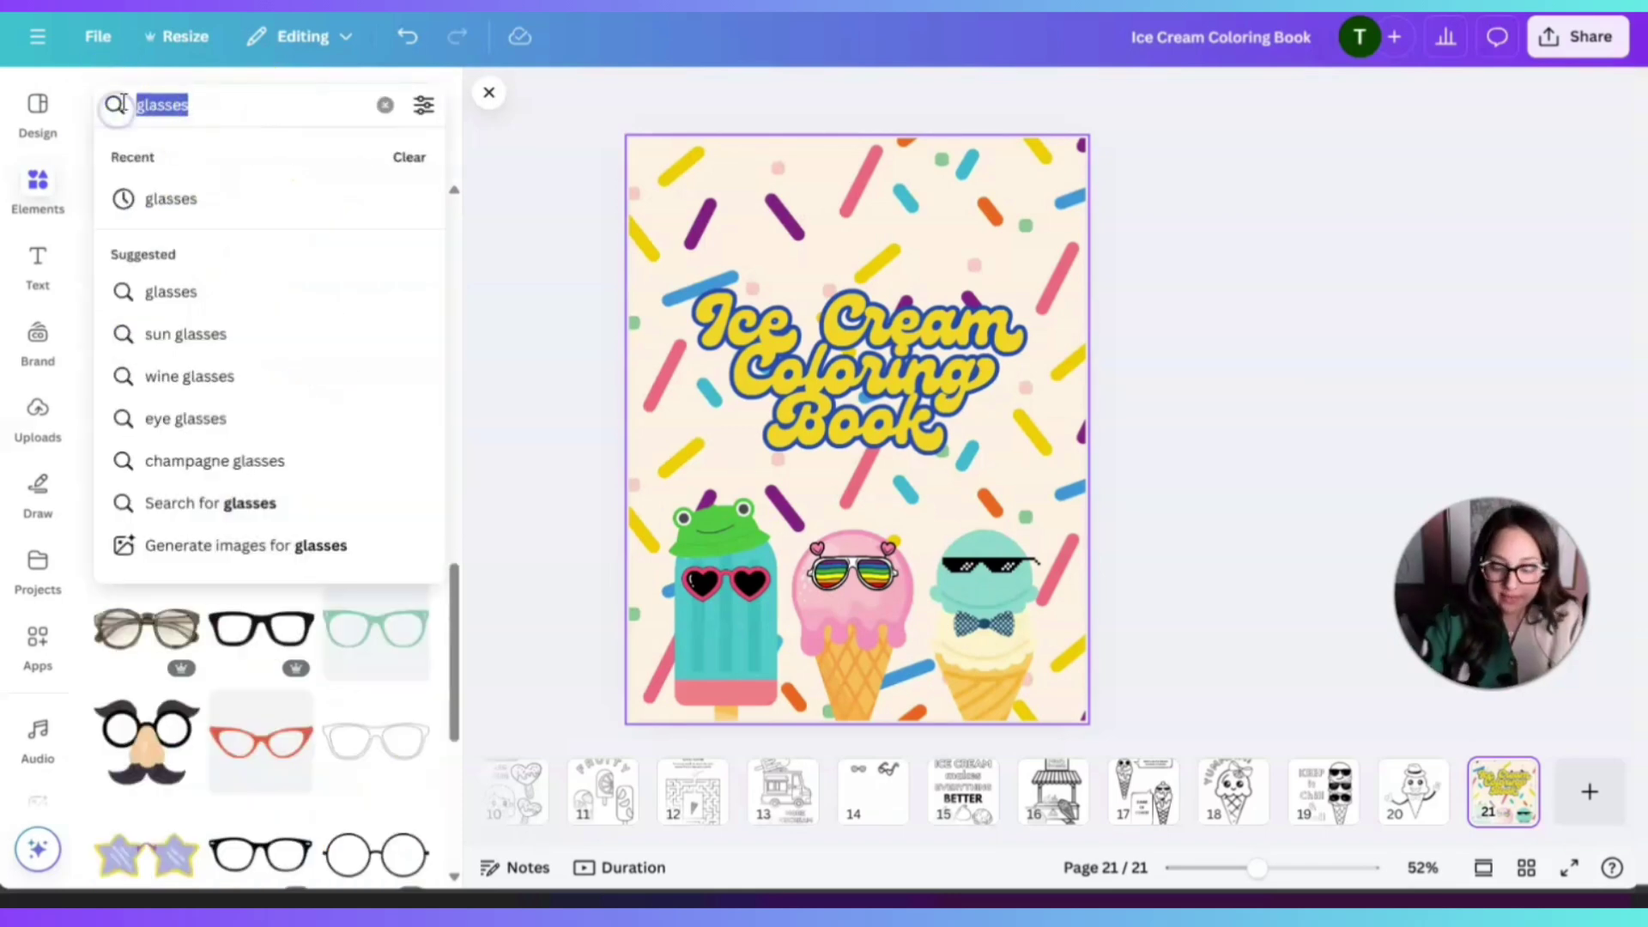
pyautogui.write('smile')
pyautogui.press('Return')
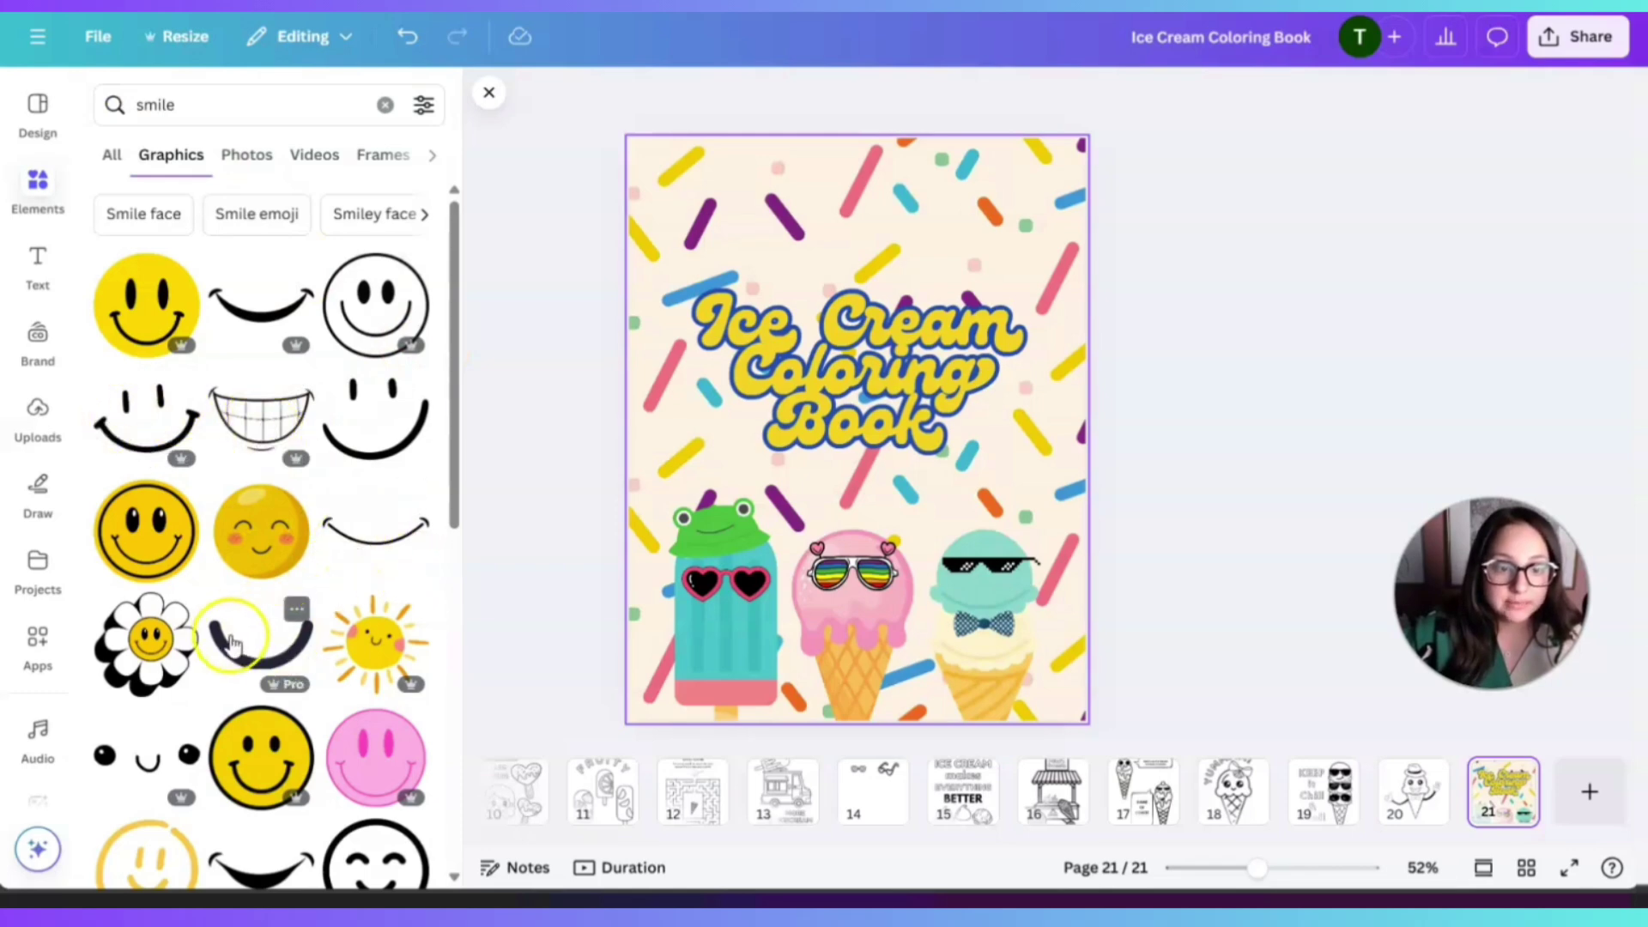
# - Add the solid black smile graphic, shrink it and place it under the heart sunglasses on the teal popsicle
pyautogui.scroll(-3, 230, 673)
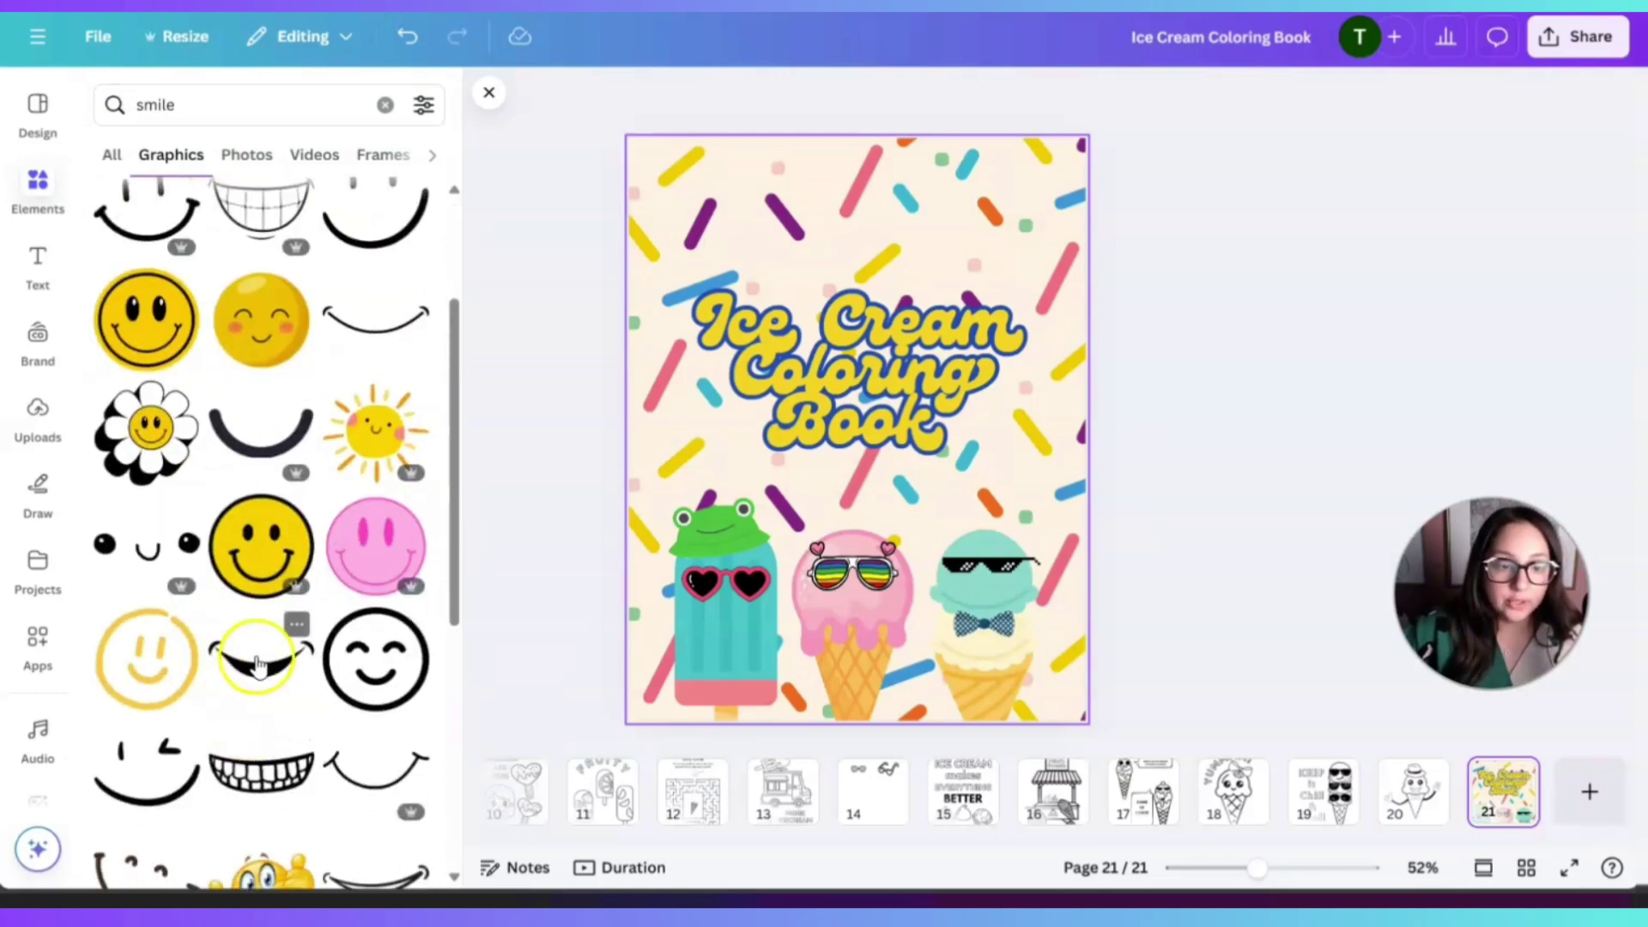
pyautogui.click(219, 660)
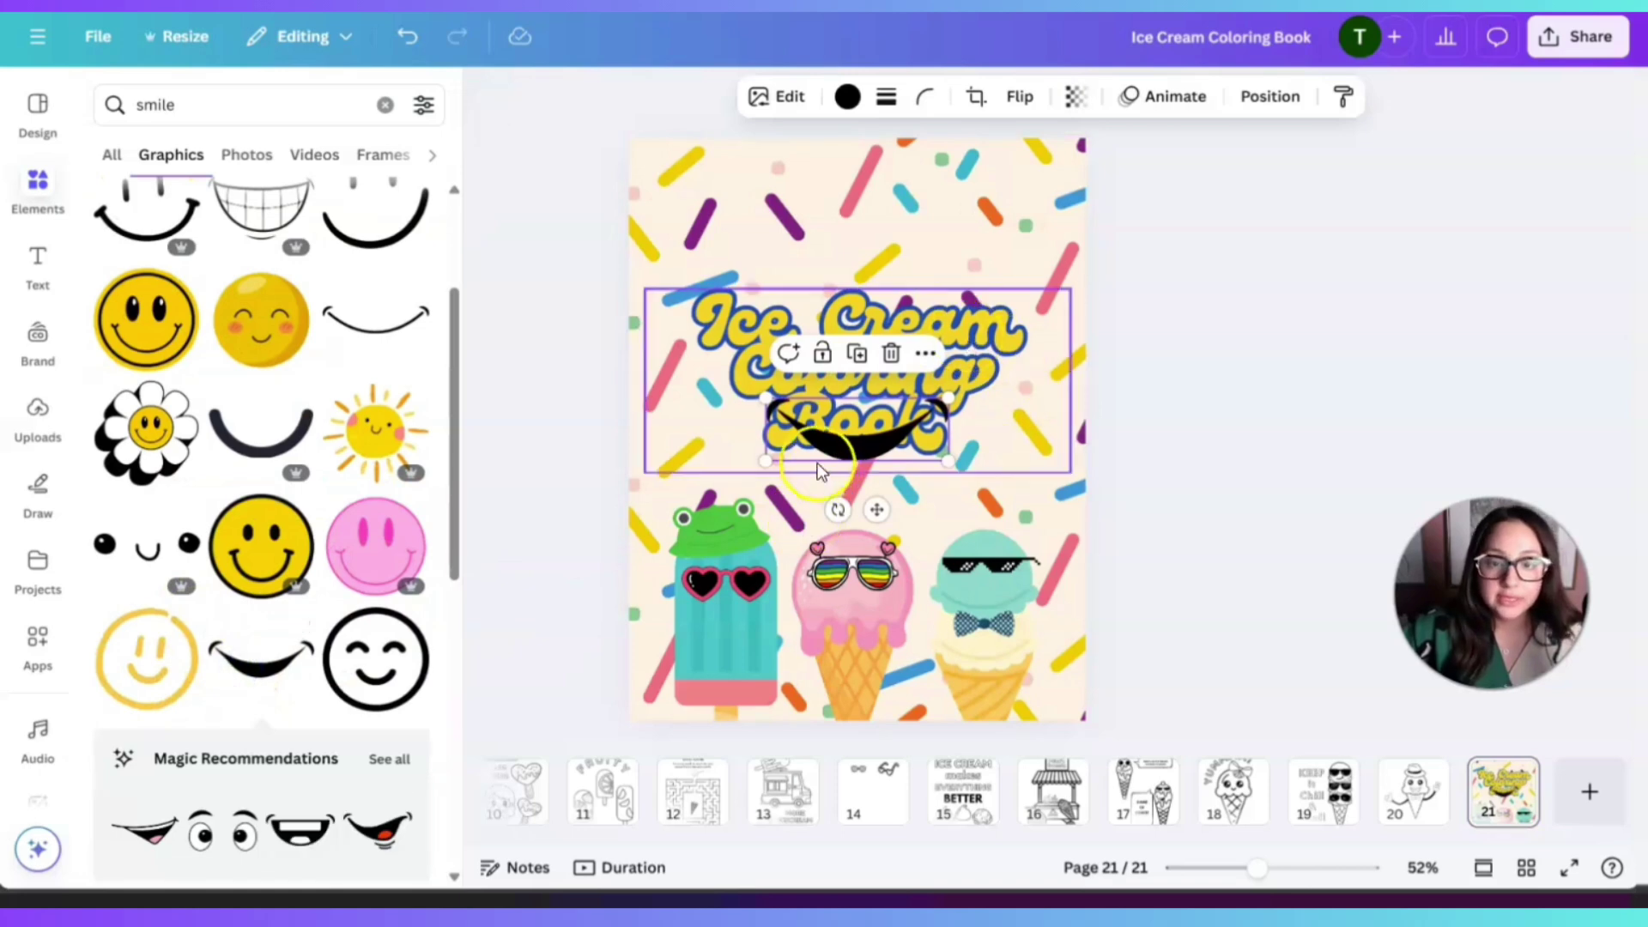
pyautogui.moveTo(817, 461); pyautogui.dragTo(814, 622)
pyautogui.moveTo(745, 575); pyautogui.dragTo(726, 626)
pyautogui.click(1247, 471)
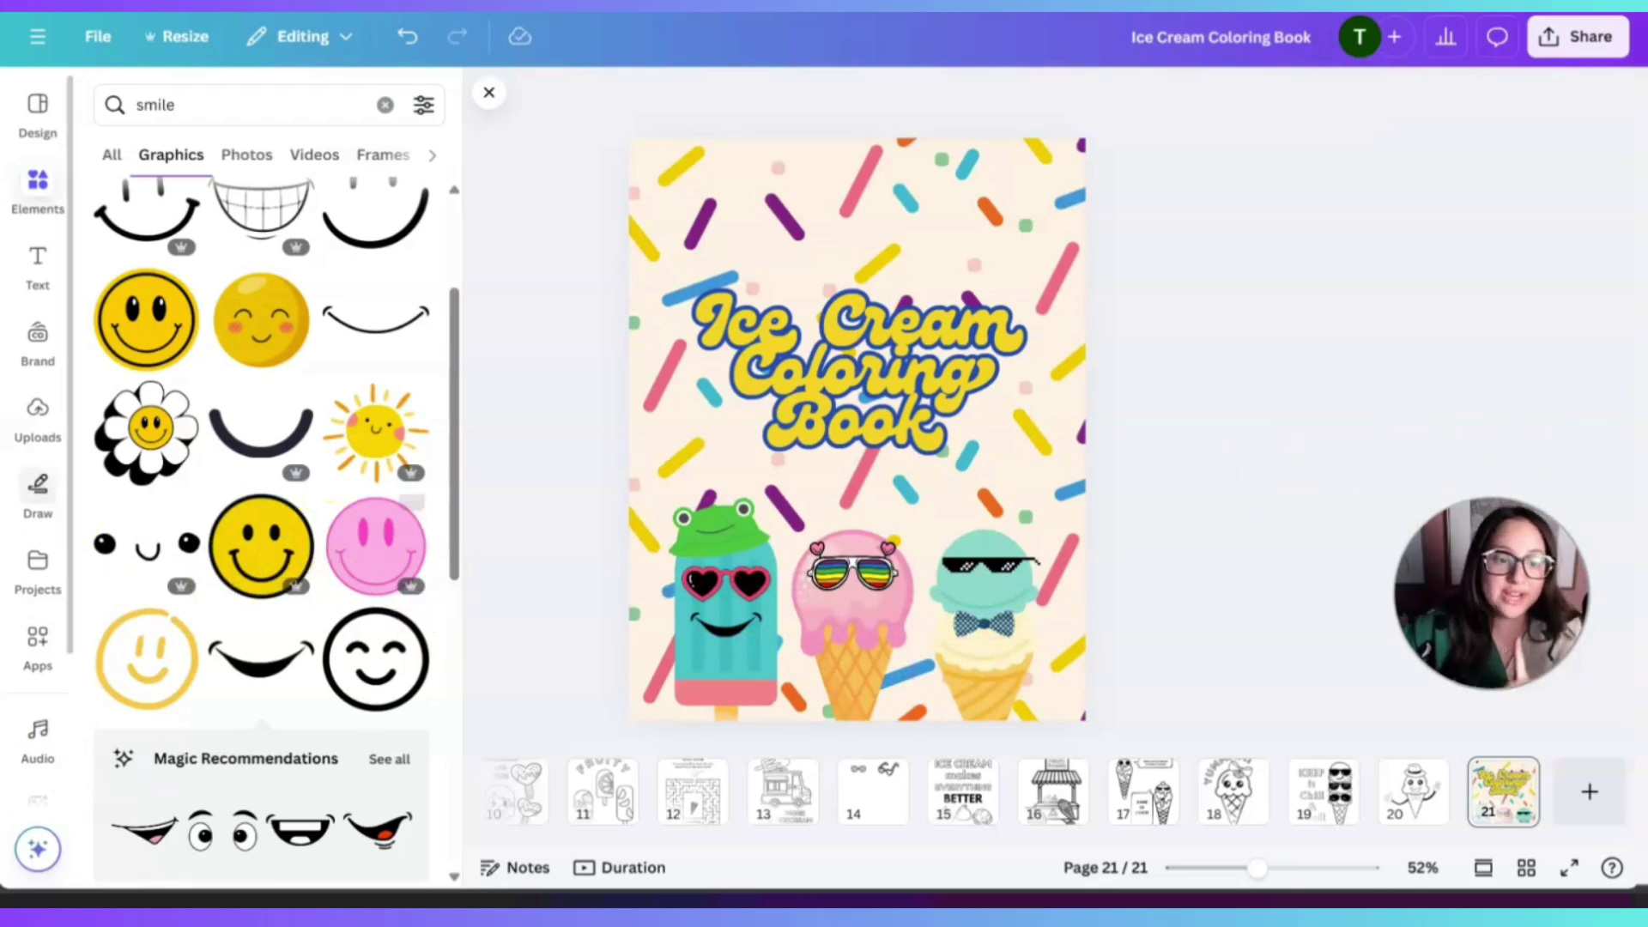
# - Add the thin outlined white smile, shrink it and place it below the rainbow sunglasses on the pink scoop
pyautogui.scroll(-2, 326, 601)
pyautogui.scroll(-1, 326, 601)
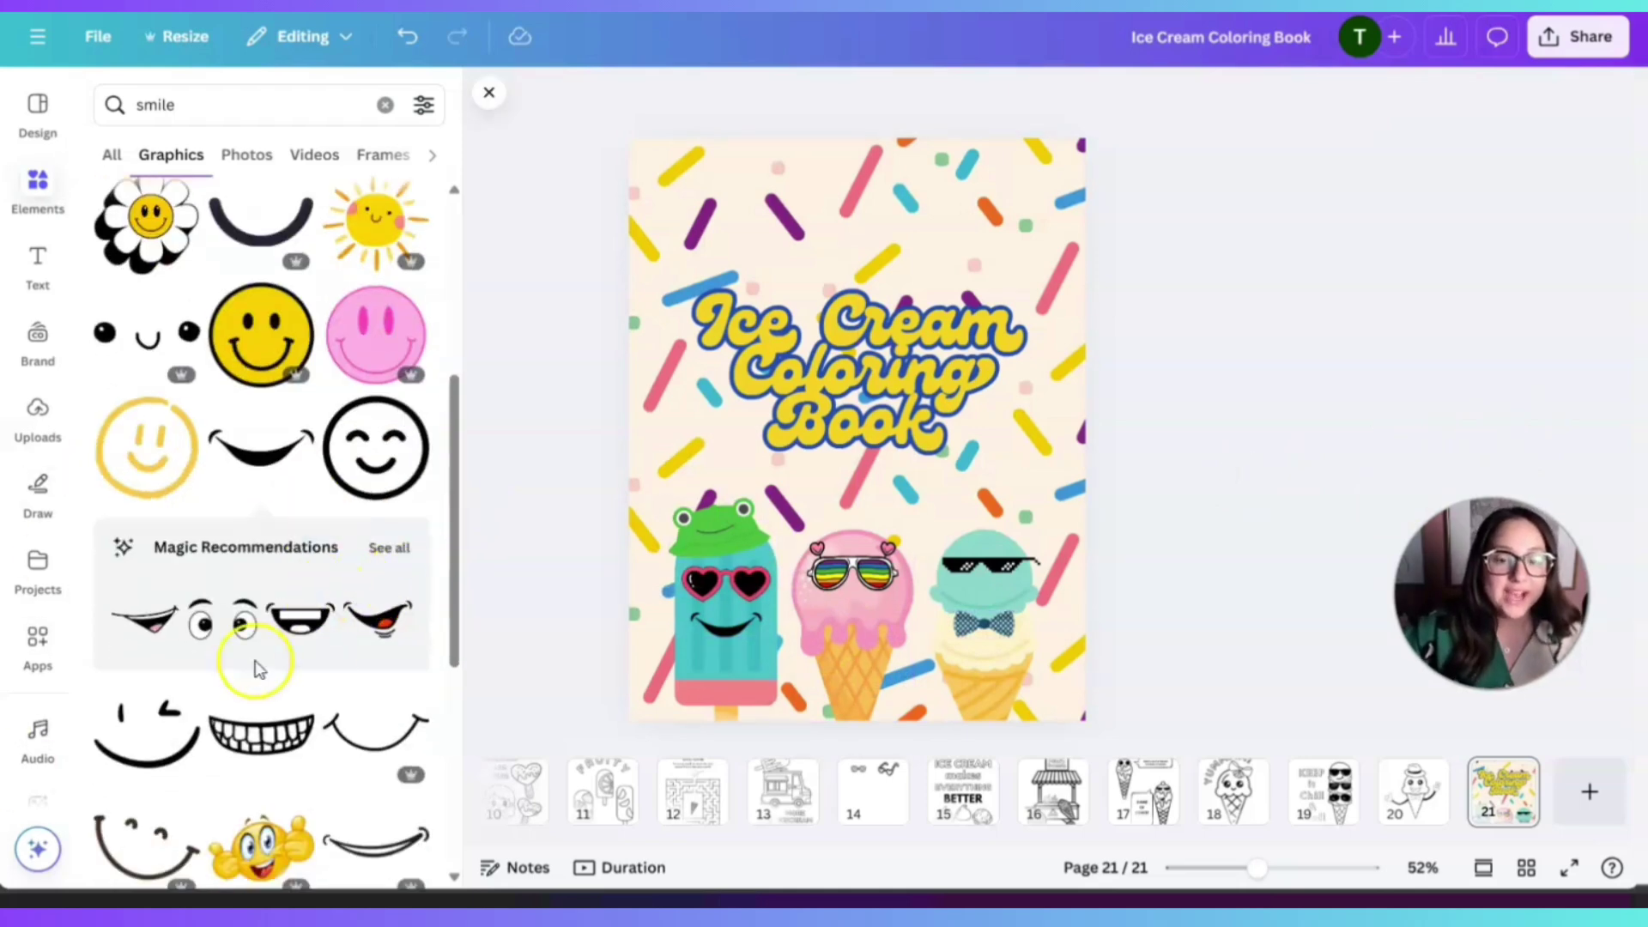
pyautogui.scroll(-1, 302, 678)
pyautogui.scroll(-2, 300, 674)
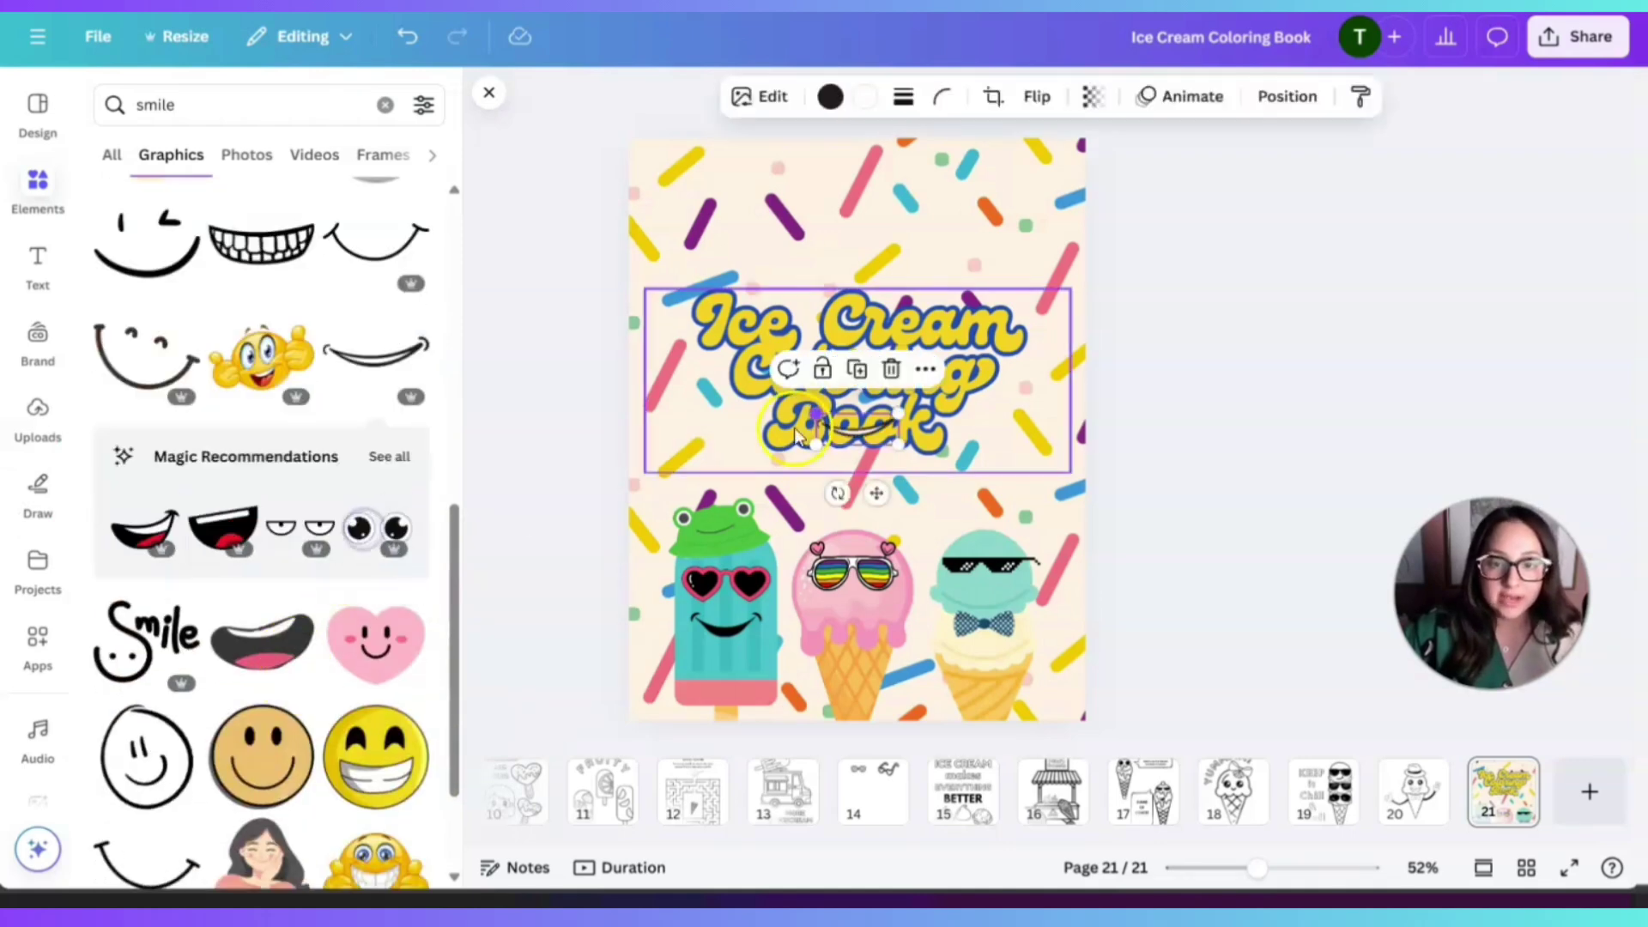
pyautogui.moveTo(876, 492); pyautogui.dragTo(872, 669)
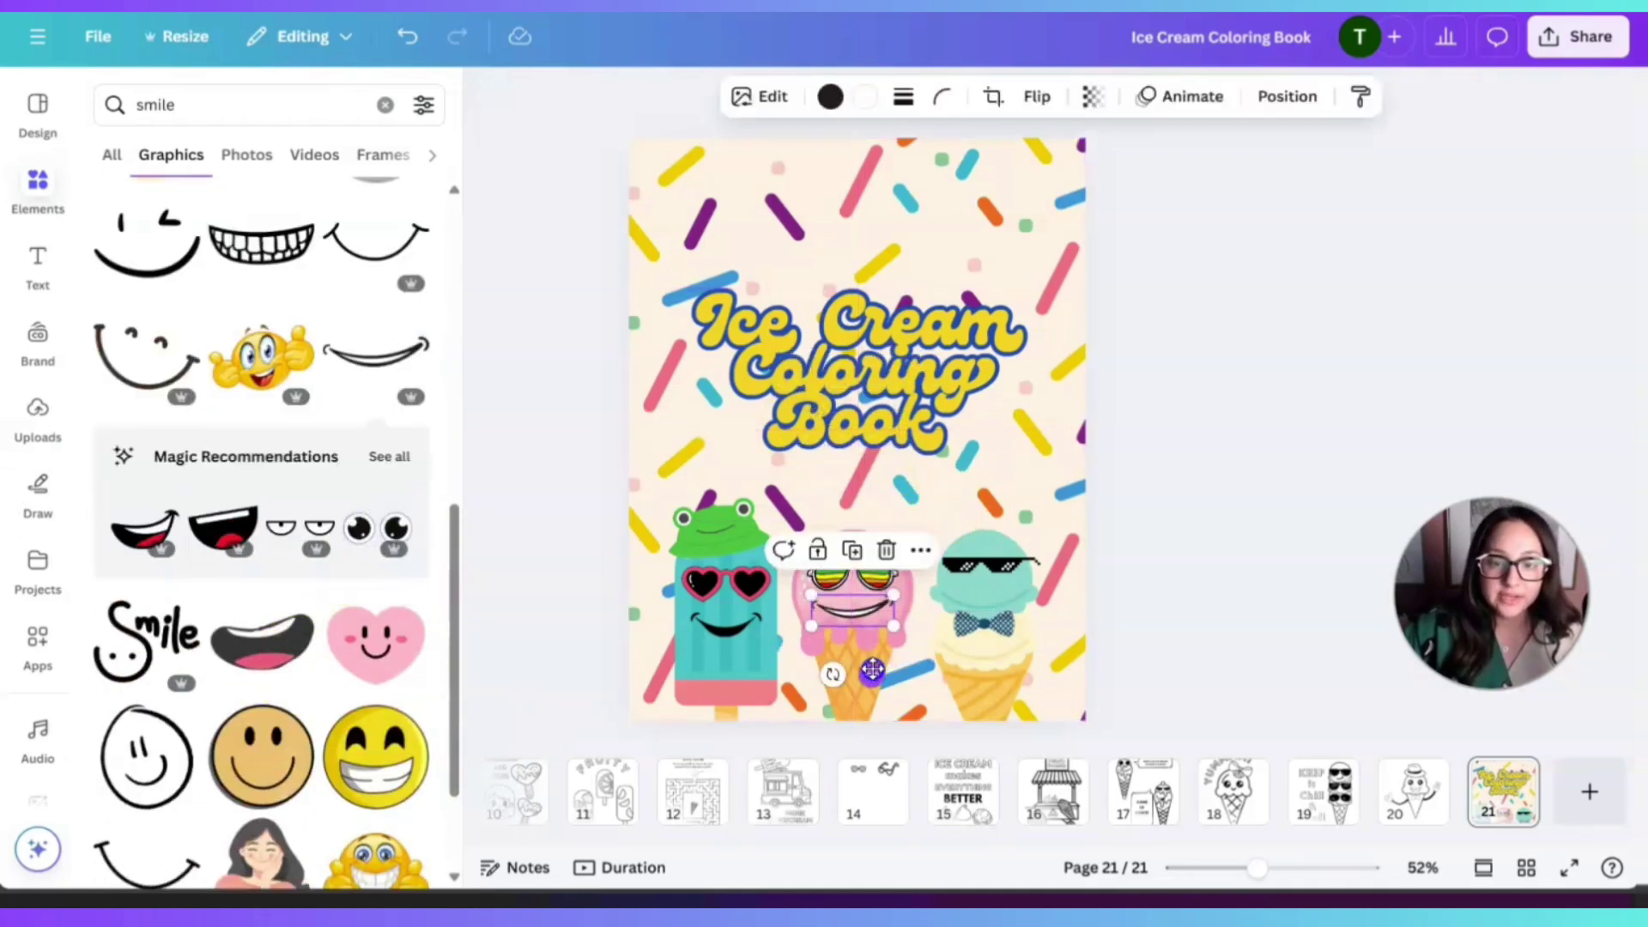
pyautogui.click(1163, 537)
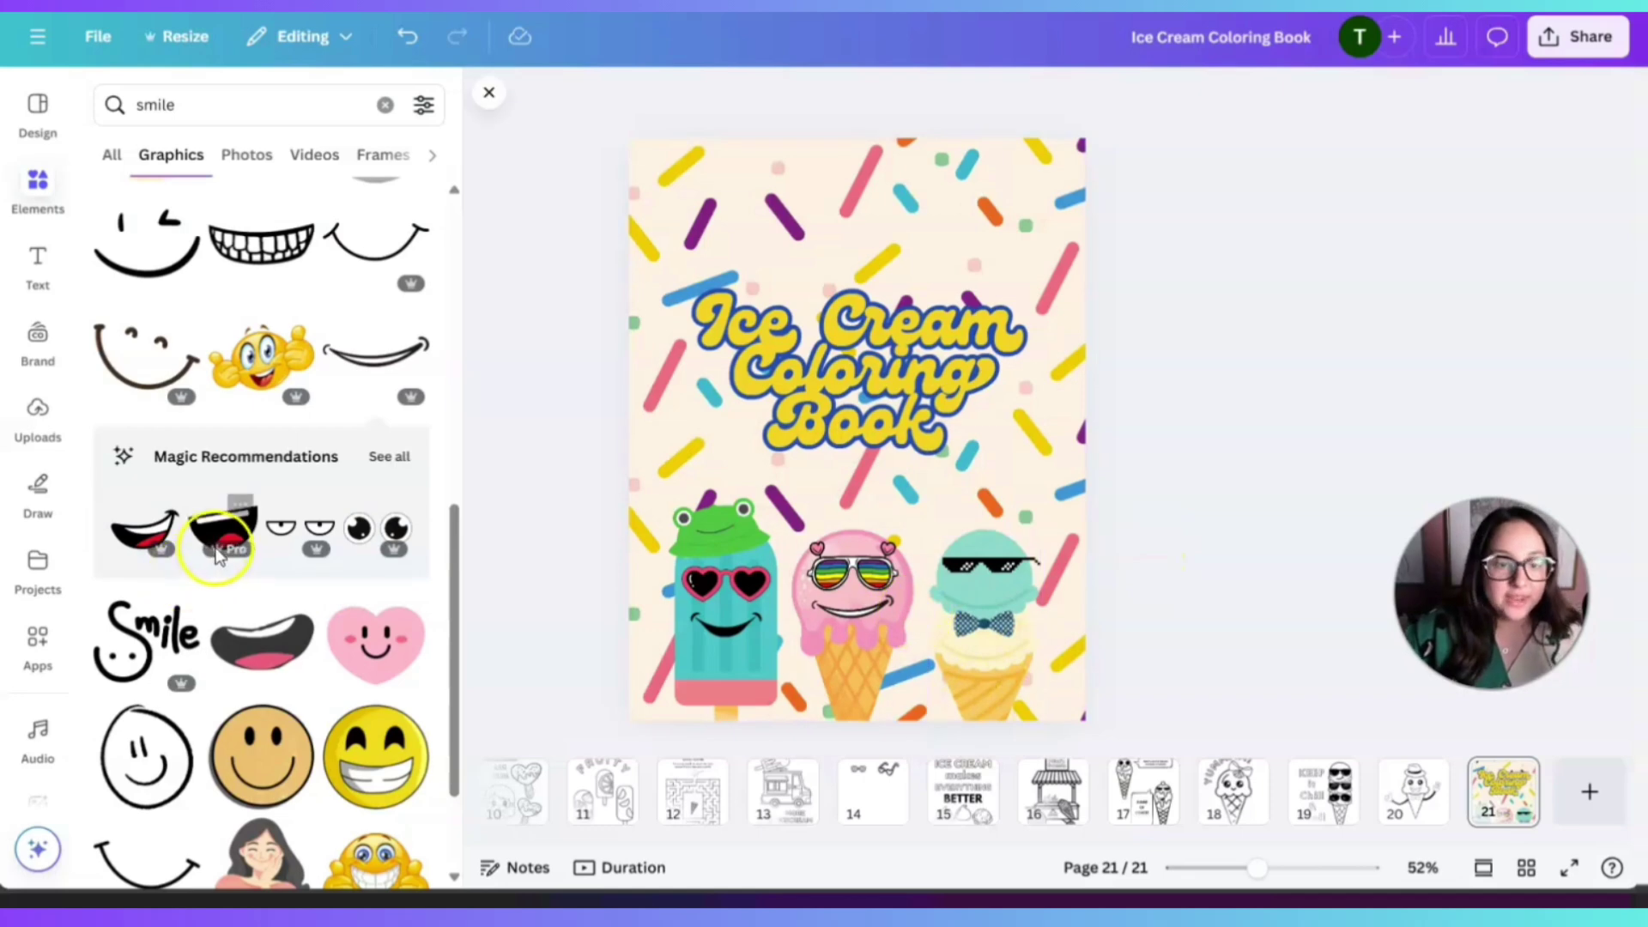
# - Add the laughing open mouth with a tongue, shrink it and place it under the black sunglasses on the mint scoop
pyautogui.scroll(-2, 219, 554)
pyautogui.scroll(-4, 219, 554)
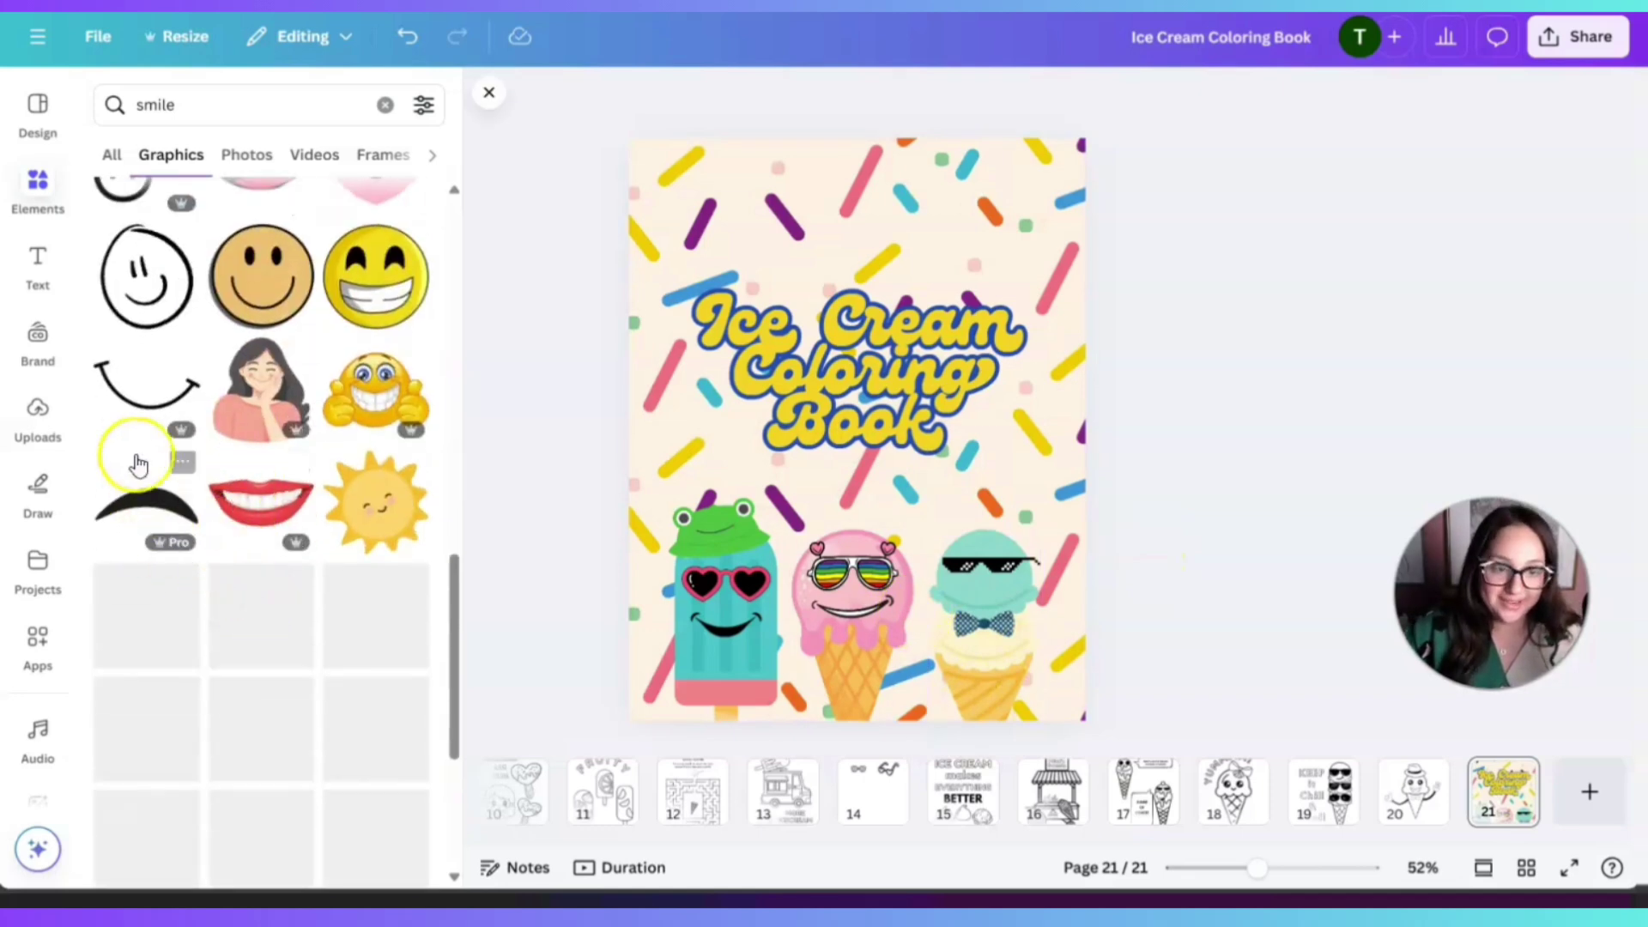
pyautogui.scroll(-1, 377, 753)
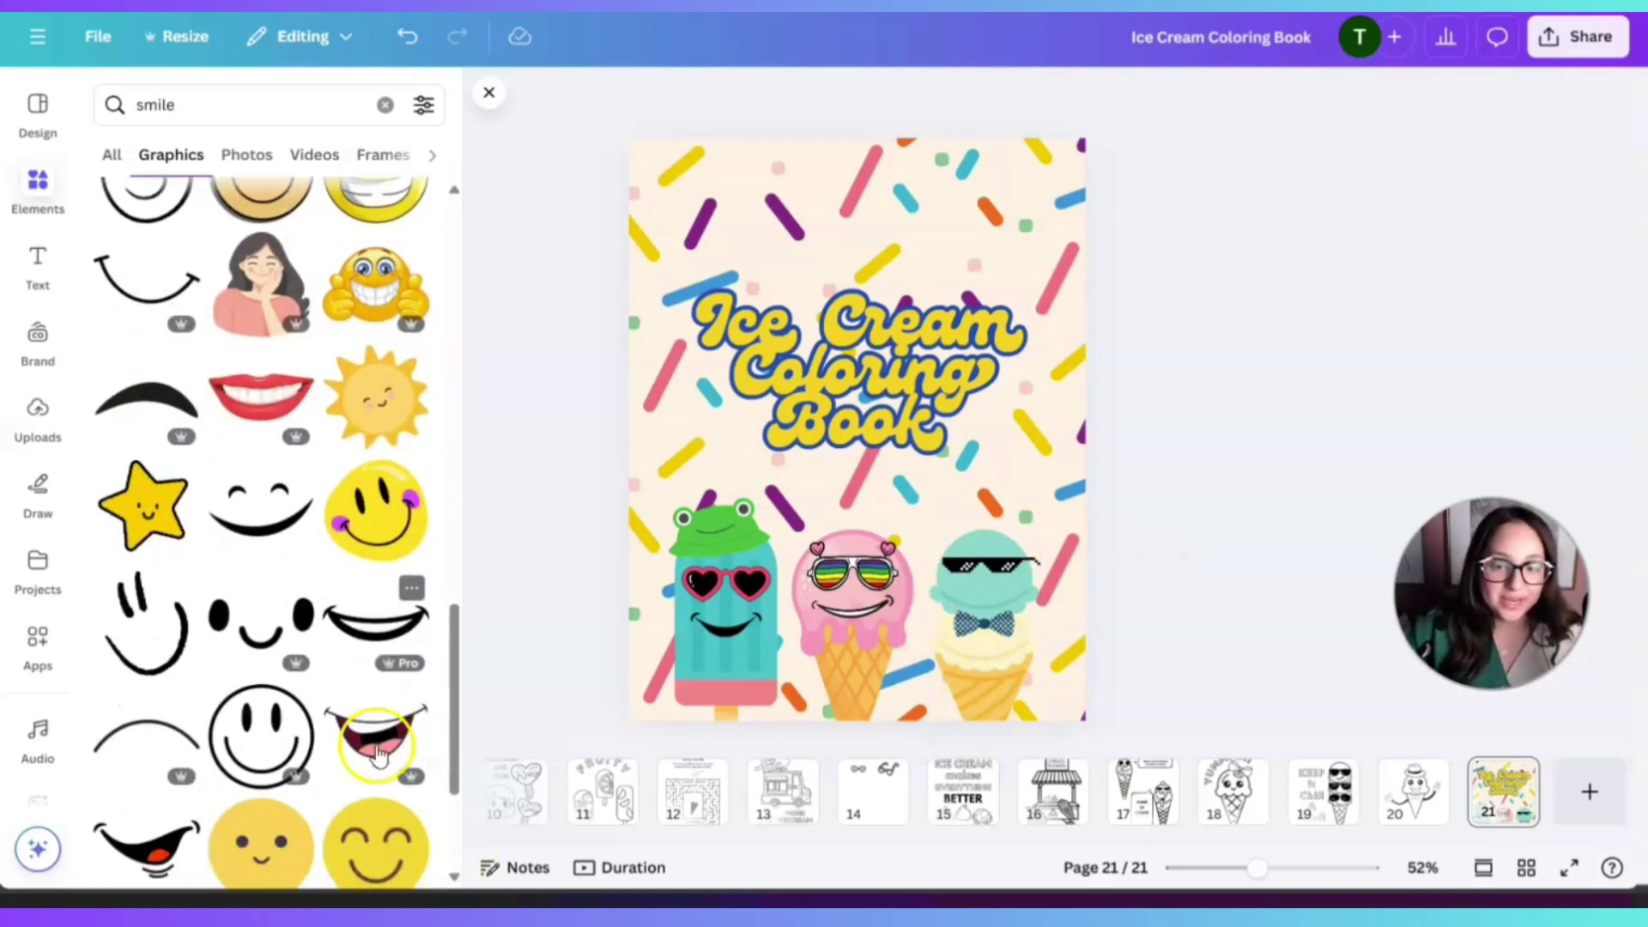
pyautogui.click(375, 743)
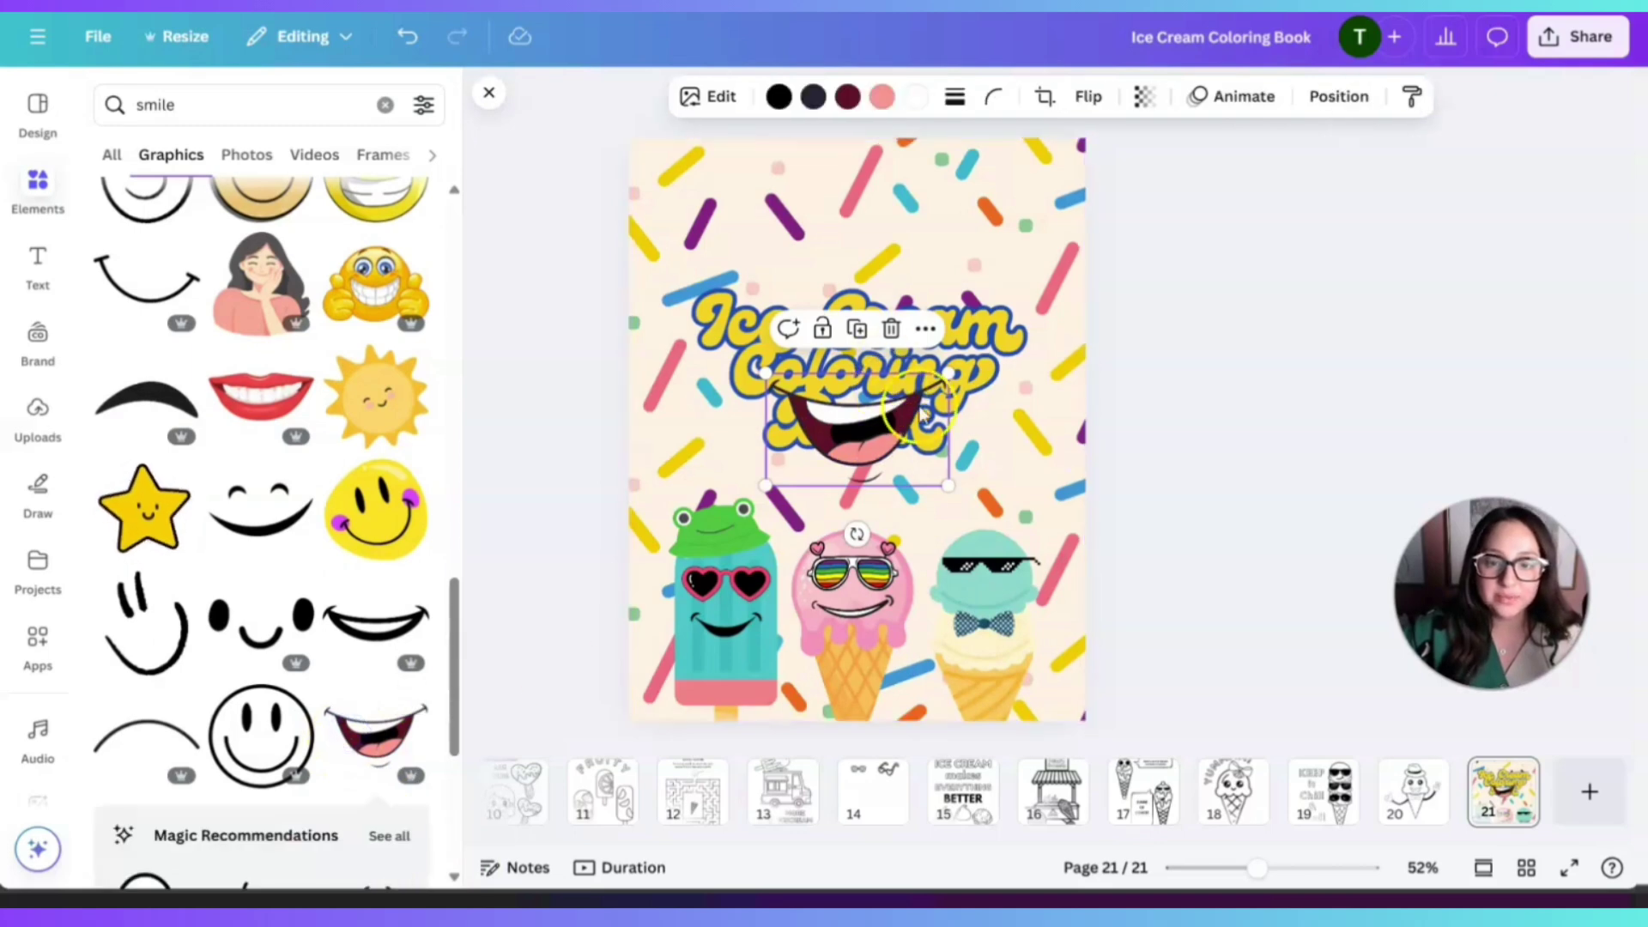
pyautogui.moveTo(923, 414); pyautogui.dragTo(1018, 592)
pyautogui.moveTo(862, 561); pyautogui.dragTo(981, 592)
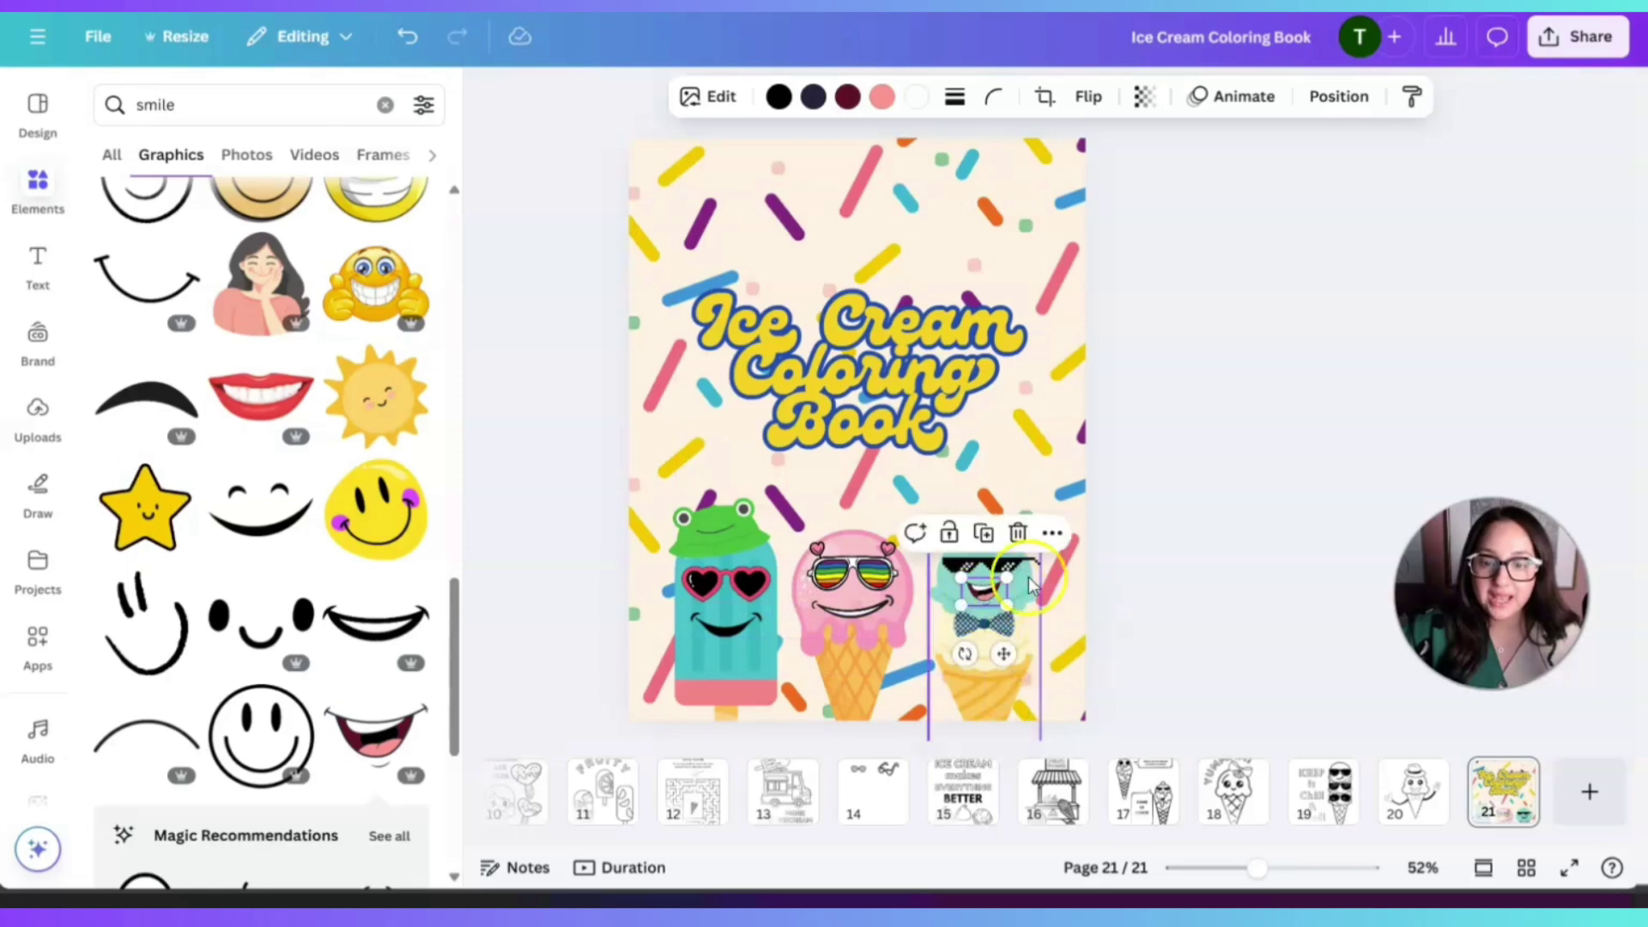
pyautogui.click(1148, 520)
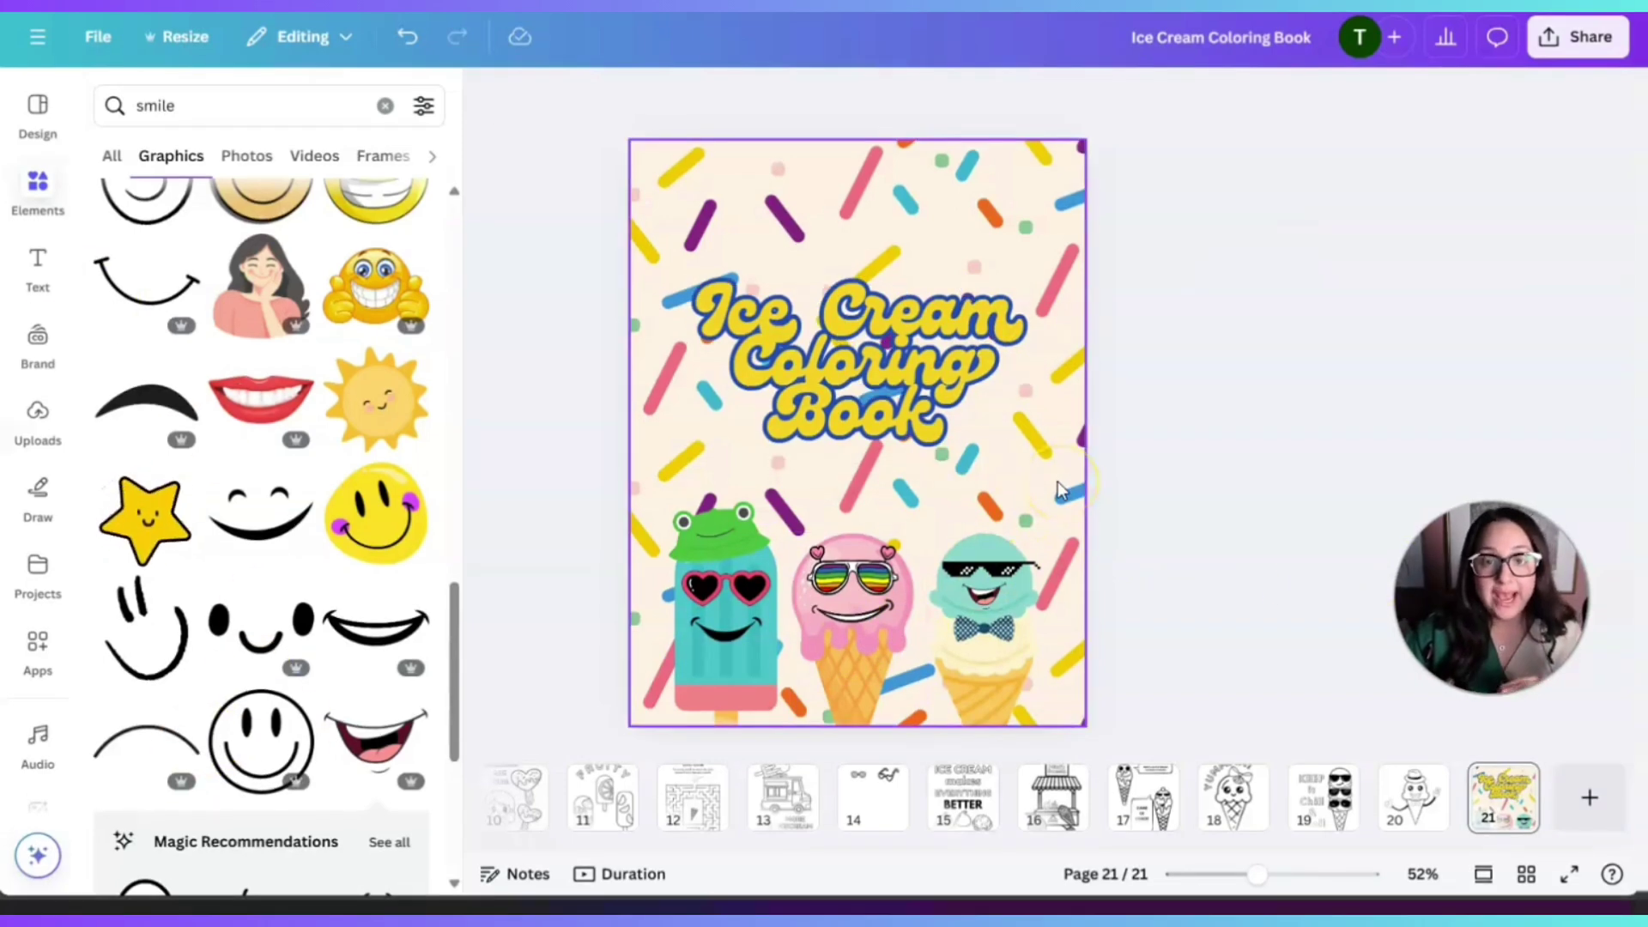
# - Add a rectangle shape to the cover, and undo the extra square added on top of it
pyautogui.click(36, 186)
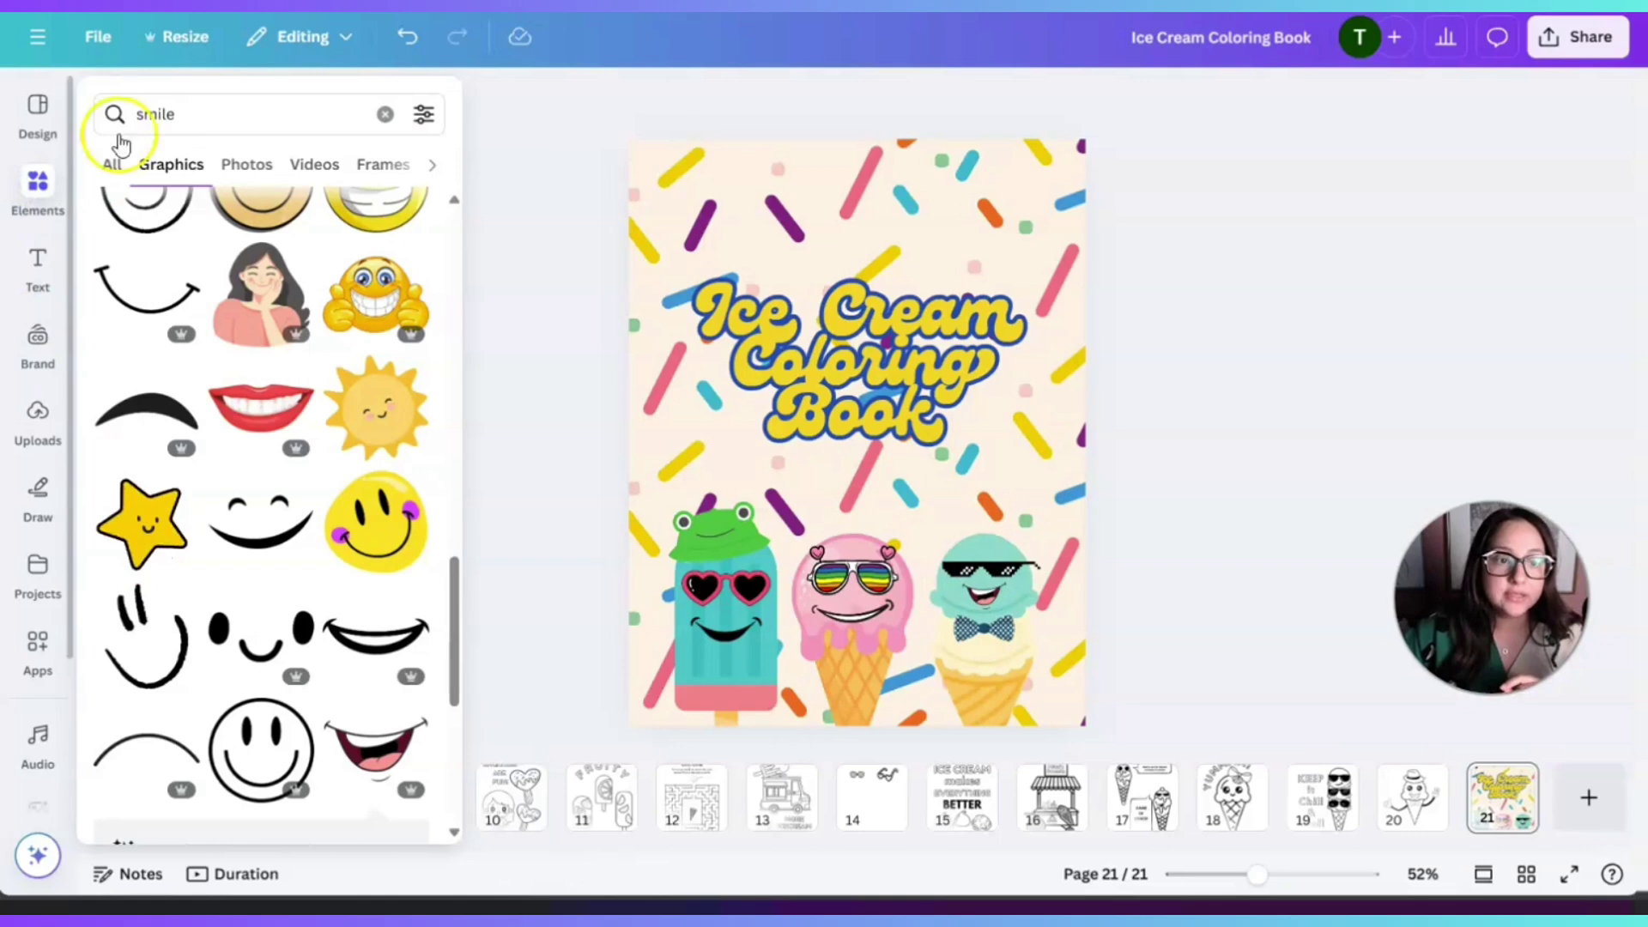
pyautogui.click(384, 114)
pyautogui.click(176, 119)
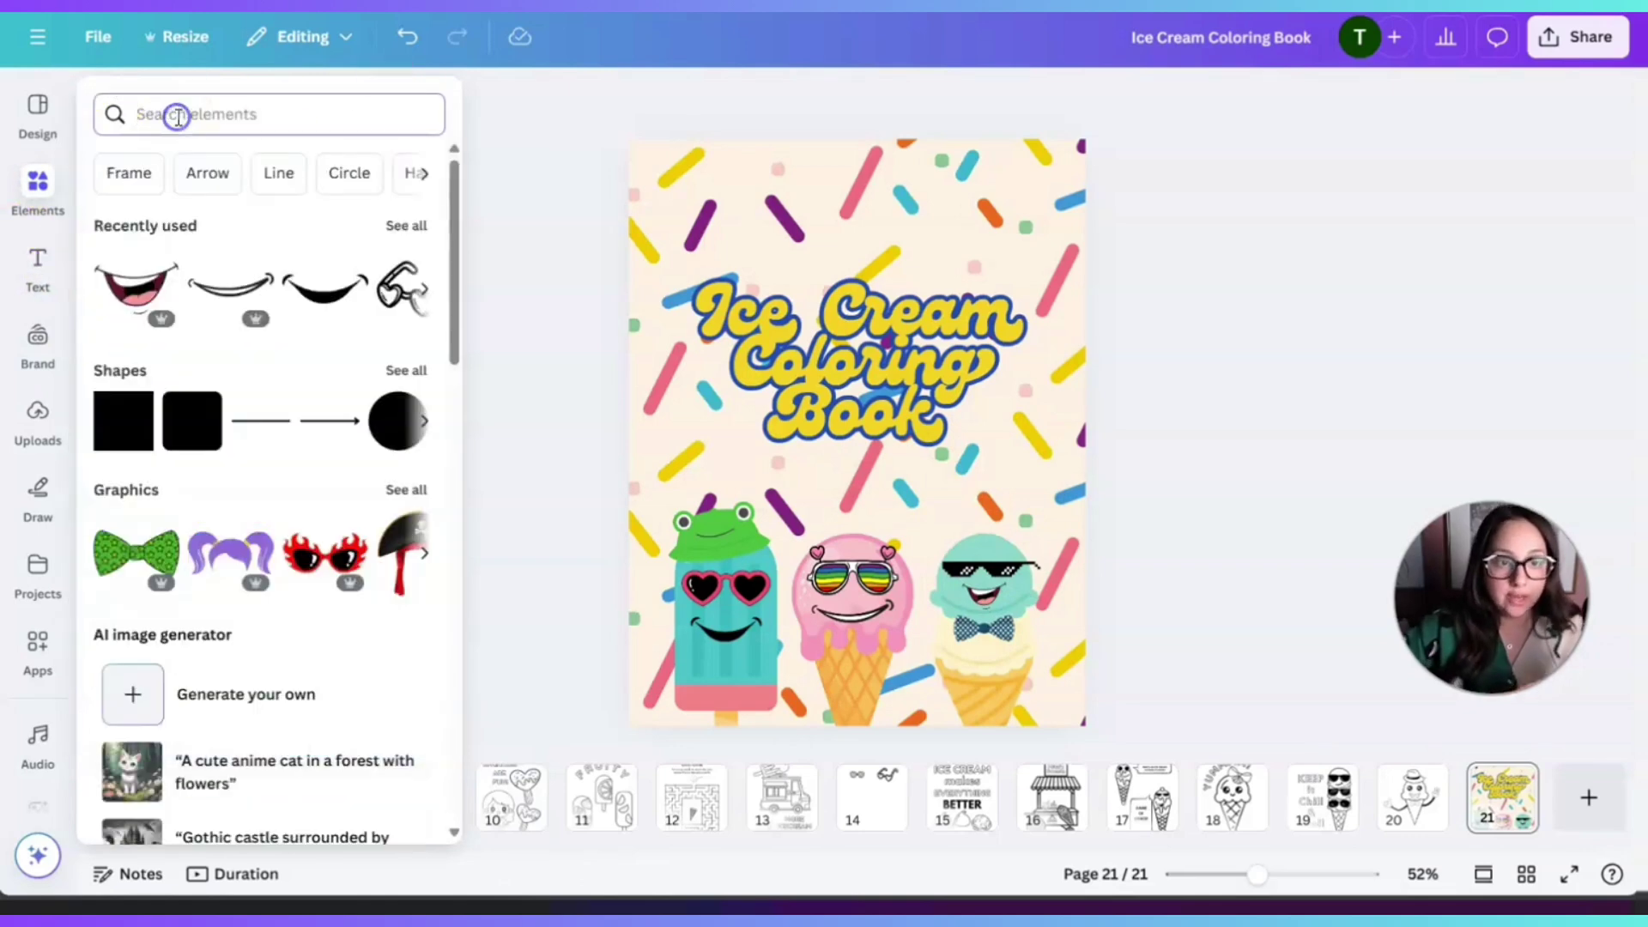
pyautogui.write('re')
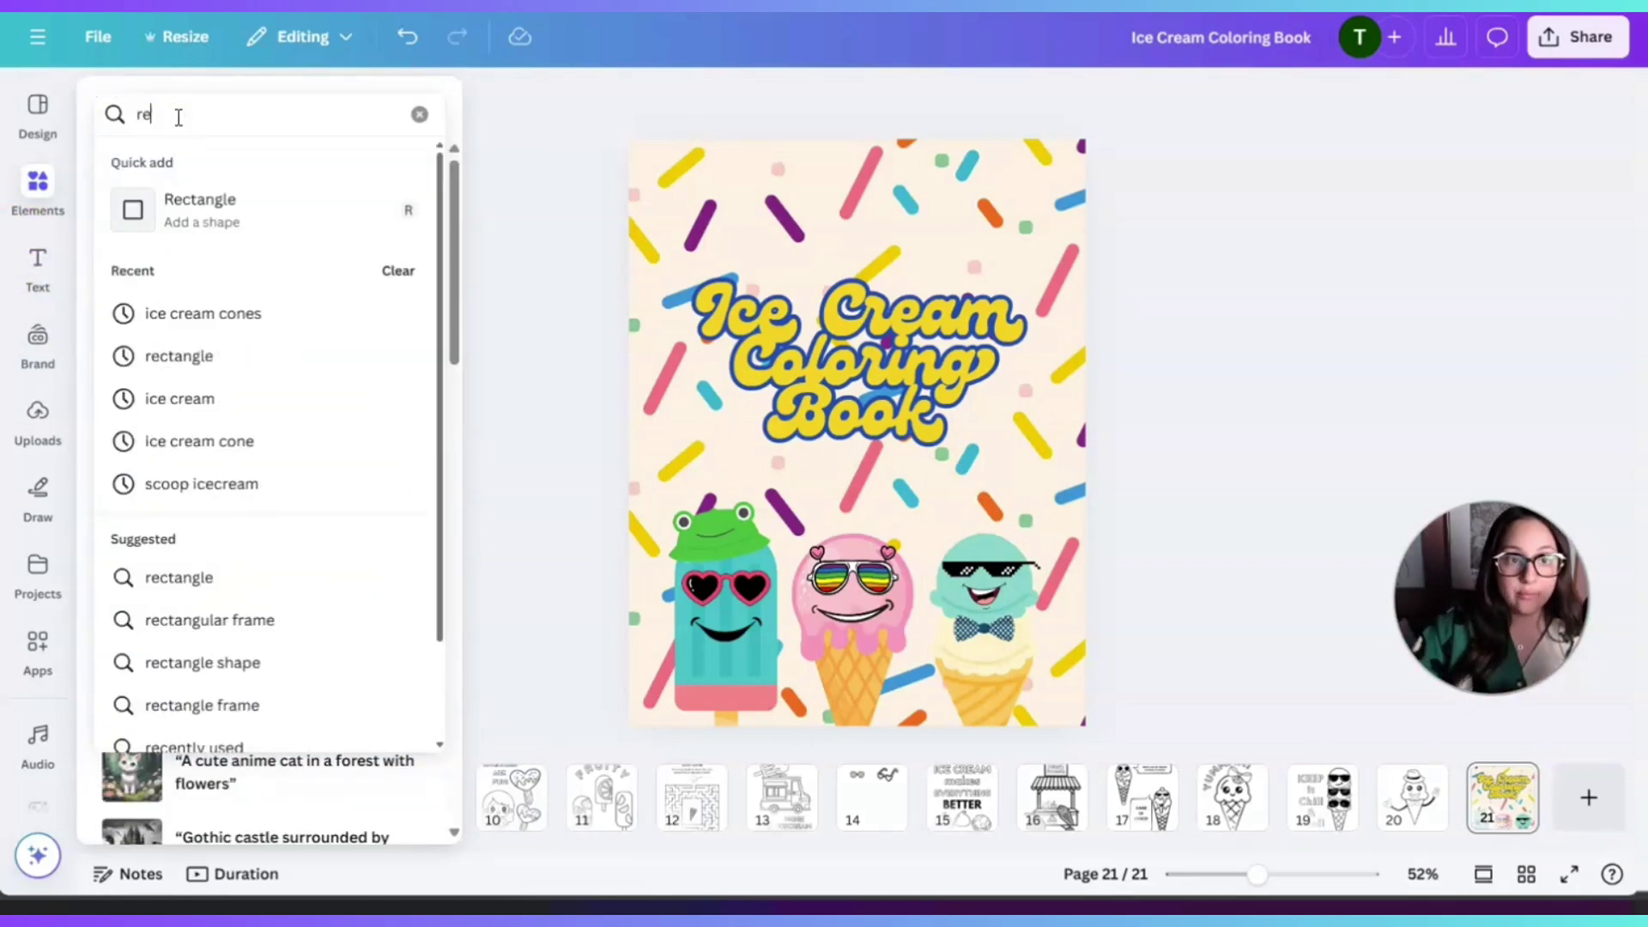
pyautogui.click(273, 211)
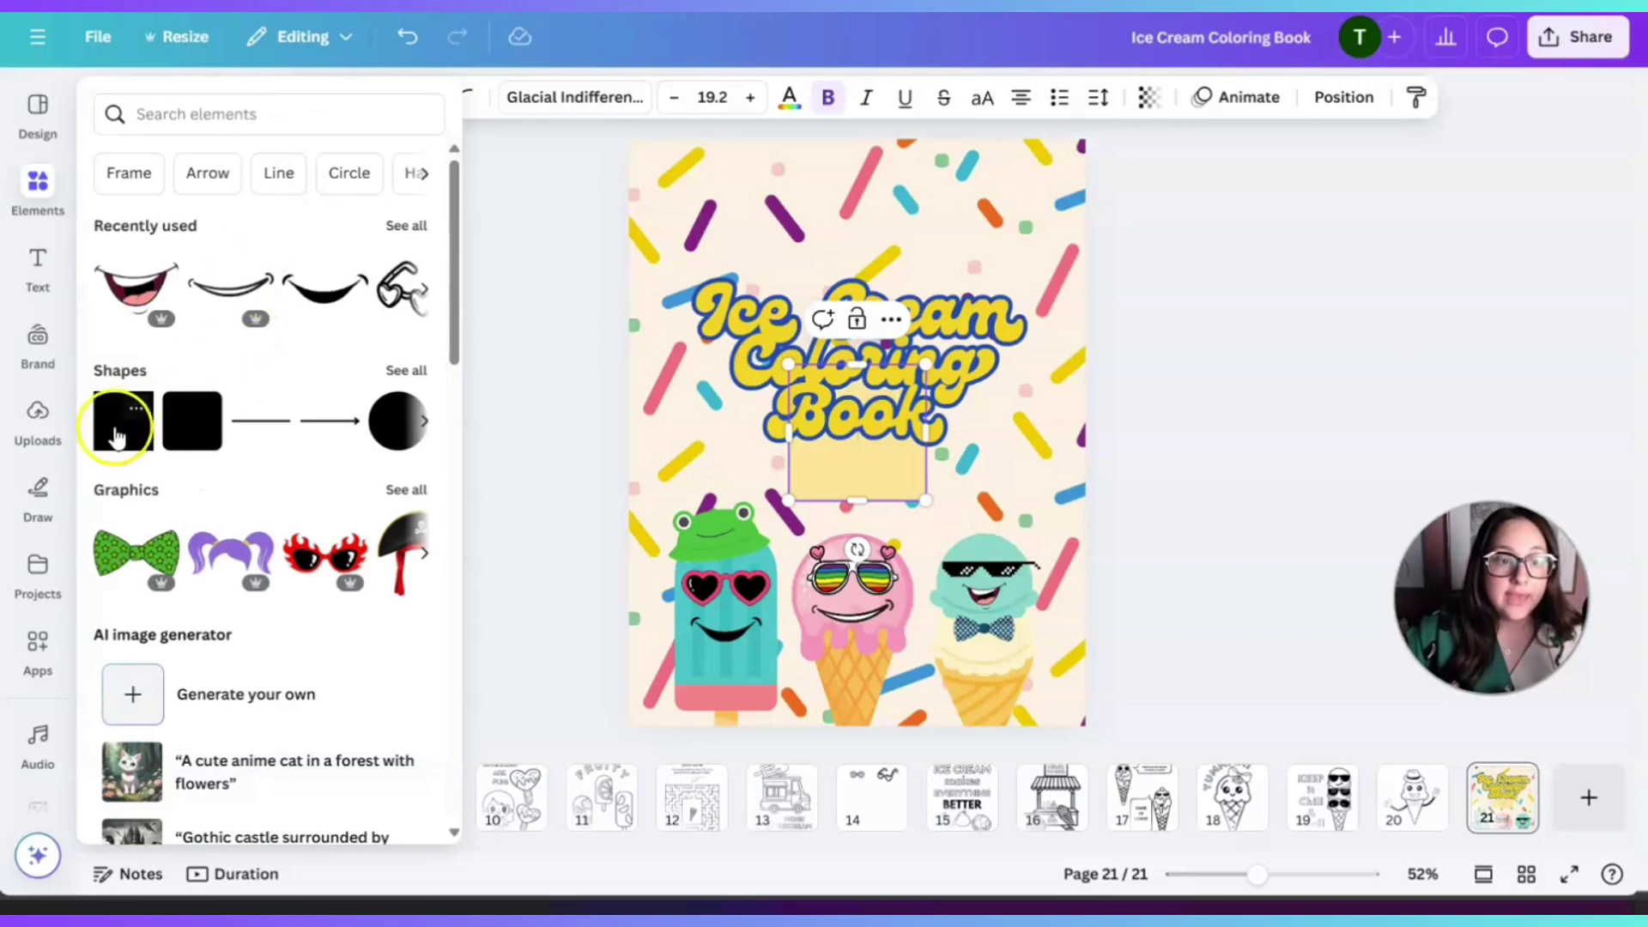
pyautogui.click(118, 436)
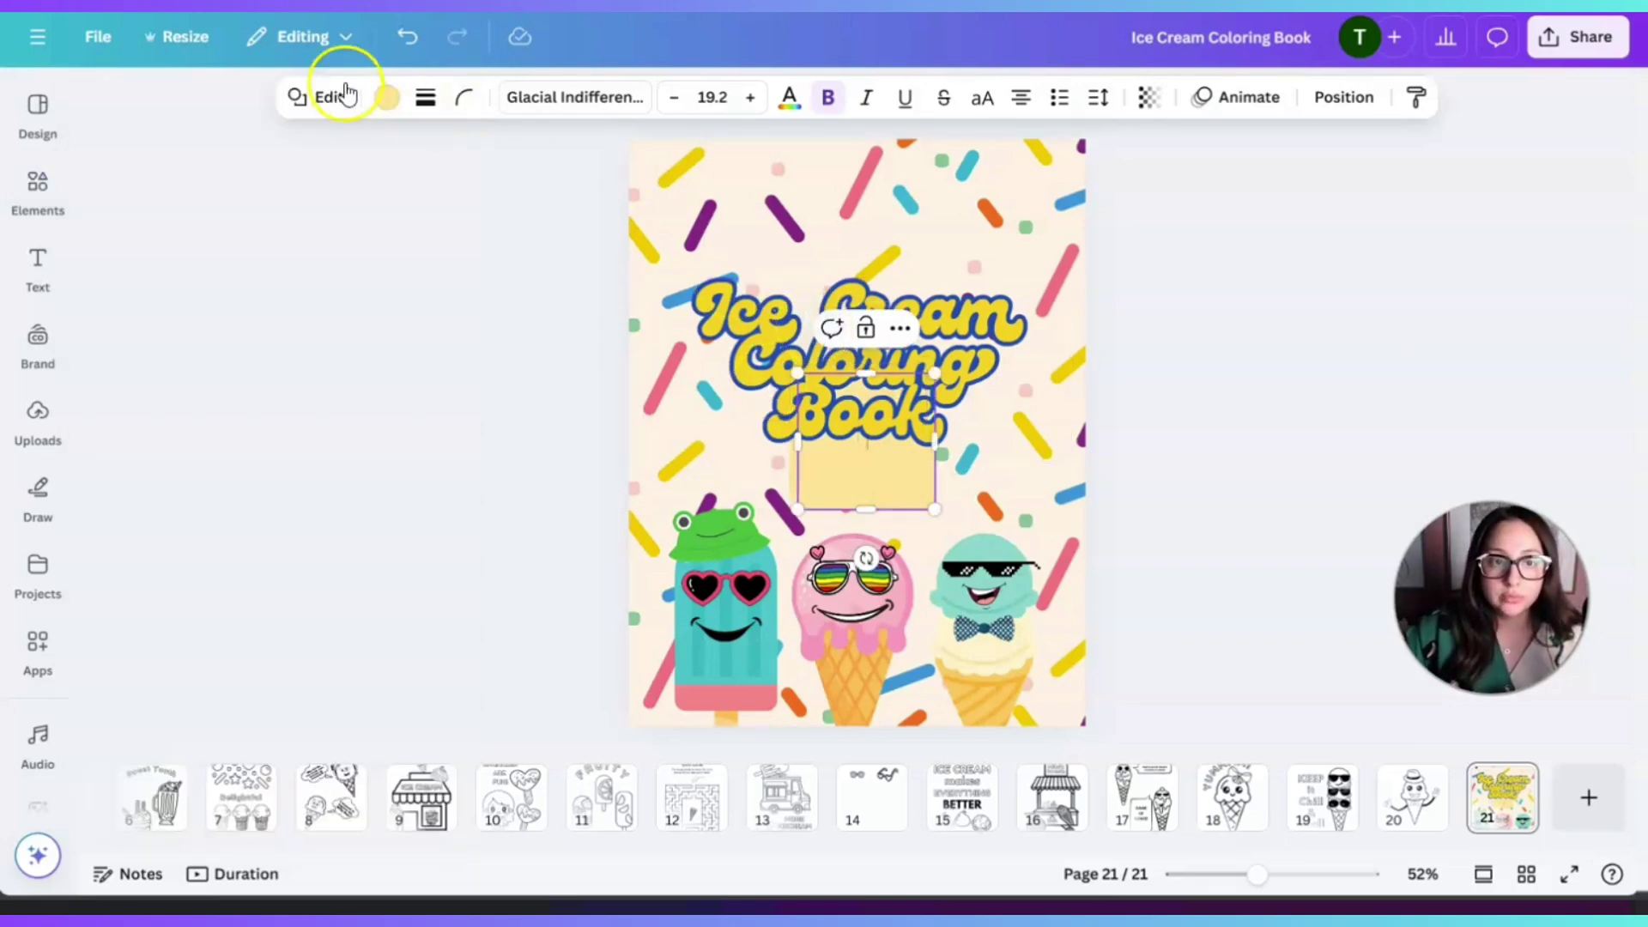
pyautogui.click(401, 39)
# - Move the yellow rectangle to the cover's top edge, stretch it across the full page width and reduce it to a thin band
pyautogui.moveTo(897, 480); pyautogui.dragTo(1086, 166)
pyautogui.moveTo(788, 170); pyautogui.dragTo(631, 176)
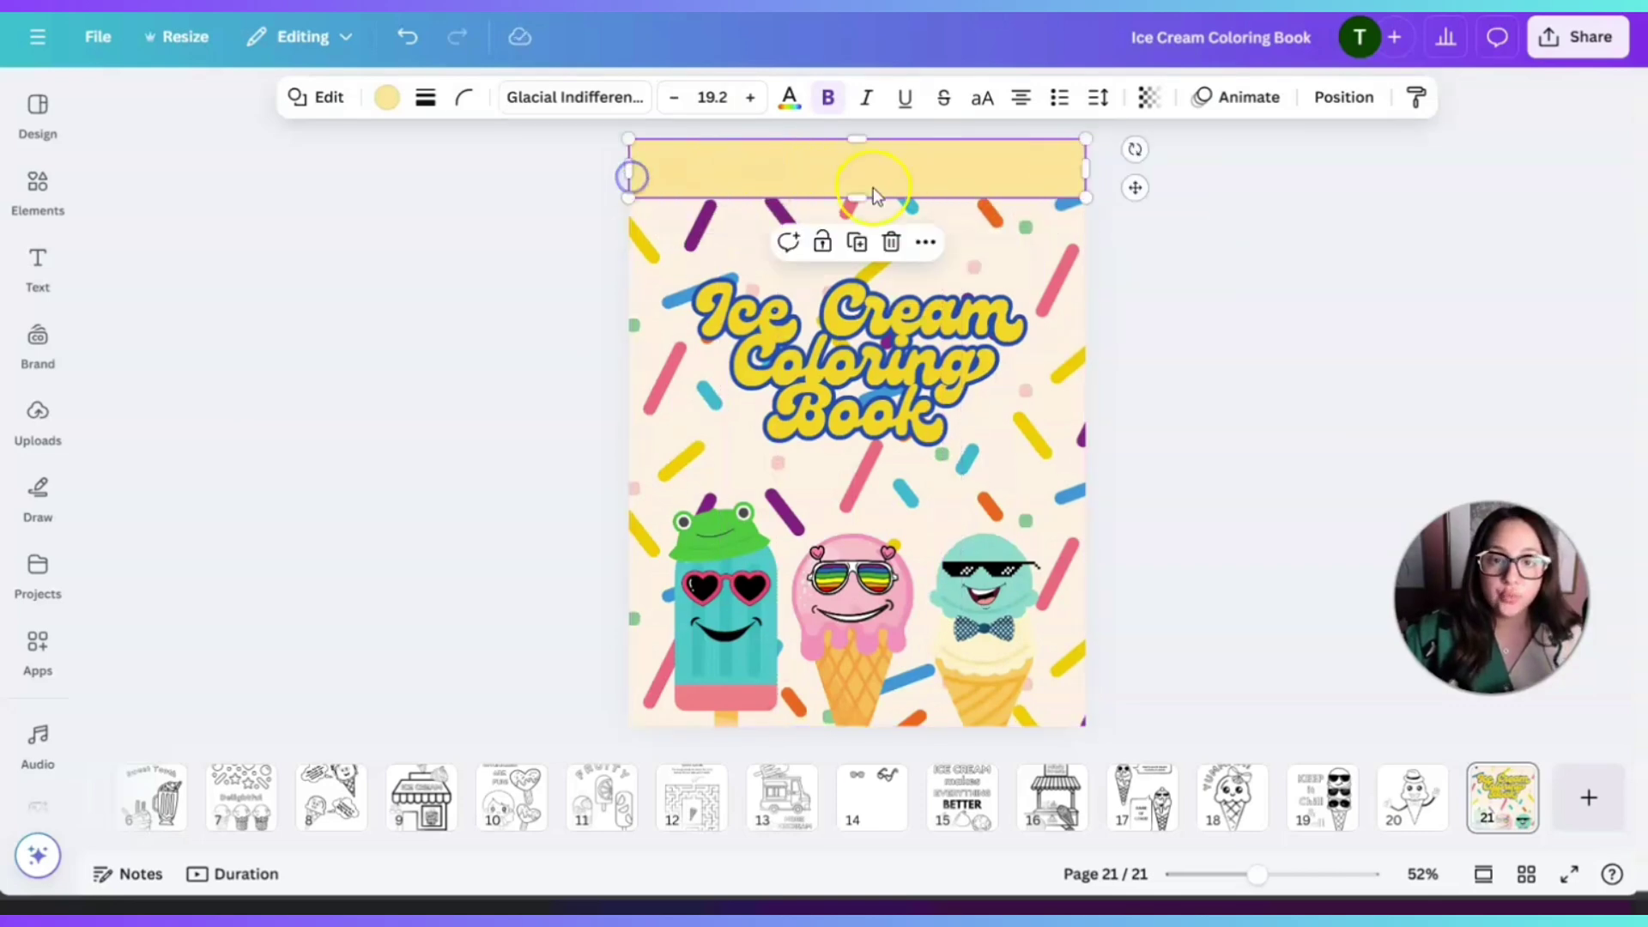
pyautogui.moveTo(863, 195); pyautogui.dragTo(862, 173)
pyautogui.click(1160, 257)
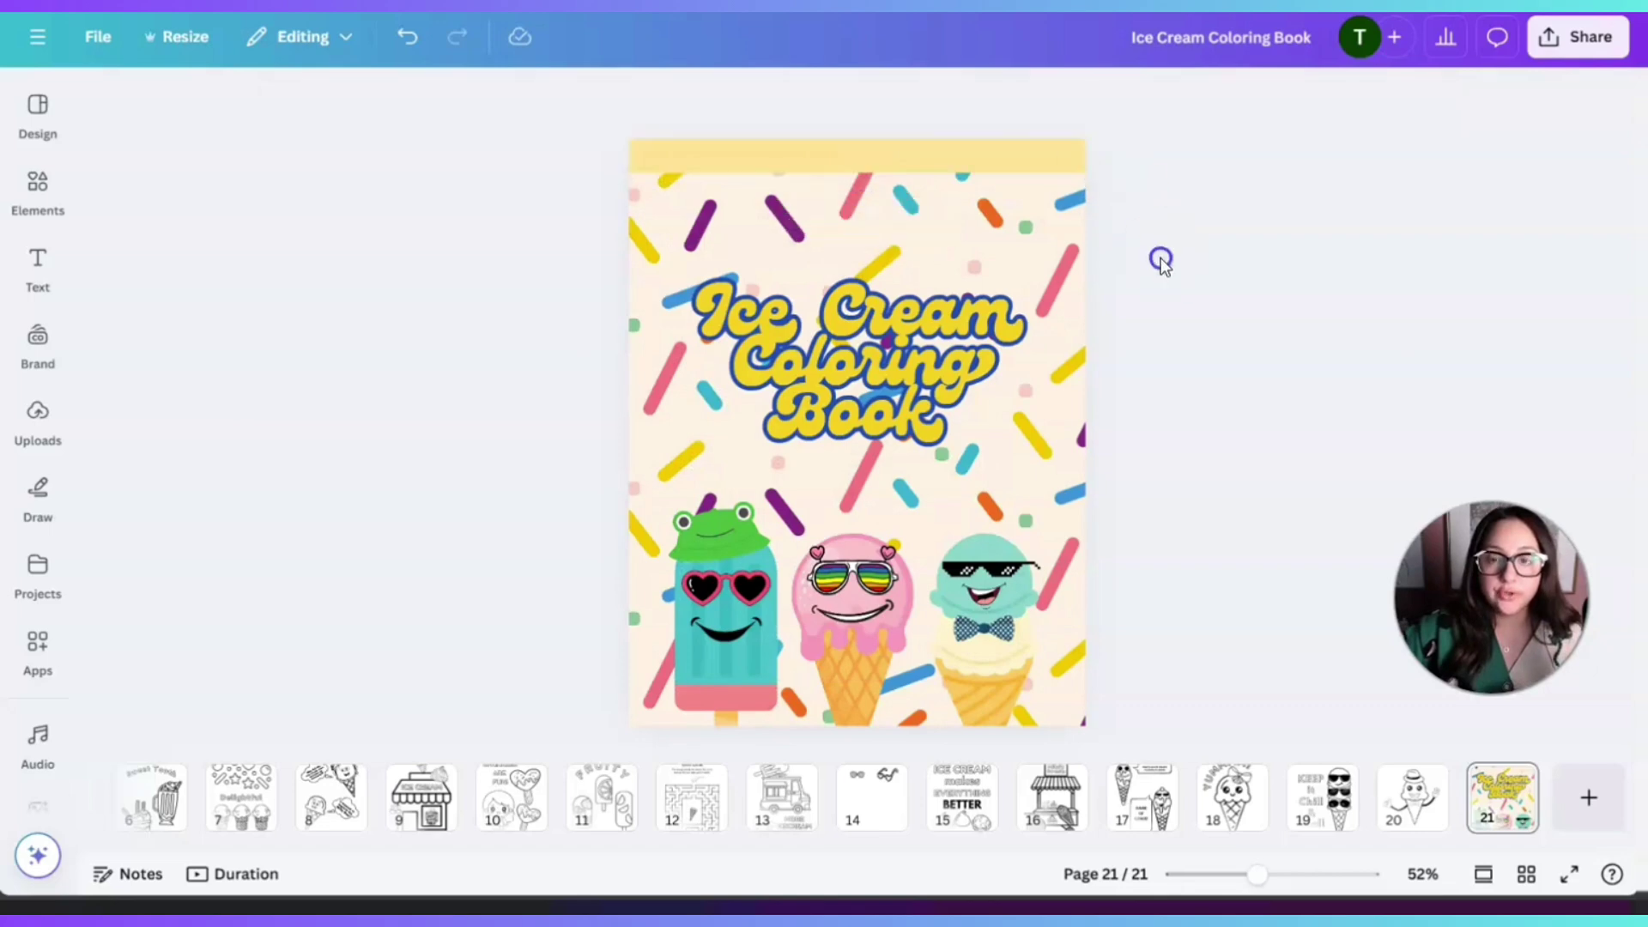
pyautogui.click(944, 161)
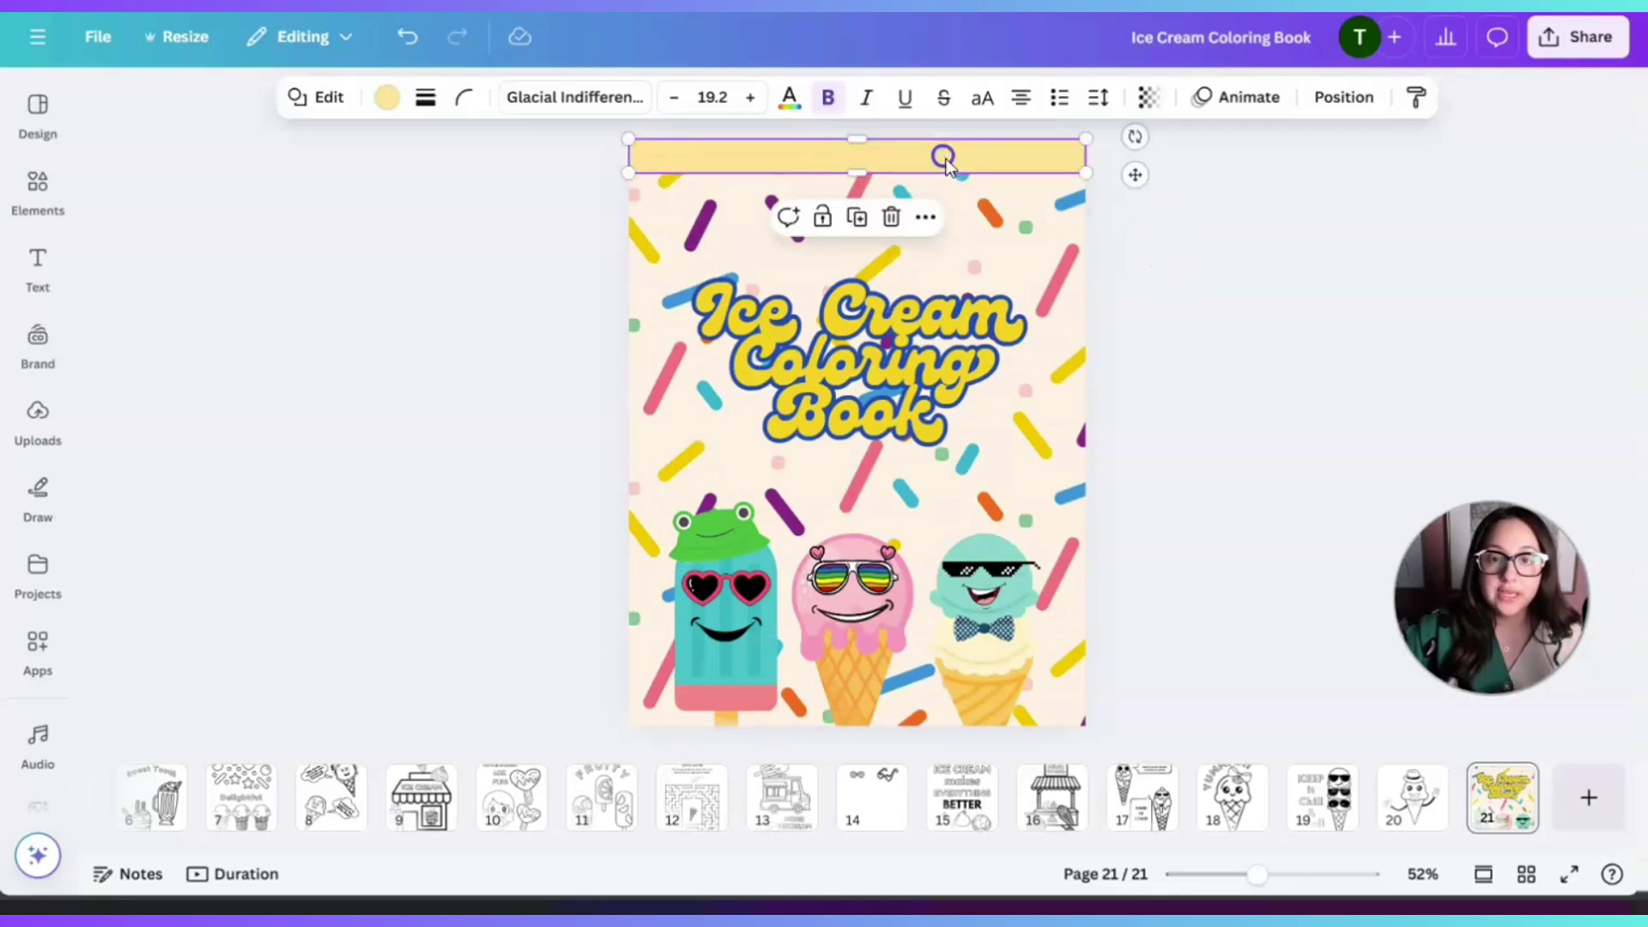
# - Duplicate the yellow band at the cover's top edge and place the copy along the page's bottom edge
pyautogui.click(857, 218)
pyautogui.moveTo(887, 172); pyautogui.dragTo(878, 706)
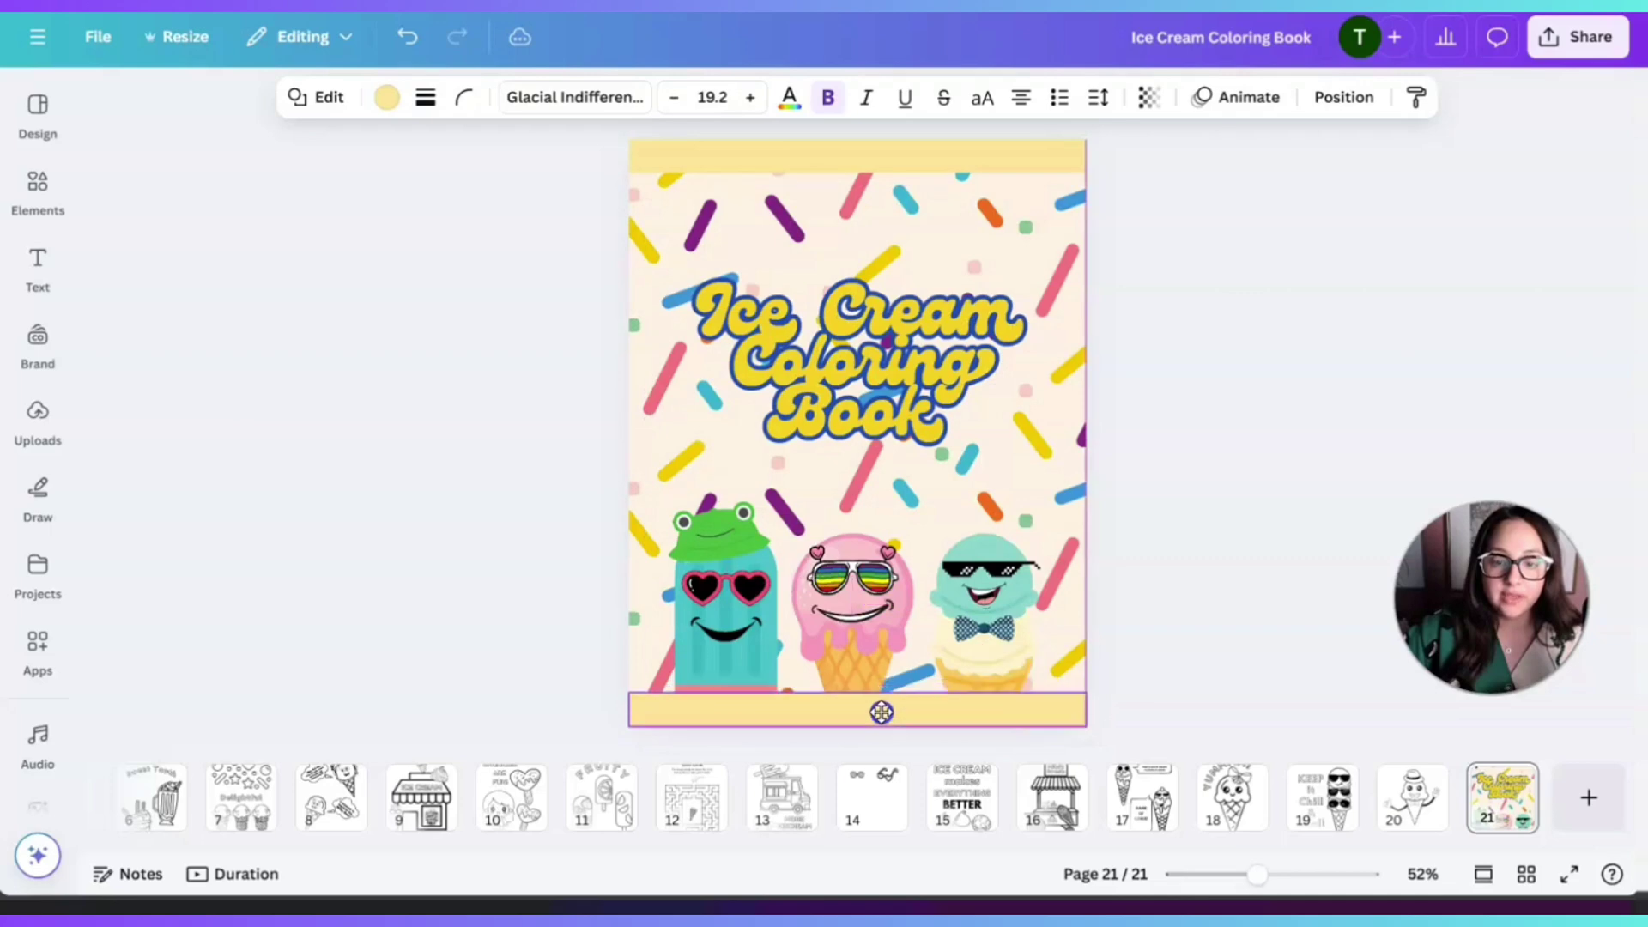
pyautogui.click(1235, 512)
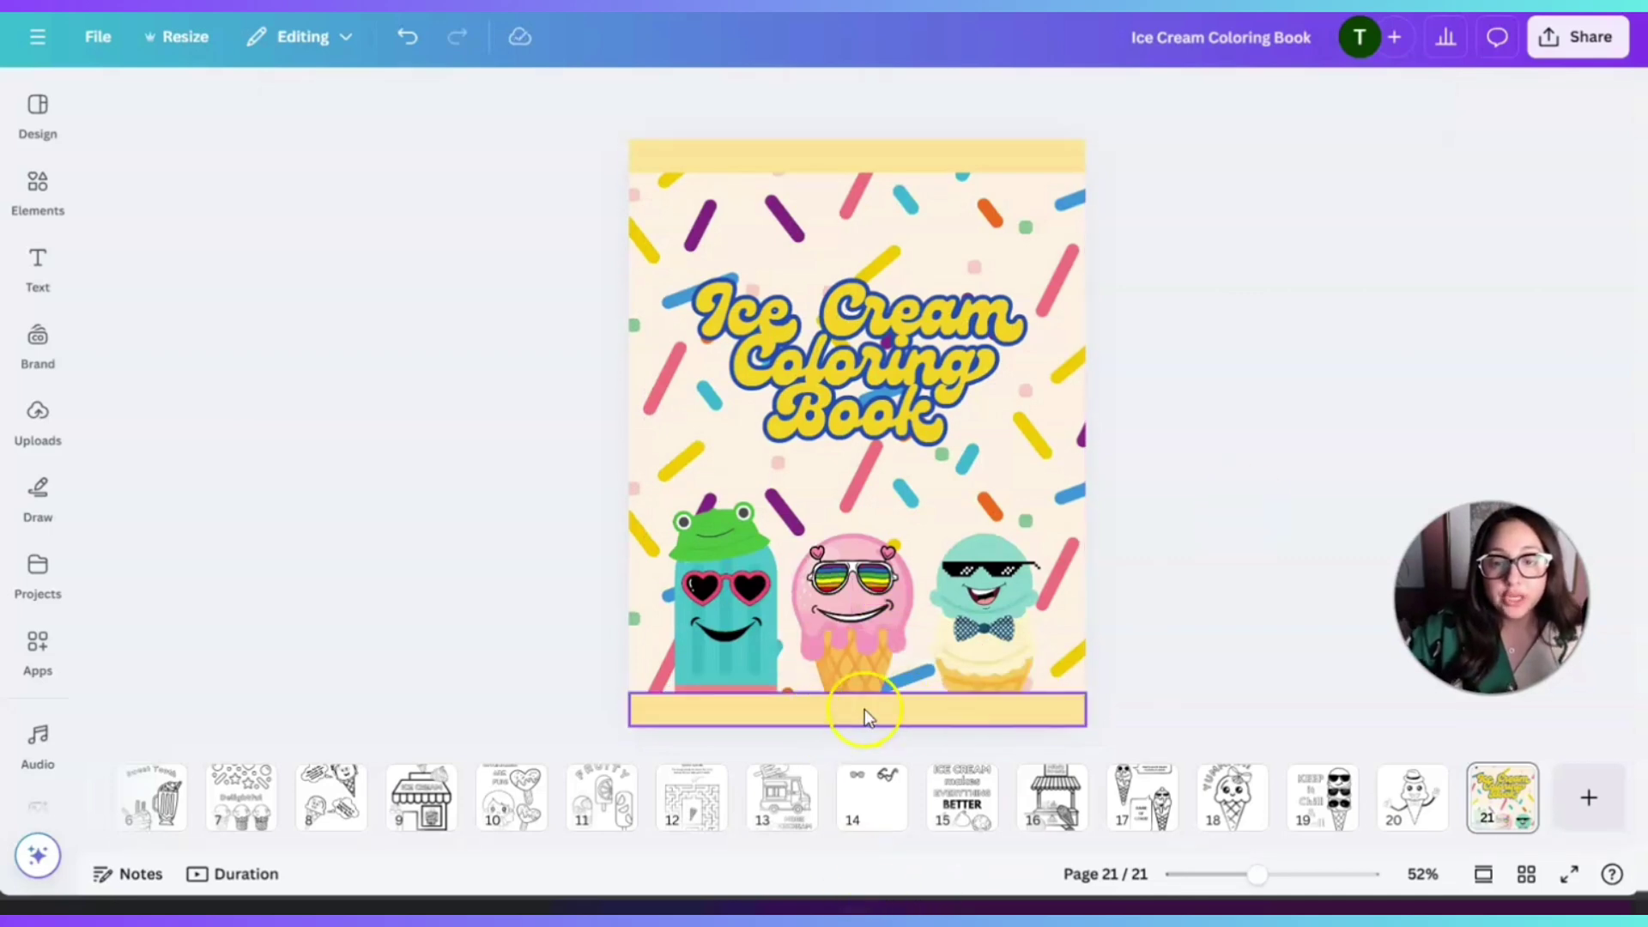
# - Recolor both the top and bottom cover bands with the deeper yellow from the photo colors
pyautogui.click(1000, 156)
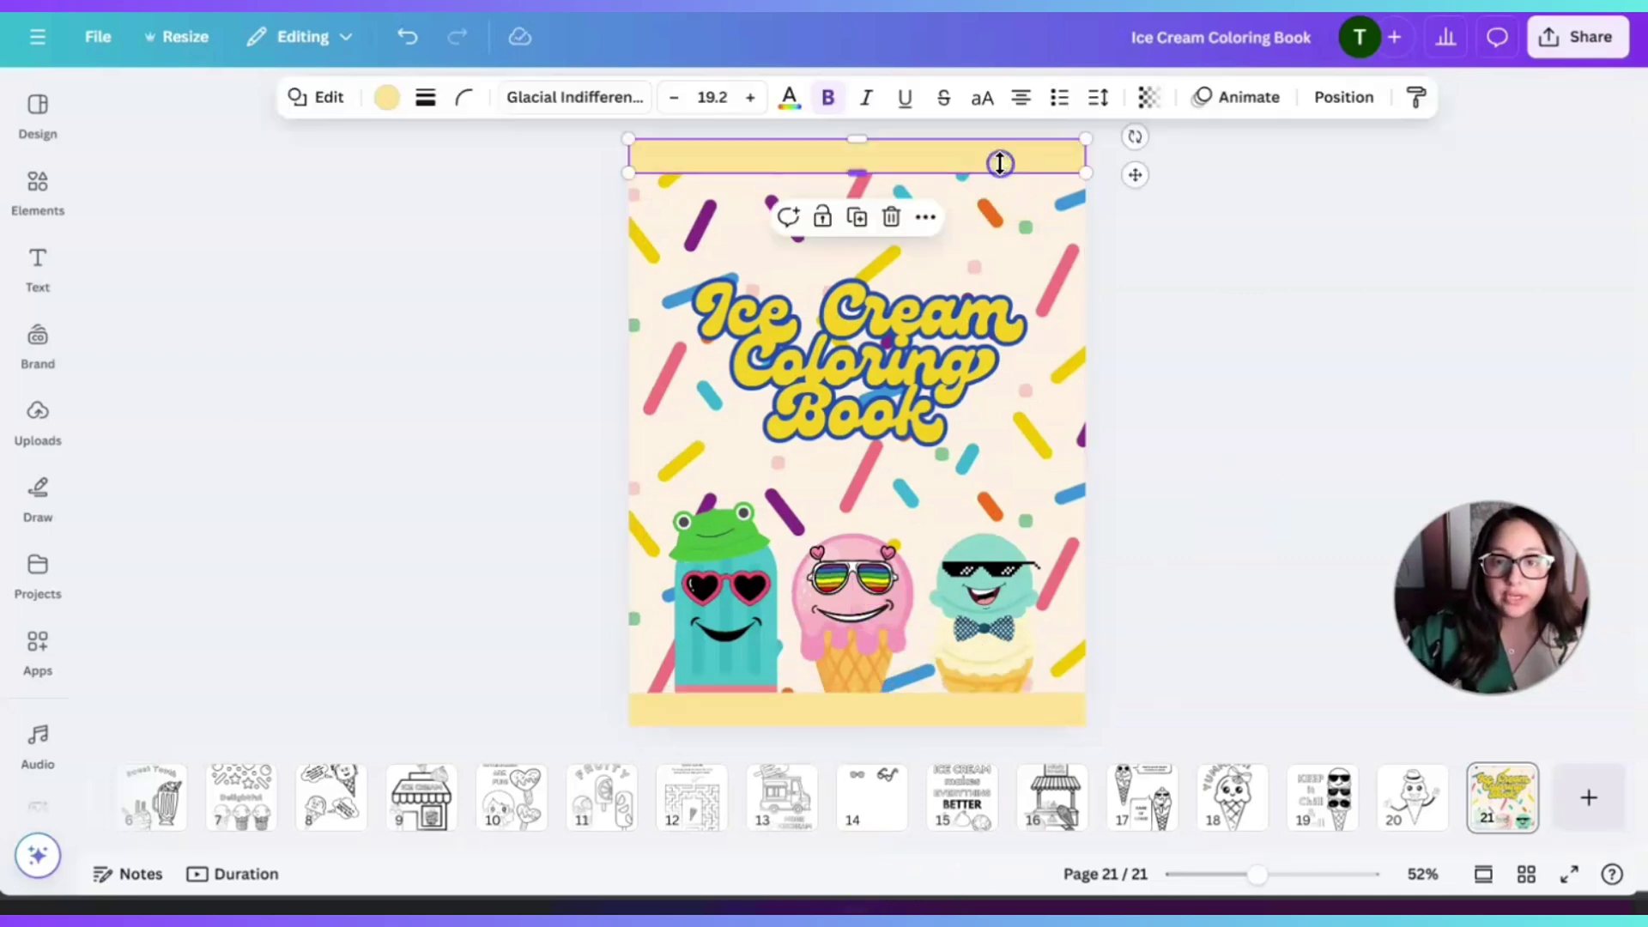
pyautogui.click(379, 97)
pyautogui.scroll(-5, 283, 601)
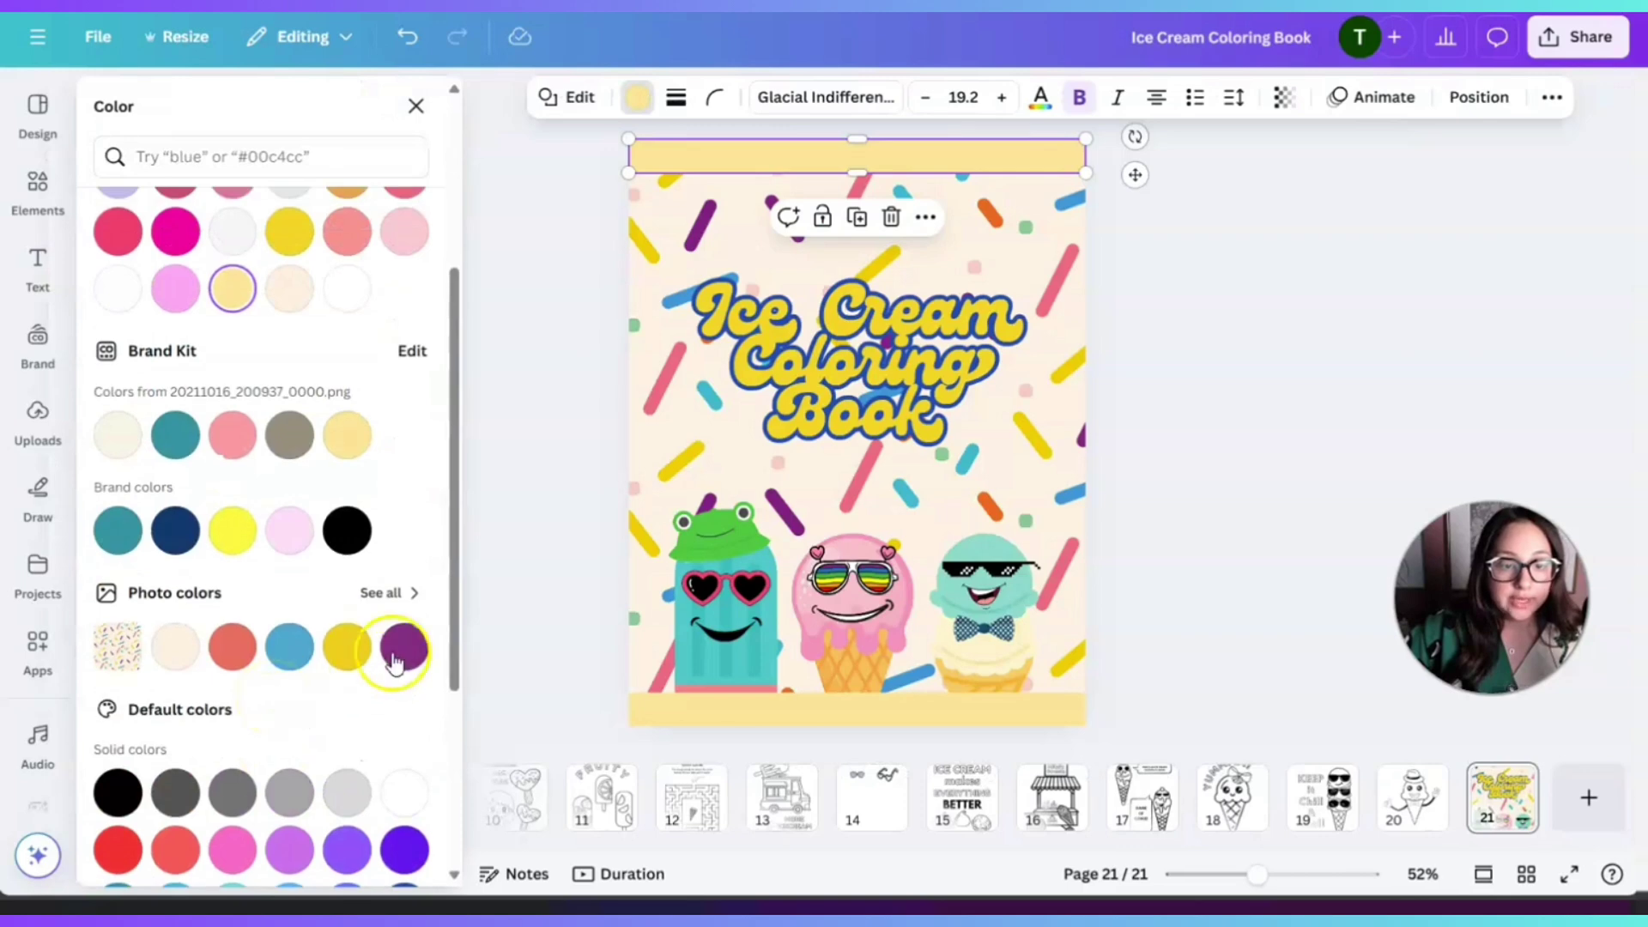
pyautogui.click(346, 645)
pyautogui.click(951, 712)
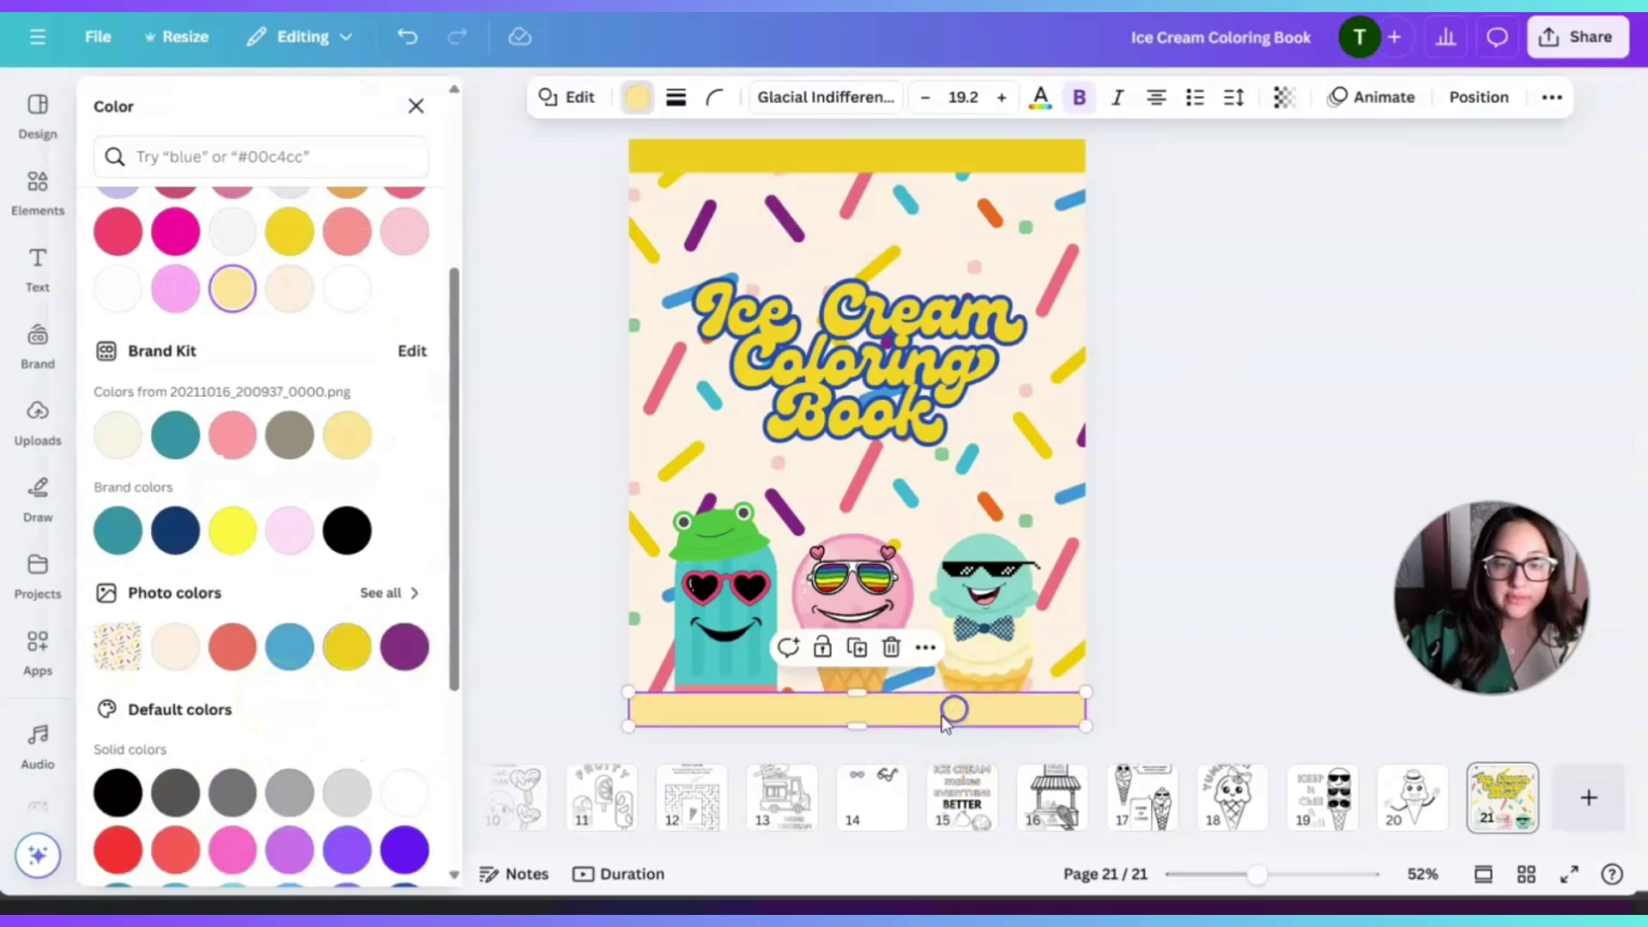
pyautogui.click(344, 649)
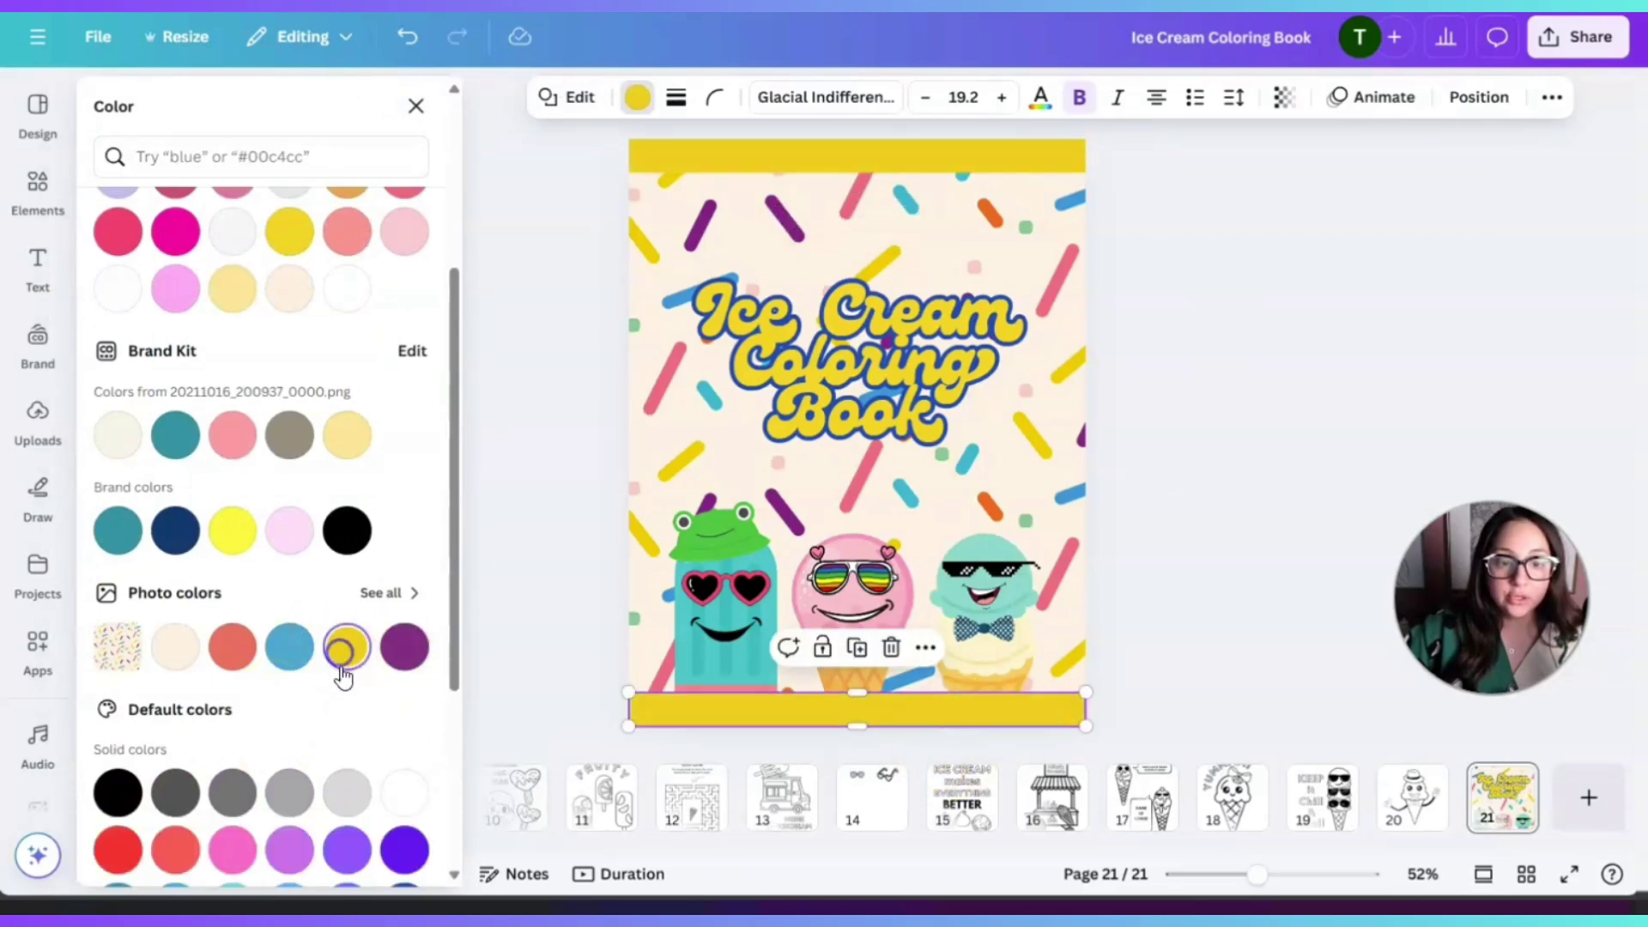
pyautogui.click(1238, 427)
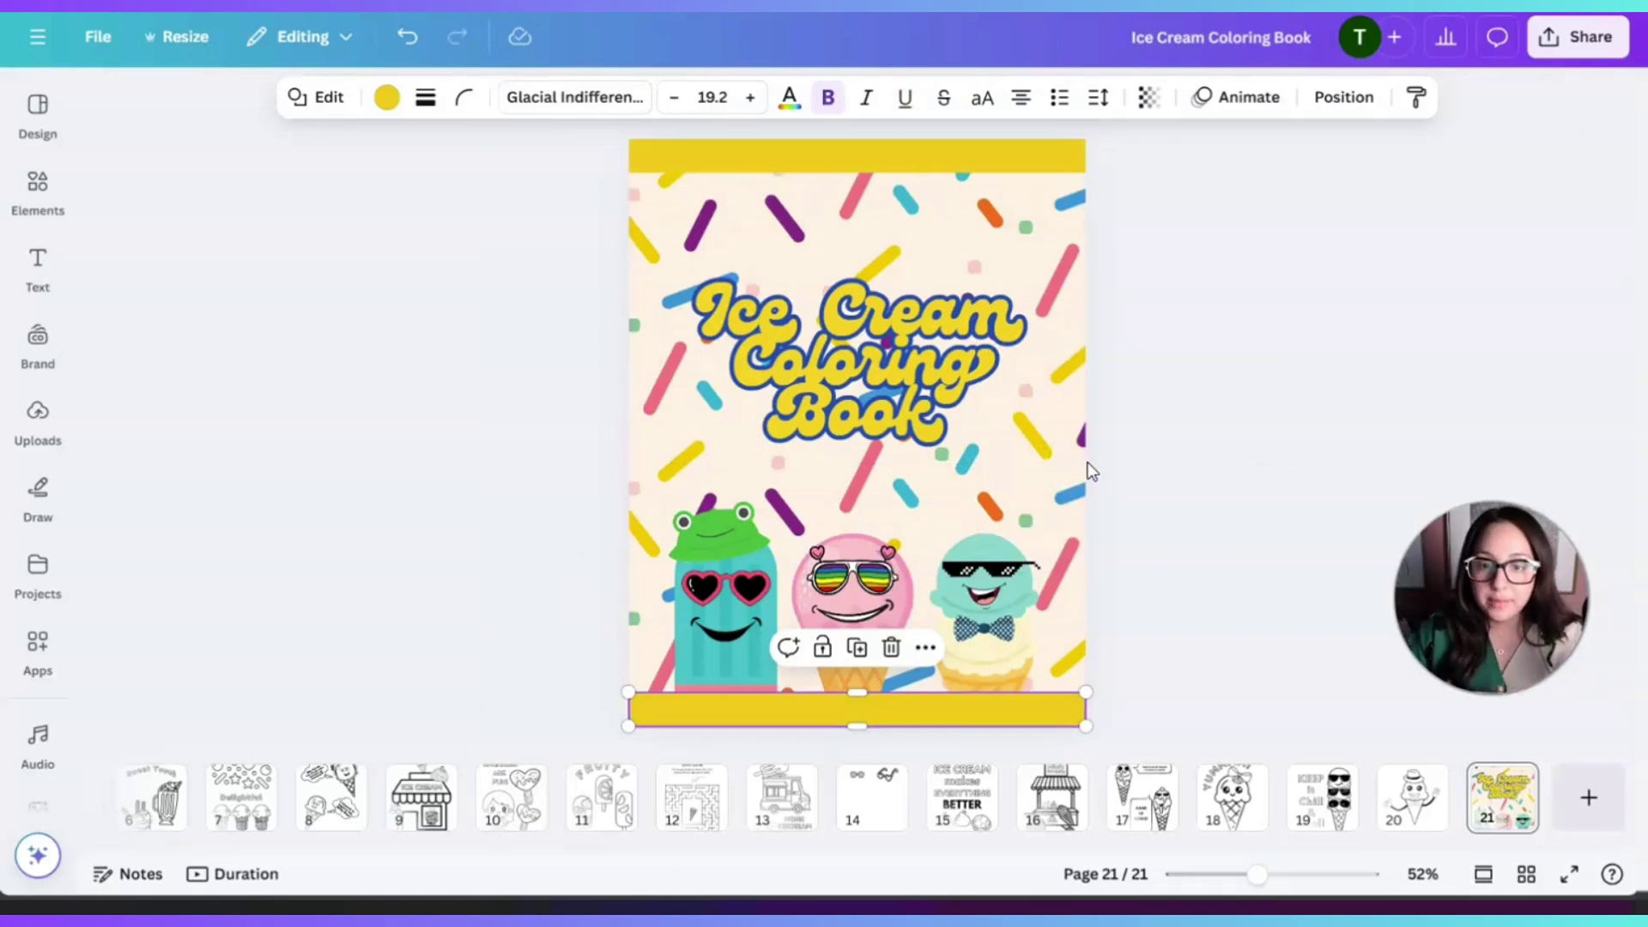
pyautogui.click(873, 154)
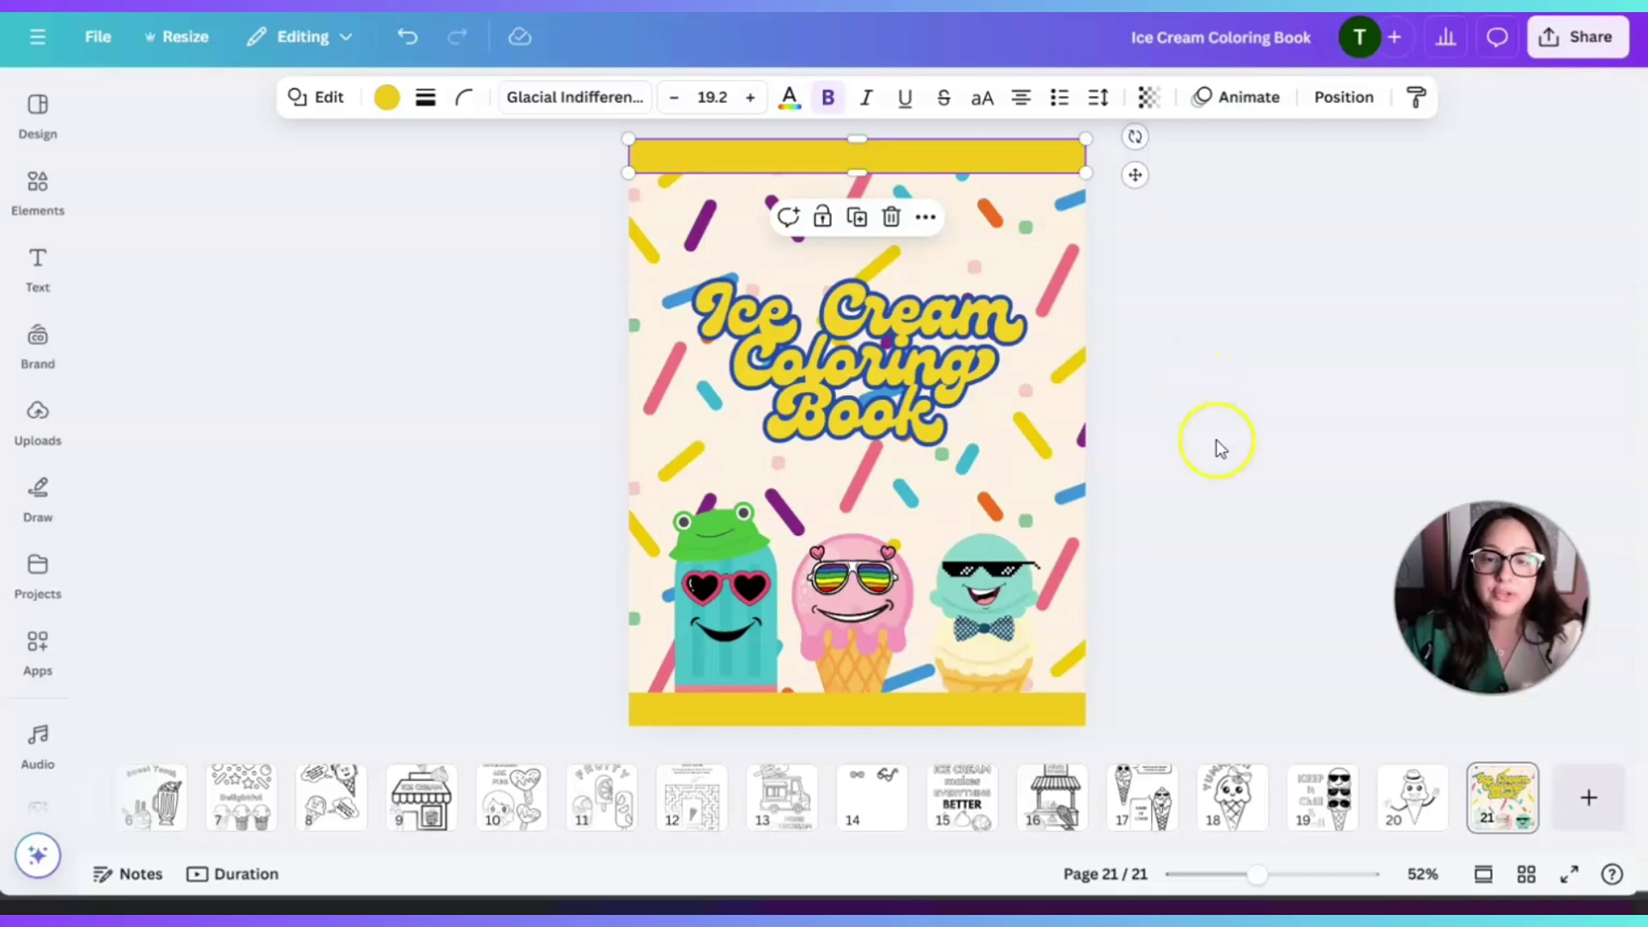
pyautogui.click(1156, 239)
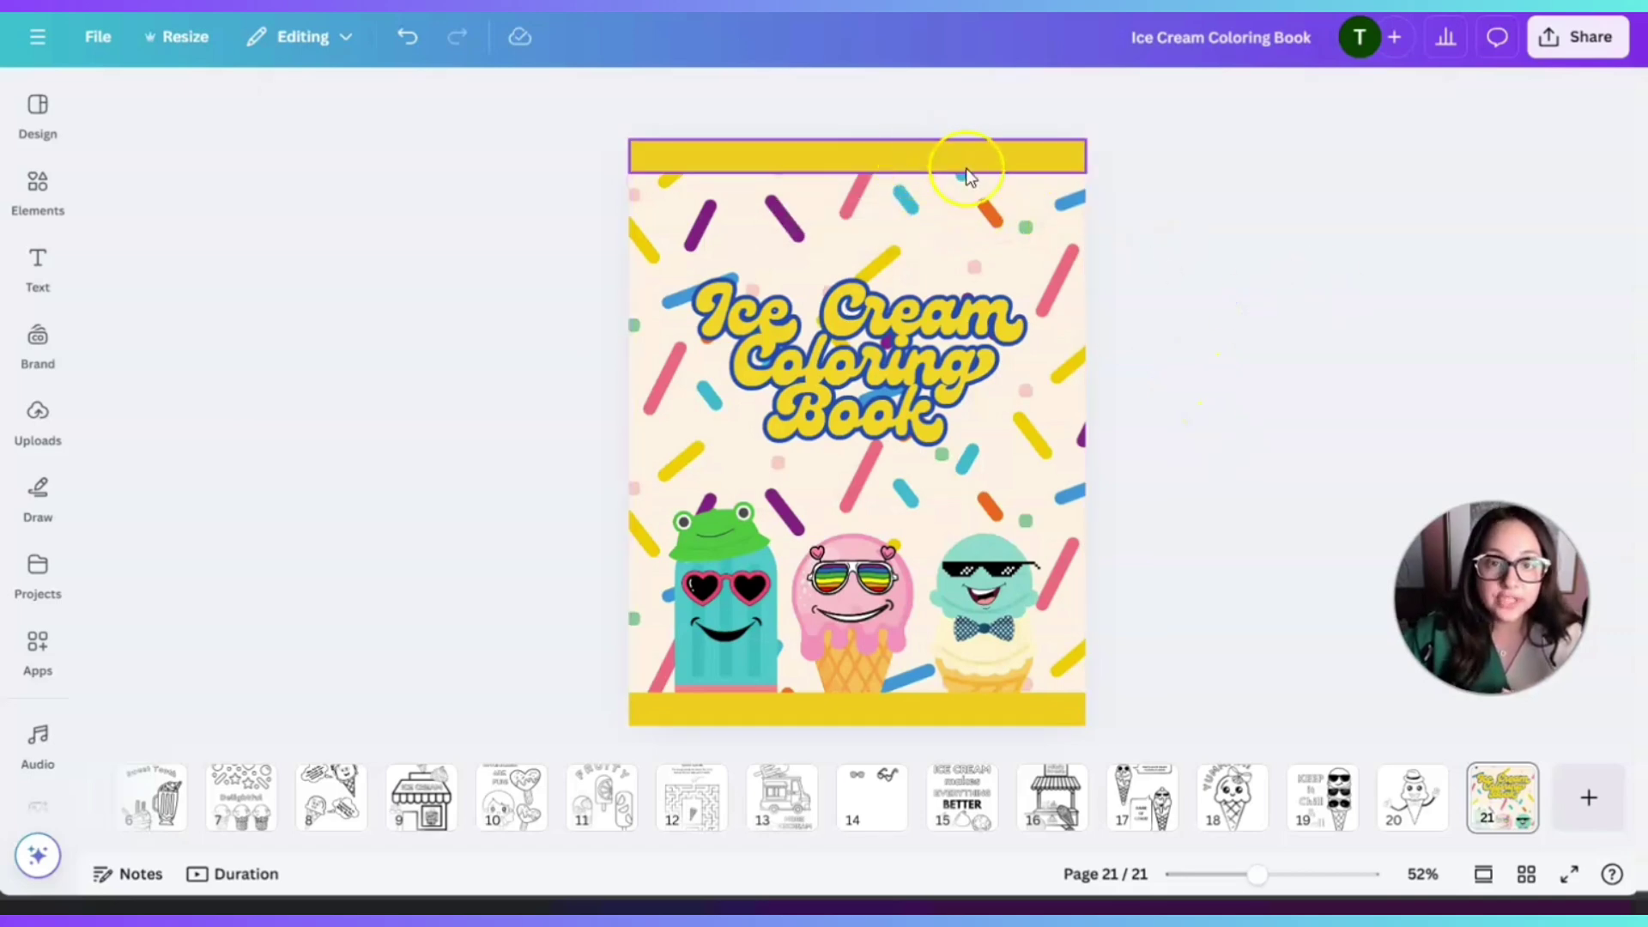
# - Add a subheading, move it onto the cover's top band and change its text to "Bold and Easy Activity Book"
pyautogui.click(36, 266)
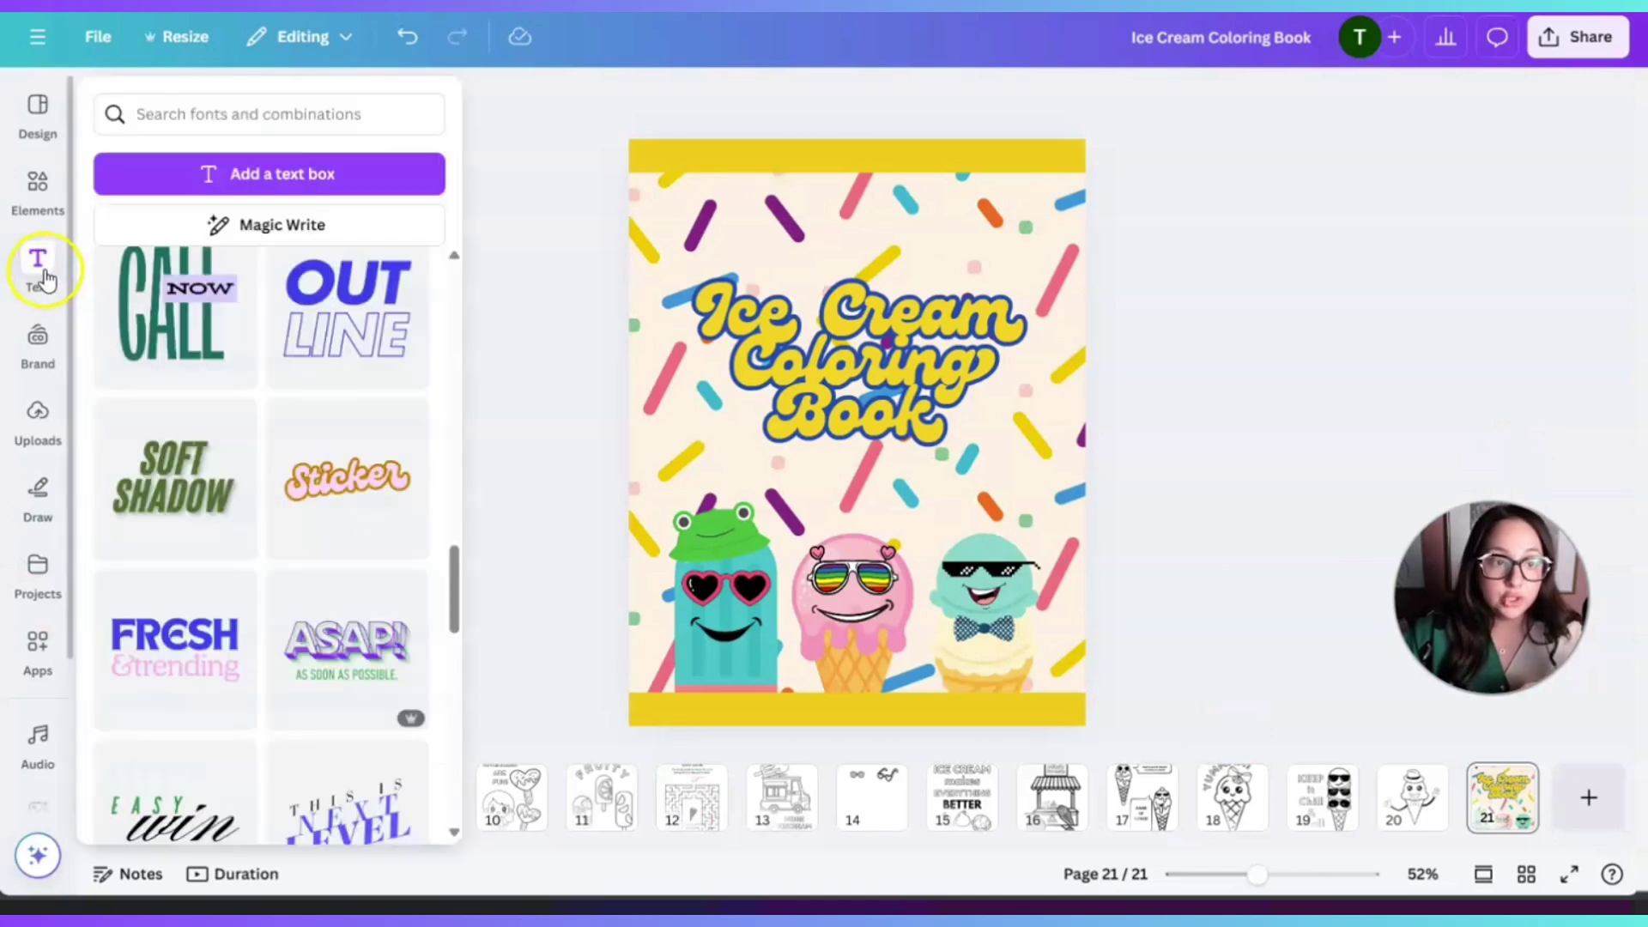
pyautogui.scroll(10, 232, 412)
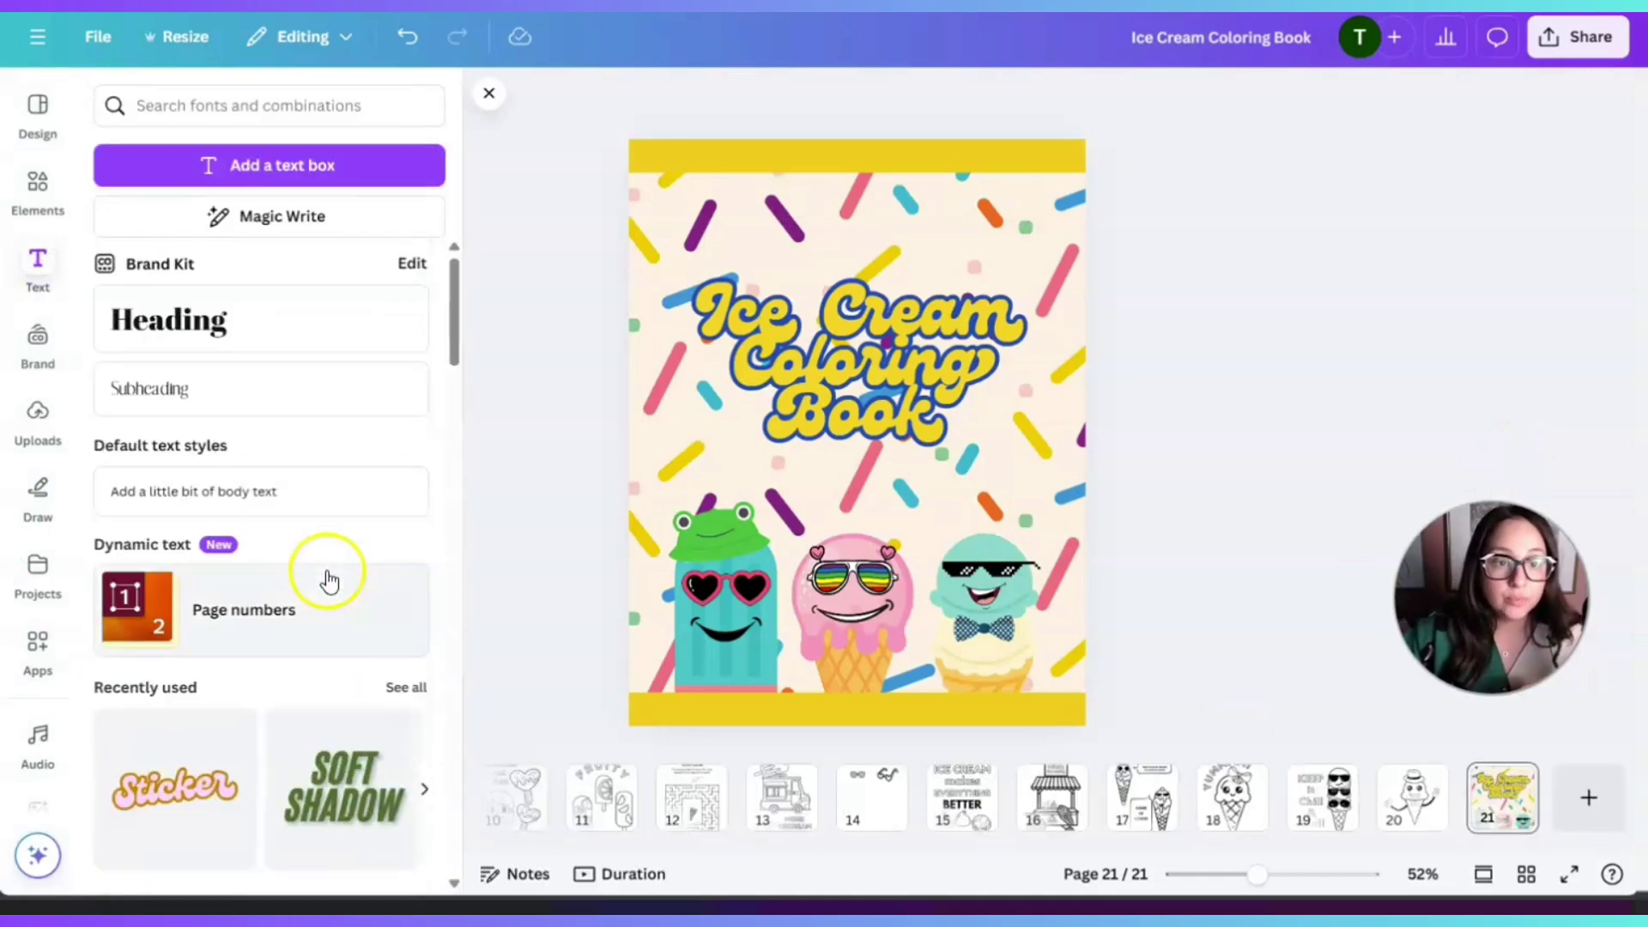
pyautogui.click(180, 393)
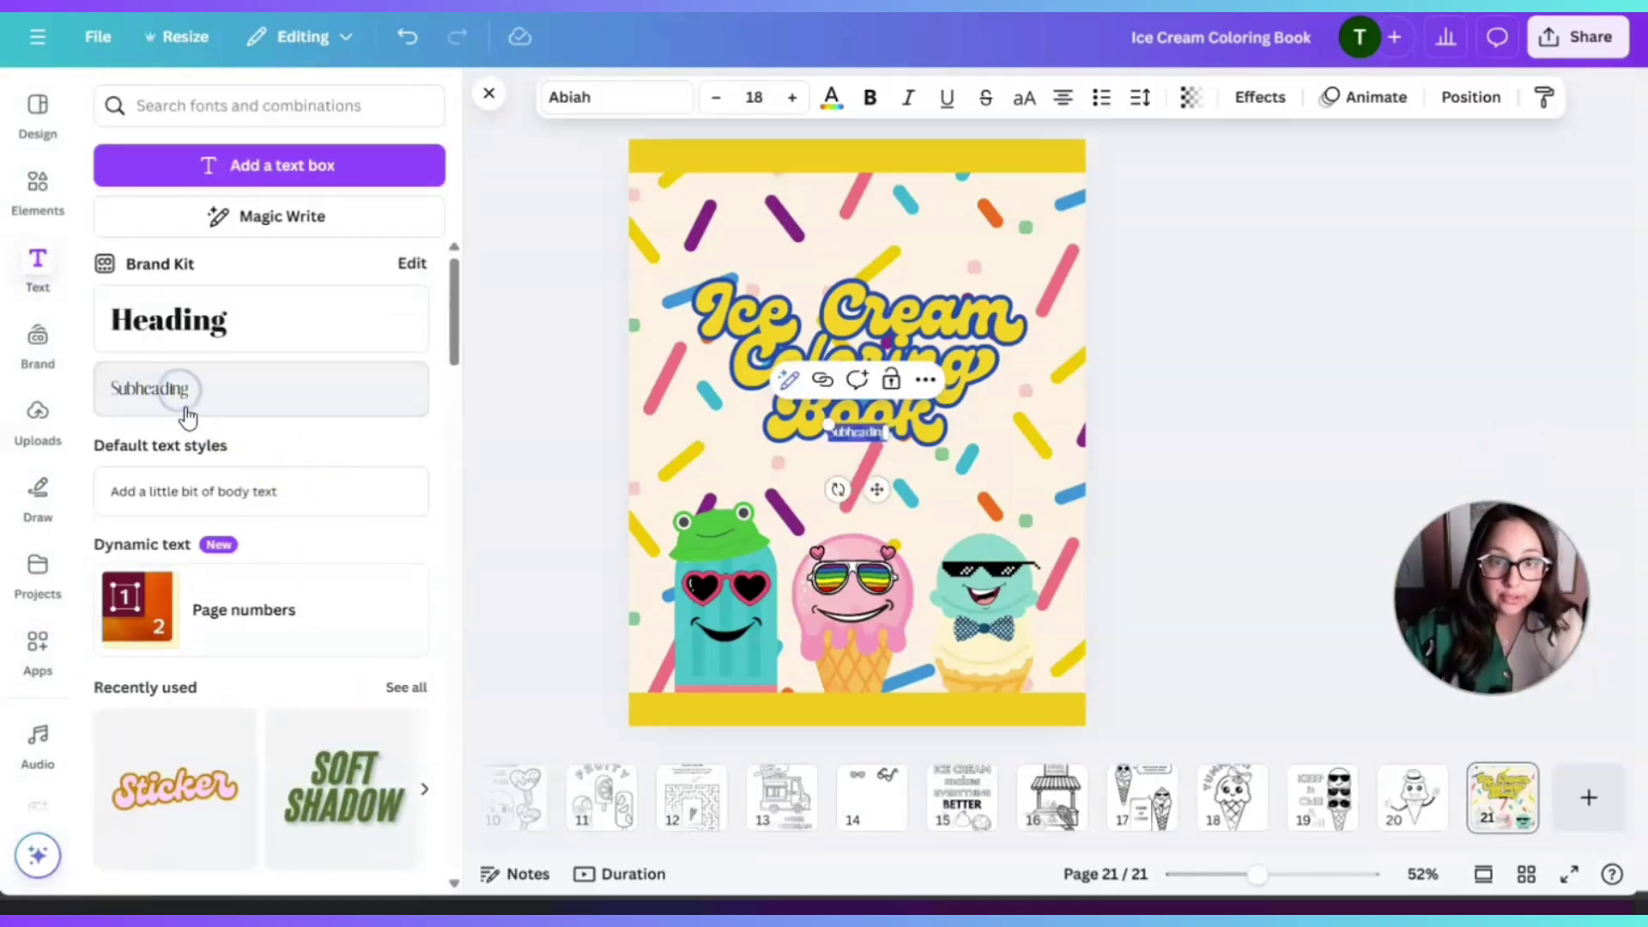
pyautogui.moveTo(880, 488); pyautogui.dragTo(877, 209)
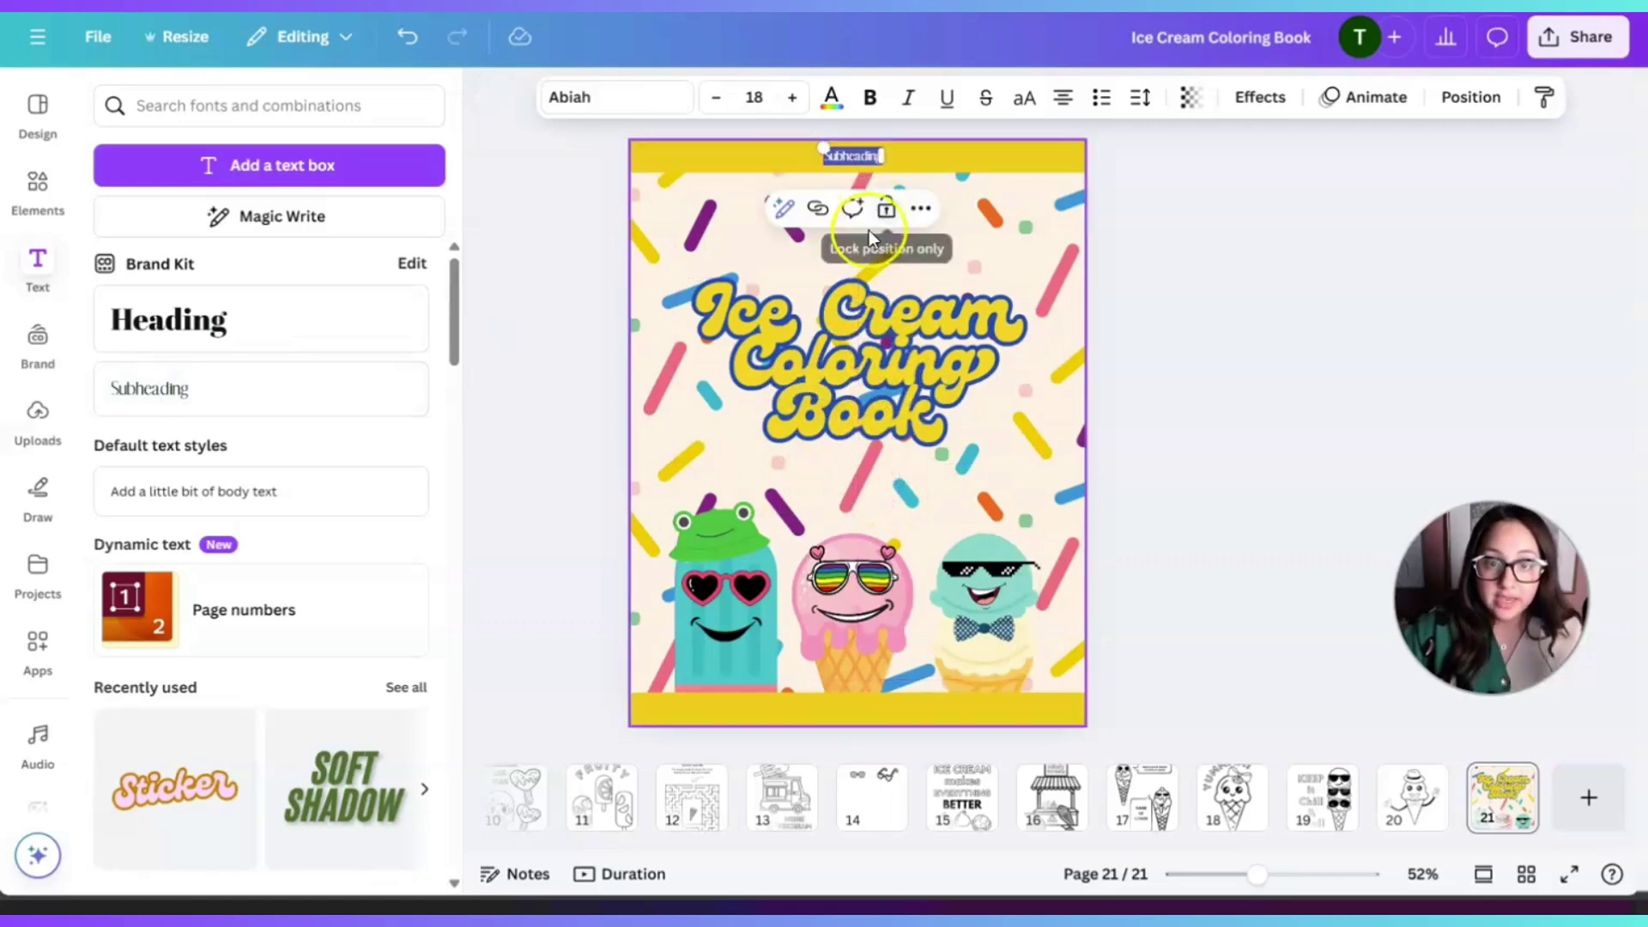
pyautogui.doubleClick(858, 155)
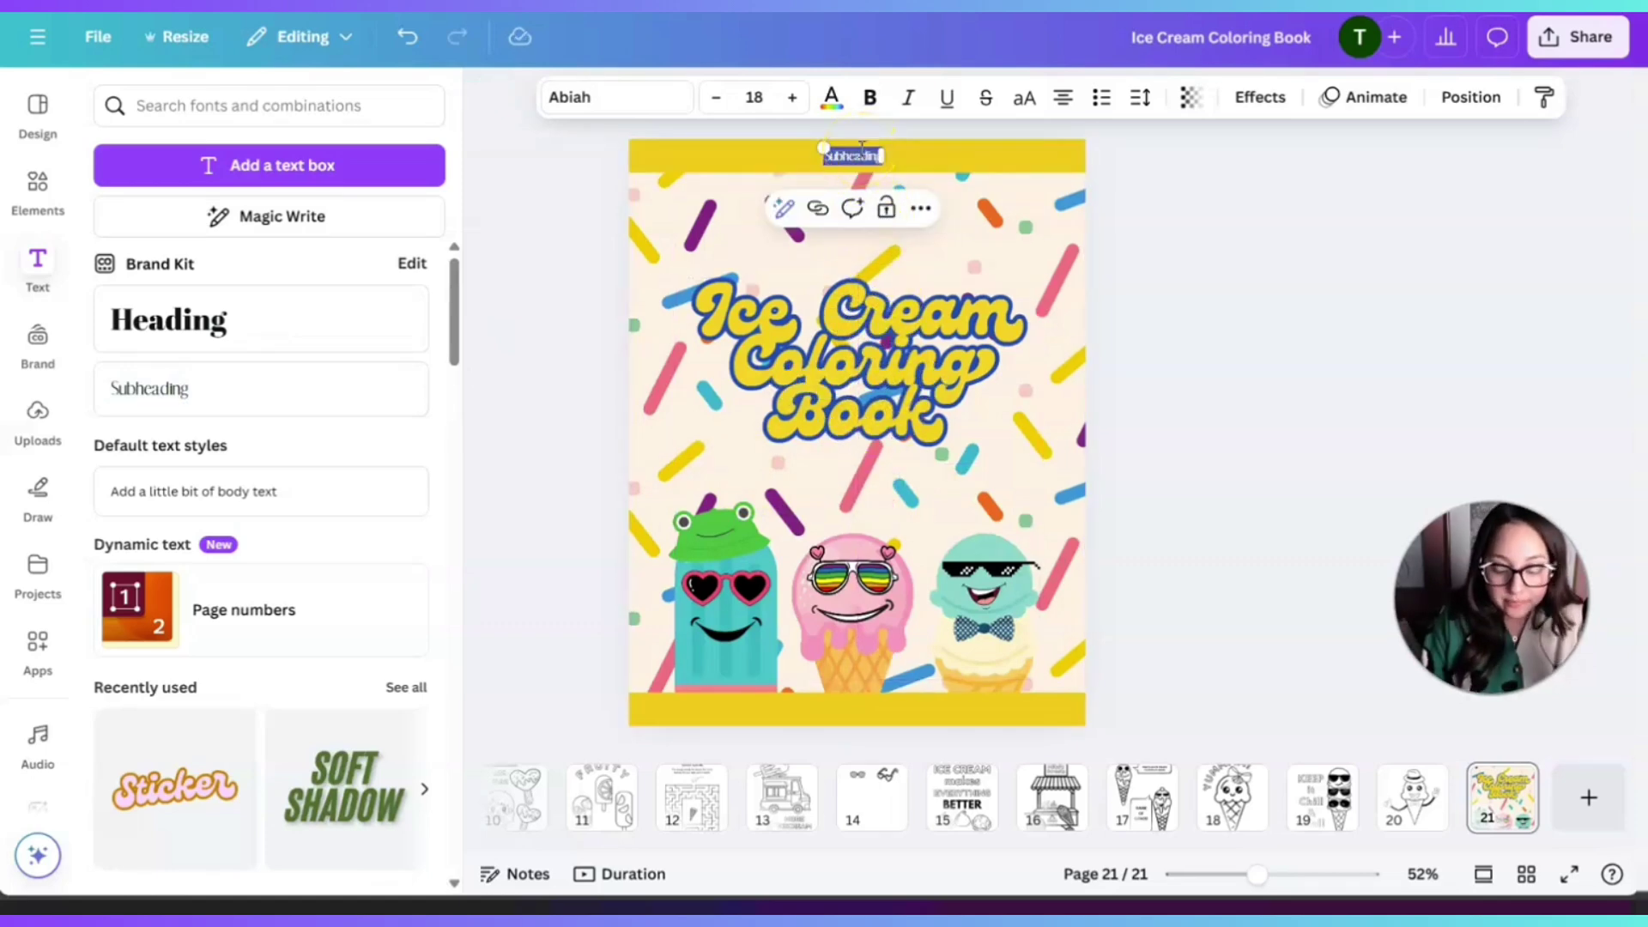
pyautogui.press('BackSpace')
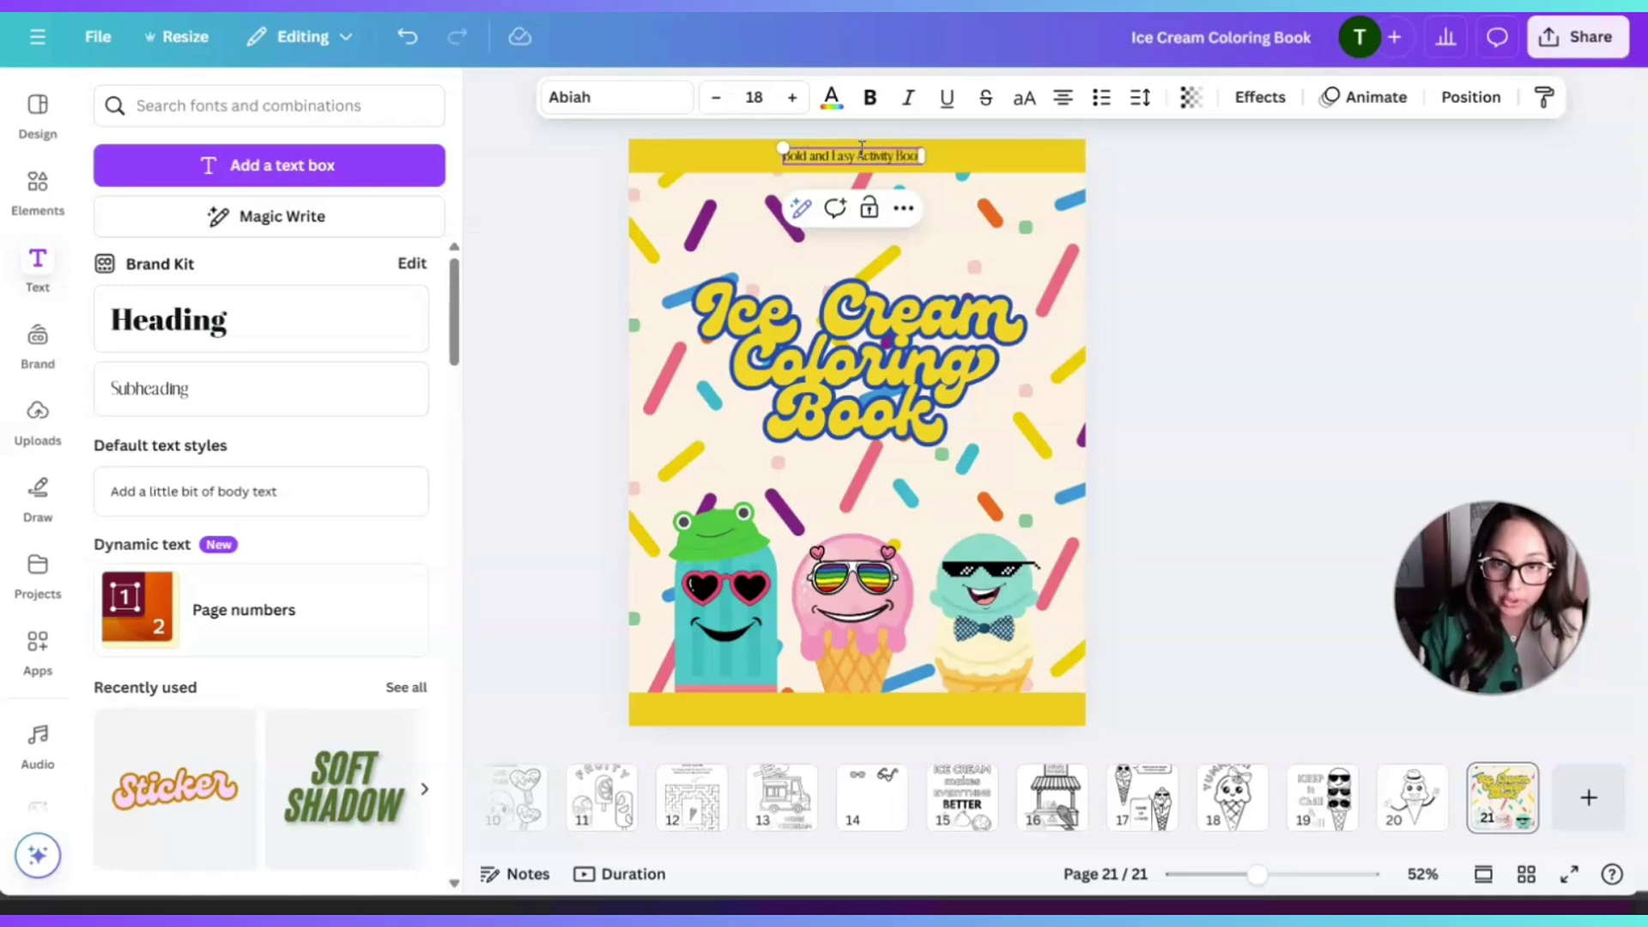
pyautogui.click(1186, 232)
# - Try Doublebass and Fredoka on the top band's text, and set its font to League Spartan
pyautogui.click(872, 156)
pyautogui.click(669, 98)
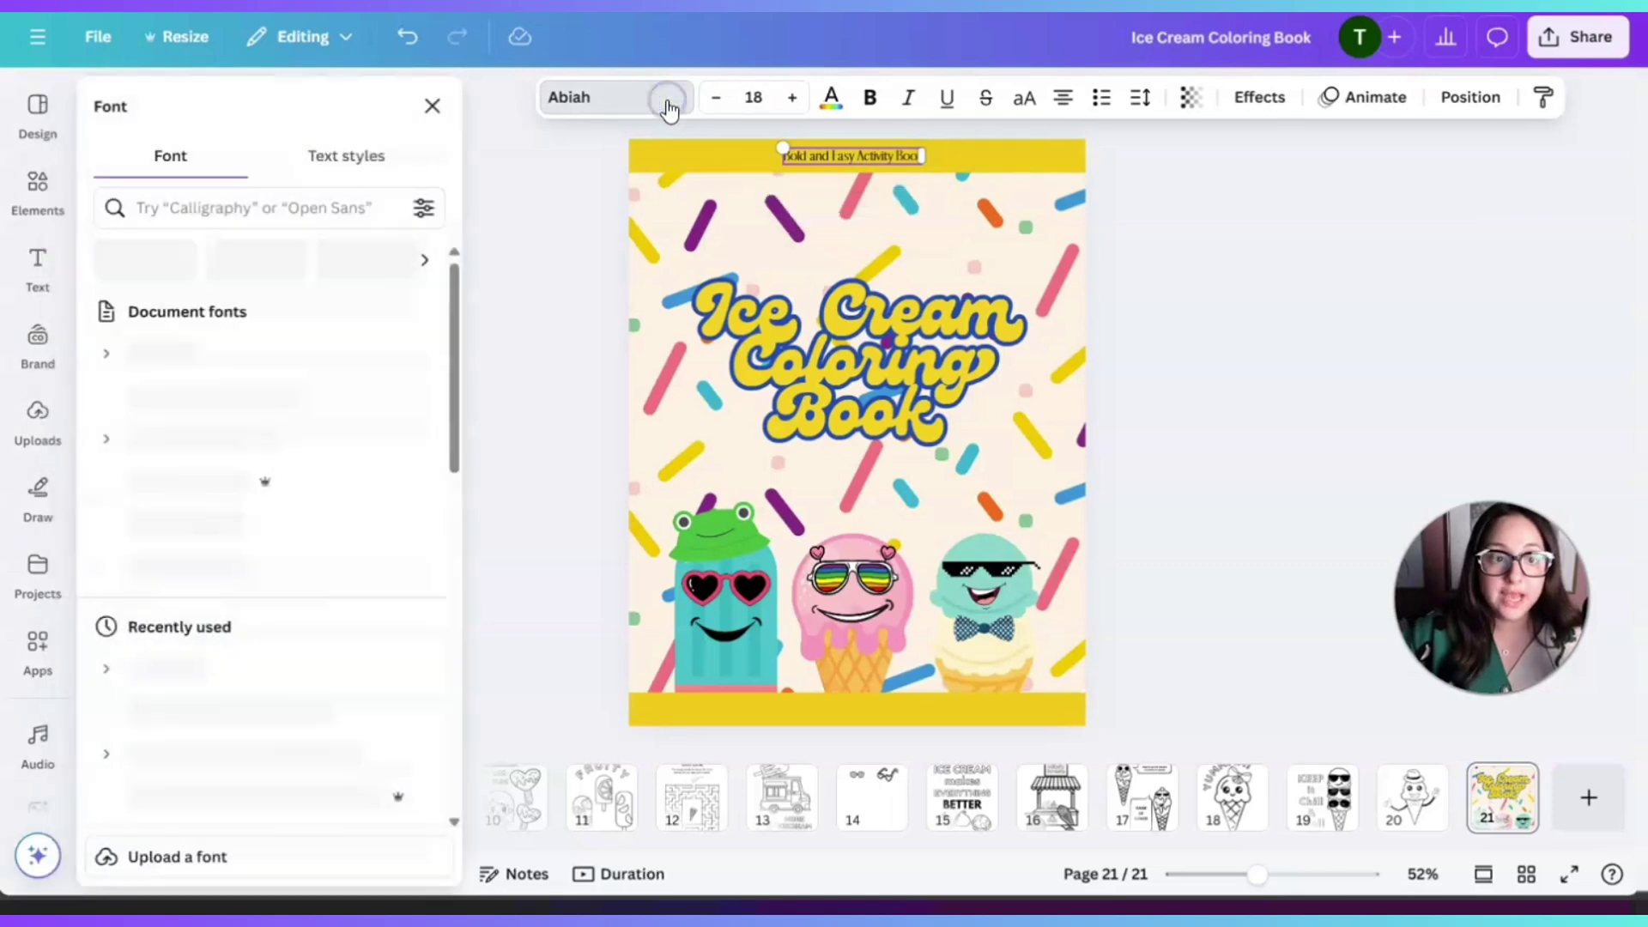
pyautogui.click(167, 394)
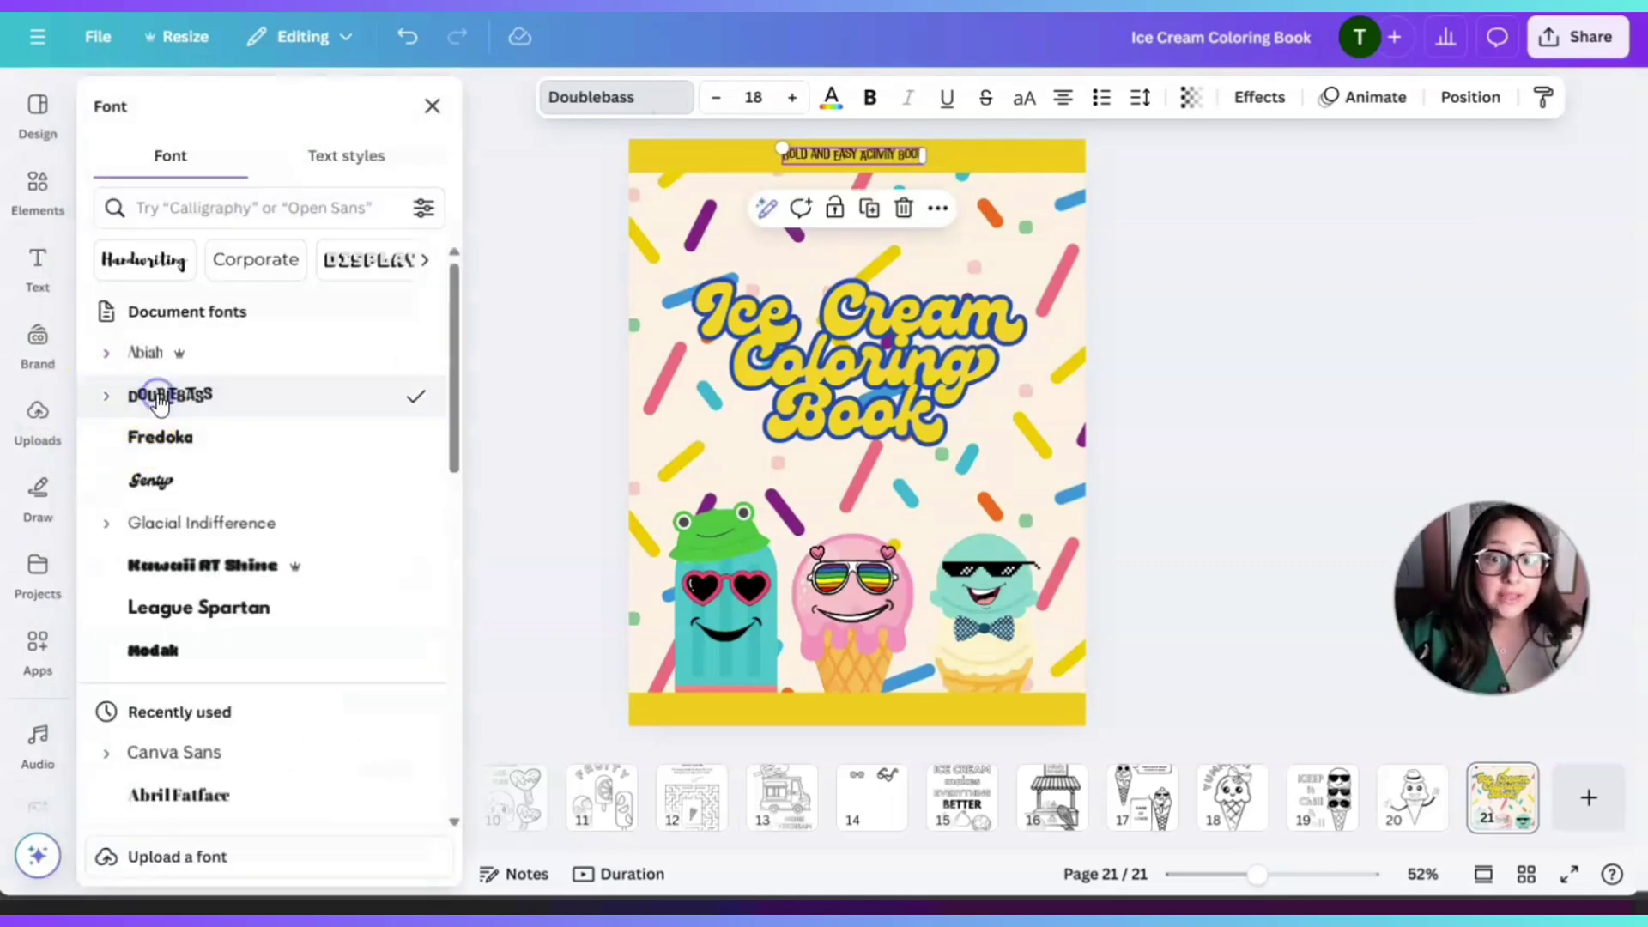
pyautogui.click(187, 454)
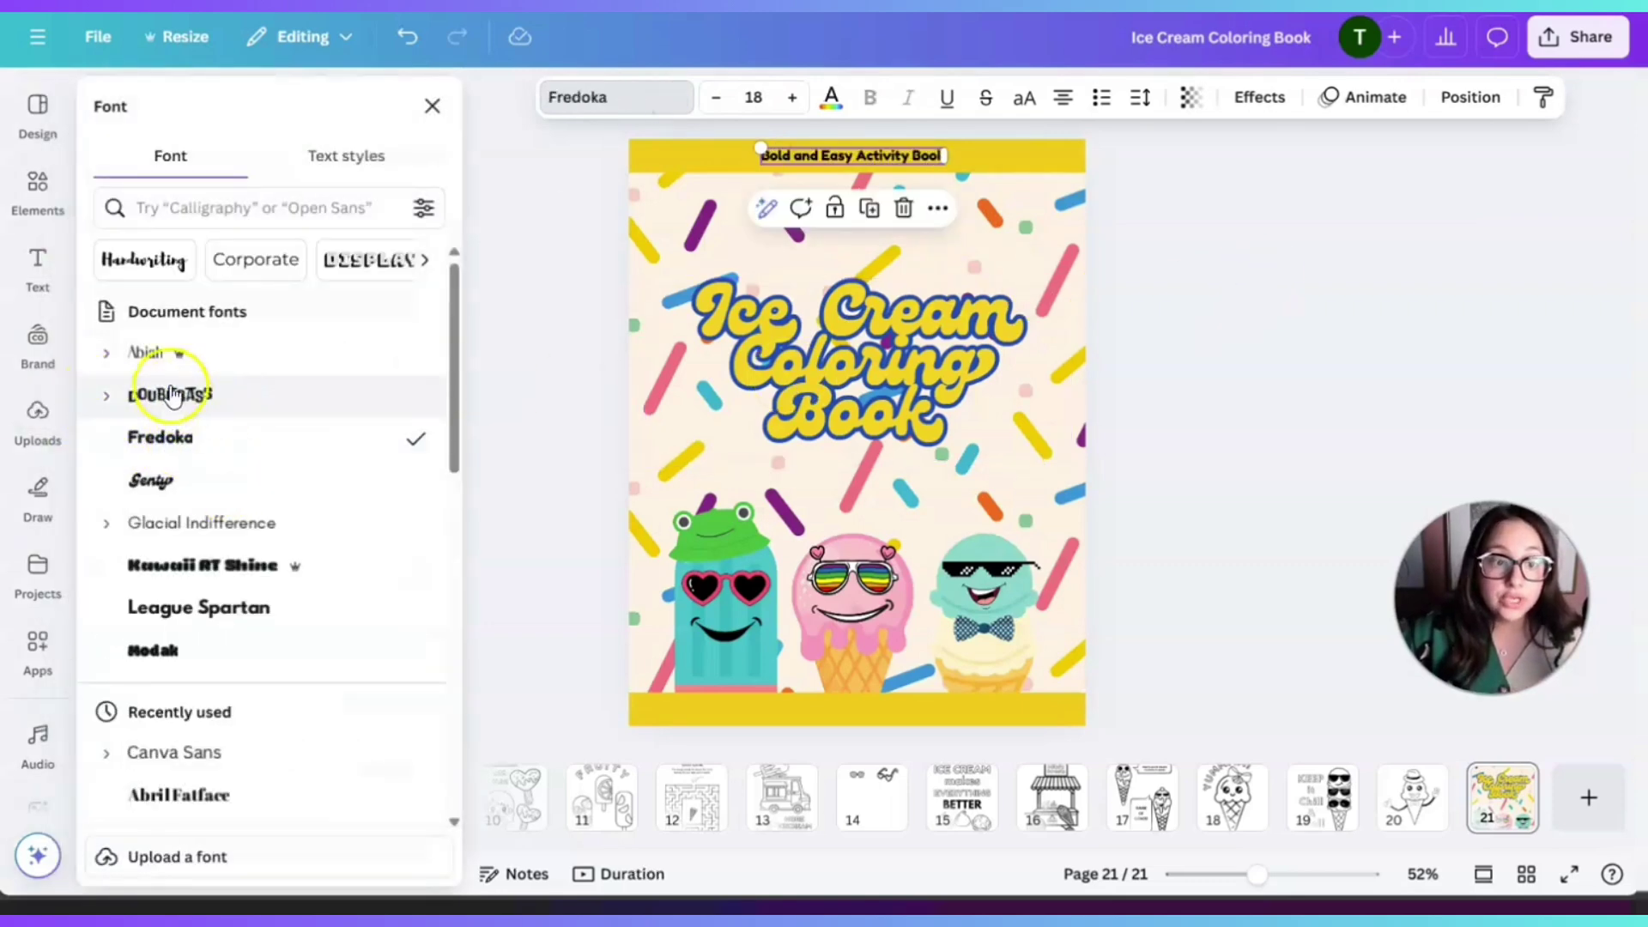
pyautogui.click(186, 611)
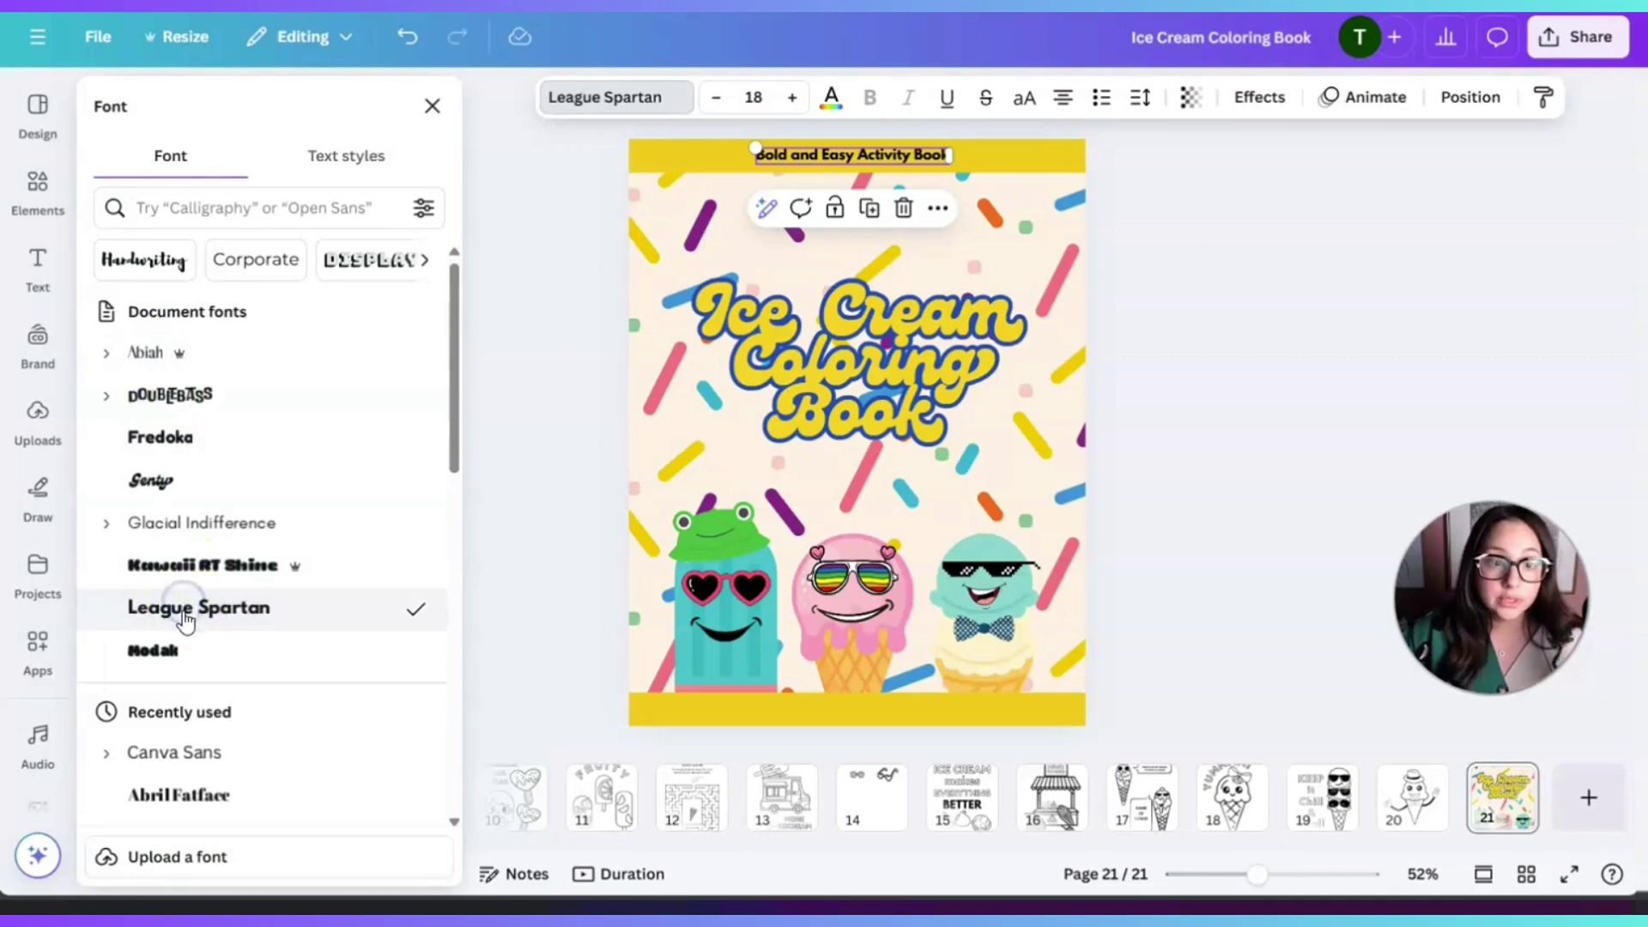
pyautogui.click(163, 565)
pyautogui.click(164, 607)
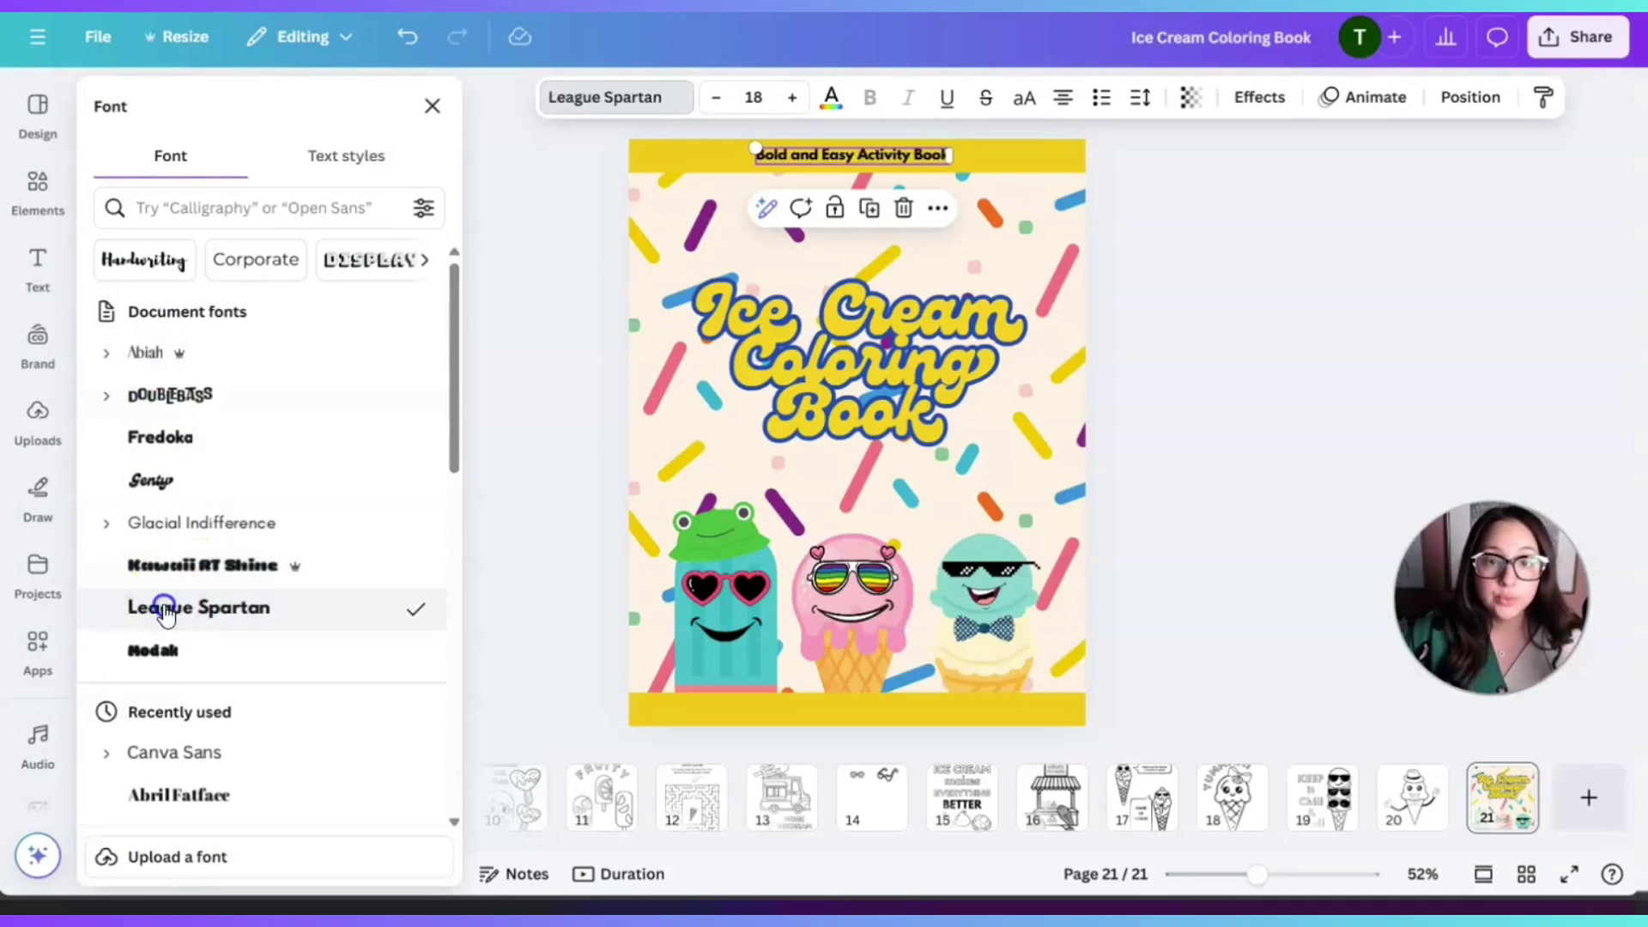
pyautogui.click(1270, 395)
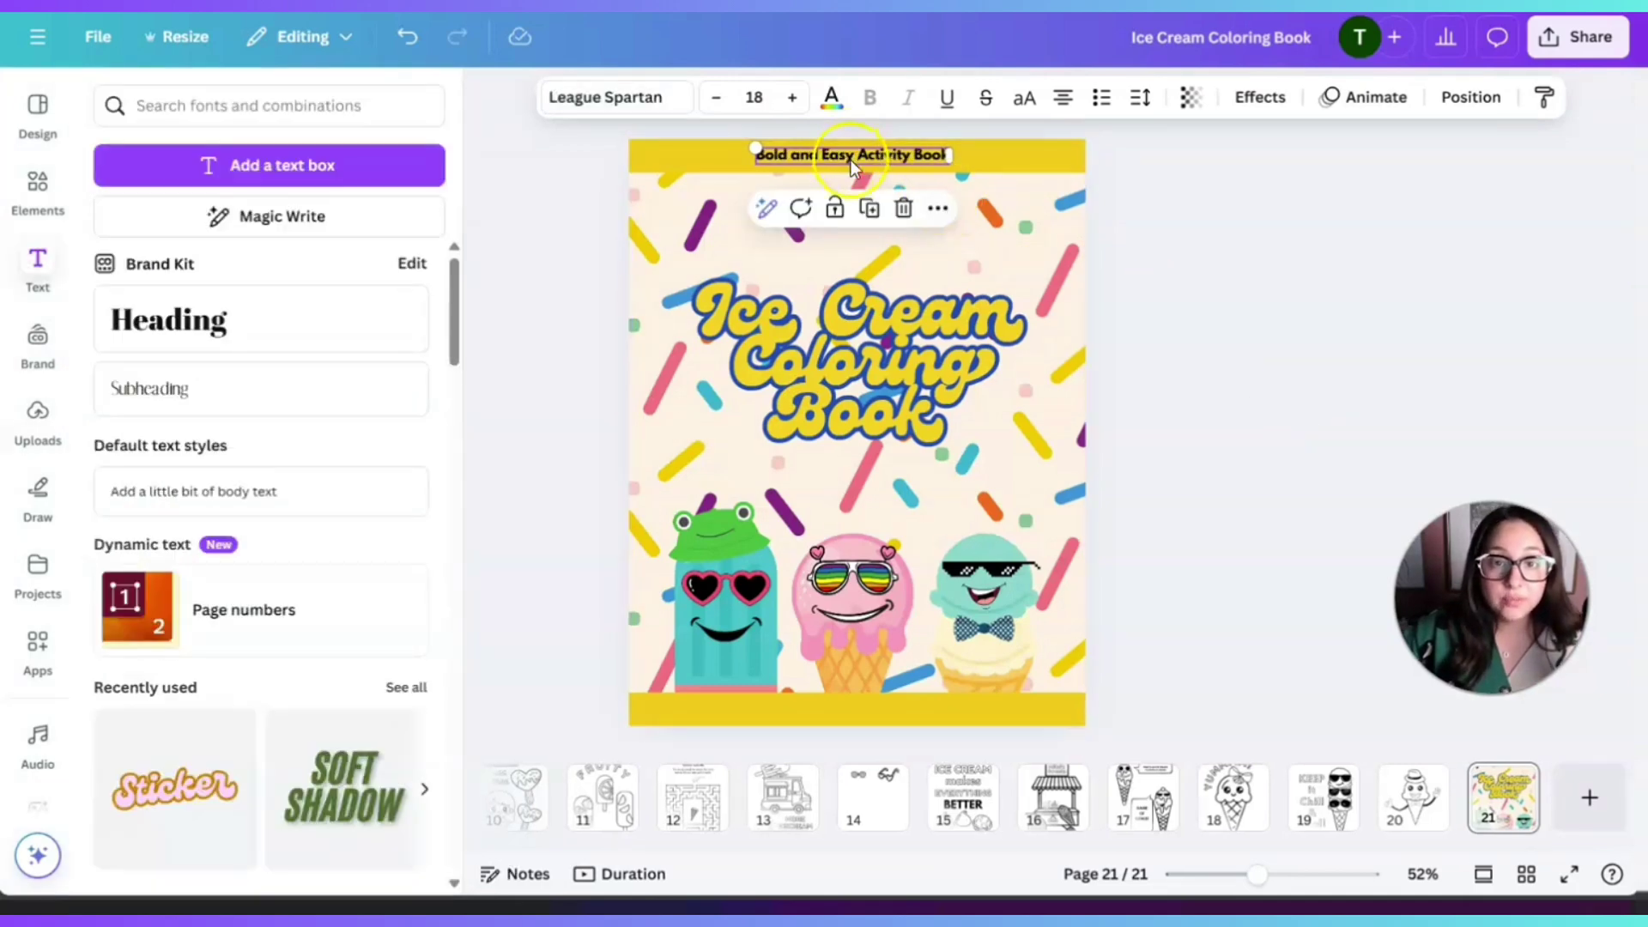
# - Duplicate the top band's text, place the copy on the bottom band and shift the cover title slightly upward
pyautogui.click(904, 157)
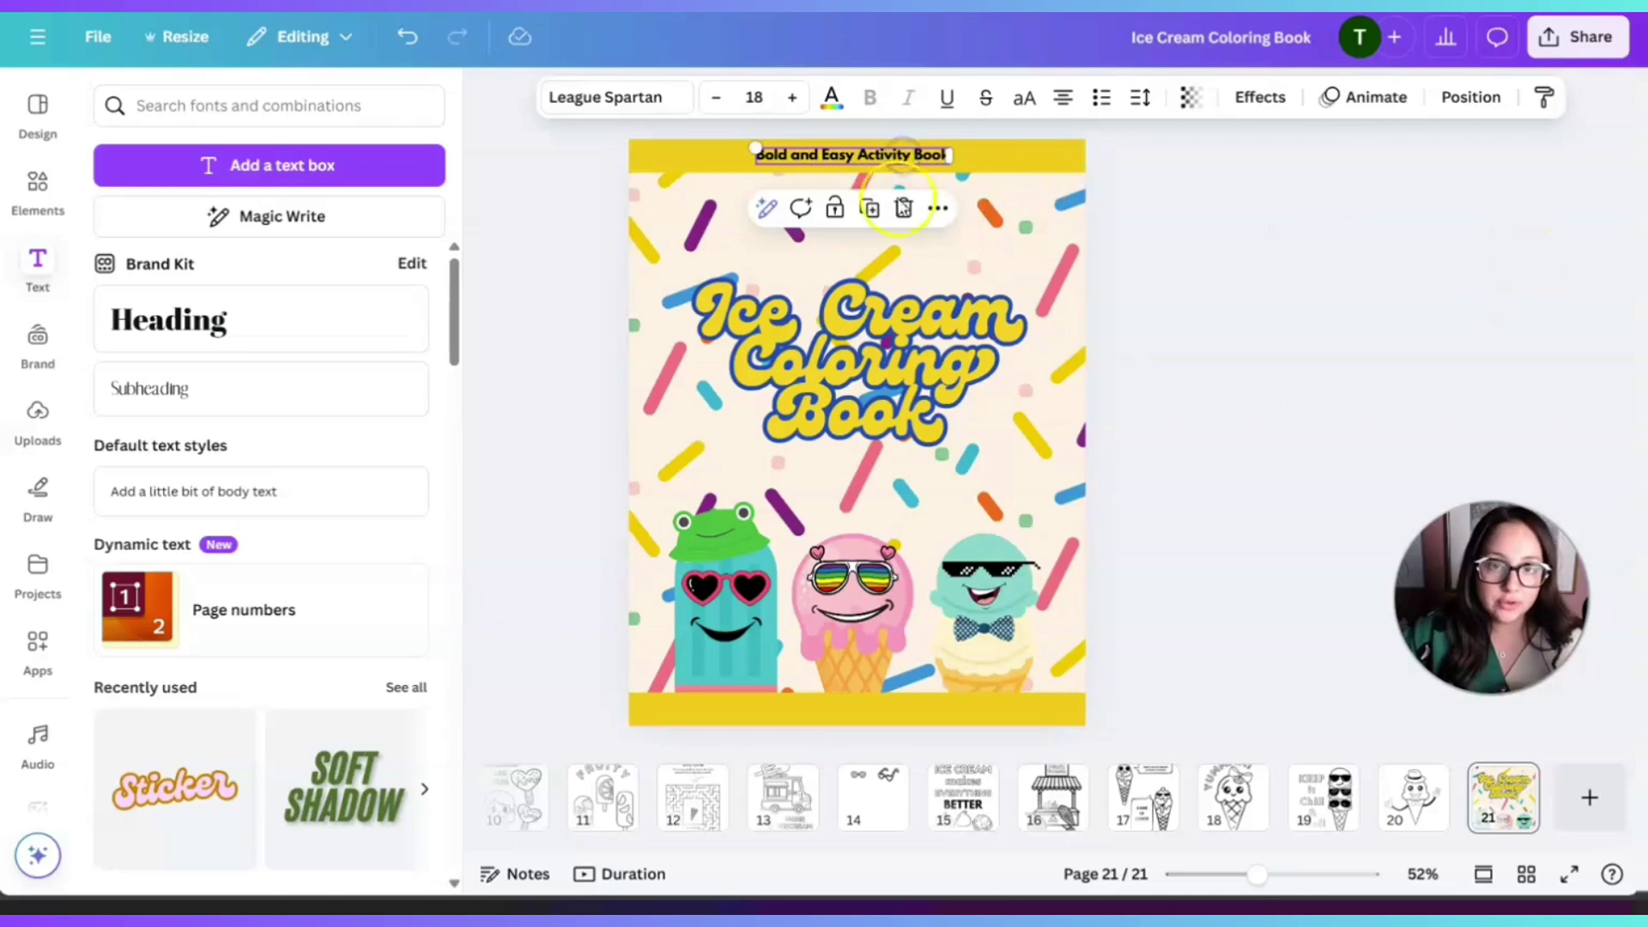
pyautogui.click(867, 211)
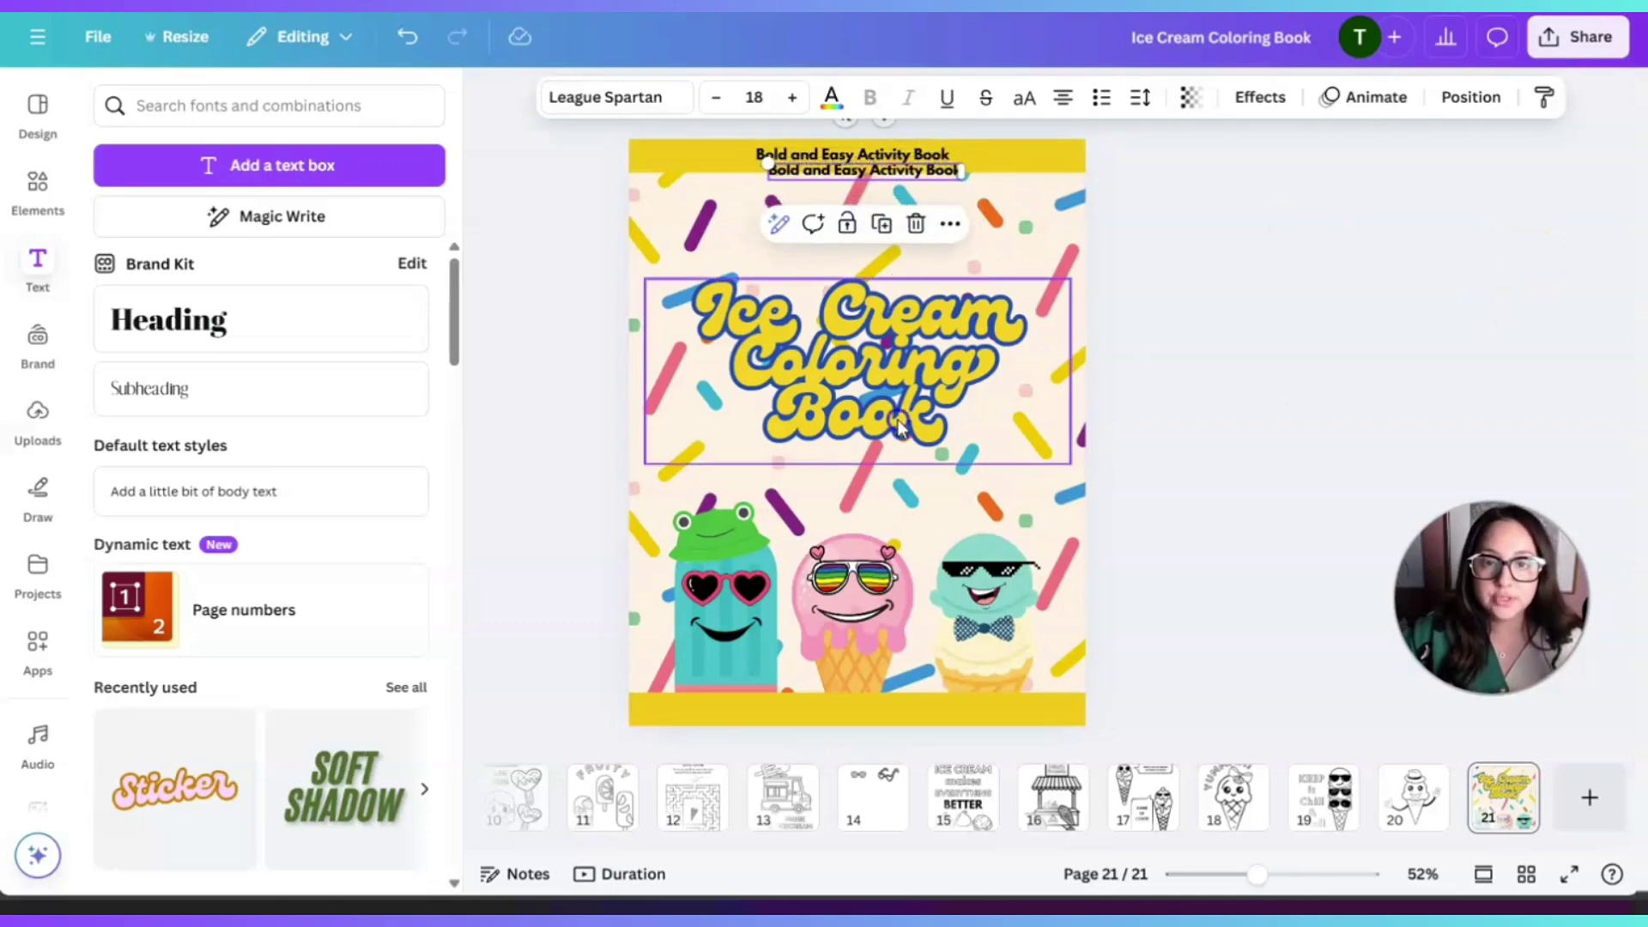
pyautogui.click(858, 360)
pyautogui.moveTo(892, 163); pyautogui.dragTo(889, 705)
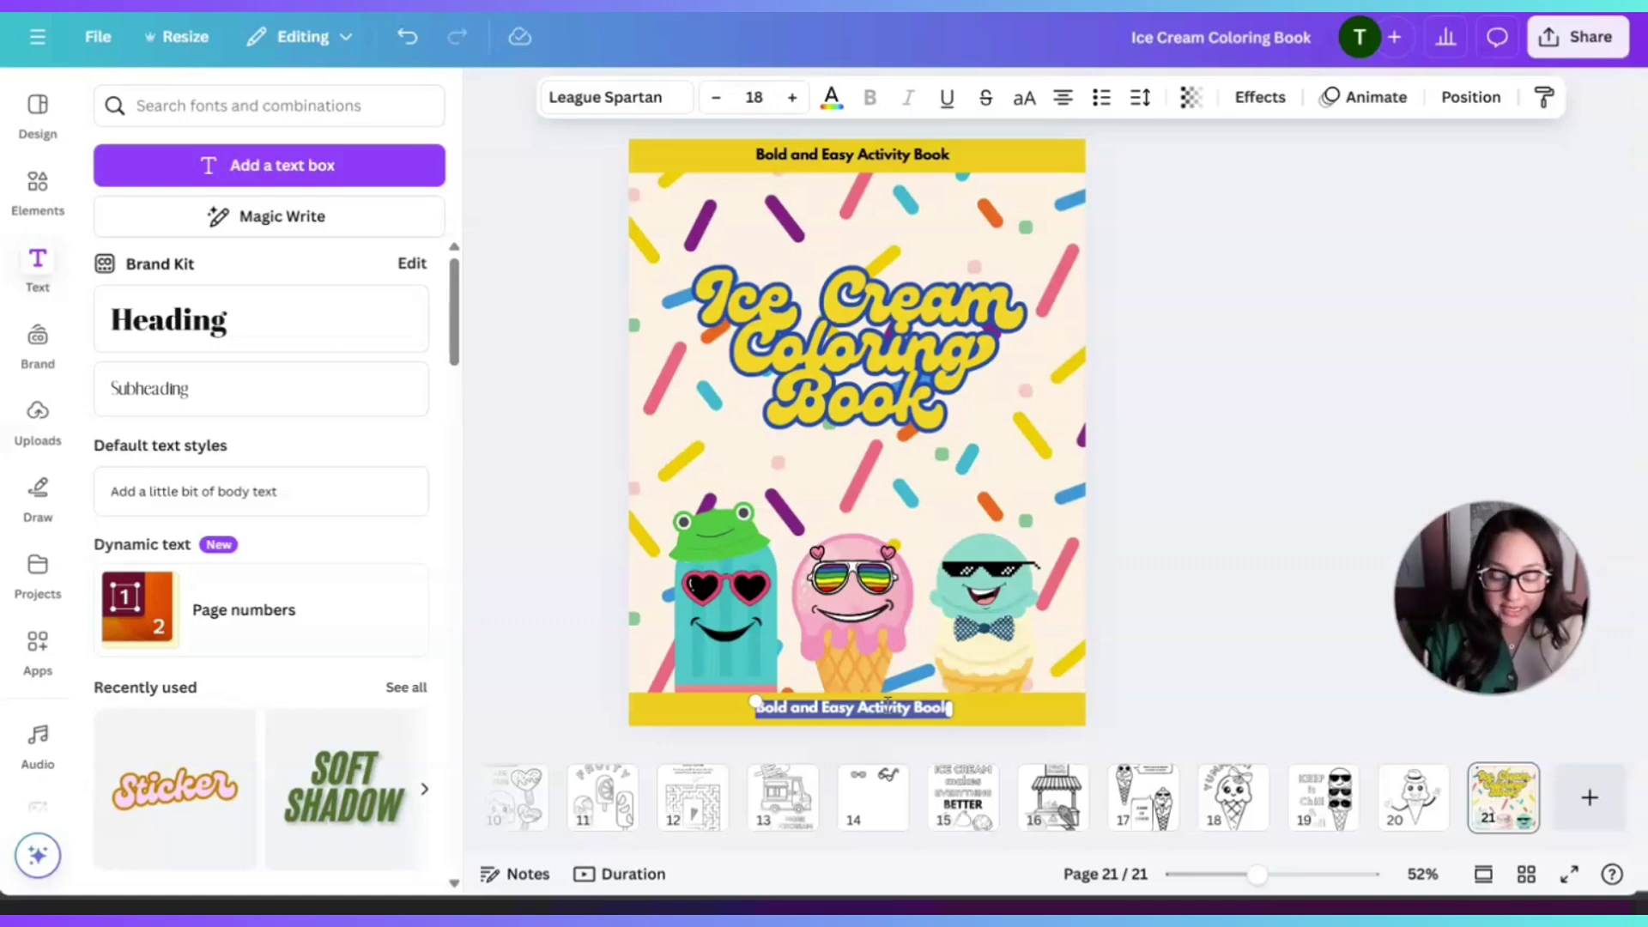
# - Replace the bottom band's text with "Kidland Coloring Books"
pyautogui.press('BackSpace')
pyautogui.write('Kid')
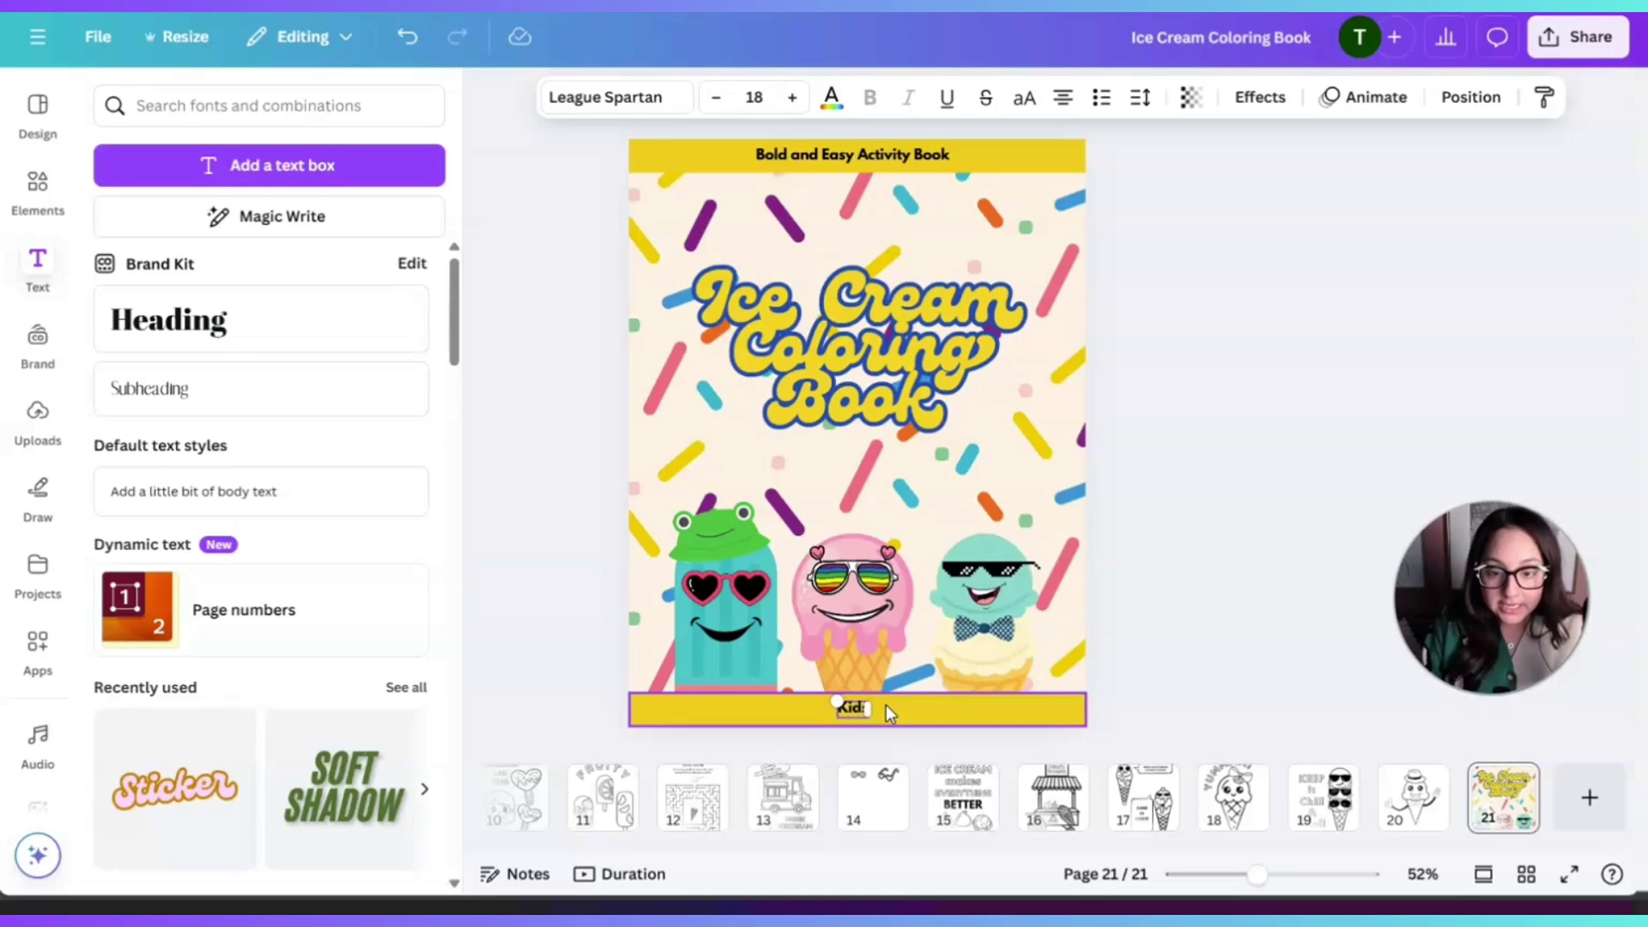
pyautogui.write('s')
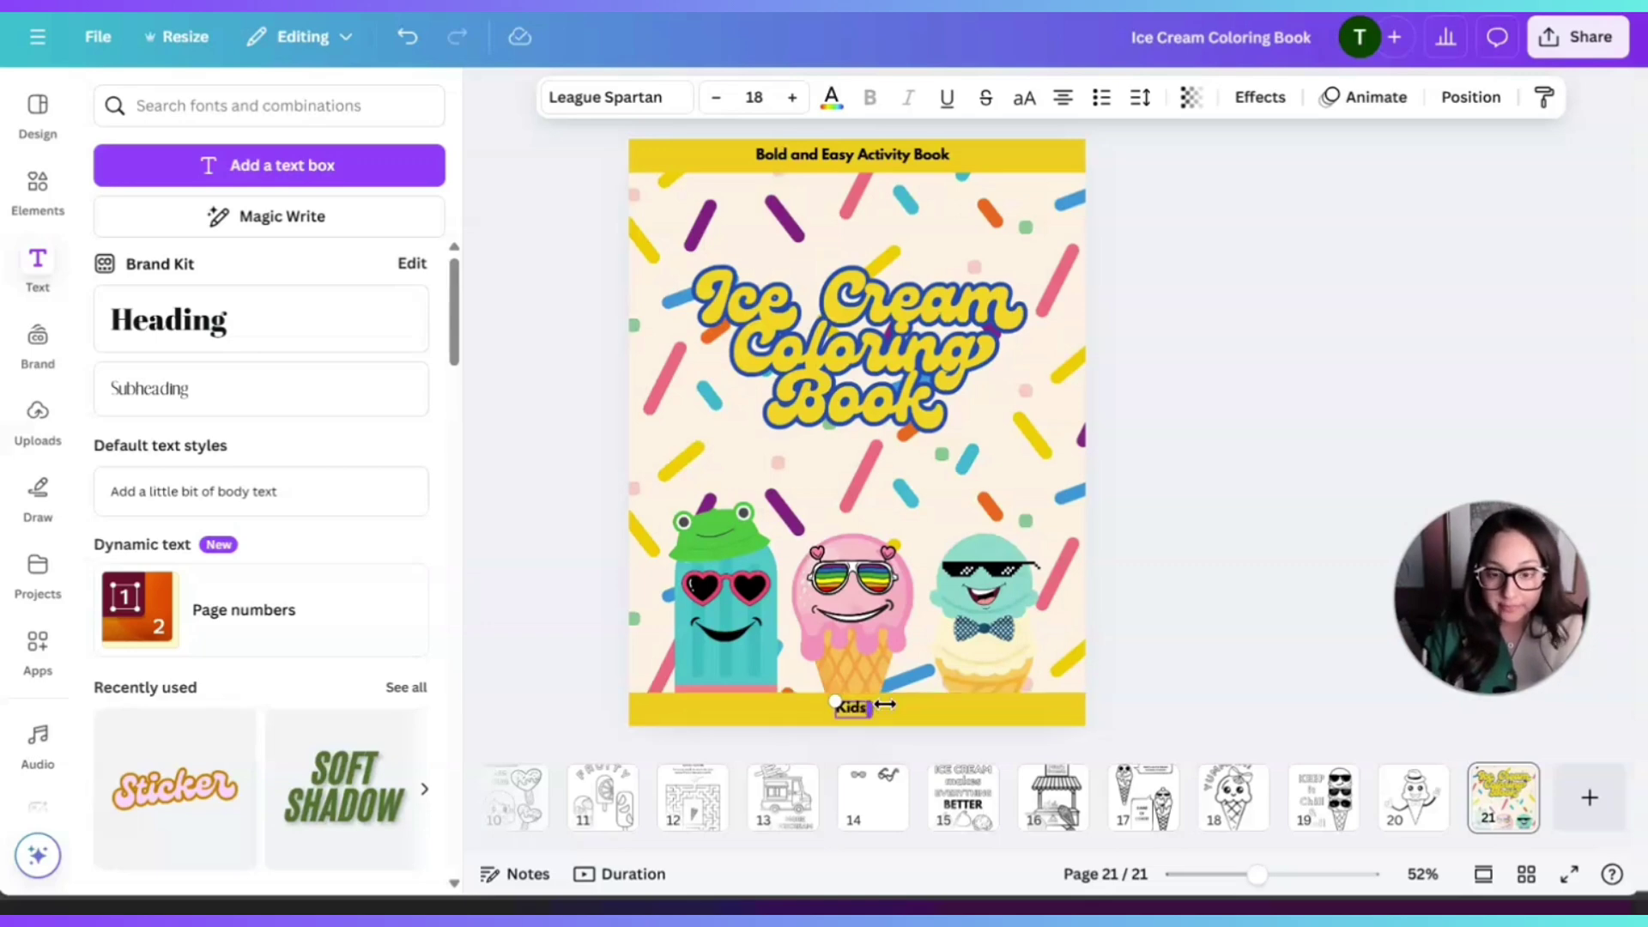
pyautogui.press('BackSpace')
pyautogui.write('land Coloring Book')
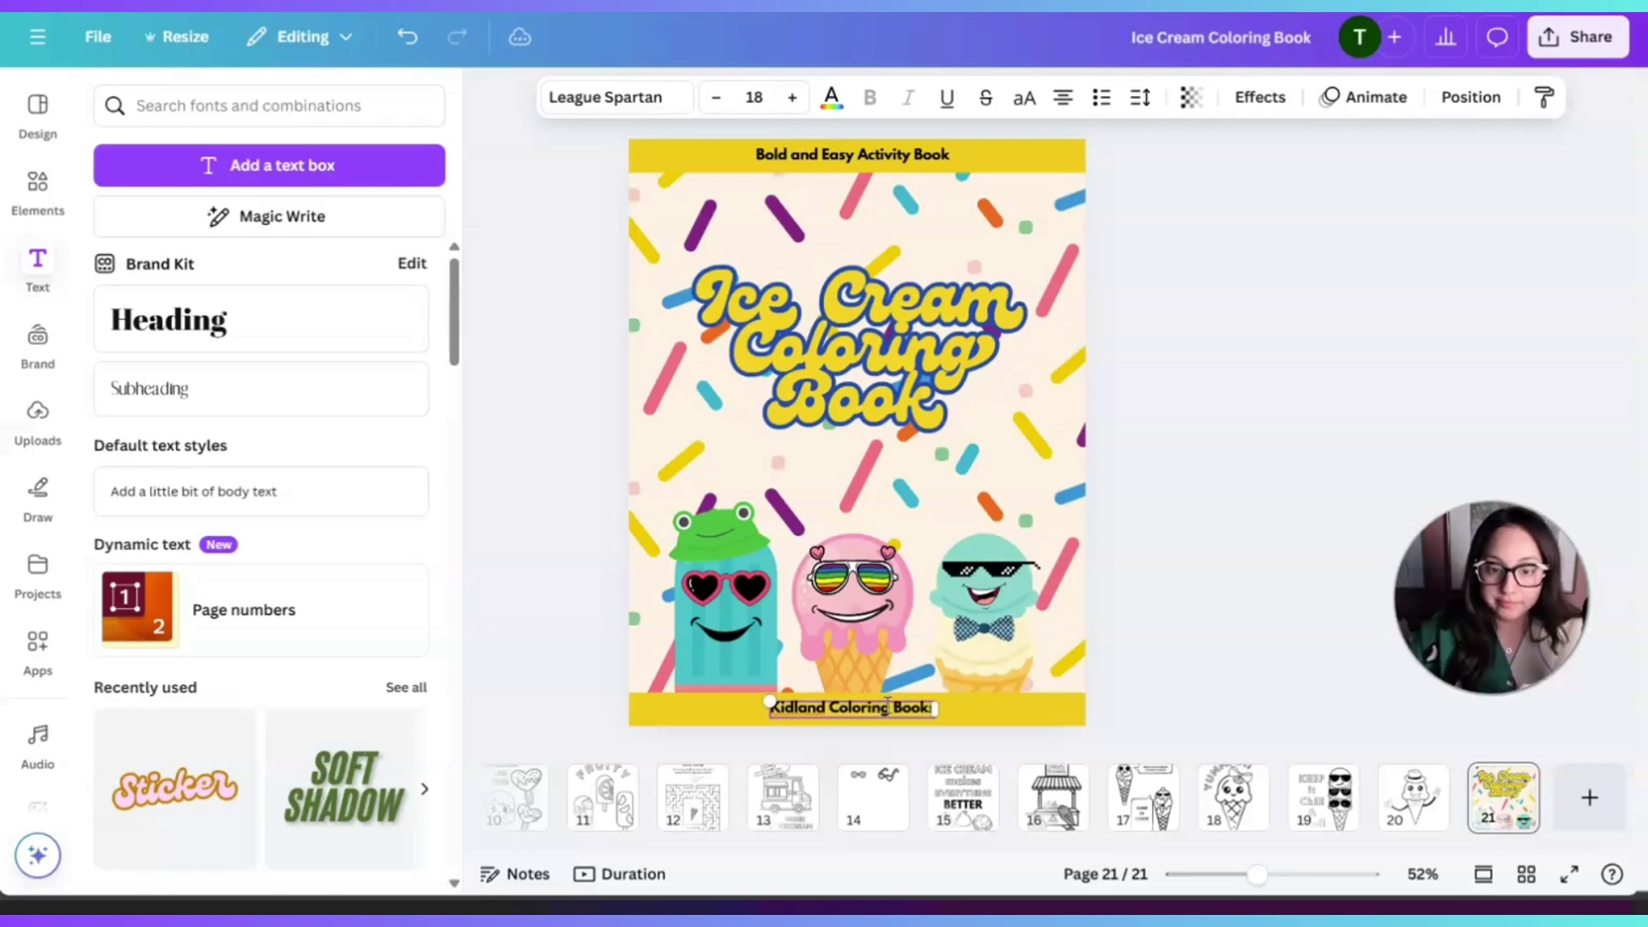
pyautogui.write('s')
pyautogui.click(1250, 691)
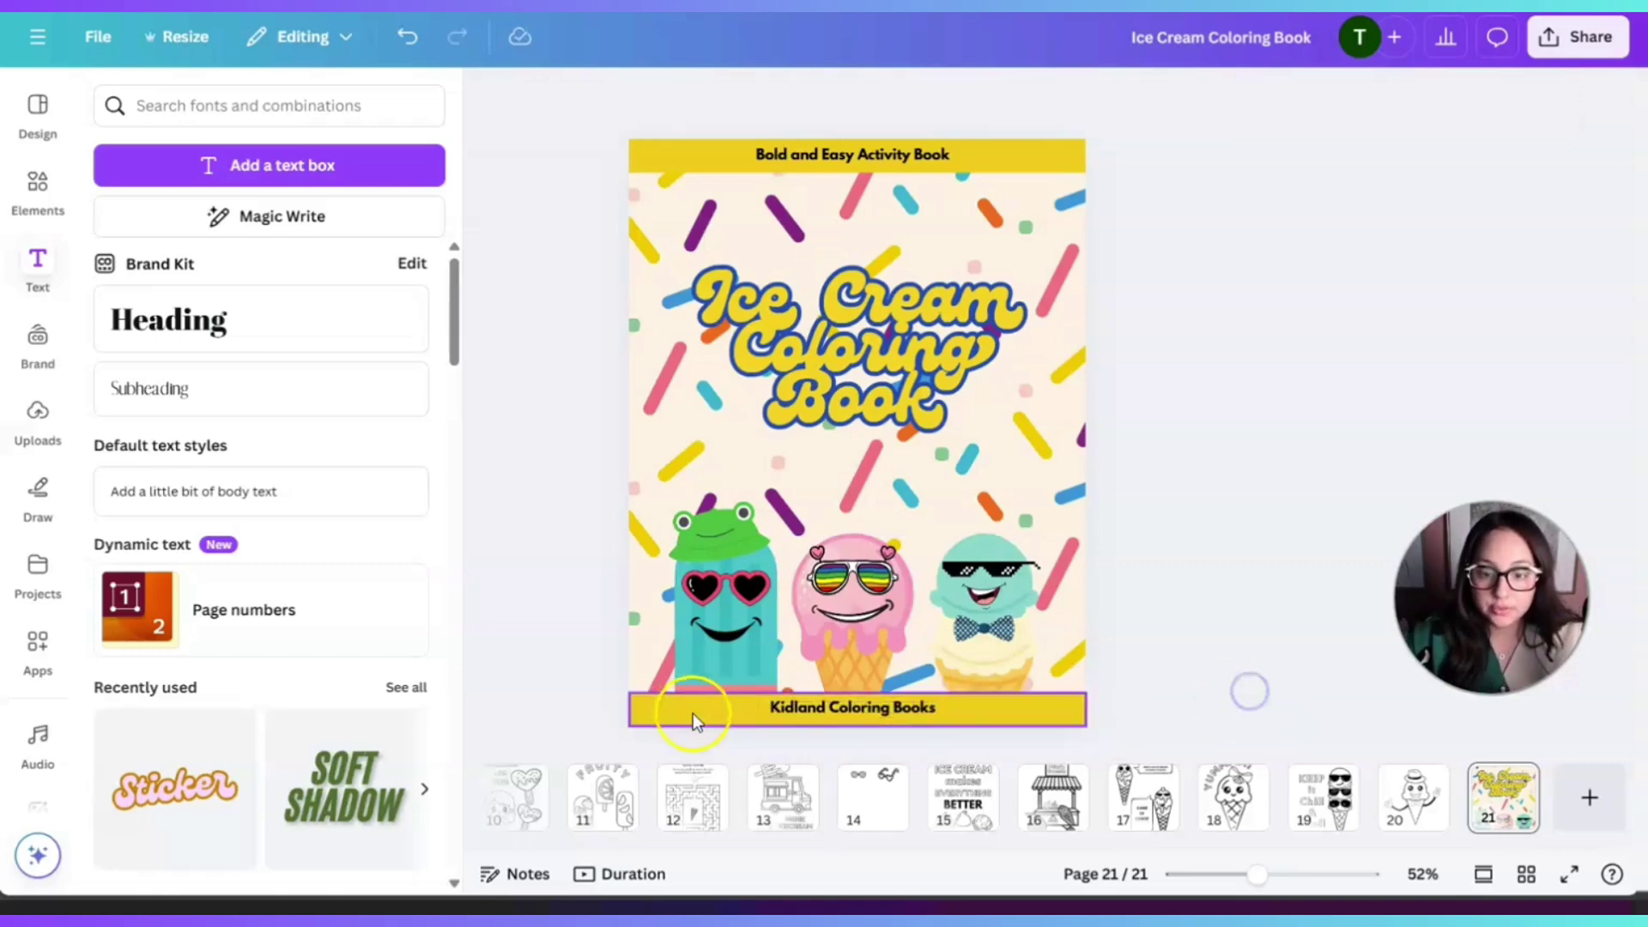
# - Color the text on both the bottom and top bands with the blue from the photo colors
pyautogui.click(837, 704)
pyautogui.click(831, 94)
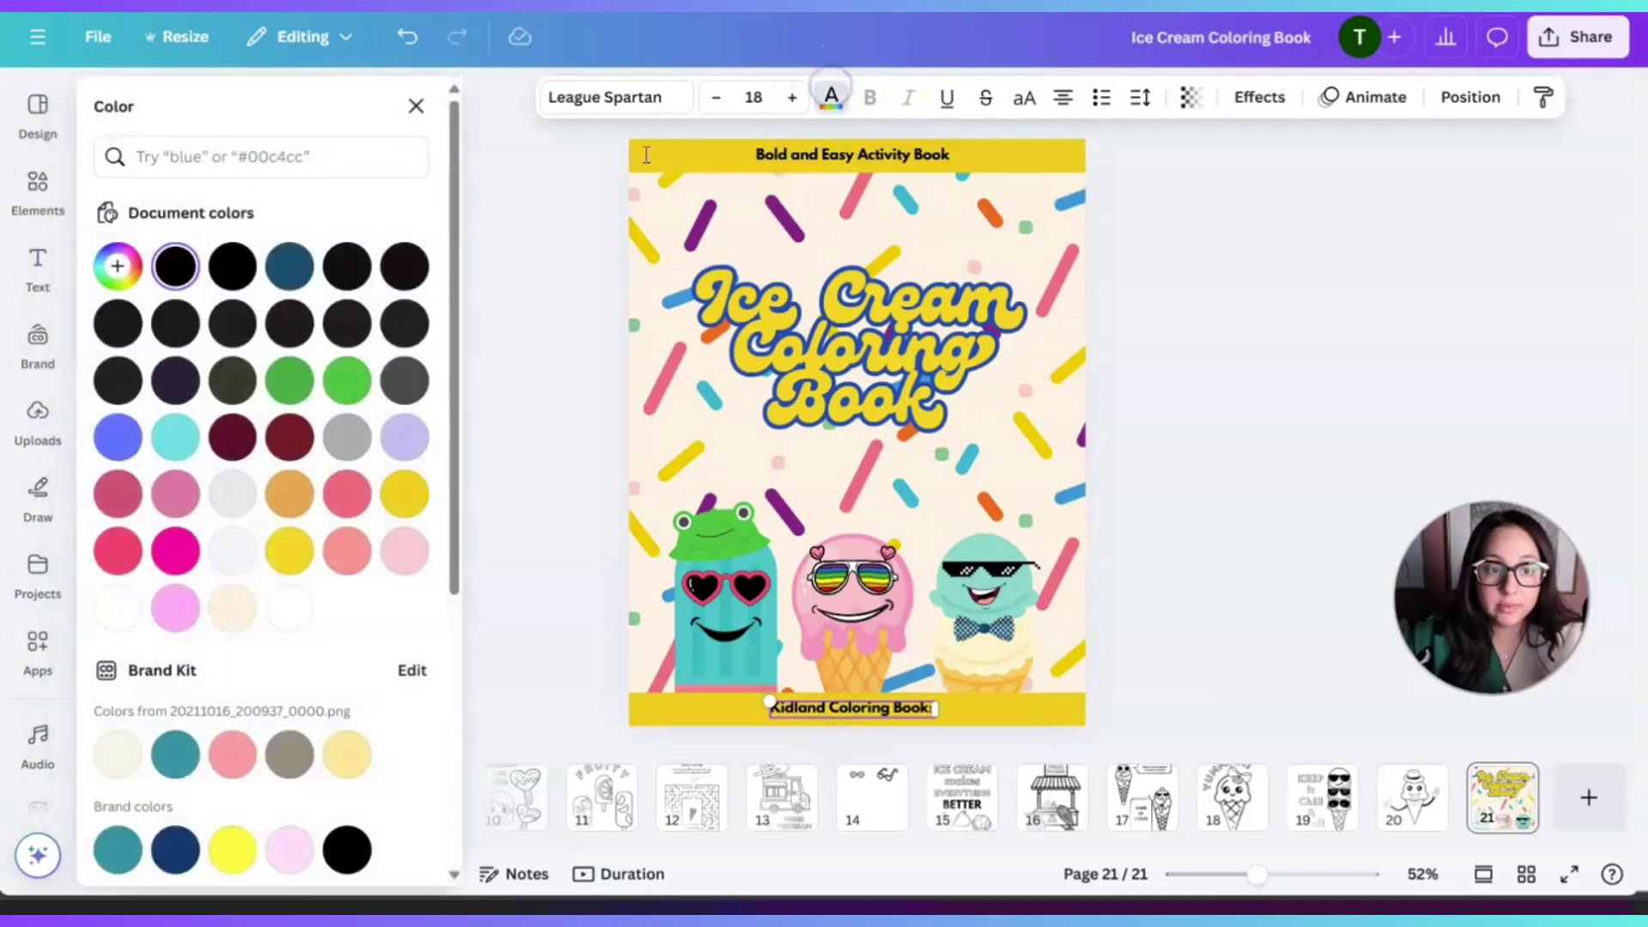
pyautogui.scroll(-5, 265, 618)
pyautogui.click(289, 527)
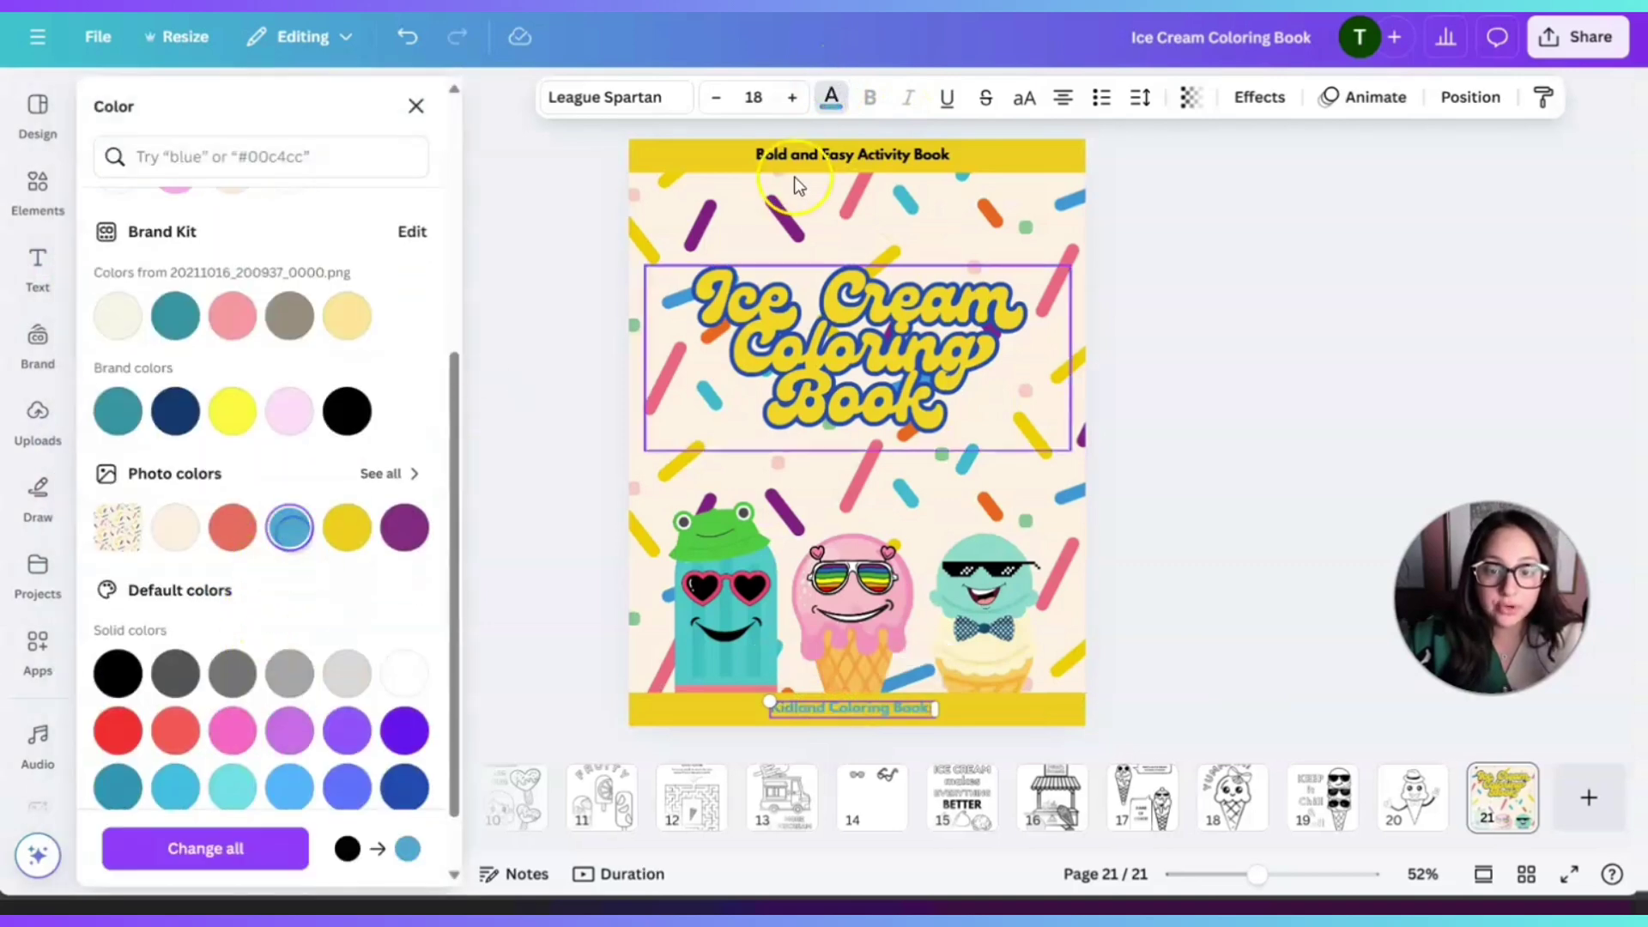
pyautogui.click(807, 161)
pyautogui.click(289, 526)
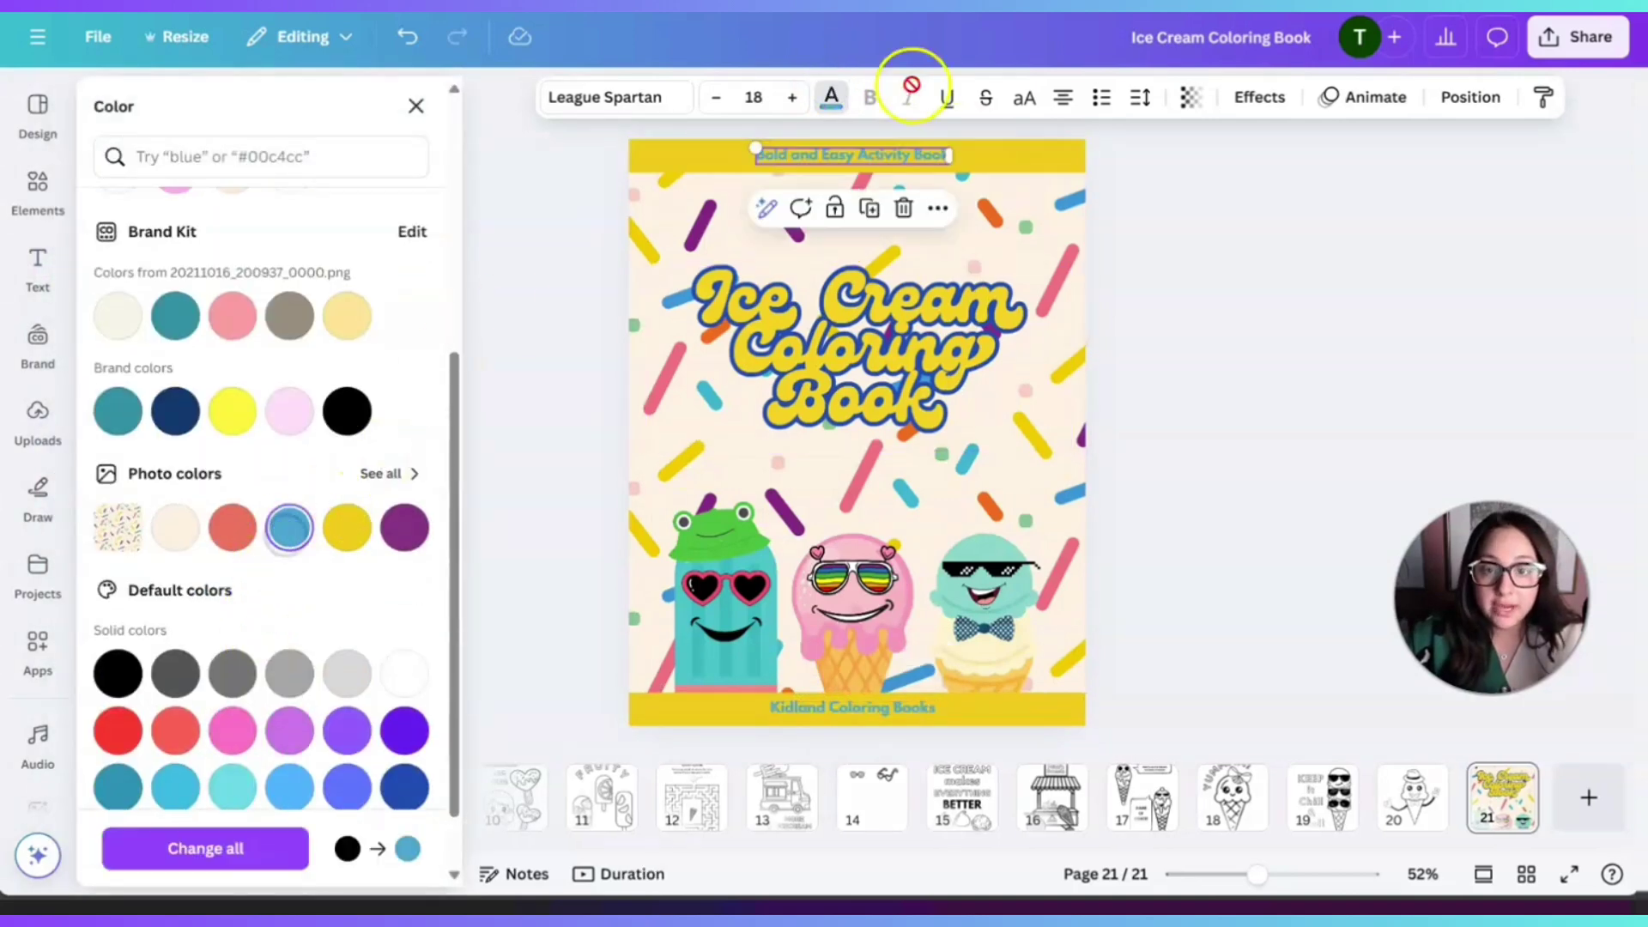
# - Apply the Lift effect to the text on both the top and bottom bands
pyautogui.click(1259, 97)
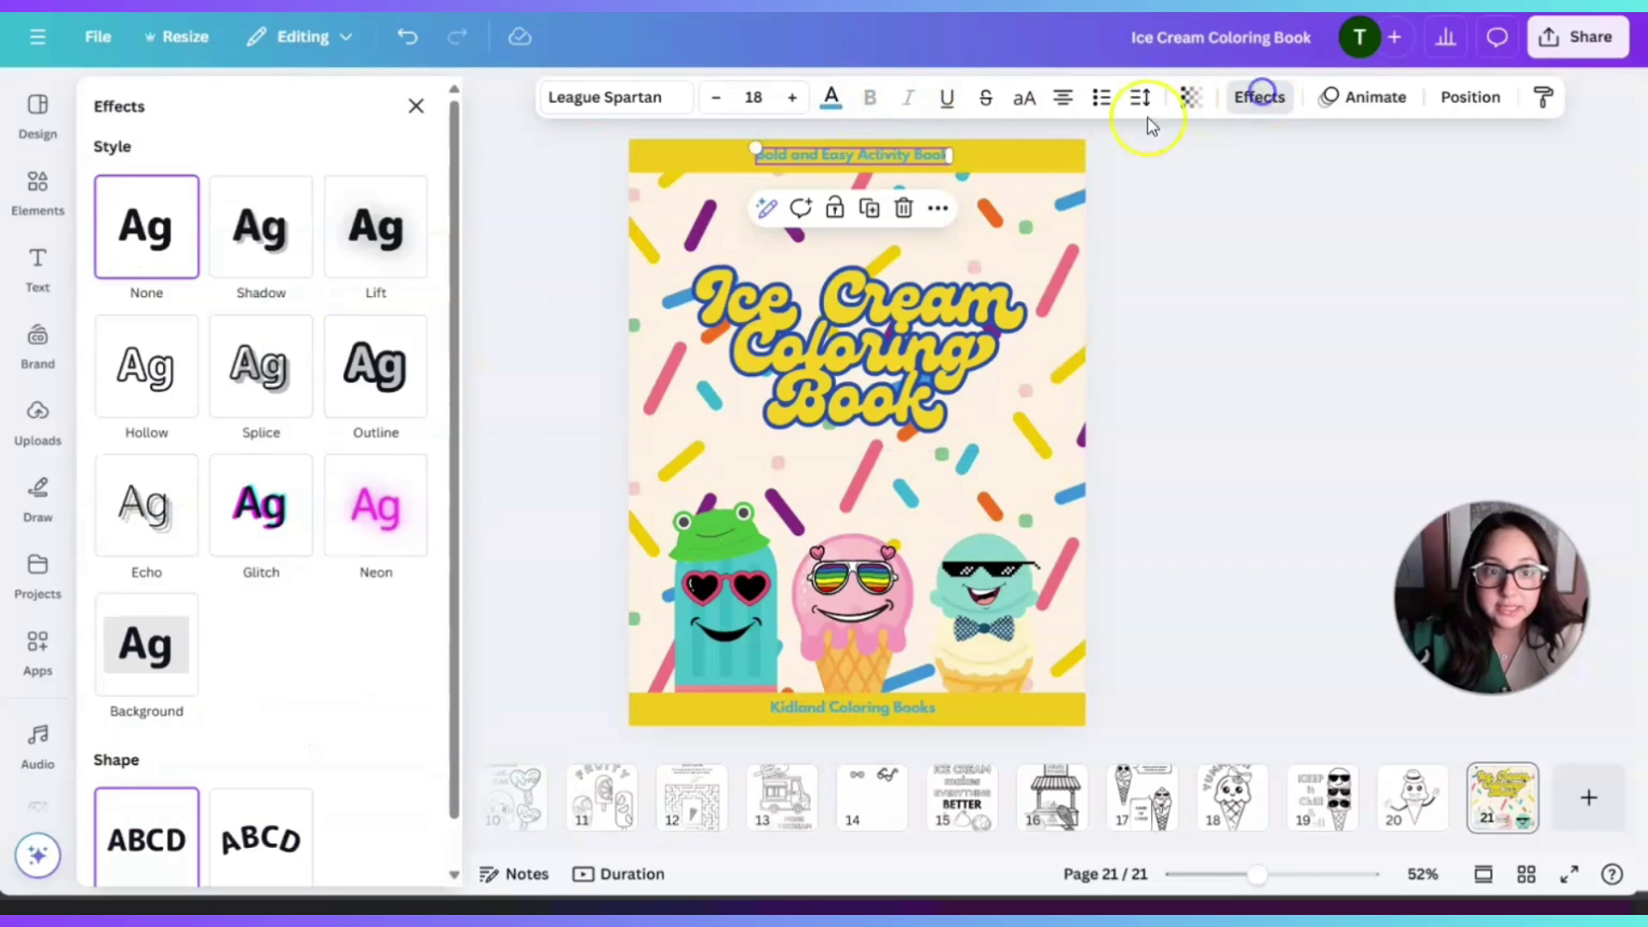
pyautogui.click(381, 243)
pyautogui.click(821, 713)
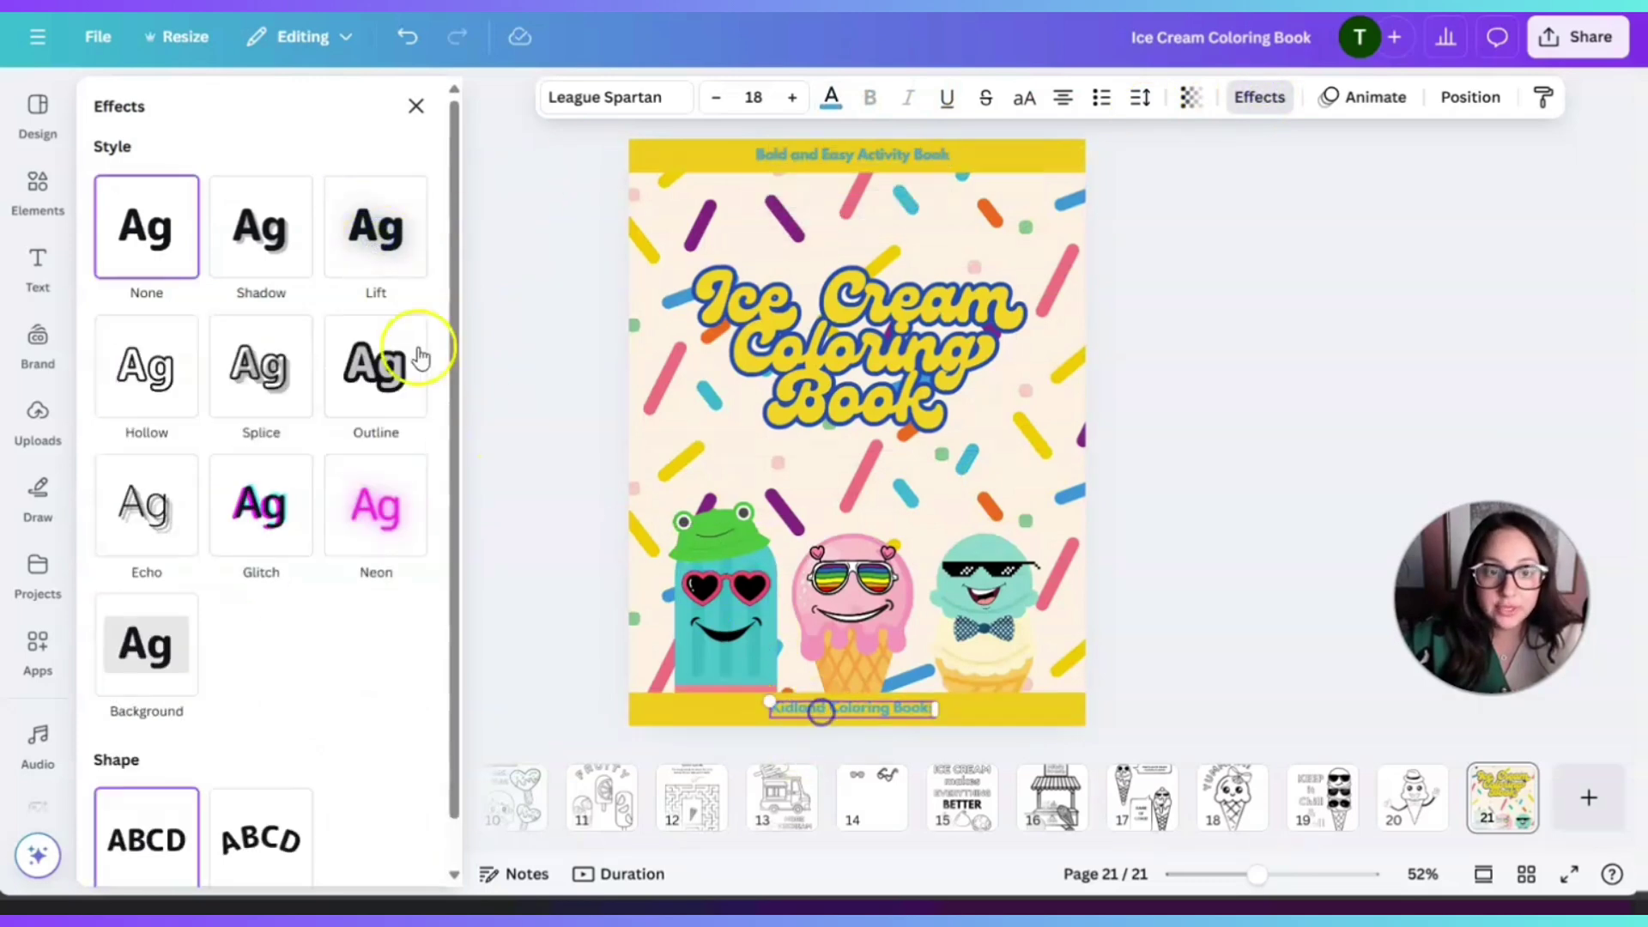
pyautogui.click(375, 225)
pyautogui.click(1240, 335)
pyautogui.click(1277, 419)
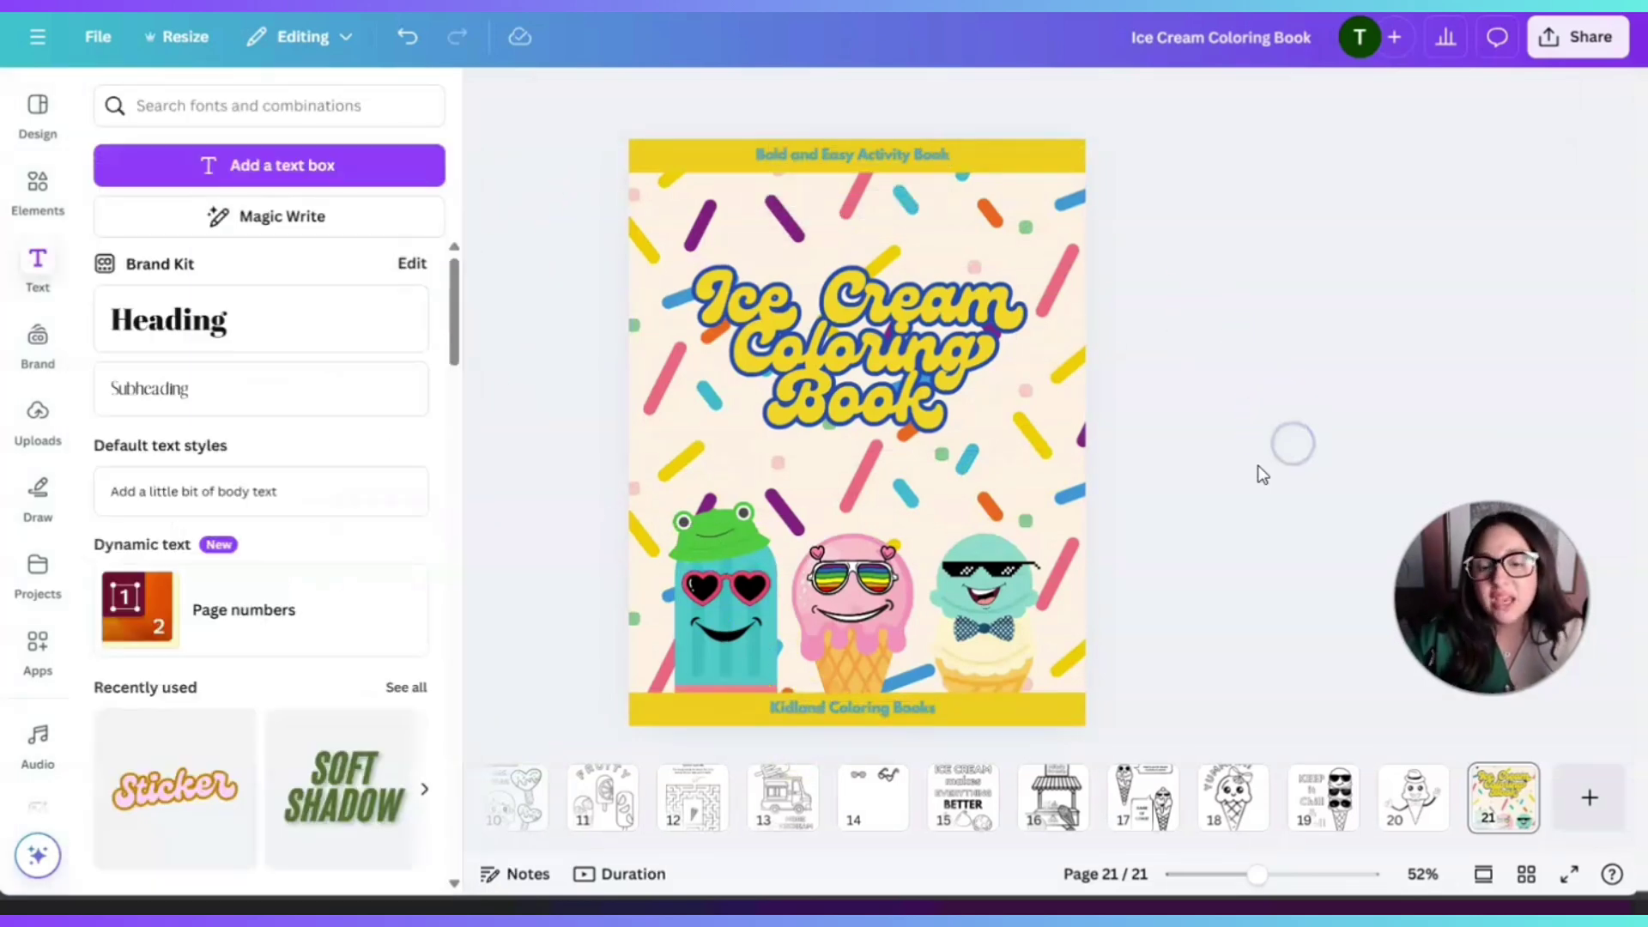